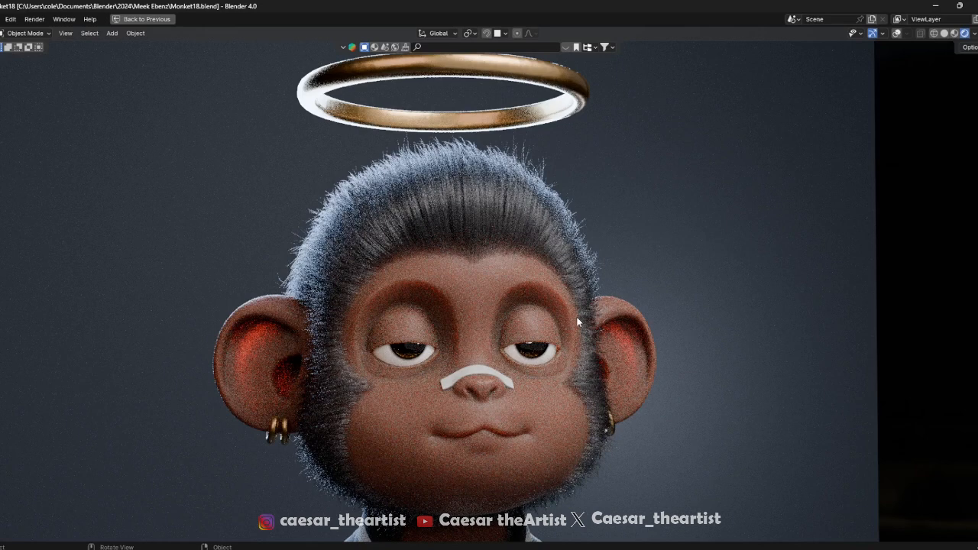
Examine the finished monkey and the bob hairstyle from several angles in solid and rendered shading
middle_click_drag(595, 315, 596, 321)
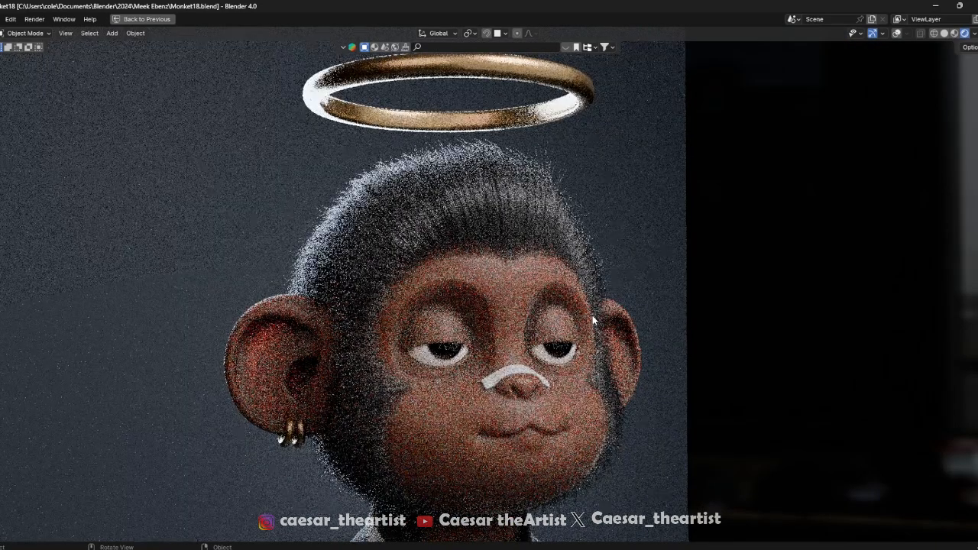
left_click(945, 33)
middle_click_drag(578, 243, 539, 241)
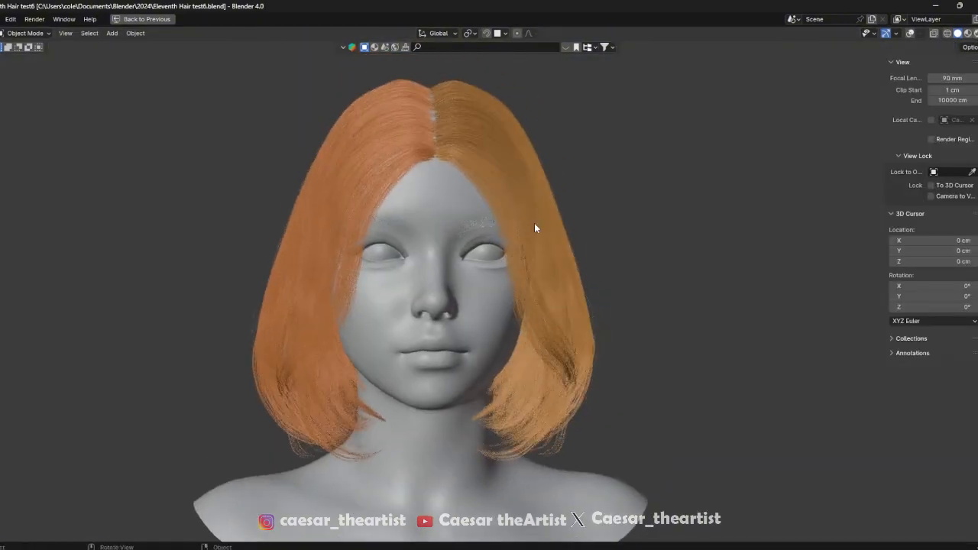
key("z")
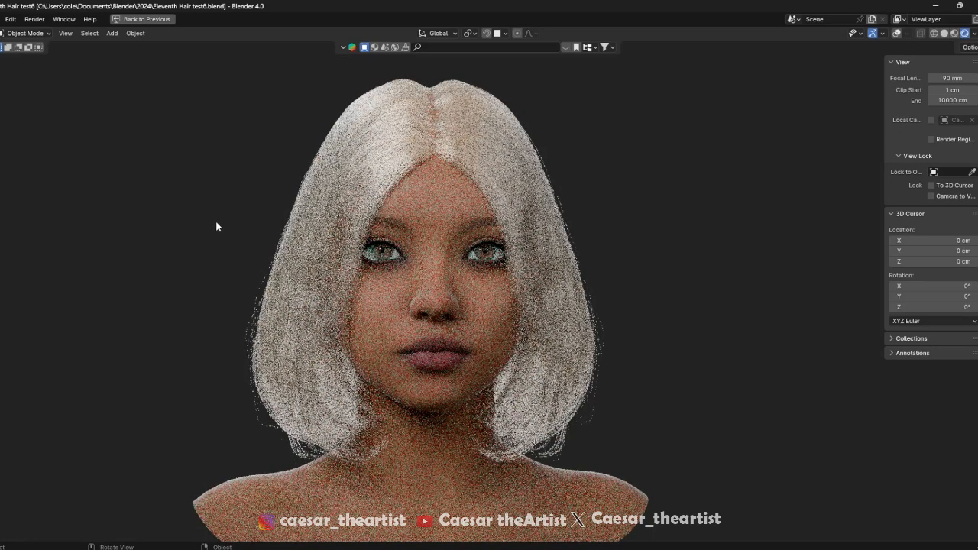
middle_click_drag(216, 222, 230, 225)
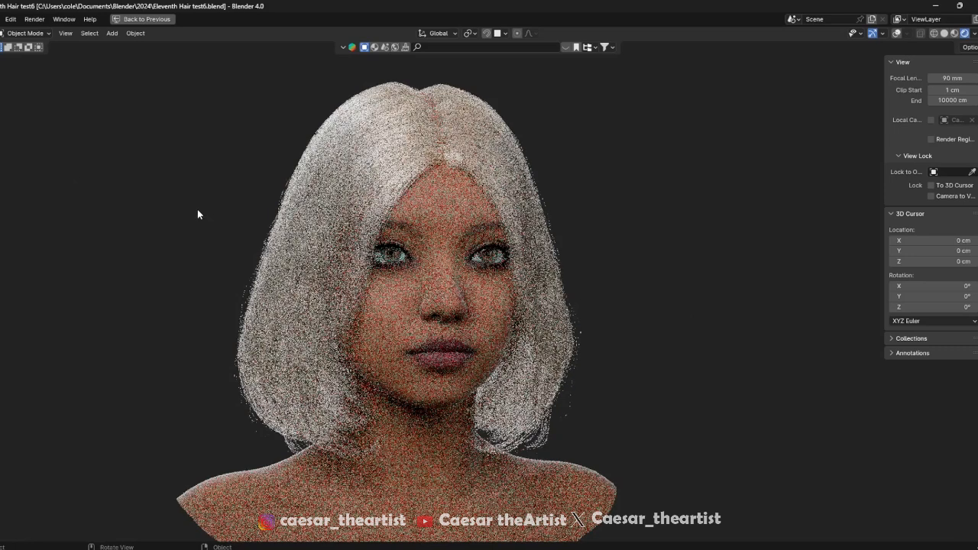
scroll(196, 206, "up", 1)
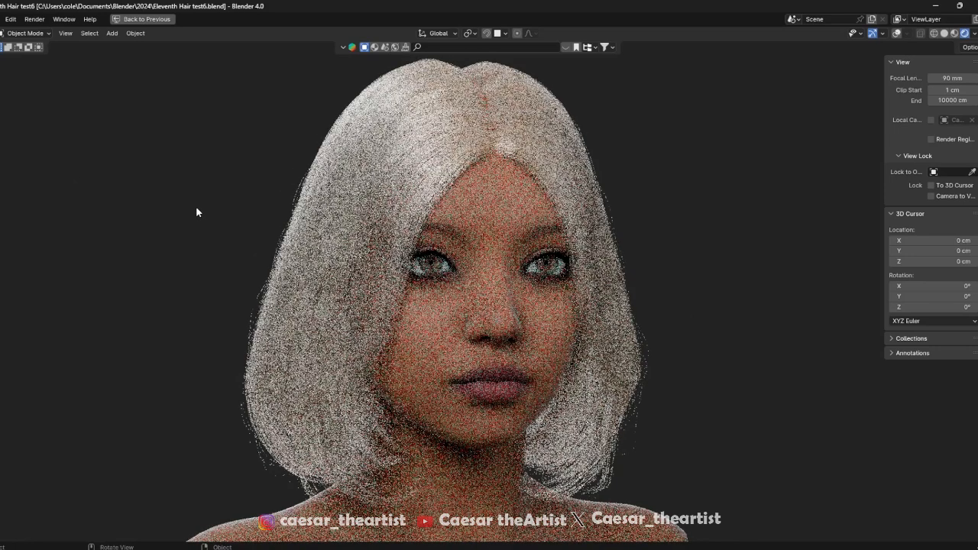
middle_click_drag(195, 212, 205, 212)
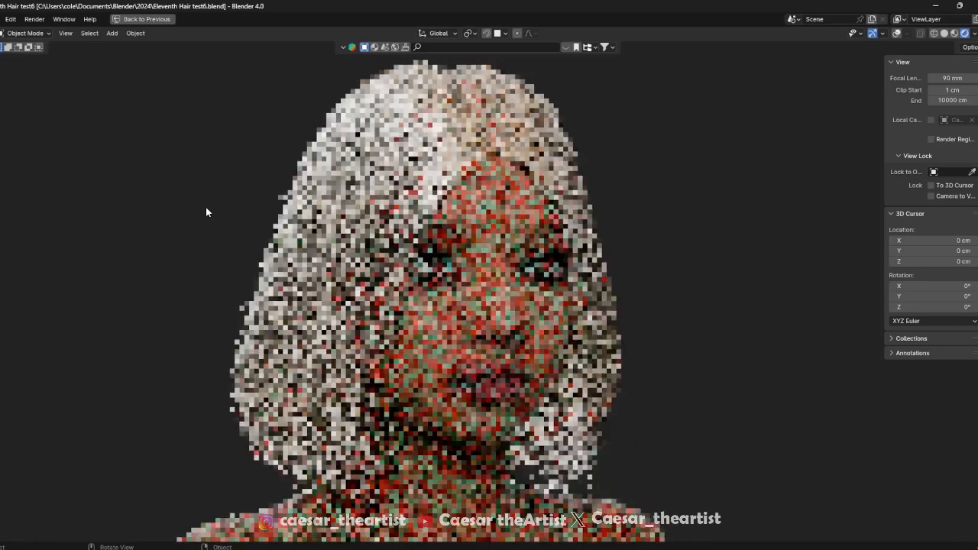
middle_click_drag(207, 212, 234, 212)
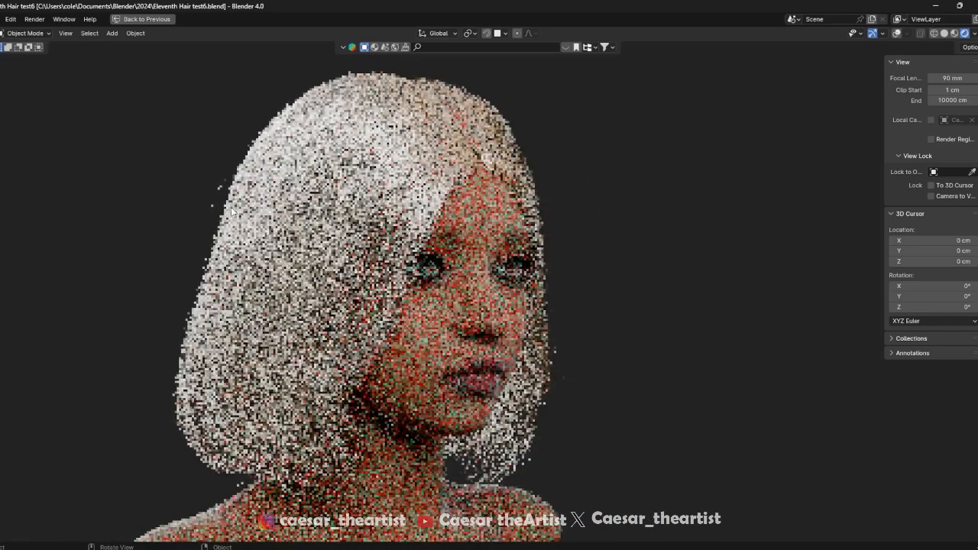
middle_click_drag(202, 217, 219, 218)
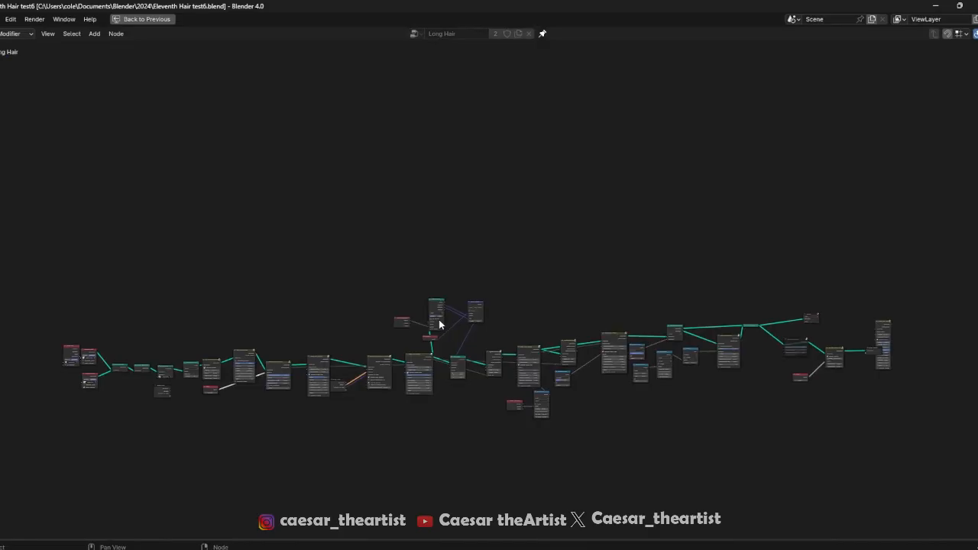
Examine the Long Hair geometry node tree from its Object Info and Collection Info inputs through to the Group Output
scroll(100, 347, "up", 6)
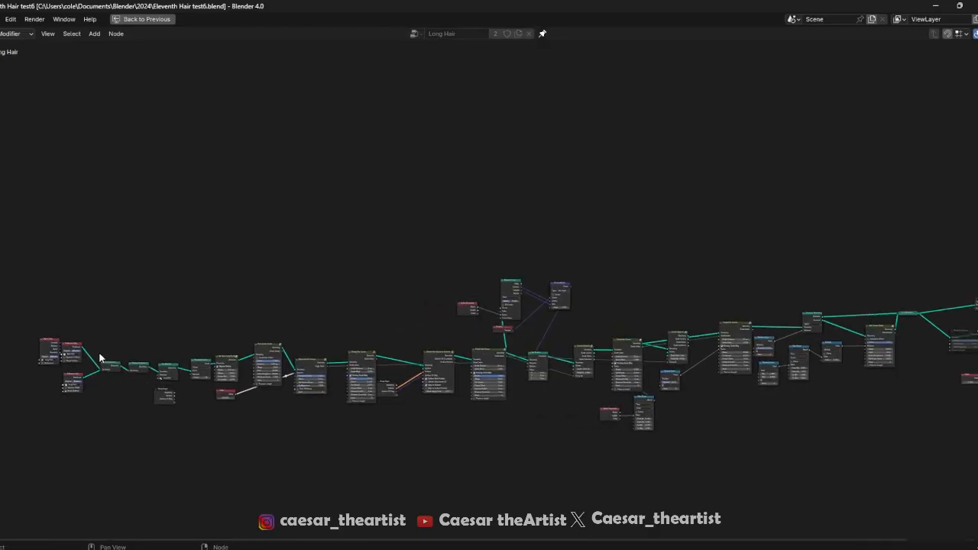
scroll(234, 333, "up", 3)
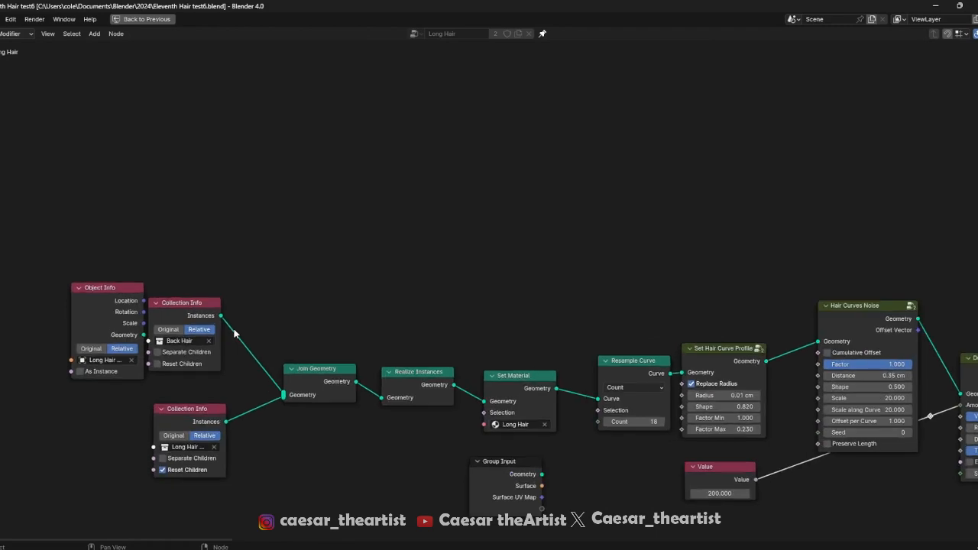
scroll(234, 333, "down", 4)
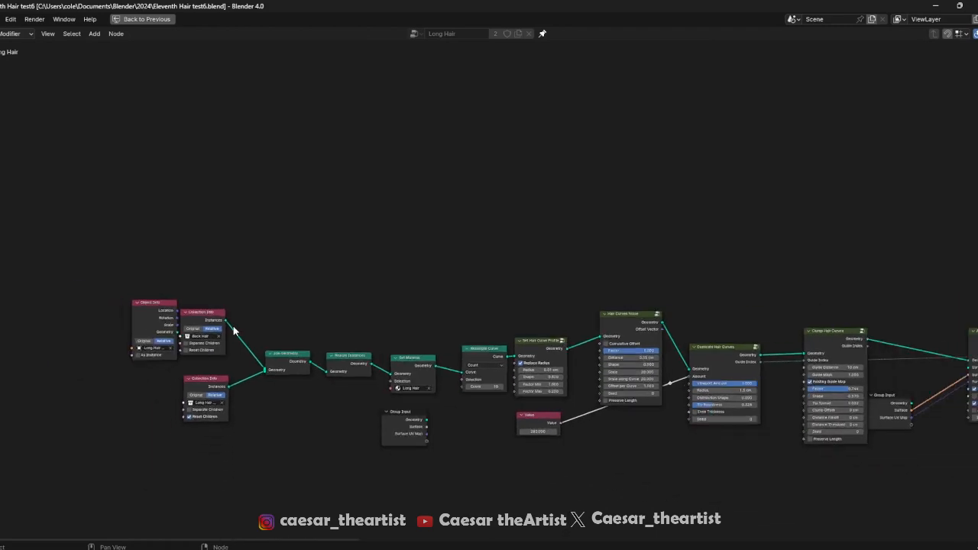
middle_click_drag(427, 304, 382, 292)
middle_click_drag(477, 289, 431, 285)
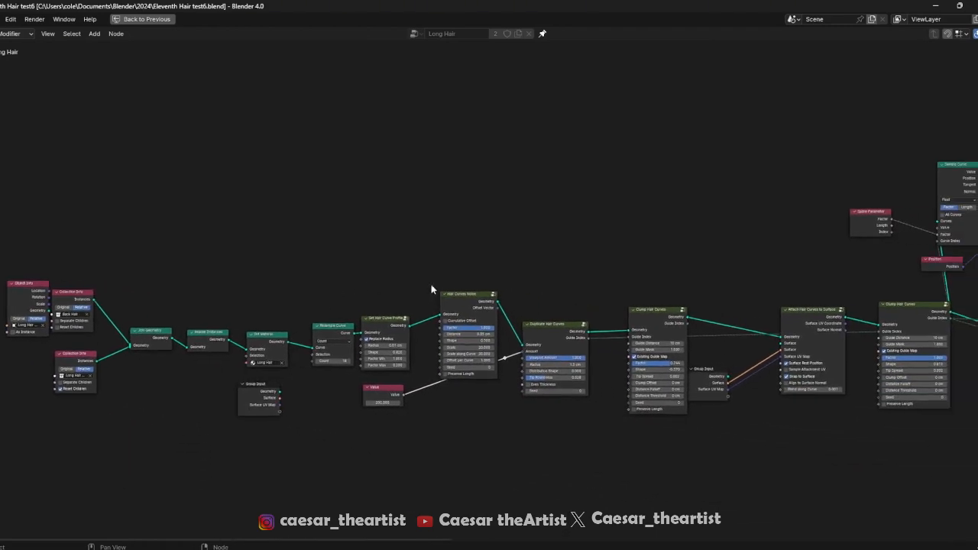
middle_click_drag(506, 277, 451, 282)
mouse_move(542, 270)
middle_mouse_down()
mouse_move(470, 277)
mouse_move(480, 271)
middle_mouse_up()
middle_click_drag(587, 267, 523, 264)
middle_click_drag(628, 264, 557, 255)
middle_click_drag(672, 252, 476, 247)
mouse_move(597, 246)
middle_mouse_down()
mouse_move(465, 252)
mouse_move(481, 253)
middle_mouse_up()
middle_click_drag(688, 256, 554, 256)
middle_click_drag(628, 252, 489, 253)
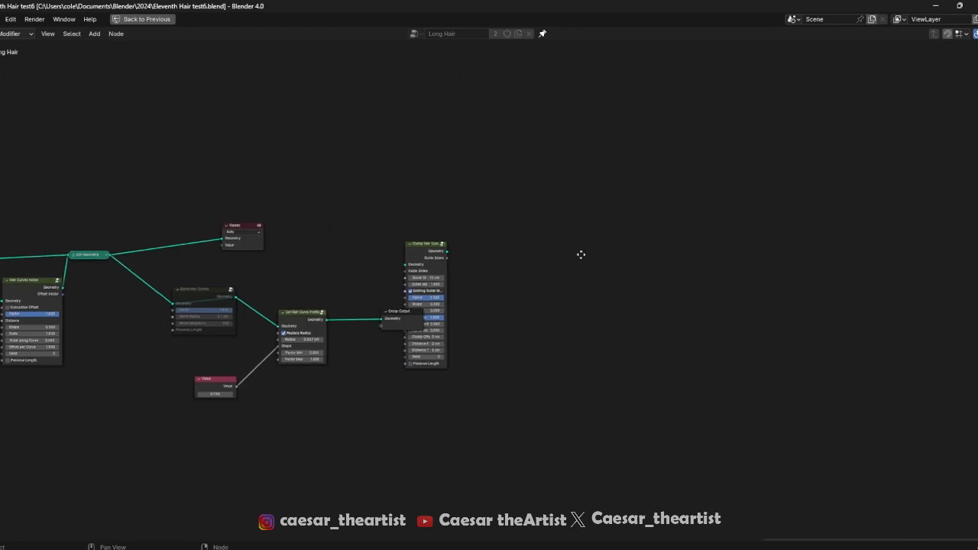
middle_click_drag(584, 253, 472, 253)
scroll(472, 253, "down", 4)
scroll(472, 258, "down", 6)
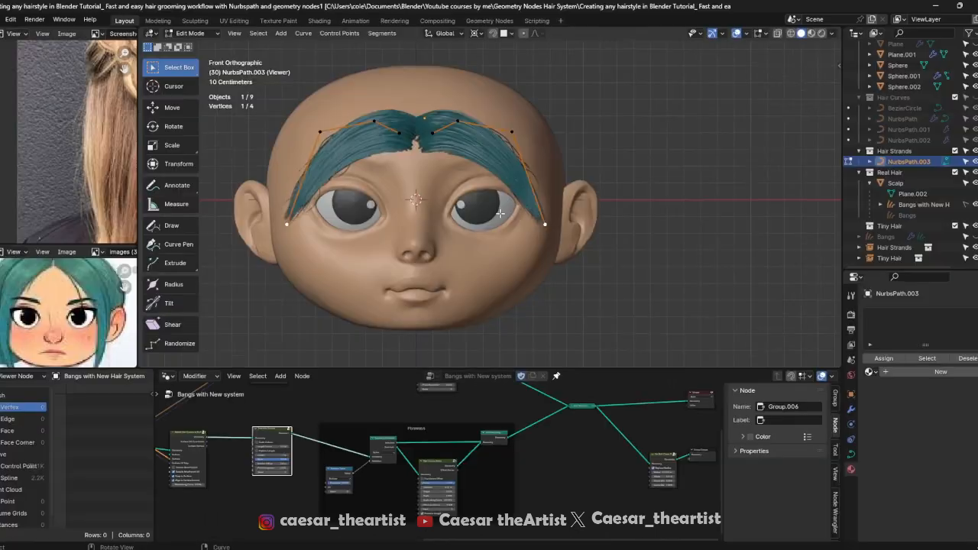
Extrude four points from the end of the bangs curve, sweeping the mirrored strand outward past the ear and up beside the head
key("e")
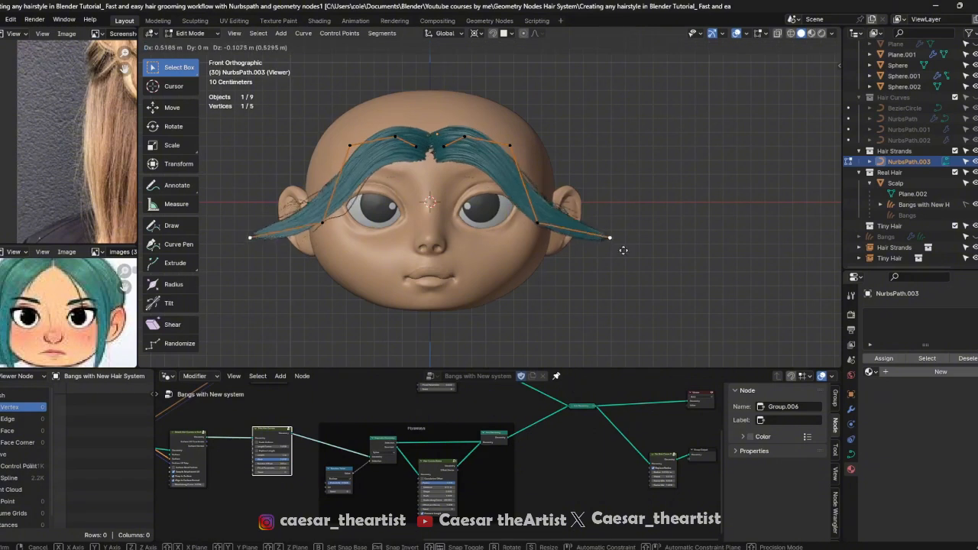
left_click(622, 243)
key("e")
left_click(651, 179)
key("e")
left_click(628, 128)
middle_click_drag(628, 129, 630, 178, "shift")
key("e")
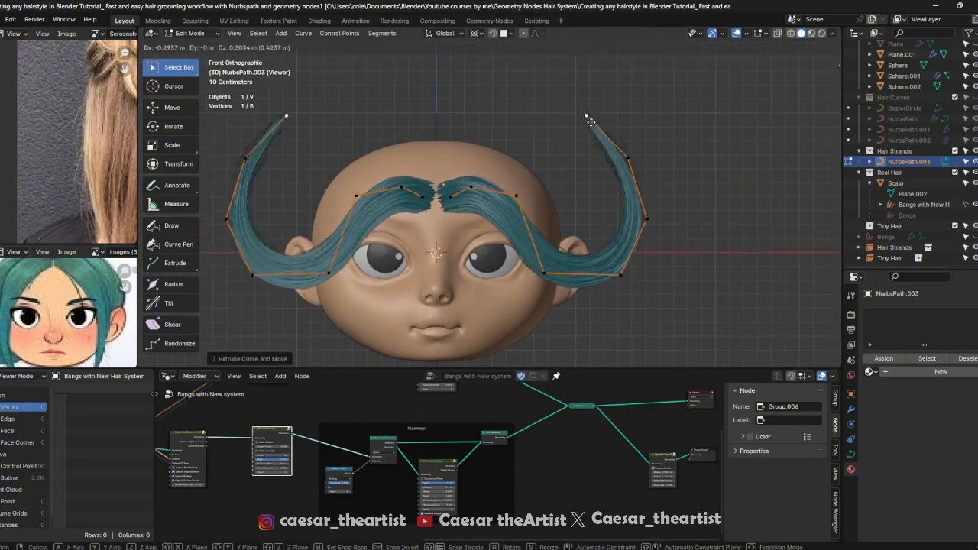
left_click(600, 112)
Extrude three more points so the strand turns outward above the head and falls down the outer side
key("e")
left_click(707, 108)
key("e")
left_click(708, 273)
middle_click_drag(708, 271, 708, 184, "shift")
scroll(707, 184, "down", 4)
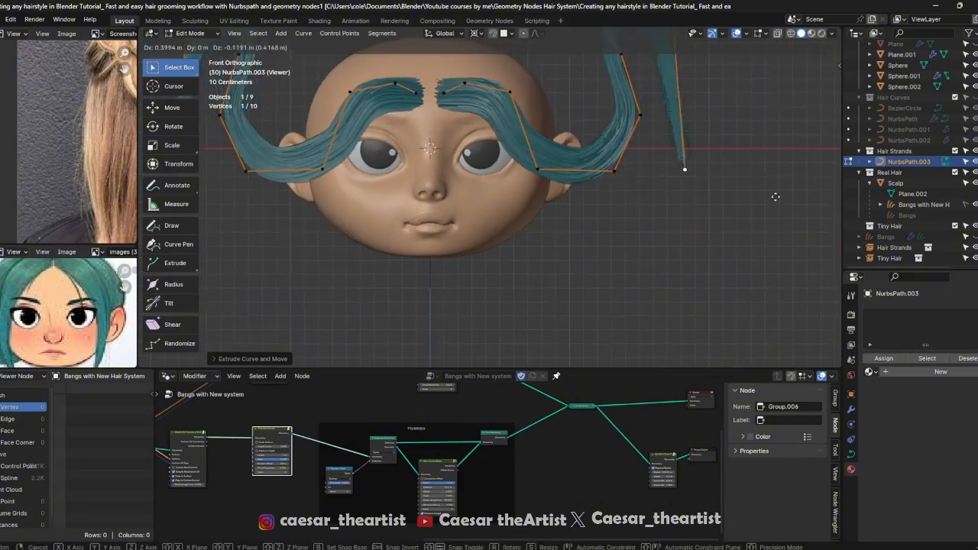
key("e")
left_click(726, 267)
Extrude five further points that bring the strand inward below the head and flick its tip outward
key("e")
left_click(616, 278)
key("e")
left_click(570, 280)
key("e")
left_click(554, 326)
key("e")
left_click(606, 356)
scroll(616, 150, "down", 2)
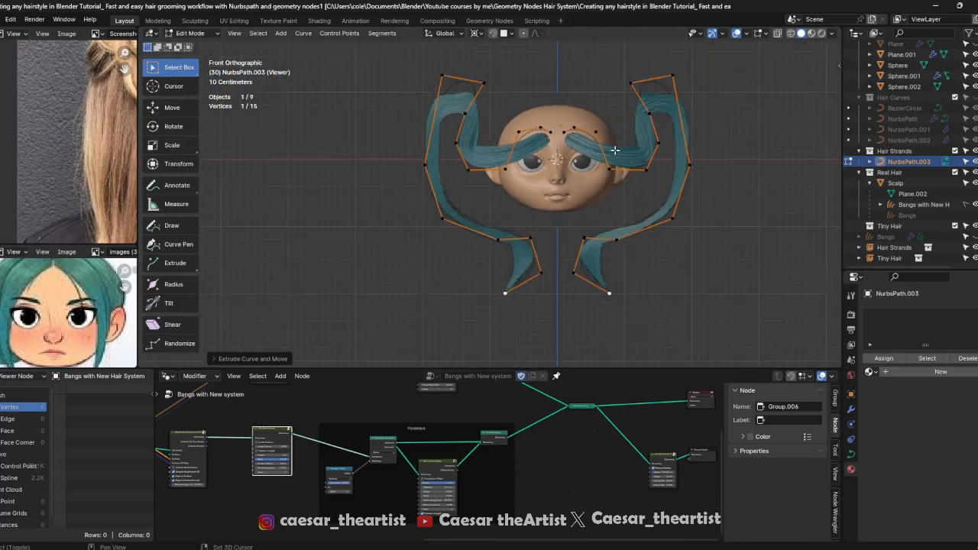
middle_click_drag(616, 151, 644, 269)
key("e")
left_click(694, 260)
Reposition three control points in the lower bend to smooth the long strand's S-curve, and finish editing the curve
mouse_move(603, 237)
middle_mouse_down()
mouse_move(620, 246)
mouse_move(607, 238)
middle_mouse_up()
scroll(608, 238, "up", 1)
left_click(575, 293)
key("g")
left_click(602, 298)
left_click(589, 252)
key("g")
left_click(595, 268)
left_click(628, 249)
key("g")
left_click(630, 225)
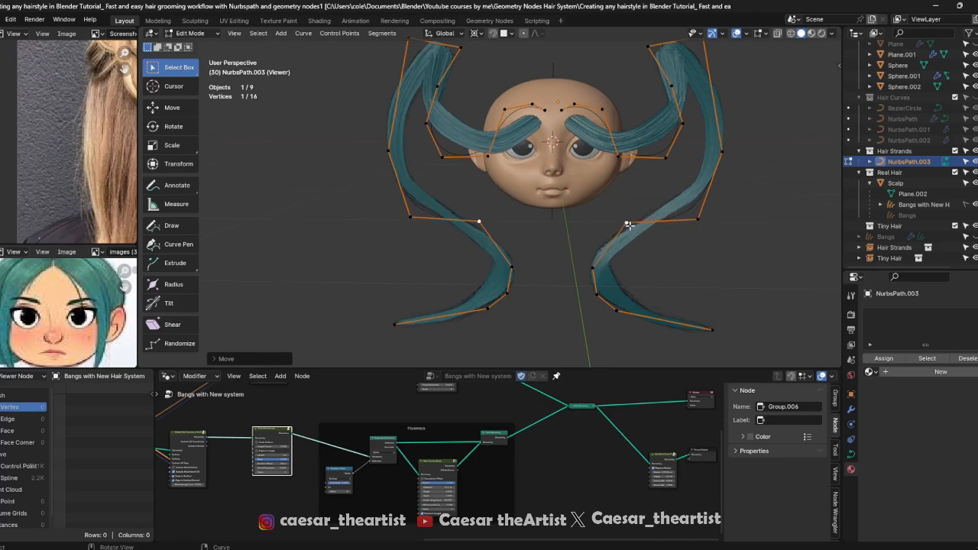
scroll(602, 148, "up", 2)
key("Tab")
Duplicate the long hair strand curve, keeping the copy in its original position
middle_click_drag(584, 100, 588, 126)
scroll(588, 124, "up", 2)
key("Tab")
key("alt+z")
key("alt+z")
key("Tab")
key("shift+d")
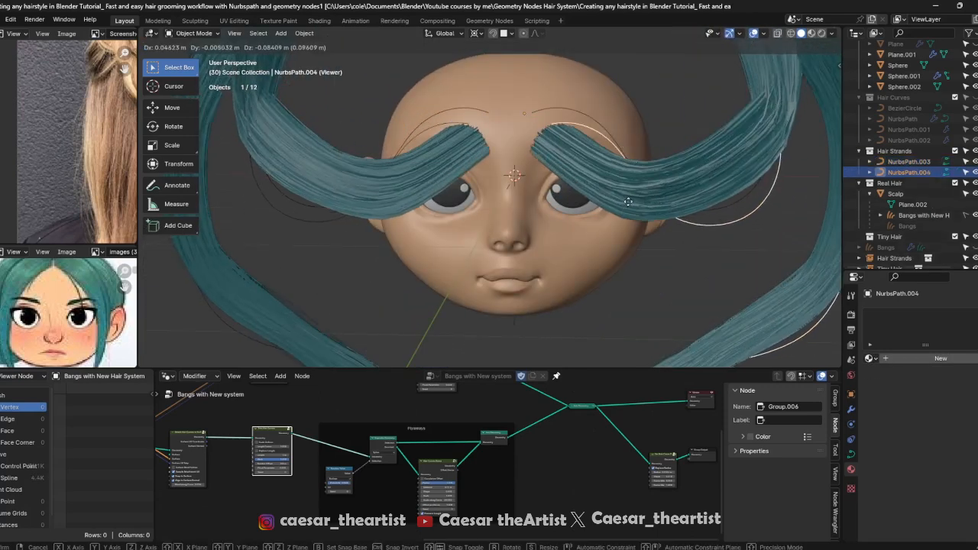
right_click(582, 138)
Delete the lower and outer control points of the duplicated strand, keeping only the first six points
key("Tab")
scroll(590, 113, "down", 4)
left_click_drag(570, 182, 794, 361)
key("x")
left_click(775, 258)
scroll(666, 128, "up", 1)
left_click(709, 152)
left_click(653, 92, "ctrl")
key("x")
left_click(663, 116)
scroll(619, 127, "up", 2)
scroll(618, 126, "up", 1)
Move the short strand's last two control points down in front view so it hangs beside the face
left_click(671, 183)
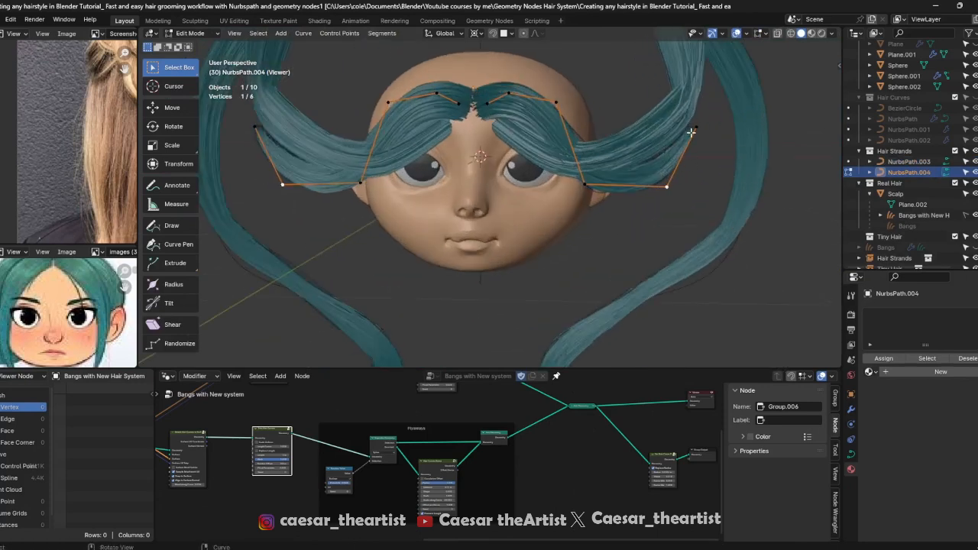
key("grave")
key("grave")
key("g")
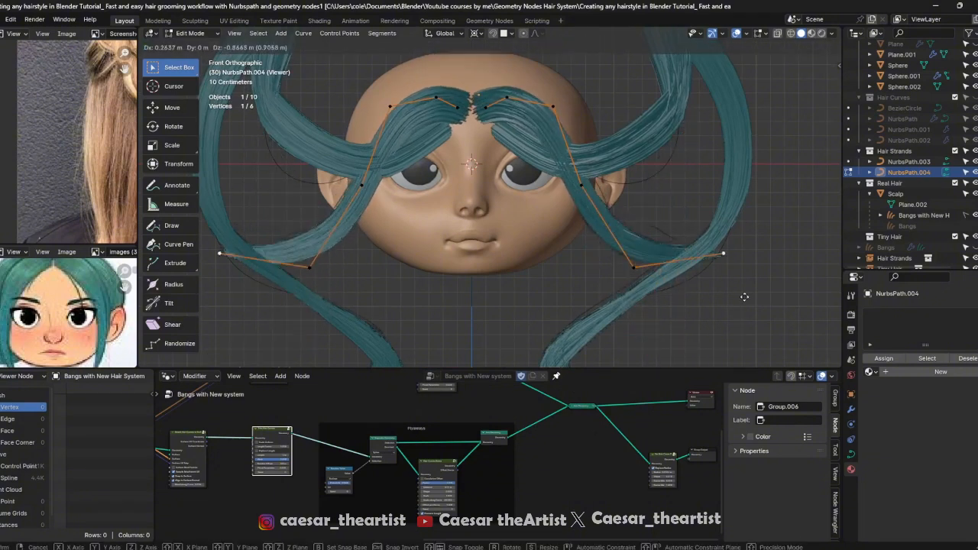
left_click(739, 307)
middle_click_drag(716, 250, 645, 115)
key("grave")
key("g")
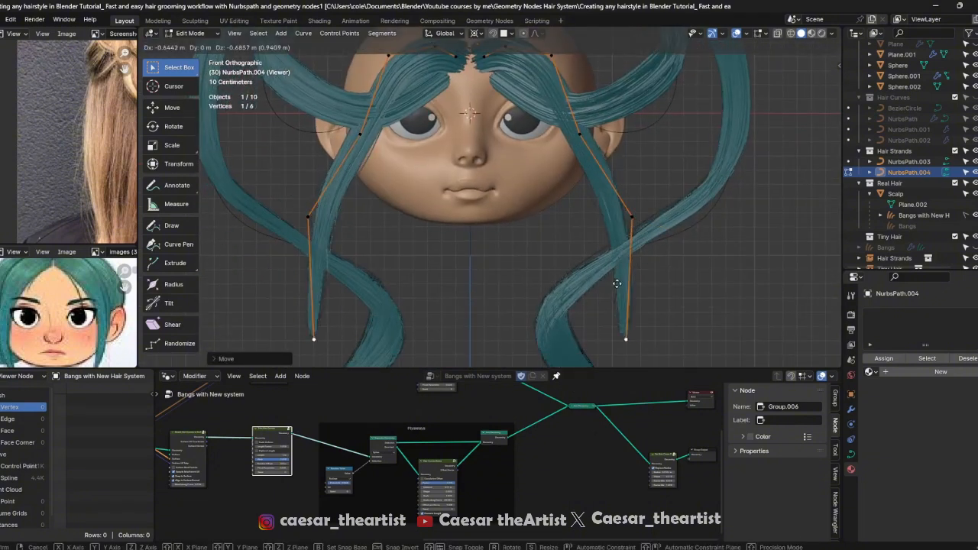
left_click(547, 243)
Pull the short strand's last two control points inward so it runs along the cheek and bends under the jaw
left_click(615, 226)
key("g")
left_click(587, 257)
left_click(567, 301)
key("g")
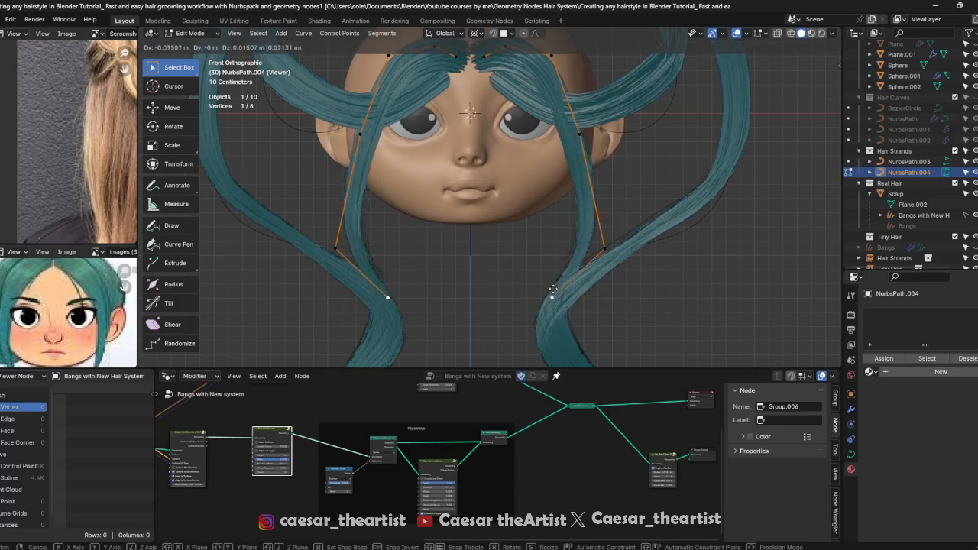
left_click(537, 260)
left_click(603, 251)
key("g")
left_click(570, 258)
left_click(540, 257)
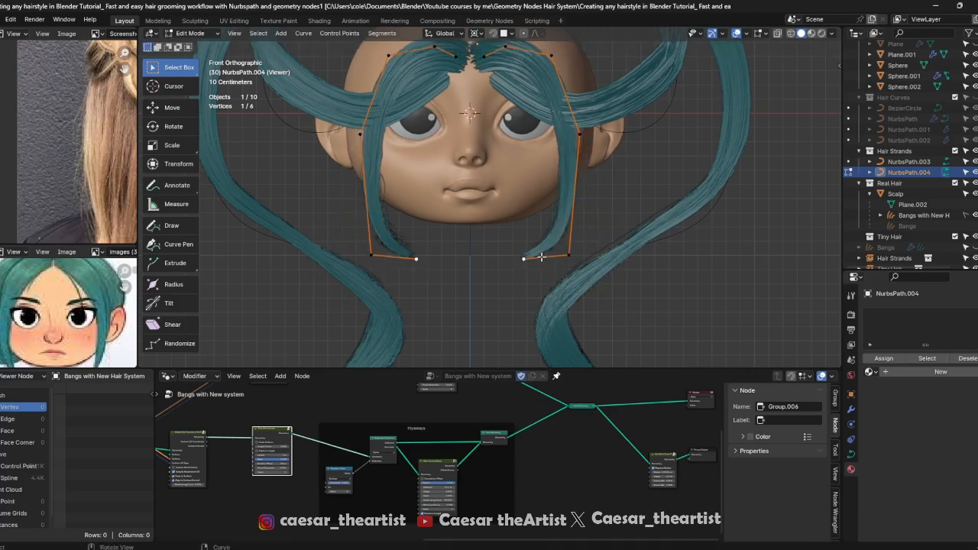
key("g")
left_click(538, 257)
Move the short strand's ear-level point outward and raise its lower bend and tip to round the curl
left_click(549, 254)
key("g")
left_click(562, 248)
left_click(582, 123)
key("g")
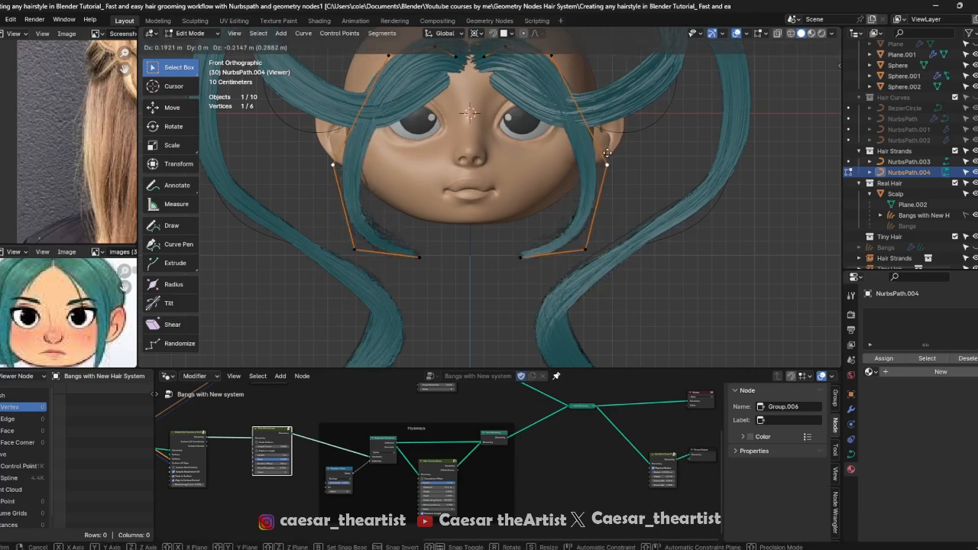
left_click(609, 154)
left_click(605, 251)
key("g")
left_click(603, 237)
left_click(552, 250)
key("g")
left_click(572, 234)
Extrude one more point from the short strand's tip and adjust the curl under the jaw
key("Tab")
key("Tab")
key("e")
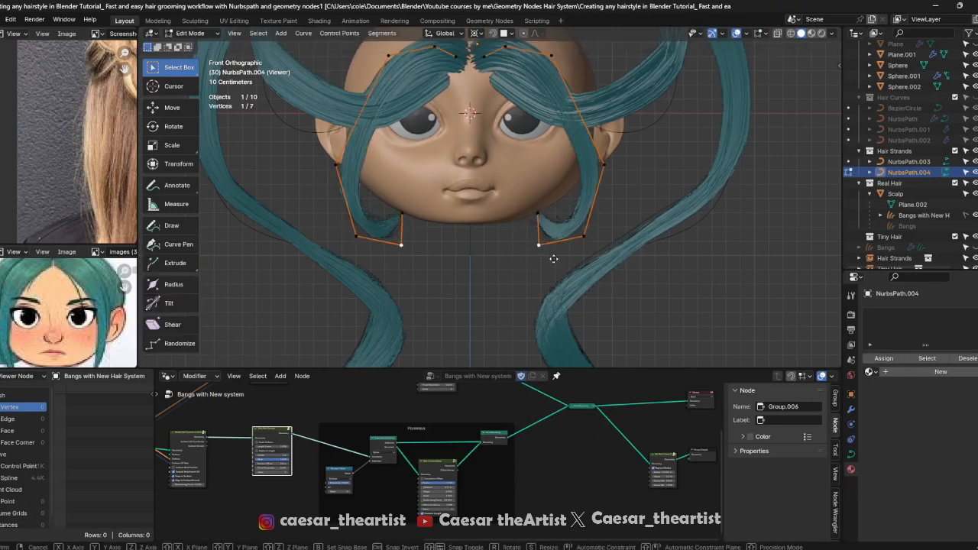
left_click(535, 241)
key("Tab")
key("Tab")
middle_click_drag(572, 191, 553, 233, "shift")
left_click(584, 338)
key("g")
left_click(583, 342)
key("Tab")
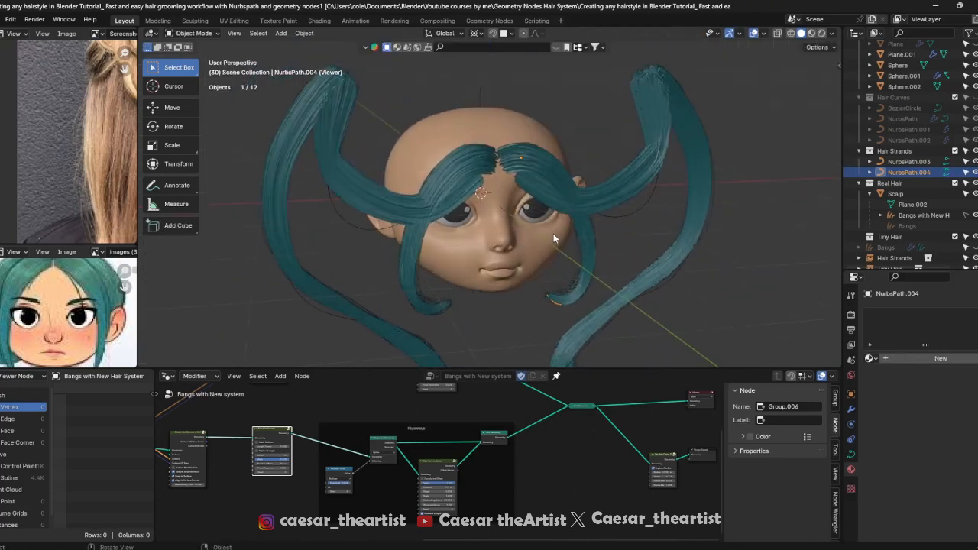
key("Tab")
middle_click_drag(570, 191, 557, 197)
key("Tab")
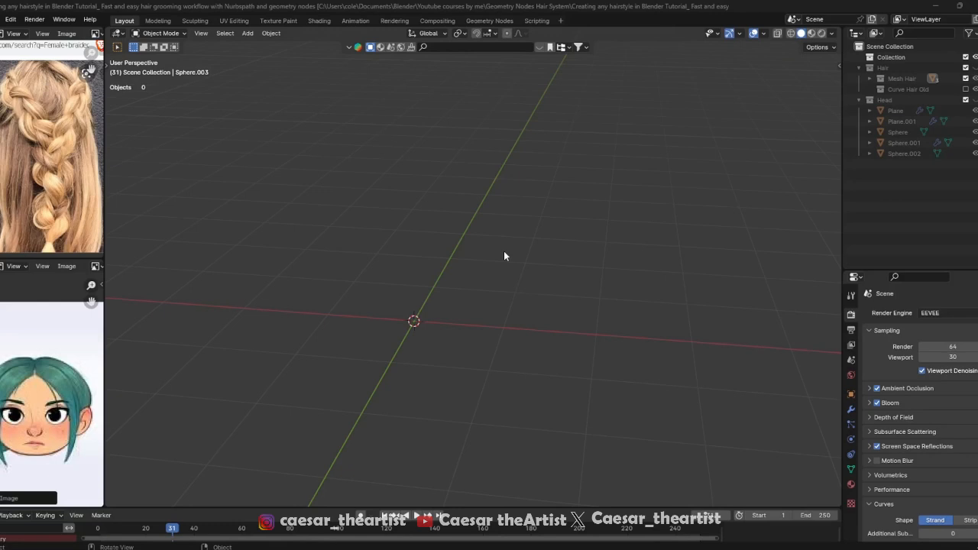
middle_click_drag(489, 261, 437, 288)
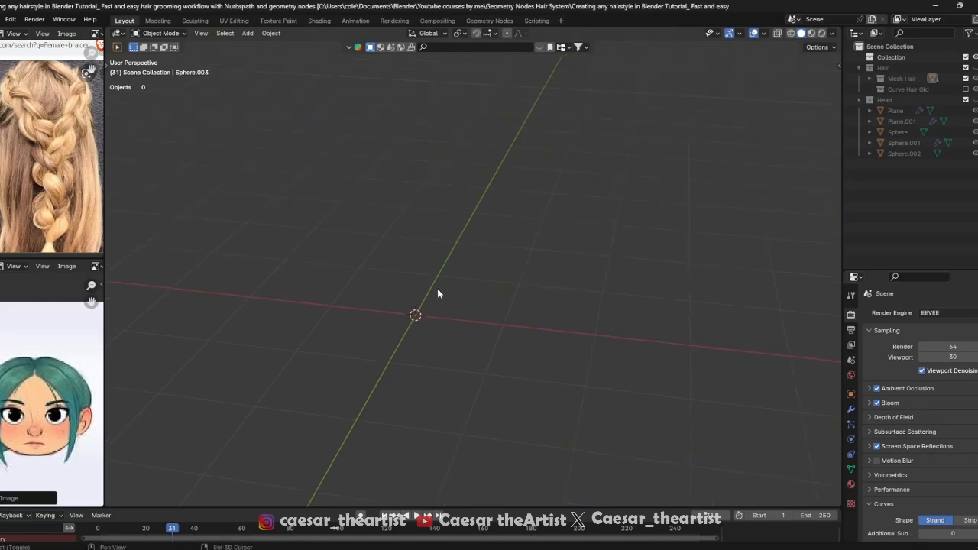
key("shift+a")
mouse_move(411, 312)
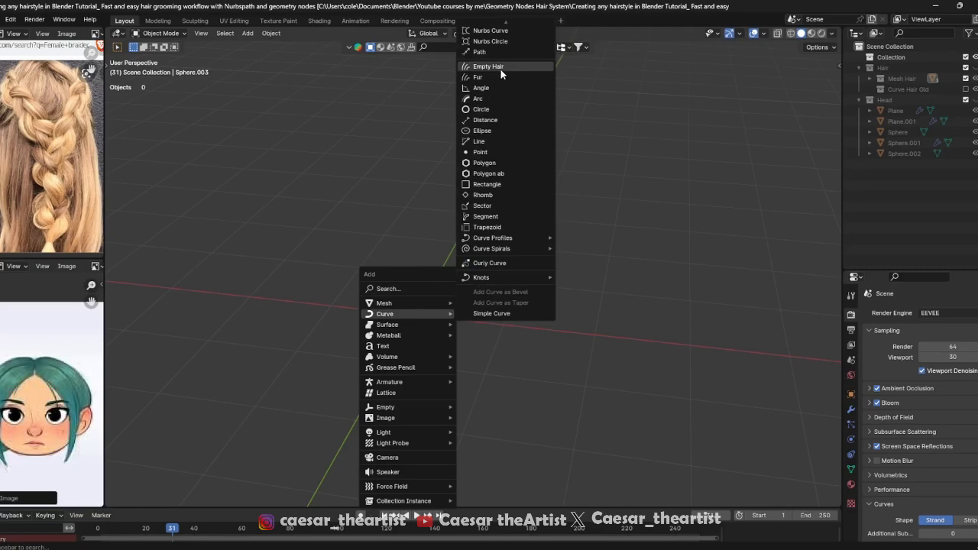
scroll(500, 75, "up", 8)
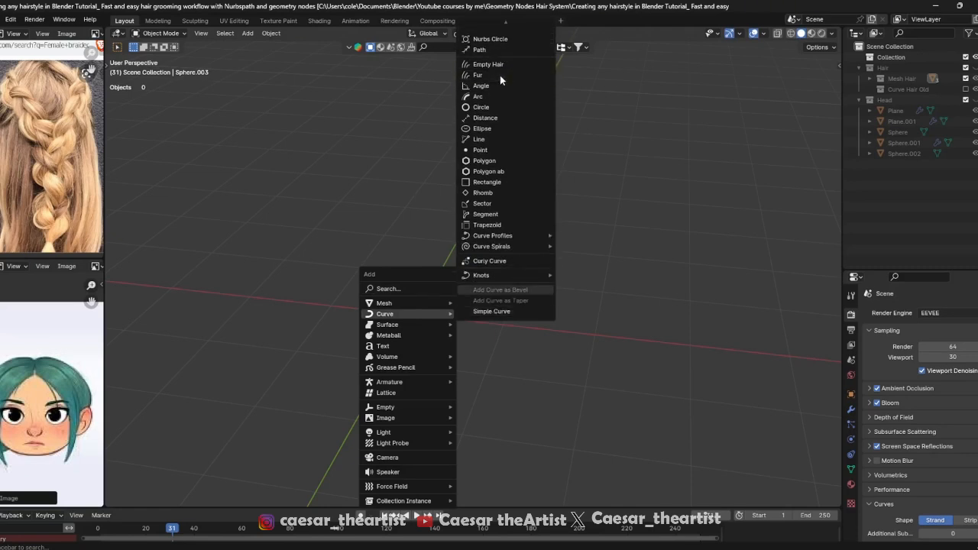
scroll(499, 74, "up", 10)
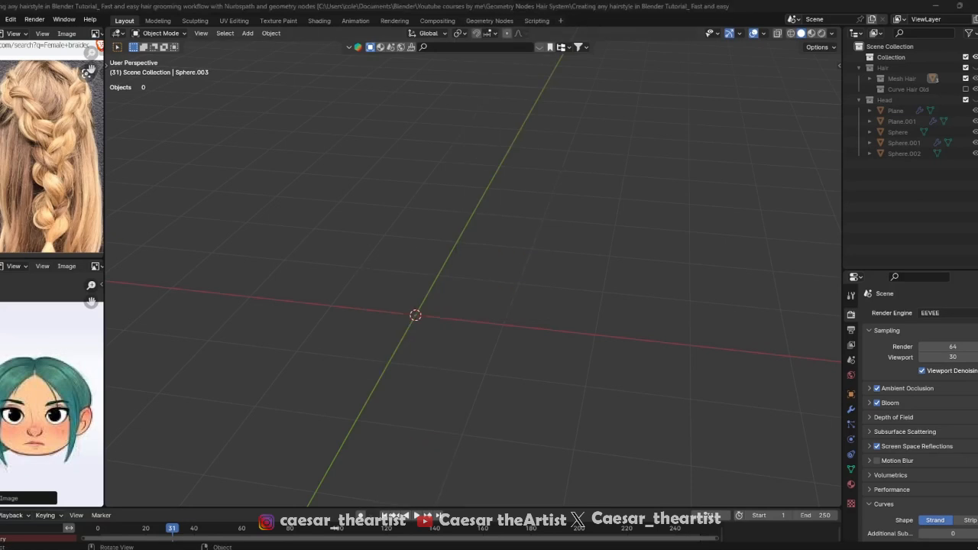
right_click_drag(0, 504, 105, 505)
left_click_drag(105, 505, 0, 474)
Switch to the front orthographic view and frame the area around the world origin
middle_click_drag(431, 300, 484, 278)
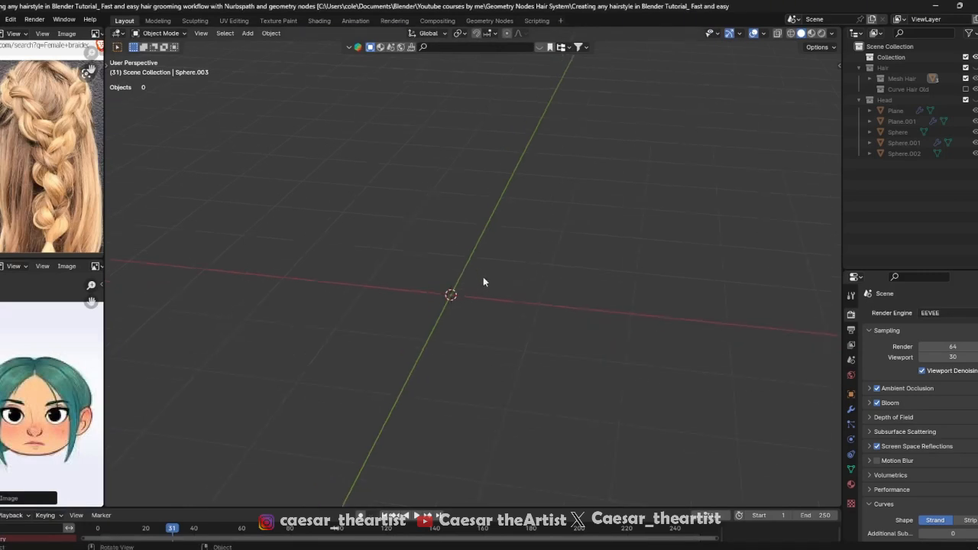
middle_click_drag(587, 342, 575, 334)
key("KP_1")
middle_click_drag(483, 281, 442, 242, "shift")
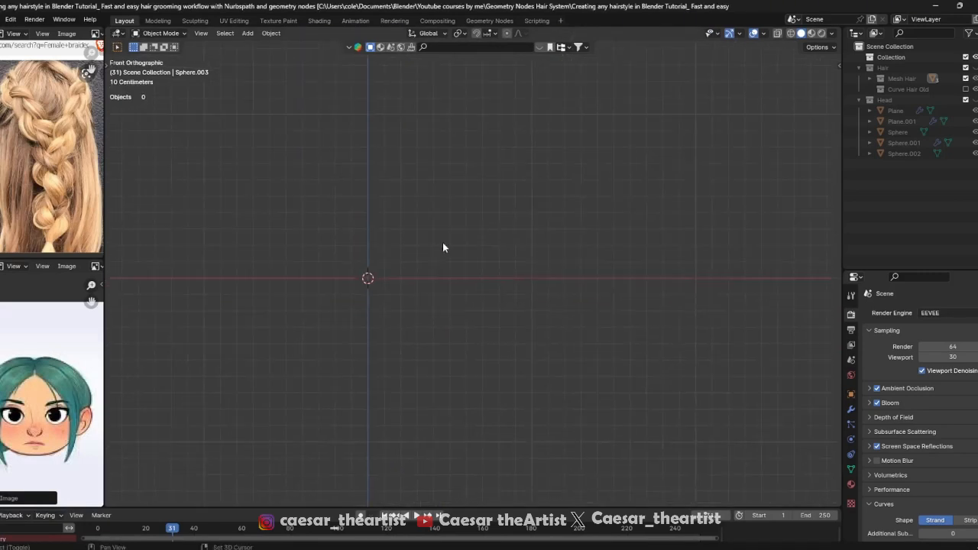
Show the Head collection in the viewport and view the bald head up close
left_click(975, 101)
middle_click_drag(552, 201, 435, 227)
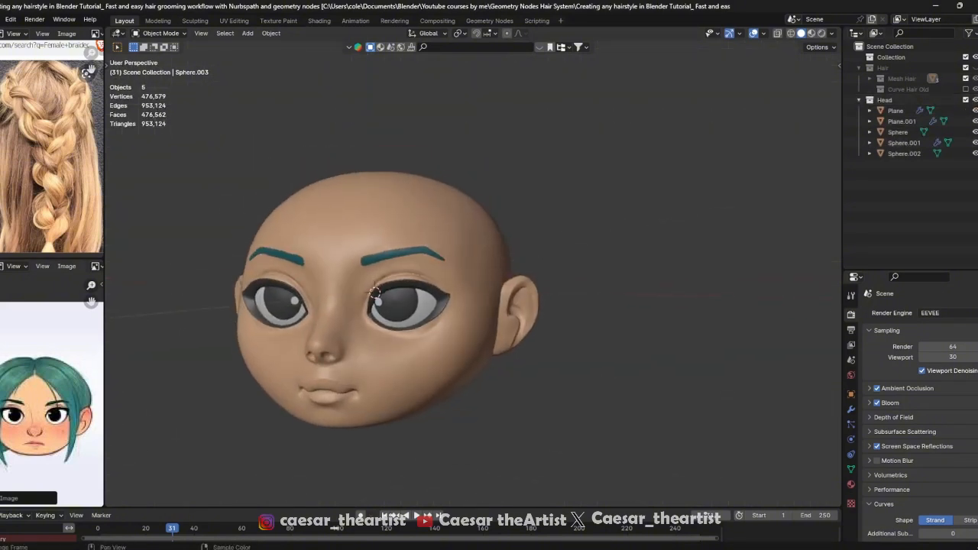
middle_click_drag(324, 380, 373, 344)
scroll(374, 343, "up", 2)
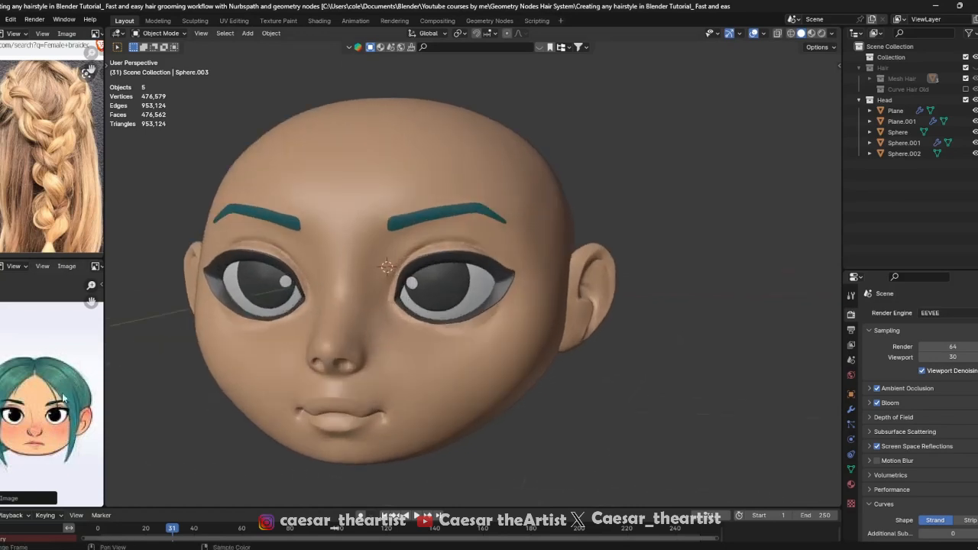
Look at the teal-haired reference image and its source page of illustrated faces and hairstyles on Pinterest
scroll(45, 378, "up", 2)
middle_click_drag(47, 350, 48, 340)
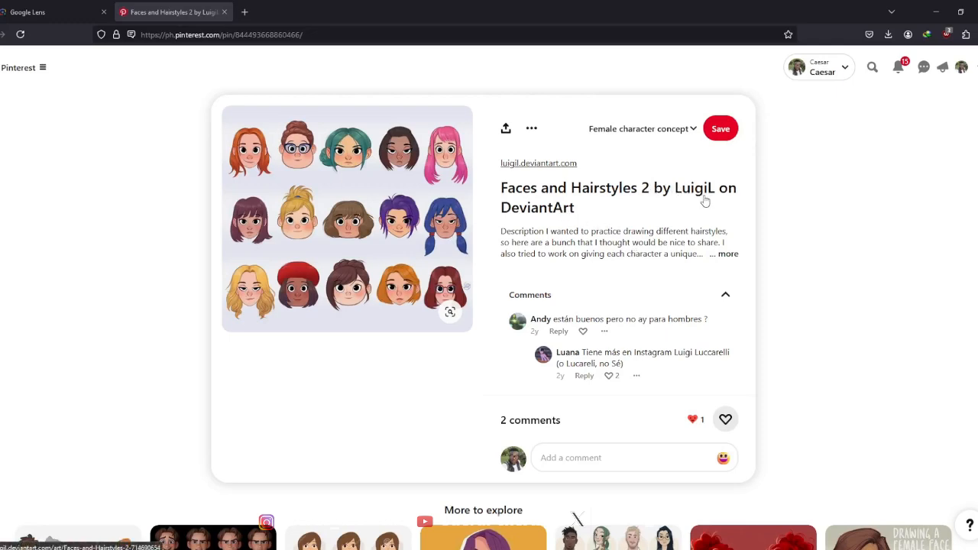
scroll(542, 225, "down", 2)
scroll(542, 225, "up", 2)
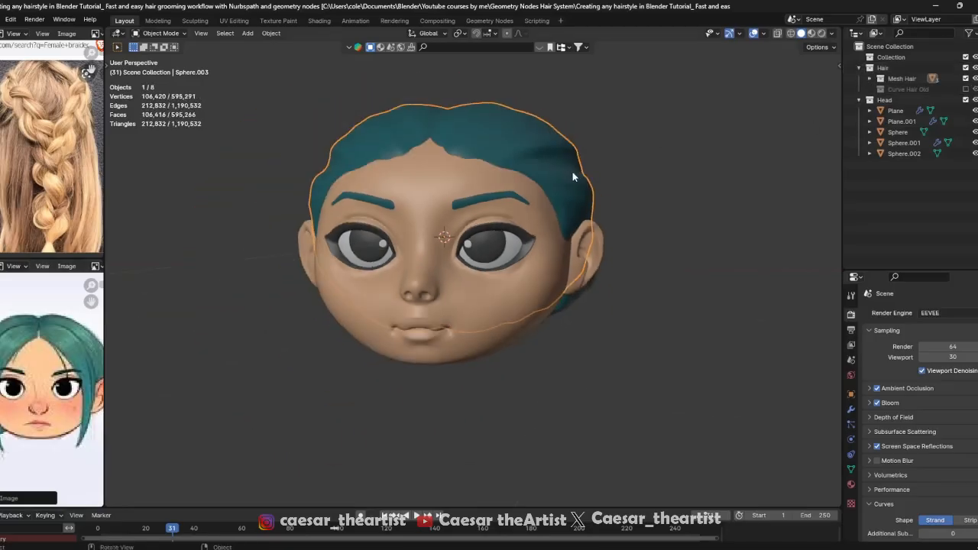
Examine the mesh hair base on the head from the front and from three-quarter angles
middle_click_drag(573, 176, 422, 143)
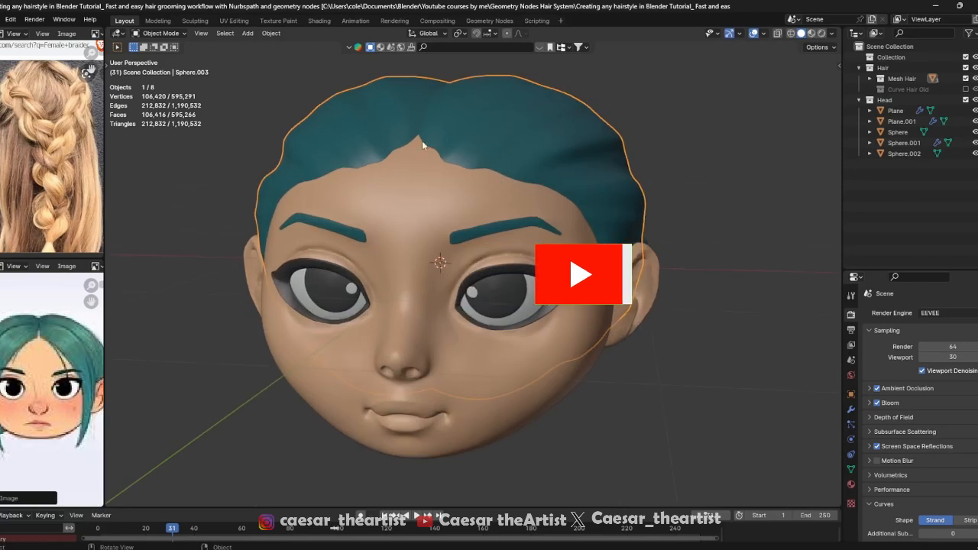
scroll(443, 183, "down", 3)
middle_click_drag(457, 194, 417, 229)
key("grave")
left_click(408, 237)
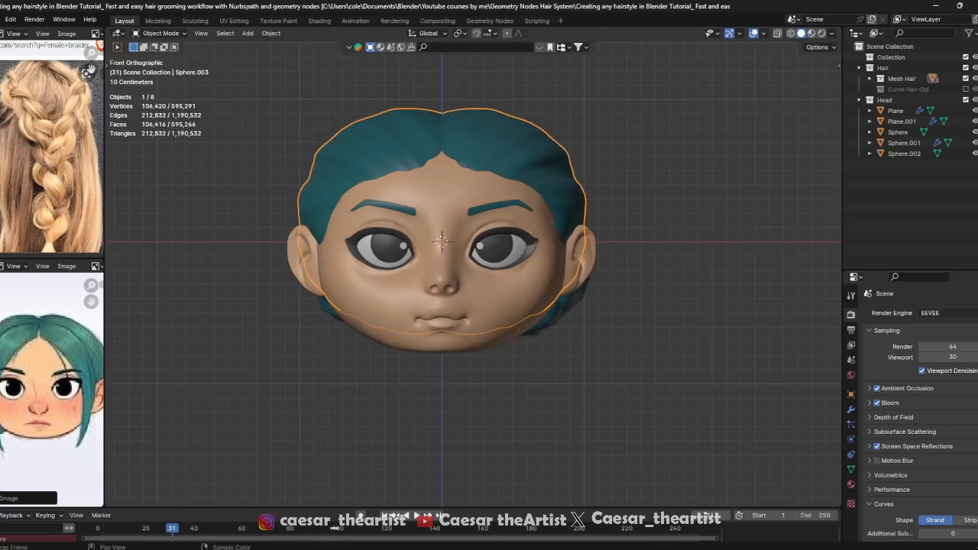
middle_click_drag(475, 171, 451, 208)
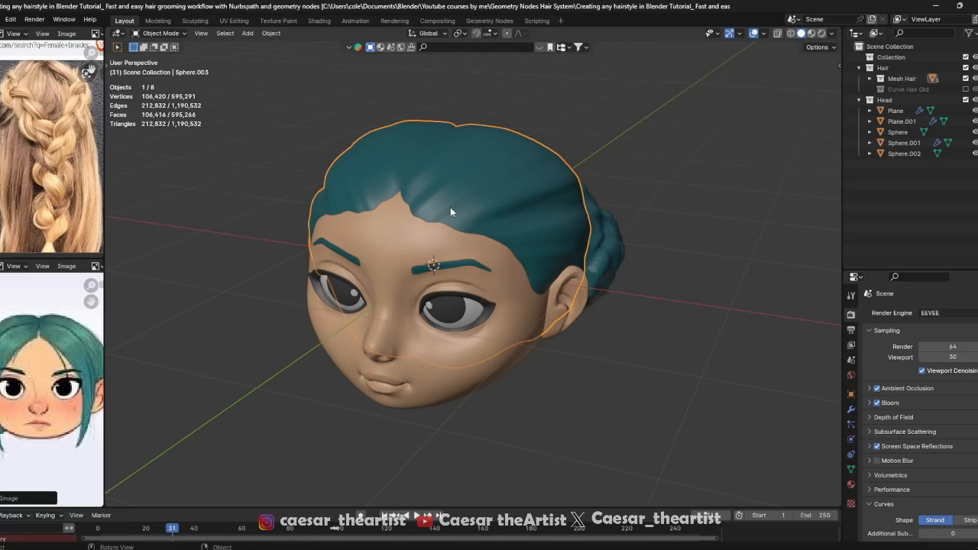
Add a NURBS path curve at the world origin and enter Edit Mode on it
key("shift+a")
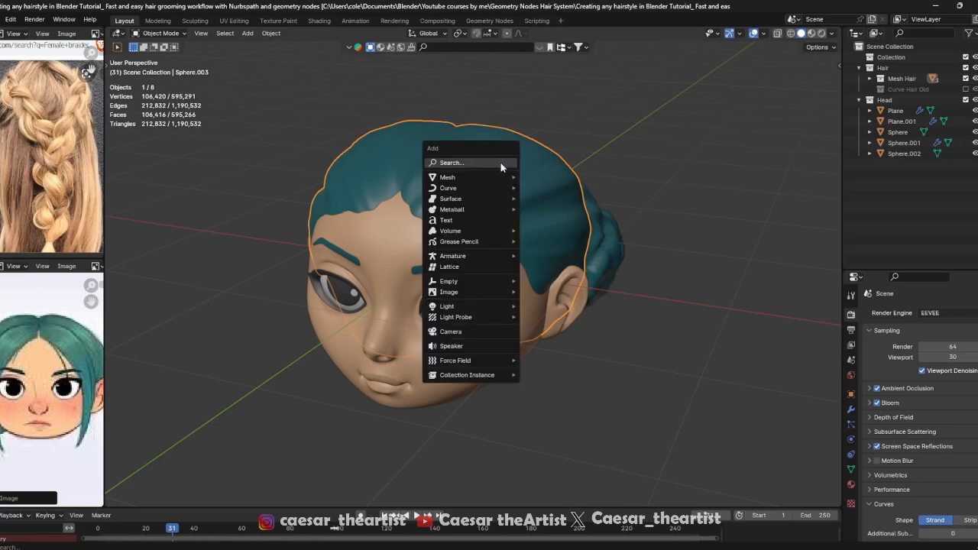
mouse_move(474, 189)
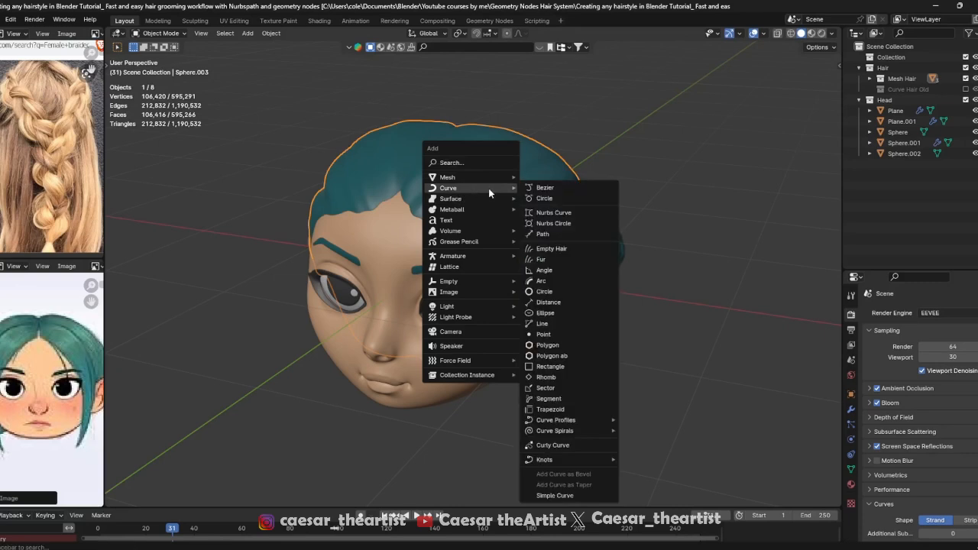
left_click(555, 236)
scroll(496, 236, "down", 4)
middle_click_drag(480, 236, 432, 268)
key("Tab")
key("g")
right_click(380, 127)
middle_click_drag(482, 246, 580, 289)
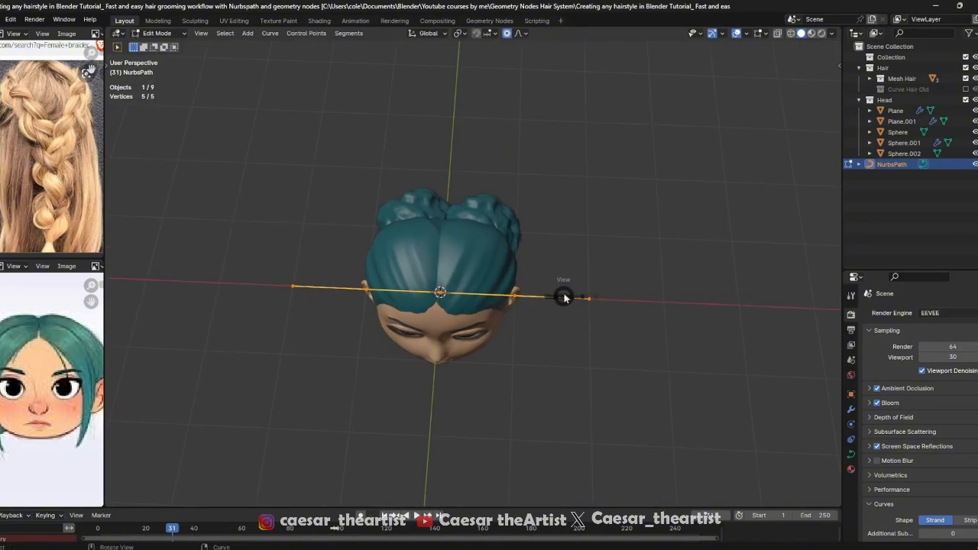
From the top view, rotate and move the path's left end segment so it bends forward past the face
key("KP_7")
left_click(284, 303)
key("g")
right_click(366, 377)
key("g")
right_click(381, 411)
left_click_drag(267, 239, 388, 356)
key("r")
left_click(458, 248)
key("g")
left_click(432, 267)
Try rotating two control points on the path's right half, then undo the rotation
left_click_drag(427, 244, 543, 379)
key("r")
left_click(542, 238)
key("ctrl+z")
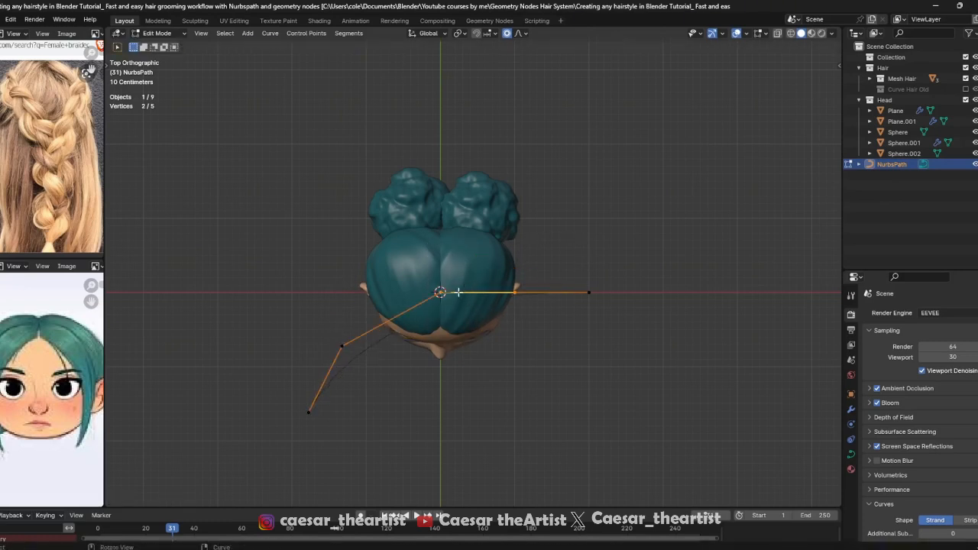
Rotate the path's left end segment and pull its tip inward in front of the face
left_click_drag(198, 260, 327, 416)
left_click_drag(268, 276, 367, 427)
key("r")
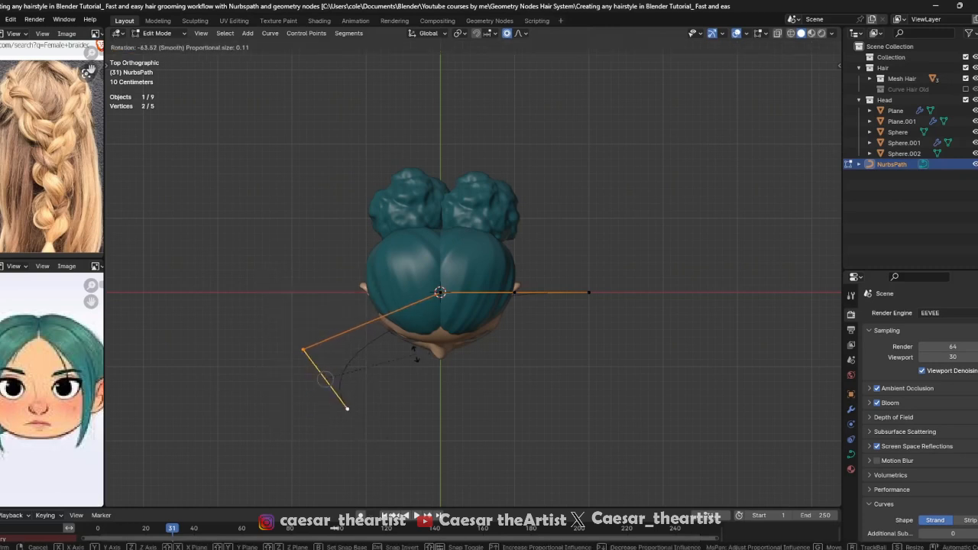
left_click(447, 346)
left_click_drag(306, 382, 359, 430)
key("g")
left_click(430, 448)
Move the path's right tip, centre point and both bend points to form an open arch in front of the face
left_click_drag(569, 257, 601, 305)
key("g")
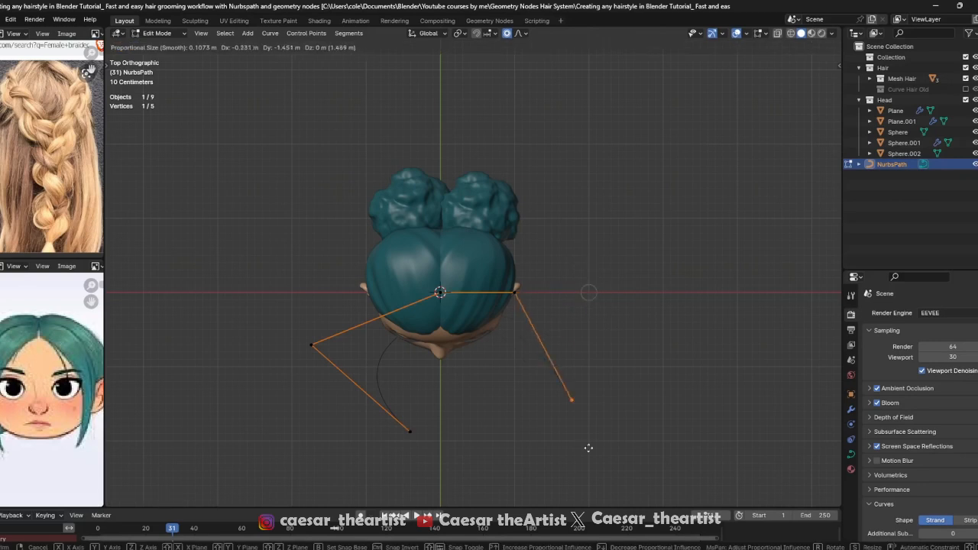
left_click(608, 265)
left_click_drag(236, 247, 341, 324)
key("g")
left_click(385, 341)
left_click_drag(395, 217, 470, 288)
key("g")
left_click(482, 304)
left_click_drag(535, 212, 603, 275)
key("g")
left_click(606, 330)
Try scaling the arch's two tips together and moving the whole curve
left_click_drag(342, 332, 589, 414)
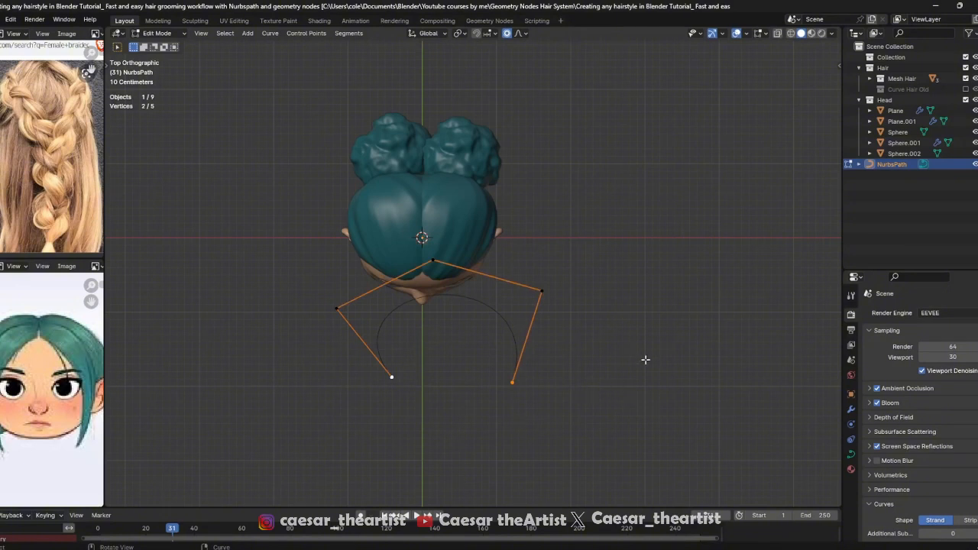
key("s")
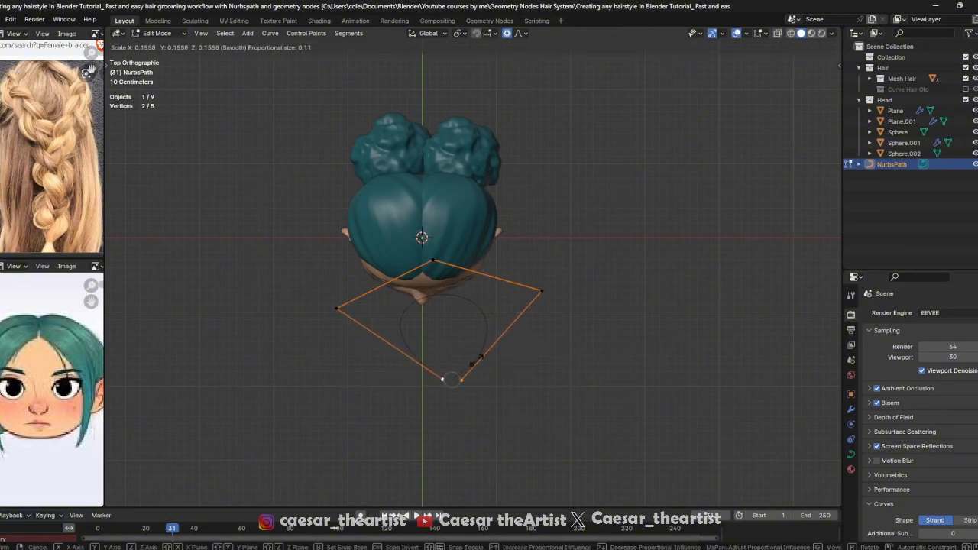
left_click_drag(216, 208, 573, 402)
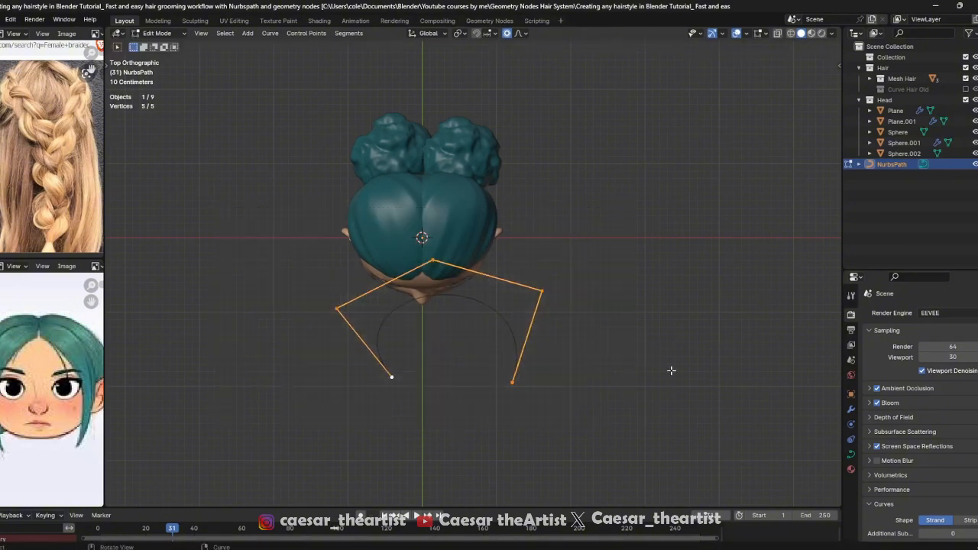
key("g")
right_click(605, 312)
key("g")
right_click(611, 297)
key("g")
right_click(578, 234)
key("g")
right_click(535, 269)
Select all the arch's points, return to Object Mode and move the curve up along Z above the head
key("Tab")
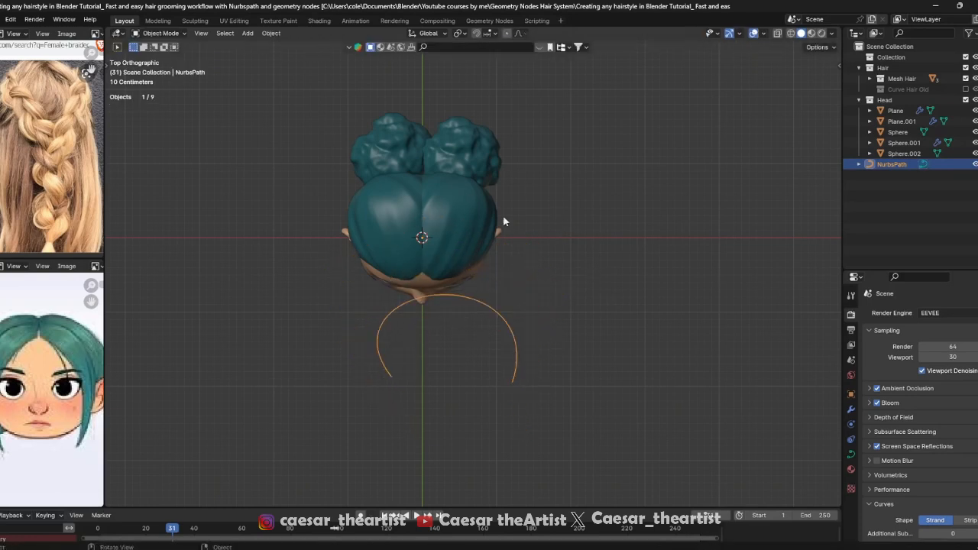
key("Tab")
left_click_drag(253, 184, 600, 449)
key("Tab")
key("Tab")
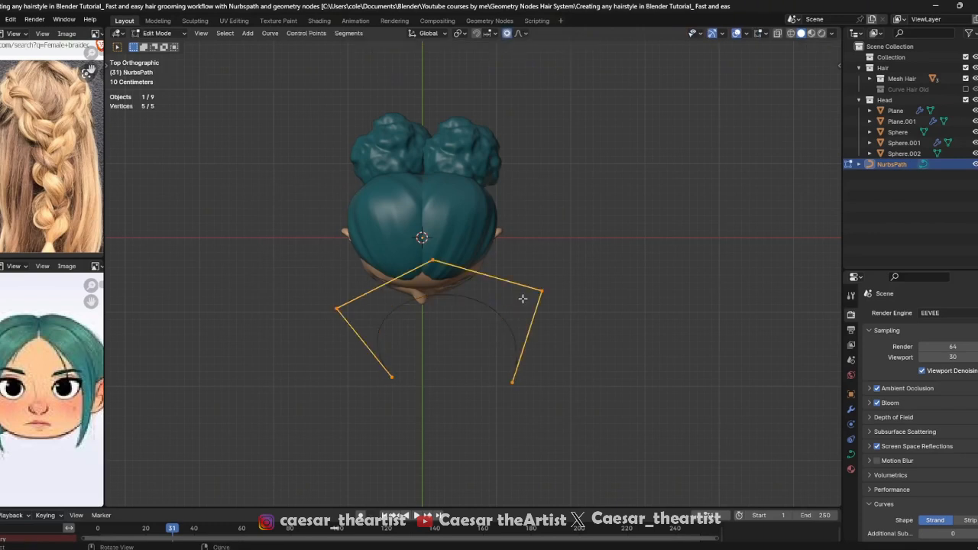
middle_click_drag(526, 294, 519, 139)
key("Tab")
key("g")
key("z")
left_click(563, 165)
middle_click_drag(562, 165, 534, 186)
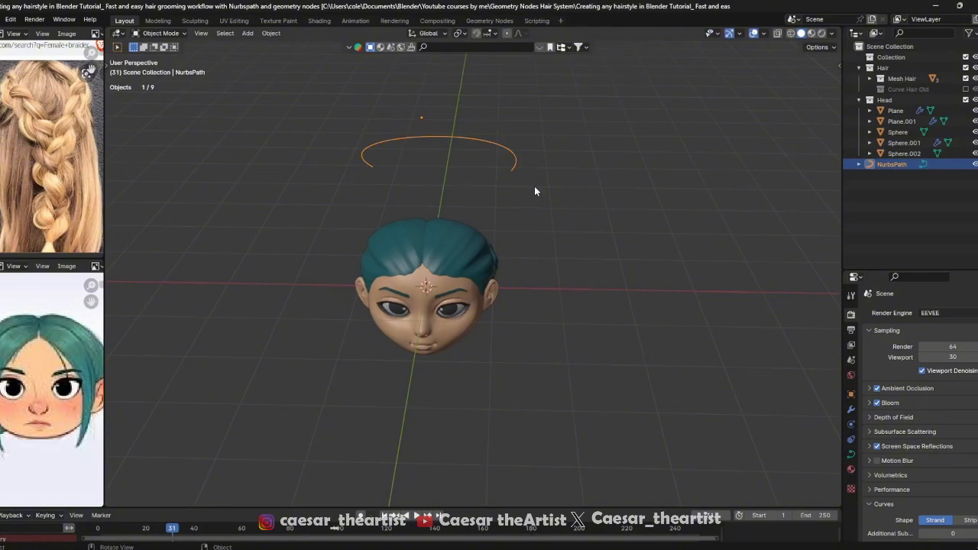
middle_click_drag(535, 191, 527, 231)
Edit the arch from the top view and rotate its right end segment slightly
key("grave")
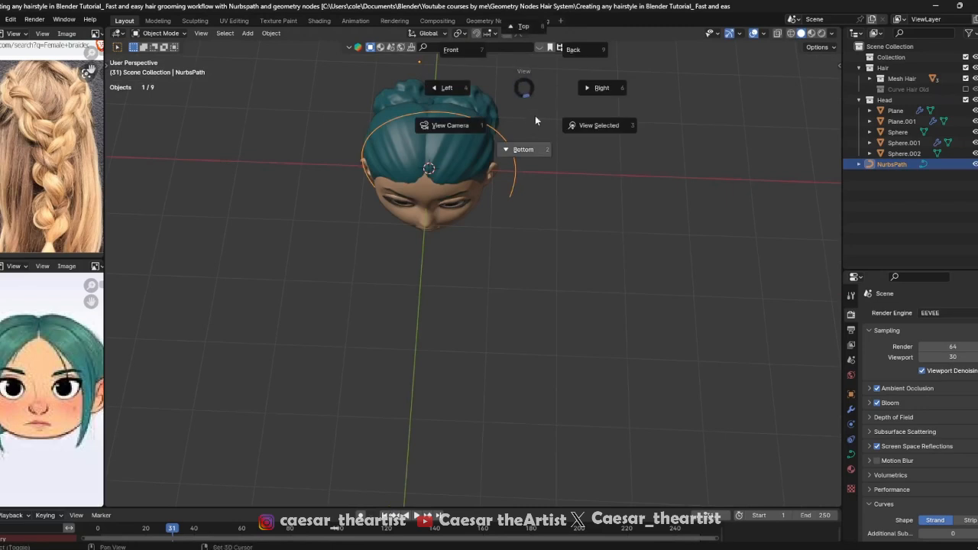
left_click(527, 50)
scroll(535, 206, "up", 3)
key("Tab")
middle_click_drag(529, 236, 541, 272, "shift")
left_click_drag(519, 271, 639, 413)
key("r")
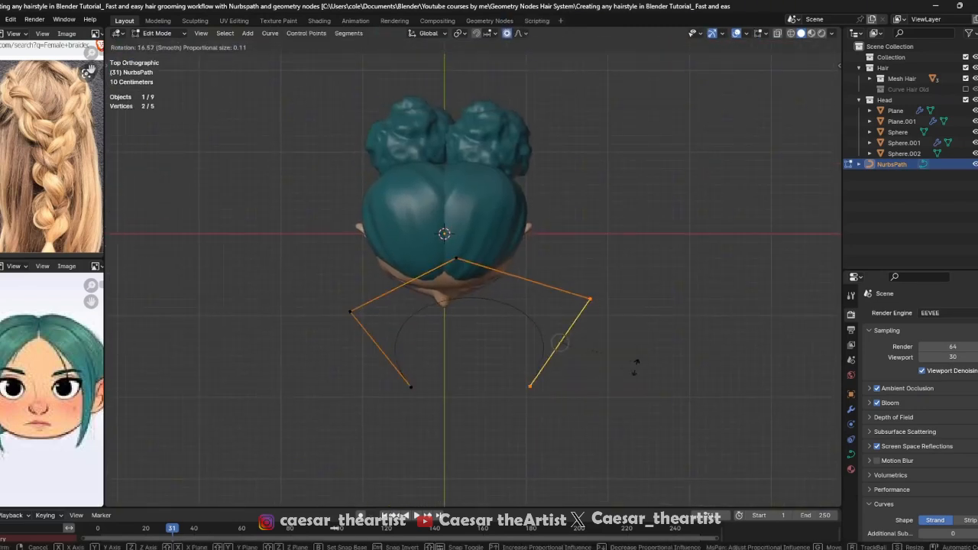
left_click(628, 373)
Scale the arch's two bend points closer together and try narrowing the gap between its tips
left_click_drag(367, 363, 642, 432)
key("s")
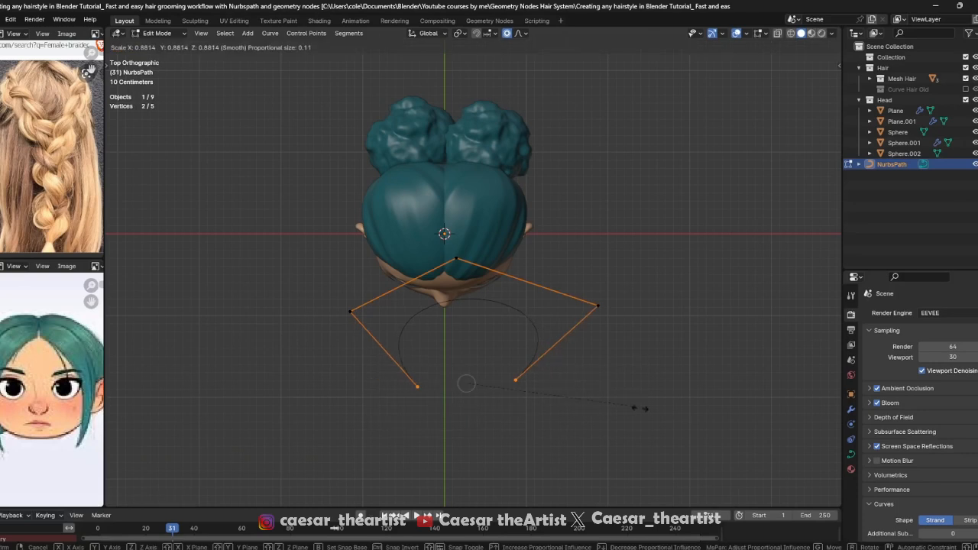
right_click(516, 413)
left_click_drag(273, 299, 757, 353)
key("s")
left_click(662, 335)
left_click_drag(357, 345, 642, 449)
key("s")
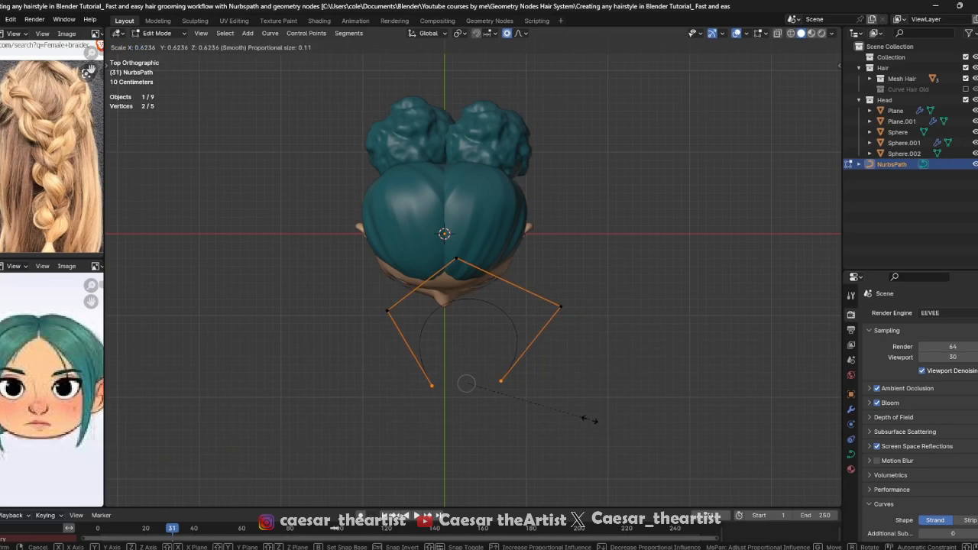
right_click(479, 448)
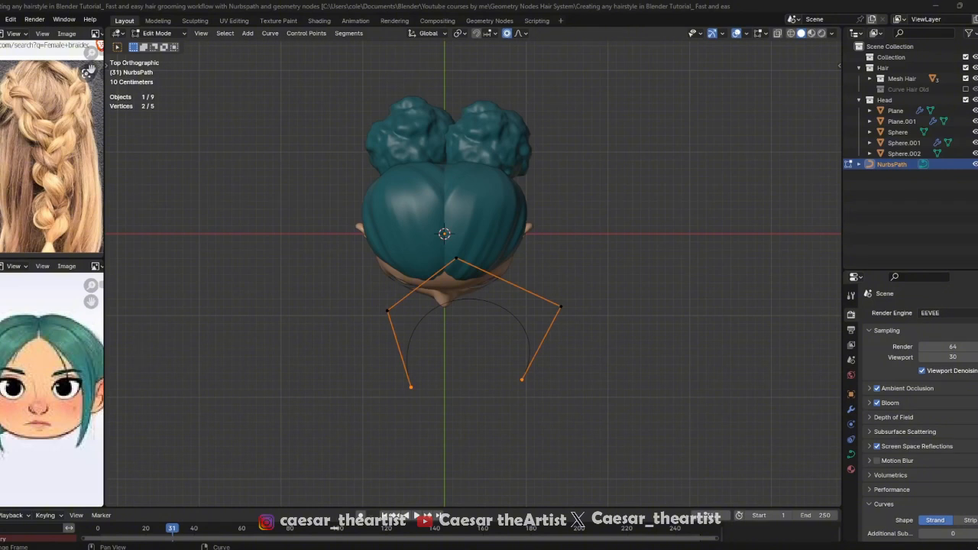
In the right side view, rotate all the arch's points upright and reposition them above the head
middle_click_drag(506, 306, 494, 242)
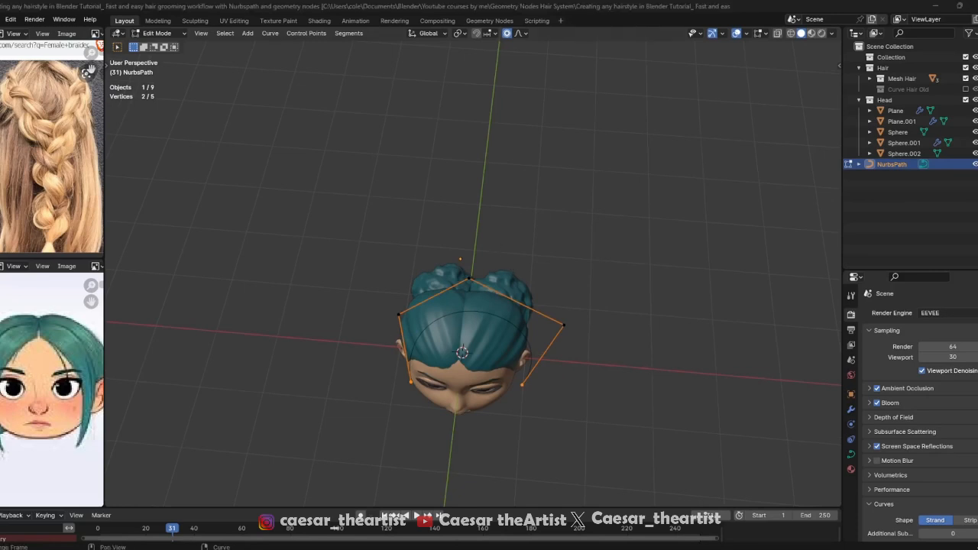
middle_click_drag(482, 289, 534, 240)
key("a")
key("KP_3")
key("r")
left_click(598, 284)
key("g")
left_click(617, 313)
middle_click_drag(619, 314, 578, 301)
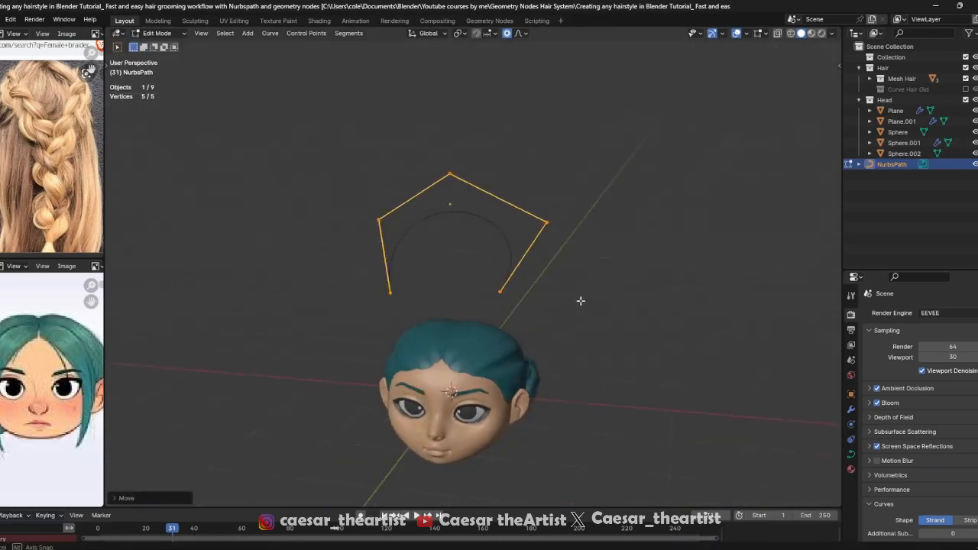
Return to Object Mode and delete the arched NURBS path
key("KP_1")
key("Tab")
scroll(525, 251, "up", 2)
right_click(494, 177)
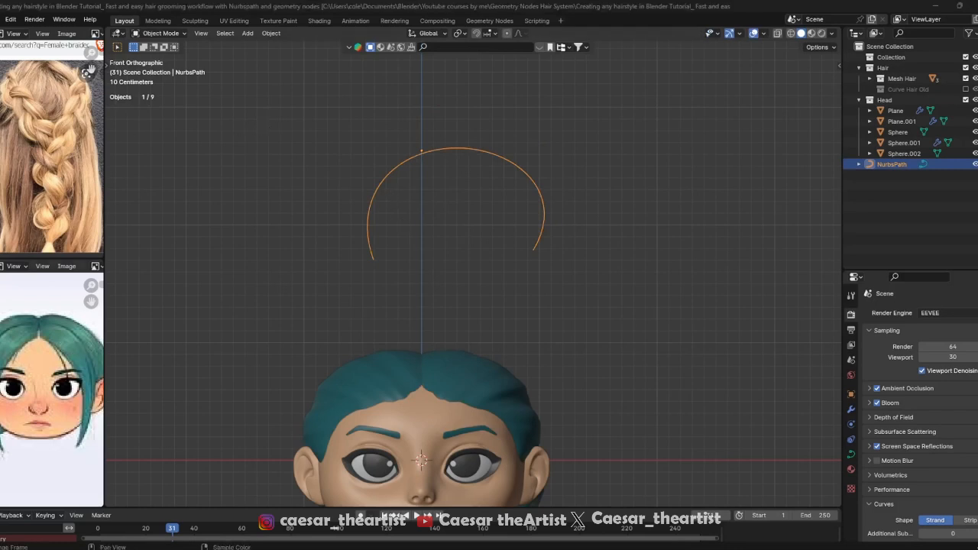
middle_click_drag(688, 291, 511, 159)
key("x")
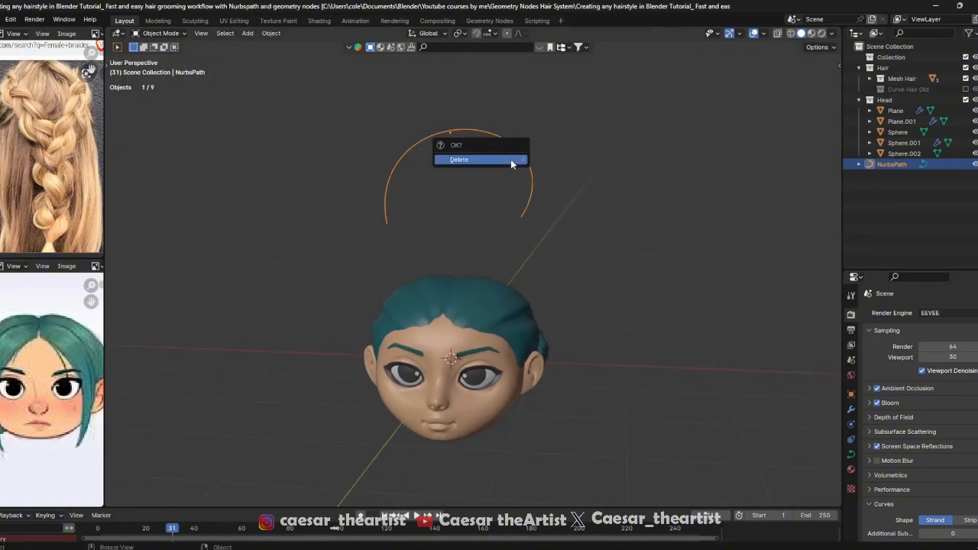
left_click(510, 159)
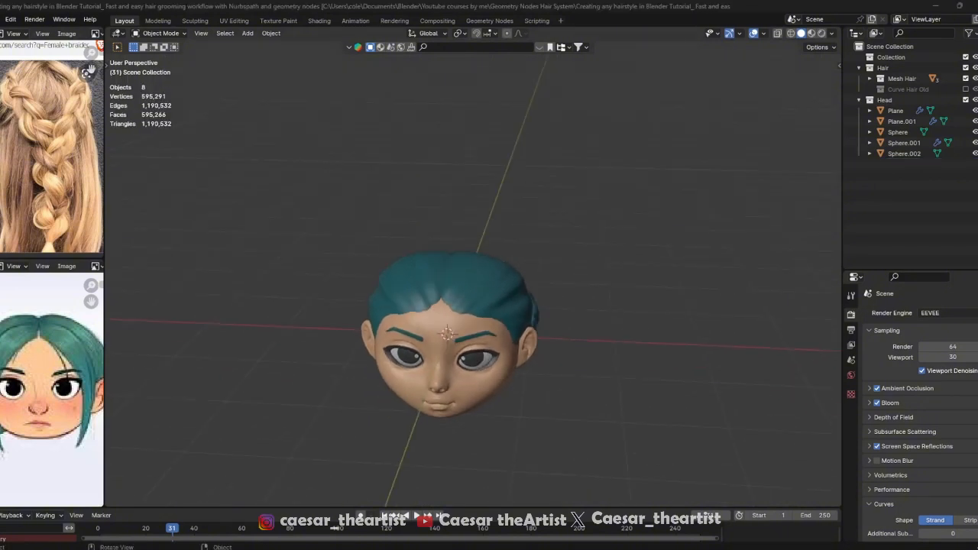
Save the file and frame the head closely in the front orthographic view
middle_click_drag(541, 99, 502, 210)
key("ctrl+s")
middle_click_drag(515, 174, 516, 229, "shift")
middle_click_drag(489, 405, 496, 275, "shift")
scroll(489, 228, "up", 2)
scroll(446, 196, "up", 3)
scroll(446, 195, "down", 2)
scroll(445, 195, "up", 2)
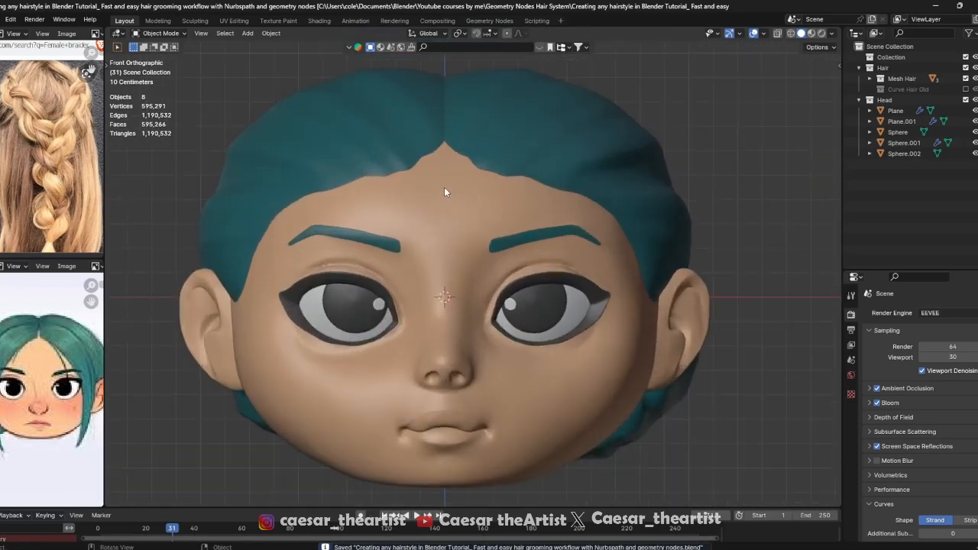
Add a Bezier curve at the world origin and move its points in Edit Mode
key("shift+a")
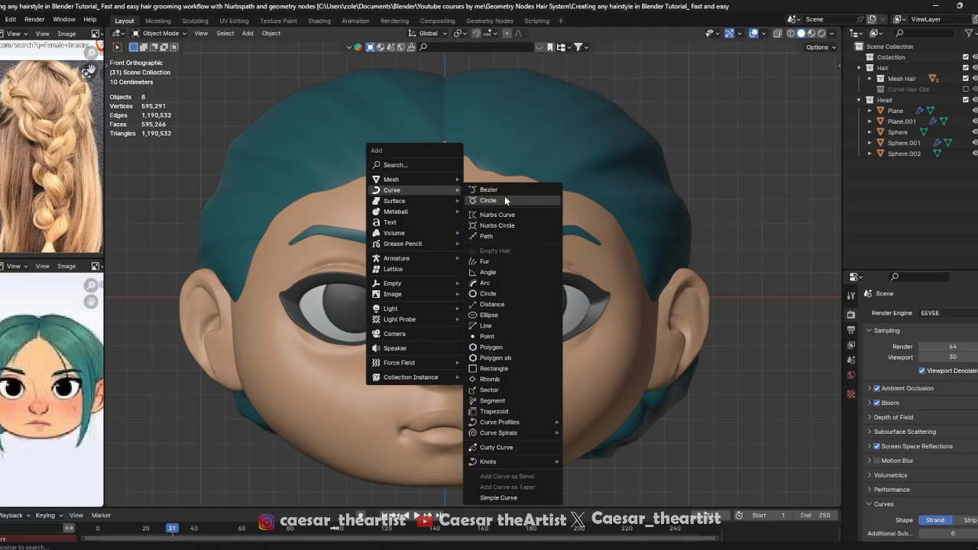
key("Escape")
key("shift+a")
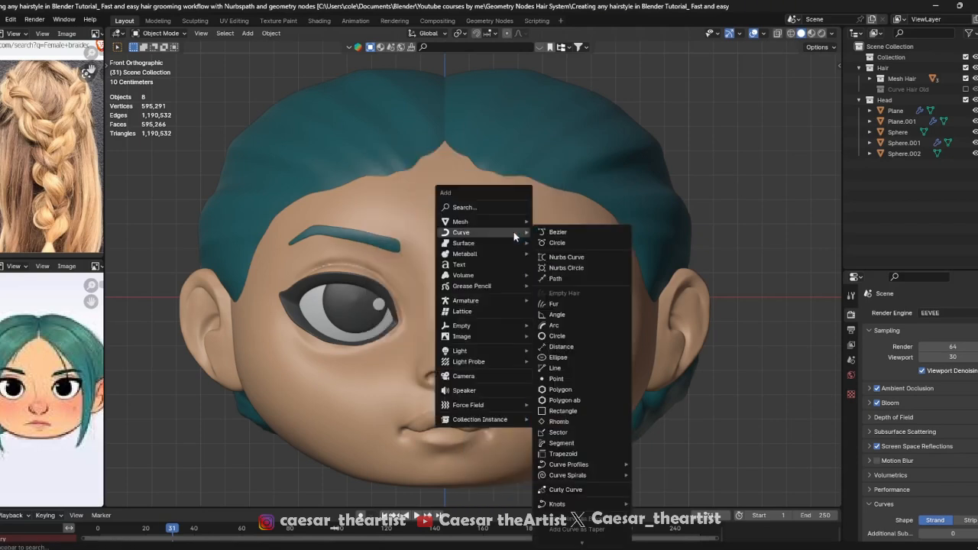
left_click(588, 232)
scroll(475, 265, "down", 4)
middle_click_drag(474, 266, 512, 270)
key("Tab")
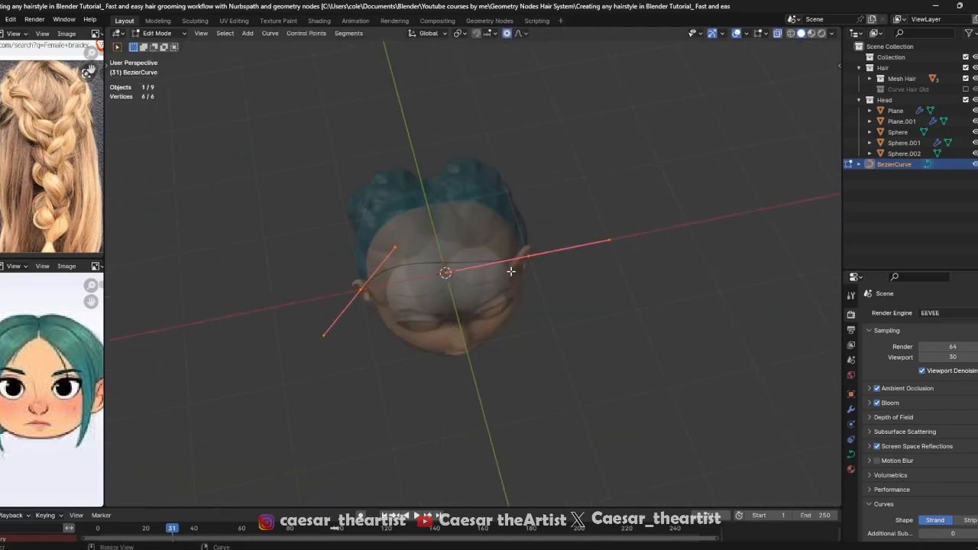
key("t")
key("g")
left_click(550, 192)
Return to Object Mode, turn off X-ray display and delete the Bezier curve in the front view
key("Tab")
middle_click_drag(551, 192, 522, 243)
key("alt+z")
key("Tab")
key("Tab")
key("KP_1")
key("x")
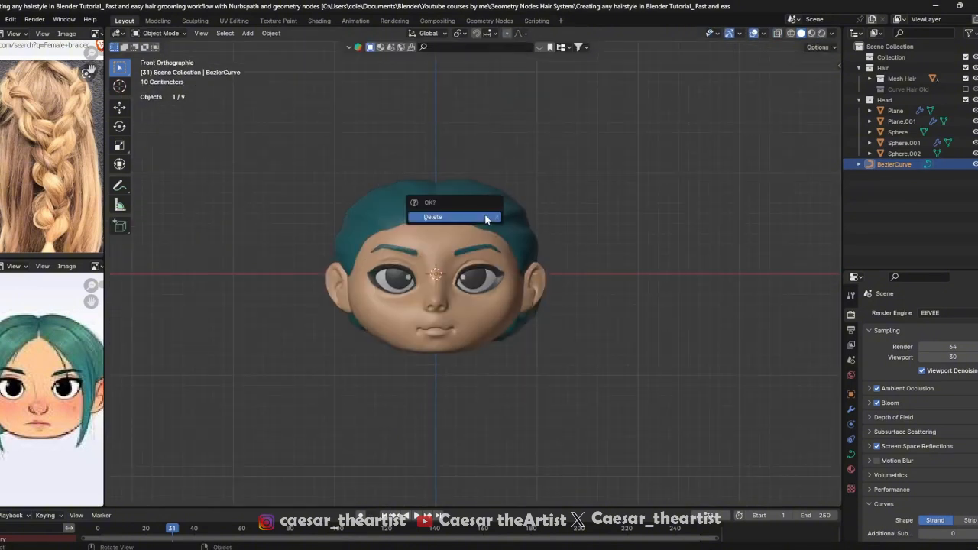
left_click(439, 217)
Add a NURBS path at the world origin and open it in Edit Mode in the top view with X-ray on
scroll(447, 234, "up", 2)
key("shift+a")
mouse_move(445, 238)
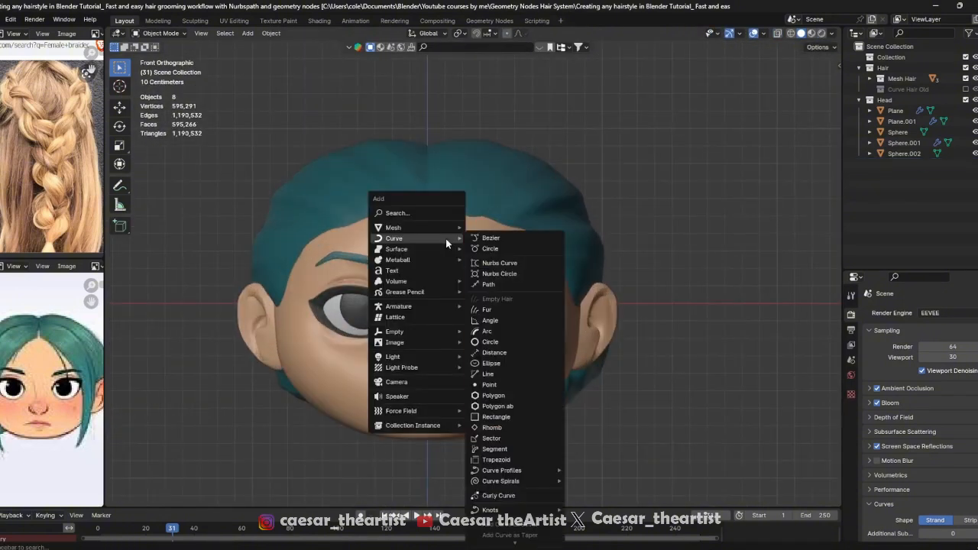
left_click(498, 284)
middle_click_drag(498, 284, 478, 216)
key("KP_7")
key("Tab")
key("alt+z")
Select an end point of the NURBS path in the top view and try to move it
left_click(254, 279)
scroll(292, 303, "up", 2)
key("g")
right_click(346, 341)
middle_click_drag(514, 299, 487, 264, "shift")
scroll(489, 266, "down", 3)
left_click_drag(320, 221, 335, 274)
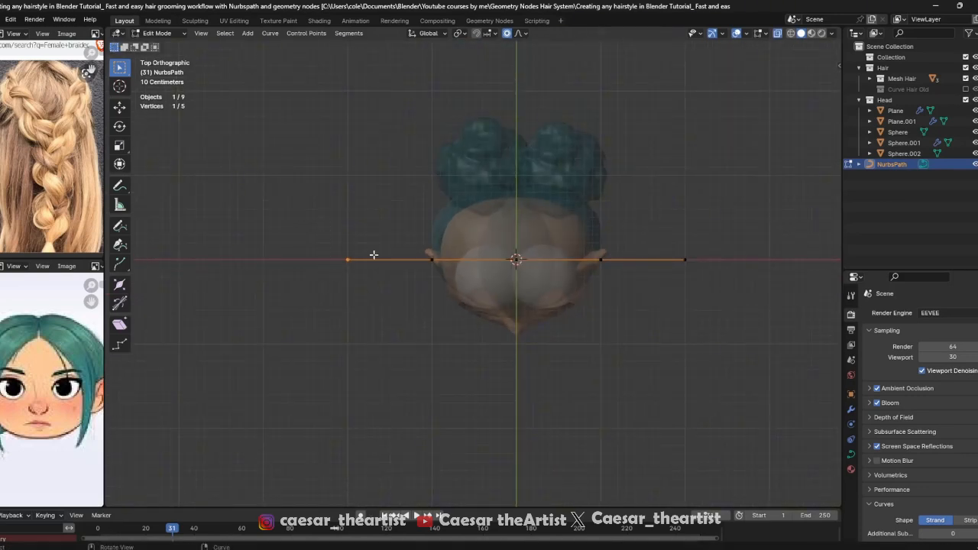
Turn off X-ray, isolate the NURBS path in local view and try to move all of its points together
scroll(374, 253, "up", 1)
key("a")
middle_click_drag(476, 262, 349, 229, "shift")
key("alt+z")
key("KP_Divide")
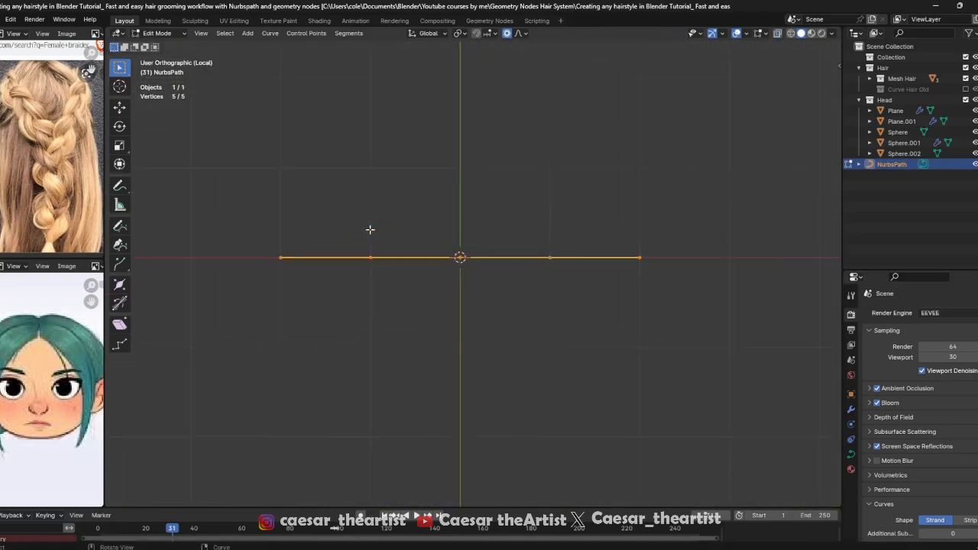
key("g")
right_click(347, 268)
left_click(287, 246)
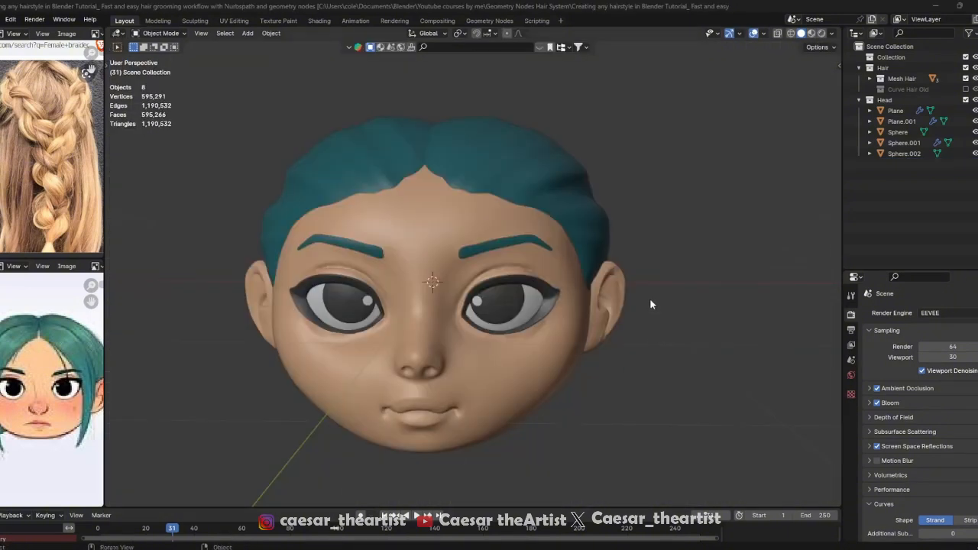
middle_click_drag(557, 220, 495, 258)
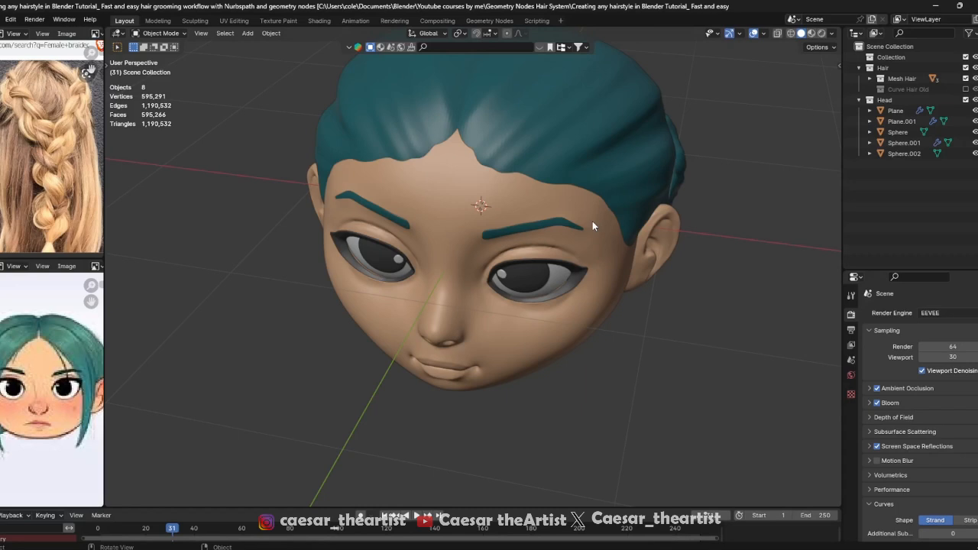
middle_click_drag(491, 160, 519, 180)
key("shift+a")
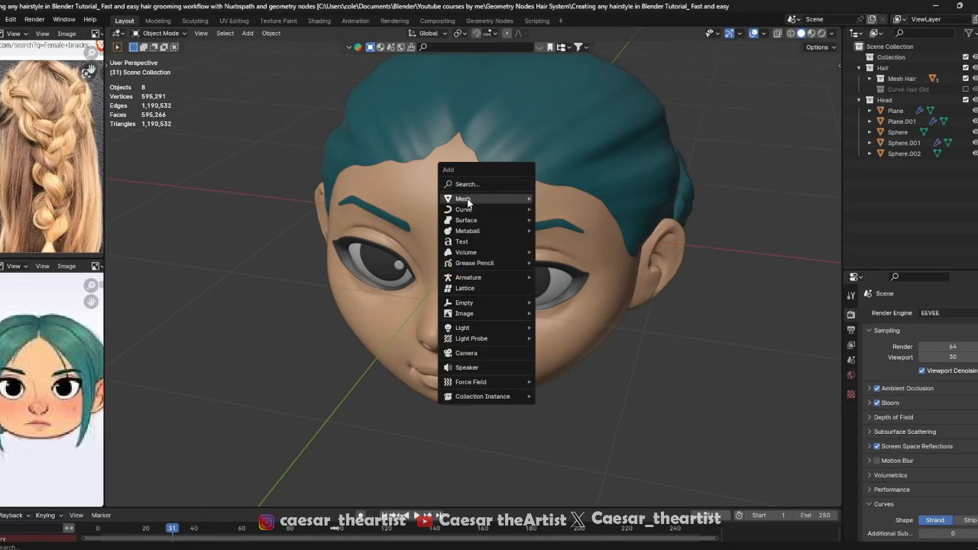
mouse_move(475, 197)
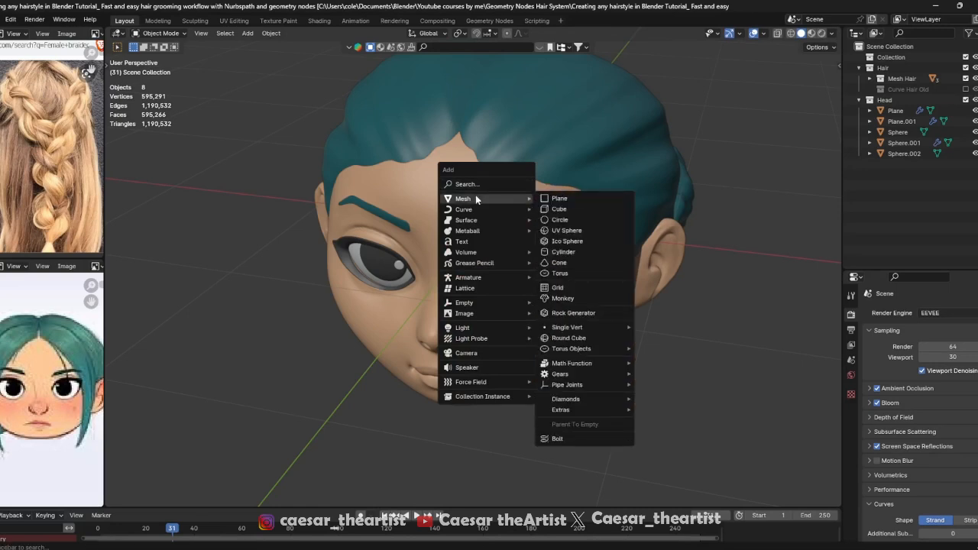
key("Escape")
middle_click_drag(475, 195, 428, 207)
Add a new NURBS path and enter Edit Mode in the top view with X-ray enabled
key("shift+a")
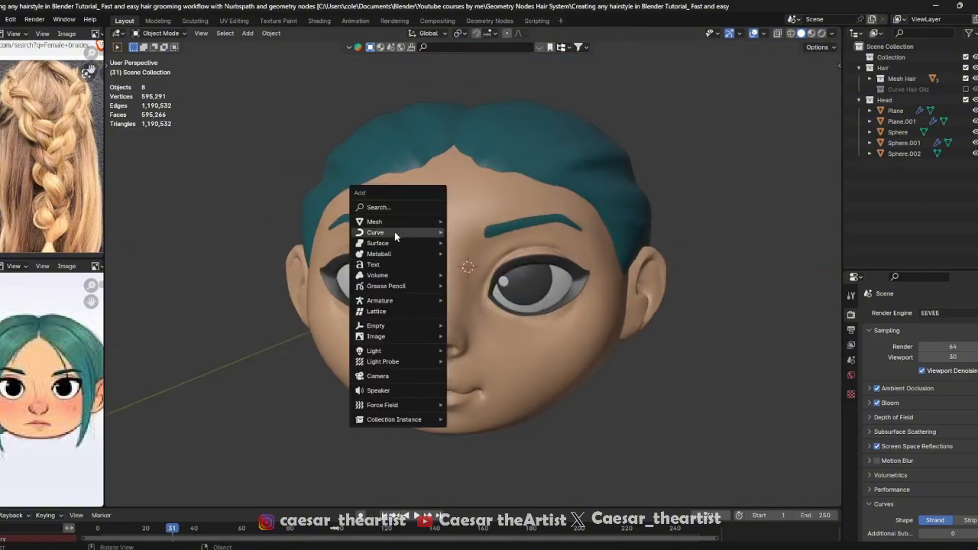
mouse_move(395, 231)
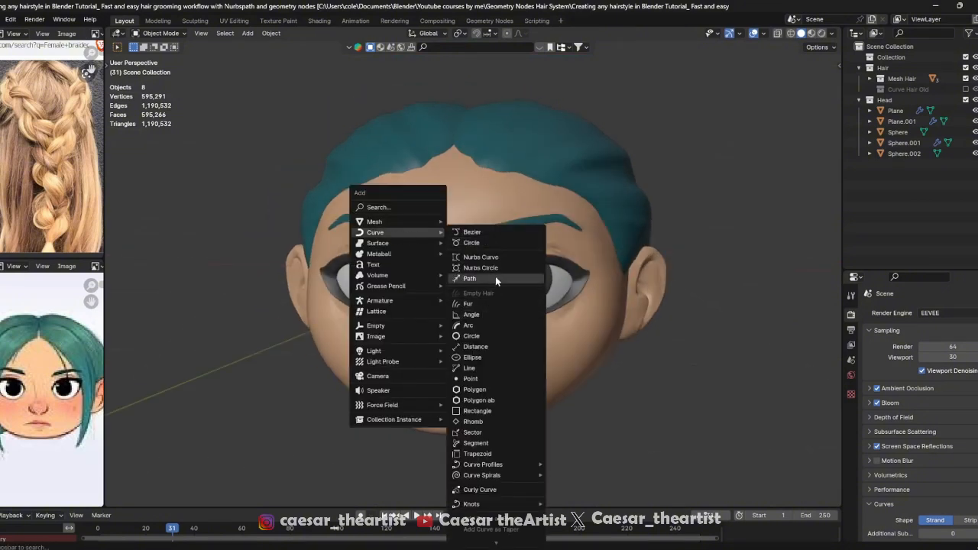
left_click(495, 277)
middle_click_drag(495, 276, 503, 270)
scroll(505, 256, "down", 4)
key("Tab")
key("KP_7")
key("alt+z")
Move both end points of the NURBS path forward, towards the front of the head
left_click_drag(285, 237, 309, 320)
key("g")
left_click(348, 413)
left_click_drag(662, 211, 711, 371)
key("g")
left_click(603, 455)
Isolate the NURBS path in local view and try to make a segment from the selected end point
key("KP_Divide")
middle_click_drag(559, 241, 483, 273)
key("f")
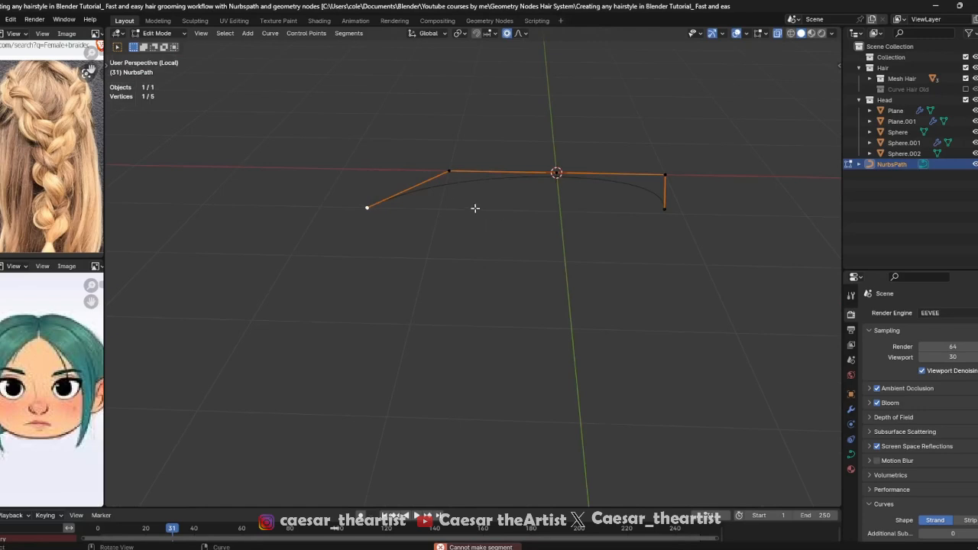
key("g")
key("Escape")
key("KP_1")
middle_click_drag(501, 177, 609, 264)
Lower one end point of the path and its neighbouring control point to bend that side downward
left_click(597, 177)
middle_click_drag(598, 177, 594, 135)
key("g")
left_click(607, 307)
middle_click_drag(608, 306, 574, 258)
left_click(670, 178)
key("g")
left_click(665, 244)
middle_click_drag(666, 245, 343, 148)
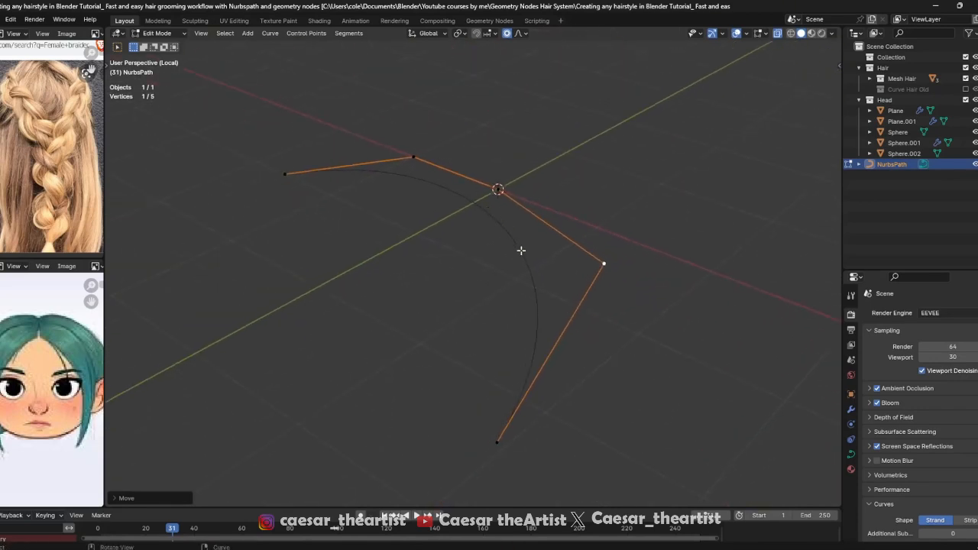
Pull the second and middle control points down and the fourth one up to bend the path into an S shape
middle_click_drag(523, 426, 623, 240)
left_click_drag(503, 184, 449, 340)
left_click_drag(393, 184, 283, 347)
left_click_drag(620, 284, 588, 109)
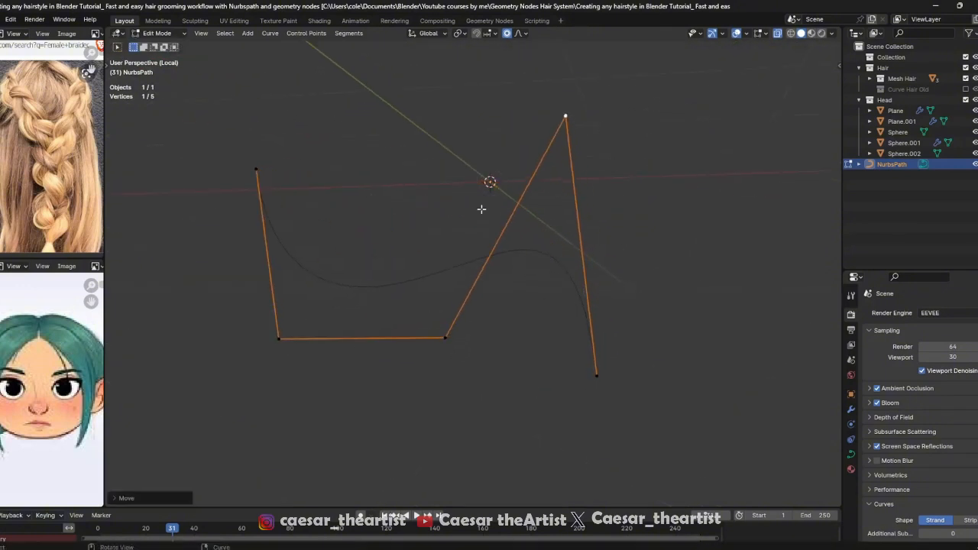
left_click_drag(460, 351, 422, 270)
Fine-tune the middle, fourth and last control points of the S-shaped path, then return to Object Mode
middle_click_drag(423, 269, 457, 258)
key("g")
left_click(459, 329)
left_click(562, 120)
key("g")
left_click(520, 101)
middle_click_drag(609, 334, 612, 362)
left_click(615, 373)
key("g")
left_click(671, 349)
key("Tab")
middle_click_drag(535, 234, 677, 280)
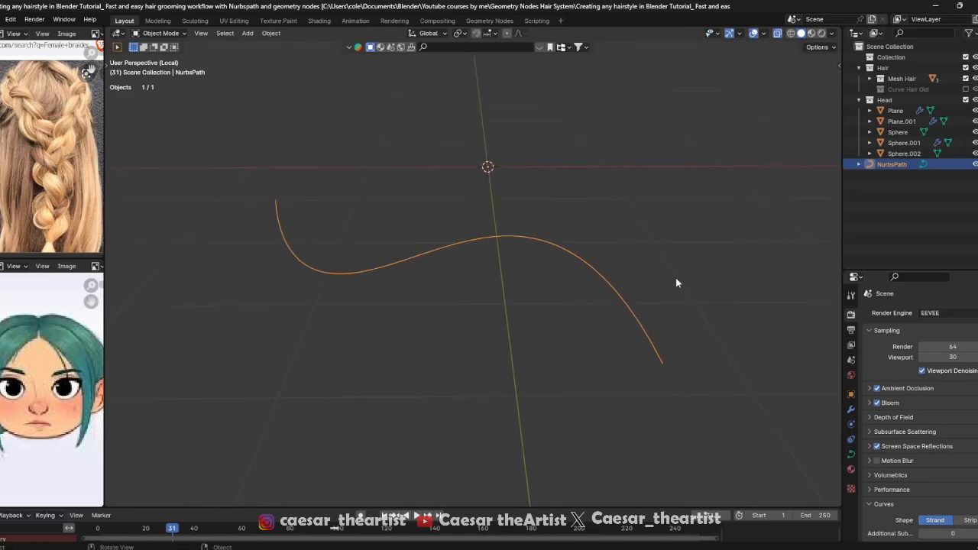
Give the S-shaped path a round bevel with a depth of 0.319 m in its curve data properties
scroll(910, 359, "down", 5)
middle_click_drag(448, 257, 415, 236)
key("Tab")
key("Tab")
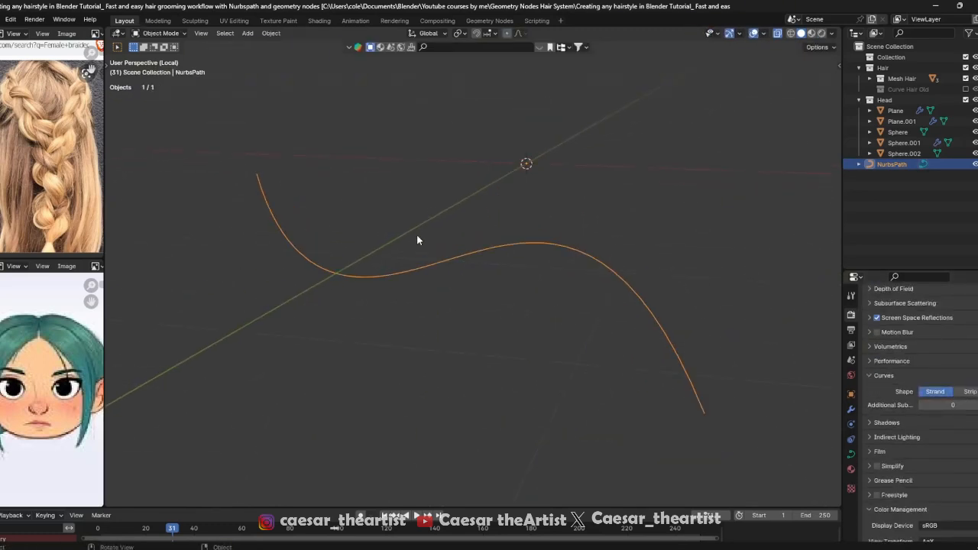
scroll(946, 418, "down", 2)
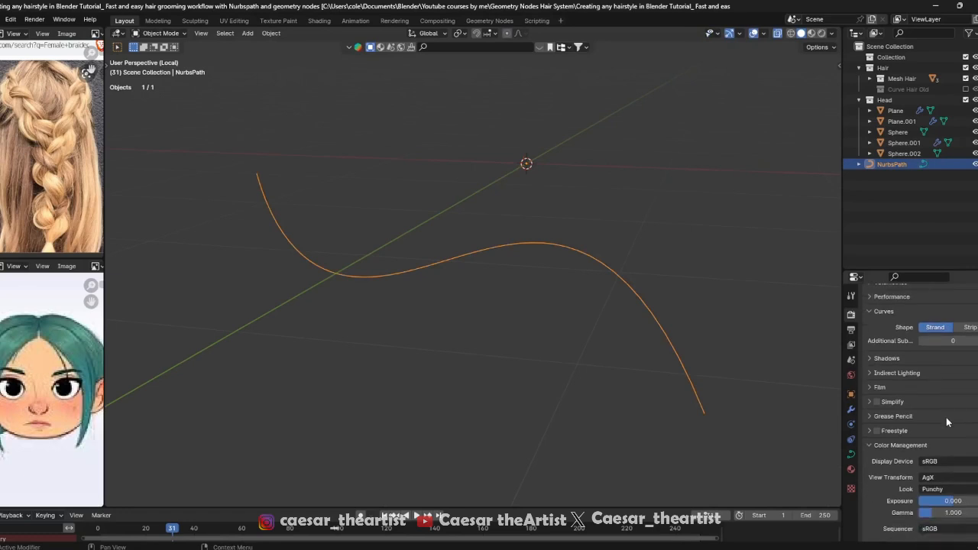
scroll(917, 428, "up", 5)
left_click(852, 453)
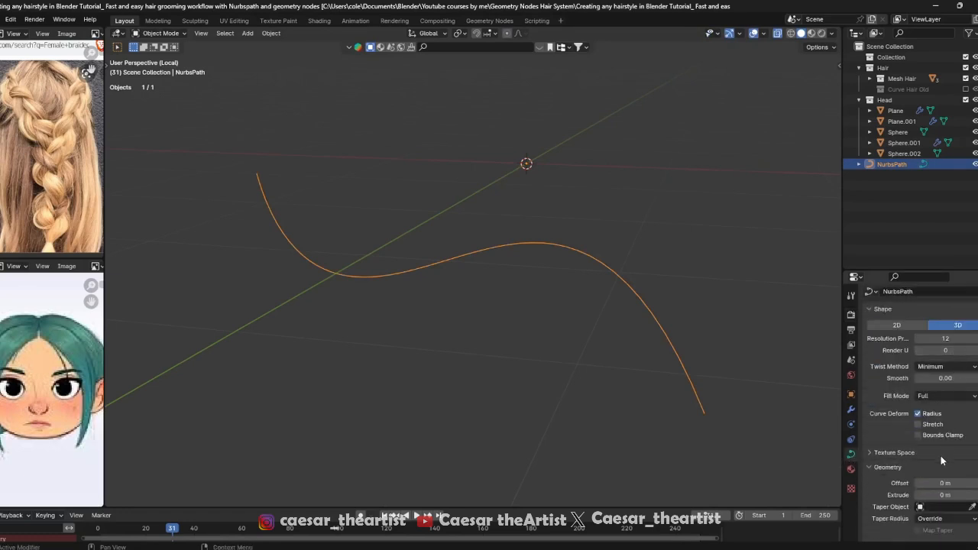
scroll(941, 456, "down", 4)
left_click_drag(946, 448, 975, 448)
Enter Edit Mode and shrink the tube's radius at the fourth control point
key("Tab")
scroll(528, 345, "down", 2)
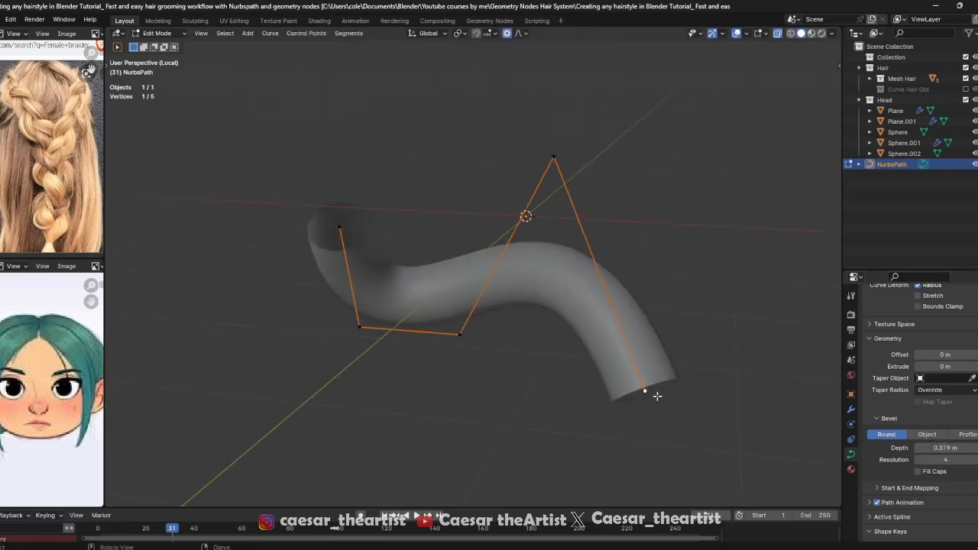
middle_click_drag(670, 371, 660, 368, "shift")
middle_click_drag(559, 111, 558, 113, "shift")
key("alt+s")
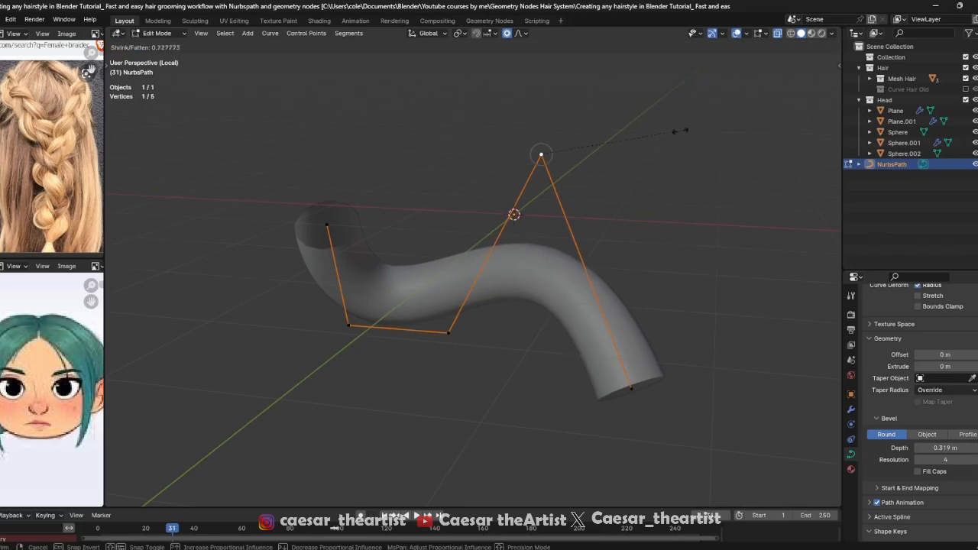
left_click(543, 151)
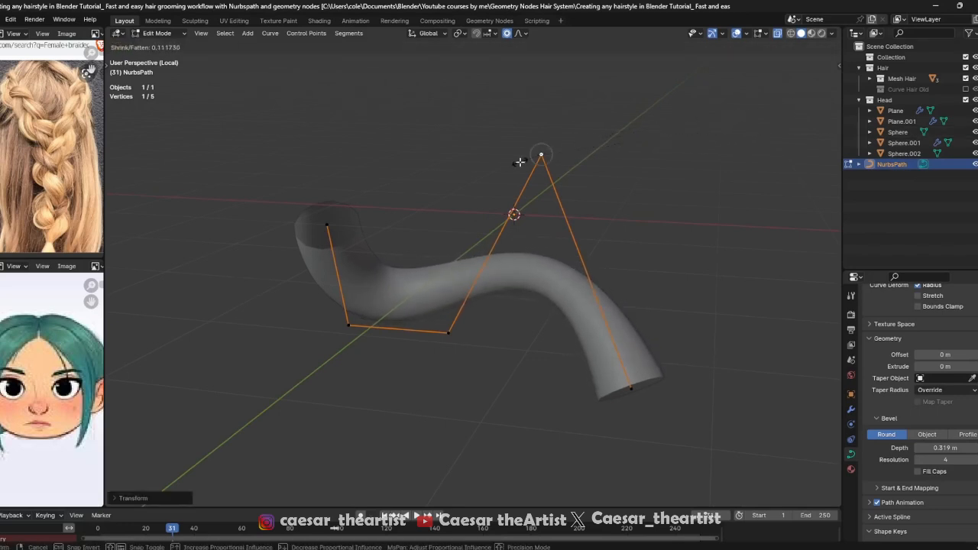
Shrink the tube's radius at the last control point so that the end tapers to a fine tip
left_click(631, 388)
key("alt+s")
left_click(631, 392)
key("alt+s")
left_click(684, 346)
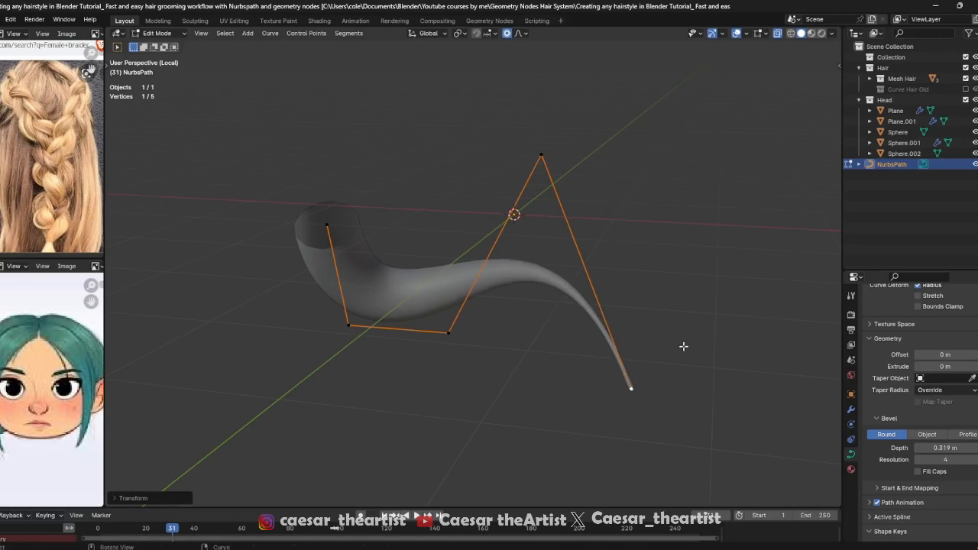
Narrow the tube at its starting control point and adjust the radii of the neighbouring points to fatten the strand's body
left_click(326, 226)
key("alt+s")
left_click(433, 207)
key("alt+s")
left_click(371, 283)
key("alt+s")
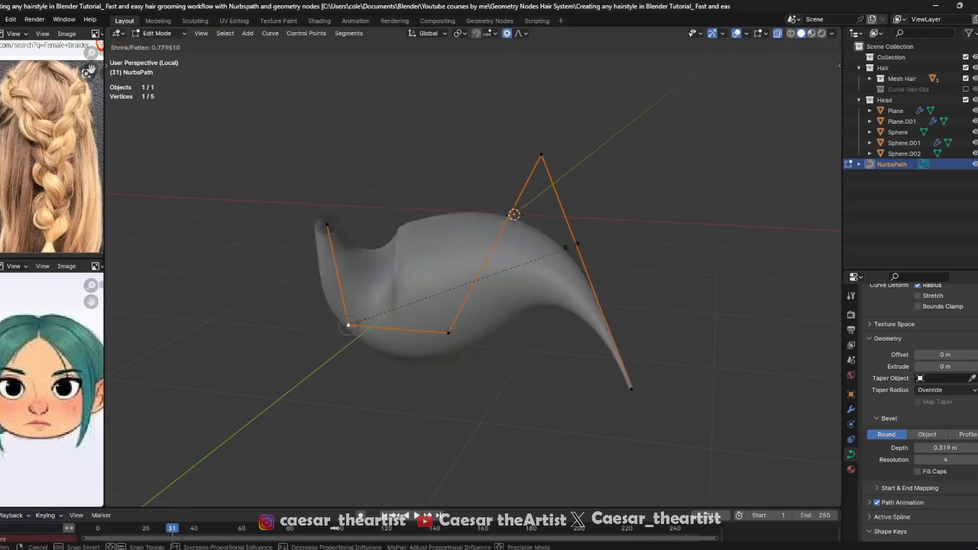
left_click(397, 283)
Nudge the strand's second control point and try to move the middle one in Edit Mode
key("Tab")
middle_click_drag(570, 259, 585, 235)
key("Tab")
key("Tab")
key("Tab")
key("g")
left_click(429, 353)
left_click(444, 330)
key("g")
right_click(483, 294)
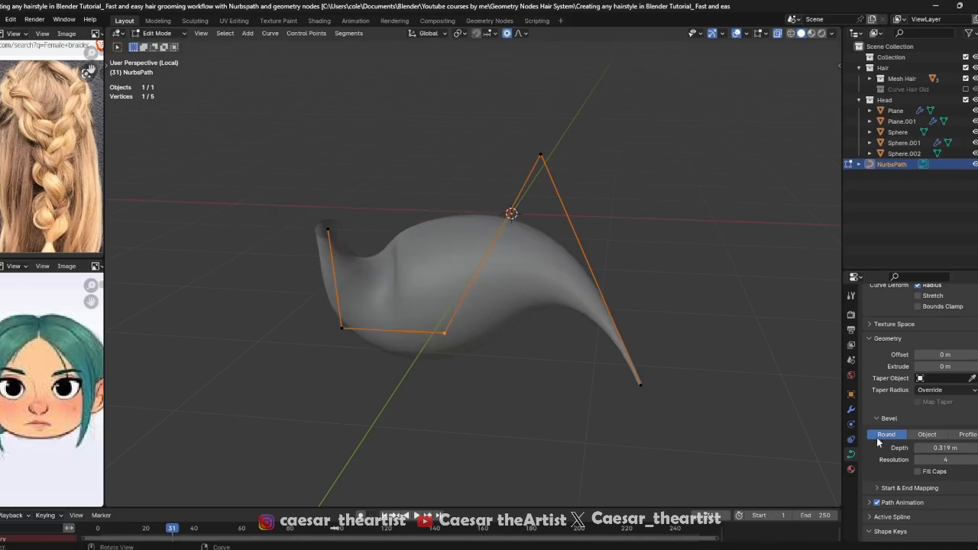
left_click(942, 435)
left_click(945, 448)
key("Escape")
middle_click_drag(470, 279, 497, 276)
key("Tab")
key("Tab")
Delete the tapered NURBS strand in Object Mode, leave local view and turn off X-ray in the front view
key("Tab")
key("x")
left_click(494, 279)
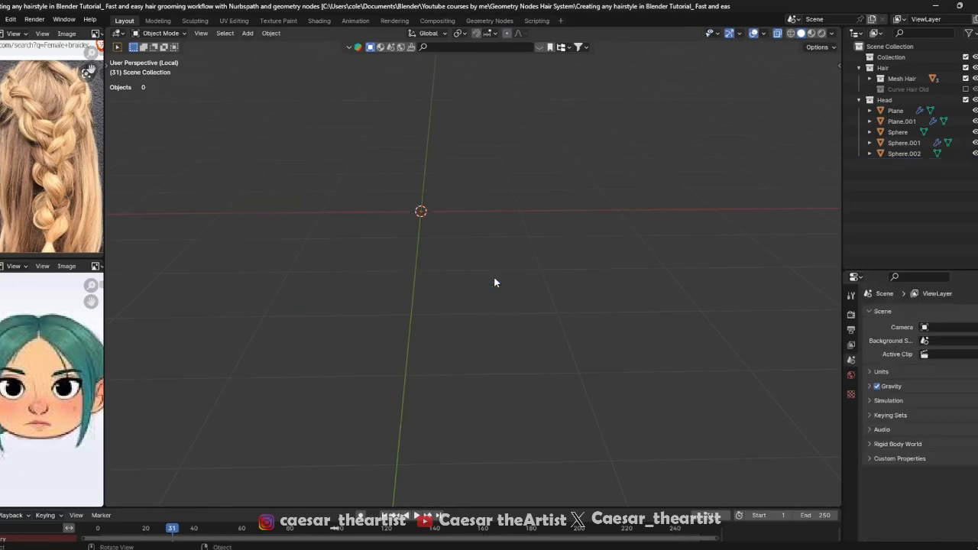
key("KP_Divide")
key("KP_1")
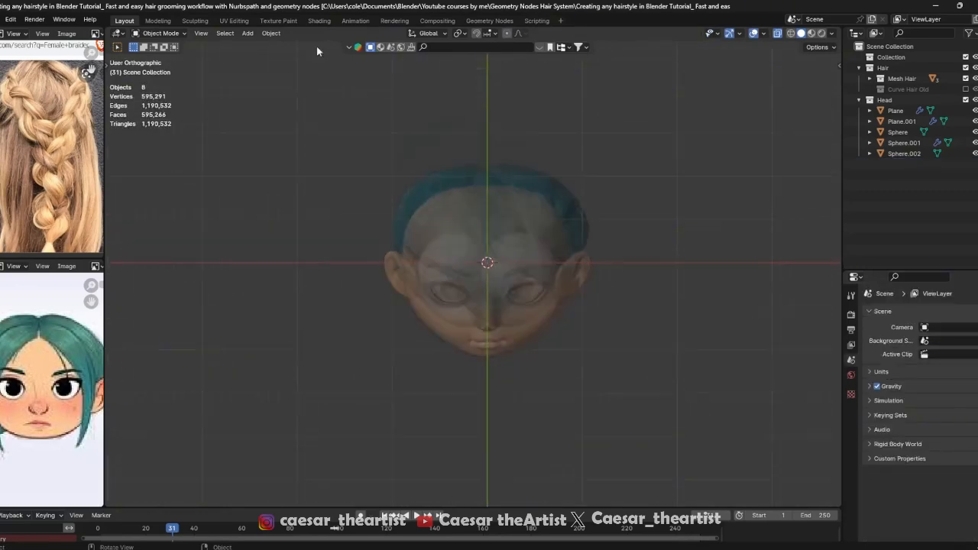
key("alt+z")
Add a NURBS path at the world origin and scale it down in Edit Mode to fit within the face's width
scroll(545, 247, "up", 3)
key("shift+a")
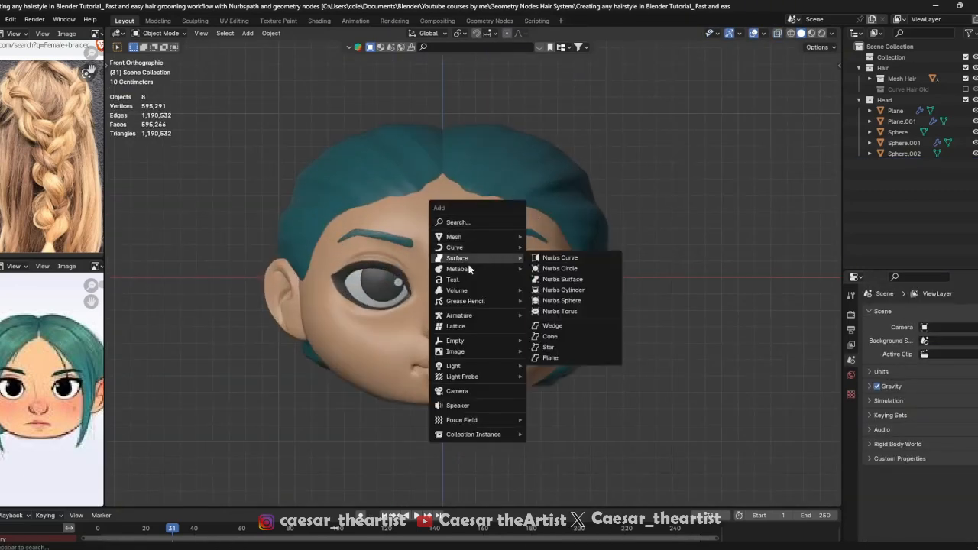
mouse_move(466, 246)
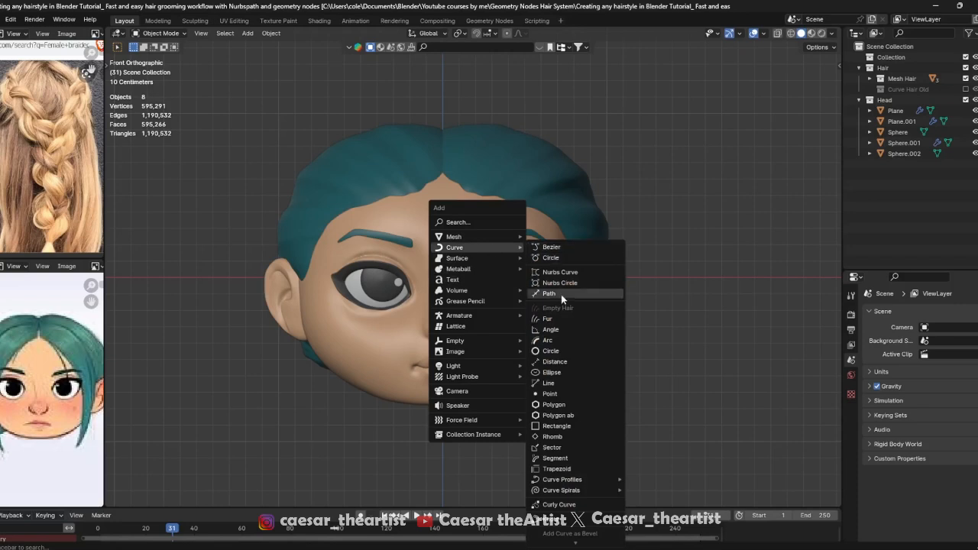
left_click(561, 294)
key("Tab")
scroll(502, 234, "down", 4)
scroll(570, 246, "up", 3)
key("s")
left_click(465, 241)
Examine the front strands in the teal hair reference and the head's hairline from above and from the side
middle_click_drag(464, 242, 535, 244)
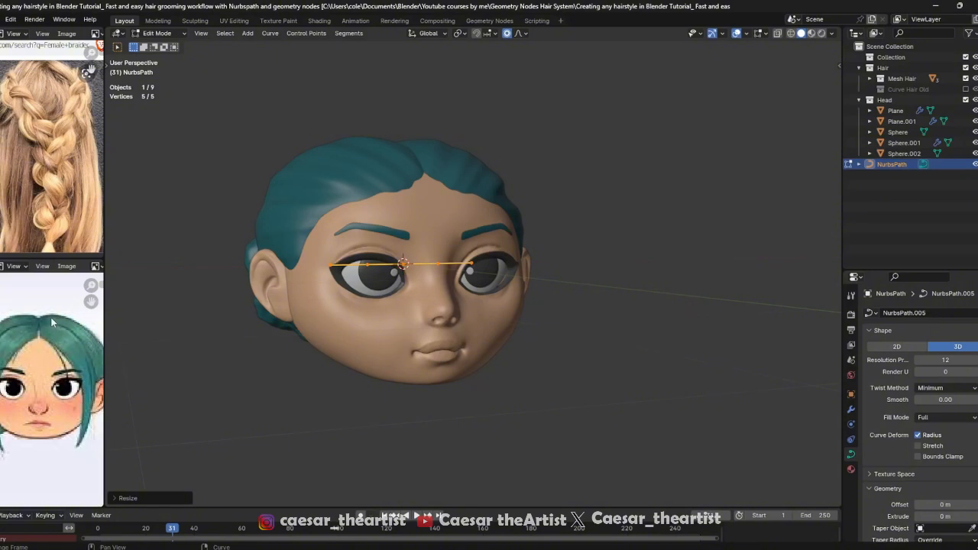
middle_click_drag(80, 370, 63, 374)
scroll(62, 375, "up", 2)
scroll(63, 374, "down", 1)
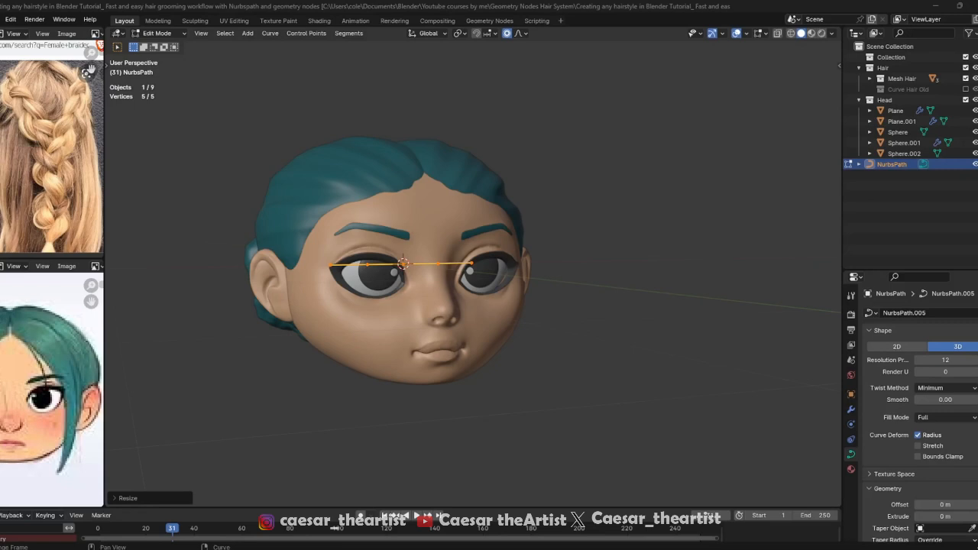
middle_click_drag(524, 264, 493, 298)
scroll(458, 276, "up", 2)
middle_click_drag(493, 299, 483, 366)
key("grave")
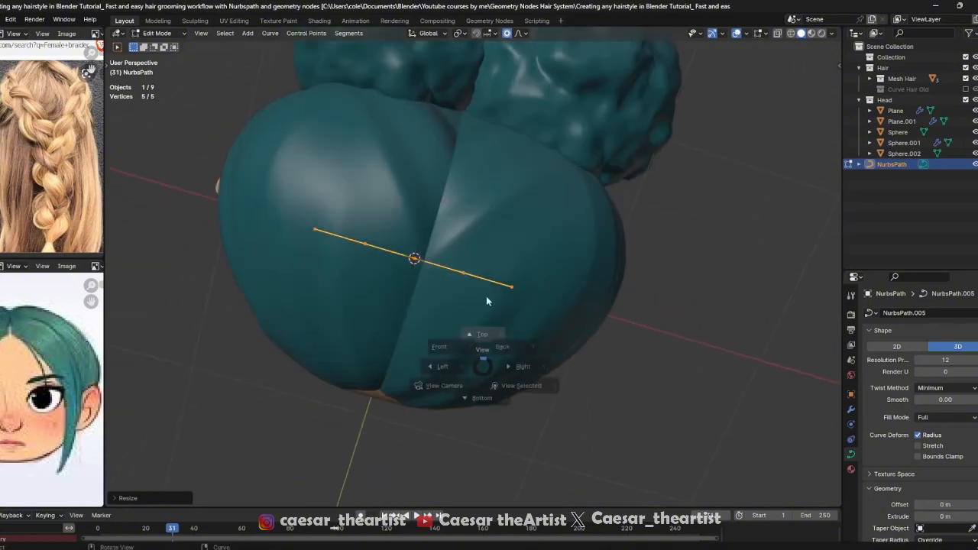
scroll(482, 254, "down", 3)
scroll(487, 266, "up", 3)
key("grave")
left_click(472, 233)
scroll(490, 239, "down", 2)
middle_click_drag(492, 238, 449, 243, "shift")
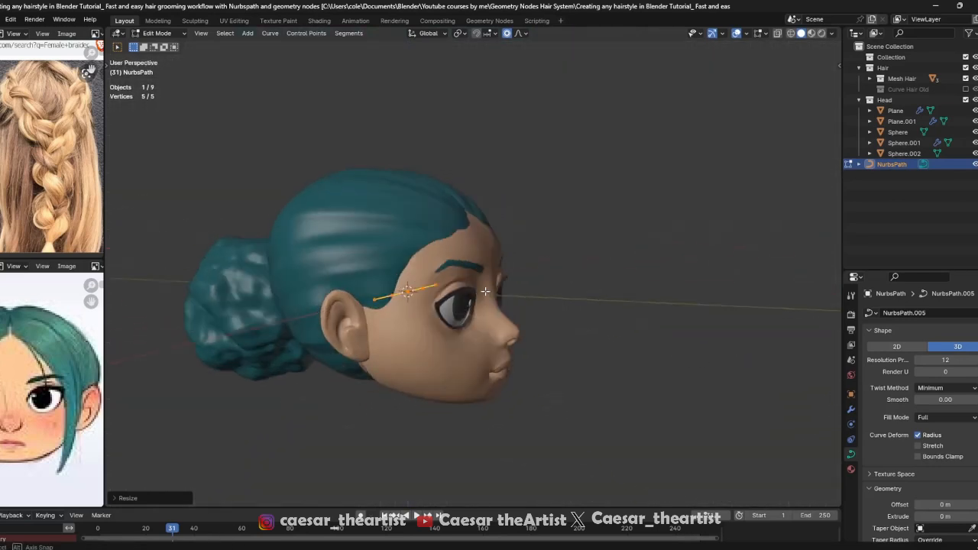
scroll(449, 243, "up", 2)
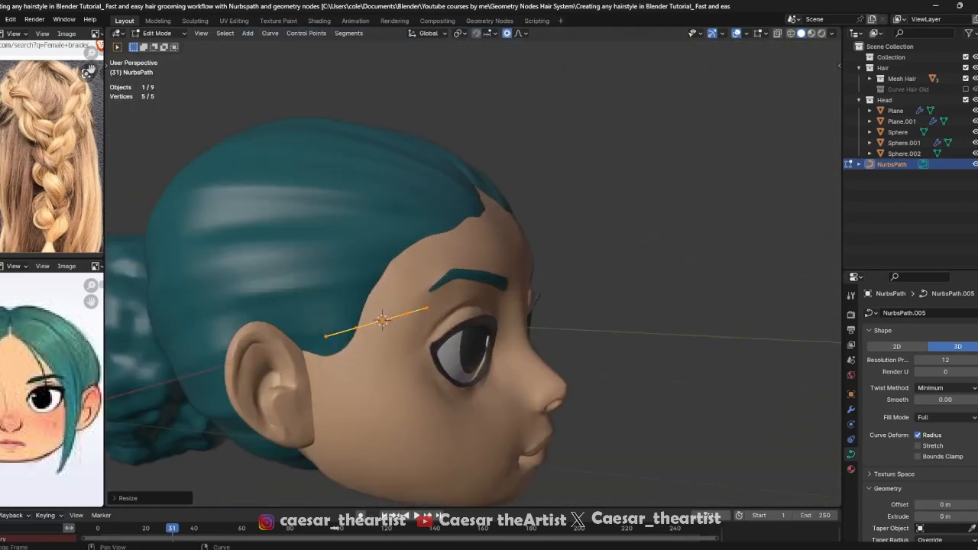
middle_click_drag(521, 129, 419, 191)
scroll(424, 267, "down", 4)
Move the whole path in the front and top views so that it starts at the centre parting of the forehead hairline
key("KP_1")
key("g")
left_click(433, 217)
key("KP_7")
key("g")
left_click(421, 254)
key("KP_1")
scroll(415, 265, "up", 3)
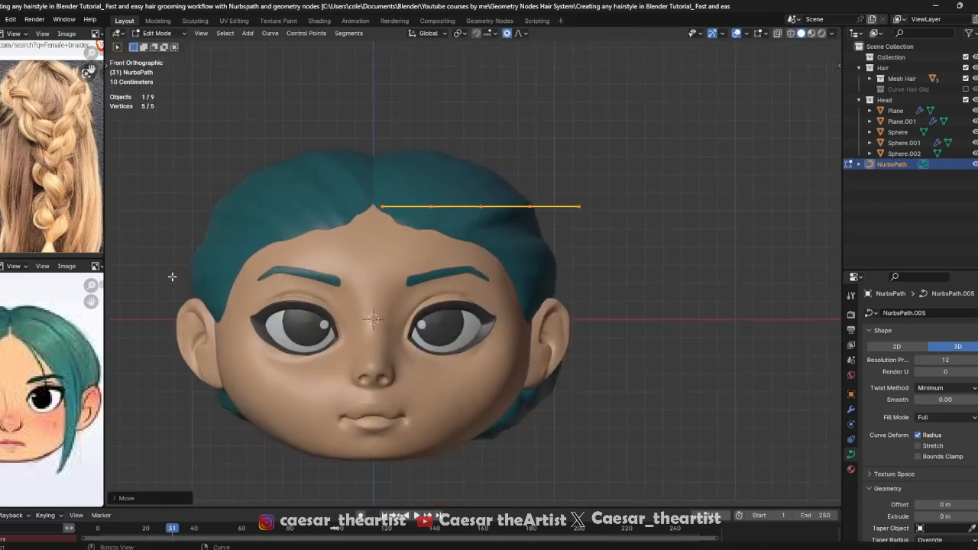
Compare the front strand in the teal hair reference with the path's placement at the head's centre parting
middle_click_drag(172, 277, 232, 261, "shift")
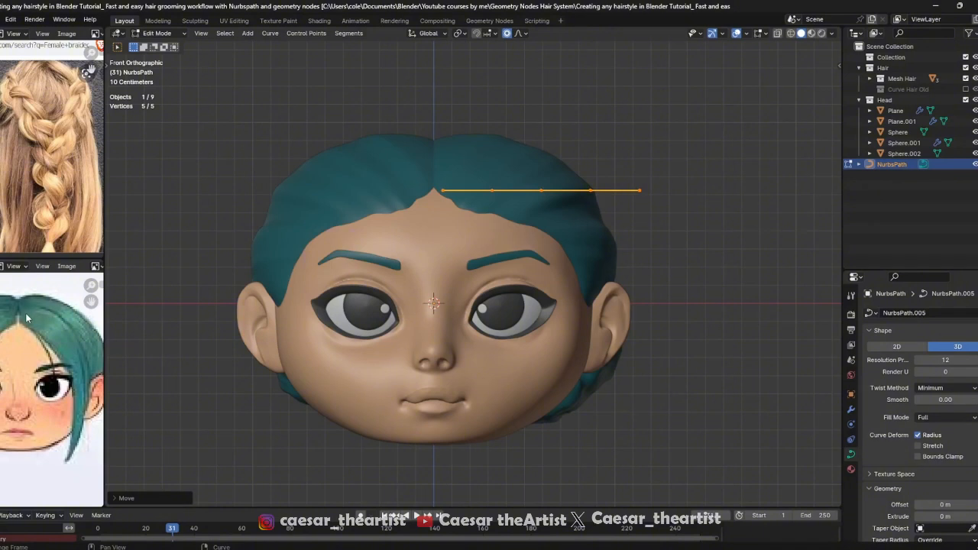
middle_click_drag(512, 190, 488, 185)
middle_click_drag(522, 263, 511, 288)
key("KP_1")
middle_click_drag(572, 242, 542, 194, "shift")
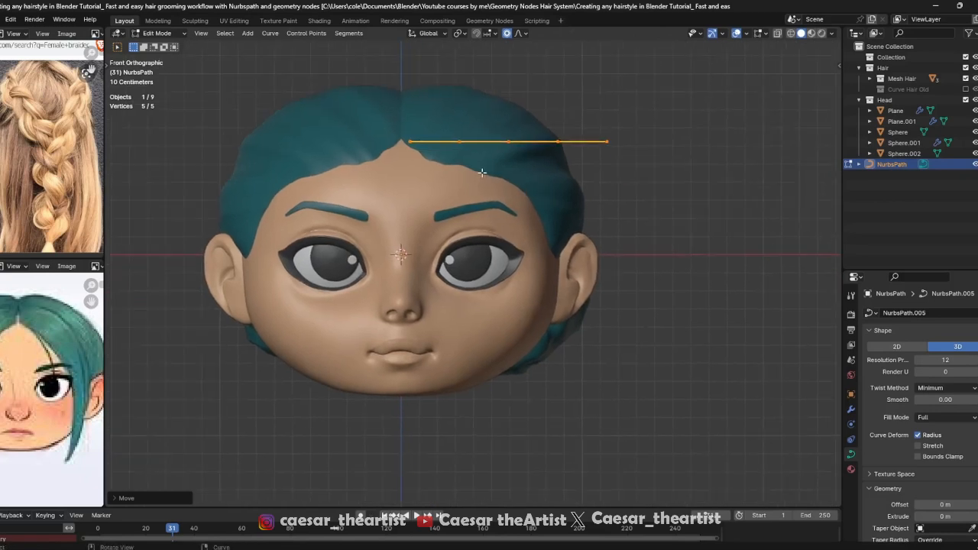
scroll(44, 317, "up", 1)
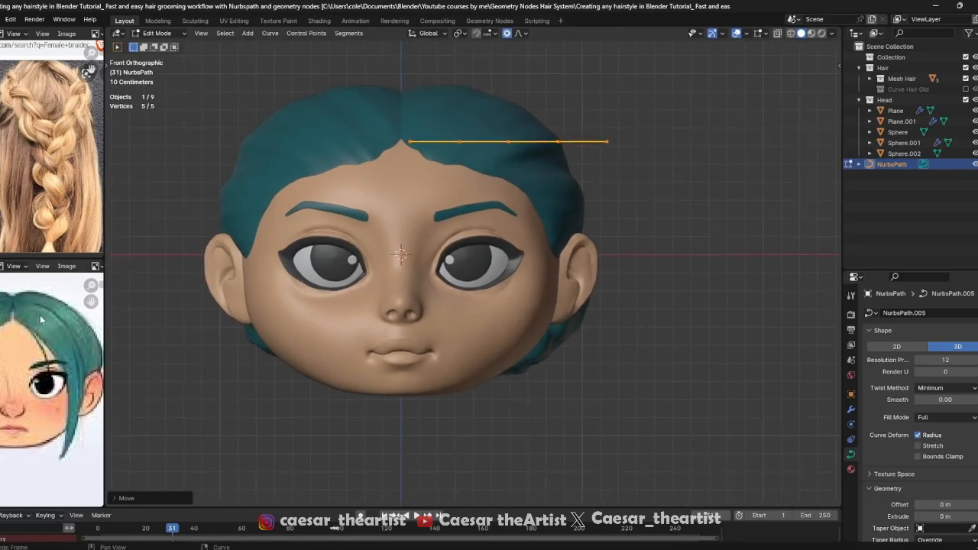
scroll(40, 315, "up", 2)
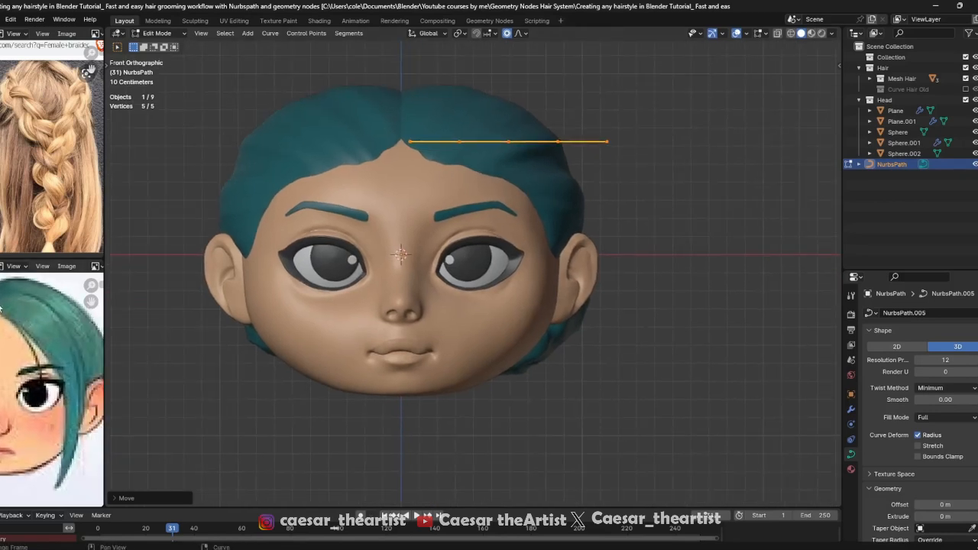
scroll(3, 305, "down", 1)
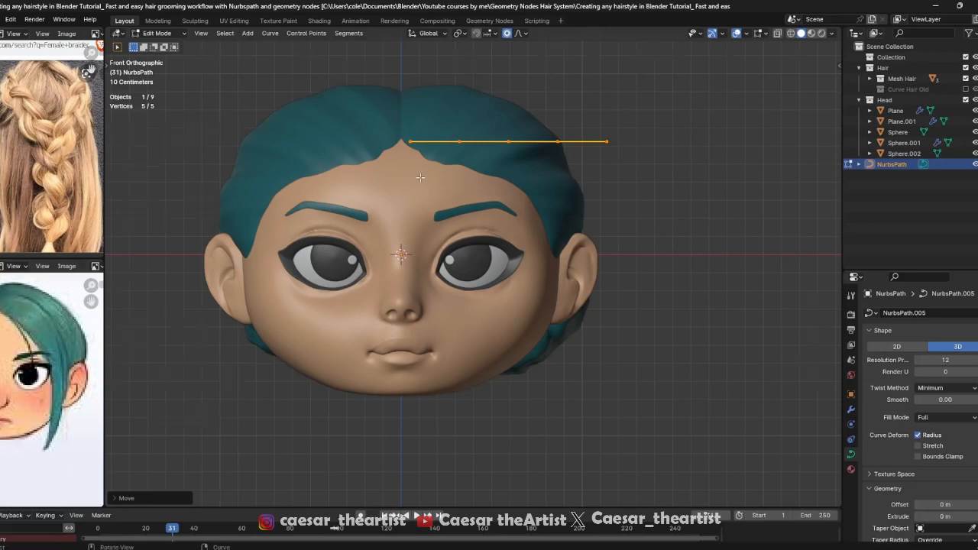
Select the path's starting point at the parting and extrude a short segment from it down onto the forehead
middle_click_drag(420, 178, 414, 233)
key("KP_1")
middle_click_drag(427, 167, 380, 98, "shift")
left_click(365, 77)
key("grave")
left_click(341, 56)
key("grave")
left_click(429, 86)
scroll(381, 95, "up", 3)
scroll(381, 79, "up", 4)
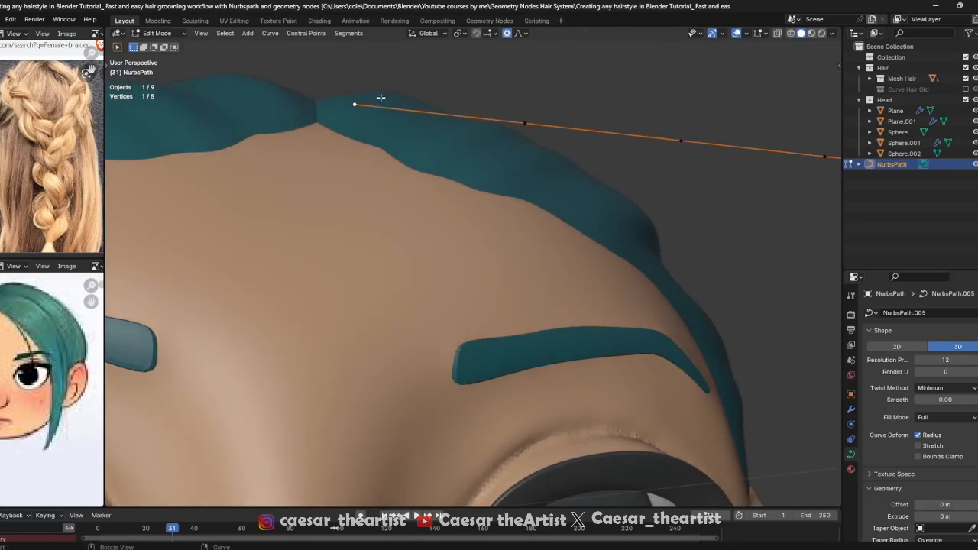
middle_click_drag(346, 133, 361, 119)
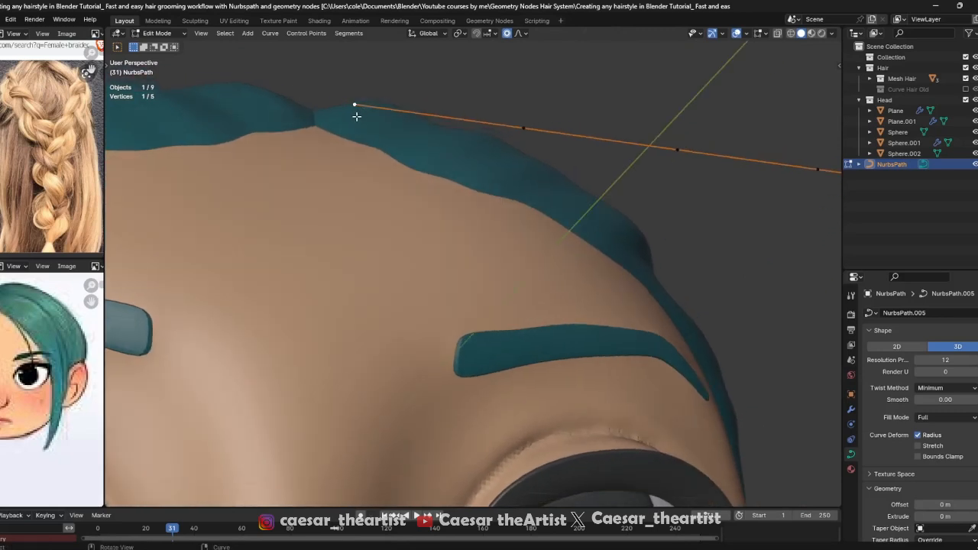
key("g")
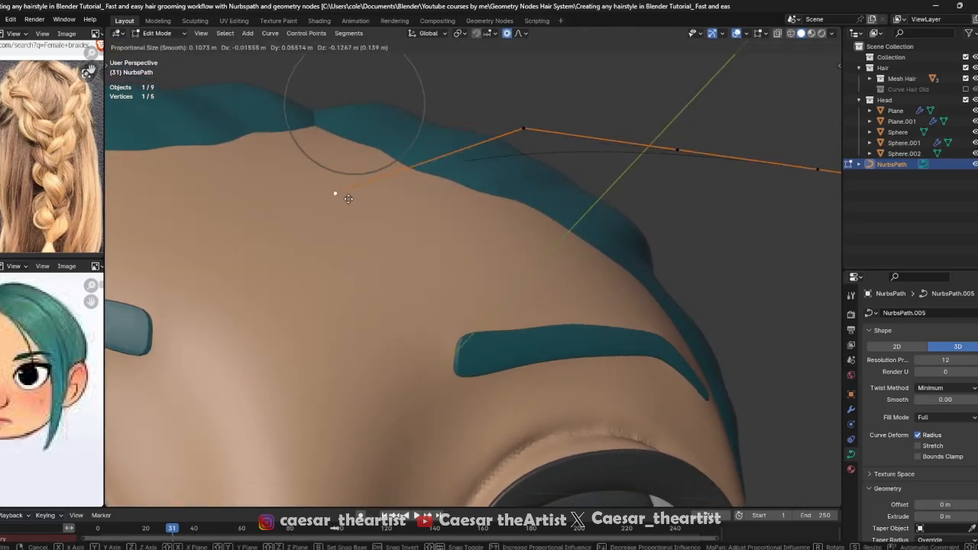
right_click(341, 192)
middle_click_drag(383, 139, 362, 136)
key("e")
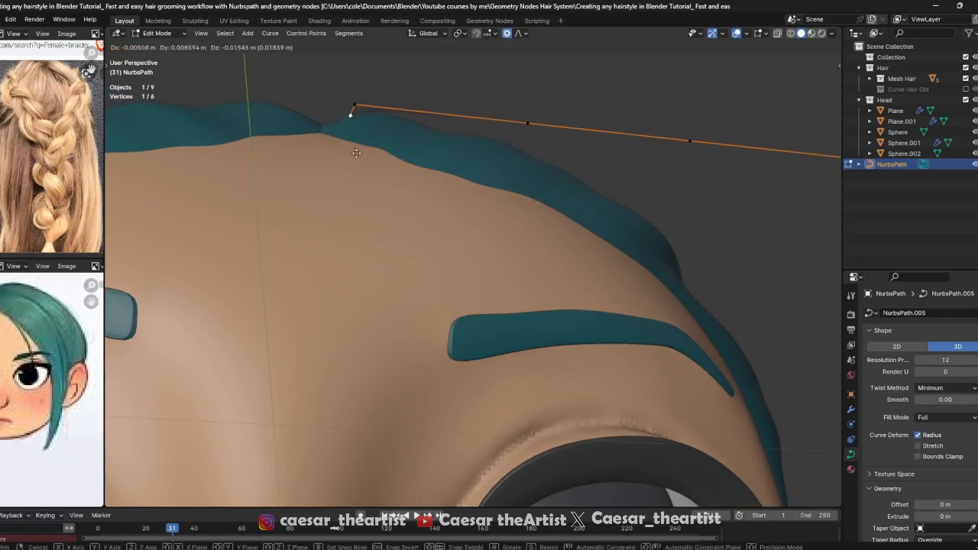
left_click(339, 171)
middle_click_drag(375, 122, 367, 112)
Move the path's far end point with proportional editing in the front view to just below the jaw, about 1.6 m down
scroll(367, 111, "down", 2)
key("KP_1")
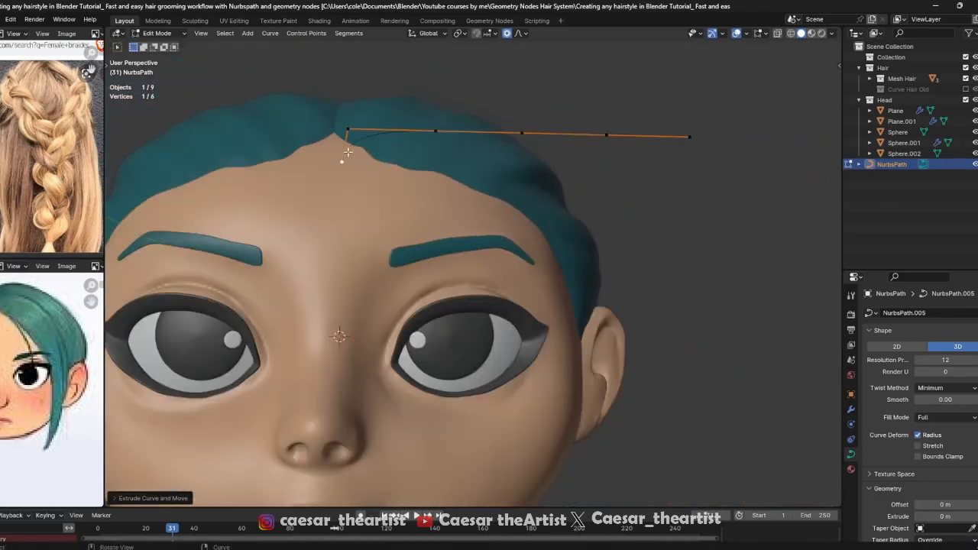
scroll(360, 145, "down", 3)
middle_click_drag(443, 166, 432, 136, "shift")
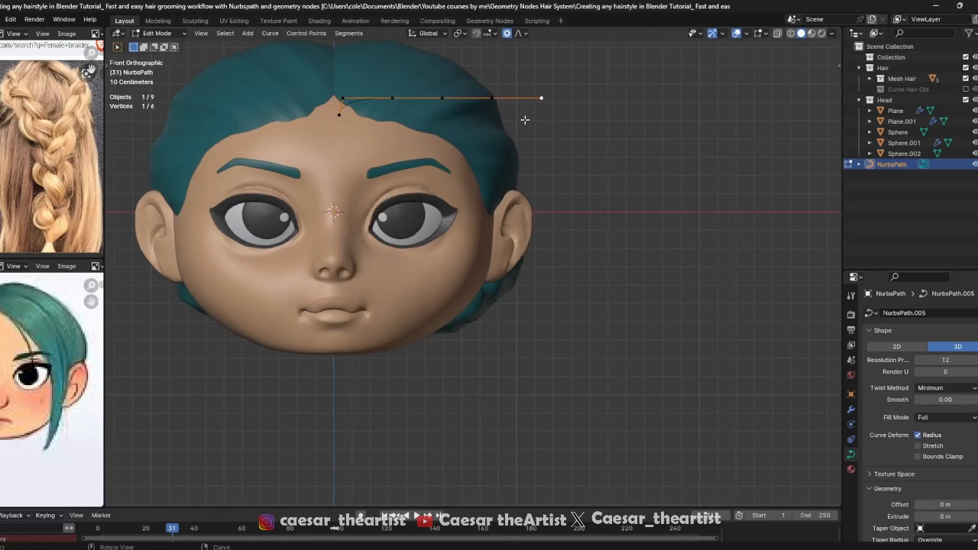
key("g")
scroll(519, 271, "down", 6)
right_click(517, 274)
mouse_move(515, 135)
middle_mouse_down("shift")
mouse_move(519, 120)
mouse_move(499, 141)
middle_mouse_up("shift")
scroll(520, 120, "down", 1)
middle_click_drag(10, 441, 26, 438)
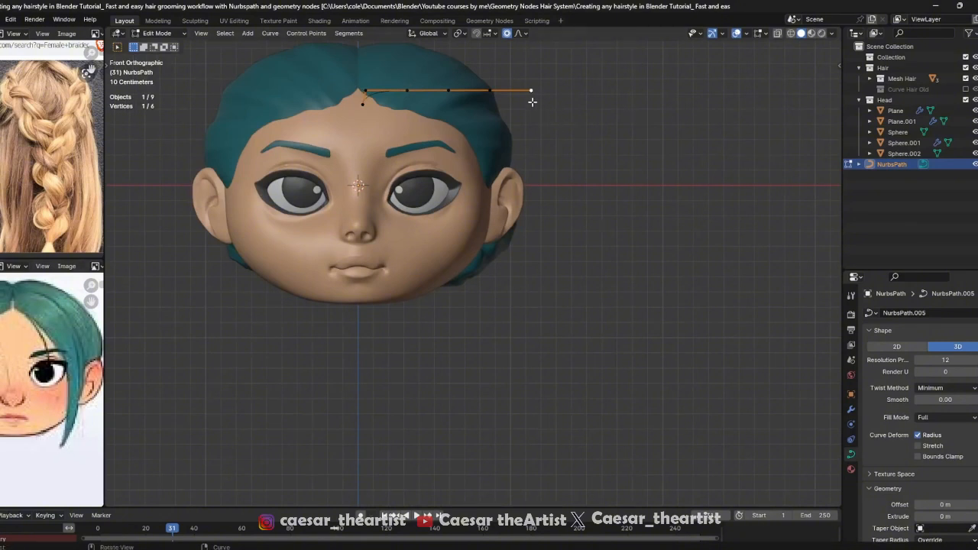
key("g")
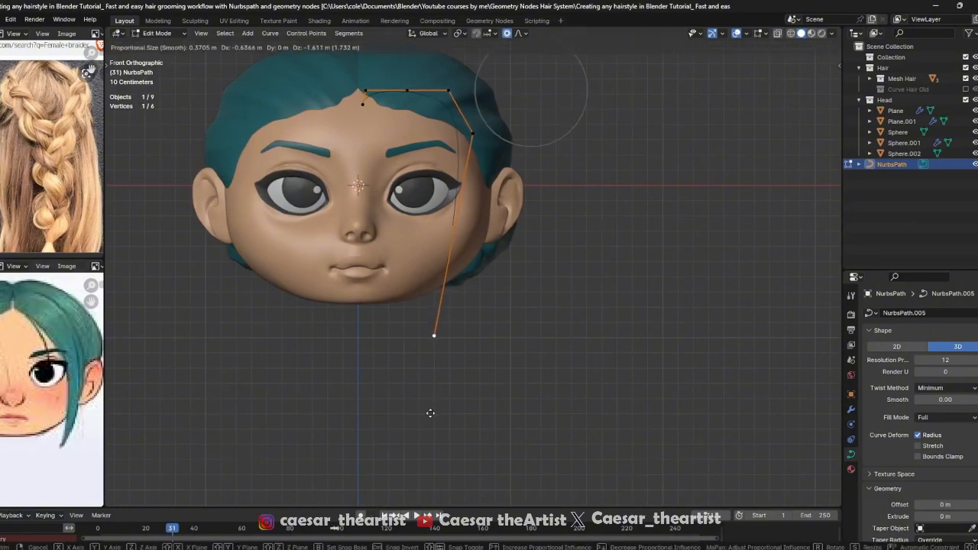
left_click(432, 413)
Reposition the path's control points in the front view so the strand arcs around the side of the face past the chin
middle_click_drag(515, 180, 501, 225, "shift")
scroll(467, 193, "up", 1)
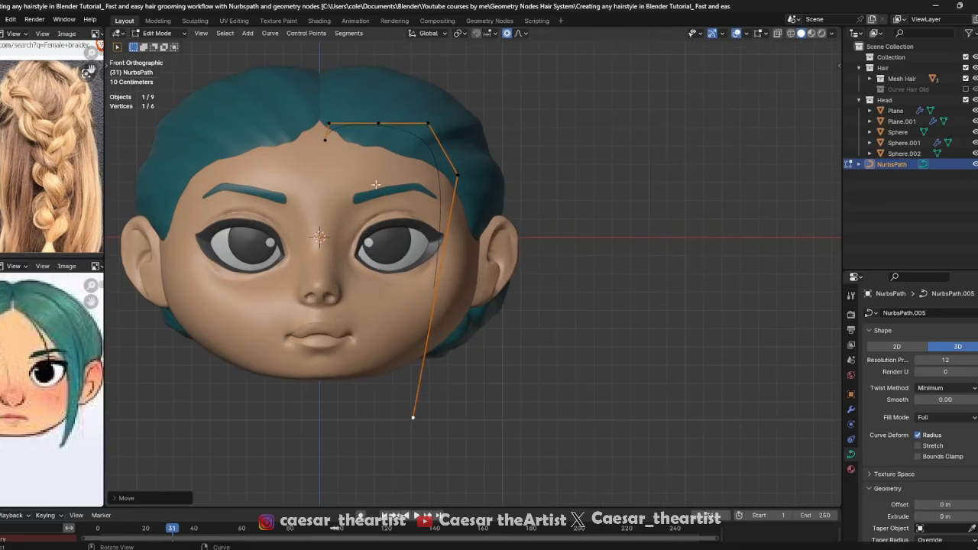
left_click(328, 123, "shift")
left_click(411, 411)
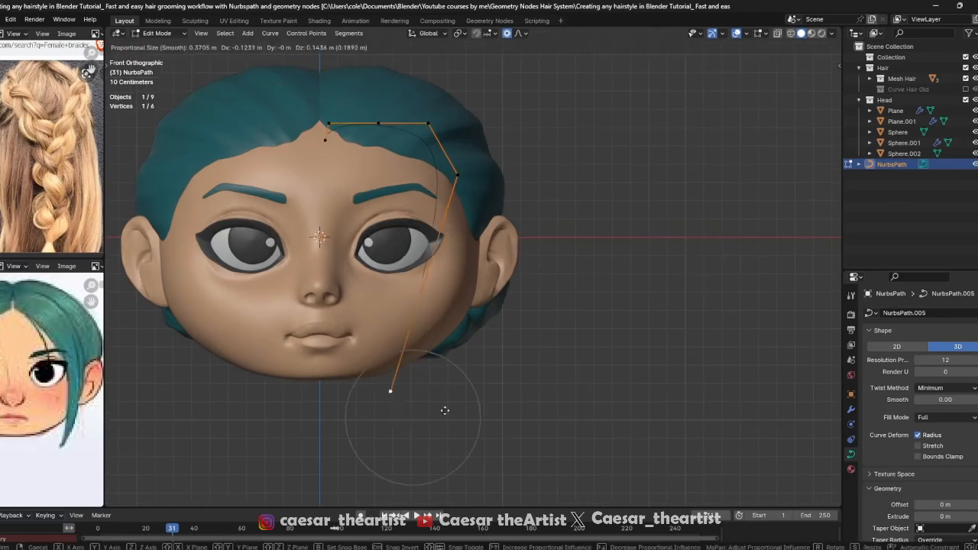
left_click_drag(463, 166, 482, 349)
left_click(441, 127)
key("g")
left_click(496, 222)
left_click(404, 138)
key("g")
left_click_drag(461, 115, 467, 112)
left_click_drag(500, 248, 505, 232)
left_click_drag(488, 349, 493, 354)
left_click_drag(414, 432, 419, 438)
key("Tab")
Move the two control points beside the face back towards the ear in the side view
middle_click_drag(466, 244, 344, 248)
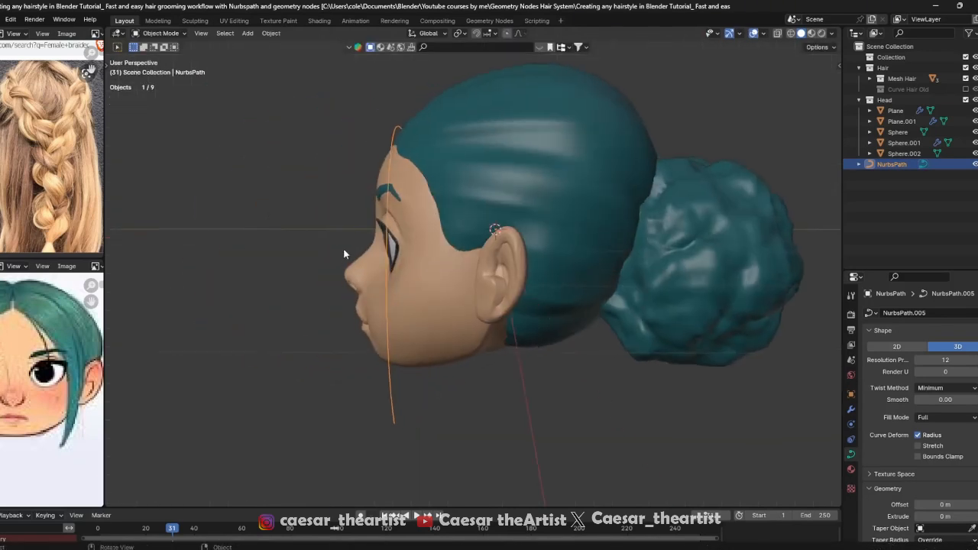
key("KP_3")
key("Tab")
middle_click_drag(410, 335, 423, 332)
left_click(402, 356)
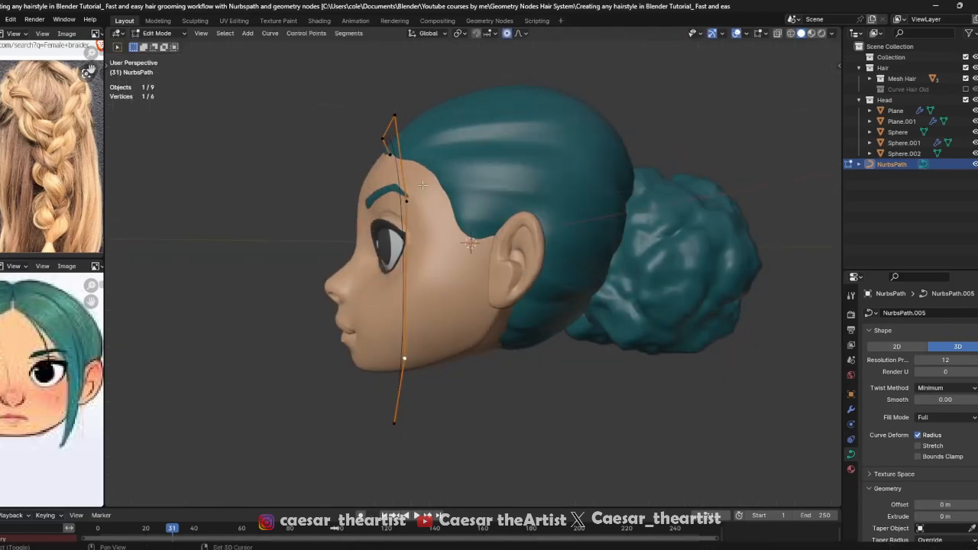
left_click(406, 203, "shift")
key("KP_3")
key("g")
left_click(628, 183)
Adjust the path's upper control points from an angle so that they follow the surface of the hairline
middle_click_drag(629, 183, 417, 105)
left_click(388, 106)
scroll(390, 107, "up", 2)
key("g")
left_click(433, 94)
left_click_drag(328, 85, 368, 130)
mouse_move(368, 130)
middle_mouse_down()
mouse_move(388, 120)
mouse_move(399, 136)
mouse_move(351, 117)
mouse_move(344, 131)
mouse_move(376, 142)
middle_mouse_up()
key("g")
left_click(388, 154)
key("g")
left_click(379, 157)
Refine the control points at the strand's root so that it starts beside the centre parting and curves over the forehead
key("KP_1")
key("g")
left_click(371, 136)
scroll(343, 99, "up", 5)
left_click(343, 145)
scroll(345, 147, "up", 3)
key("g")
scroll(384, 135, "up", 11)
left_click(385, 133)
left_click(382, 90)
key("g")
left_click(380, 70)
Return to Object Mode, check the strand's curve from the front and at an angle, and save the file
key("Tab")
key("KP_1")
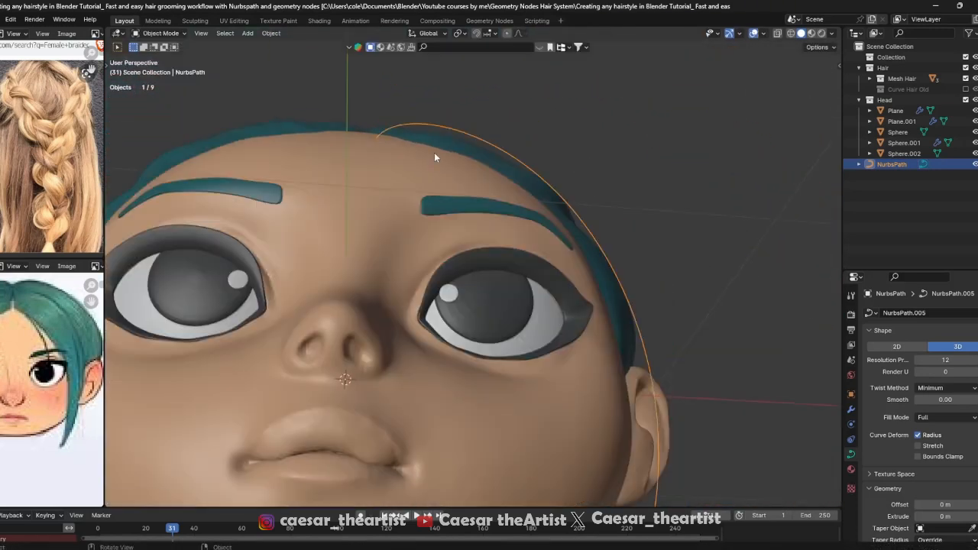
scroll(434, 152, "down", 3)
key("Tab")
middle_click_drag(547, 280, 527, 294)
key("Tab")
key("KP_1")
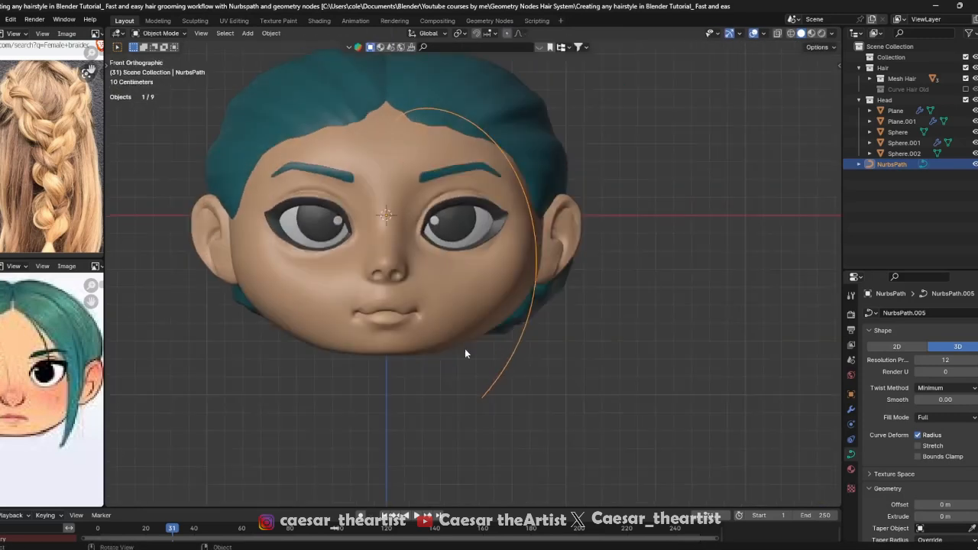
key("grave")
left_click(532, 229)
middle_click_drag(535, 173, 507, 217)
key("ctrl+s")
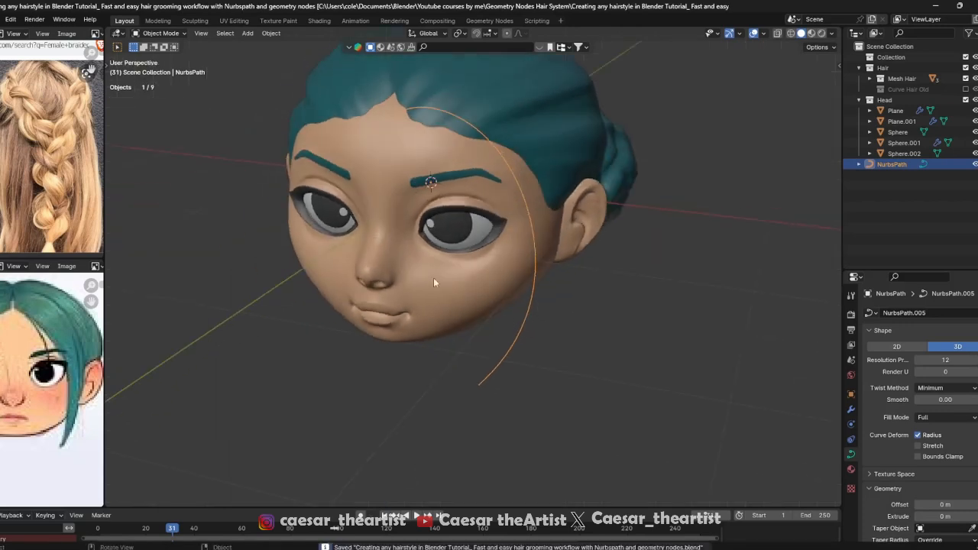
Examine the front strand's flow in the teal hair reference and the sculpted hair mesh from above
scroll(41, 314, "up", 2)
scroll(42, 336, "down", 2)
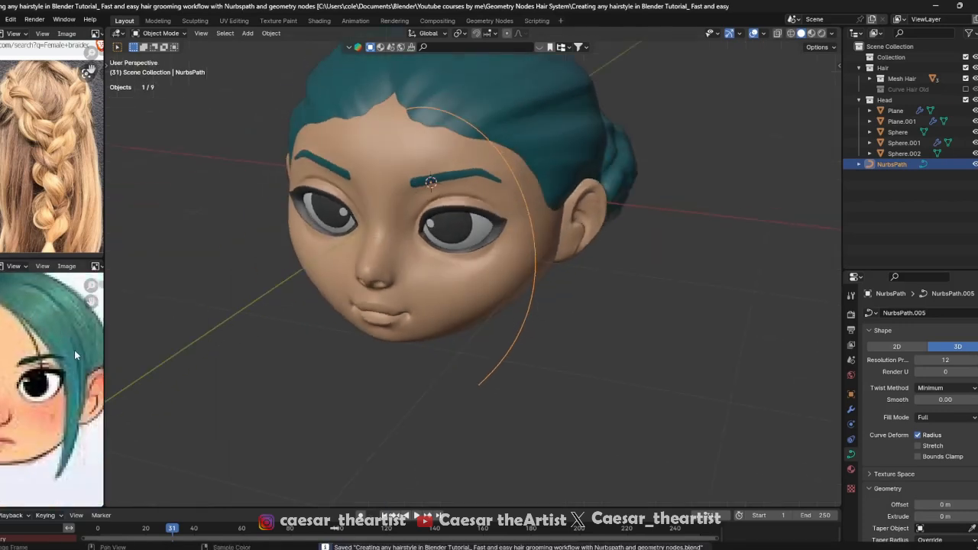
scroll(38, 158, "up", 2)
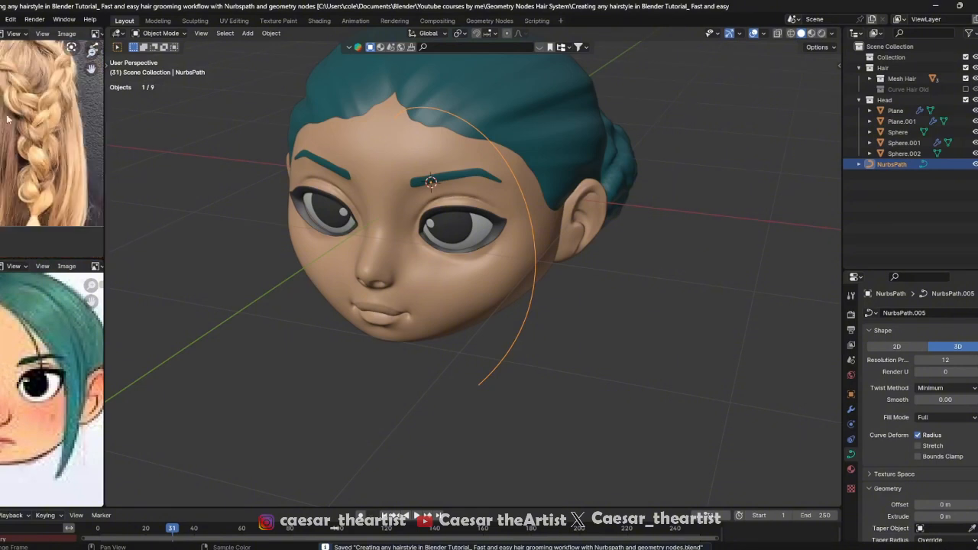
scroll(66, 350, "up", 4)
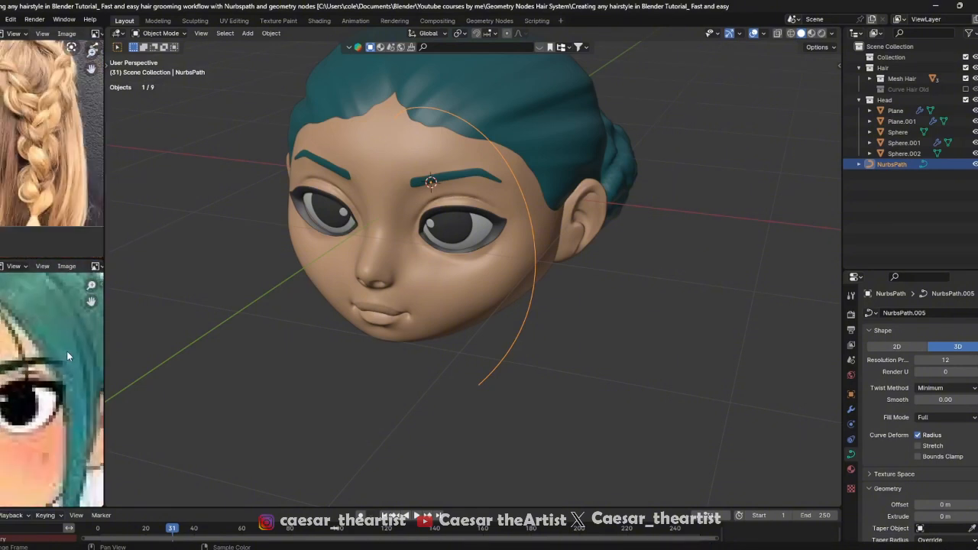
scroll(75, 358, "up", 2)
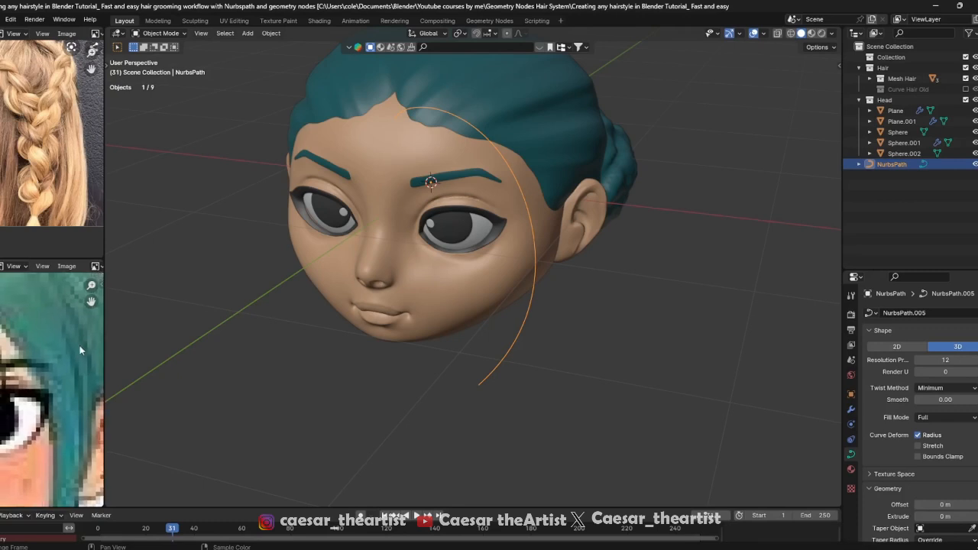
middle_click_drag(80, 349, 92, 371)
scroll(46, 366, "down", 4)
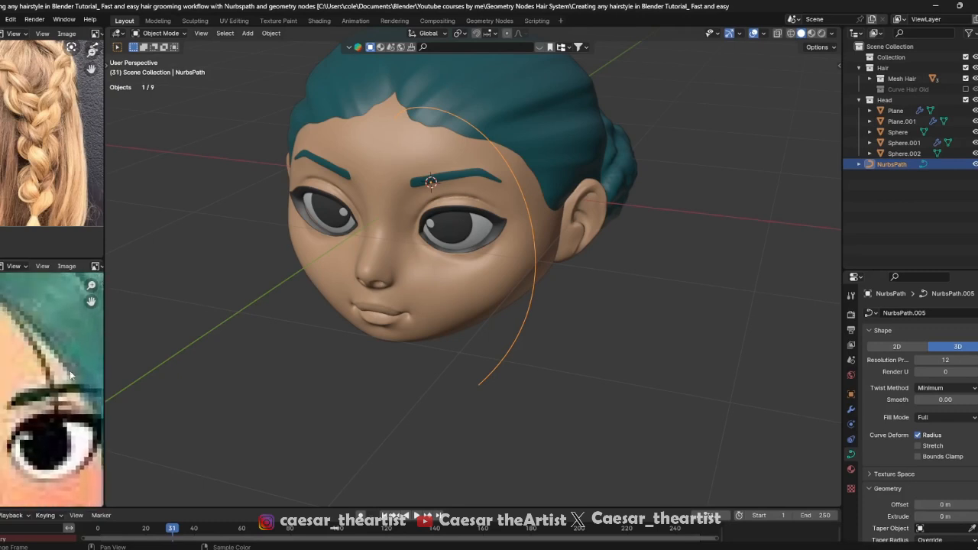
scroll(9, 316, "up", 3)
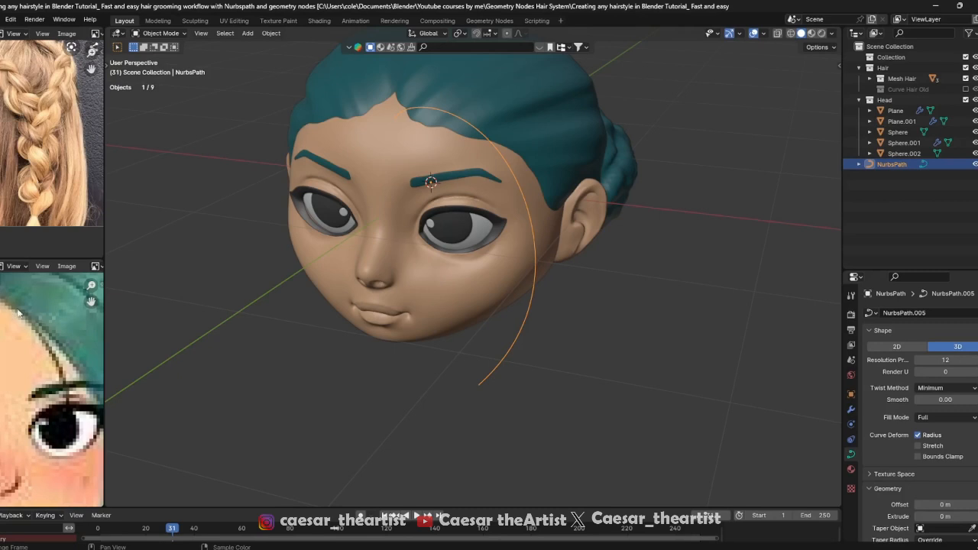
scroll(22, 310, "down", 4)
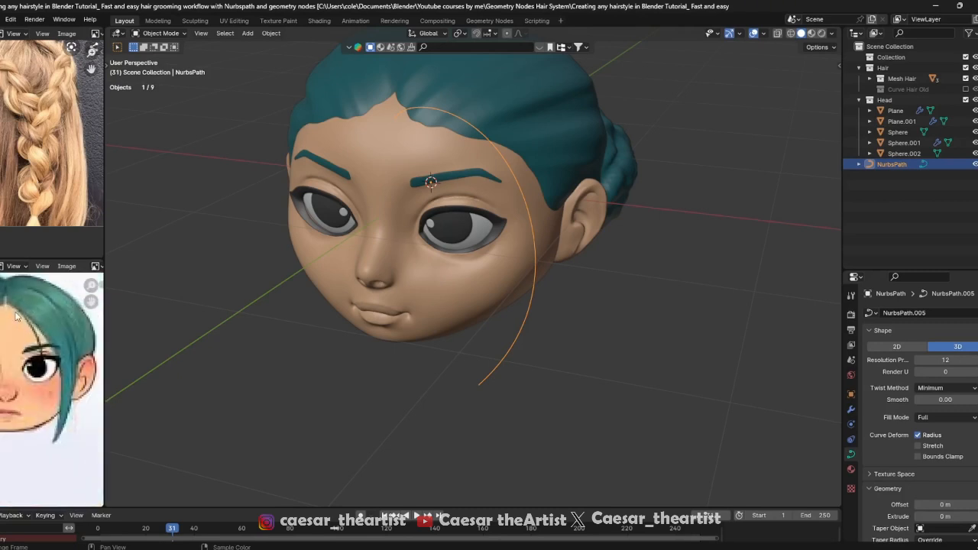
scroll(16, 345, "up", 4)
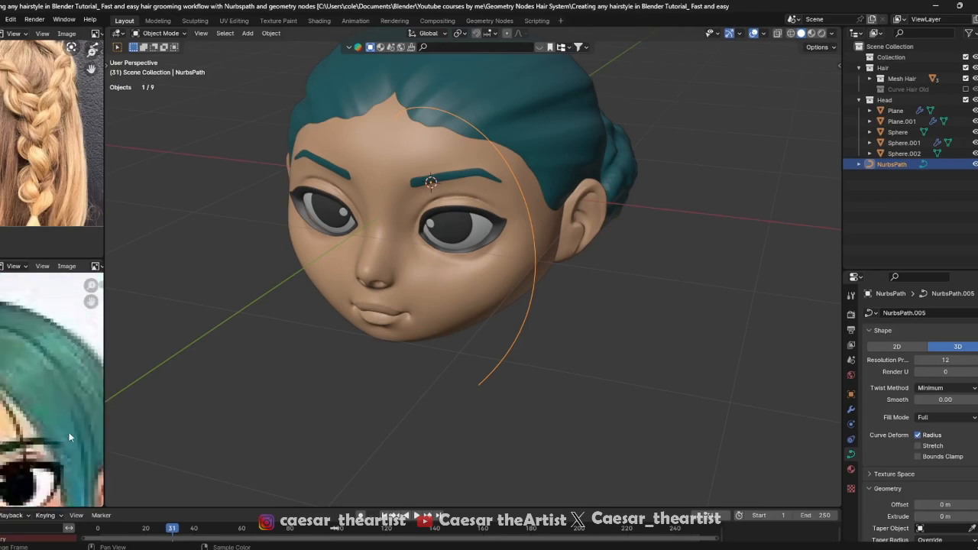
middle_click_drag(374, 265, 408, 237)
left_click(408, 237)
middle_click_drag(440, 233, 518, 243)
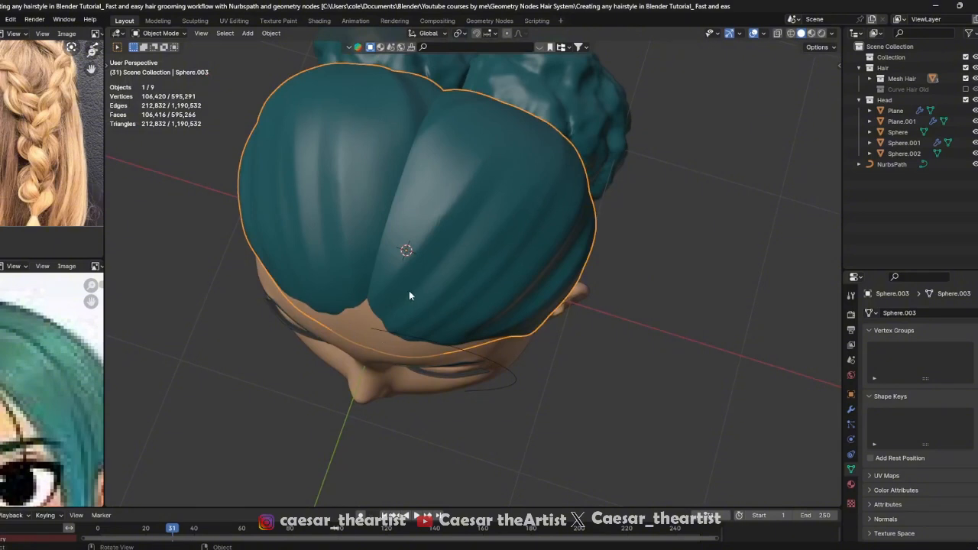
middle_click_drag(285, 225, 147, 212)
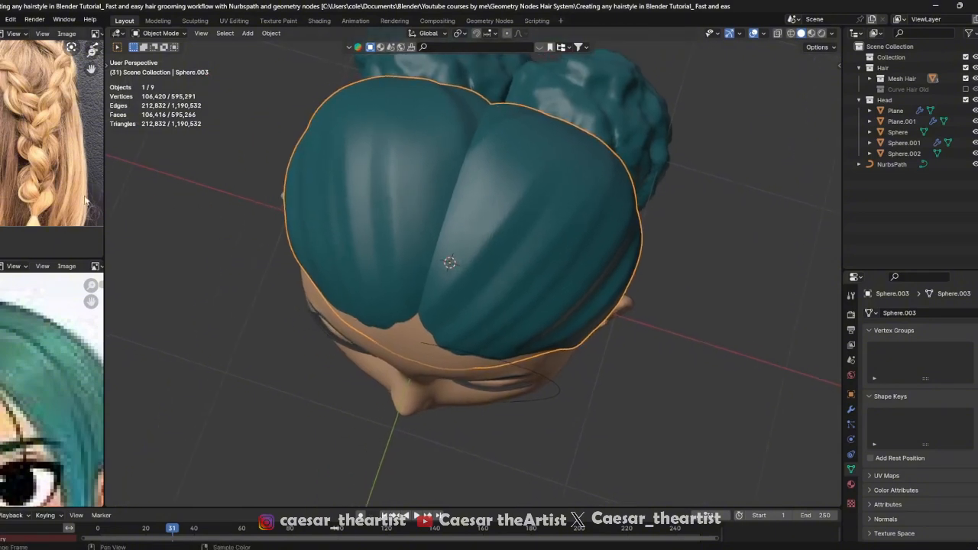
Enlarge the braid reference view and examine its loose hair and braided strands up close
left_click_drag(106, 184, 218, 184)
scroll(174, 243, "up", 3)
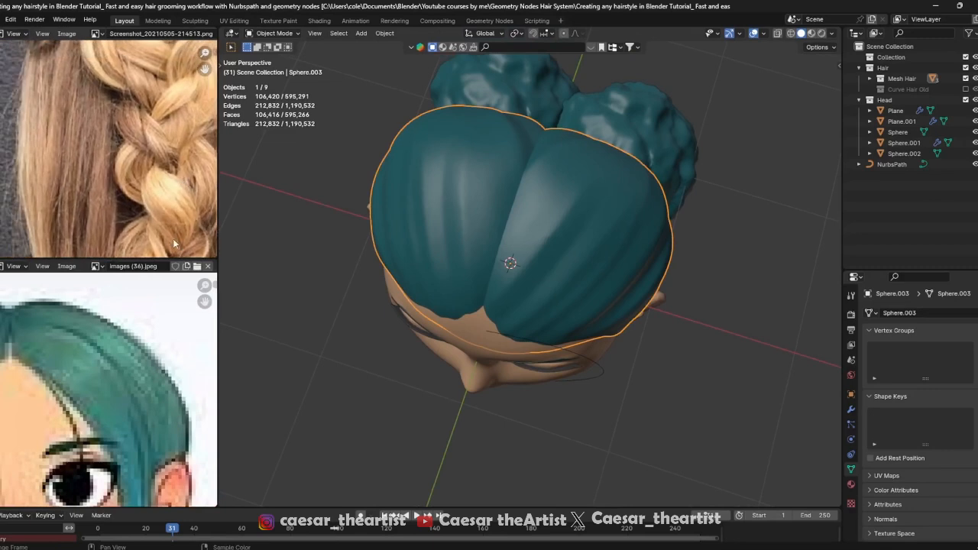
left_click_drag(133, 259, 134, 408)
scroll(53, 203, "up", 3)
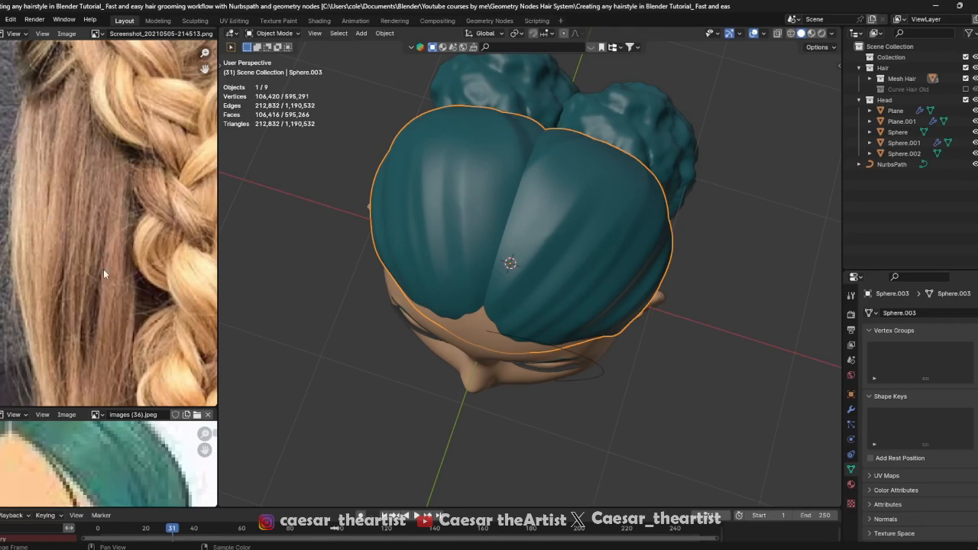
scroll(136, 238, "down", 3)
scroll(100, 187, "up", 5)
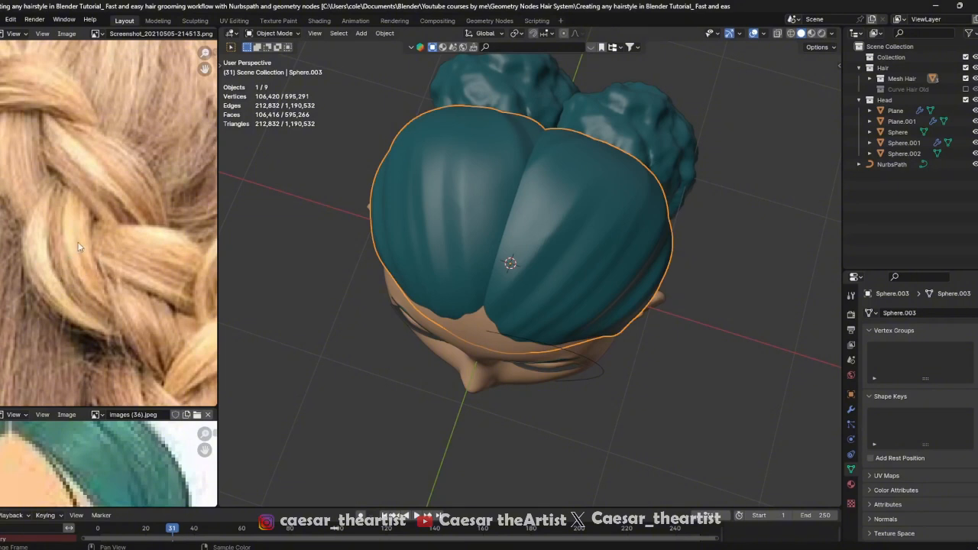
scroll(78, 247, "down", 4)
scroll(435, 220, "down", 3)
Select the front strand's path, try out its round bevel depth, and save the file
middle_click_drag(436, 220, 566, 290)
key("KP_1")
scroll(561, 256, "up", 2)
left_click(556, 375)
key("Tab")
key("Tab")
middle_click_drag(584, 317, 611, 310)
scroll(937, 466, "down", 5)
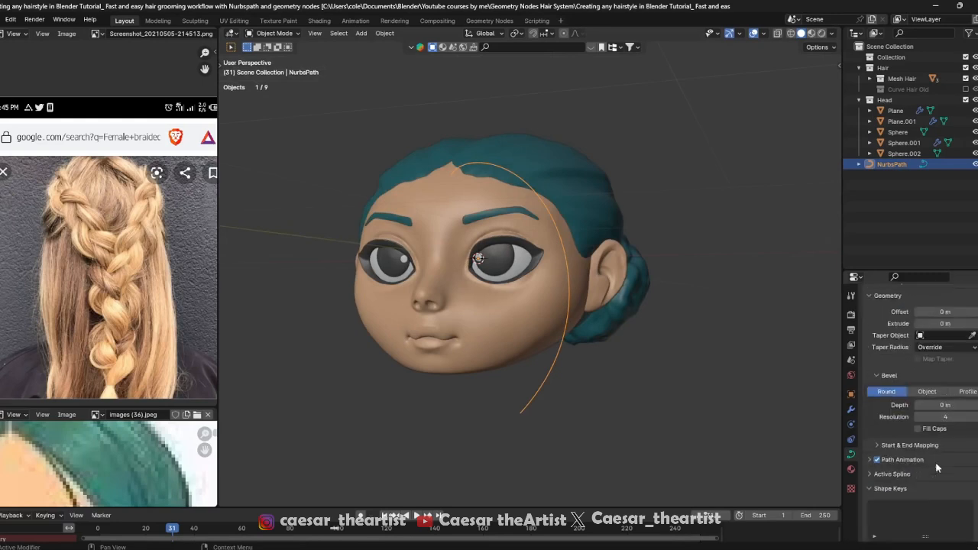
mouse_move(955, 403)
left_mouse_down()
mouse_move(975, 403)
mouse_move(947, 404)
left_mouse_up()
middle_click_drag(544, 292, 581, 366)
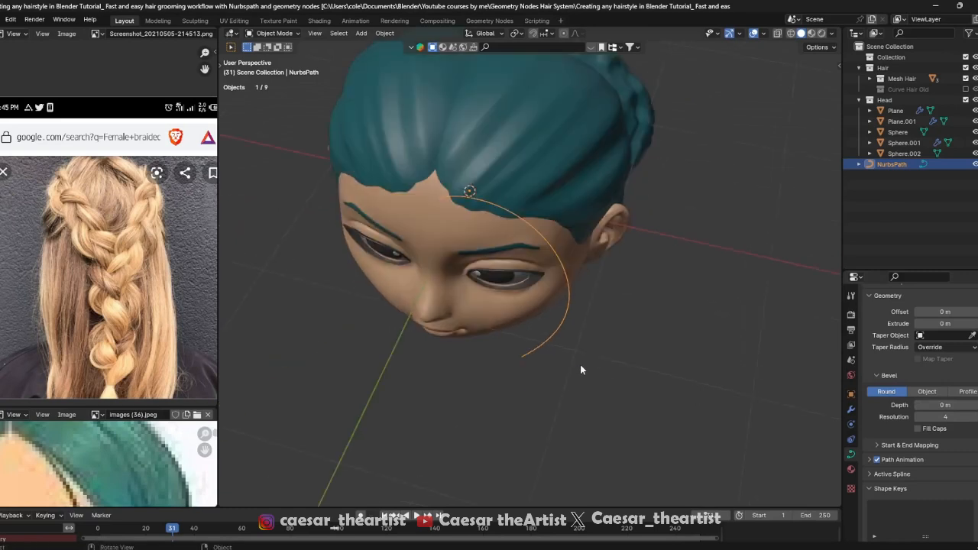
key("ctrl+s")
Raise the strand's second control point slightly and move its root end point down towards the parting in front view
middle_click_drag(563, 301, 572, 331)
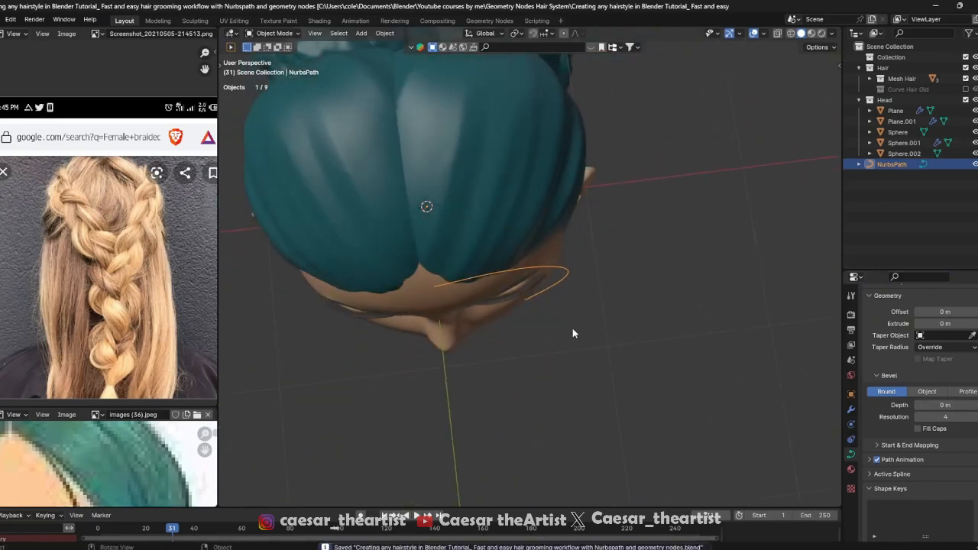
key("KP_7")
key("Tab")
key("alt+z")
left_click_drag(408, 269, 481, 349)
key("alt+z")
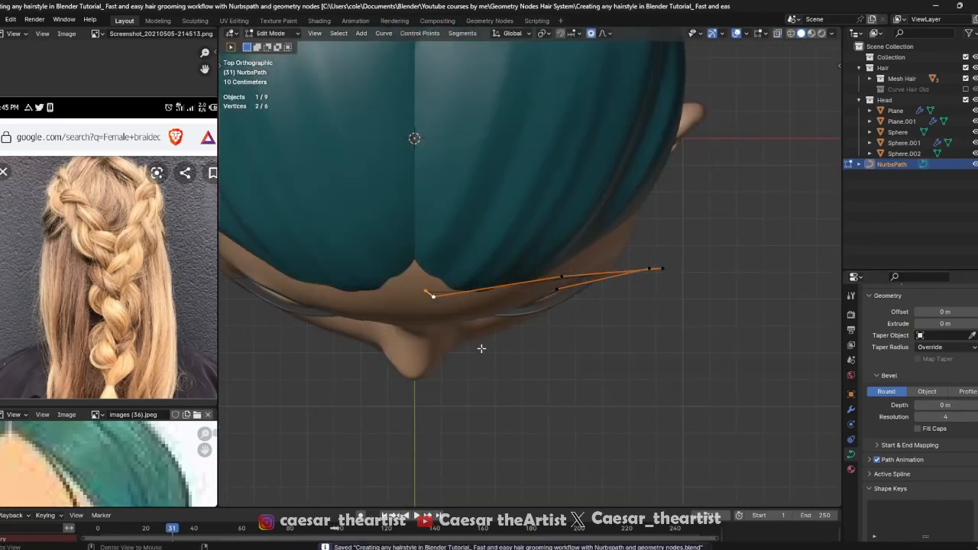
middle_click_drag(480, 349, 483, 298)
key("KP_1")
scroll(451, 297, "up", 3)
left_click(442, 278)
key("g")
left_click(444, 265)
left_click(430, 314)
key("g")
left_click(425, 323)
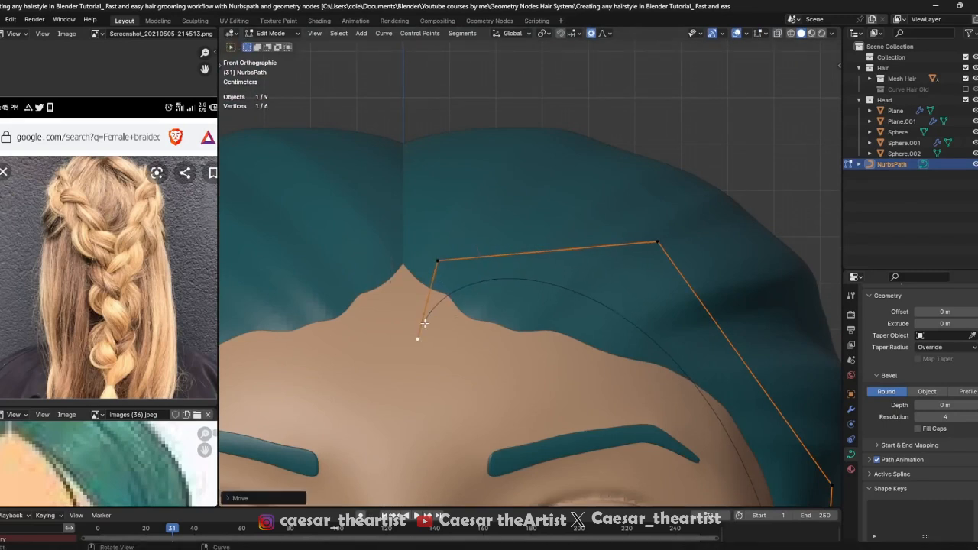
Reposition the strand's second control point against the hairline beside the parting, working from an angled view
middle_click_drag(425, 323, 437, 354)
key("grave")
left_click(436, 291)
key("g")
left_click(447, 307)
middle_click_drag(447, 306, 515, 317)
Rotate the strand's two root control points together and return to Object Mode
left_click_drag(433, 358, 453, 364)
middle_click_drag(452, 363, 556, 344)
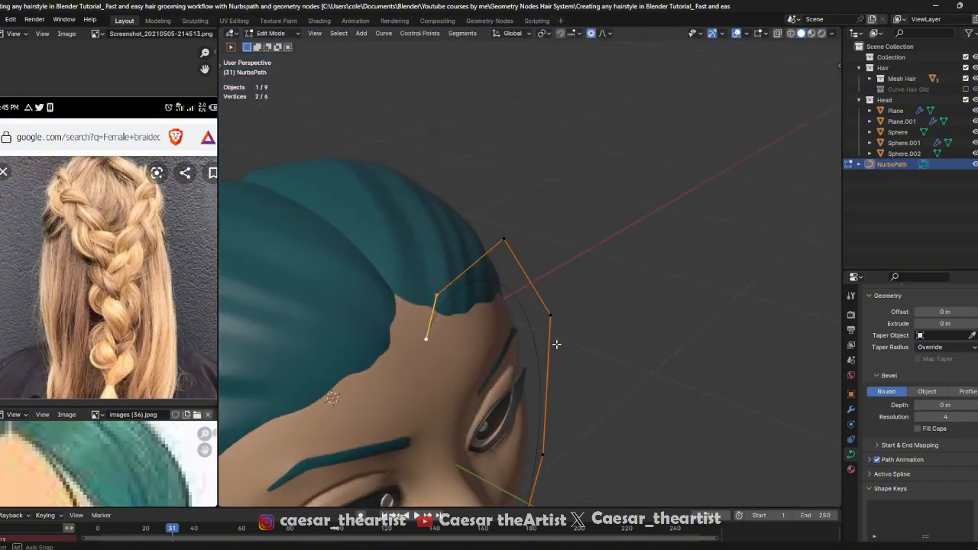
key("r")
left_click(517, 406)
middle_click_drag(493, 397, 649, 237)
key("r")
right_click(483, 323)
key("Tab")
scroll(446, 343, "down", 3)
scroll(470, 186, "up", 3)
key("Tab")
key("Tab")
Compare the Round and Object bevel modes on the strand path and set its bevel to Object
left_click(935, 391)
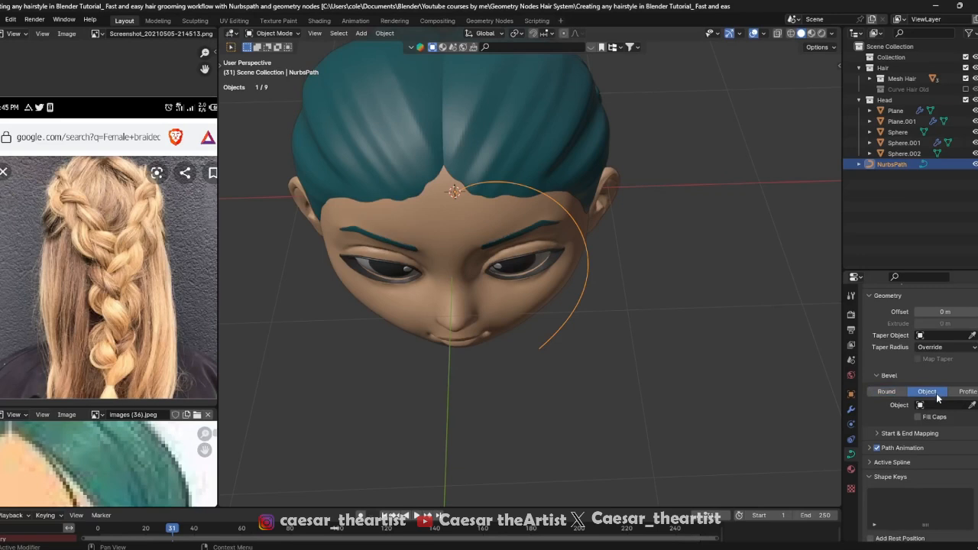
middle_click_drag(535, 239, 485, 137)
scroll(485, 137, "up", 2)
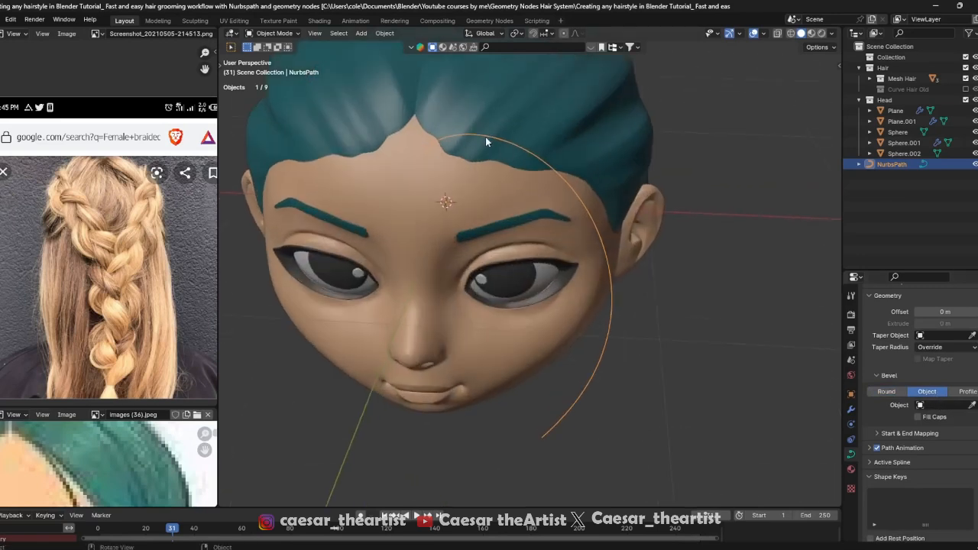
left_click(884, 392)
middle_click_drag(558, 306, 608, 317)
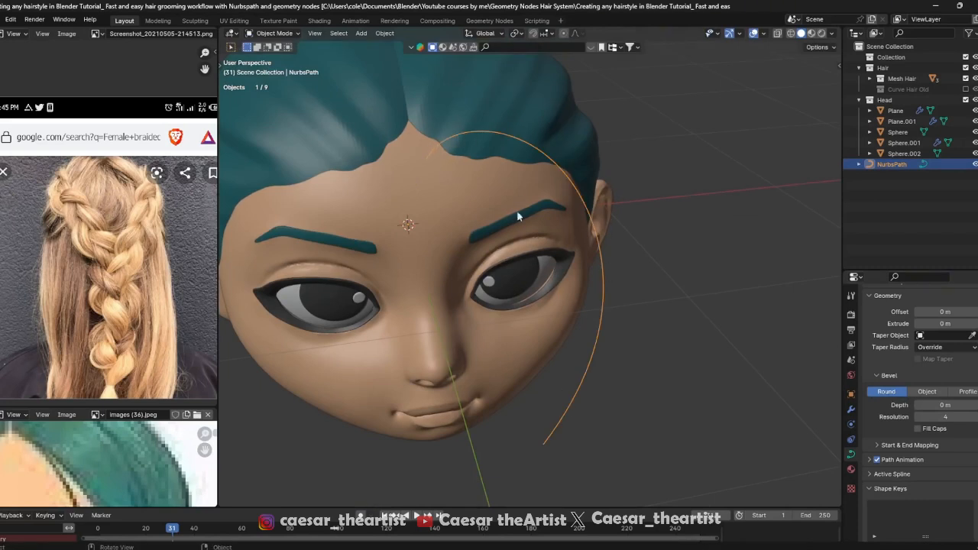
scroll(603, 175, "down", 2)
middle_click_drag(637, 202, 438, 160)
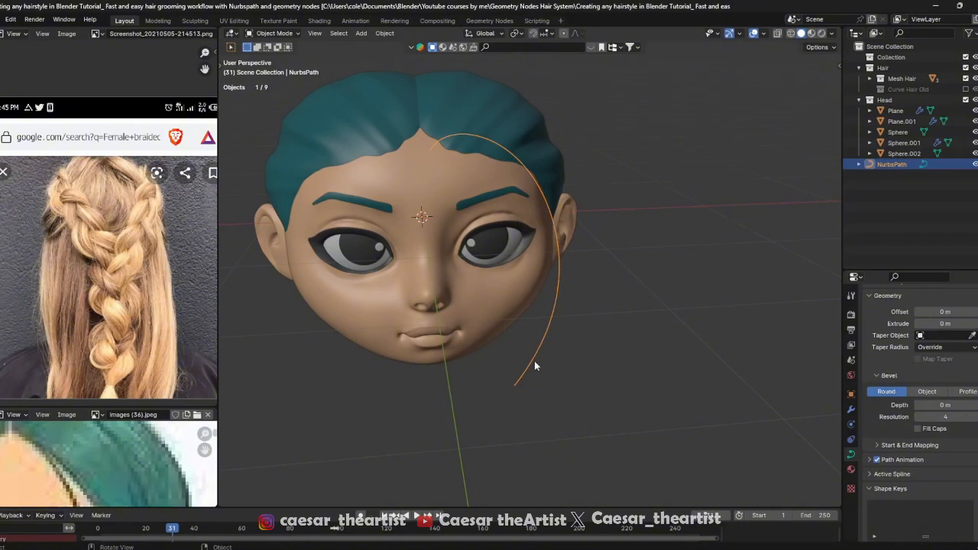
left_click(923, 391)
mouse_move(538, 202)
middle_mouse_down()
mouse_move(524, 139)
mouse_move(551, 208)
middle_mouse_up()
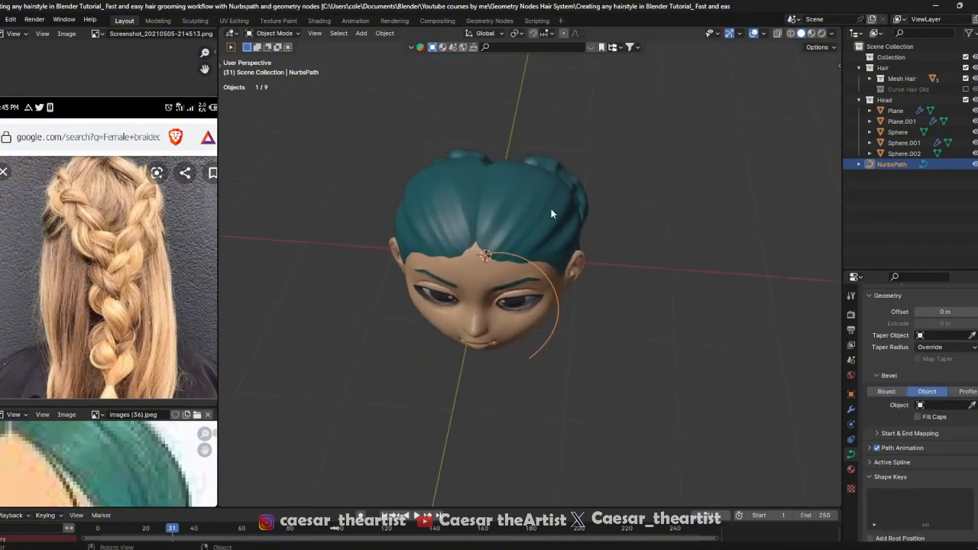
Add a Bezier circle in top view and move it along the negative X axis to beside the head
key("KP_7")
key("shift+a")
mouse_move(525, 226)
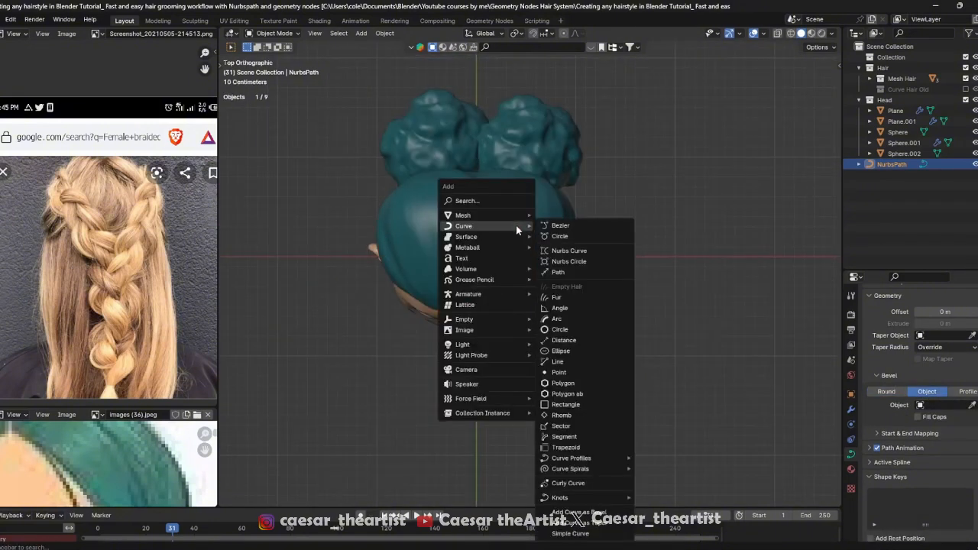
left_click(581, 237)
key("g")
key("x")
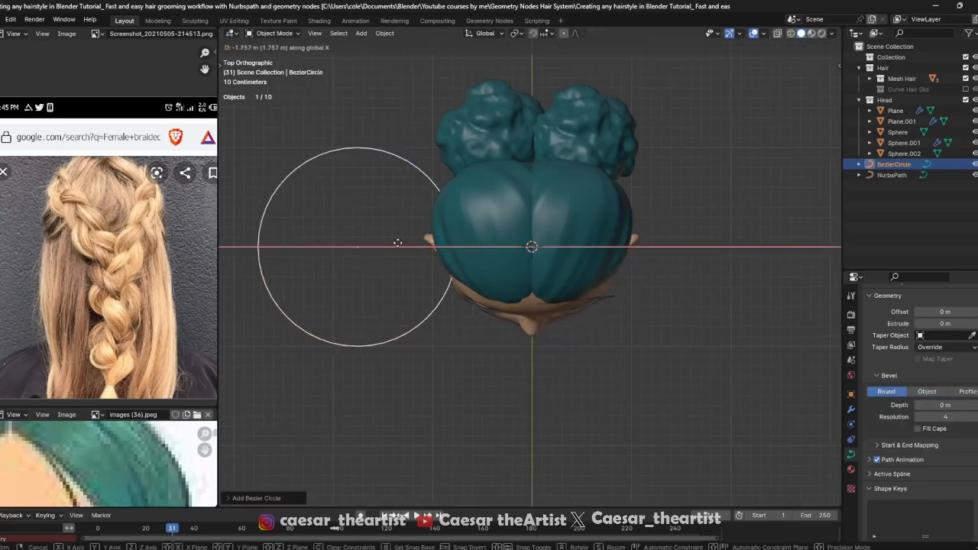
left_click(347, 243)
Scale the Bezier circle down to a small strand profile and apply its object transform
middle_click_drag(534, 212, 580, 221, "shift")
key("s")
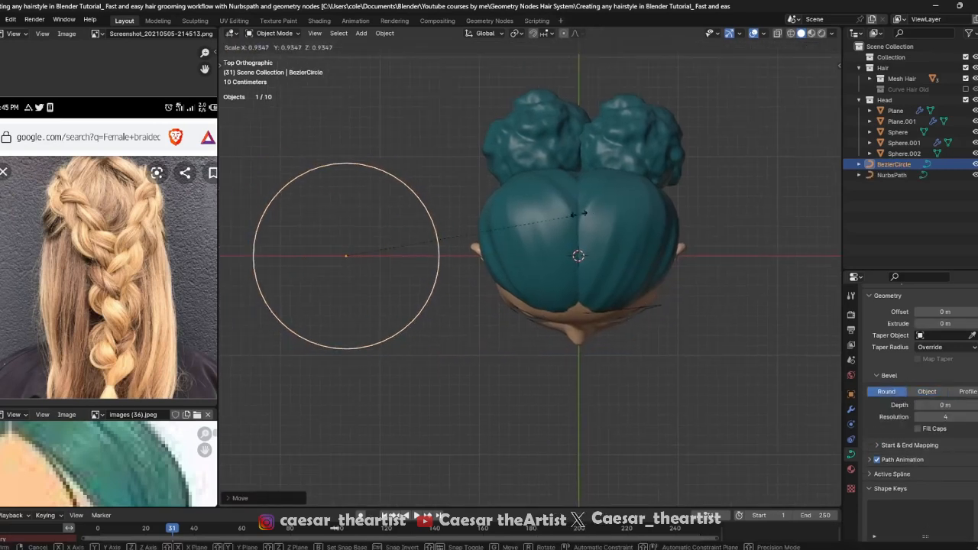
left_click(378, 243)
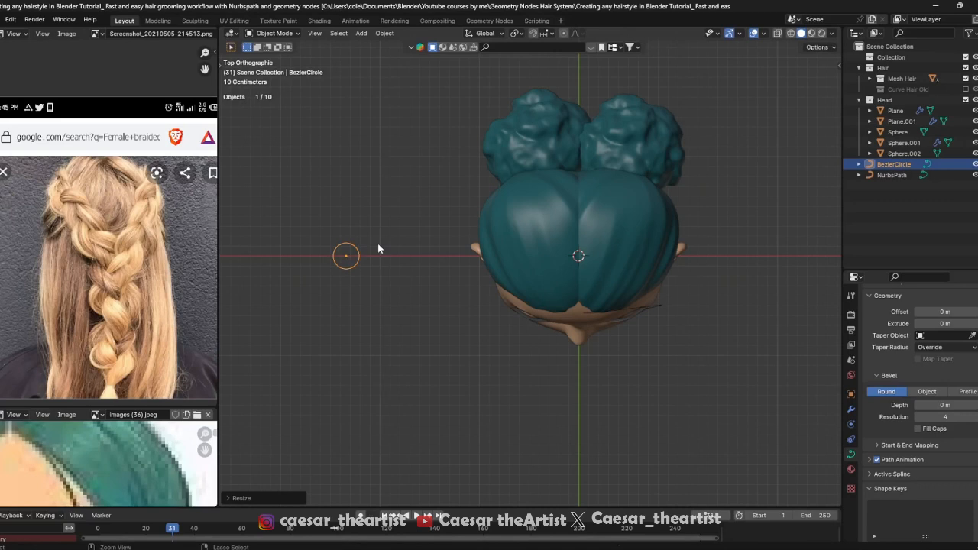
key("ctrl+a")
left_click(367, 265)
key("ctrl+a")
Assign the Bezier circle as the strand path's bevel object and select the circle
middle_click_drag(501, 280, 680, 351)
left_click(927, 391)
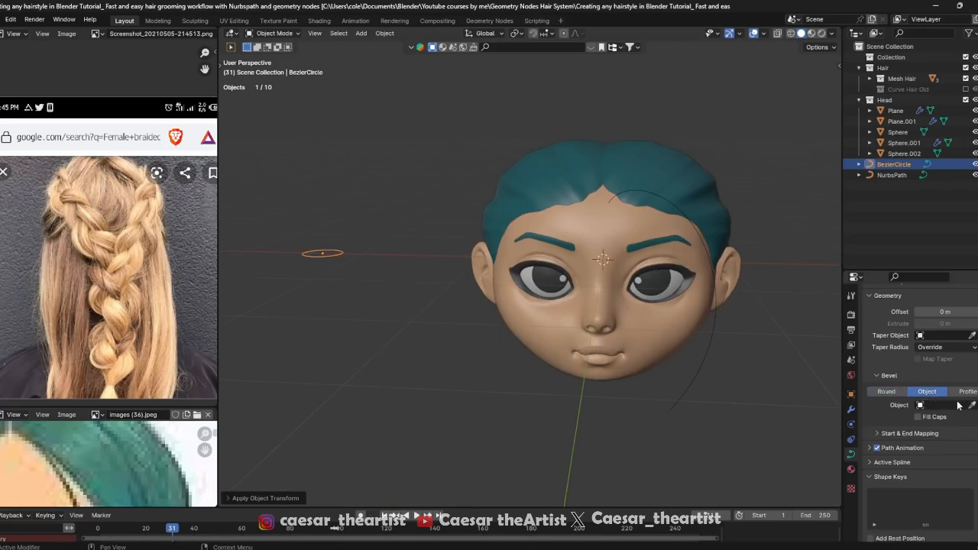
left_click(710, 351)
left_click(973, 405)
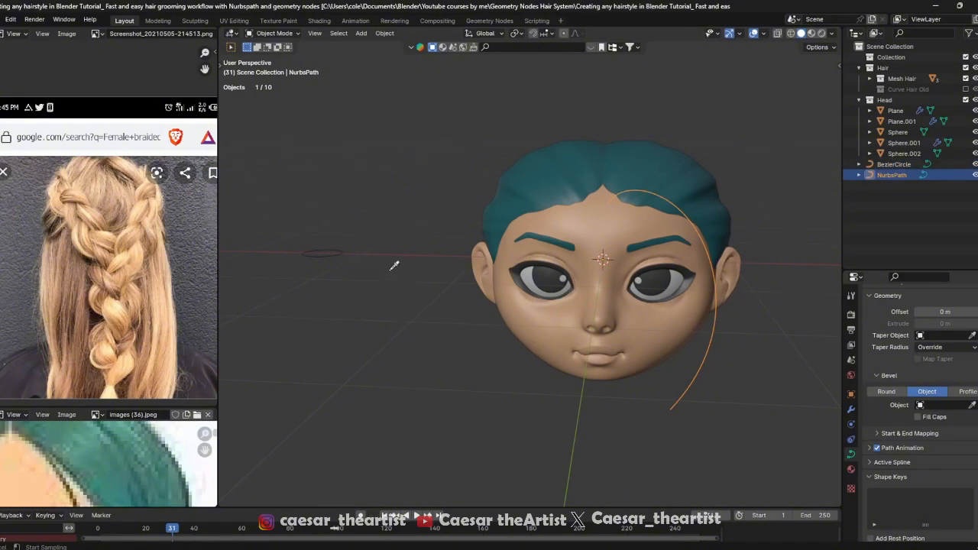
left_click(340, 243)
middle_click_drag(341, 245, 509, 247)
left_click(465, 216)
scroll(509, 247, "up", 2)
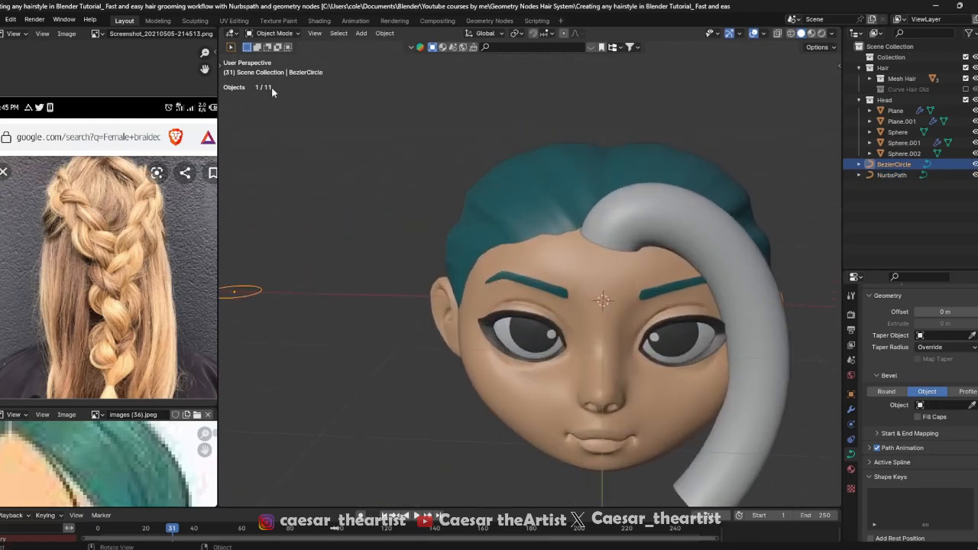
Narrow the reference images and split the 3D viewport in two, with the new viewport in top view
left_click_drag(219, 34, 162, 34)
left_click(1, 33)
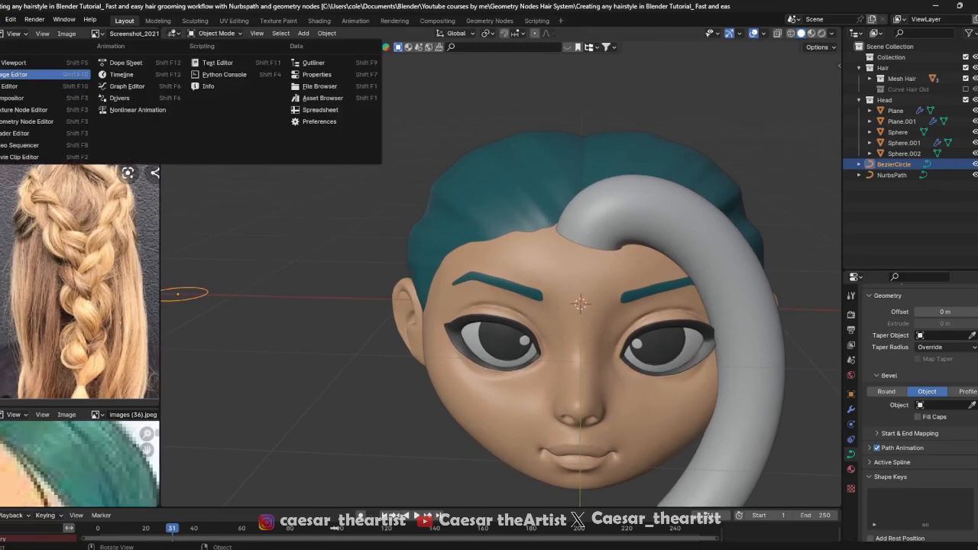
left_click_drag(161, 137, 126, 99)
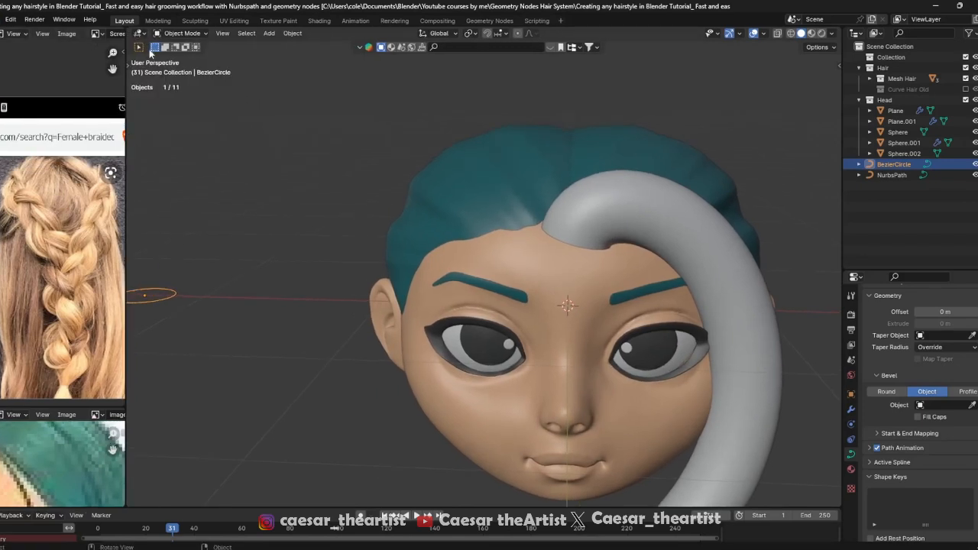
left_click_drag(145, 28, 340, 31)
middle_click_drag(229, 244, 278, 264)
middle_click_drag(165, 233, 276, 266, "shift")
key("KP_7")
Flatten all points of the Bezier circle along Y to about 0.59 and check the strand's open end
scroll(210, 274, "up", 2)
scroll(282, 265, "up", 3)
middle_click_drag(702, 308, 658, 295)
scroll(657, 295, "up", 1)
middle_click_drag(277, 295, 267, 293, "shift")
scroll(652, 283, "down", 1)
scroll(652, 284, "down", 2)
mouse_move(652, 285)
middle_mouse_down()
mouse_move(694, 313)
mouse_move(649, 278)
middle_mouse_up()
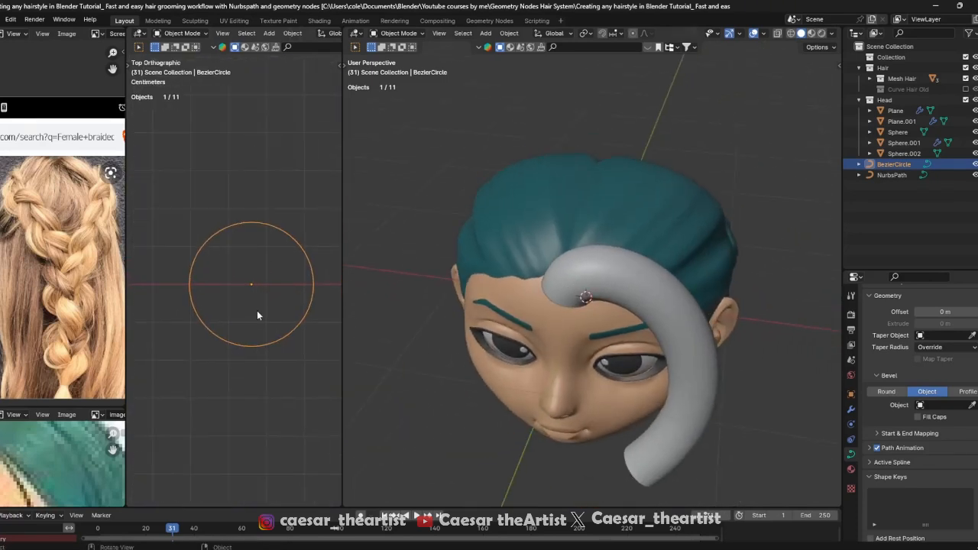
key("Tab")
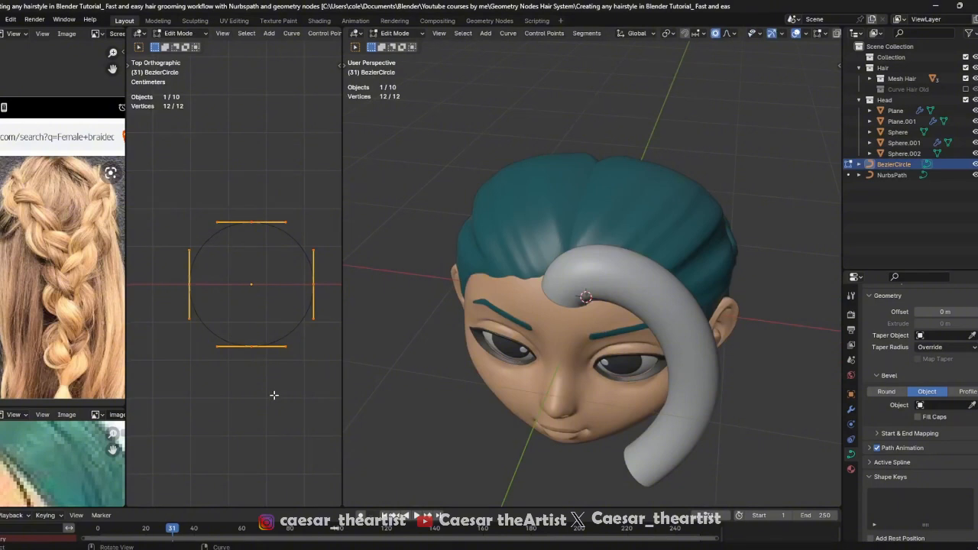
key("s")
key("y")
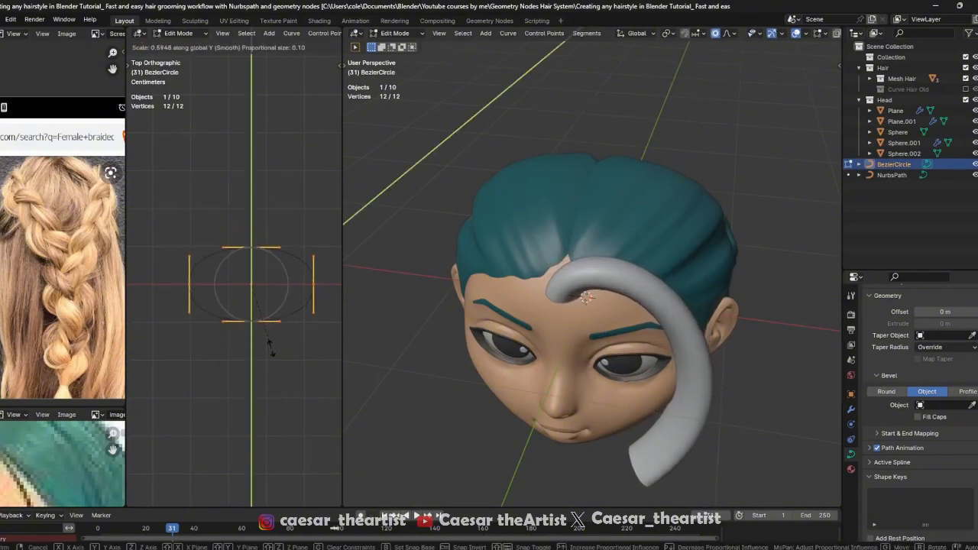
left_click(267, 341)
middle_click_drag(565, 291, 414, 275)
middle_click_drag(713, 334, 525, 268)
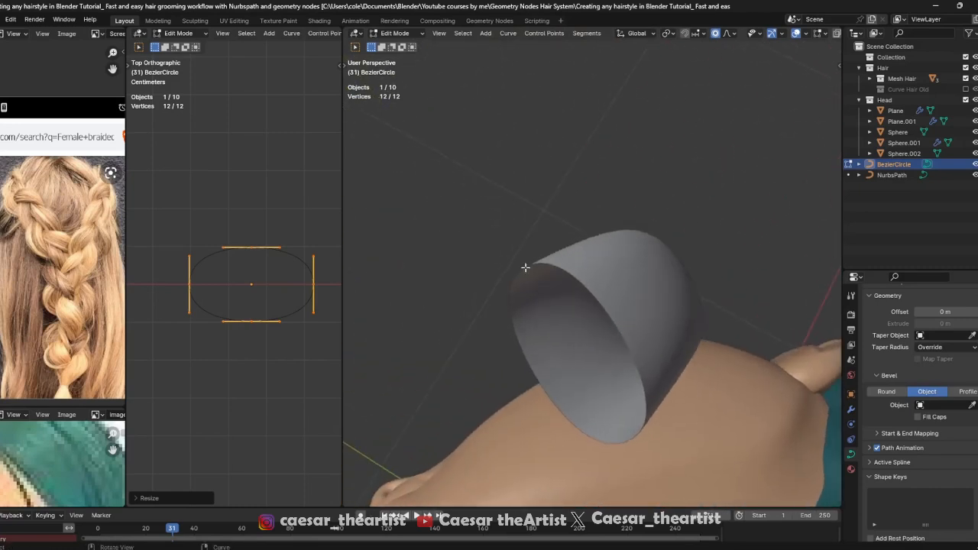
Flatten the whole Bezier circle a little further along Y, to about 0.9 of its height
middle_click_drag(226, 265, 208, 287, "shift")
scroll(224, 285, "up", 2)
scroll(224, 285, "down", 1)
left_click(243, 367)
middle_click_drag(242, 366, 247, 377, "shift")
key("a")
left_click(167, 330)
key("a")
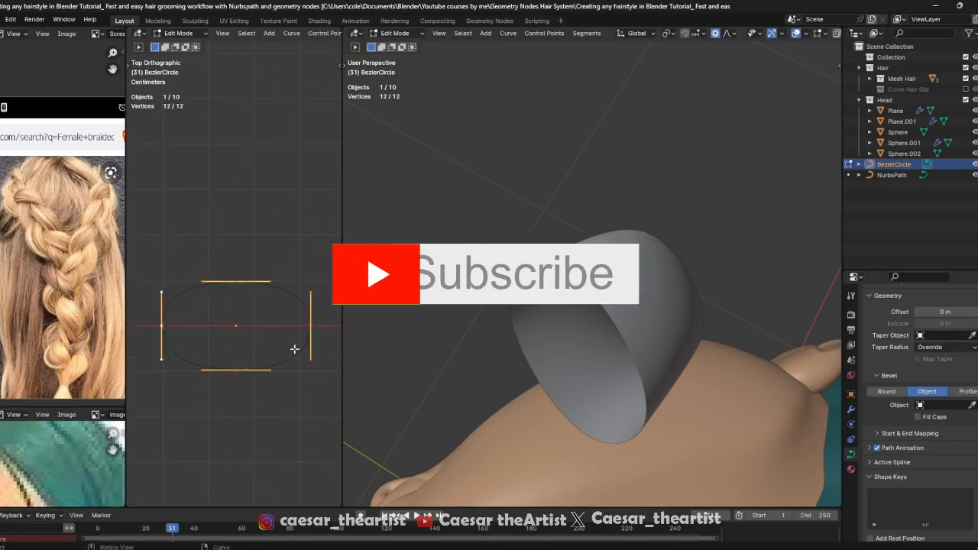
key("s")
key("y")
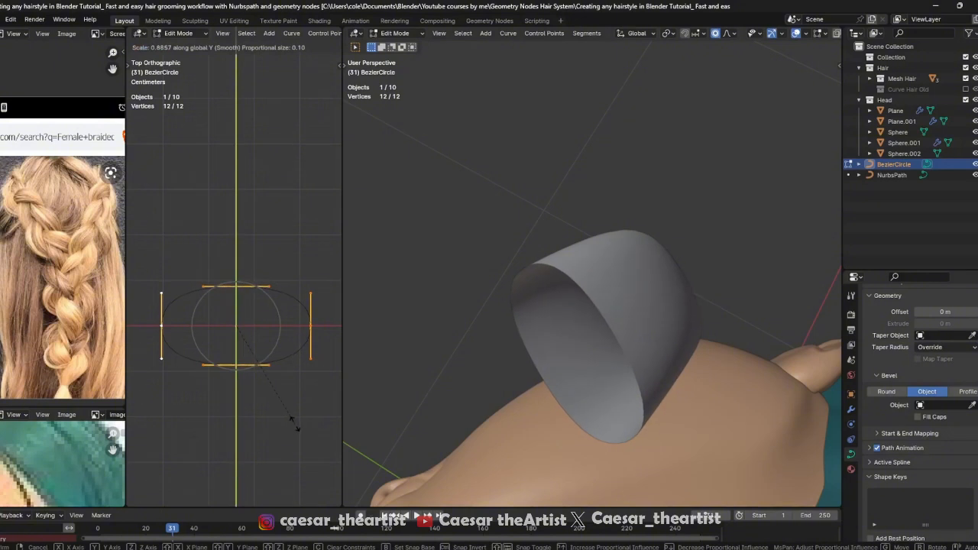
left_click(299, 399)
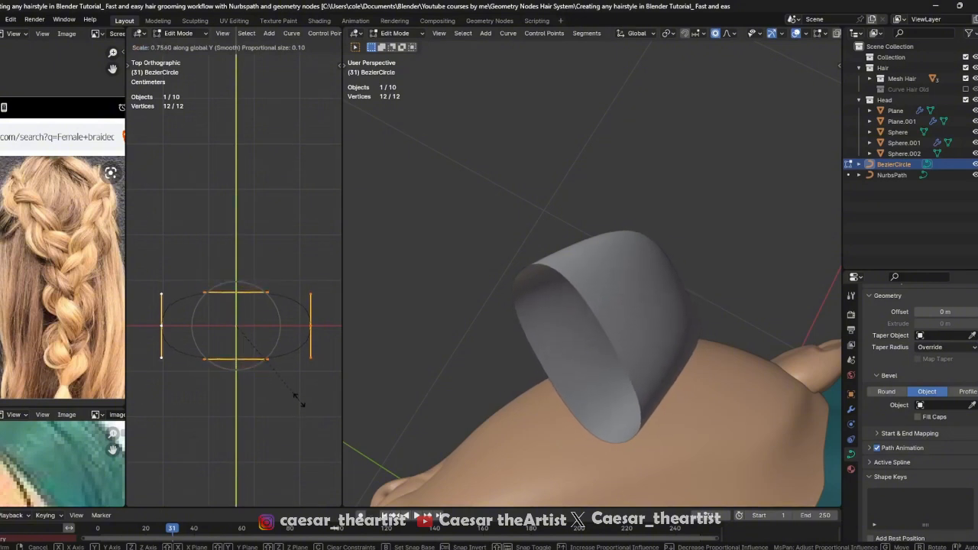
key("s")
key("y")
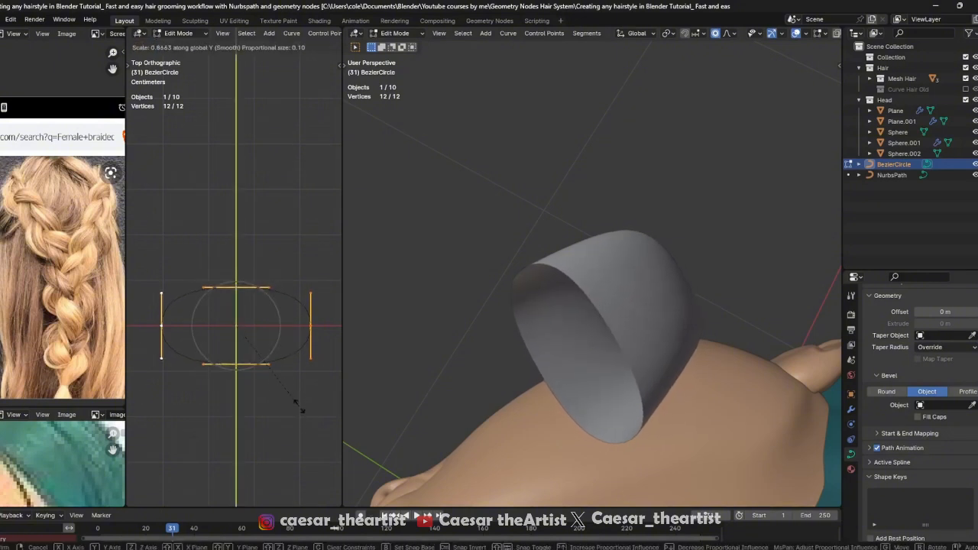
left_click(297, 398)
Move the Bezier circle's lower control point up about 0.045 m to flatten the underside of the profile
middle_click_drag(268, 374, 276, 386, "shift")
left_click(244, 375)
middle_click_drag(256, 343, 258, 355, "shift")
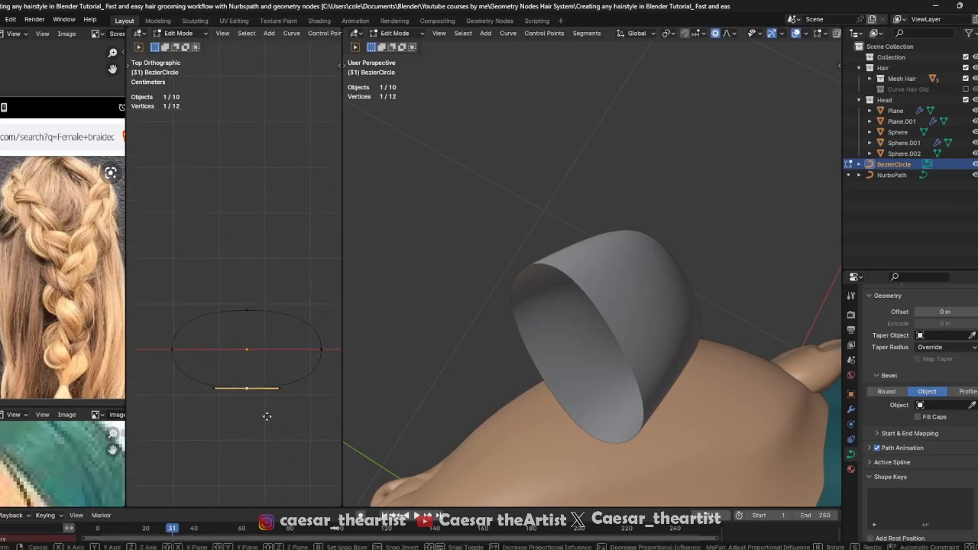
key("g")
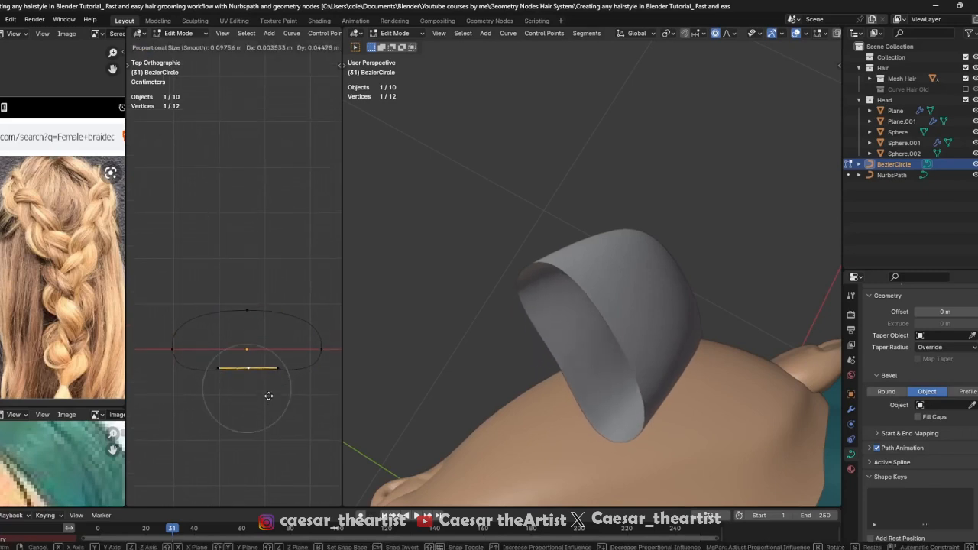
left_click(268, 395)
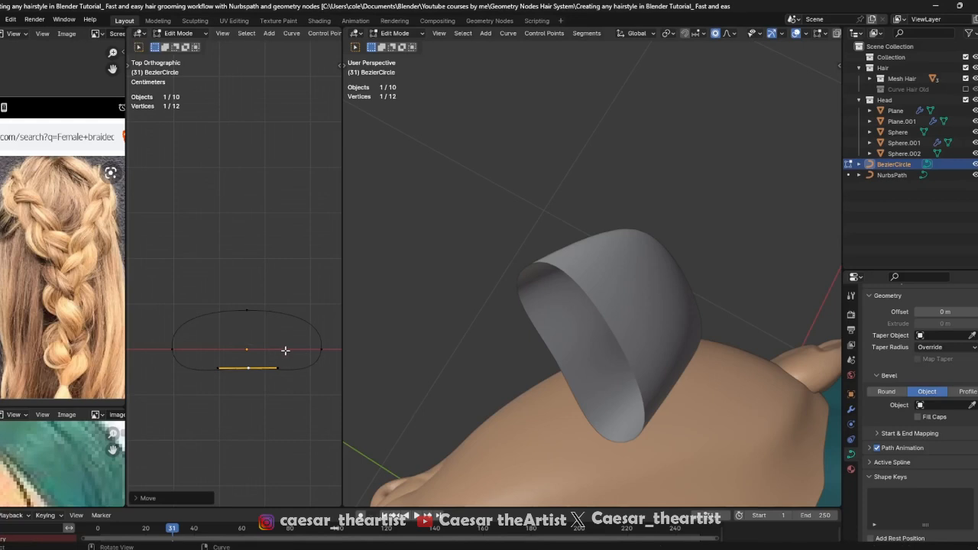
scroll(262, 372, "up", 1)
key("r")
right_click(297, 385)
key("g")
right_click(298, 383)
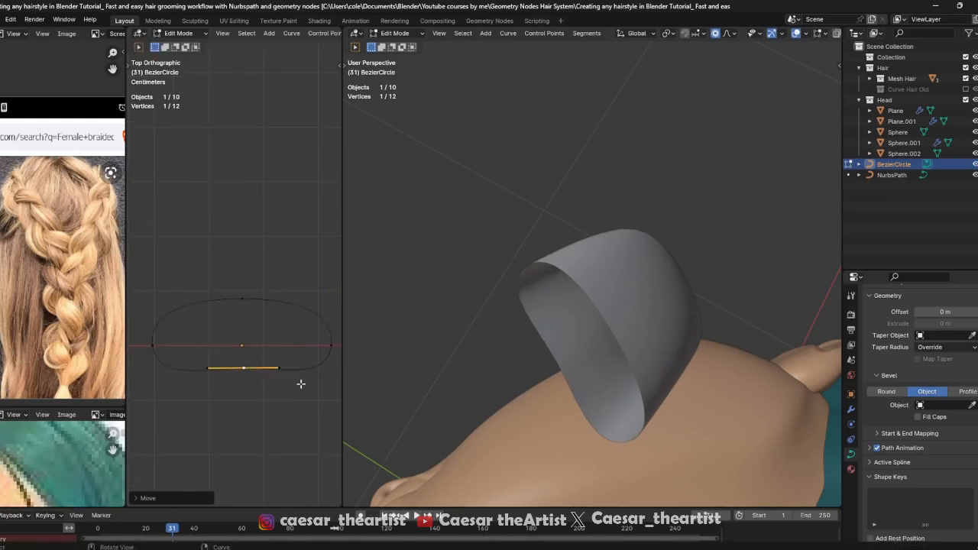
Set the handle type of all the Bezier circle's control points to Free
key("v")
key("a")
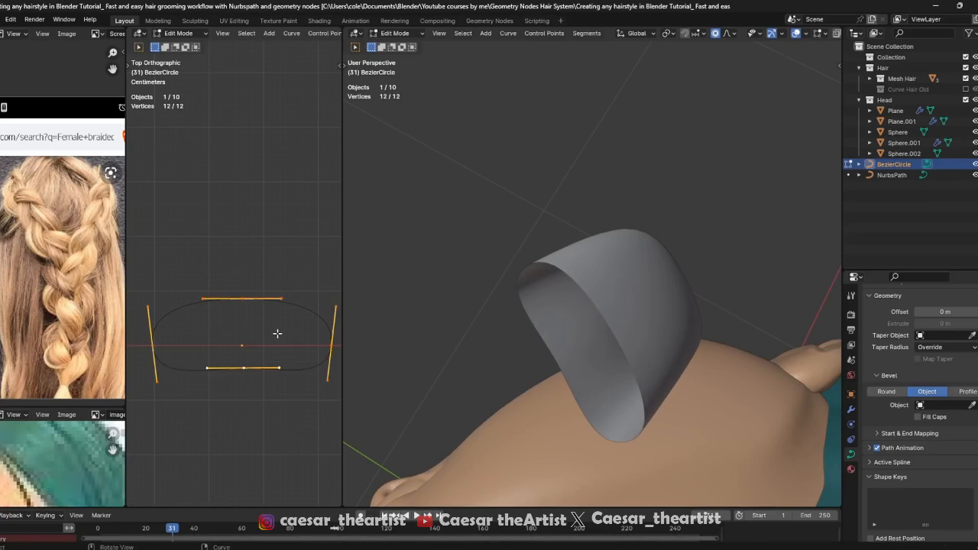
key("v")
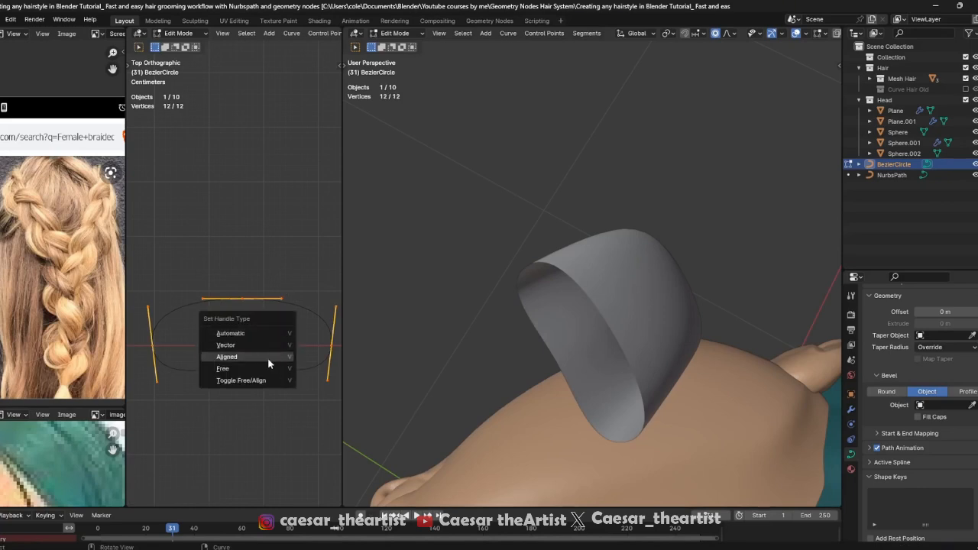
left_click(263, 370)
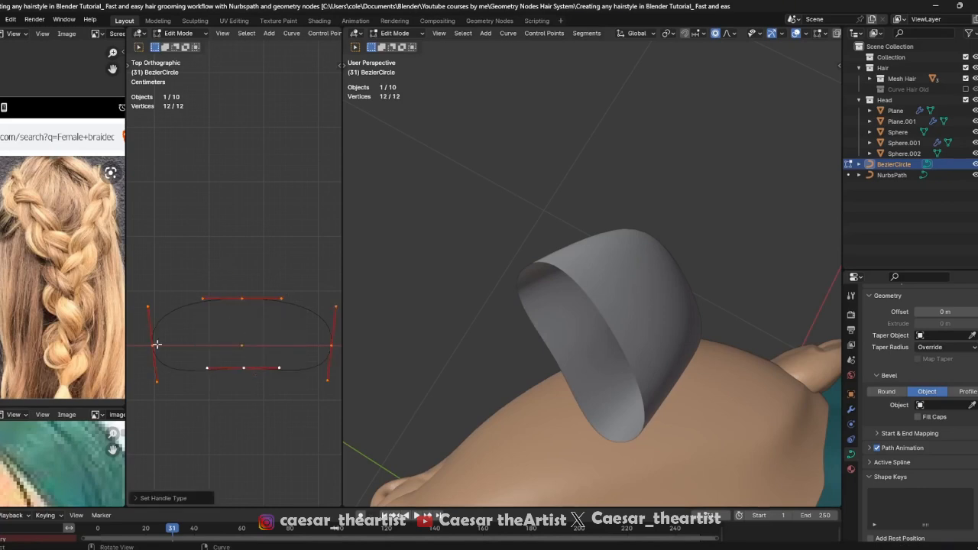
Pull the handles of the Bezier circle's lower control point down to form a notch in the profile's underside
left_click(221, 381)
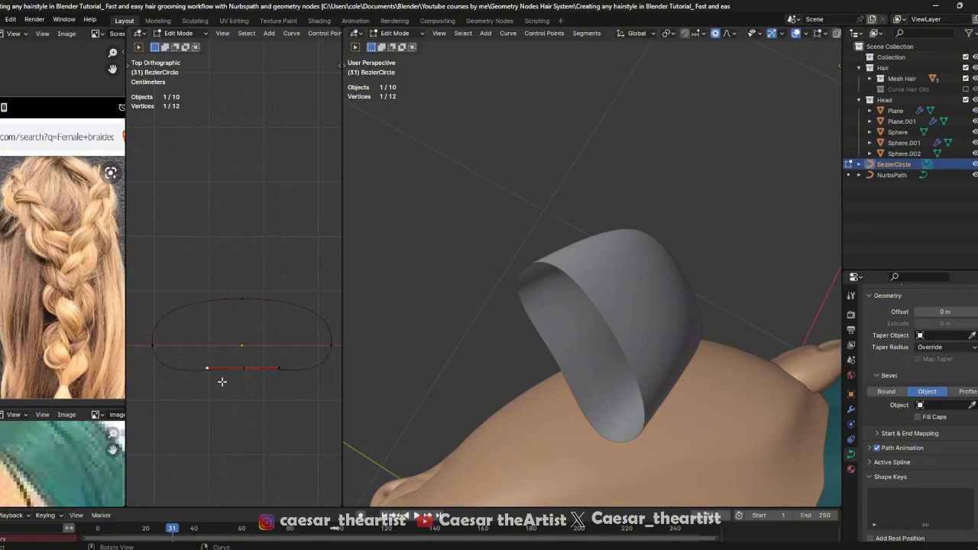
key("g")
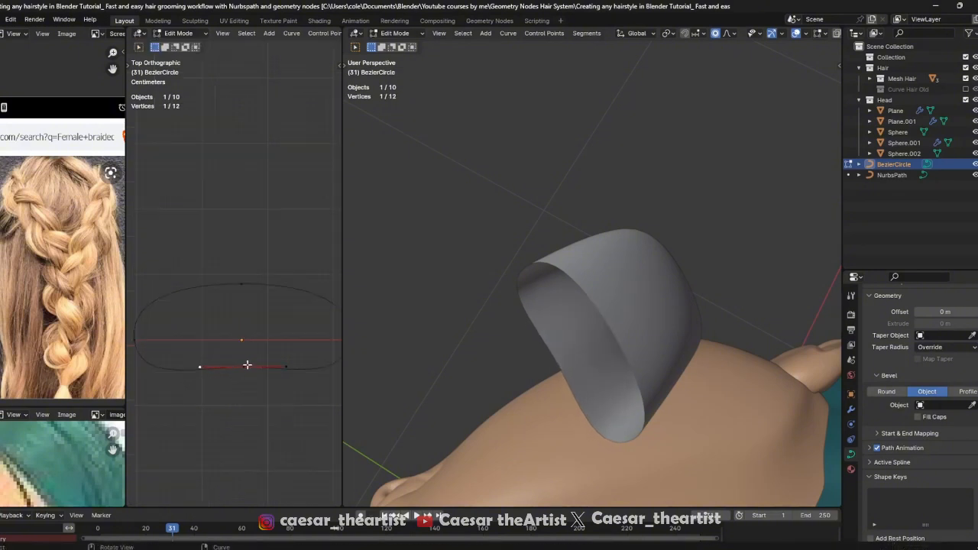
scroll(245, 352, "up", 3)
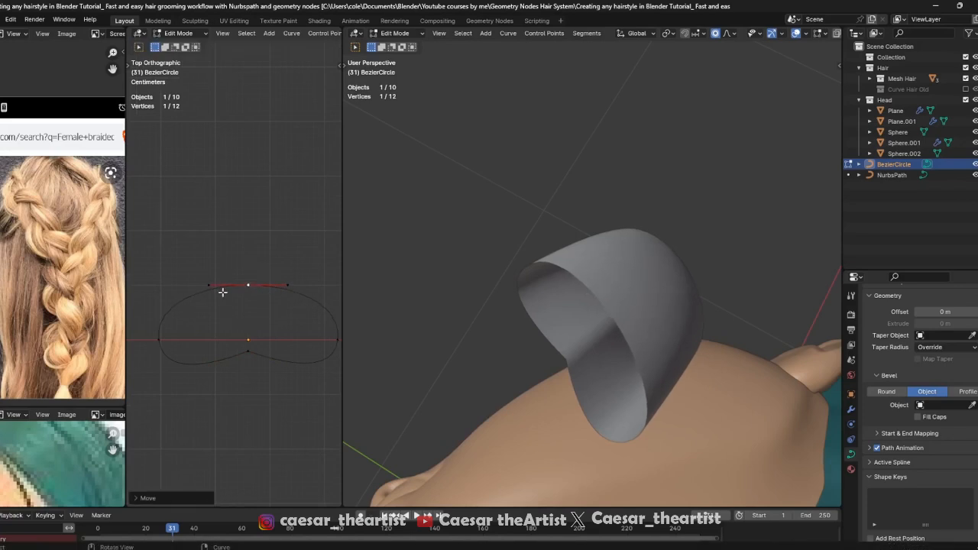
Lower the handles of the Bezier circle's upper control point to give the profile a peaked top
left_click(207, 309)
left_click(294, 284)
key("g")
left_click(301, 302)
middle_click_drag(301, 303, 288, 304)
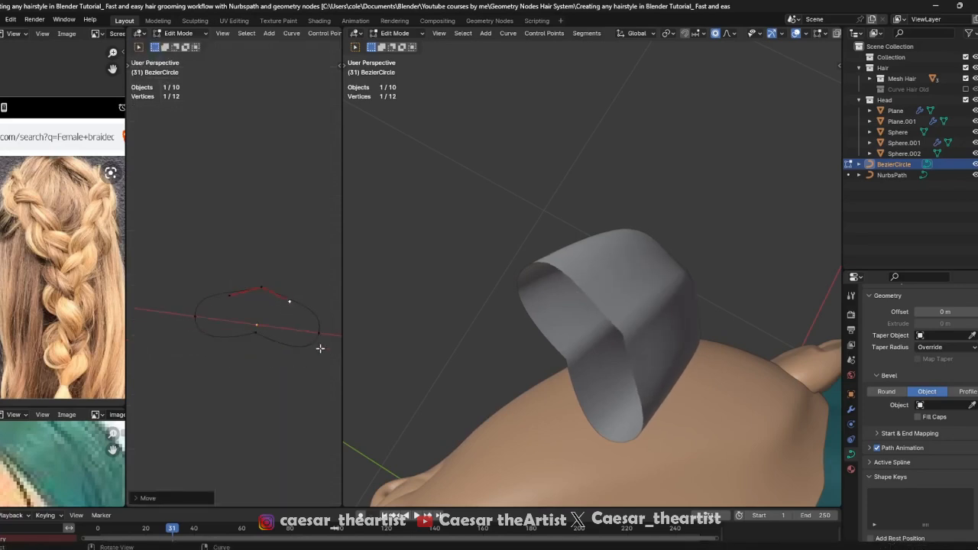
Scale the Bezier circle's two side control points along Y to about 0.57 in top view
left_click(317, 334)
key("grave")
left_click(257, 289)
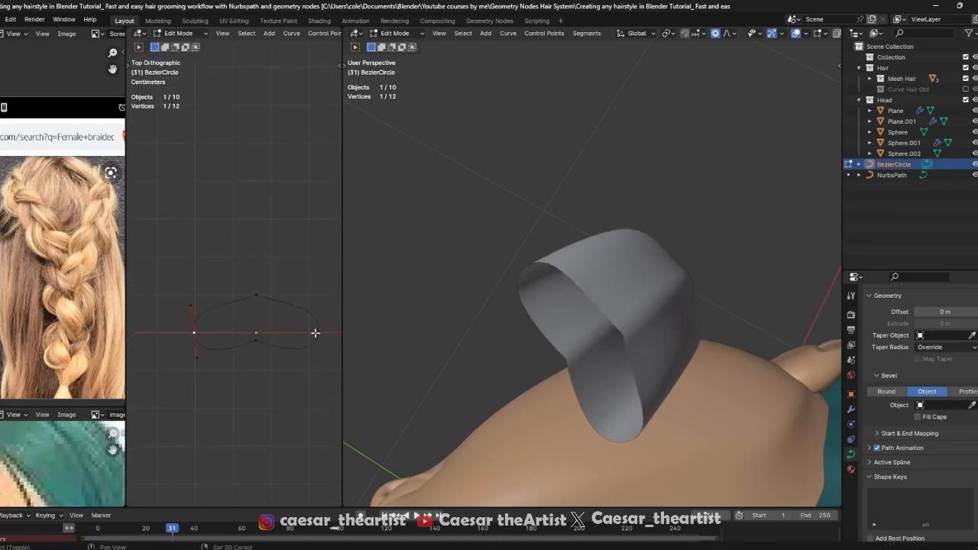
key("s")
key("y")
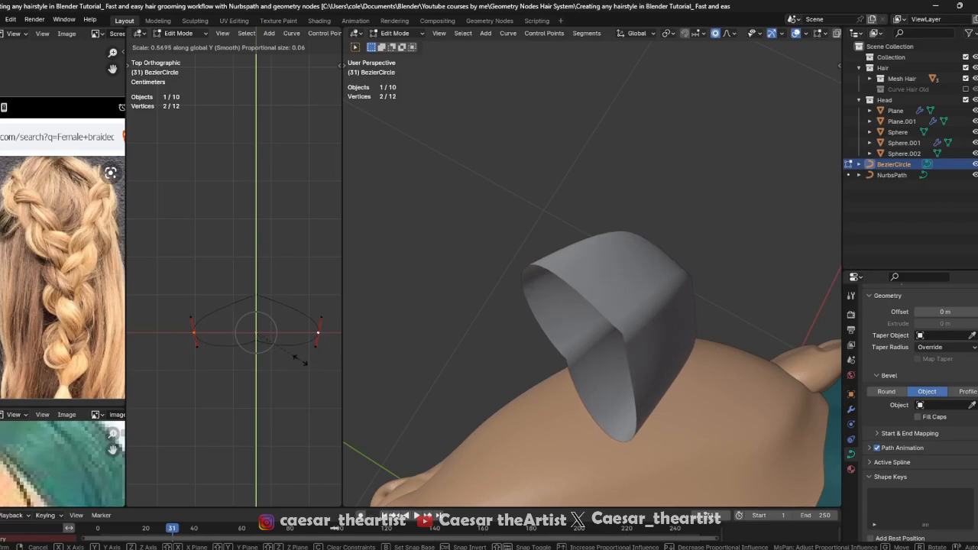
left_click(301, 361)
Raise both handles of the upper control point to round the top of the profile
scroll(297, 300, "up", 1)
left_click(259, 298)
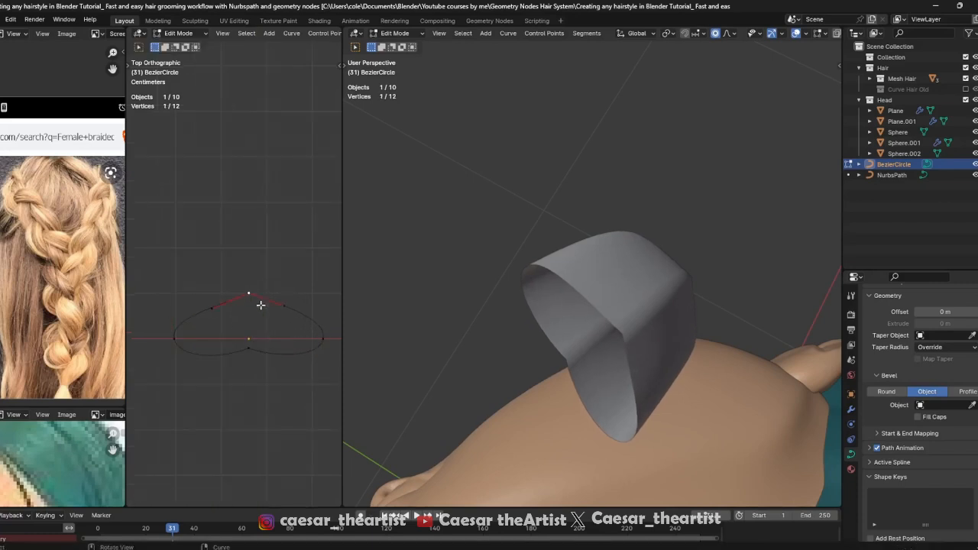
left_click(206, 311)
key("g")
left_click(202, 293)
left_click(272, 304)
key("g")
left_click(274, 293)
scroll(262, 296, "down", 1)
scroll(263, 295, "down", 2)
Scale the two side control points slightly down along Y and check the strand's open end
key("Tab")
key("Tab")
key("Tab")
left_click(209, 338)
key("Tab")
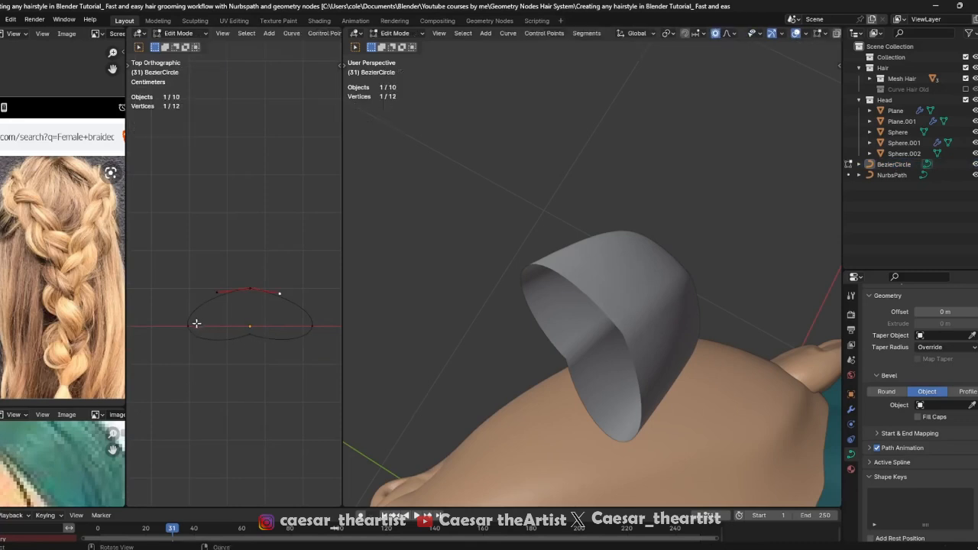
left_click(317, 334, "shift")
scroll(317, 336, "down", 2)
key("s")
key("y")
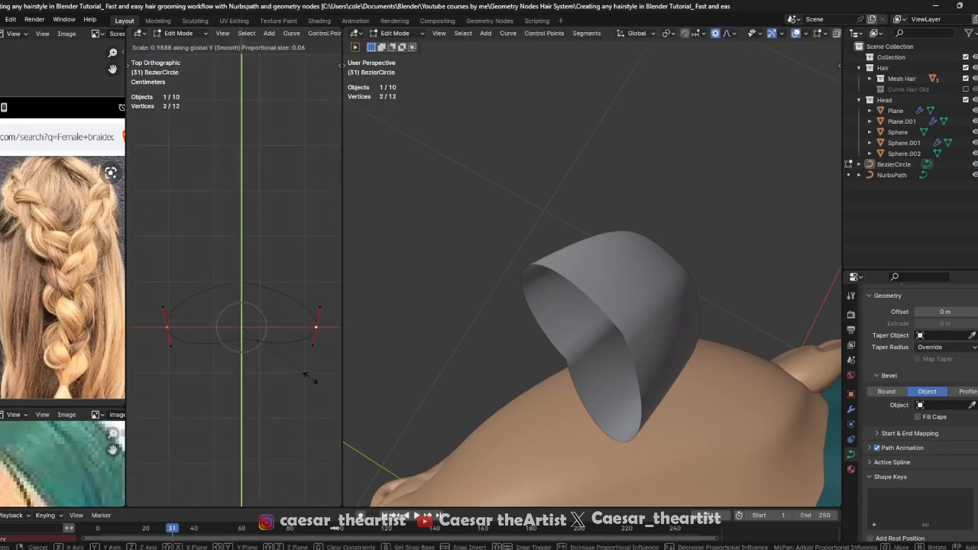
left_click(310, 365)
key("Tab")
middle_click_drag(570, 318, 636, 327)
key("Tab")
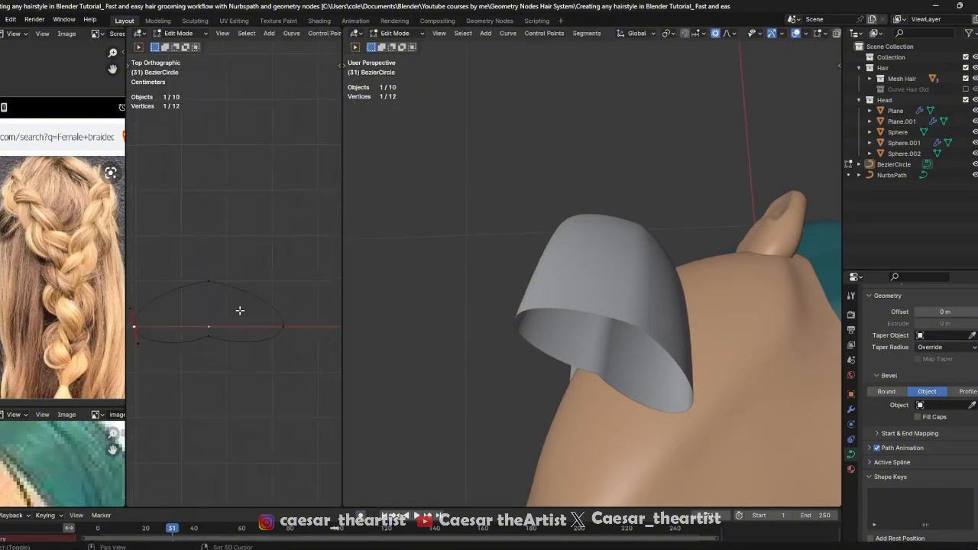
Subdivide all segments of the Bezier circle once
scroll(633, 334, "down", 4)
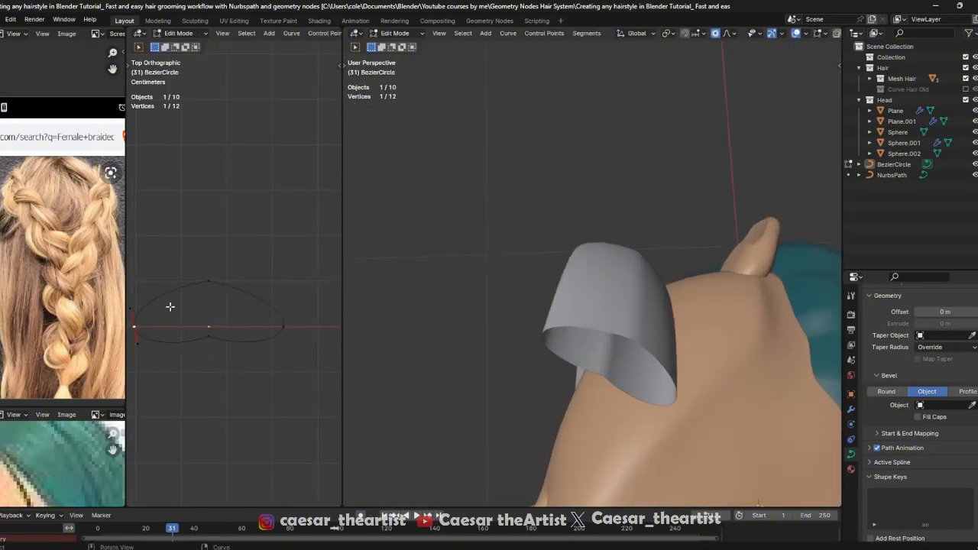
right_click(302, 264)
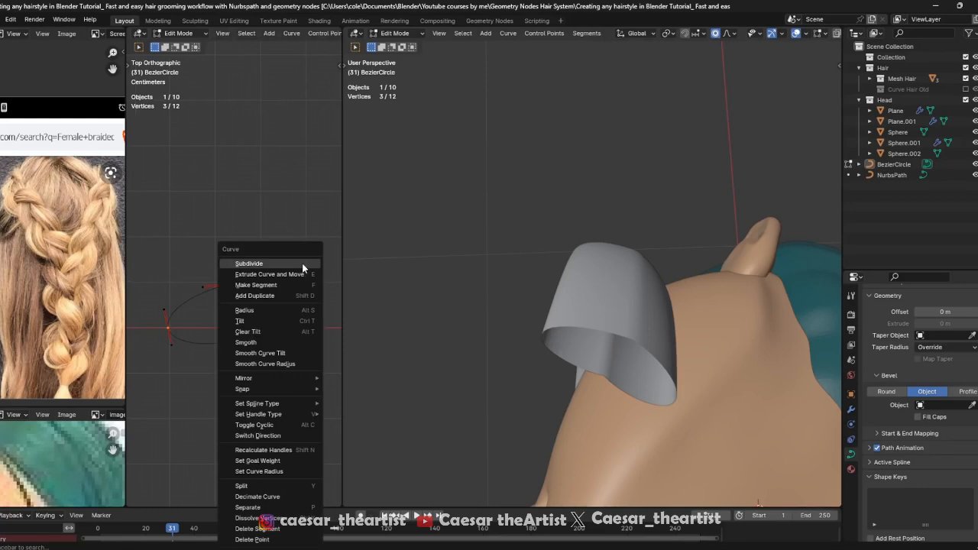
left_click(303, 263)
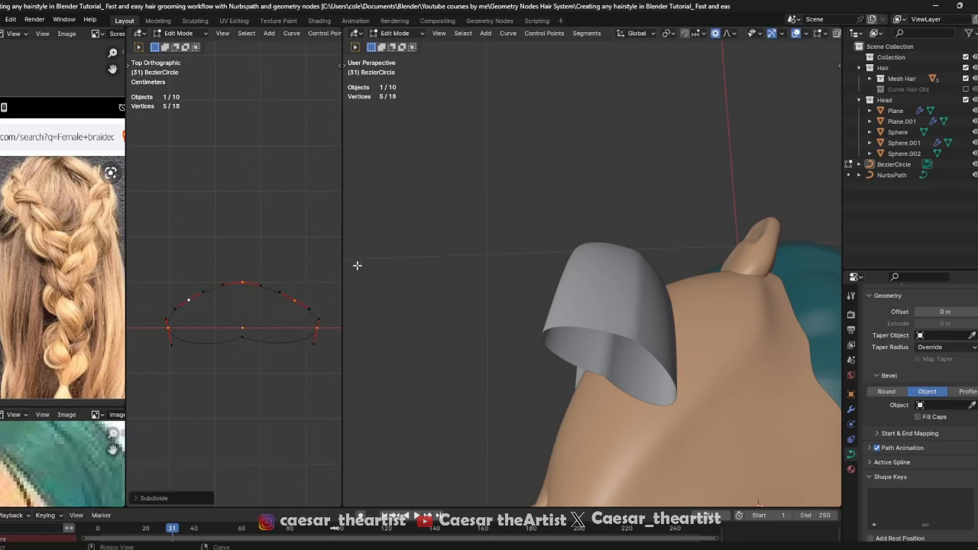
left_click_drag(325, 360, 124, 242)
right_click(243, 244)
left_click(243, 245)
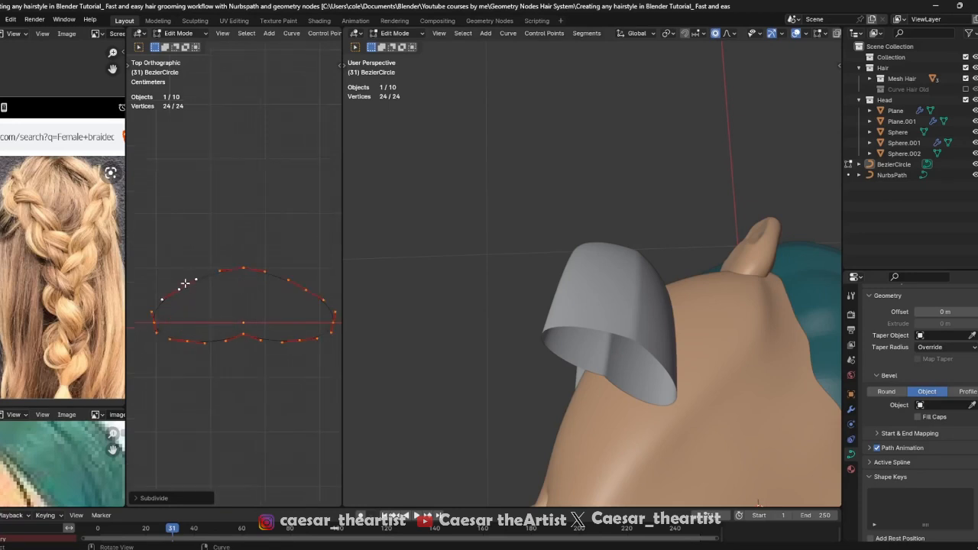
Move the new upper-left control point of the profile inward and angle its handles to form a groove along the strand
key("g")
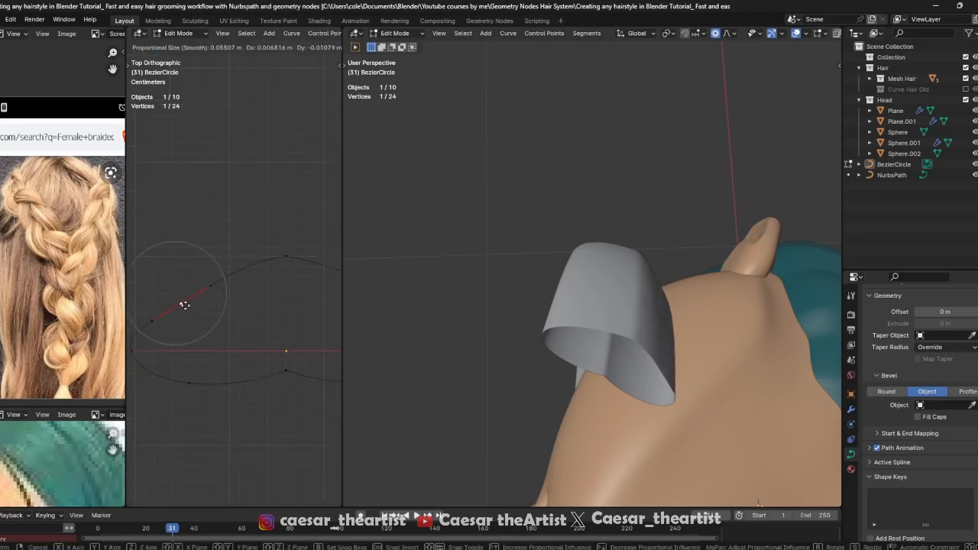
left_click(154, 298)
middle_click_drag(530, 341, 527, 375)
middle_click_drag(527, 374, 575, 320, "shift")
scroll(589, 238, "up", 4)
scroll(577, 315, "up", 3)
middle_click_drag(582, 199, 591, 375, "shift")
scroll(214, 282, "up", 1)
key("g")
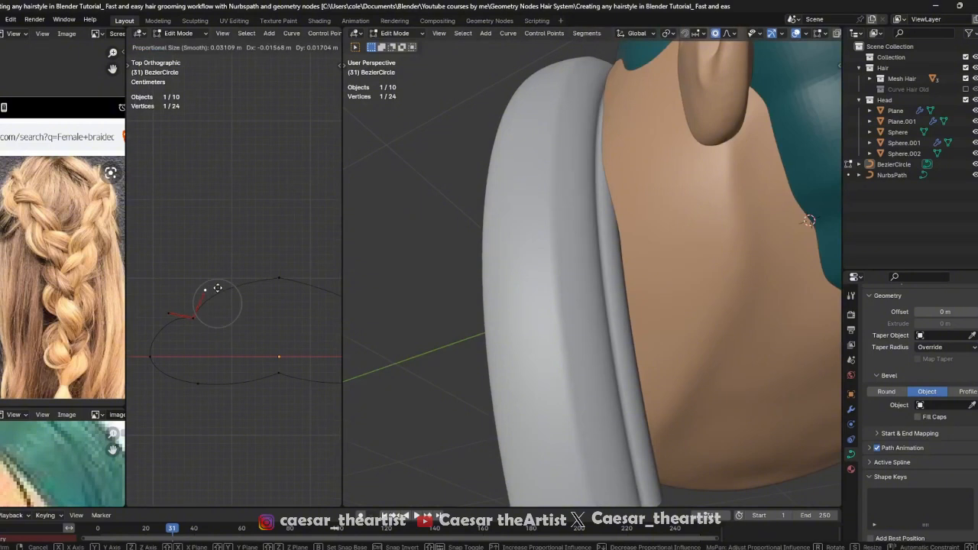
left_click(194, 323)
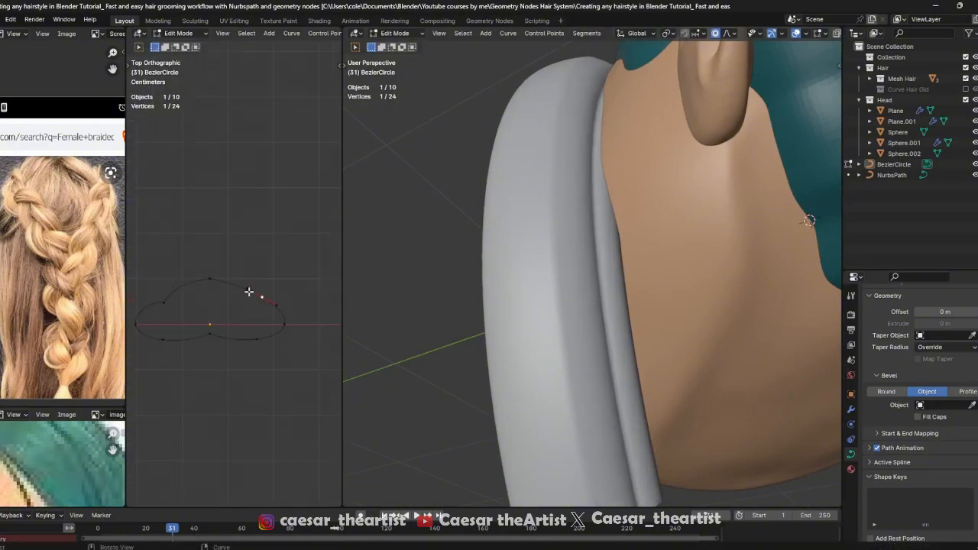
Move the profile's upper-right control point inward and angle its handles outward to form a matching groove
key("g")
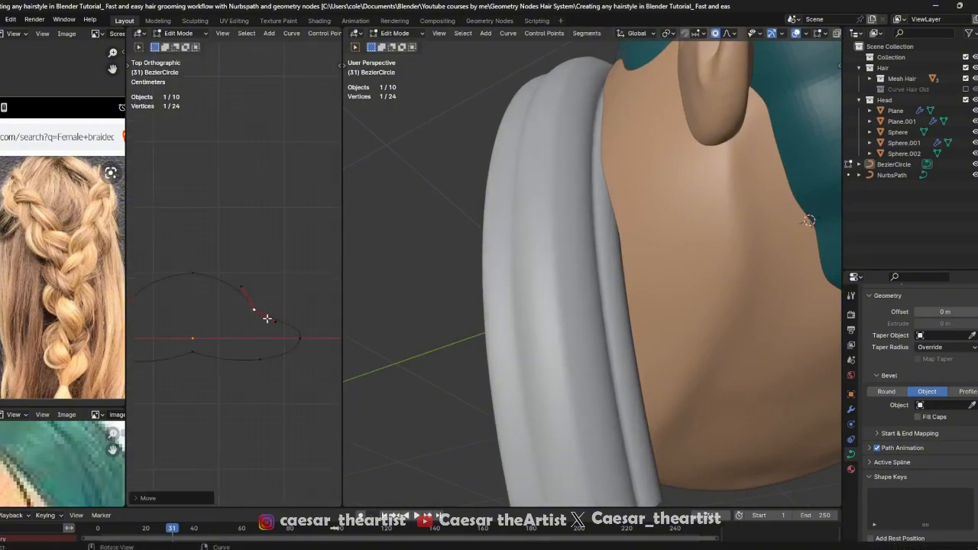
left_click(285, 296)
key("g")
left_click(260, 279)
left_click(254, 308)
key("g")
left_click(261, 301)
scroll(561, 272, "down", 5)
middle_click_drag(562, 272, 280, 271)
key("g")
right_click(218, 289)
Select the five control points along the profile's upper half and subdivide the segments between them
scroll(217, 292, "down", 2)
left_click_drag(330, 350, 158, 266)
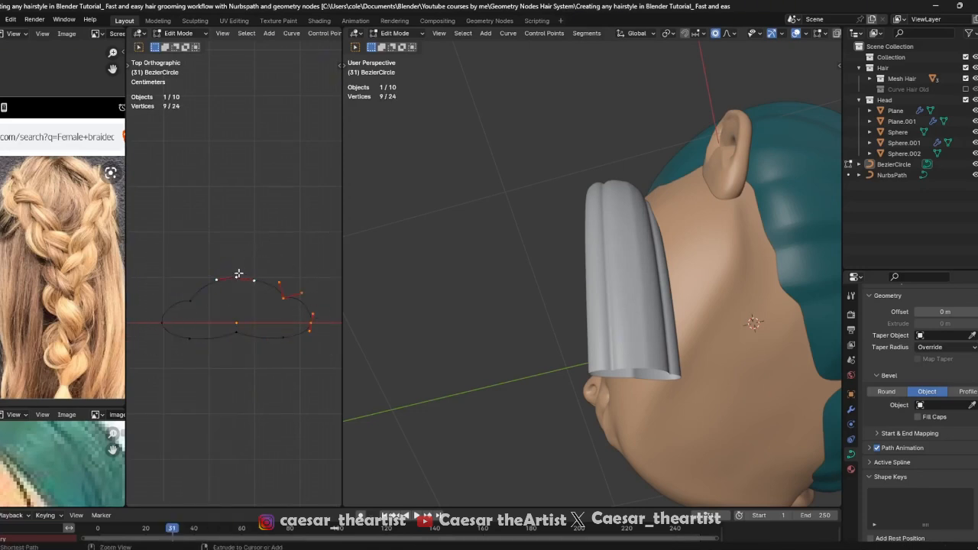
right_click(293, 256)
left_click(292, 260)
scroll(206, 308, "up", 1)
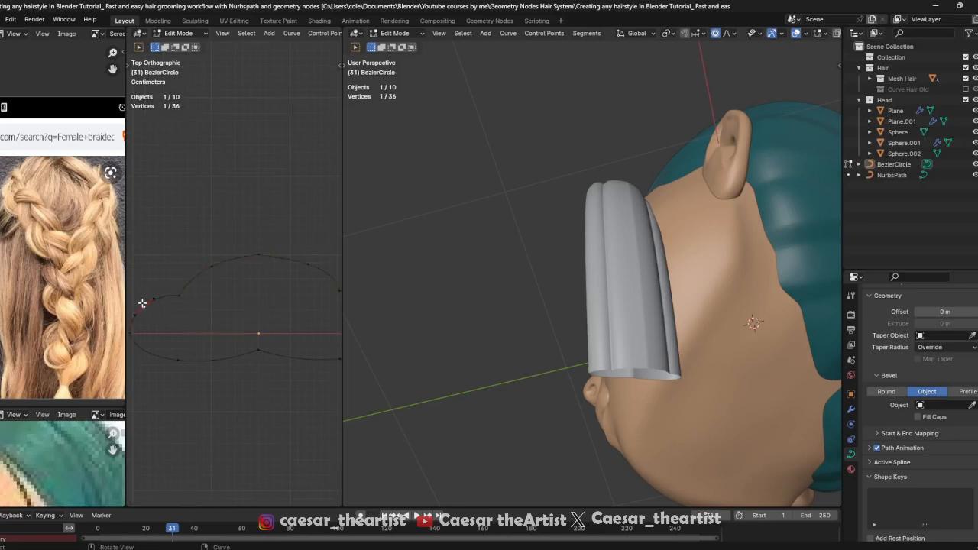
Move the new control point near the profile's left end inward and adjust its handle to form a small groove
key("g")
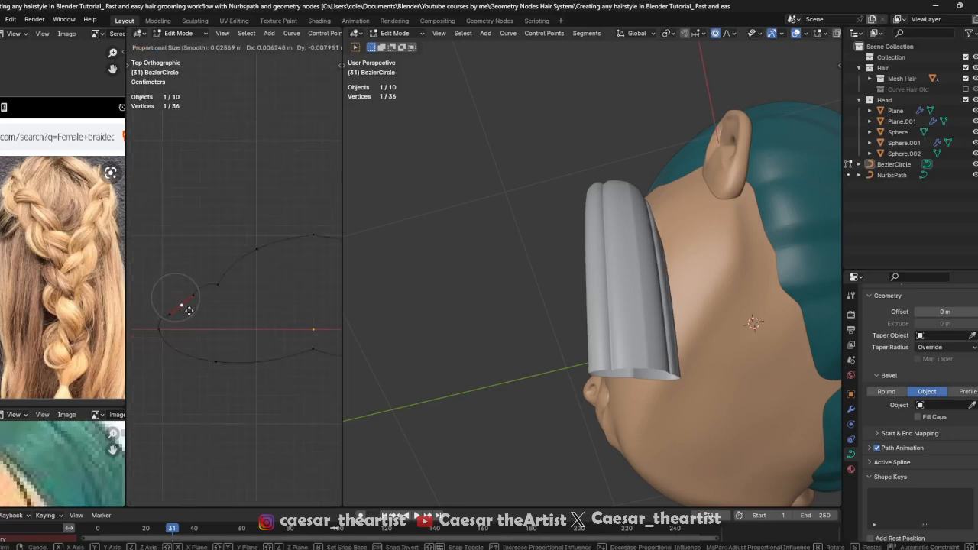
left_click(186, 299)
left_click(163, 303)
scroll(163, 304, "up", 2)
key("g")
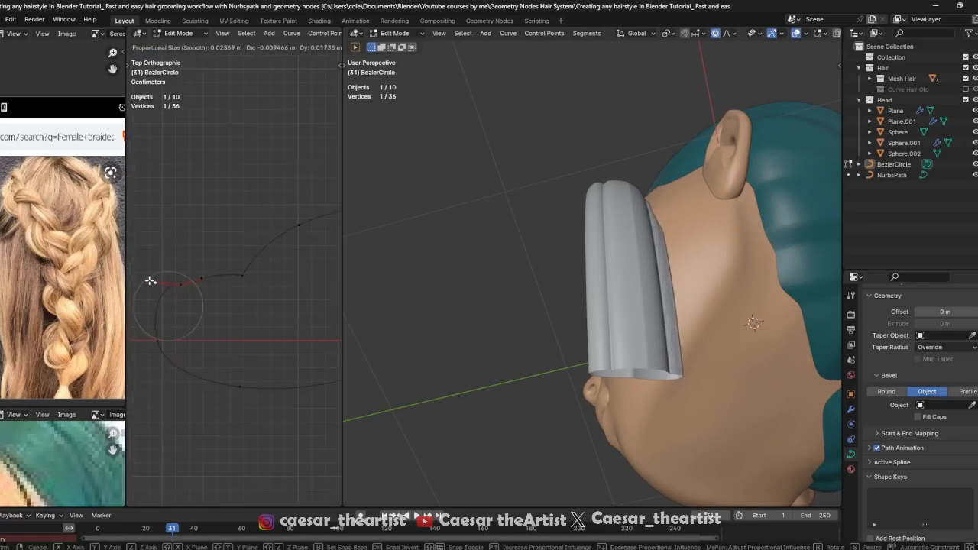
left_click(150, 282)
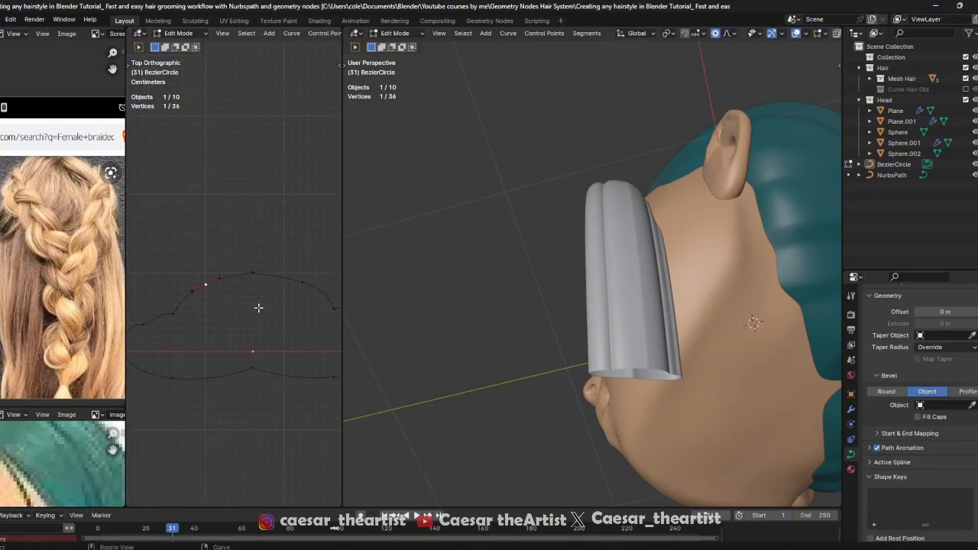
Shape a shallow groove with the new control point left of the profile's crest and nudge the crest point
key("g")
left_click(202, 288)
key("g")
left_click(250, 281)
key("g")
left_click(260, 269)
key("g")
left_click(242, 267)
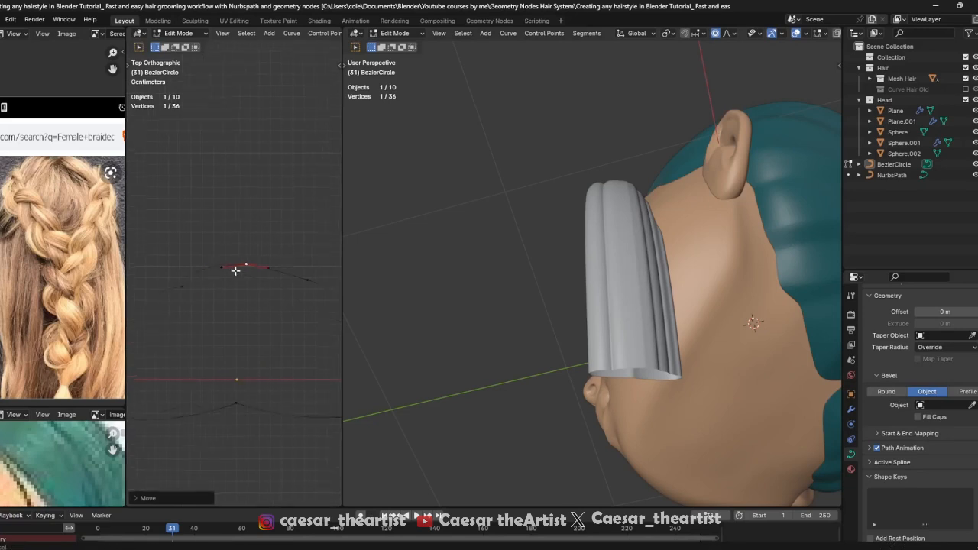
Adjust the new control point near the profile's right end and spread its handles to add a small groove
left_click(264, 321)
key("g")
right_click(254, 312)
left_click(252, 309)
key("g")
left_click(257, 296)
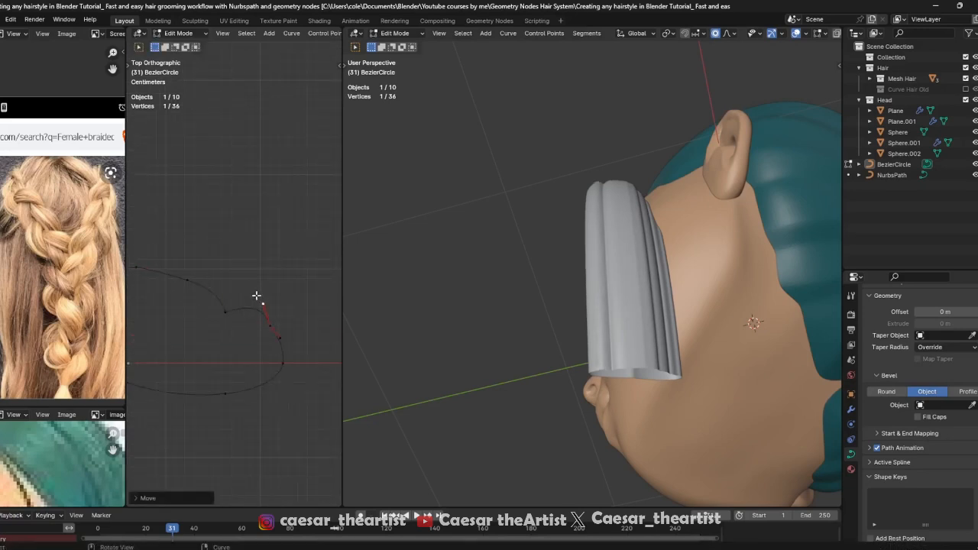
left_click(282, 341)
key("g")
left_click(292, 331)
Move the new control point right of the profile's crest inward and angle its handles to form another groove
middle_click_drag(241, 320, 275, 326, "shift")
scroll(569, 331, "down", 2)
middle_click_drag(569, 332, 428, 340)
scroll(539, 362, "up", 2)
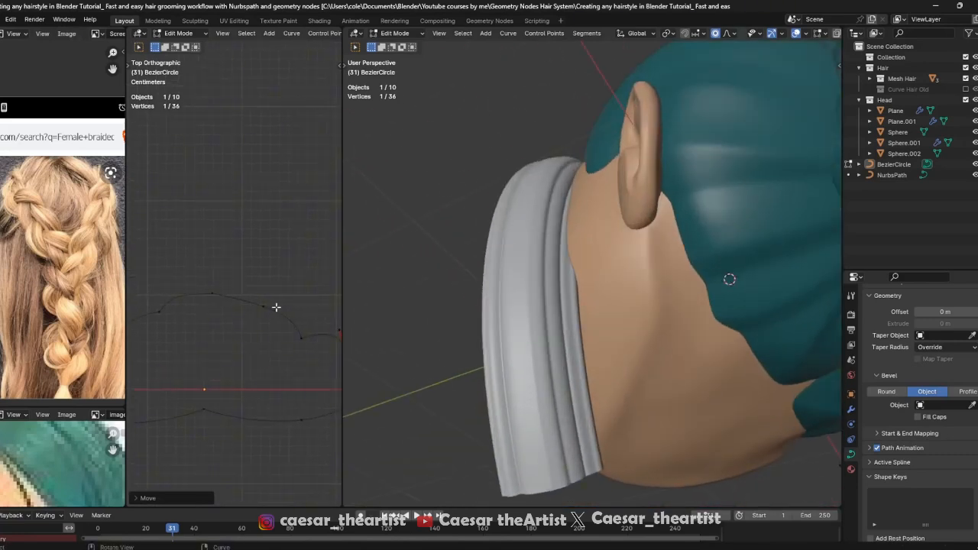
key("g")
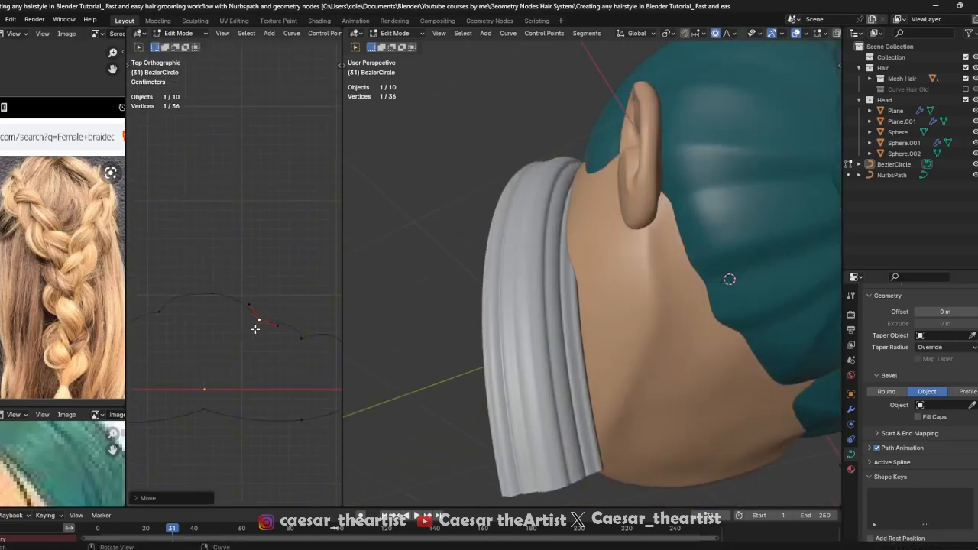
left_click(277, 309)
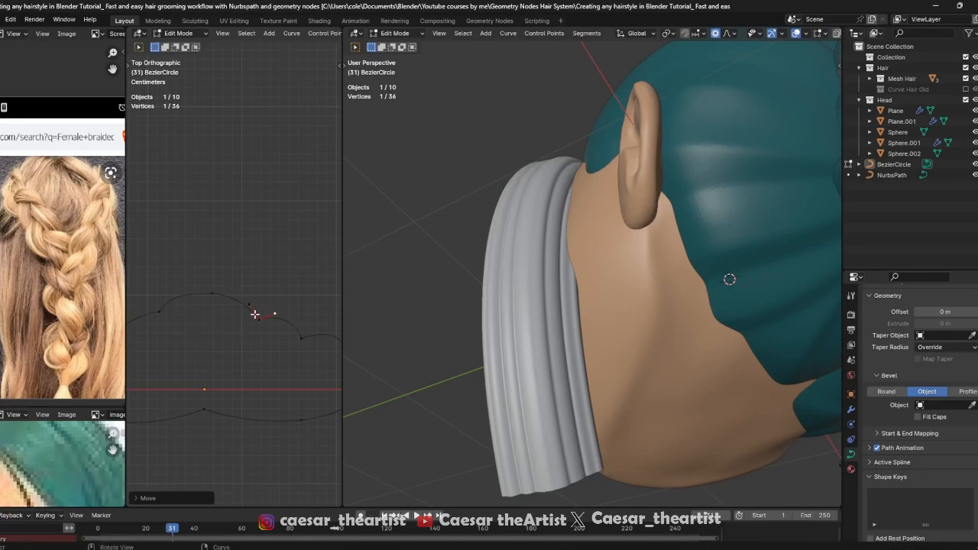
key("g")
left_click(255, 310)
Leave the profile's Edit Mode and inspect the grooved strand around the head
middle_click_drag(466, 319, 620, 327)
key("Tab")
left_click(686, 334)
scroll(686, 334, "down", 4)
middle_click_drag(685, 334, 505, 254)
Tilt all control points of the front NURBS strand by about 58° so it lies along the head
left_click(534, 304)
key("Tab")
key("a")
scroll(524, 222, "up", 3)
scroll(566, 284, "down", 2)
key("KP_1")
middle_click_drag(556, 296, 541, 277)
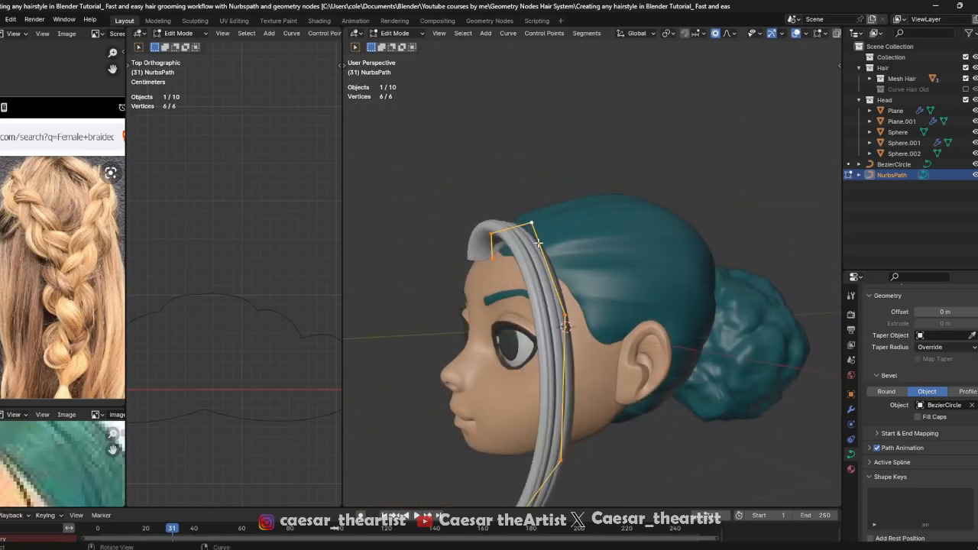
middle_click_drag(546, 273, 613, 281)
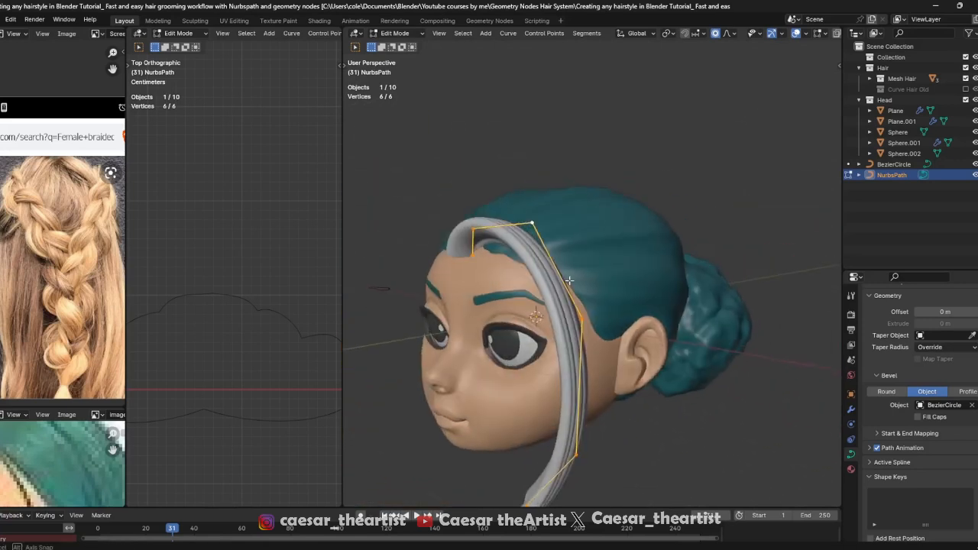
scroll(349, 175, "up", 3)
middle_click_drag(527, 200, 569, 204)
scroll(528, 260, "down", 4)
key("ctrl+t")
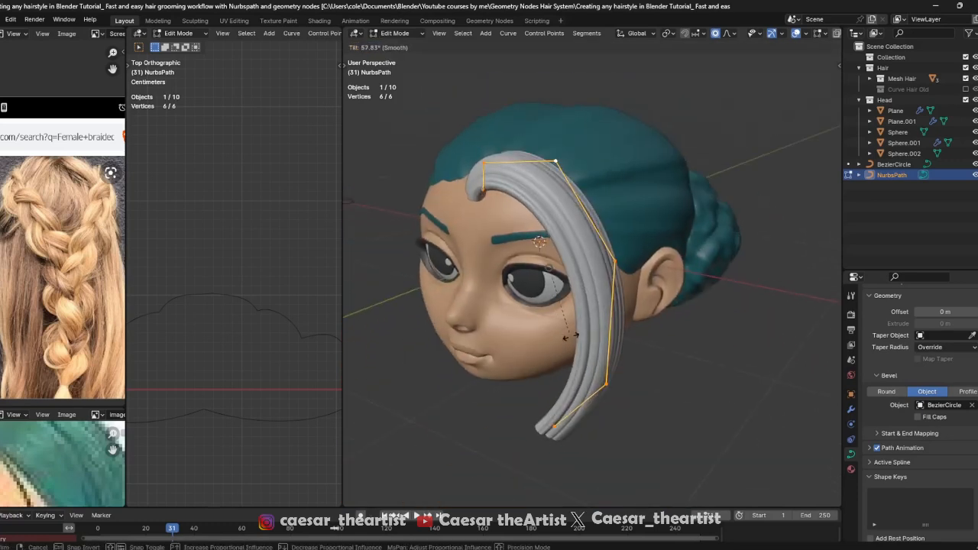
middle_click_drag(556, 356, 589, 346)
Show the head from the front, enlarge the teal-haired face reference image and widen the main 3D viewport beside it
key("KP_1")
scroll(483, 148, "down", 1)
key("alt+z")
key("alt+z")
scroll(79, 371, "down", 2)
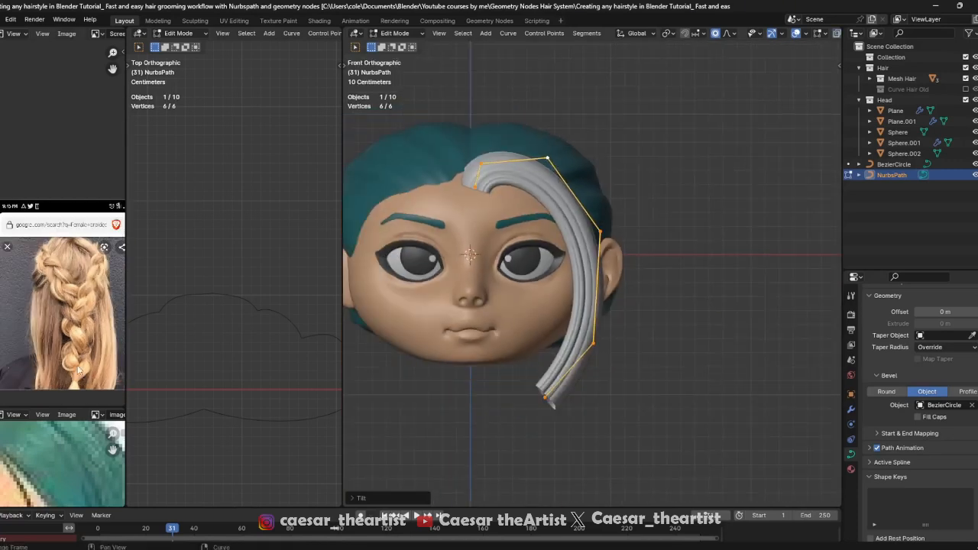
left_click(66, 414)
left_click_drag(35, 408, 199, 152)
left_click_drag(342, 131, 130, 137)
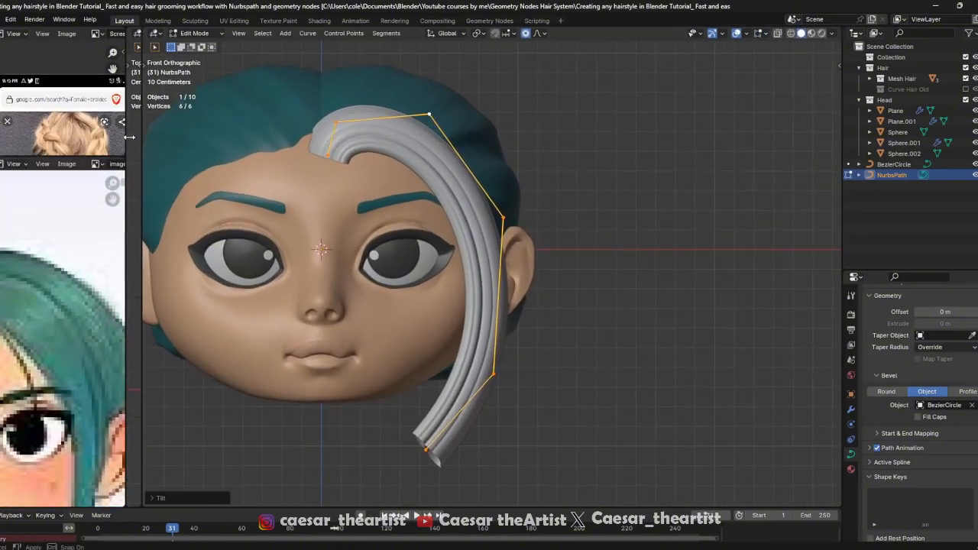
middle_click_drag(375, 220, 535, 246, "shift")
scroll(120, 298, "down", 3)
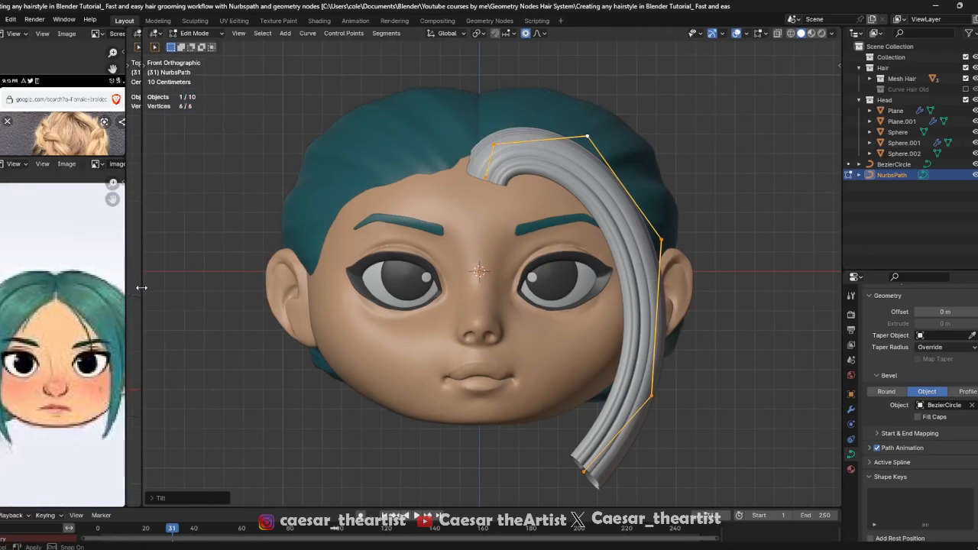
left_click_drag(143, 293, 153, 293)
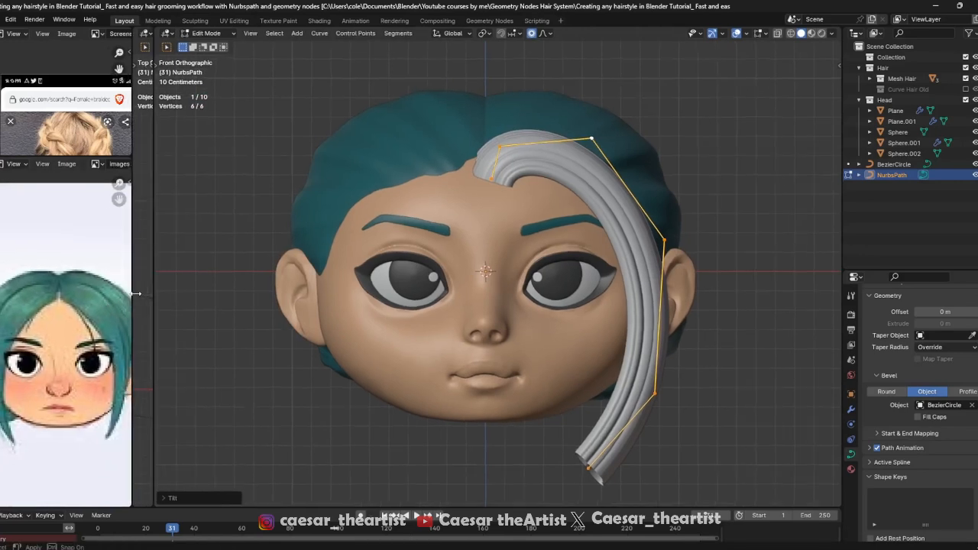
Shrink the radius of the control point at the front strand's lower end to narrow the tip
middle_click_drag(44, 296, 28, 294)
scroll(566, 283, "down", 3)
middle_click_drag(659, 300, 614, 294)
scroll(579, 396, "up", 2)
middle_click_drag(615, 391, 666, 299)
scroll(669, 324, "up", 2)
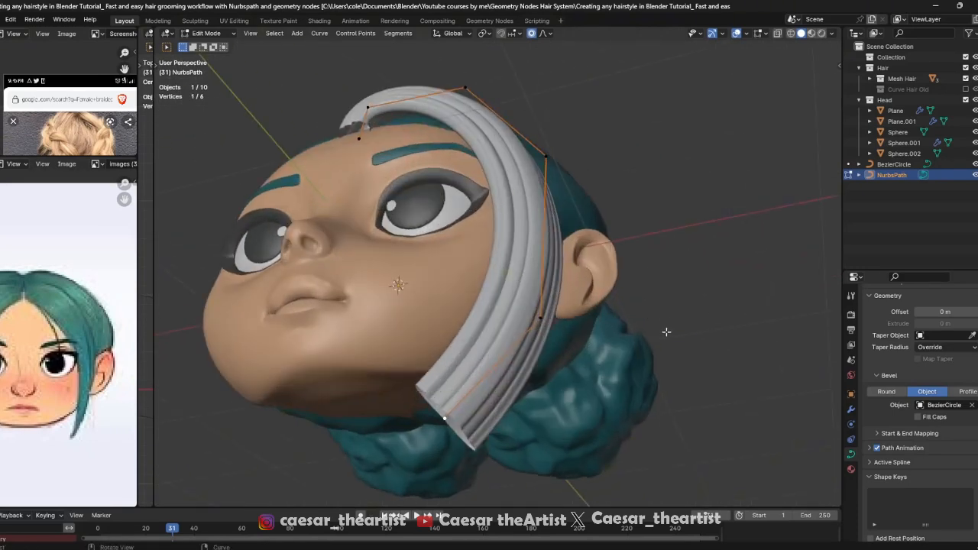
key("alt+s")
left_click(444, 418)
Enable Fill Caps in the strand's bevel settings to close its open ends
scroll(451, 435, "up", 5)
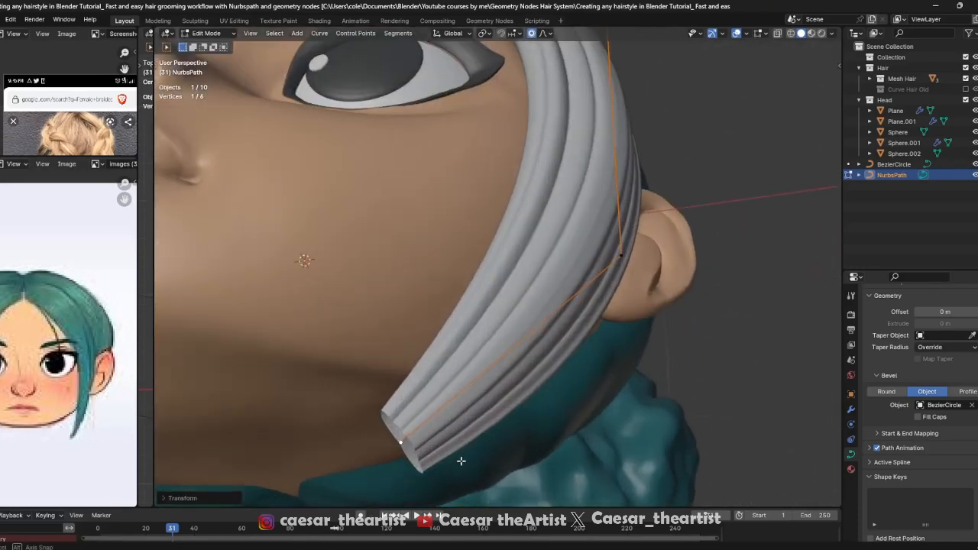
scroll(428, 440, "up", 3)
middle_click_drag(395, 415, 592, 414)
scroll(882, 441, "down", 1)
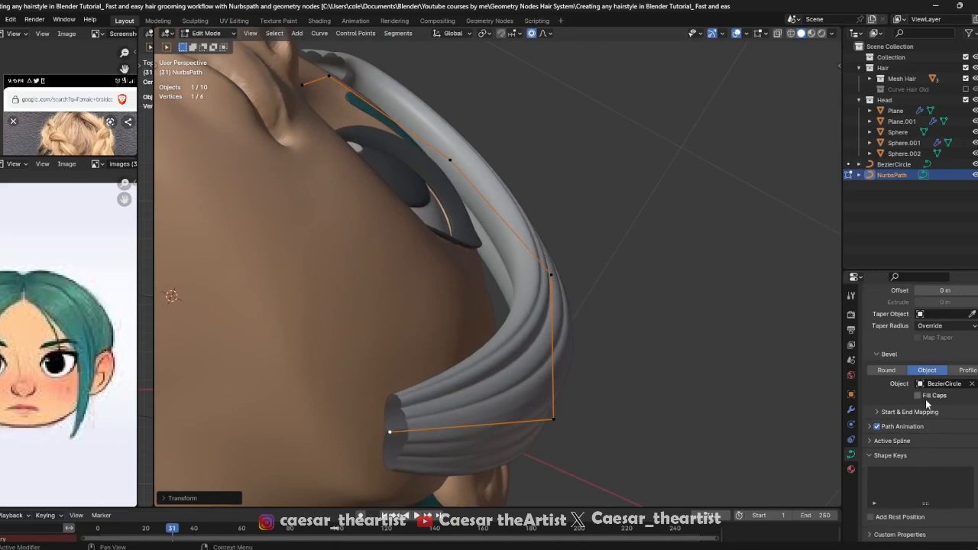
left_click(928, 396)
middle_click_drag(649, 359, 488, 213)
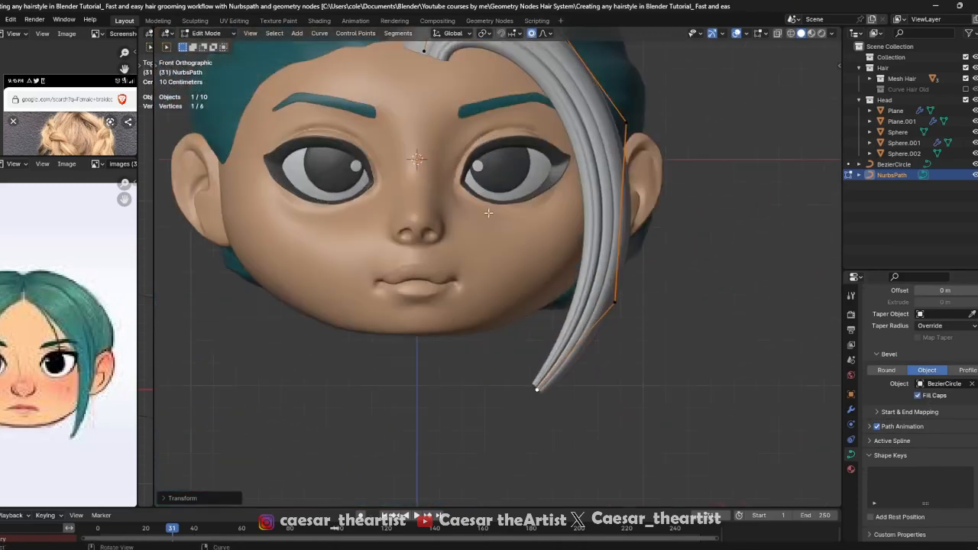
Reposition the lower end of the strand in front view and adjust its radius
middle_click_drag(593, 362, 619, 366)
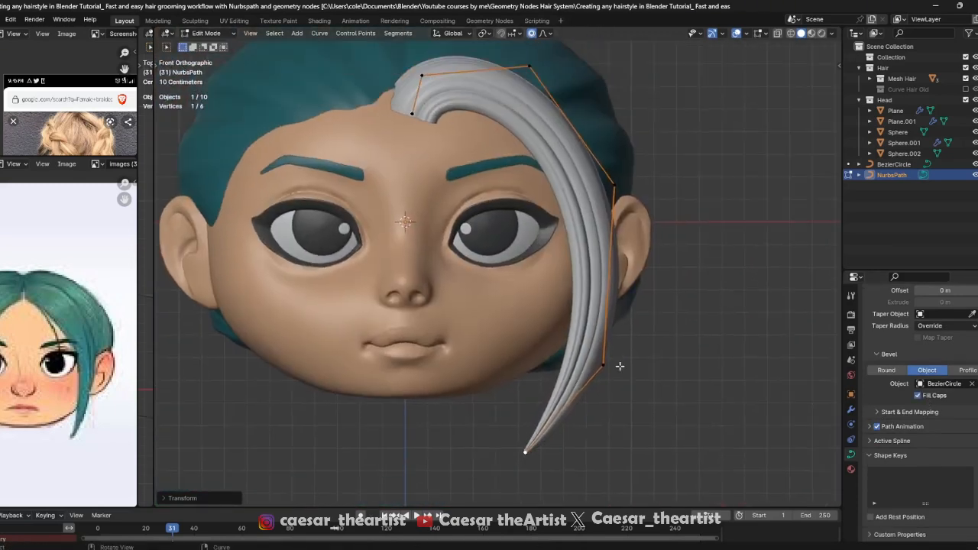
key("g")
left_click(682, 351)
key("alt+s")
left_click(696, 356)
Subdivide the segment between the strand's ear-level and second-lowest control points
middle_click_drag(635, 208, 595, 293, "shift")
left_click(646, 256, "shift")
right_click(677, 259)
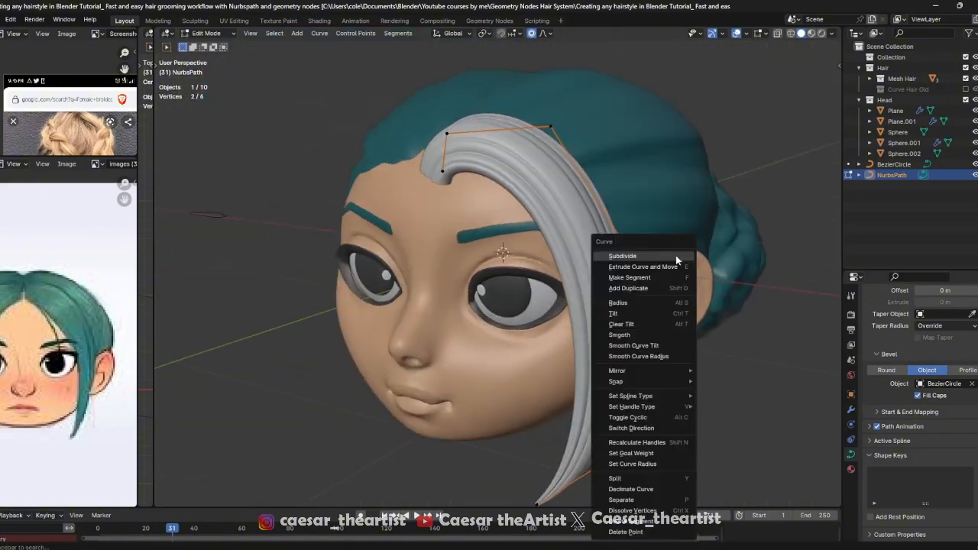
left_click(677, 259)
Move the second-lowest control point just above the strand's tip and adjust its radius for a smoother taper
left_click_drag(714, 418, 567, 468)
key("KP_1")
middle_click_drag(583, 468, 611, 391, "shift")
left_click(609, 397)
key("alt+s")
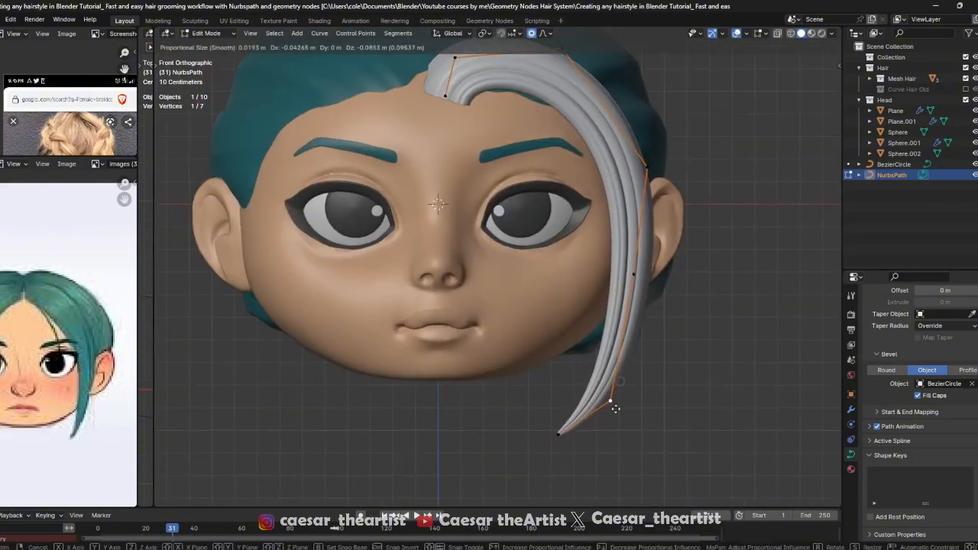
left_click(644, 398)
mouse_move(680, 404)
middle_mouse_down()
mouse_move(640, 384)
mouse_move(679, 391)
middle_mouse_up()
key("g")
left_click(625, 395)
key("alt+s")
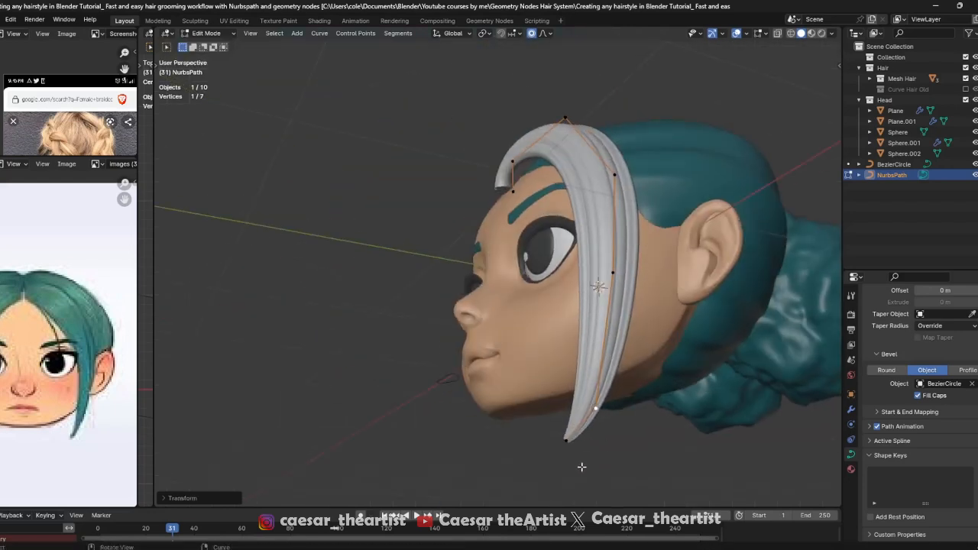
left_click(612, 436)
Reposition the strand's cheek-level, ear-level and crest control points so it curves around the side of the face
key("KP_7")
middle_click_drag(594, 249, 550, 210)
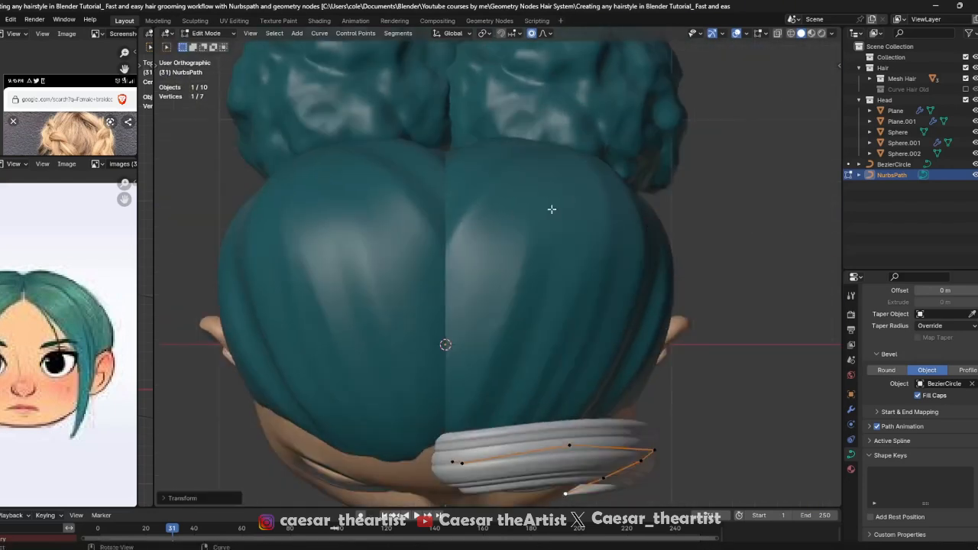
key("KP_1")
middle_click_drag(671, 333, 677, 252)
key("g")
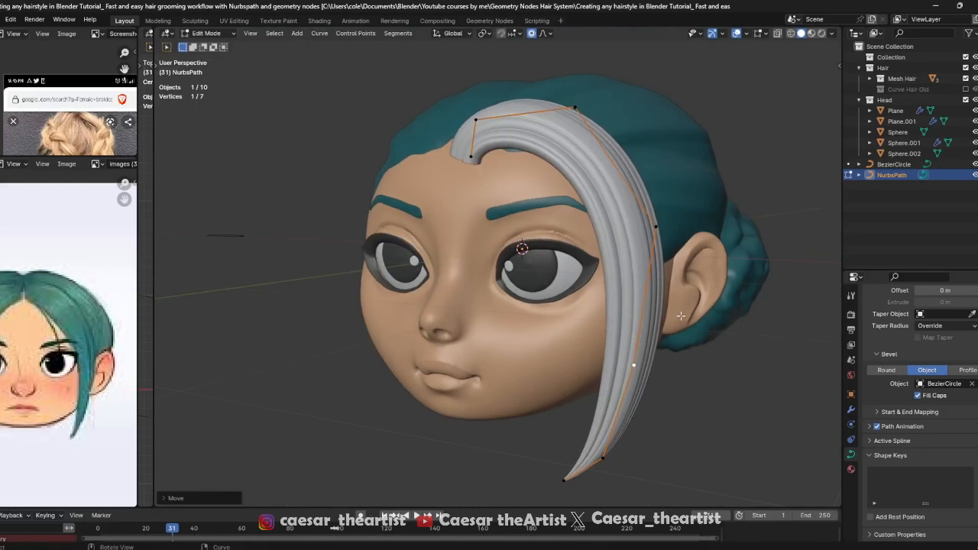
left_click(674, 271)
key("KP_1")
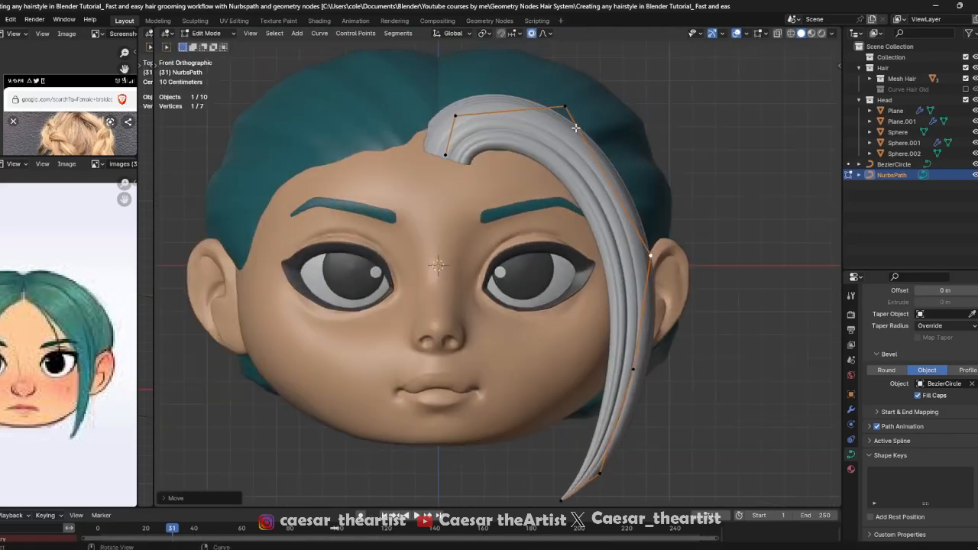
left_click(577, 118)
key("g")
left_click(618, 120)
Shrink the radius of the two root control points at the strand's hairline end
scroll(474, 145, "up", 2)
left_click(447, 151)
middle_click_drag(449, 149, 480, 157)
left_click(451, 106, "shift")
middle_click_drag(455, 108, 501, 132)
key("alt+s")
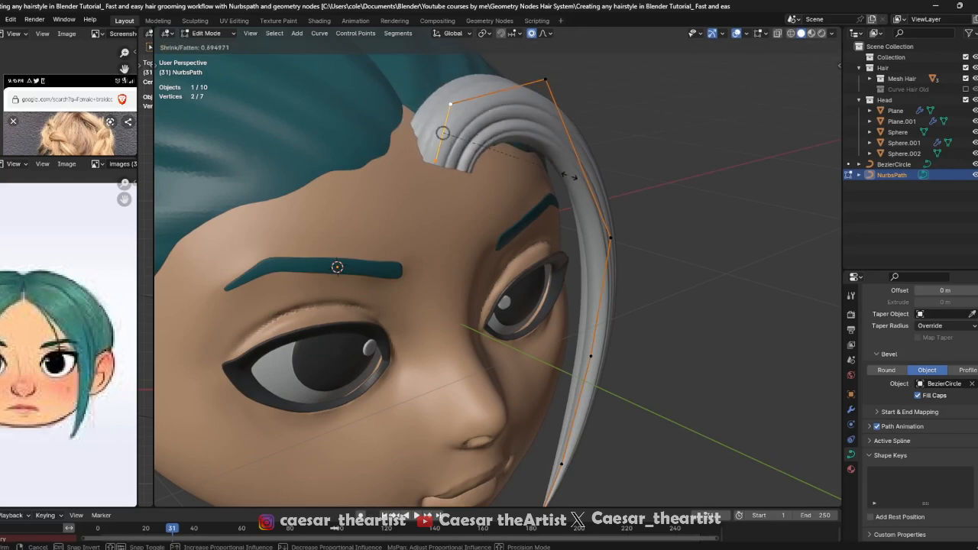
left_click(537, 172)
Rotate and move the two root control points so the strand starts near the centre parting
middle_click_drag(535, 169, 574, 180)
key("r")
left_click(531, 210)
key("g")
left_click(548, 201)
Adjust the position of the second control point above the strand's root at the parting
key("KP_1")
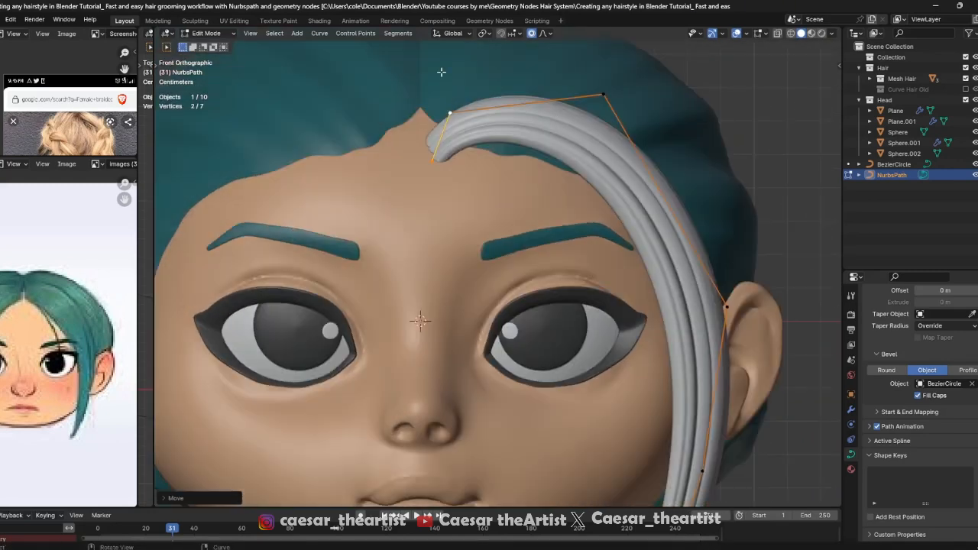
scroll(473, 113, "up", 4)
middle_click_drag(473, 113, 466, 172)
key("g")
right_click(514, 173)
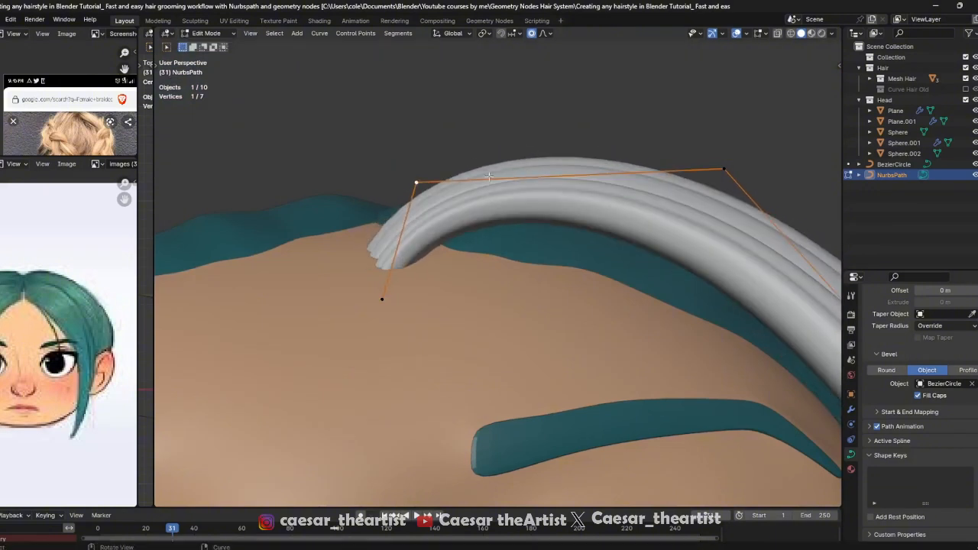
key("g")
left_click(532, 145)
Move the strand's crest control point closer to the head
scroll(532, 145, "down", 3)
middle_click_drag(532, 145, 665, 239)
left_click(627, 156)
key("g")
left_click(592, 213)
Tilt all control points of the strand by about -20° and reposition the whole strand against the head
key("a")
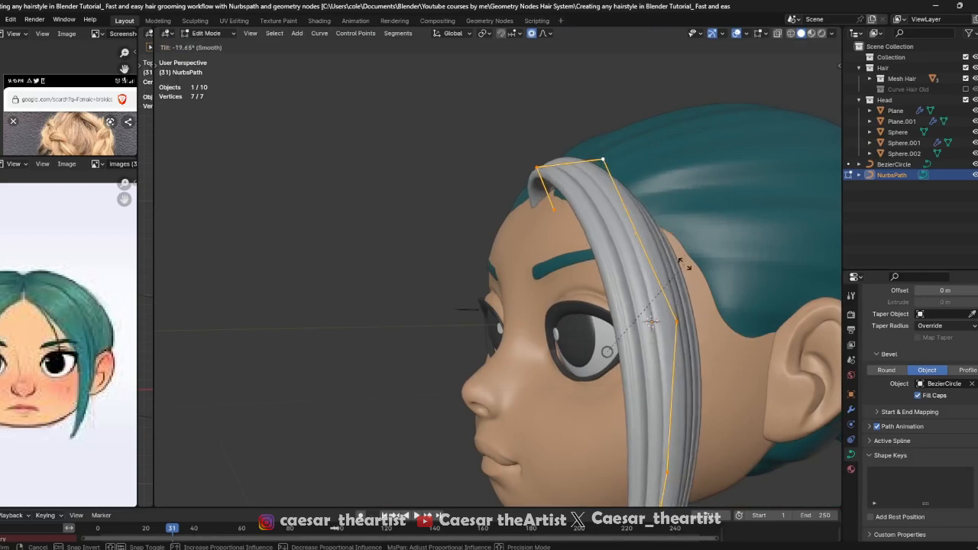
left_click(652, 343)
middle_click_drag(571, 274, 650, 366)
key("g")
left_click(632, 247)
Move the strand's tip control point slightly inward toward the chin in front view
scroll(623, 290, "down", 3)
key("KP_1")
left_click(600, 420)
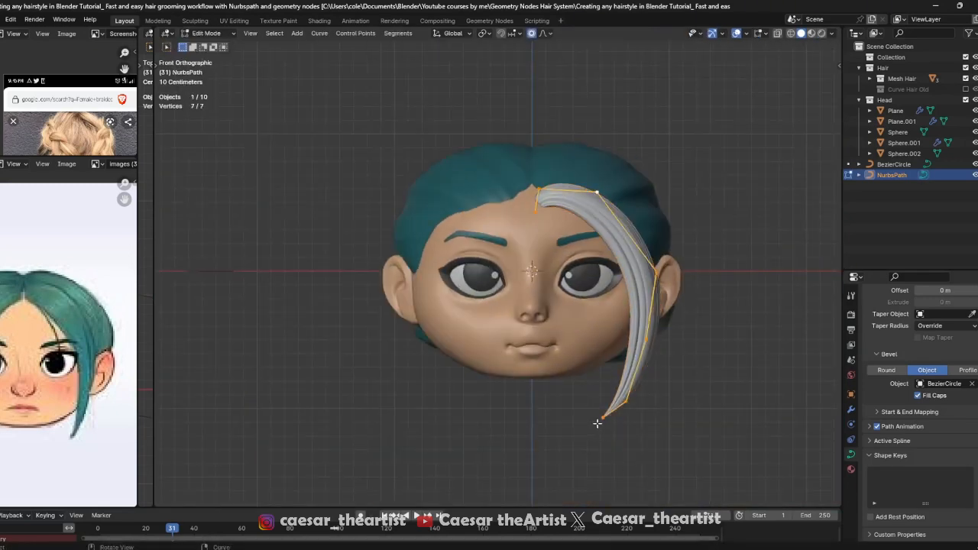
scroll(596, 421, "up", 3)
key("g")
left_click(600, 428)
middle_click_drag(671, 293, 639, 330, "shift")
scroll(639, 330, "down", 1)
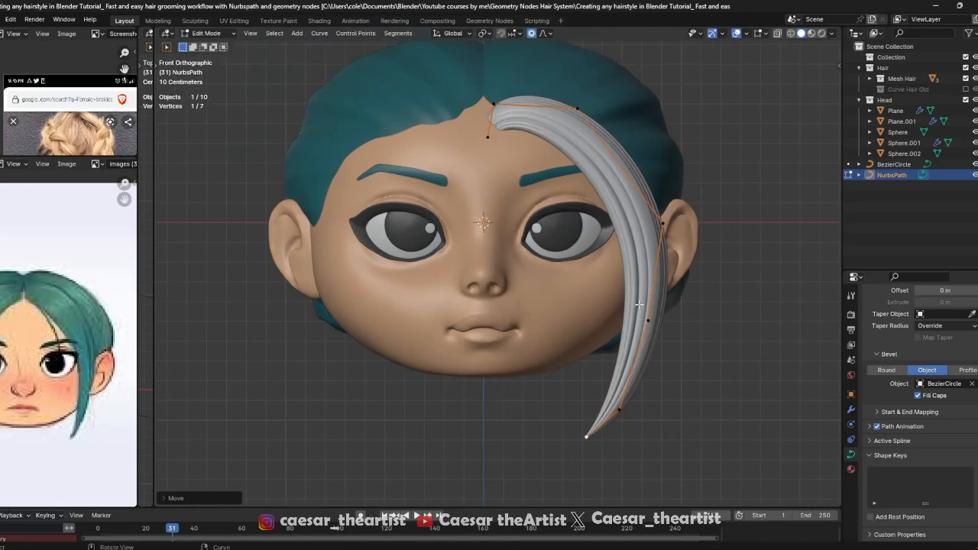
Move the strand's cheek-level and ear-level control points inward so it hugs the face
left_click(648, 321)
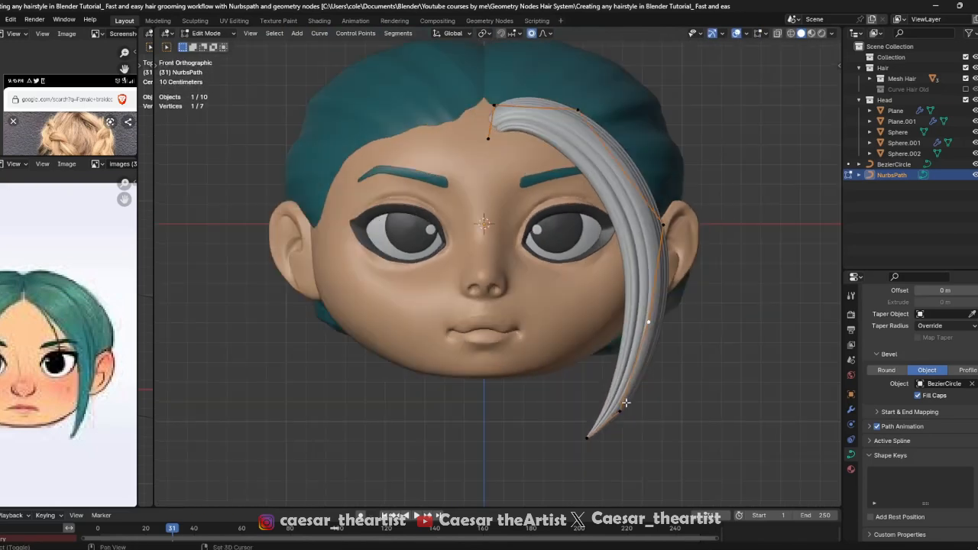
key("g")
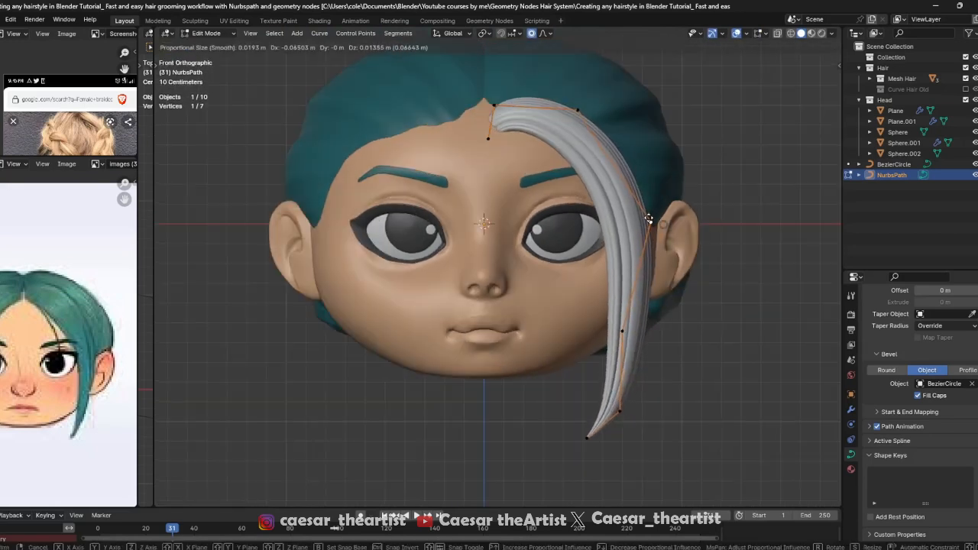
left_click(648, 218)
middle_click_drag(679, 216, 641, 212)
key("grave")
left_click(582, 175)
Reposition the strand's lower cheek control point and leave Edit Mode
left_click(635, 341)
key("g")
left_click(625, 398)
key("Tab")
scroll(611, 336, "down", 4)
mouse_move(584, 256)
middle_mouse_down()
mouse_move(489, 265)
mouse_move(590, 258)
mouse_move(565, 259)
middle_mouse_up()
Add a Mirror modifier on the X axis to the strand and turn off Merge
left_click(851, 411)
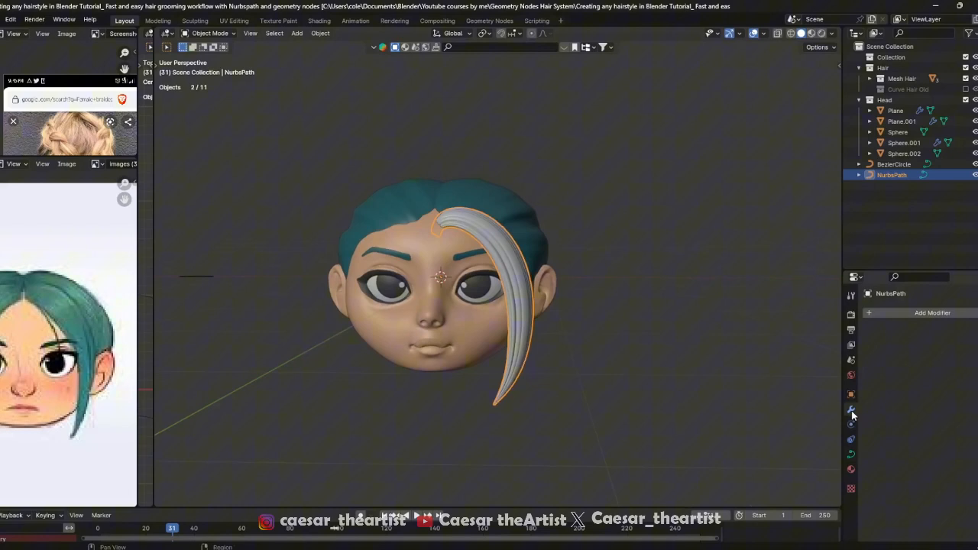
left_click(912, 314)
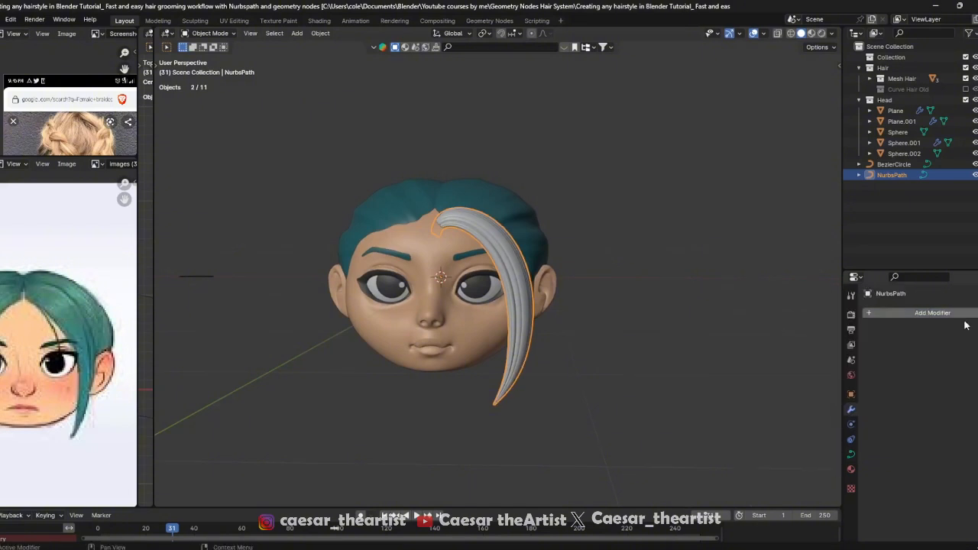
left_click(923, 313)
mouse_move(897, 353)
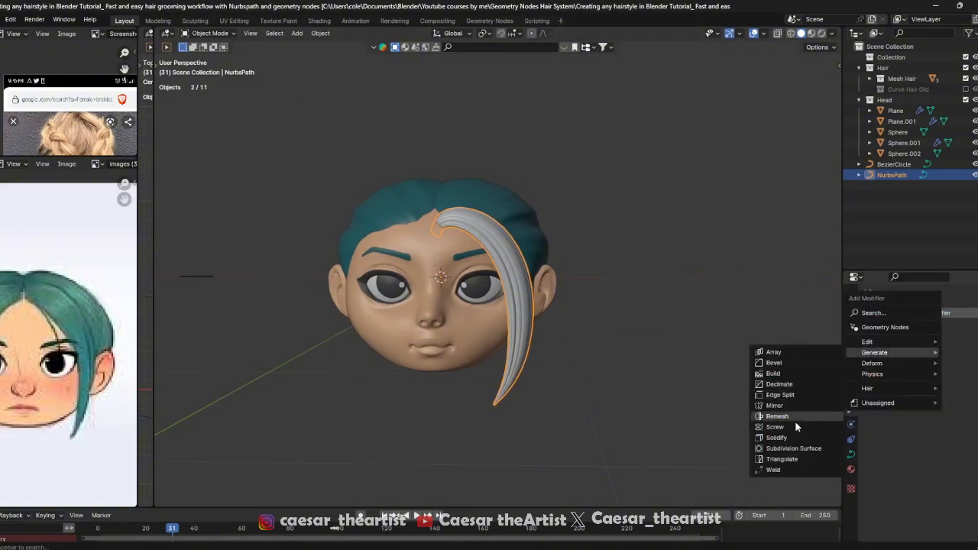
left_click(774, 405)
middle_click_drag(639, 321, 547, 266)
scroll(546, 265, "up", 2)
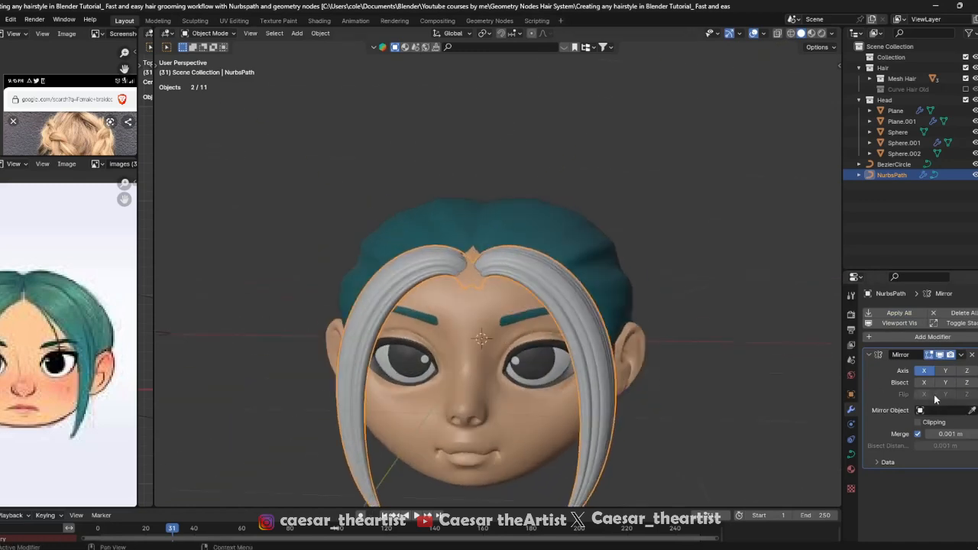
scroll(451, 241, "up", 3)
Move all the strand's control points along X until the mirrored halves meet at the centre parting
key("Tab")
key("KP_1")
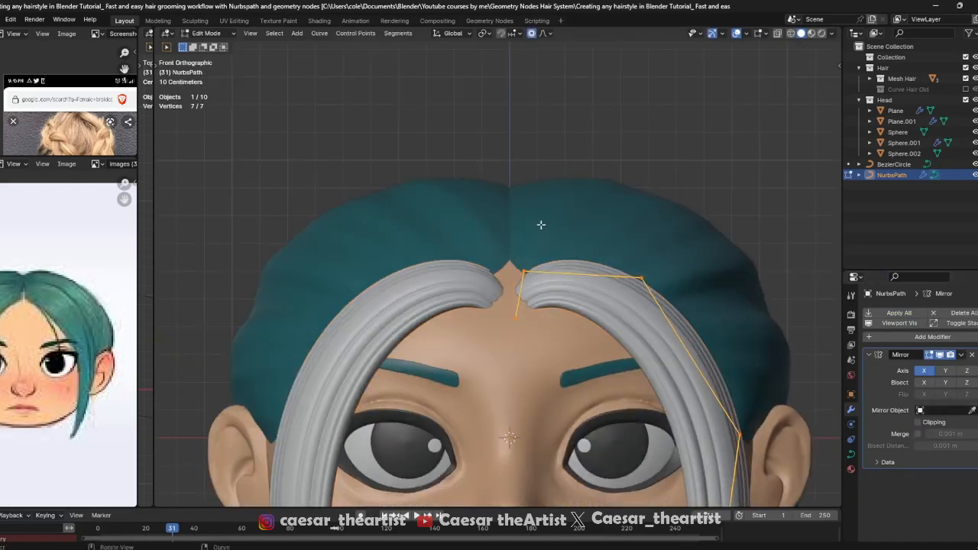
key("g")
key("x")
left_click(460, 219)
middle_click_drag(532, 233, 620, 248)
scroll(554, 279, "down", 3)
key("Tab")
Inspect the mirrored front strands from close up, from several angles and from the front
scroll(583, 277, "down", 3)
left_click(717, 205)
scroll(612, 314, "up", 2)
left_click(616, 272)
scroll(584, 261, "up", 2)
scroll(532, 153, "down", 2)
scroll(630, 267, "up", 4)
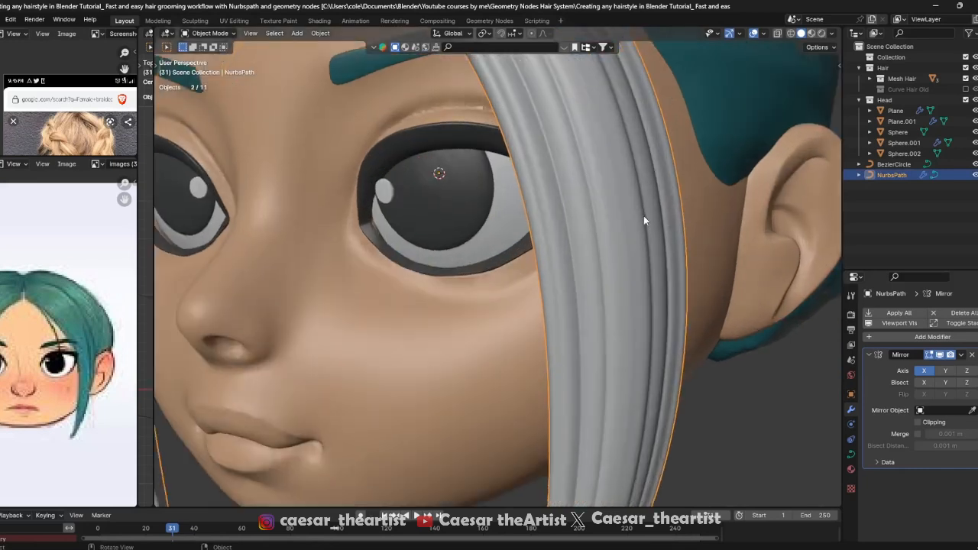
scroll(644, 215, "down", 4)
scroll(532, 299, "up", 2)
middle_click_drag(572, 286, 601, 290)
key("KP_1")
middle_click_drag(576, 167, 474, 178)
key("KP_1")
key("KP_1")
scroll(491, 163, "up", 2)
scroll(493, 160, "down", 2)
Compare the mirrored strands in front view with the enlarged hair in the face reference image
key("Tab")
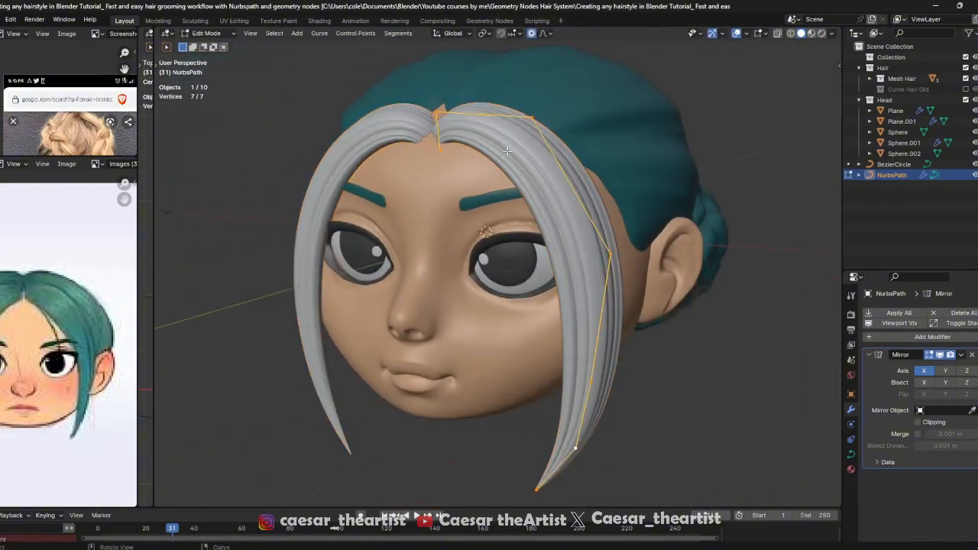
scroll(69, 306, "up", 4)
middle_click_drag(98, 331, 55, 308)
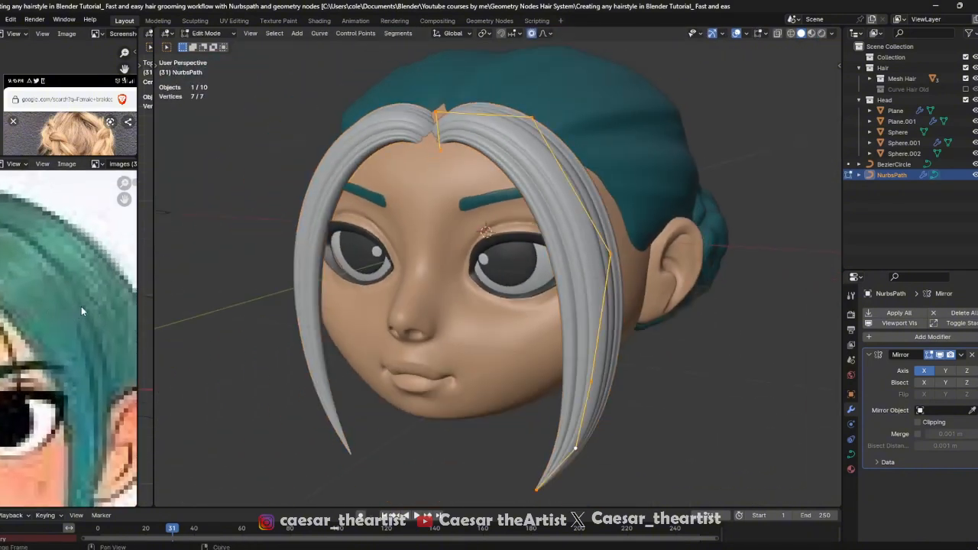
scroll(443, 239, "down", 4)
key("Tab")
scroll(510, 206, "up", 3)
key("KP_1")
middle_click_drag(4, 278, 46, 281)
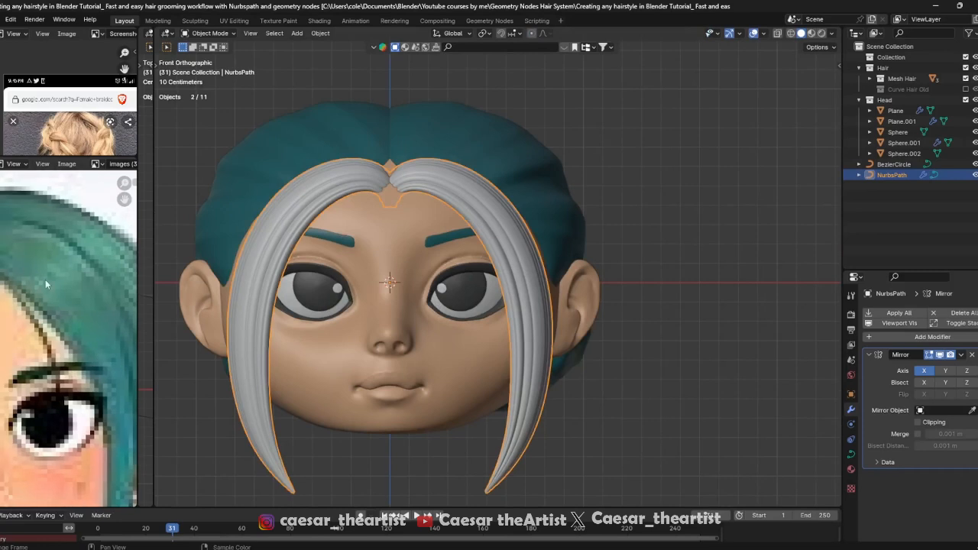
middle_click_drag(363, 308, 329, 324)
middle_click_drag(400, 269, 416, 268)
Reposition the crest control point of the front strand and leave Edit Mode
key("Tab")
middle_click_drag(553, 257, 542, 288)
key("grave")
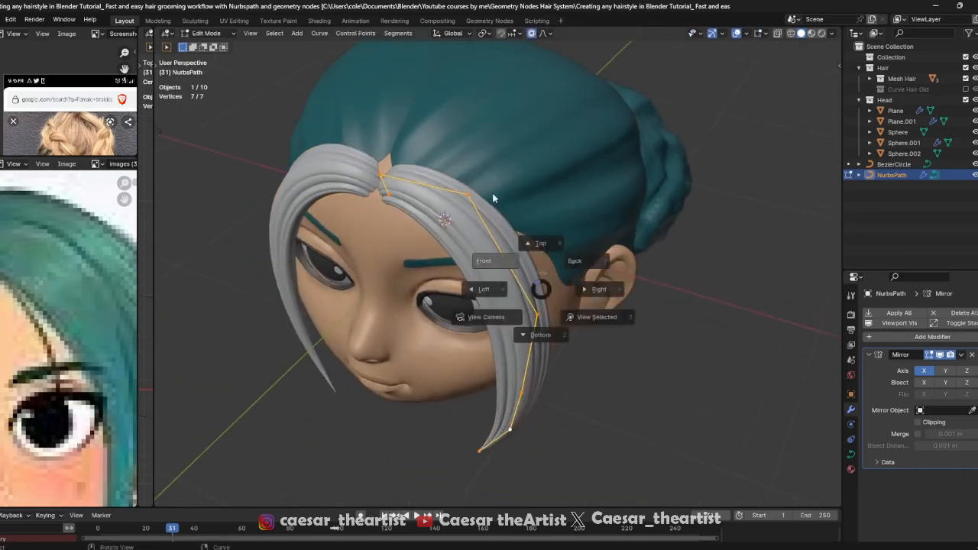
left_click(494, 199)
key("grave")
left_click(465, 132)
middle_click_drag(387, 173, 519, 255)
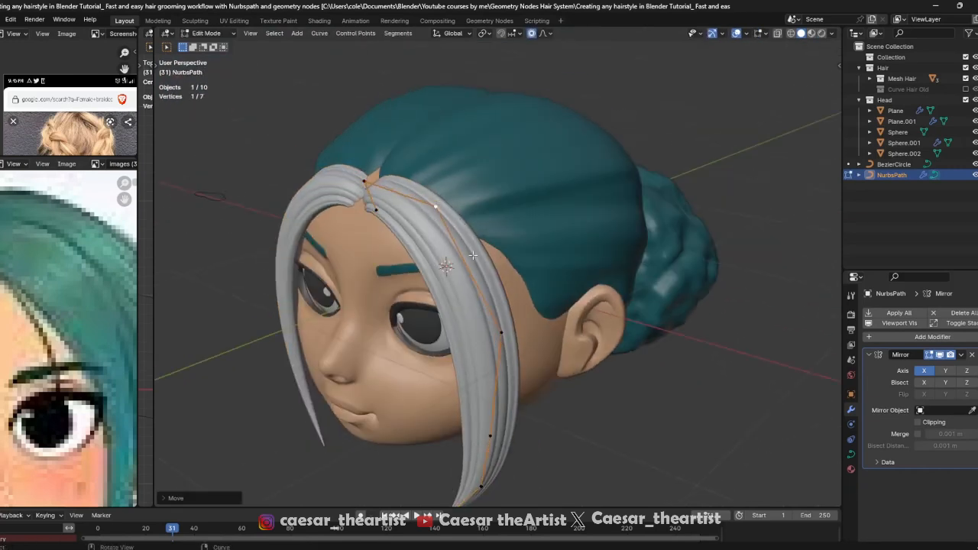
key("Tab")
Duplicate the mirrored front strand in place
key("KP_7")
key("shift+d")
right_click(461, 310)
middle_click_drag(461, 310, 429, 231)
Move all control points of the duplicated strand slightly back from the original
key("Tab")
key("a")
middle_click_drag(472, 263, 437, 255)
key("g")
left_click(448, 251)
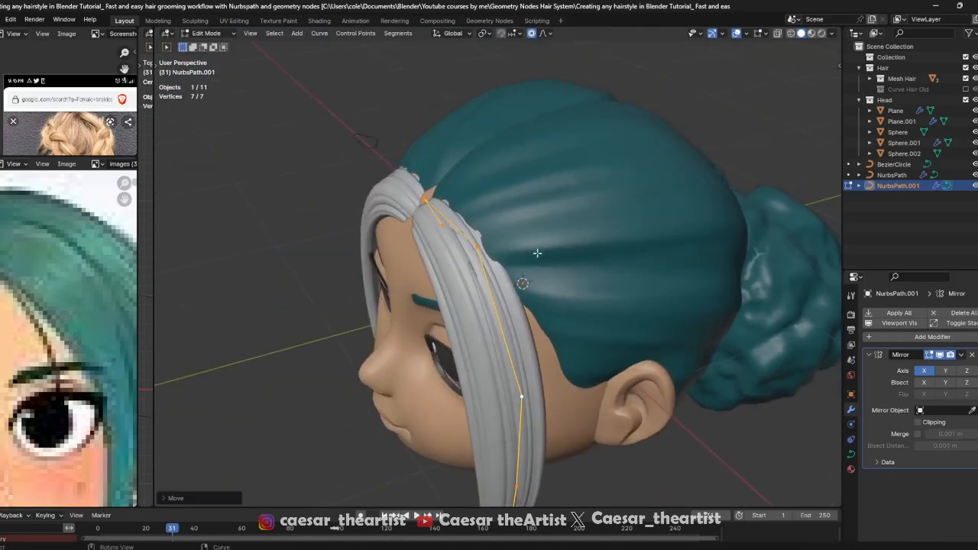
Scale down all control points of the duplicated strand relative to the front strand
middle_click_drag(537, 253, 546, 188, "shift")
scroll(97, 392, "down", 4)
scroll(96, 392, "up", 2)
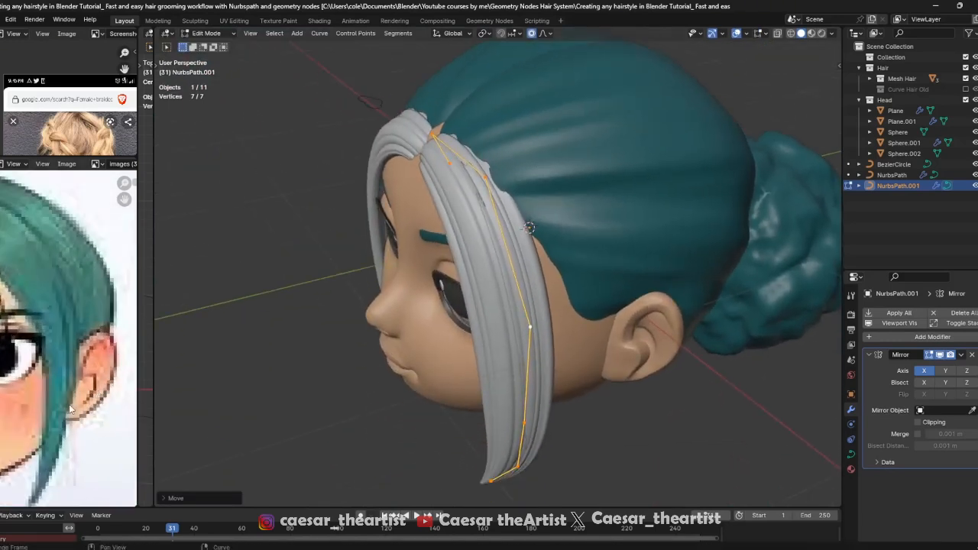
middle_click_drag(379, 310, 459, 313)
key("s")
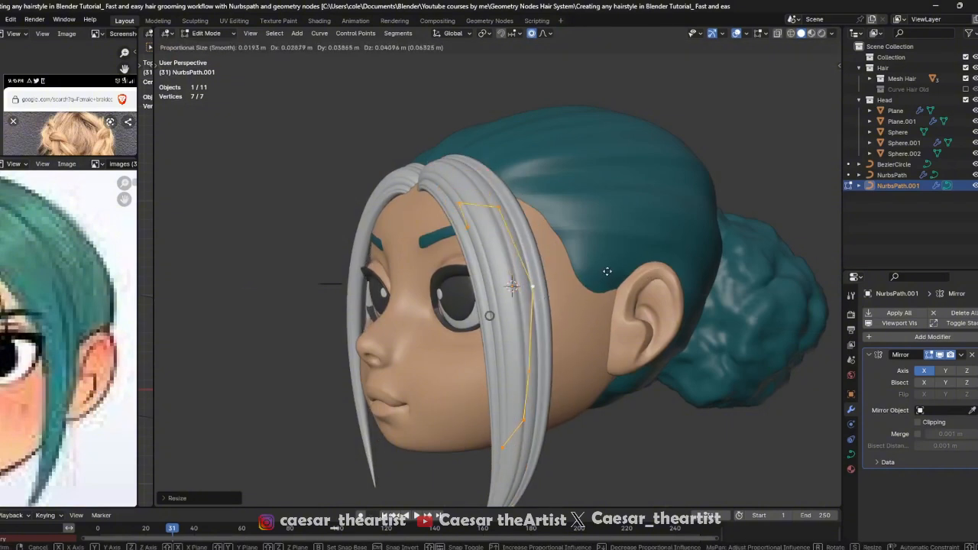
left_click(618, 249)
Move the whole scaled-down strand up toward the hairline parting, adjusting it in front view and perspective
key("KP_1")
key("alt+z")
key("g")
left_click(428, 212)
key("alt+z")
middle_click_drag(428, 212, 466, 237)
scroll(451, 207, "up", 2)
key("g")
right_click(421, 176)
key("g")
middle_click_drag(451, 174, 395, 185)
key("g")
left_click(333, 225)
Fine-tune the duplicated strand's placement against the back edge of the front strand
key("g")
left_click(450, 219)
key("g")
left_click(472, 289)
key("g")
left_click(428, 181)
Reposition the root control points of the duplicated strand so its start tucks in at the parting
key("g")
left_click(394, 158)
key("g")
left_click(388, 191)
left_click(373, 165)
key("g")
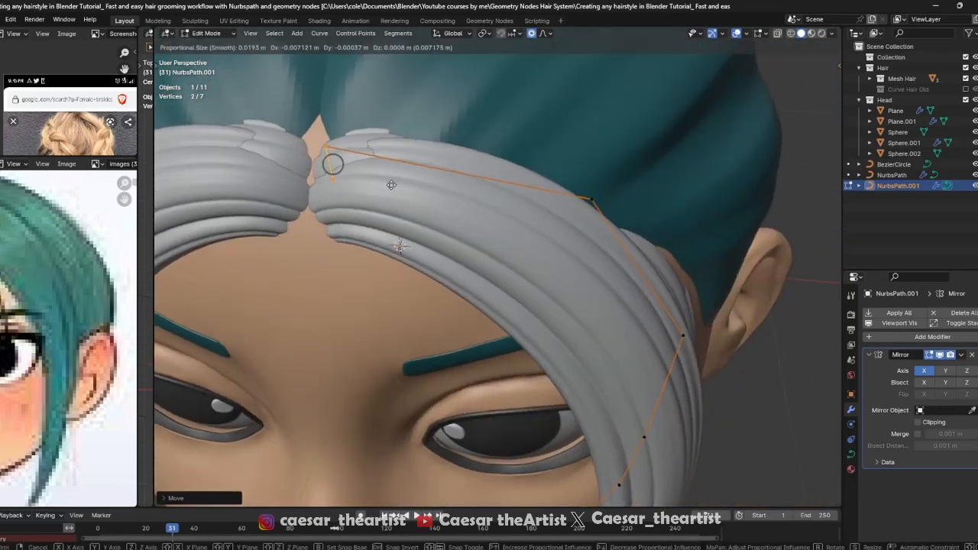
left_click(348, 225)
Refine the duplicated strand's root at the parting from other angles and leave Edit Mode
key("Tab")
middle_click_drag(337, 224, 517, 223)
key("g")
left_click(371, 252)
key("g")
key("g")
middle_click_drag(436, 198, 369, 179)
key("g")
left_click(373, 180)
key("Tab")
Reposition the lower-end control points of the rear strand beside the jaw
scroll(365, 179, "down", 4)
middle_click_drag(489, 195, 428, 243)
key("Tab")
key("Tab")
left_click(535, 284)
middle_click_drag(535, 283, 547, 299)
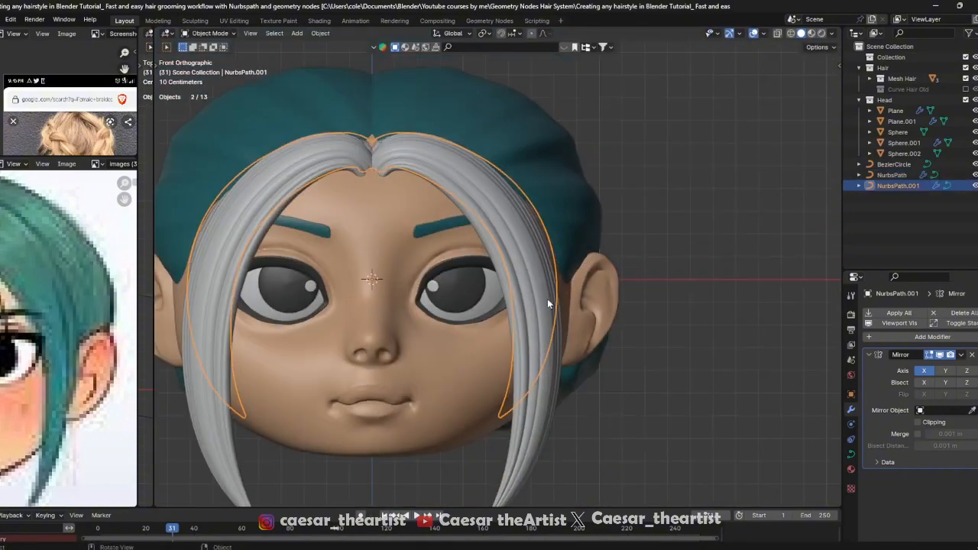
key("Tab")
key("KP_1")
middle_click_drag(503, 408, 471, 320, "shift")
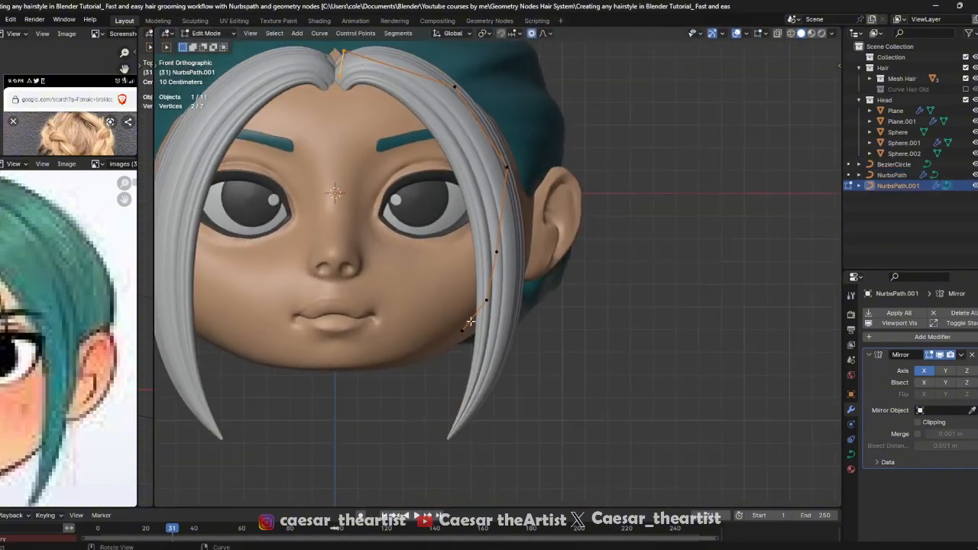
middle_click_drag(547, 383, 491, 252)
key("g")
left_click(514, 322)
left_click(510, 334)
key("g")
left_click(501, 341)
Move two control points along the strand's side outward, constraining the final move to the X axis
left_click(518, 274)
left_click(522, 269, "shift")
key("g")
left_click(583, 293)
key("g")
key("x")
left_click(577, 289)
key("Tab")
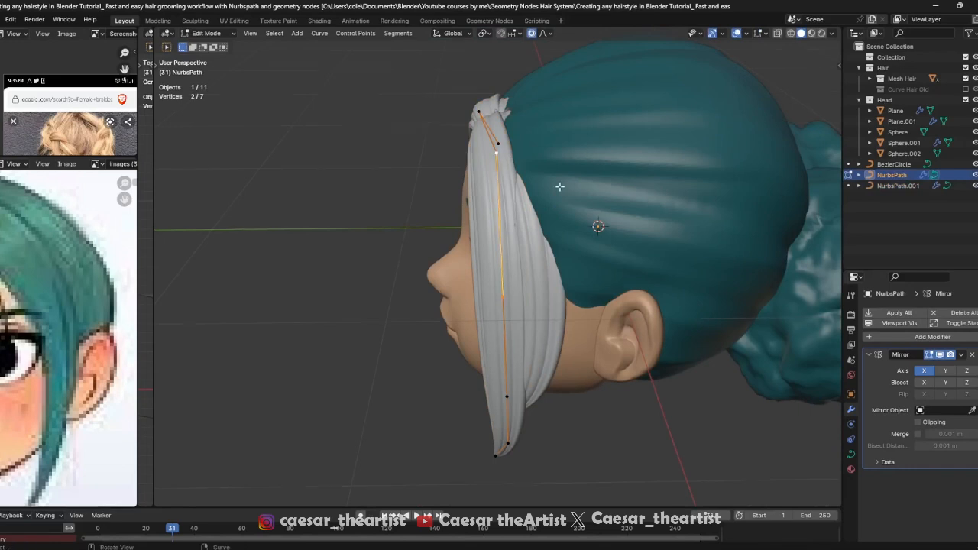
Reposition the middle and lower control points of the front strand in side view to bow it forward
middle_click_drag(560, 186, 528, 188)
key("g")
left_click(522, 191)
left_click(499, 395)
key("g")
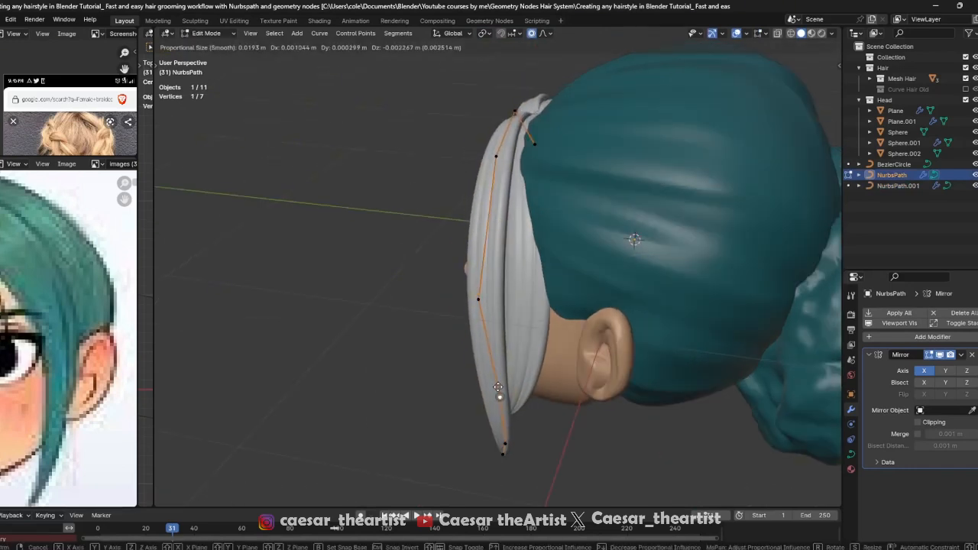
left_click(460, 390)
key("Tab")
Move the middle, lower and upper control points of the rear strand forward toward the front strand
left_click(527, 293)
key("Tab")
middle_click_drag(575, 202, 533, 227)
left_click(526, 276)
key("g")
left_click(511, 273)
left_click(518, 356)
key("g")
left_click(508, 348)
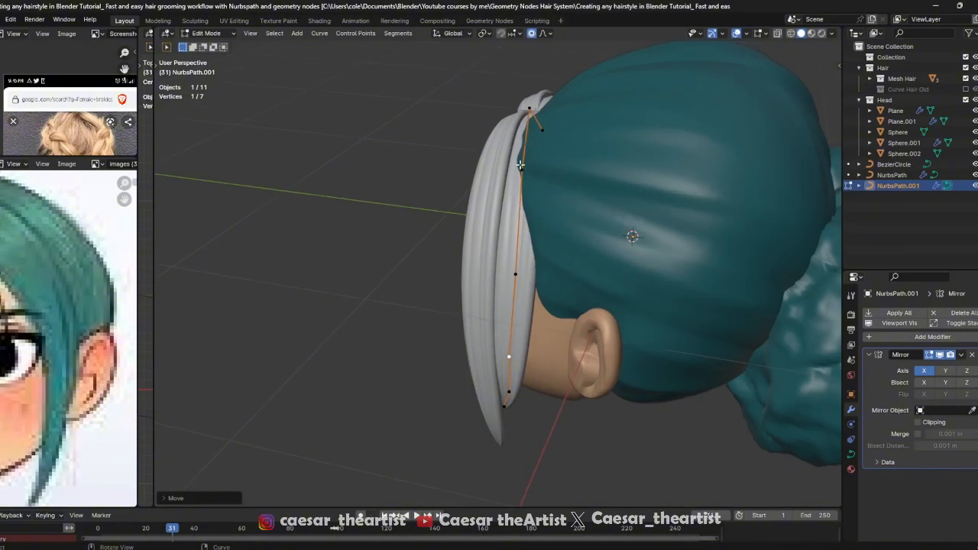
left_click(520, 166)
key("g")
left_click(509, 161)
Isolate the rear strand, thin all its control points with Shrink/Fatten, and exit local view
middle_click_drag(509, 161, 672, 238)
key("a")
key("KP_Divide")
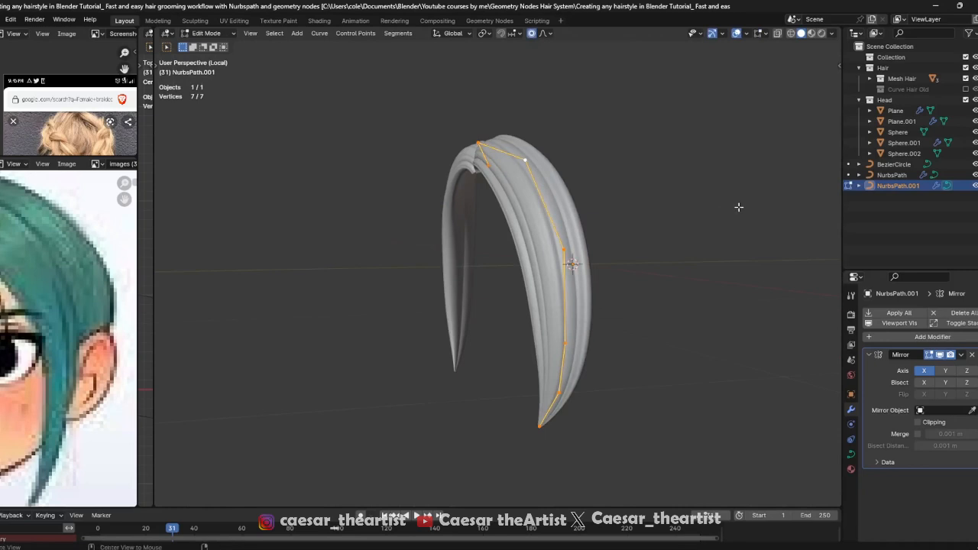
key("alt+s")
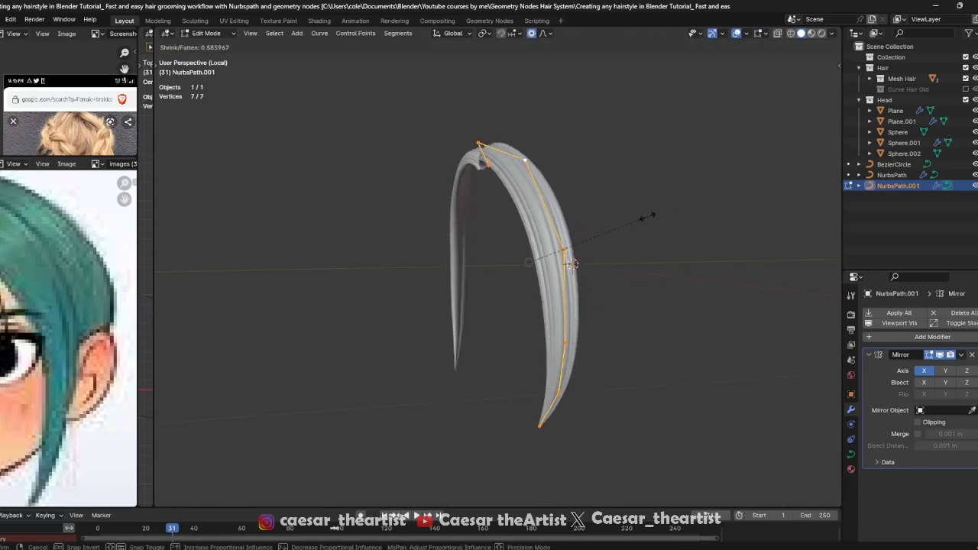
key("KP_Divide")
left_click_drag(511, 269, 557, 297, "alt")
Move the rear strand's upper control point forward so it follows the front strand near the hairline
key("Tab")
key("Tab")
left_click(552, 296)
key("Tab")
key("Tab")
middle_click_drag(553, 293, 489, 287)
left_click(485, 193)
middle_click_drag(505, 196, 490, 197)
key("g")
left_click(475, 193)
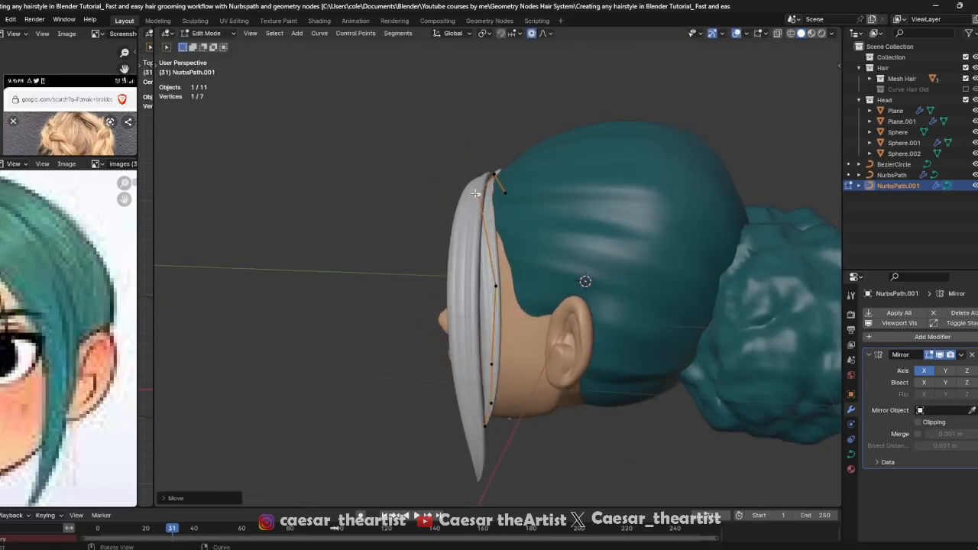
Inspect the fit of the front and rear strands from several angles
key("Tab")
scroll(512, 310, "down", 3)
middle_click_drag(490, 286, 581, 299)
left_click(584, 299)
middle_click_drag(547, 335, 456, 216)
scroll(495, 321, "up", 3)
left_click(438, 266)
key("Tab")
left_click(579, 285)
key("Tab")
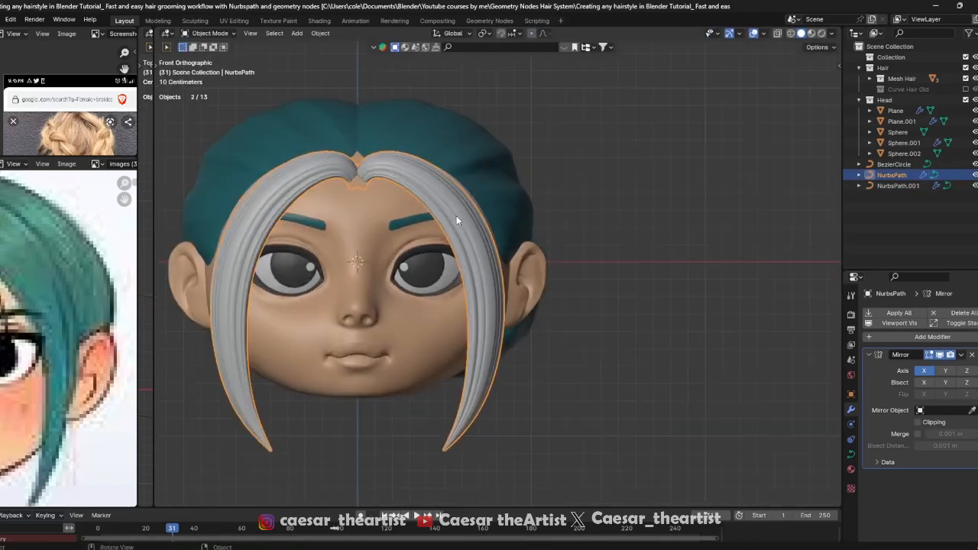
Move the lower four control points of the rear strand outward about 0.02 m along X and leave Edit Mode
key("Tab")
left_click(499, 255)
mouse_move(499, 256)
middle_mouse_down()
mouse_move(483, 261)
mouse_move(508, 252)
mouse_move(497, 223)
mouse_move(511, 257)
middle_mouse_up()
key("Tab")
left_click(504, 256)
key("Tab")
left_click_drag(474, 218, 529, 434)
middle_click_drag(529, 434, 493, 294, "alt")
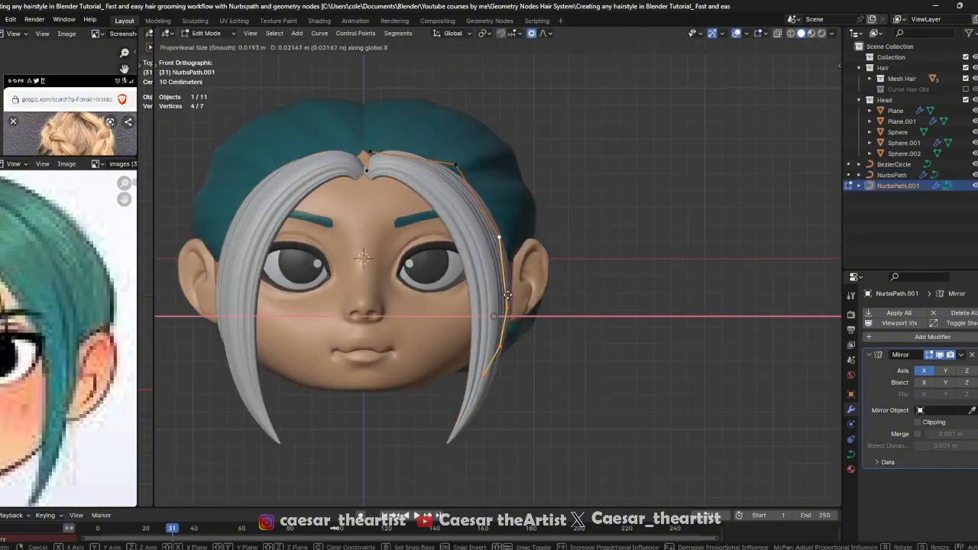
left_click(508, 294)
left_click(510, 351)
key("Tab")
middle_click_drag(520, 314, 598, 288)
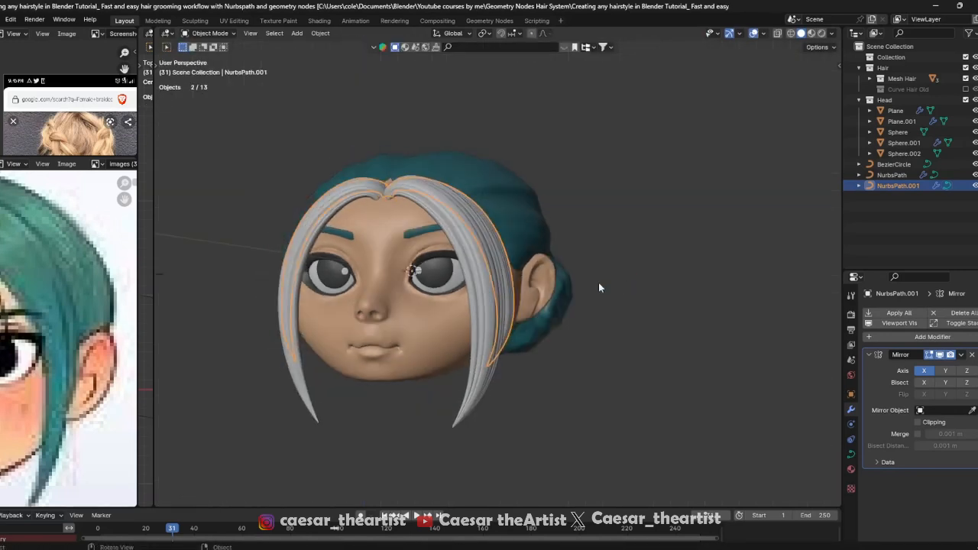
Assign the hair cap's teal material, "Material", to both strands and save the file
left_click(510, 305)
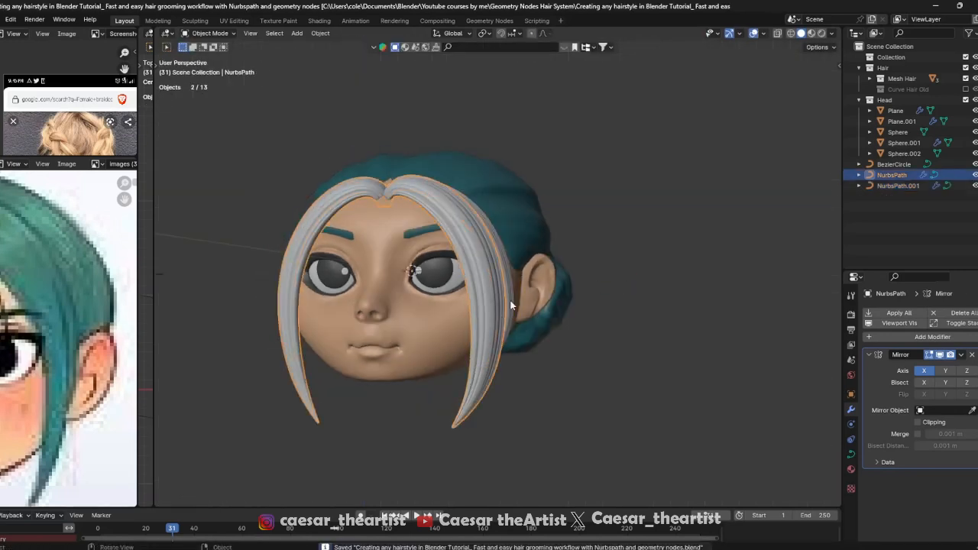
left_click(851, 469)
scroll(535, 331, "up", 2)
middle_click_drag(492, 134, 541, 226)
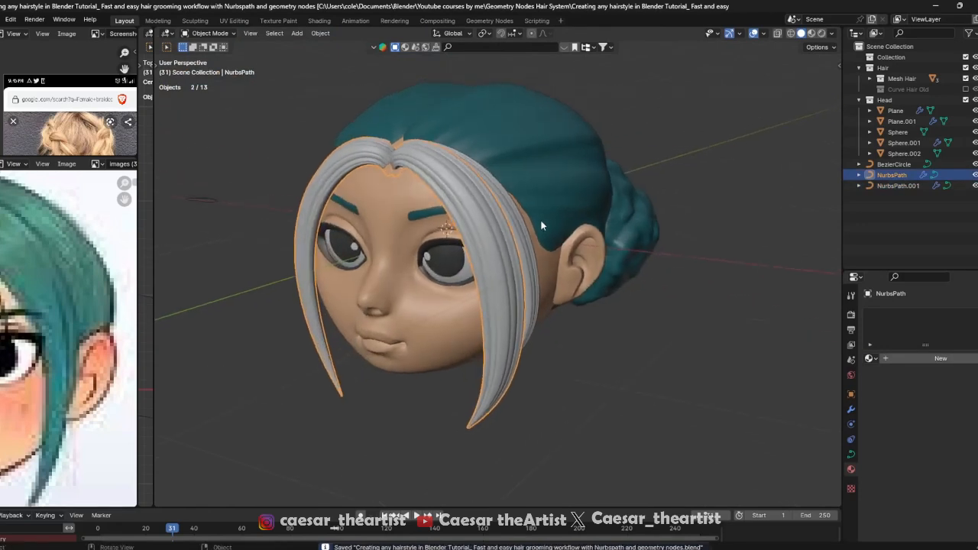
left_click(870, 358)
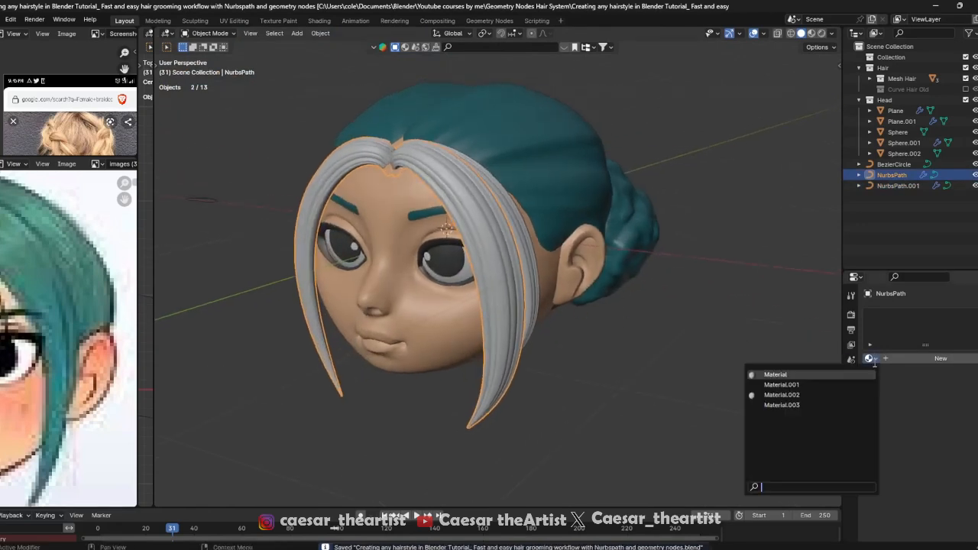
left_click(549, 166)
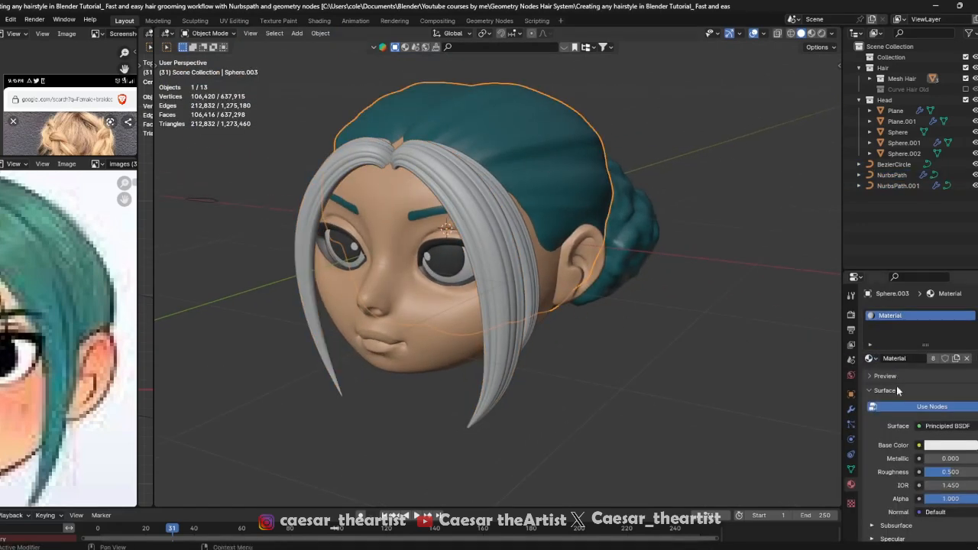
left_click_drag(525, 303, 527, 304)
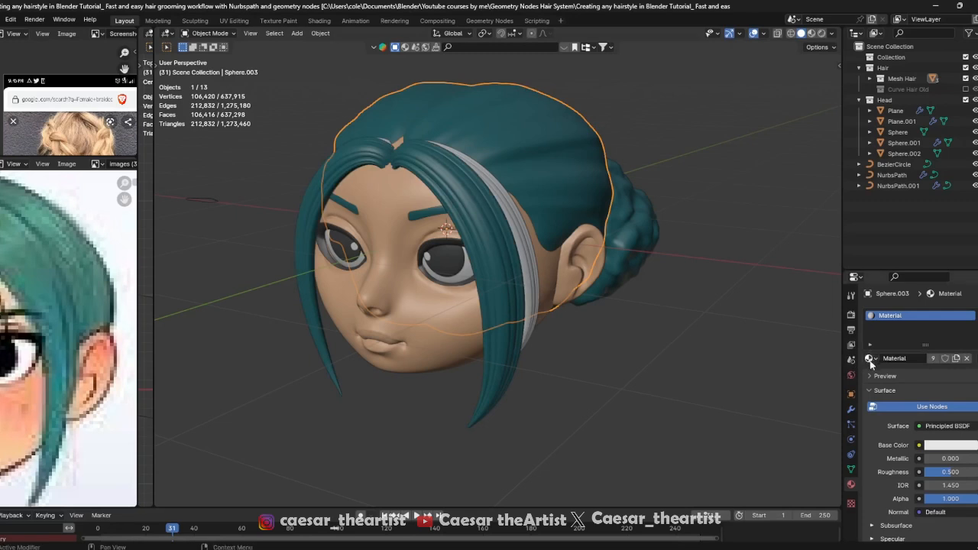
left_click(658, 315)
middle_click_drag(658, 315, 699, 291)
scroll(527, 276, "down", 2)
middle_click_drag(513, 273, 495, 243)
key("ctrl+s")
Compare the teal front hair and its parting with the face reference image
scroll(508, 258, "down", 2)
scroll(107, 344, "down", 4)
middle_click_drag(100, 344, 131, 333)
middle_click_drag(524, 208, 517, 258)
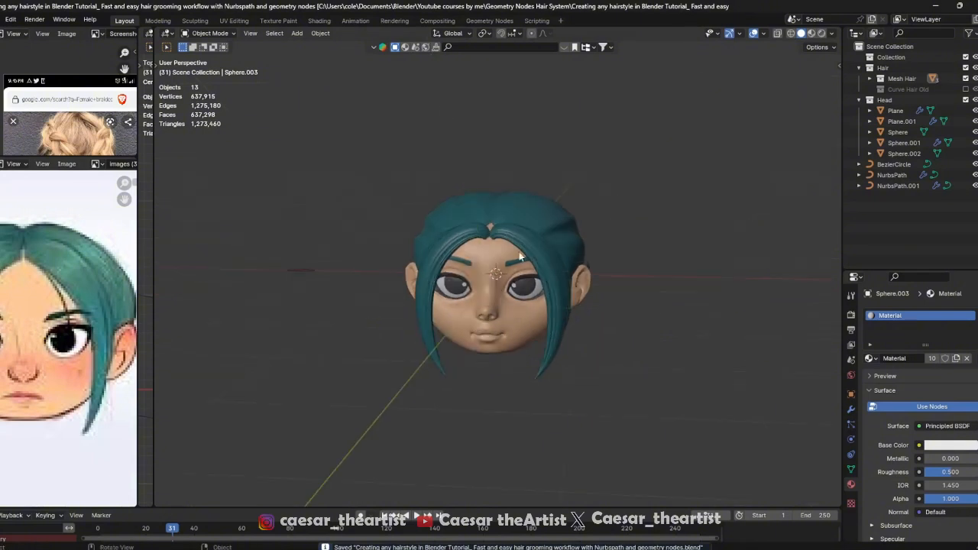
scroll(474, 250, "up", 6)
scroll(43, 284, "up", 4)
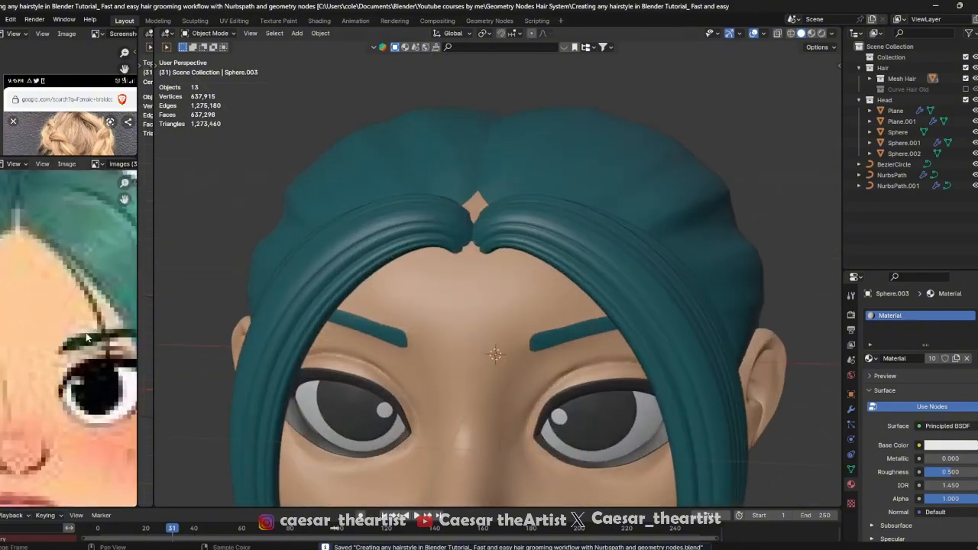
scroll(604, 280, "down", 3)
Duplicate the mirrored teal front strand in place
left_click(604, 281)
middle_click_drag(605, 280, 548, 247)
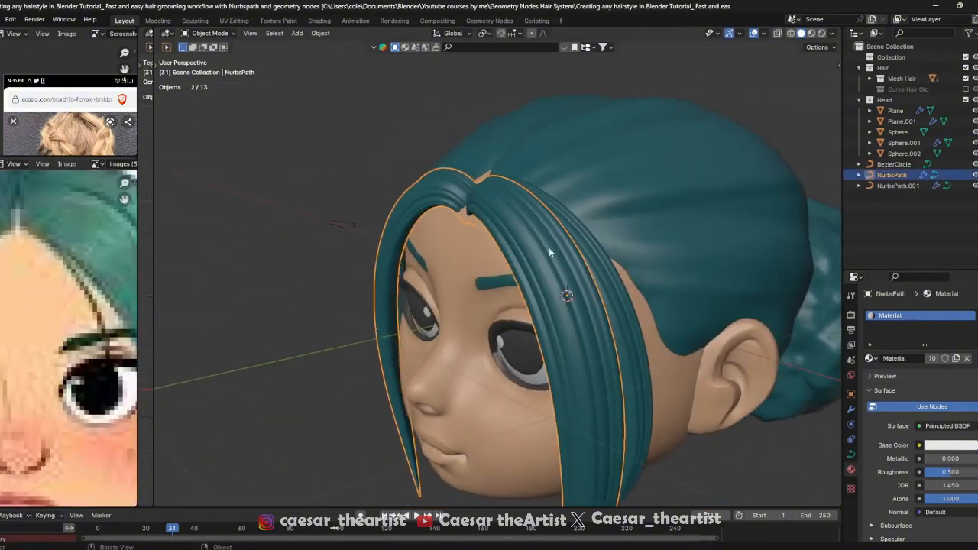
key("grave")
key("shift+d")
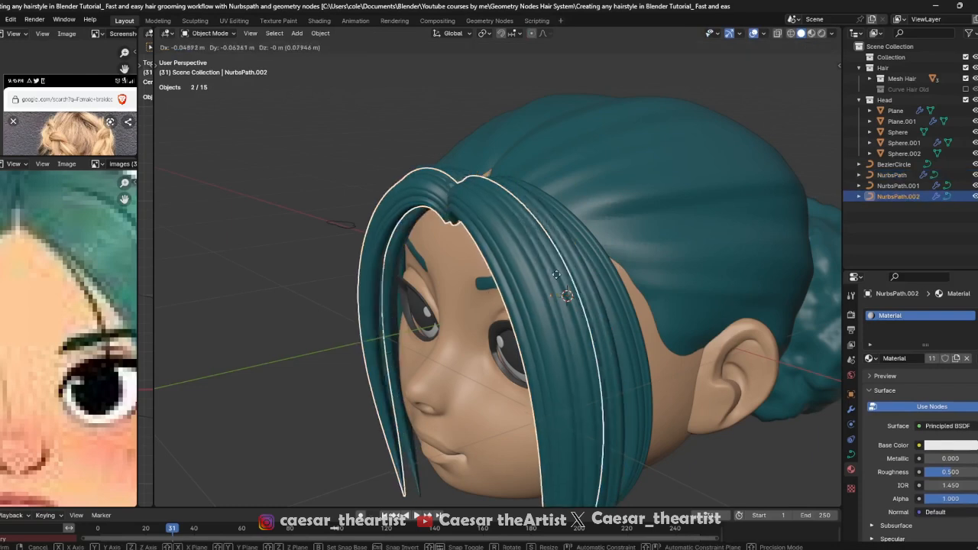
right_click(558, 274)
Thin all control points of the new strand with Shrink/Fatten and scale the strand down in front view
key("Tab")
key("grave")
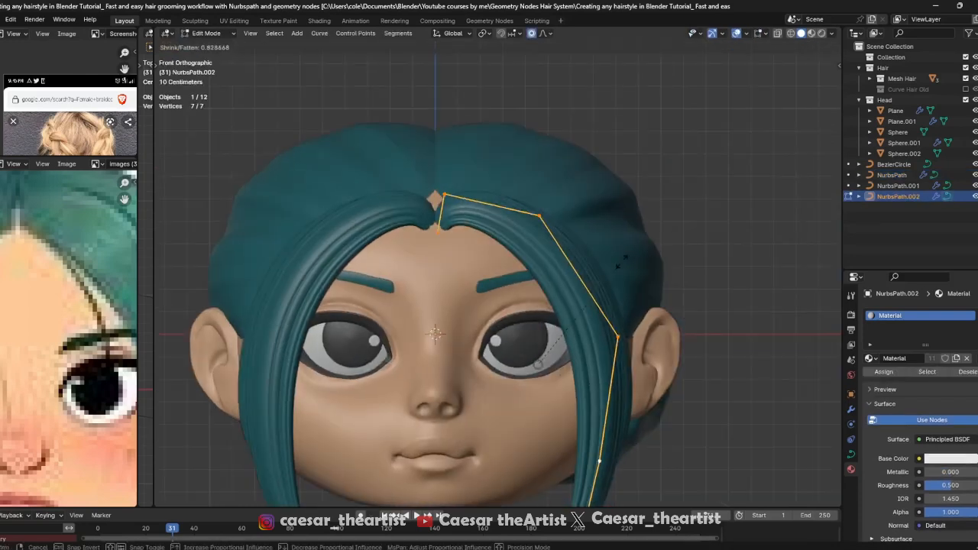
left_click(622, 262)
key("s")
left_click(640, 267)
Move the new strand inward and forward over the forehead, inside the larger strand, and adjust its thickness with Shrink/Fatten
key("g")
left_click(594, 209)
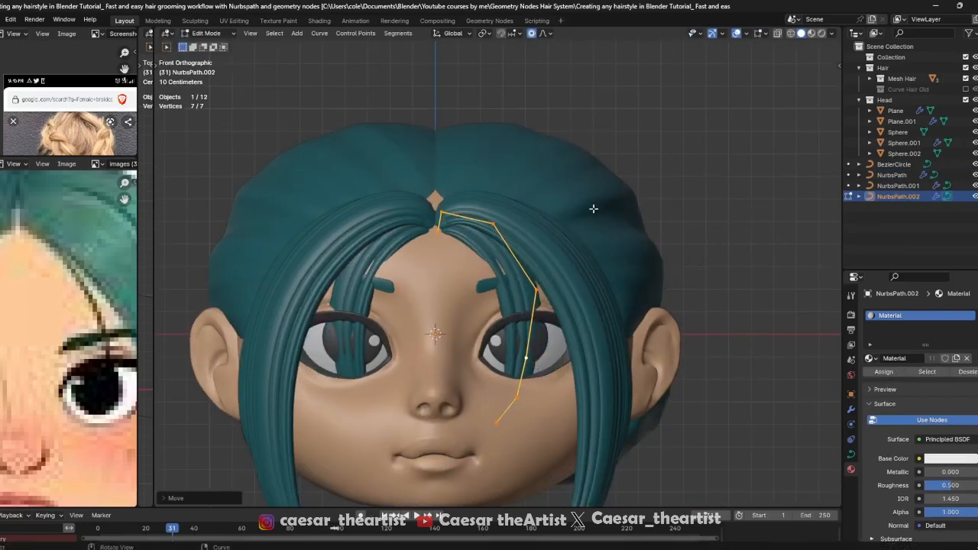
middle_click_drag(594, 209, 501, 219)
key("g")
key("KP_1")
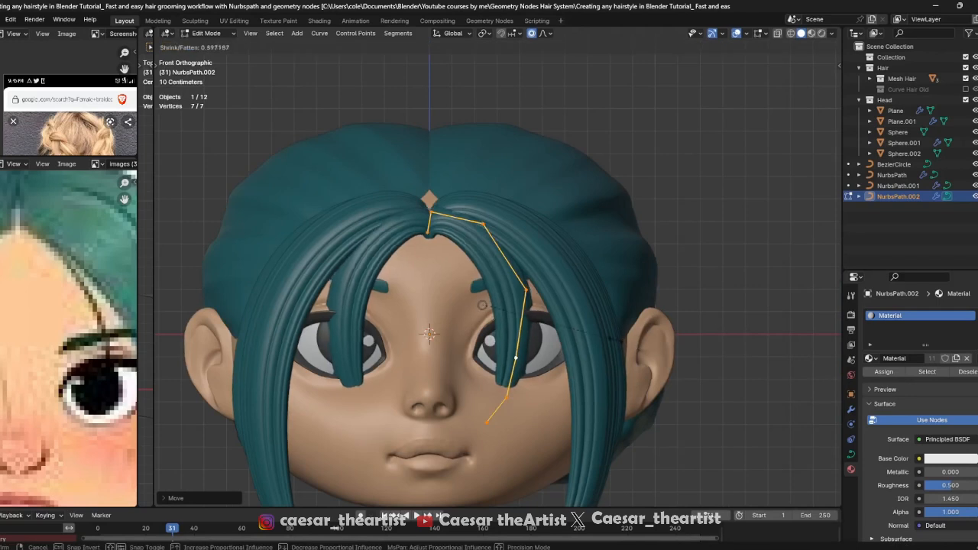
left_click(533, 327)
middle_click_drag(534, 326, 590, 331)
Select the lower control points of the thin strand and shift them outward across the eye in front view
left_click_drag(445, 328, 536, 472)
middle_click_drag(570, 444, 547, 419)
key("g")
key("KP_1")
left_click(628, 428)
Adjust the thin strand's upper control points so it follows the forehead beneath the larger front strand
left_click(545, 295)
middle_click_drag(542, 263, 490, 252)
key("g")
left_click(482, 246)
left_click_drag(523, 221, 506, 220)
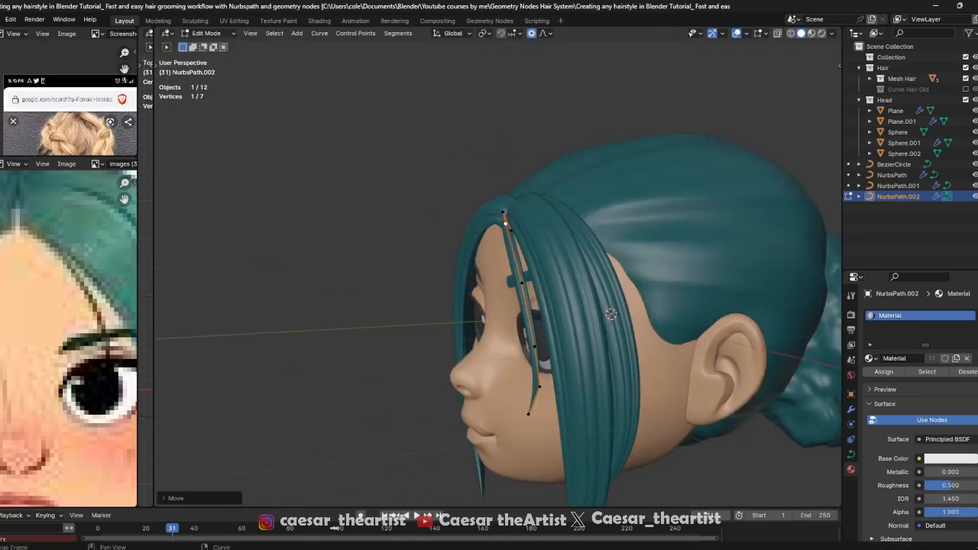
Select the thin strand's two root control points and fit them against the larger strand at the hair parting
key("KP_1")
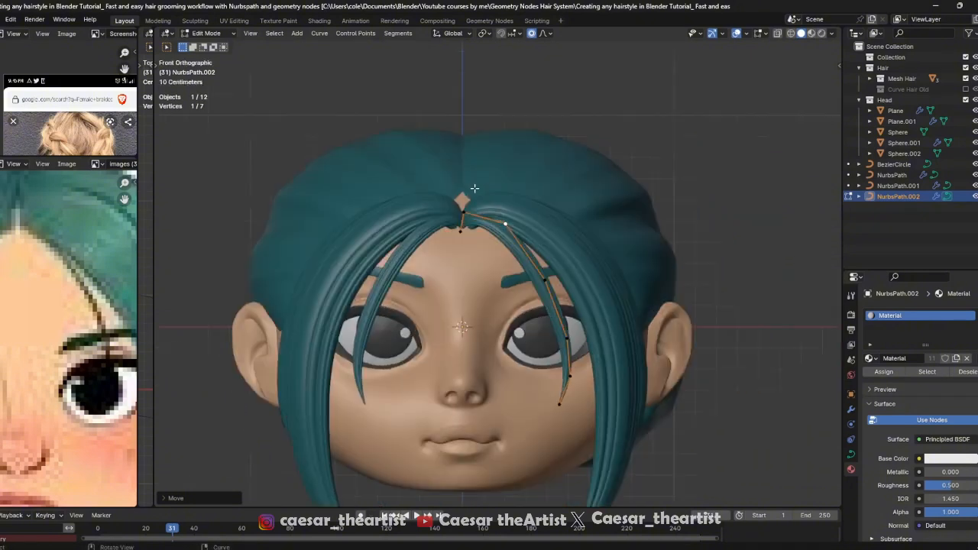
scroll(466, 244, "up", 5)
left_click_drag(448, 285, 452, 289)
middle_click_drag(456, 290, 530, 181)
key("g")
left_click(501, 360)
key("g")
key("g")
left_click(506, 278)
scroll(498, 188, "up", 3)
key("g")
left_click(490, 208)
middle_click_drag(491, 208, 466, 269)
key("g")
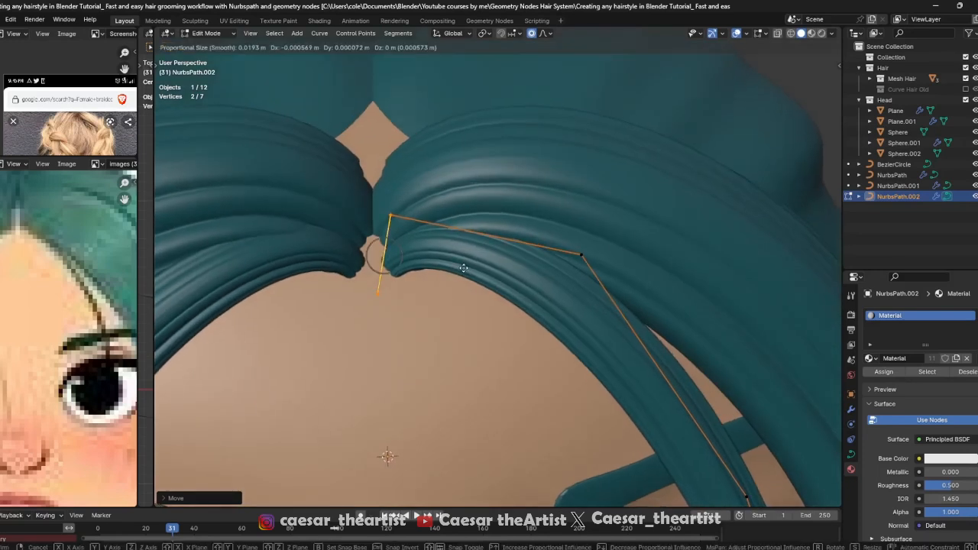
left_click(463, 267)
Reposition the thin strand's control points above the eyebrow so its upper curve follows the edge of the front hair
scroll(468, 267, "down", 5)
left_click(522, 258)
middle_click_drag(522, 258, 555, 188)
key("KP_1")
key("g")
left_click(575, 271)
key("g")
right_click(578, 265)
left_click(578, 264)
key("g")
left_click(596, 249)
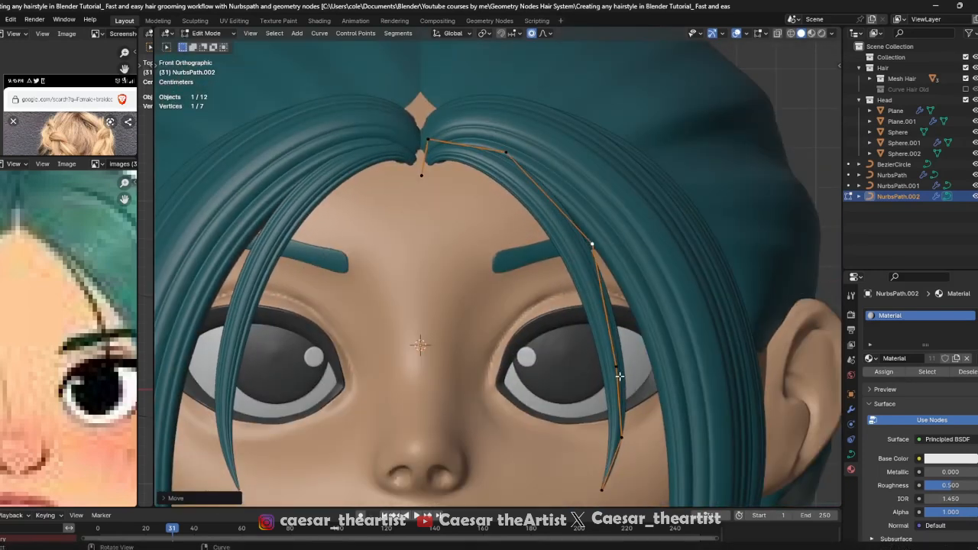
Move the thin strand's control point beside the eye outward to round its lower curve
left_click(619, 376)
key("g")
left_click(637, 359)
scroll(630, 357, "down", 1)
middle_click_drag(627, 355, 604, 290, "shift")
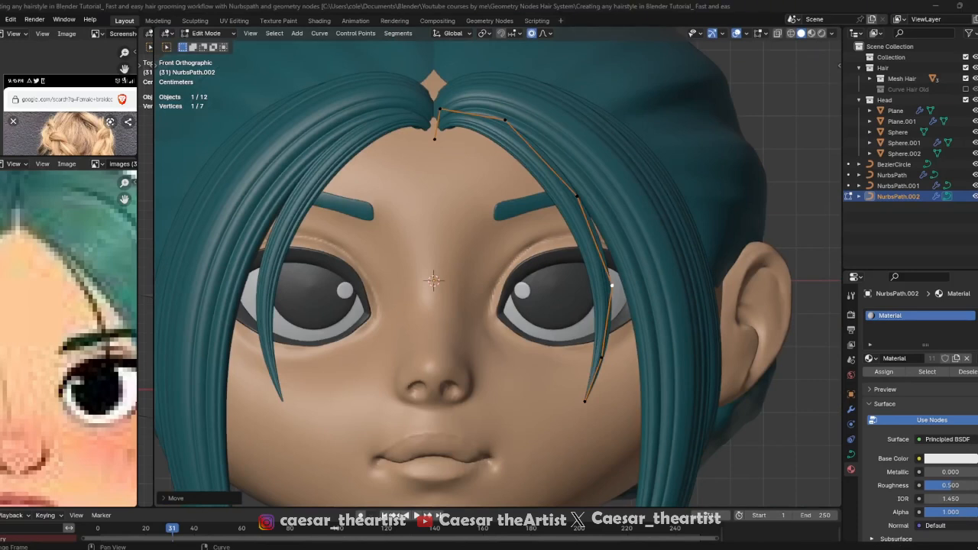
Thin the whole inner strand slightly with Shrink/Fatten in front view
middle_click_drag(686, 218, 631, 183)
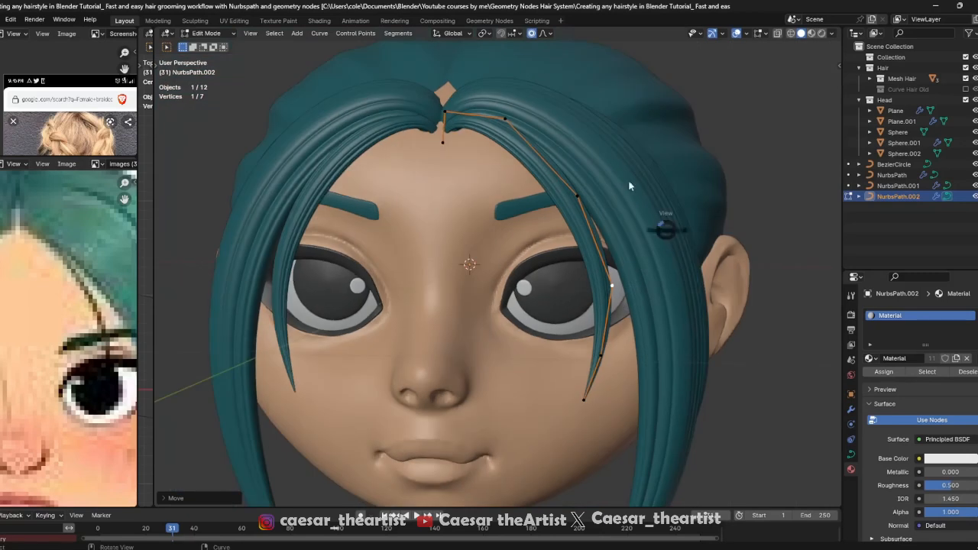
key("KP_1")
middle_click_drag(754, 260, 743, 216, "shift")
key("alt+s")
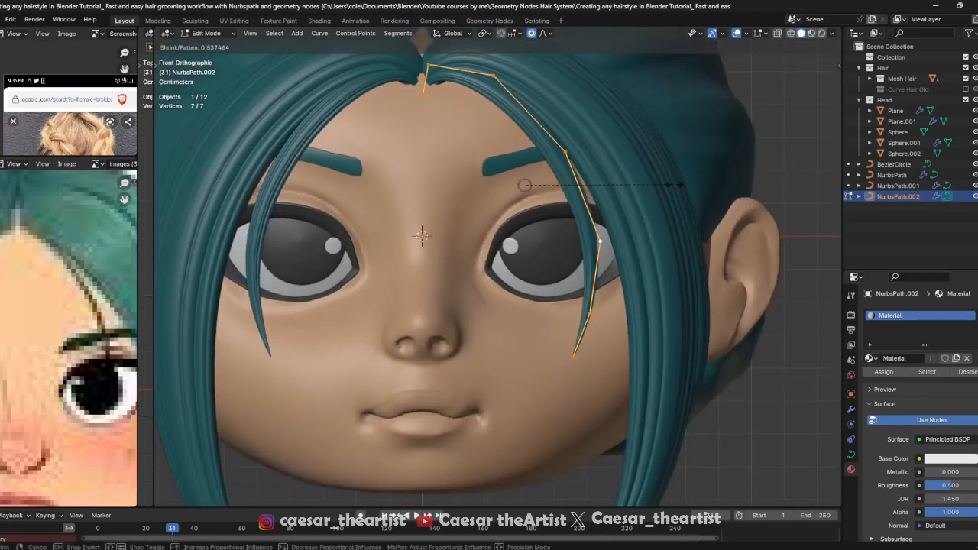
left_click(677, 185)
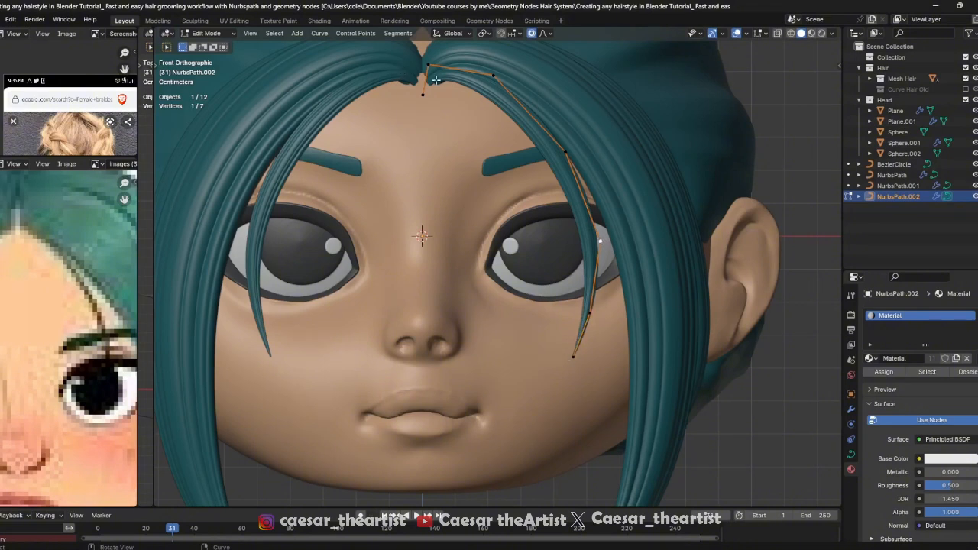
Dissolve the thin strand's control point beside the eyebrow and raise its lower points to shorten the strand over the eye
key("ctrl+x")
key("ctrl+z")
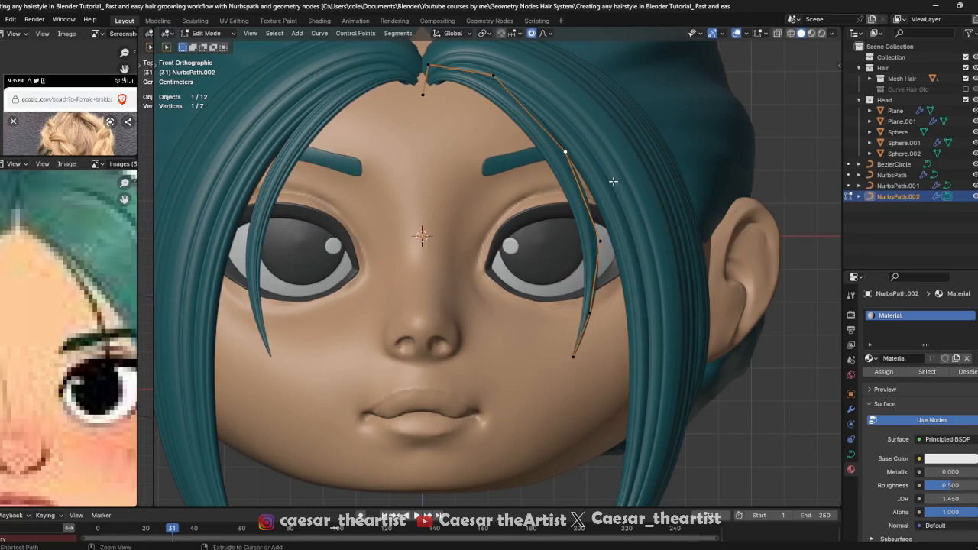
key("ctrl+x")
left_click_drag(498, 208, 643, 402)
key("g")
left_click(634, 342)
Reposition the remaining control points one by one to smooth the shortened strand's curve from eyebrow to tip
left_click(606, 188)
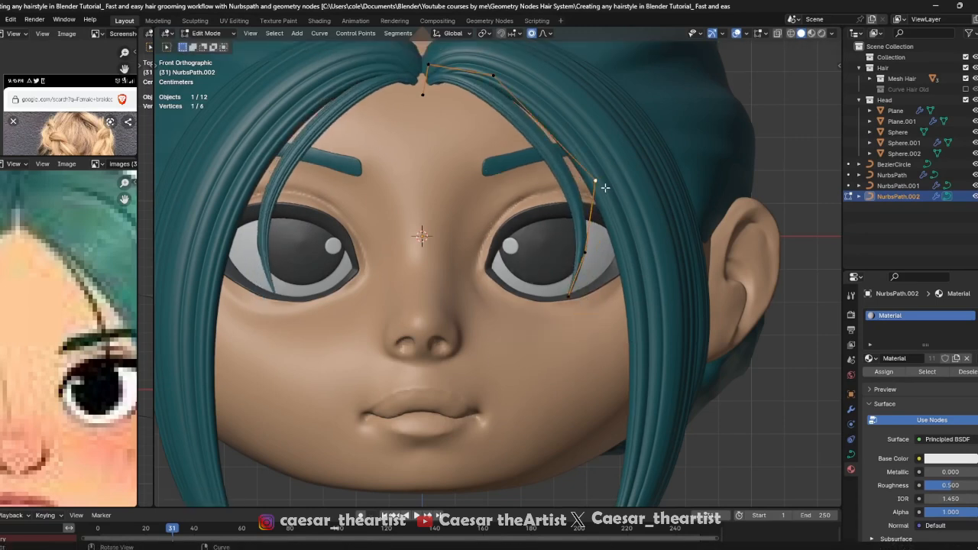
key("g")
left_click(574, 143)
key("g")
left_click(586, 317)
left_click(595, 247)
key("g")
left_click(602, 246)
left_click(604, 306)
key("g")
left_click(618, 302)
Leave edit mode on the thin strand, deselect it and save the file
key("Tab")
scroll(619, 303, "down", 6)
middle_click_drag(642, 294, 551, 276)
left_click(679, 272)
key("ctrl+s")
Rotate the two lowest control points of the large front strand so its tip curves inward toward the chin
scroll(537, 259, "up", 3)
scroll(553, 245, "down", 4)
middle_click_drag(576, 305, 542, 323)
scroll(541, 324, "up", 4)
left_click(575, 276)
mouse_move(574, 276)
middle_mouse_down()
mouse_move(621, 259)
mouse_move(589, 267)
middle_mouse_up()
key("Tab")
left_click_drag(509, 334, 611, 448)
key("g")
right_click(615, 439)
key("r")
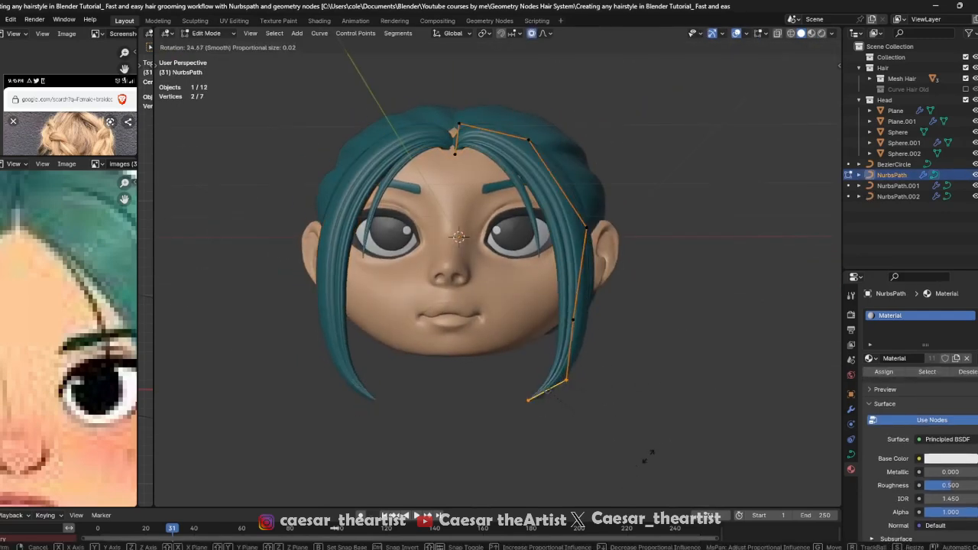
left_click(574, 346)
Check the curved front strands from the front and side angles and save the file
key("Tab")
middle_click_drag(565, 348, 527, 165)
key("Tab")
key("Tab")
scroll(543, 268, "up", 3)
key("ctrl+s")
scroll(446, 183, "down", 2)
key("Tab")
key("grave")
left_click(558, 321)
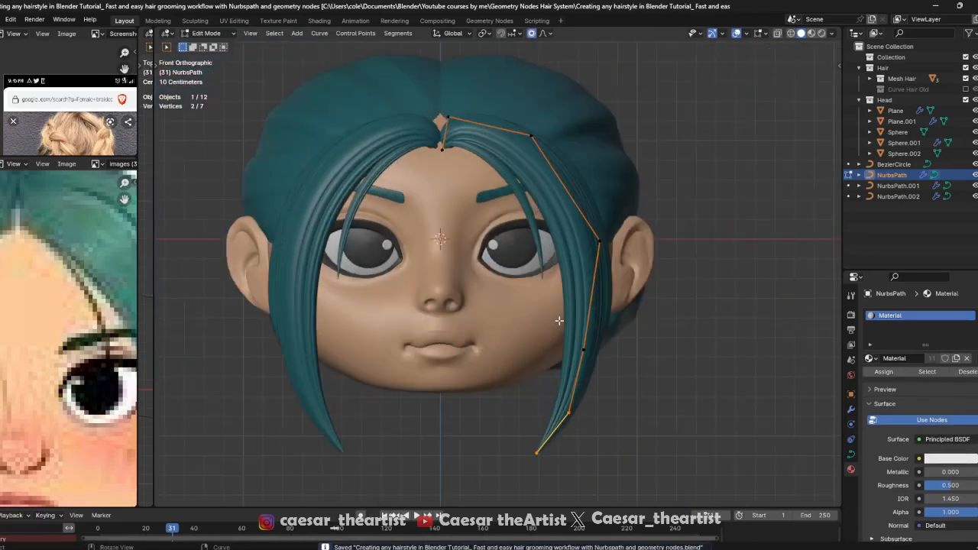
middle_click_drag(574, 344, 570, 311)
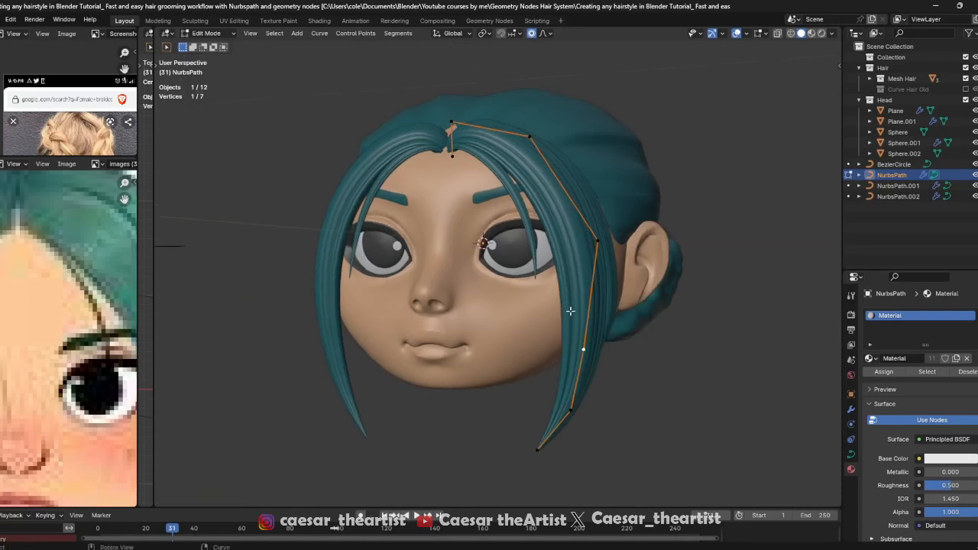
key("Tab")
middle_click_drag(609, 250, 632, 301)
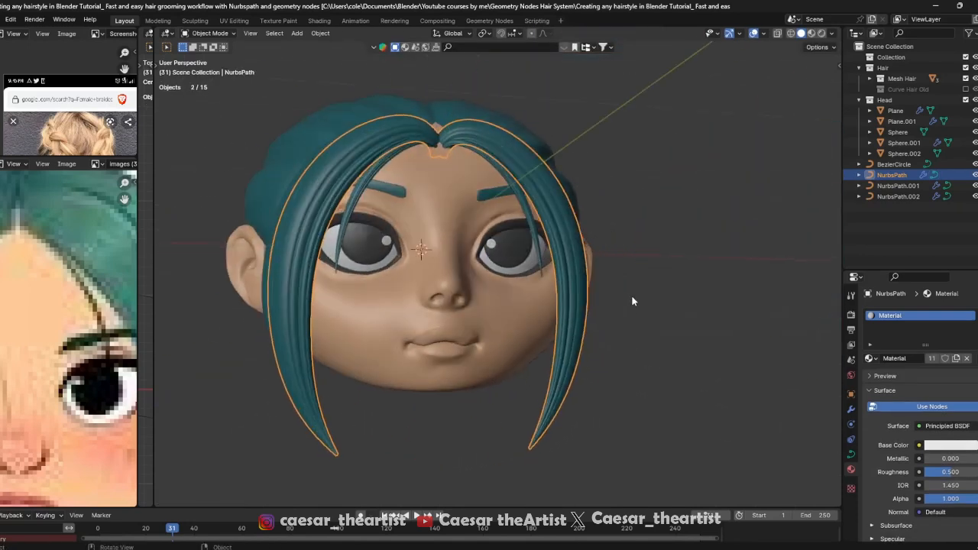
middle_click_drag(326, 141, 541, 335)
key("ctrl+s")
Nudge a control point of the large front strand in edit mode
scroll(504, 159, "up", 2)
left_click(486, 160)
key("Tab")
key("g")
left_click(432, 162)
key("Tab")
Select the thin inner strand and nudge it against the underside of the large front strand
scroll(408, 133, "up", 2)
scroll(538, 317, "down", 7)
scroll(444, 172, "up", 5)
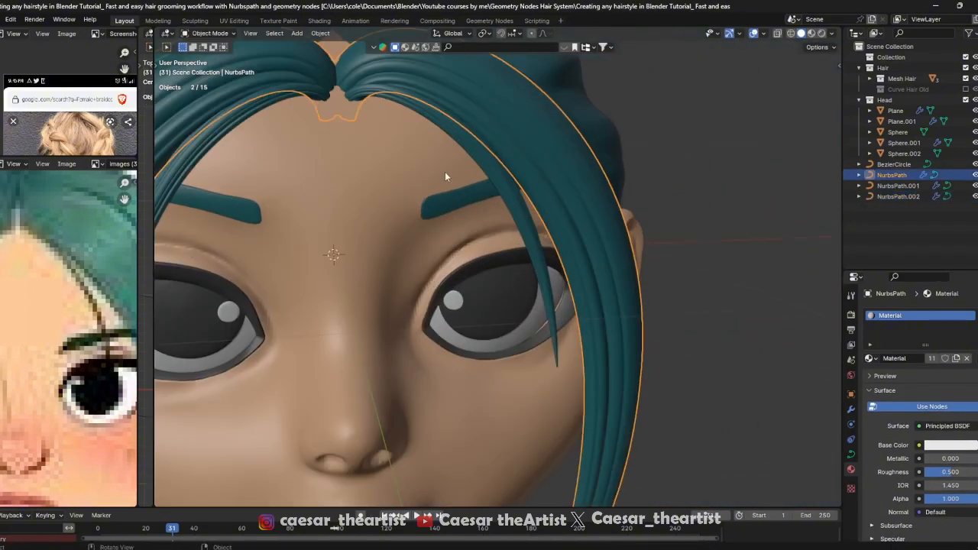
scroll(472, 170, "down", 2)
middle_click_drag(472, 169, 441, 184)
key("g")
left_click(450, 187)
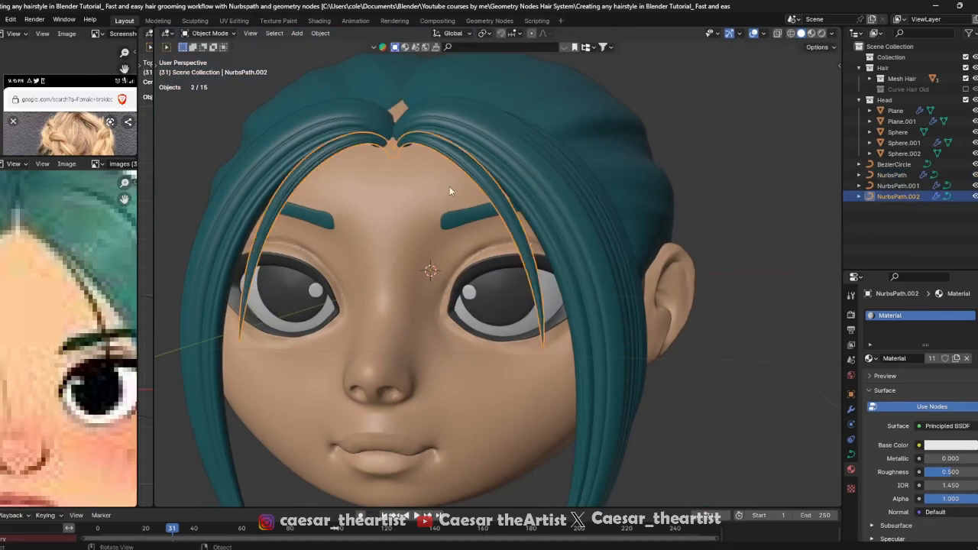
Enlarge the braid reference area and examine the loose hair in the braid photo and the teal-haired face reference
scroll(469, 154, "down", 2)
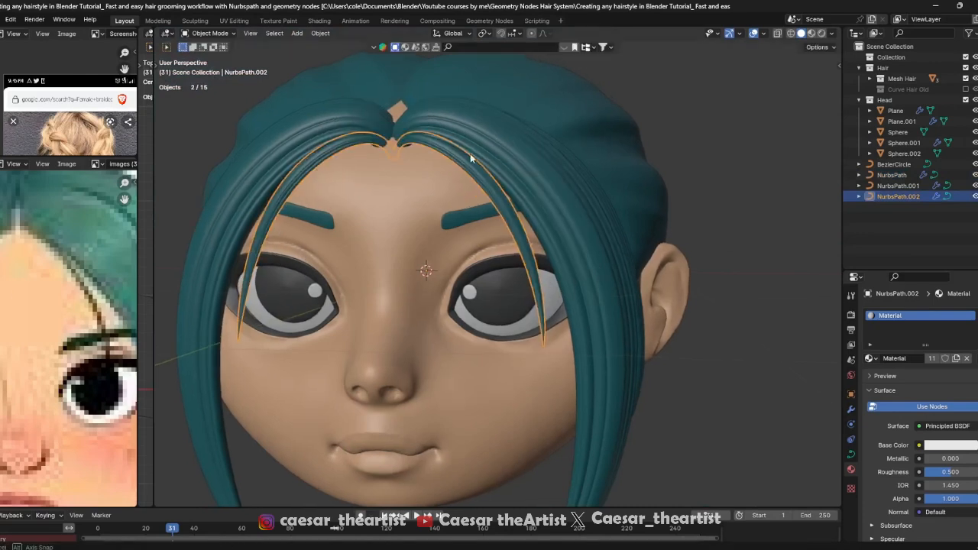
scroll(65, 257, "down", 5)
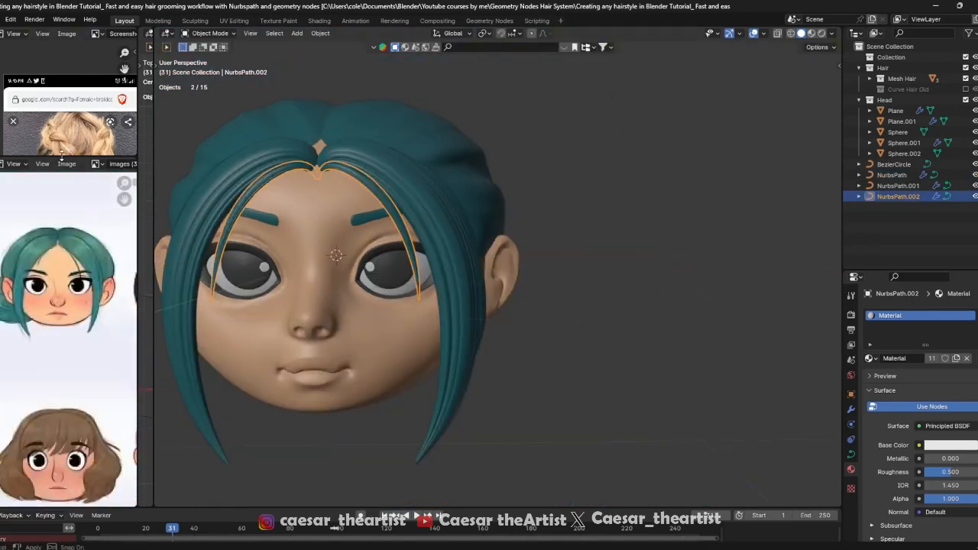
left_click_drag(61, 157, 62, 246)
scroll(85, 289, "up", 4)
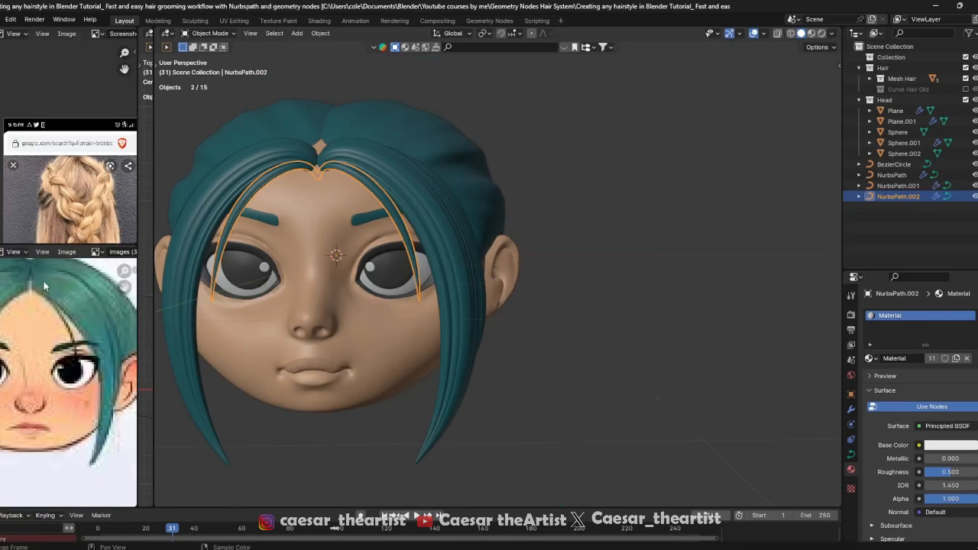
scroll(57, 92, "up", 8)
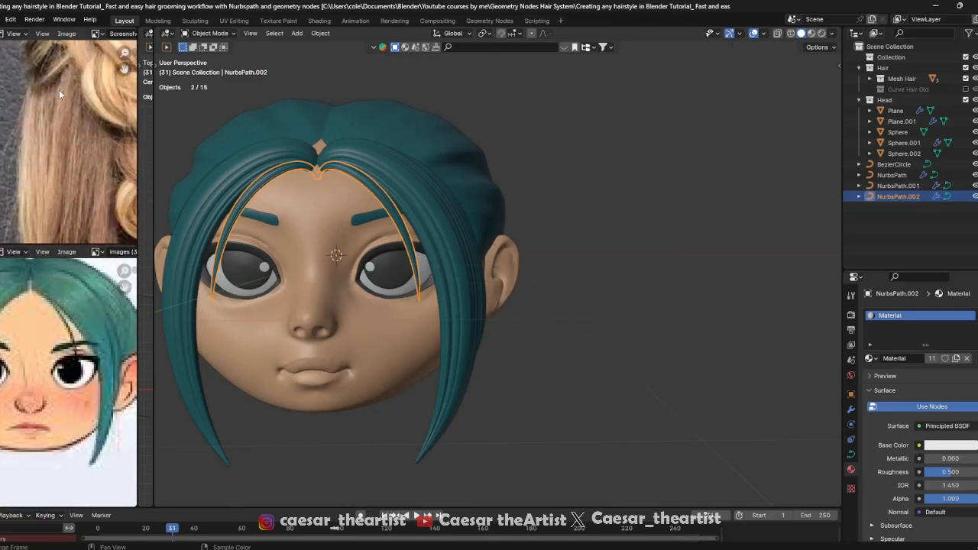
scroll(11, 151, "up", 4)
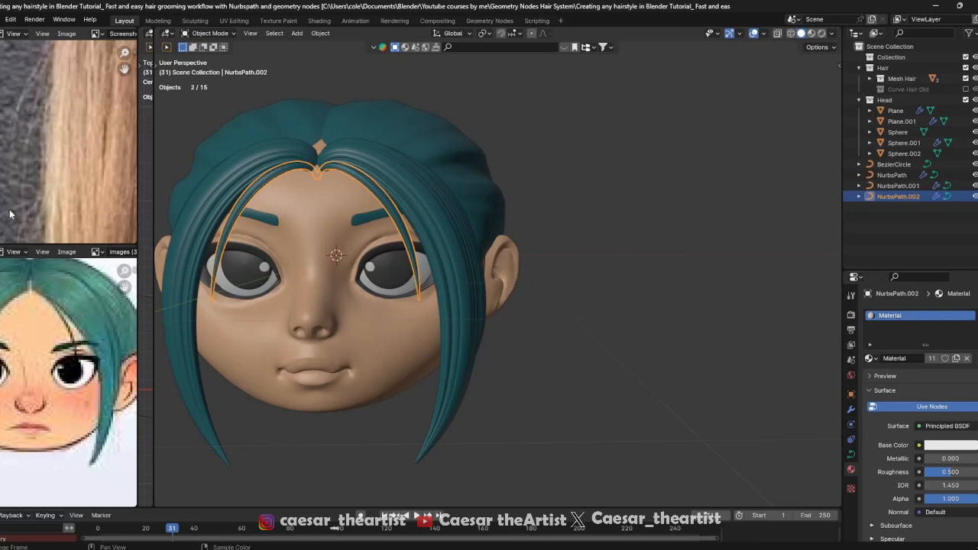
scroll(42, 75, "down", 5)
scroll(55, 129, "up", 2)
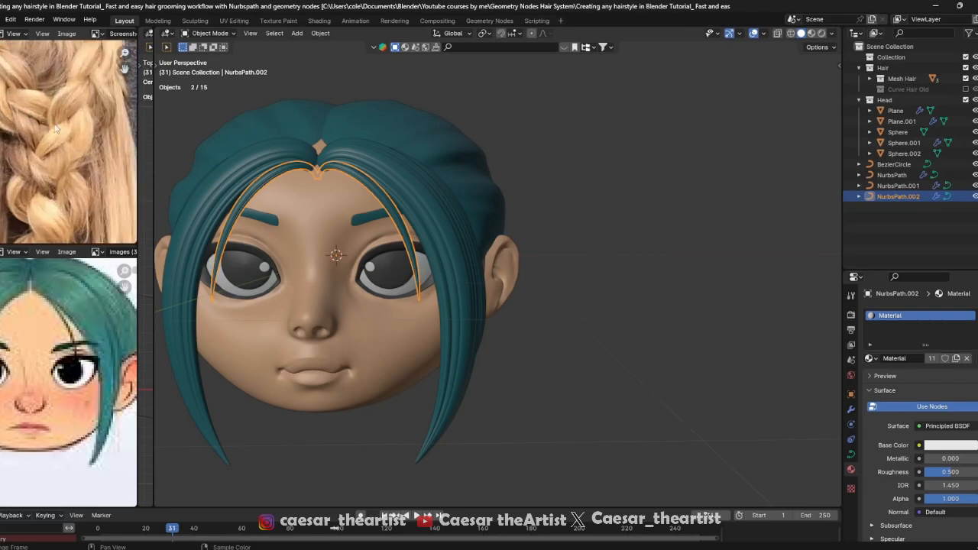
scroll(80, 175, "up", 4)
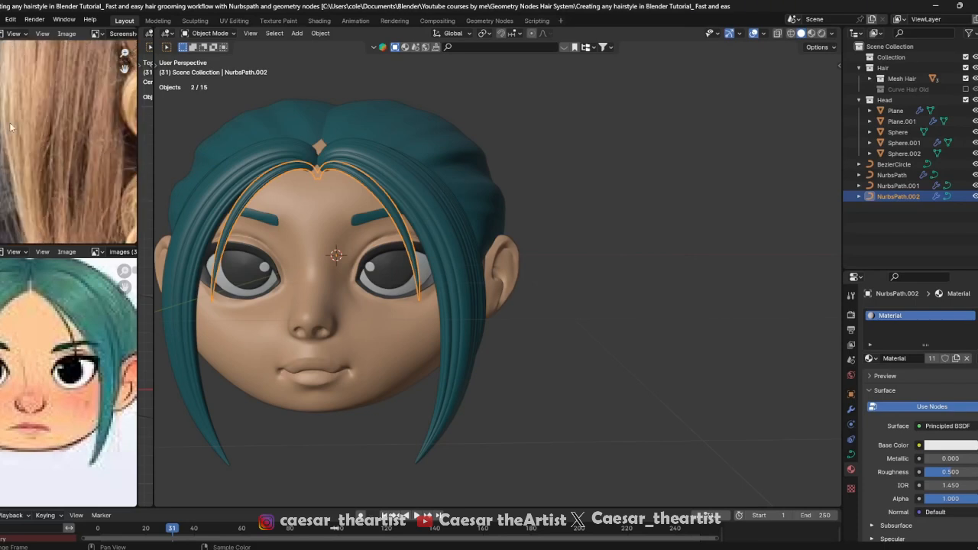
scroll(11, 128, "down", 1)
scroll(55, 260, "down", 4)
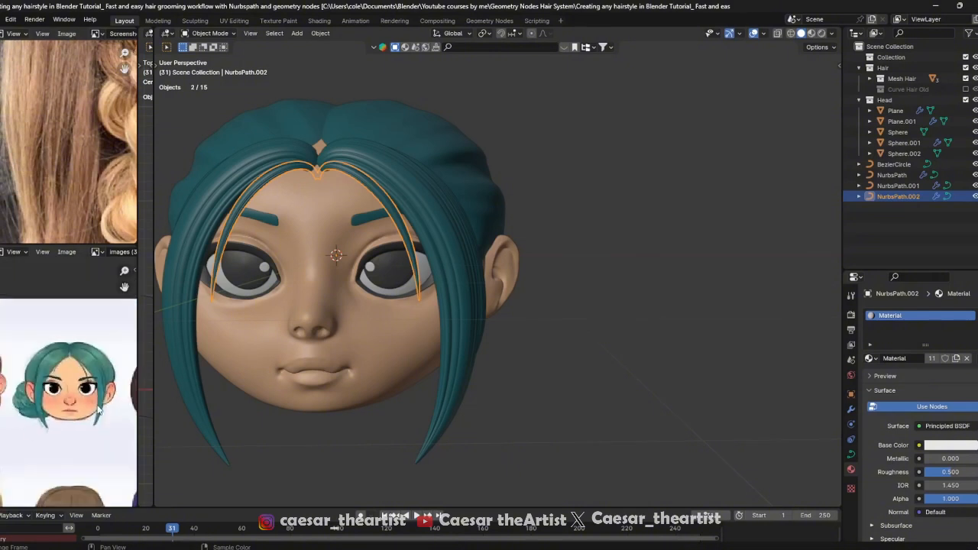
scroll(67, 411, "up", 4)
scroll(77, 430, "up", 3)
scroll(79, 400, "down", 4)
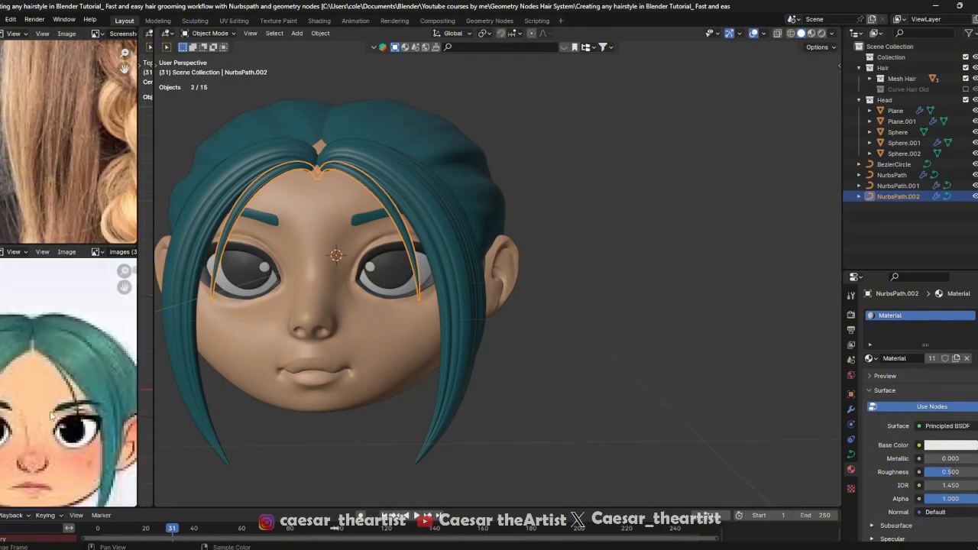
scroll(67, 128, "down", 4)
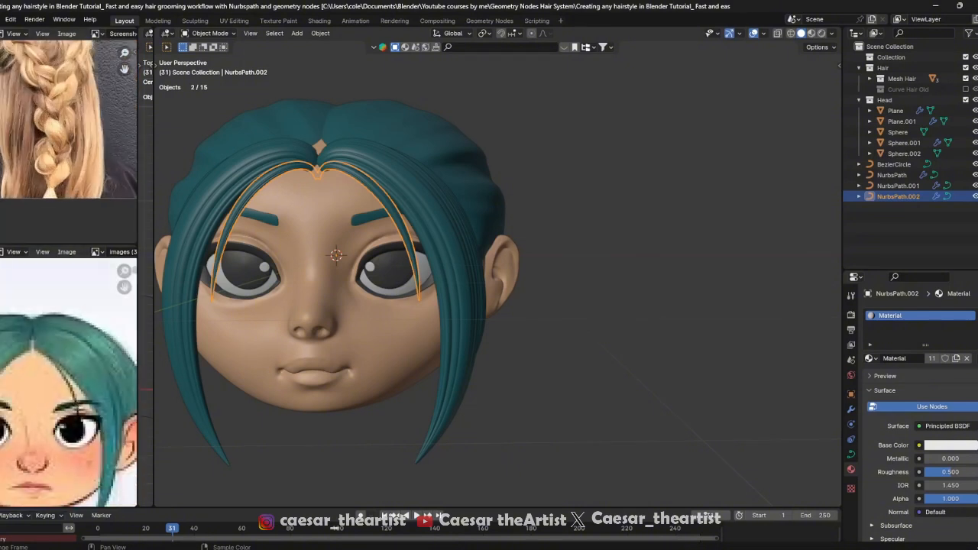
scroll(22, 179, "up", 5)
scroll(32, 180, "down", 5)
Shrink the end control point of the large front strand with Shrink/Fatten to sharpen its tip, and leave edit mode
middle_click_drag(473, 355, 449, 321)
left_click(428, 341)
left_click(435, 384)
scroll(435, 390, "up", 2)
key("Tab")
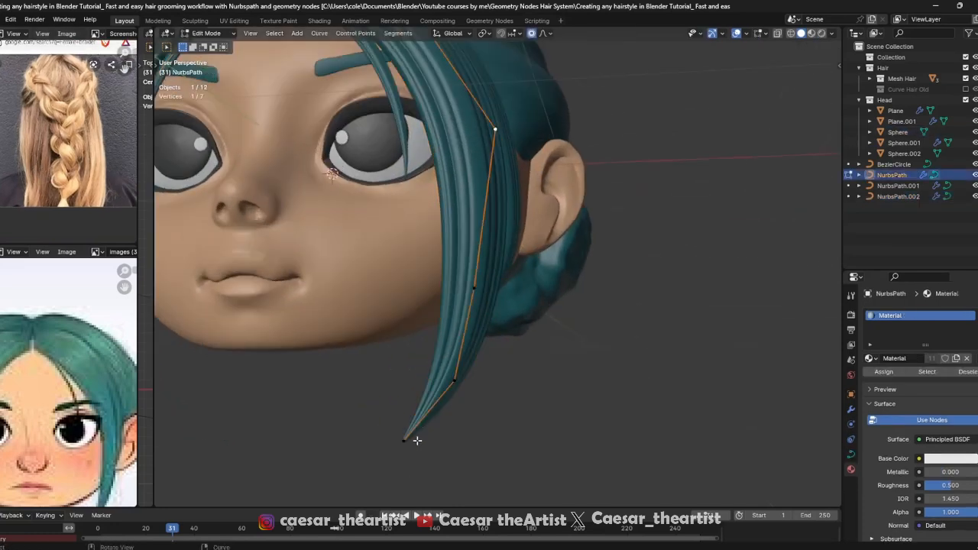
scroll(394, 433, "up", 3)
middle_click_drag(414, 417, 428, 441)
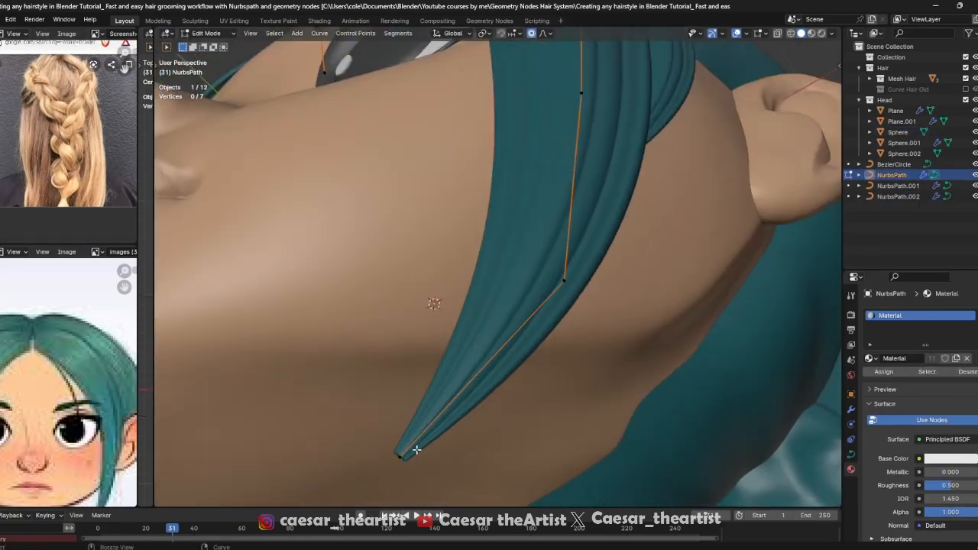
scroll(417, 448, "up", 2)
scroll(417, 430, "down", 2)
left_click(398, 449)
key("alt+s")
left_click(478, 431)
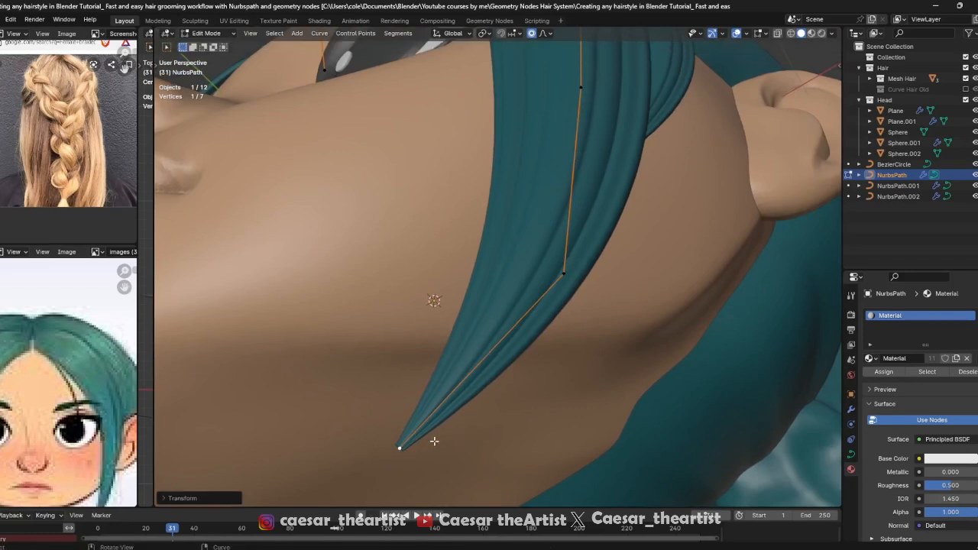
middle_click_drag(488, 409, 526, 430)
scroll(526, 430, "down", 7)
key("Tab")
middle_click_drag(502, 299, 531, 329)
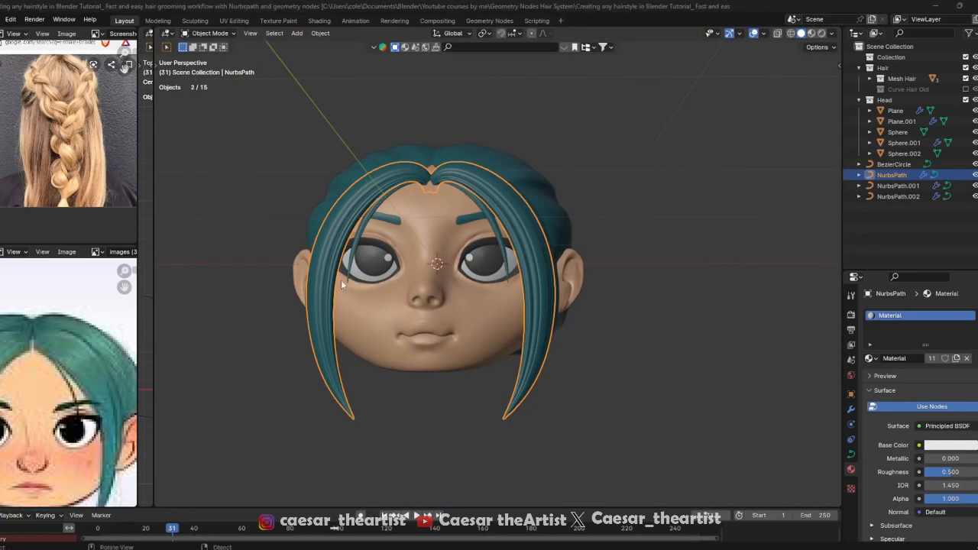
Select the thin inner strand and tilt all its control points in edit mode
middle_click_drag(342, 285, 350, 316)
scroll(489, 210, "up", 3)
left_click(498, 222)
scroll(498, 221, "up", 3)
key("Tab")
middle_click_drag(535, 212, 487, 199)
key("ctrl+t")
left_click(497, 197)
scroll(8, 150, "up", 2)
Examine the braid reference photo closely, from the loose hair lengths to the braided sections and the braid's end
middle_click_drag(9, 150, 28, 144)
scroll(28, 144, "up", 3)
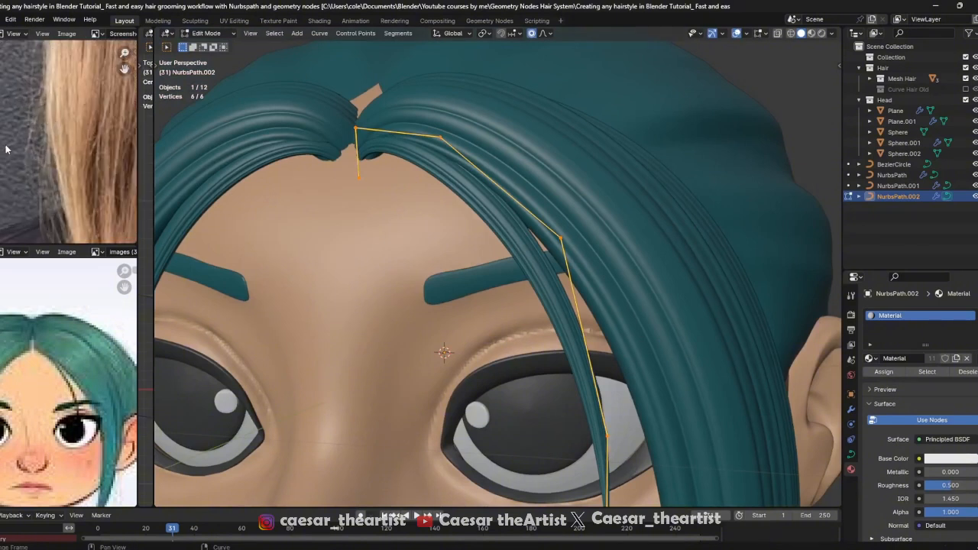
scroll(50, 168, "down", 2)
middle_click_drag(35, 121, 58, 166)
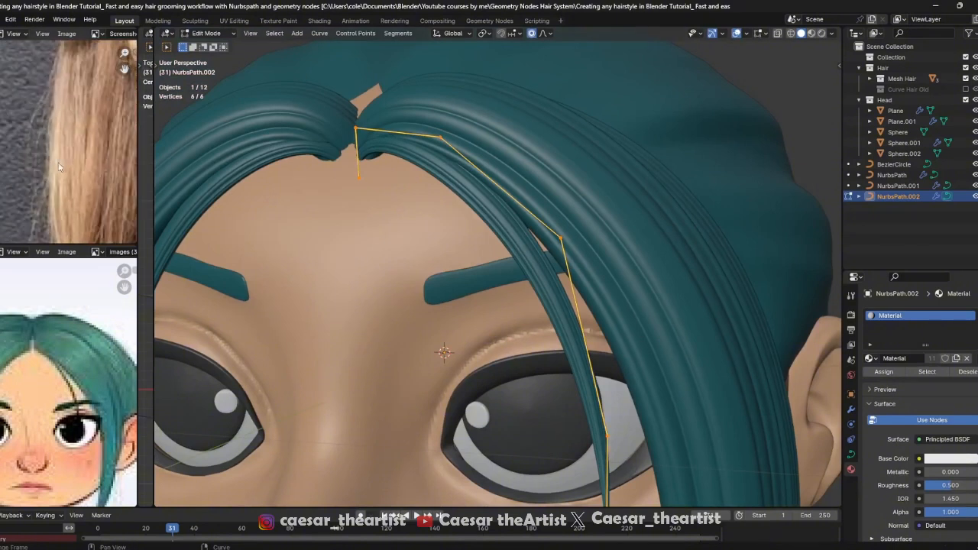
scroll(58, 126, "up", 2)
scroll(55, 128, "down", 2)
scroll(52, 120, "up", 2)
middle_click_drag(52, 121, 40, 130)
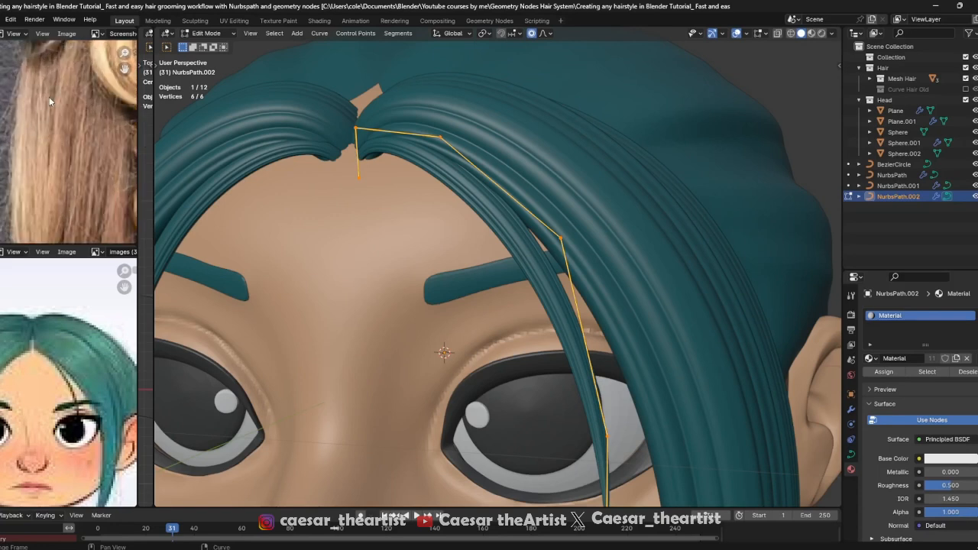
scroll(42, 104, "down", 2)
middle_click_drag(42, 104, 21, 151)
scroll(32, 122, "up", 2)
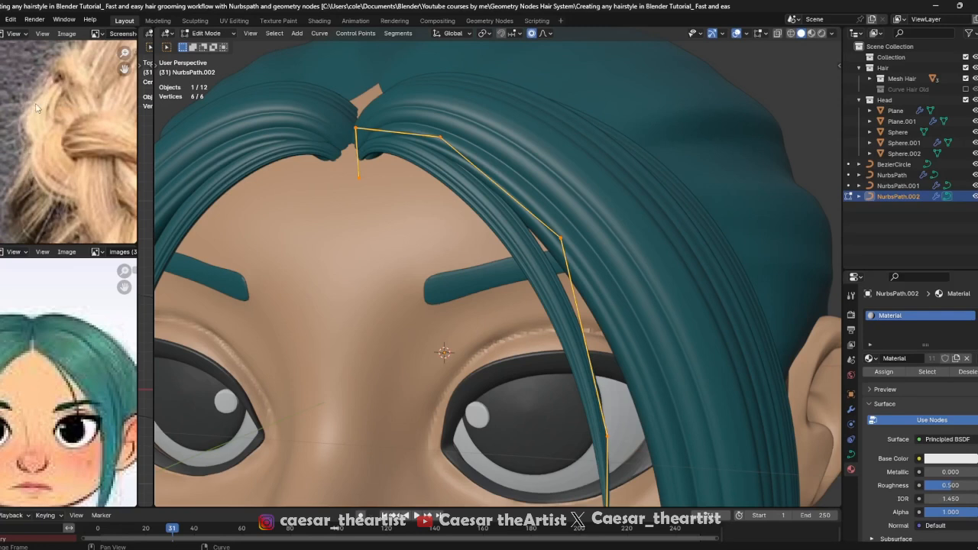
scroll(36, 109, "down", 2)
middle_click_drag(36, 108, 40, 142)
scroll(38, 115, "up", 2)
middle_click_drag(42, 88, 0, 124)
scroll(30, 126, "down", 3)
middle_click_drag(81, 210, 67, 145)
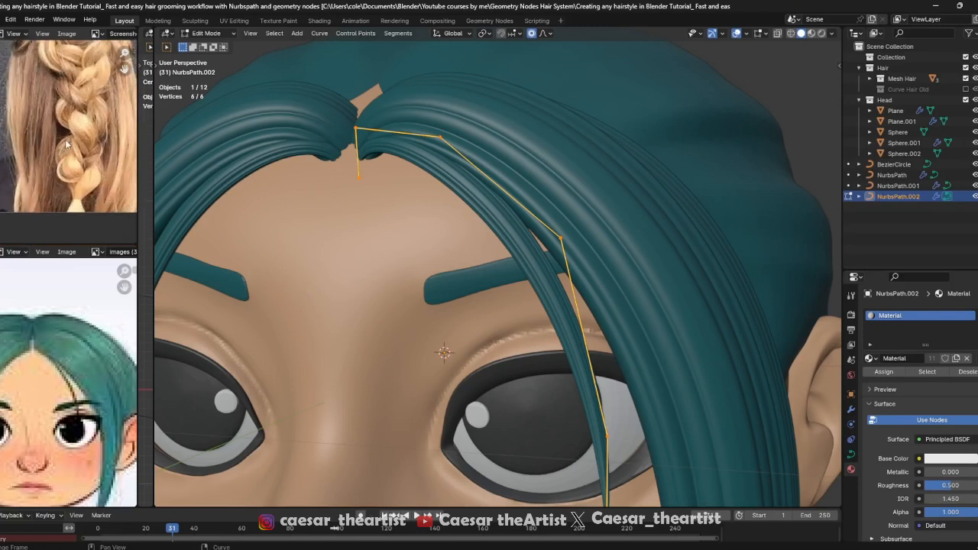
scroll(73, 208, "up", 2)
scroll(52, 193, "down", 2)
middle_click_drag(38, 234, 52, 236)
scroll(4, 183, "up", 2)
scroll(12, 117, "up", 1)
scroll(14, 114, "down", 3)
scroll(296, 164, "down", 3)
Inspect the thin inner strand and the large front strand, including its lower tip, from several angles
key("Tab")
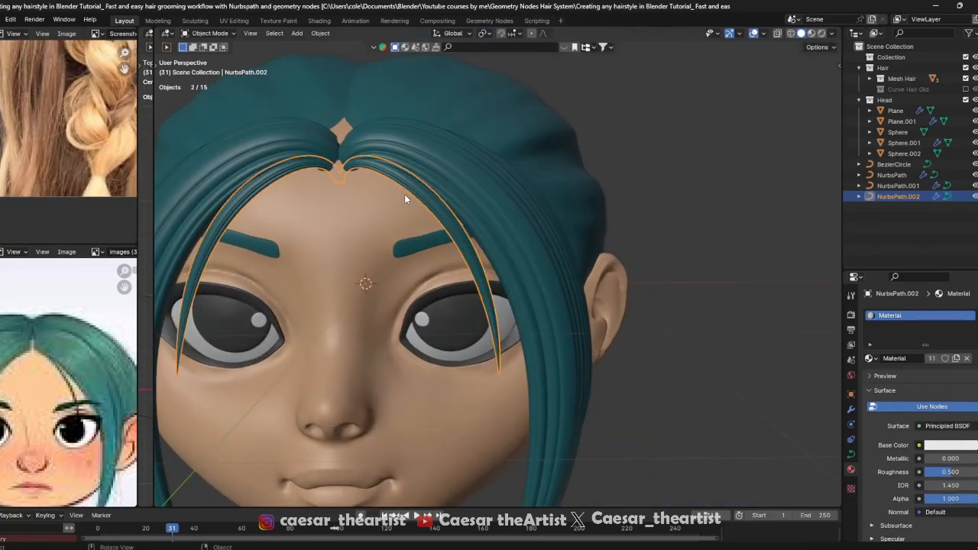
middle_click_drag(405, 199, 423, 202)
key("Tab")
middle_click_drag(510, 228, 463, 248)
scroll(474, 260, "down", 3)
key("Tab")
middle_click_drag(489, 336, 503, 296)
scroll(504, 299, "up", 4)
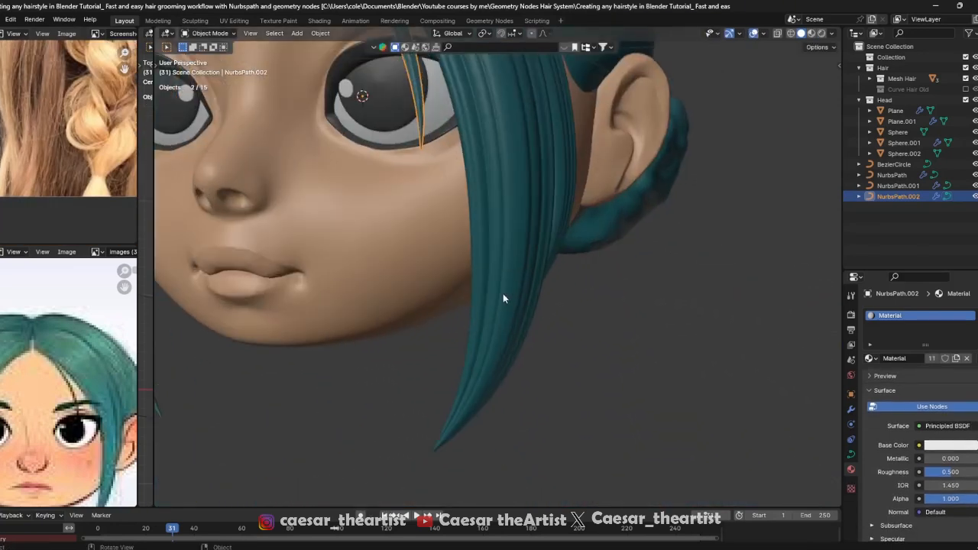
left_click(504, 298)
key("Tab")
scroll(507, 316, "down", 3)
middle_click_drag(461, 403, 469, 410)
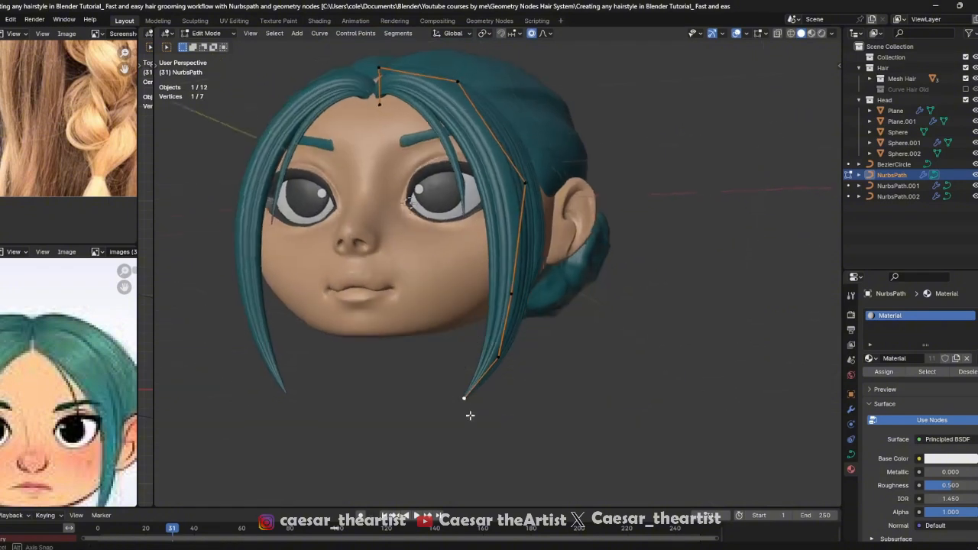
scroll(494, 251, "up", 5)
key("Tab")
scroll(505, 245, "down", 4)
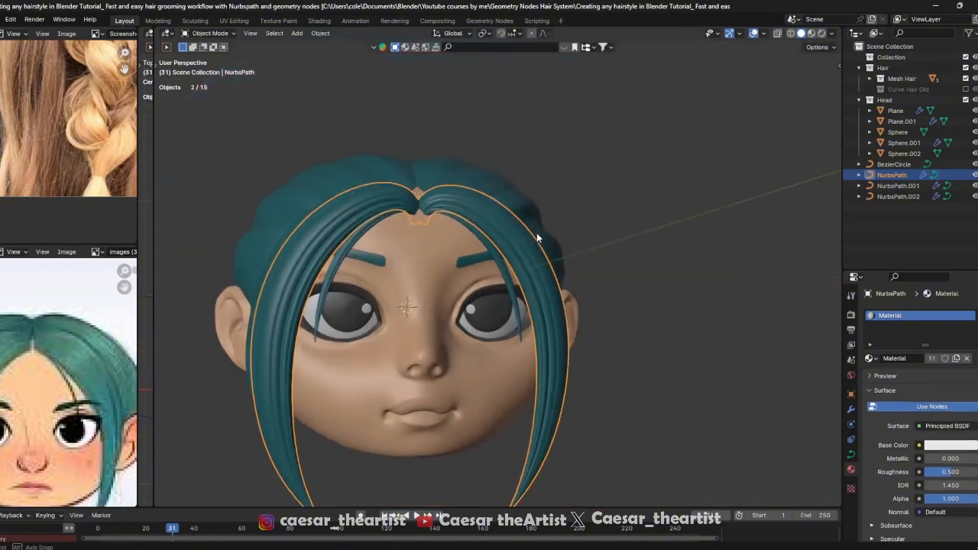
Subdivide the large front strand's path between two control points beside the cheek, working in front view
key("KP_1")
key("Tab")
left_click(563, 298)
key("g")
right_click(632, 307)
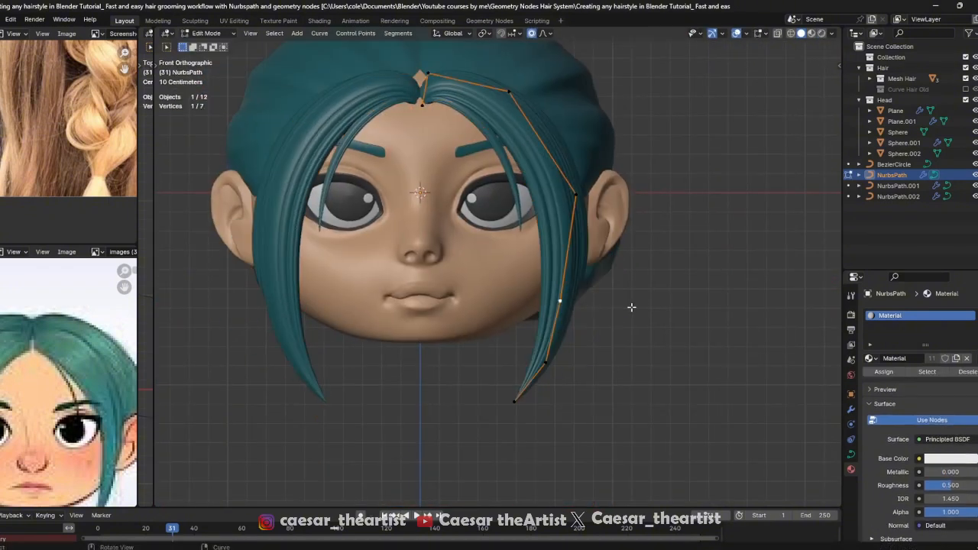
right_click(586, 195)
left_click(640, 209)
Try moving three lower control points of the large front strand alternately outward and inward to form a wave
left_click(558, 307)
key("g")
left_click(605, 319)
left_click(570, 253)
key("g")
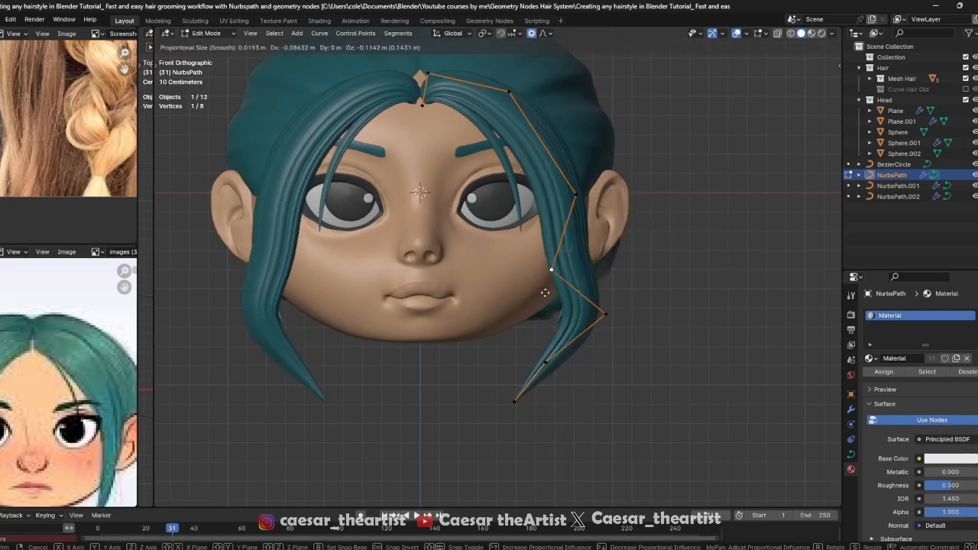
left_click(512, 299)
left_click(579, 208)
key("g")
left_click(629, 221)
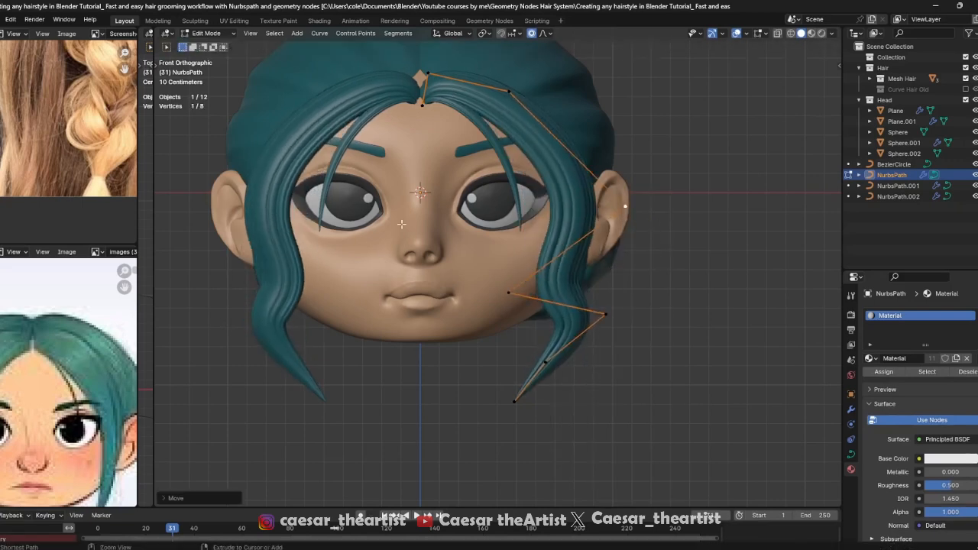
Undo the wave-shaping moves on the large front strand and leave edit mode
key("ctrl+z")
key("ctrl+z")
key("ctrl+z")
key("ctrl+z")
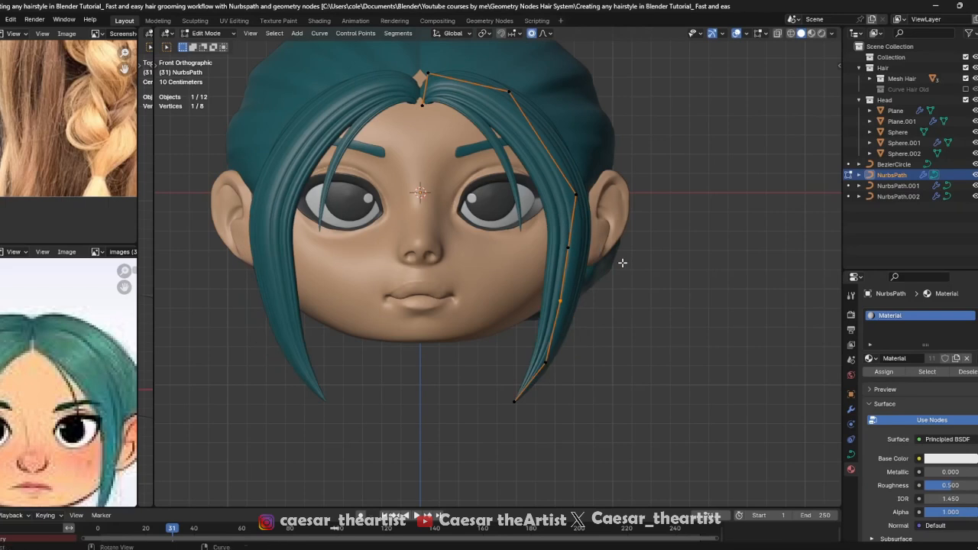
key("Tab")
Examine the mirrored front strands and the hairline parting from different angles and distances
middle_click_drag(566, 207, 573, 219, "shift")
key("Tab")
key("Tab")
middle_click_drag(533, 163, 514, 201, "shift")
middle_click_drag(587, 156, 648, 156)
middle_click_drag(604, 437, 543, 391)
scroll(545, 356, "up", 3)
middle_click_drag(549, 428, 603, 405, "shift")
scroll(546, 357, "down", 3)
middle_click_drag(555, 268, 583, 405, "shift")
scroll(520, 317, "up", 3)
Switch editing from the large front strand to the thin inner strand
key("Tab")
key("a")
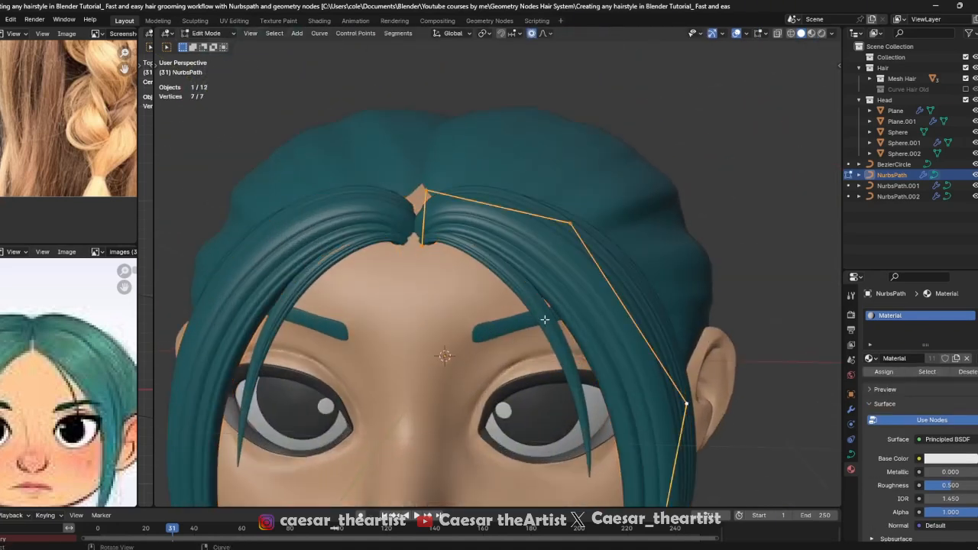
key("Tab")
left_click(545, 319)
key("Tab")
right_click(571, 294)
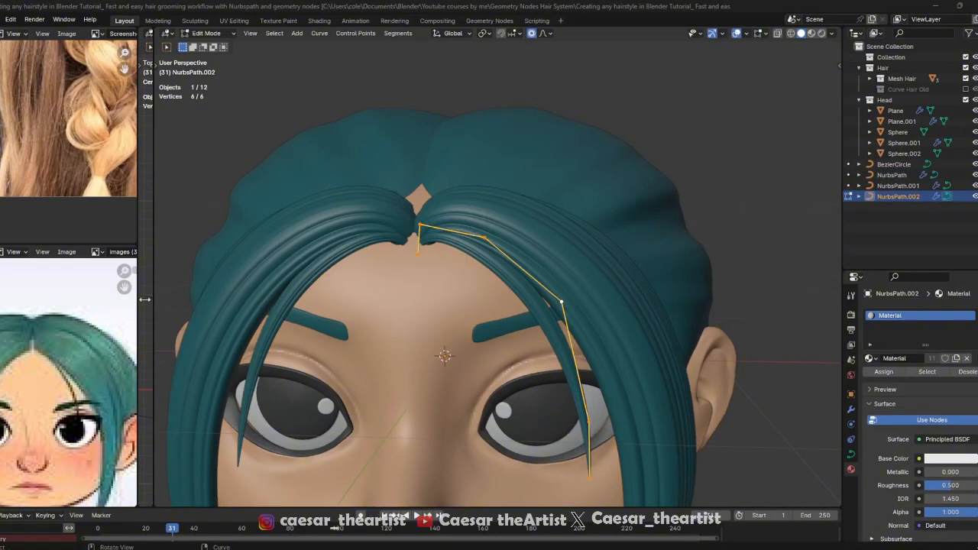
scroll(458, 276, "down", 4)
key("Tab")
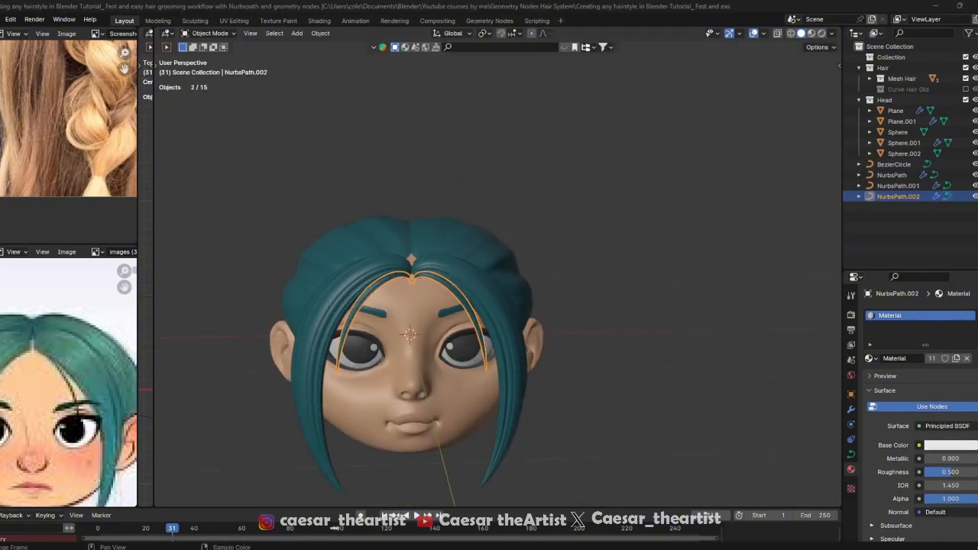
Move all control points of the thin inner strand closer to the large front strand at the parting
key("KP_1")
scroll(366, 238, "up", 10)
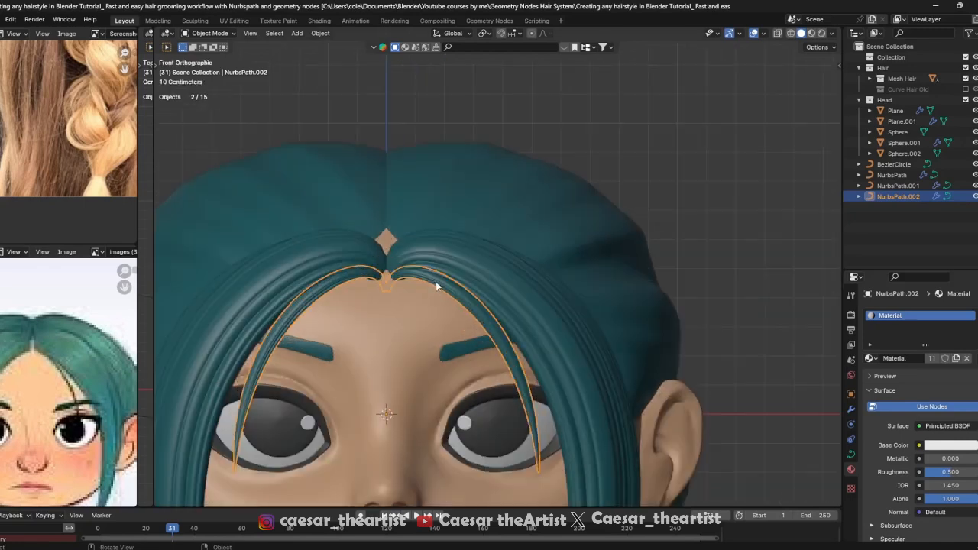
key("Tab")
left_click_drag(416, 346, 419, 349)
scroll(465, 316, "down", 6)
key("a")
middle_click_drag(489, 309, 461, 225)
scroll(475, 286, "up", 3)
key("g")
left_click(442, 269)
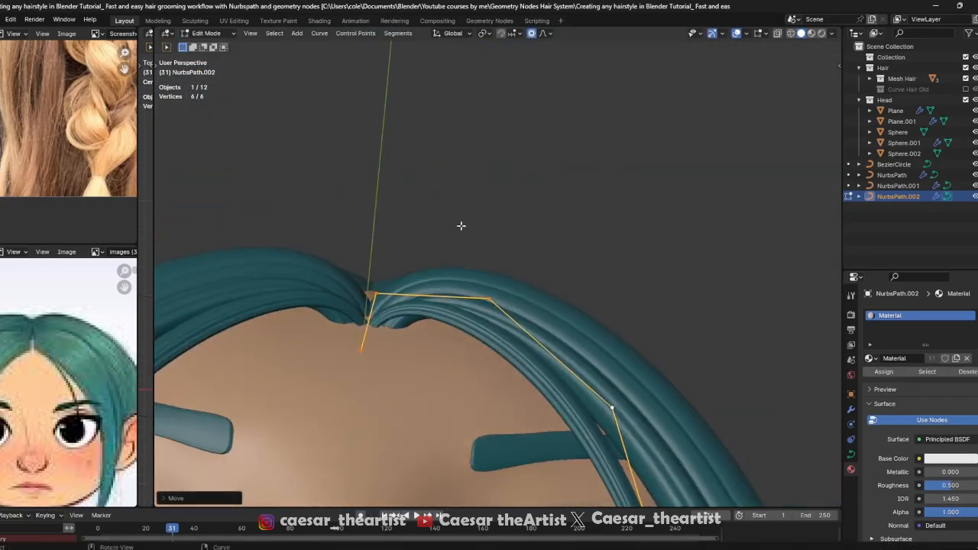
Fine-tune the whole thin inner strand's position beneath the large front strand and leave edit mode
scroll(458, 231, "up", 2)
key("g")
left_click(427, 267)
middle_click_drag(427, 267, 415, 318)
key("g")
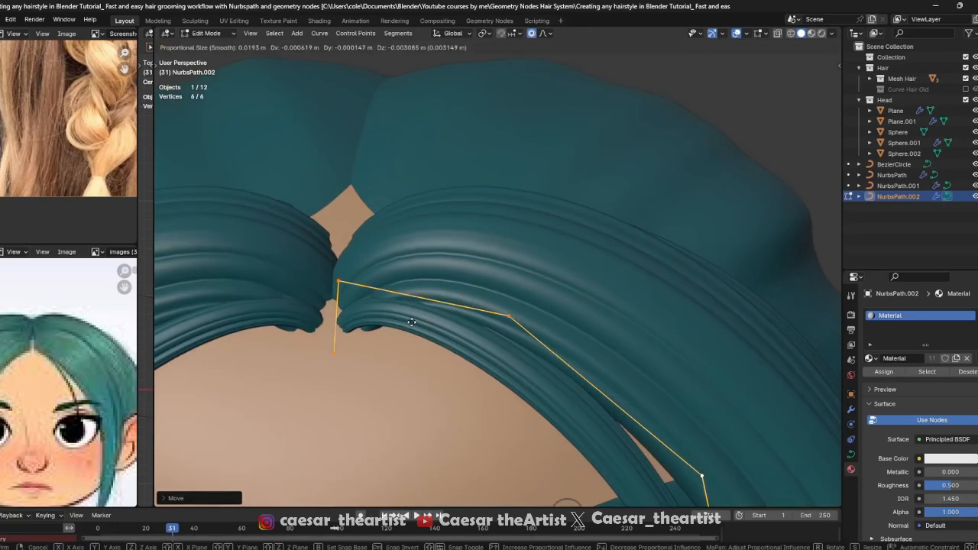
key("Tab")
scroll(385, 277, "down", 8)
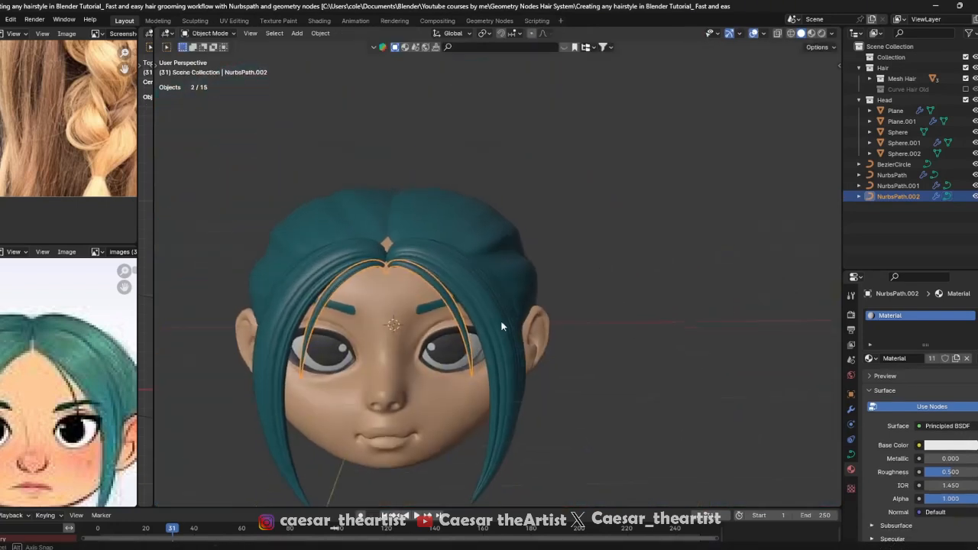
Return to the front view of the head and save the file
middle_click_drag(460, 311, 484, 283)
key("KP_1")
key("ctrl+s")
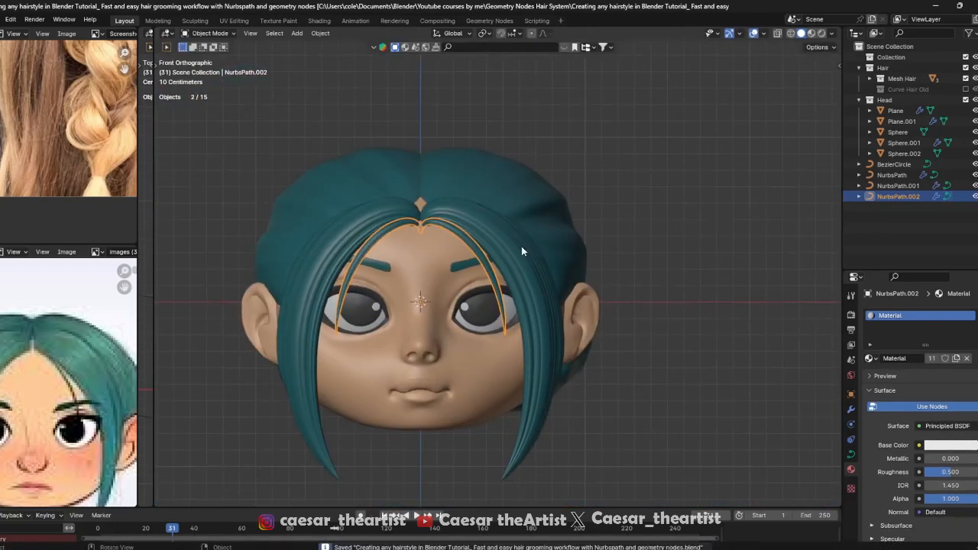
scroll(516, 254, "up", 2)
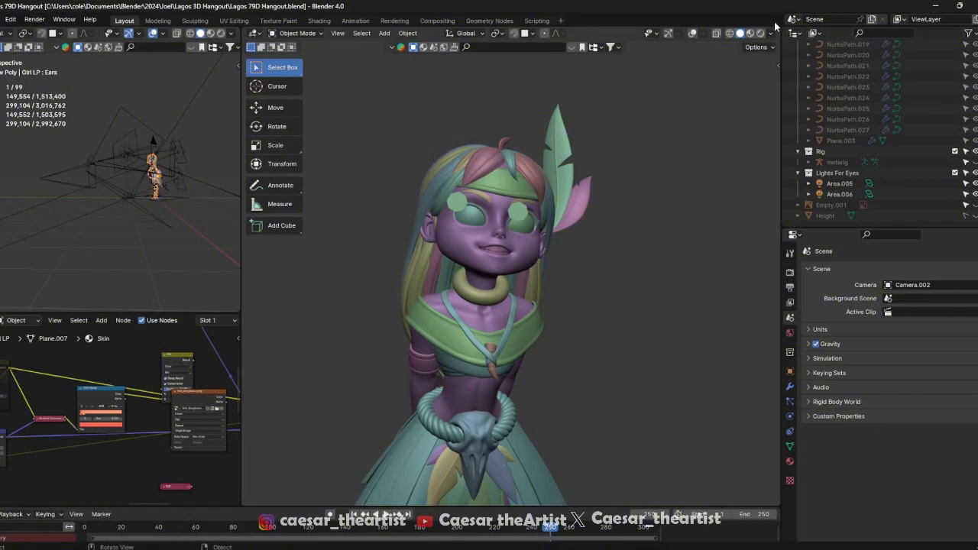
Show the Lagos 79D Hangout character in rendered shading and examine the dark hair from above
key("shift+z")
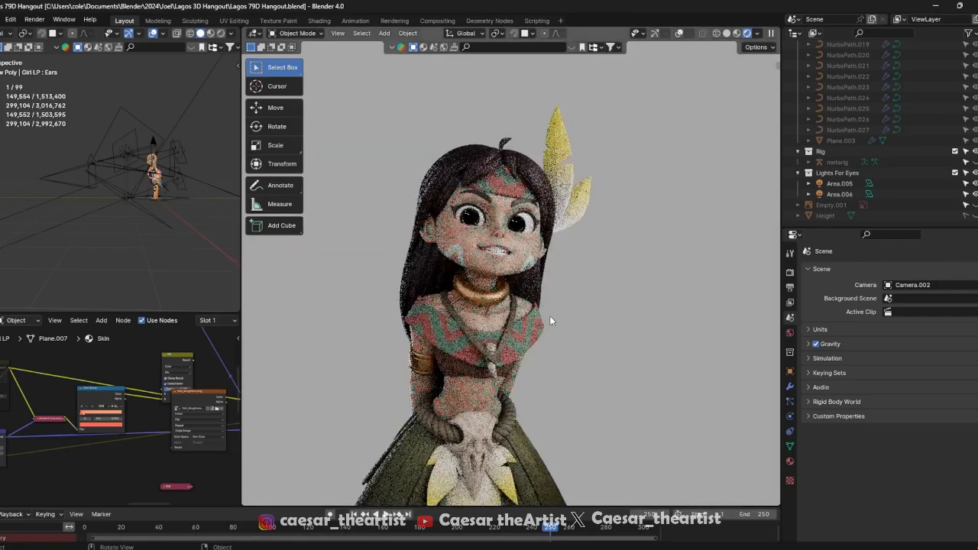
middle_click_drag(413, 240, 633, 271)
scroll(466, 125, "up", 2)
scroll(581, 132, "up", 2)
scroll(633, 272, "up", 1)
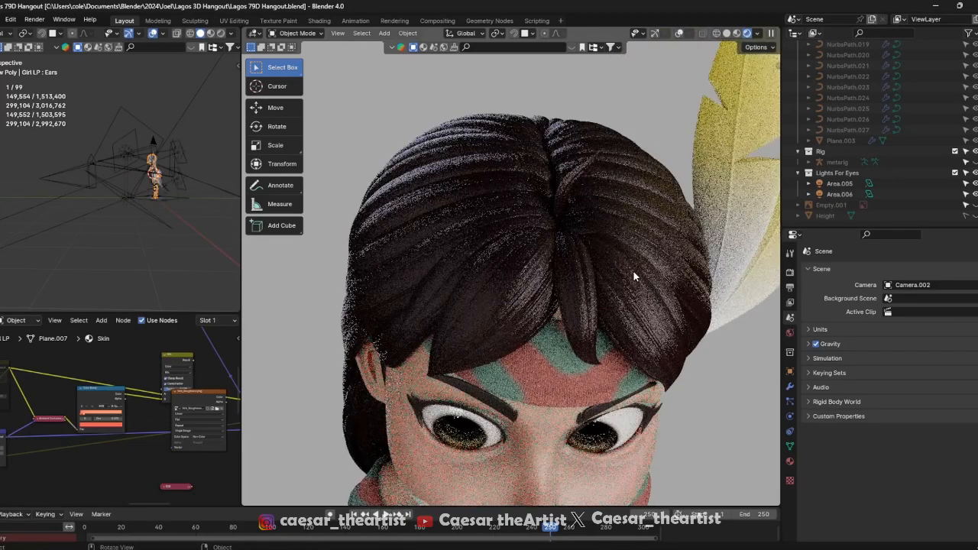
Show the control points of a dark fringe strand in edit mode and try moving one of them
left_click(633, 271)
key("Tab")
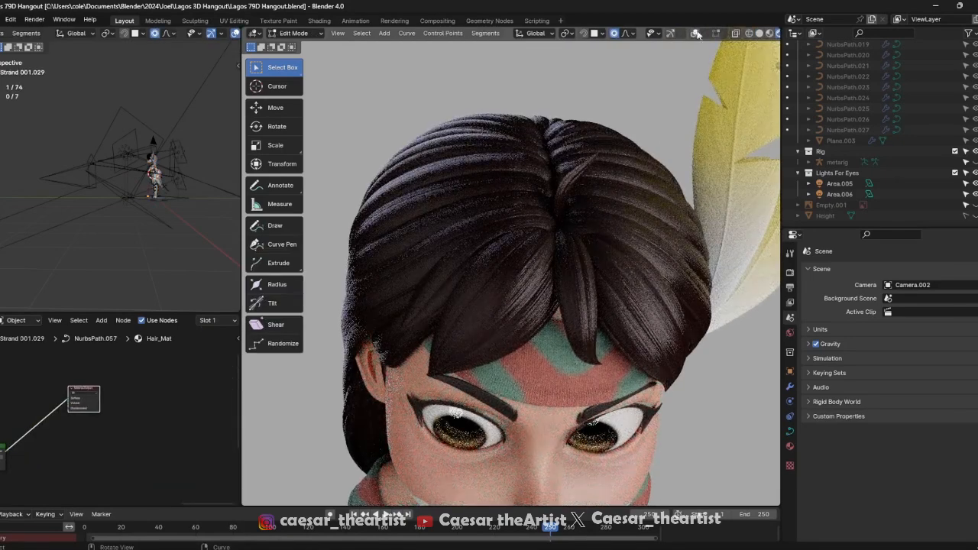
middle_click_drag(616, 250, 570, 233)
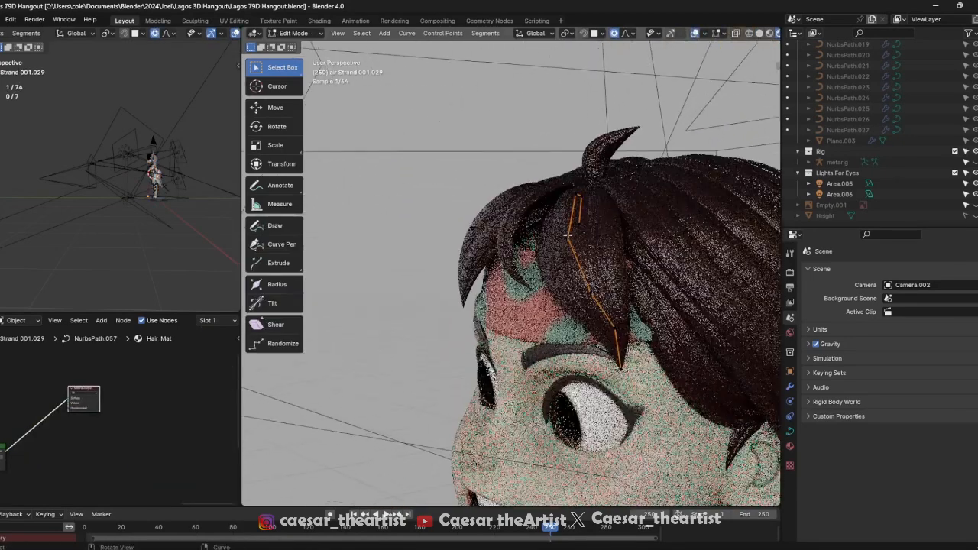
left_click(567, 235)
key("g")
right_click(523, 151)
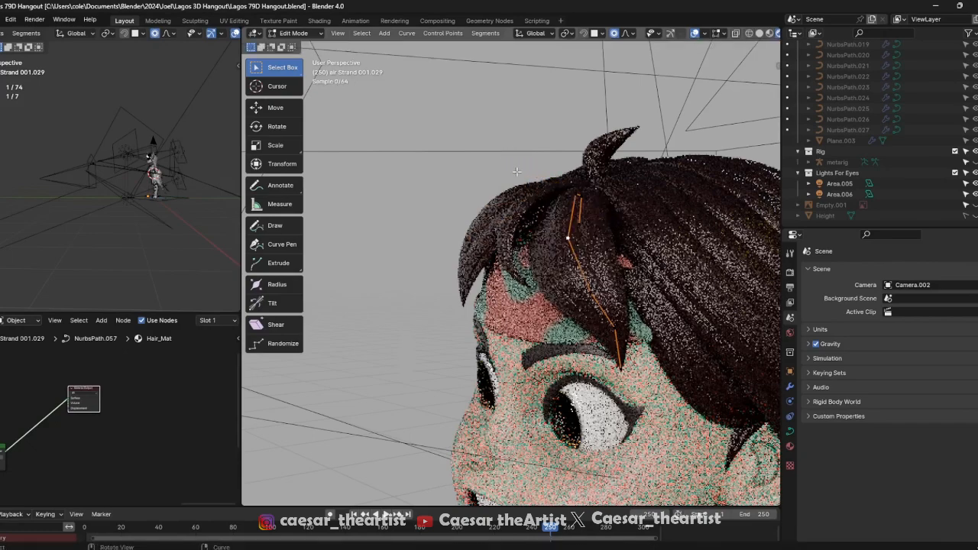
key("Tab")
Examine the rendered character's hair and full figure from several angles
scroll(518, 189, "down", 6)
middle_click_drag(518, 188, 653, 196)
middle_click_drag(412, 262, 468, 217)
scroll(467, 217, "up", 6)
scroll(491, 160, "down", 7)
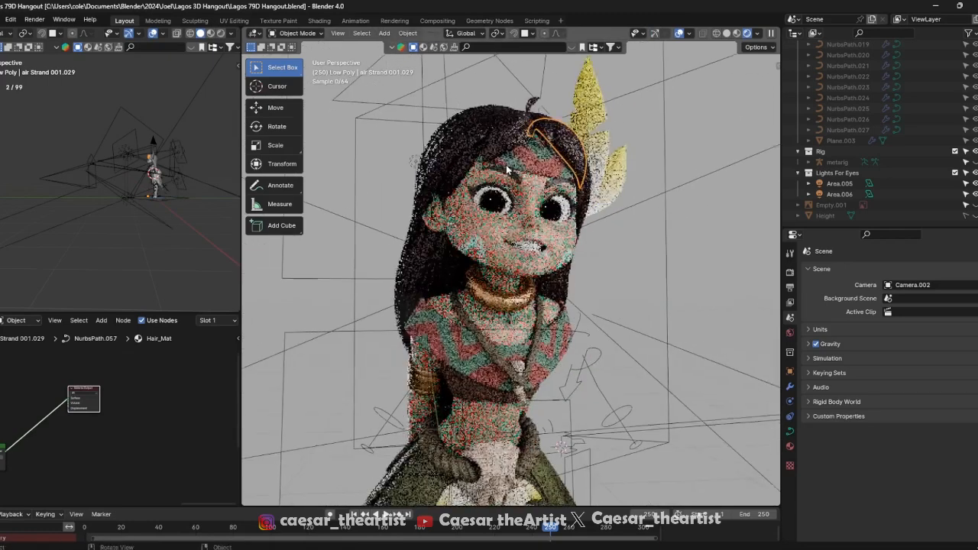
middle_click_drag(507, 168, 585, 177)
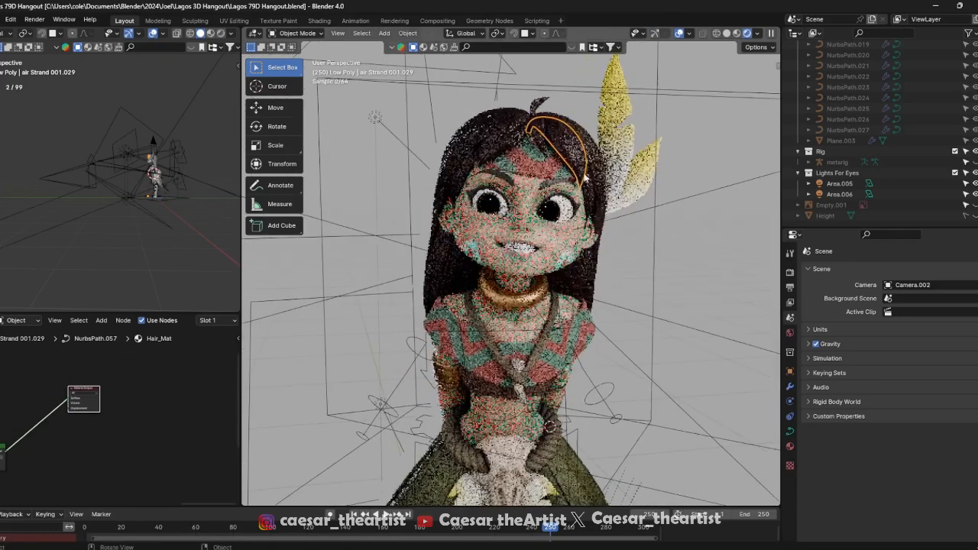
scroll(584, 178, "down", 5)
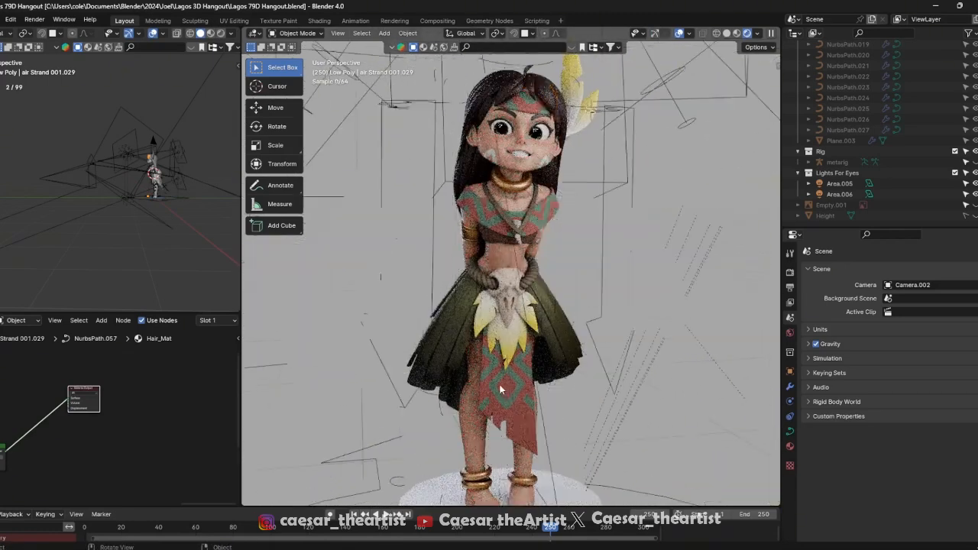
Select the skirt feather and the hair feathers one after another and inspect how they are modelled
scroll(553, 230, "up", 8)
left_click(553, 230)
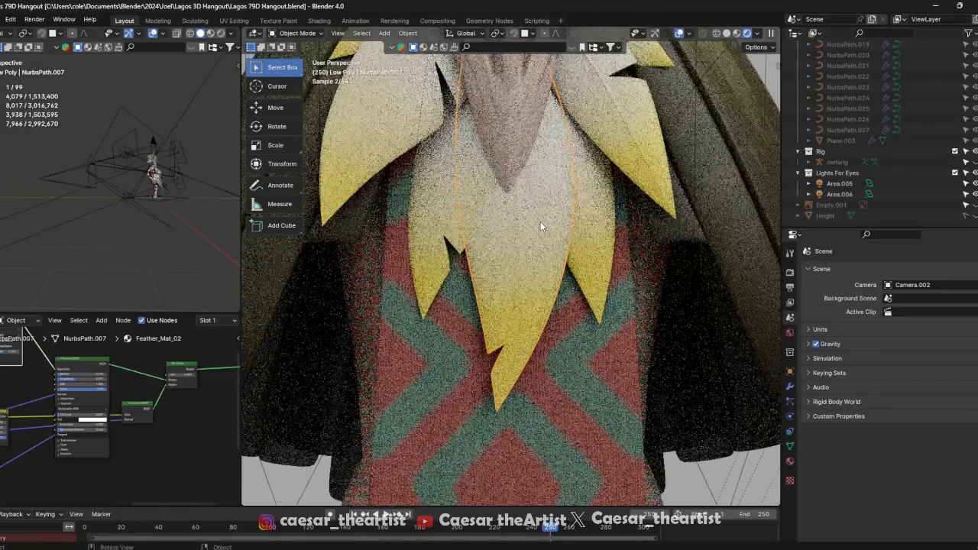
scroll(540, 226, "down", 4)
middle_click_drag(559, 146, 545, 421, "shift")
scroll(545, 420, "down", 3)
scroll(633, 92, "up", 4)
middle_click_drag(632, 92, 575, 191, "shift")
scroll(678, 148, "up", 3)
left_click(566, 193)
key("Tab")
scroll(574, 191, "down", 5)
key("Tab")
left_click(615, 241)
Examine the rendered character's face, long hair and hair feathers up close and from further away
scroll(617, 243, "down", 3)
middle_click_drag(618, 243, 520, 217)
scroll(501, 260, "up", 1)
scroll(475, 326, "down", 2)
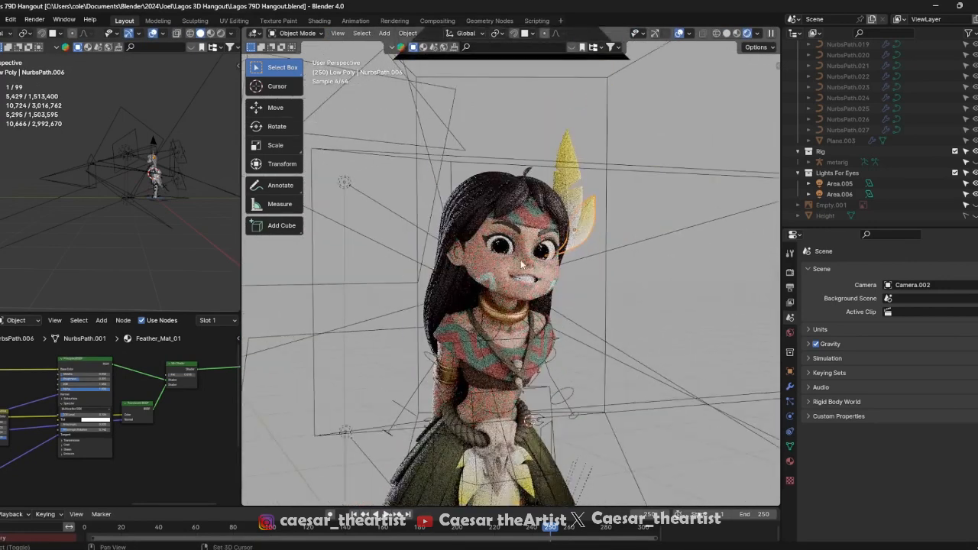
middle_click_drag(482, 322, 485, 266, "shift")
scroll(483, 243, "up", 4)
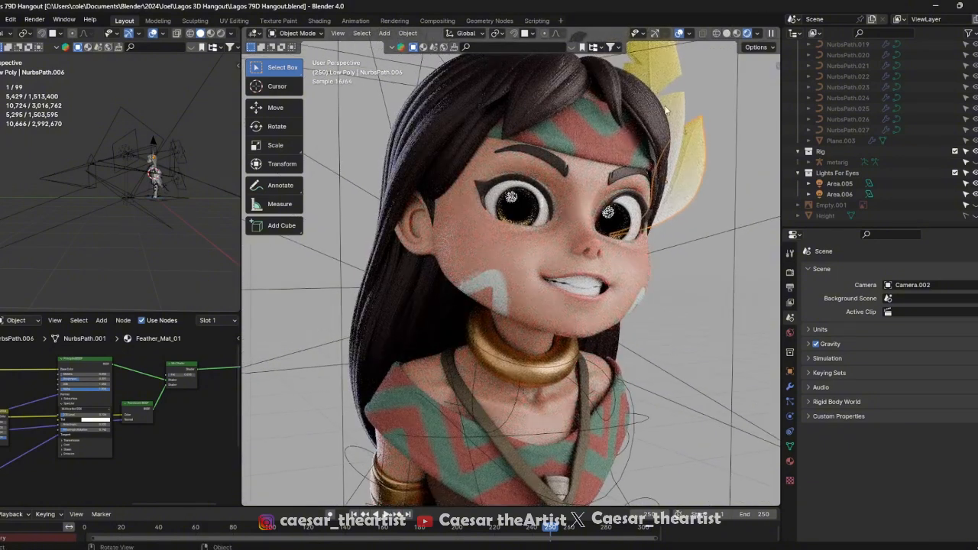
key("KP_1")
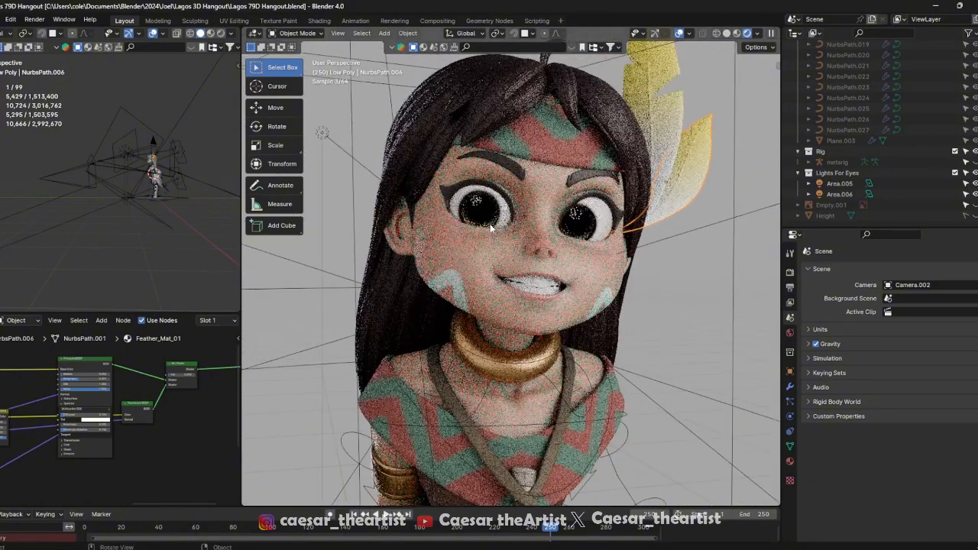
scroll(493, 212, "down", 3)
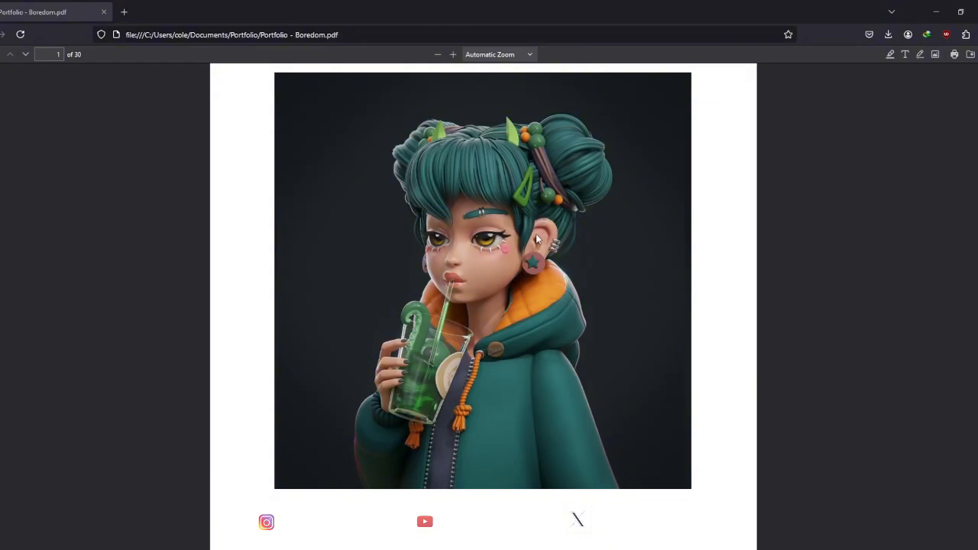
Read through the portfolio PDF's renders, wireframes and clay views of the teal-haired and blonde characters, focusing on their hair
scroll(534, 237, "down", 20)
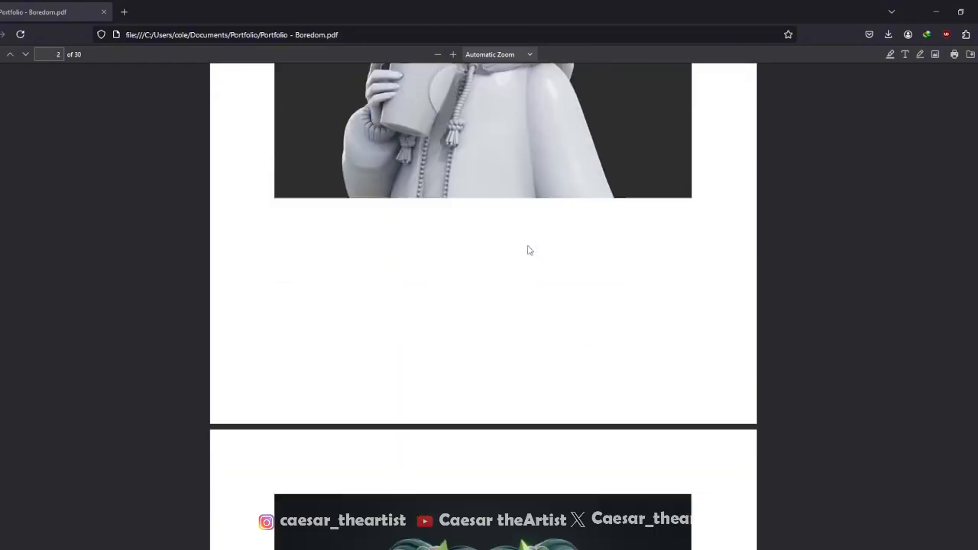
scroll(531, 247, "down", 10)
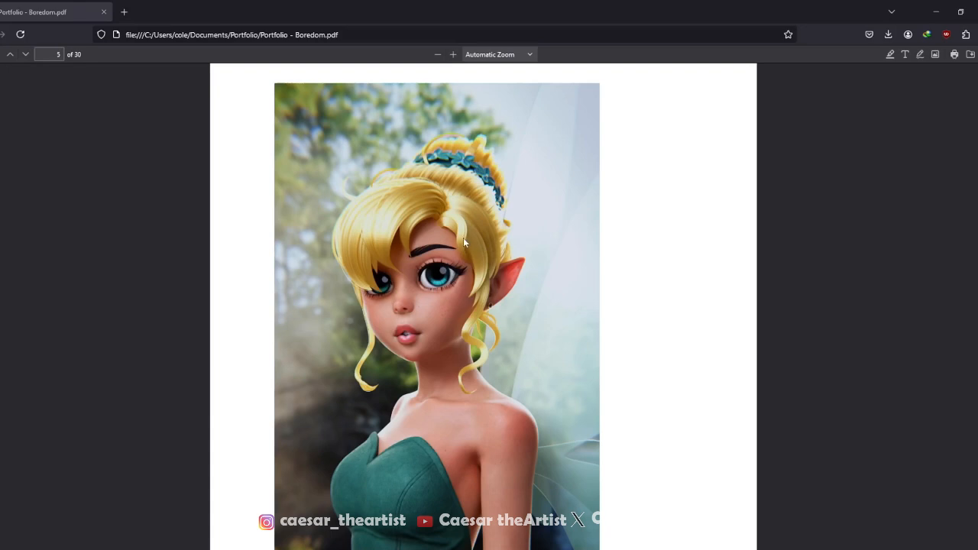
scroll(466, 229, "down", 10)
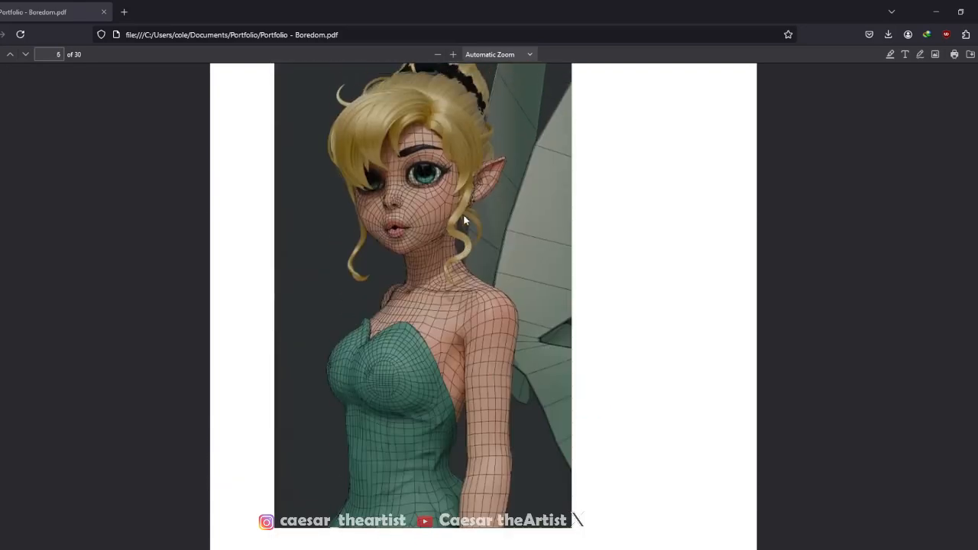
scroll(466, 298, "down", 15)
scroll(467, 301, "up", 4)
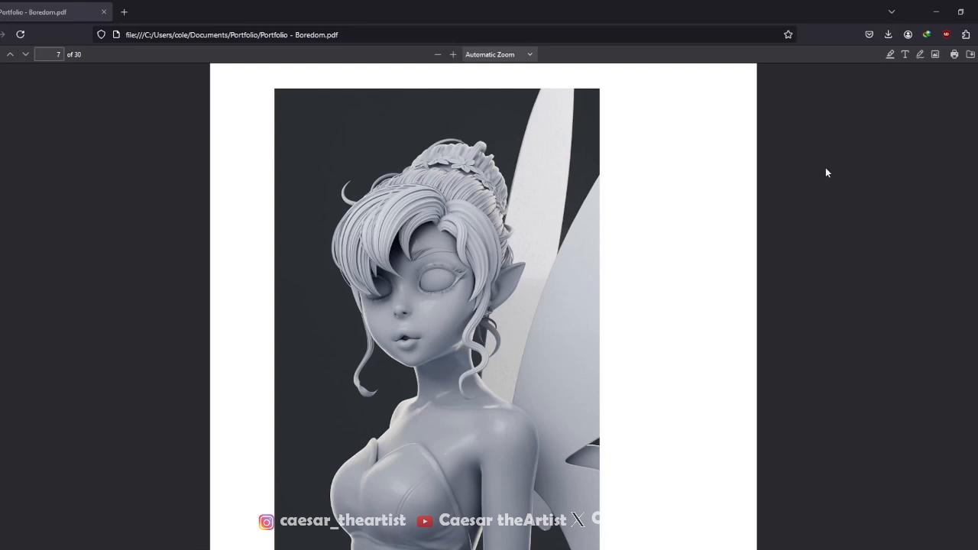
scroll(474, 227, "down", 3)
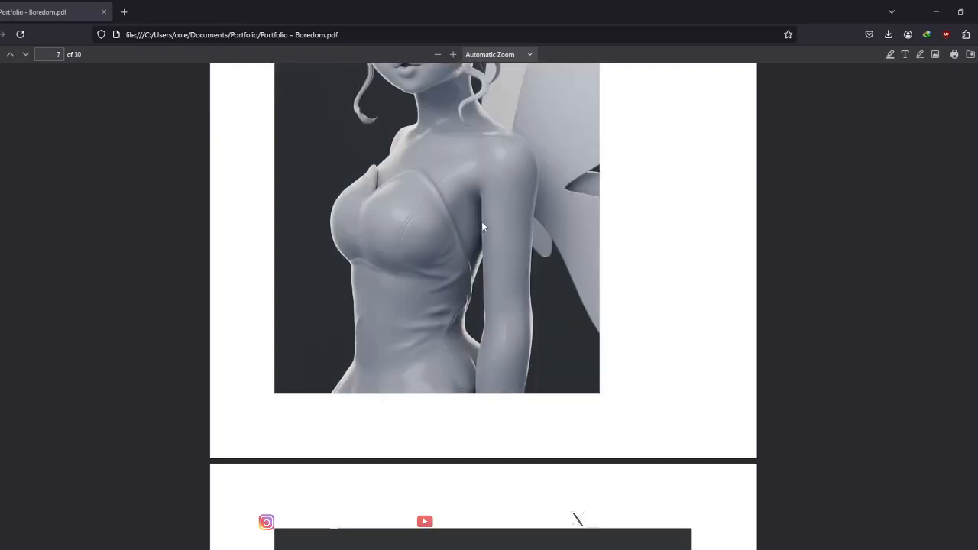
scroll(482, 226, "down", 3)
scroll(483, 225, "down", 2)
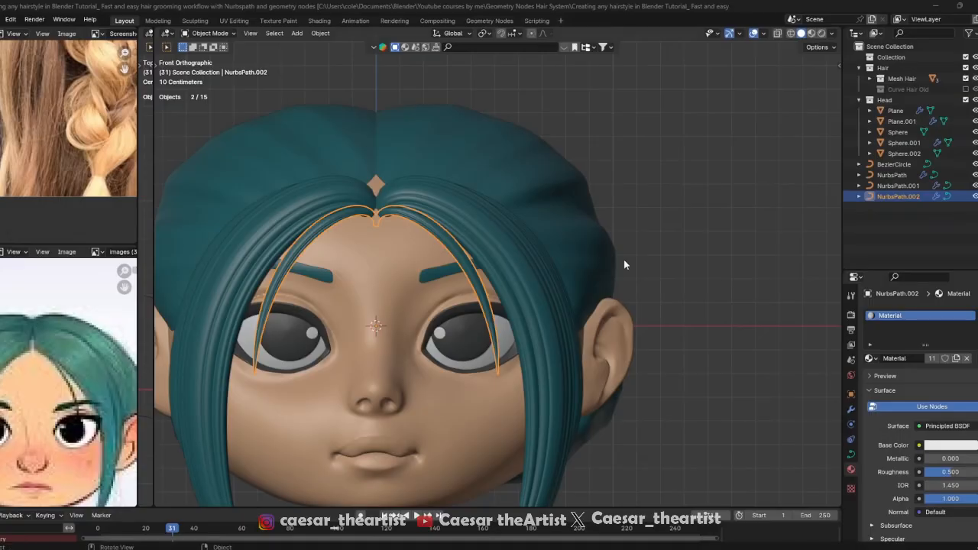
Select the large mirrored fringe strand and widen the second 3D viewport, setting that viewport to top view
scroll(624, 259, "down", 5)
middle_click_drag(570, 215, 355, 222)
left_click(551, 253)
scroll(550, 250, "up", 3)
scroll(355, 222, "down", 1)
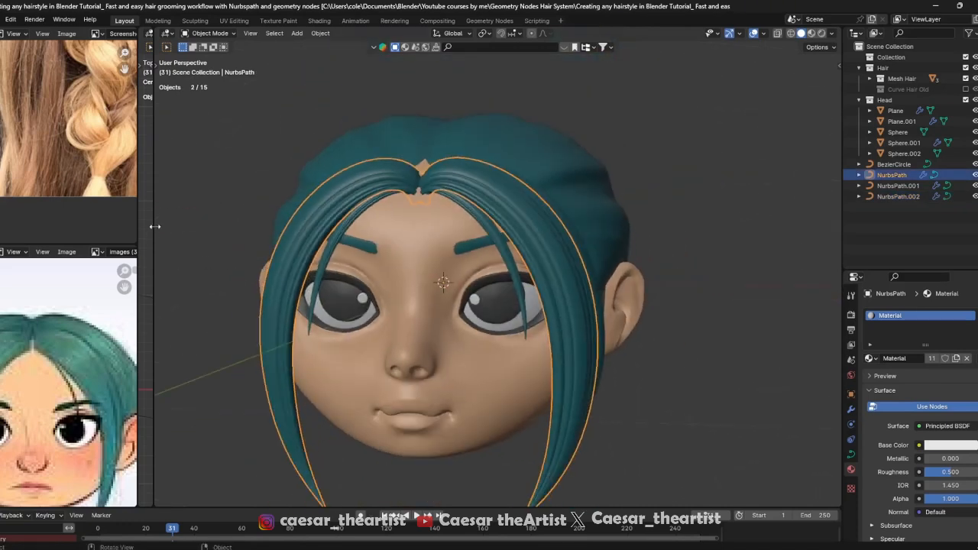
left_click_drag(154, 226, 352, 220)
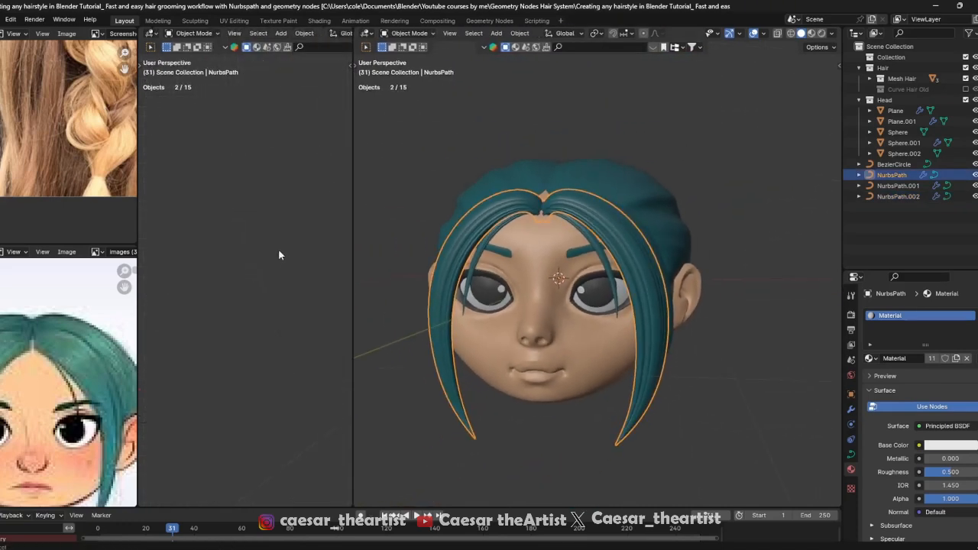
key("KP_7")
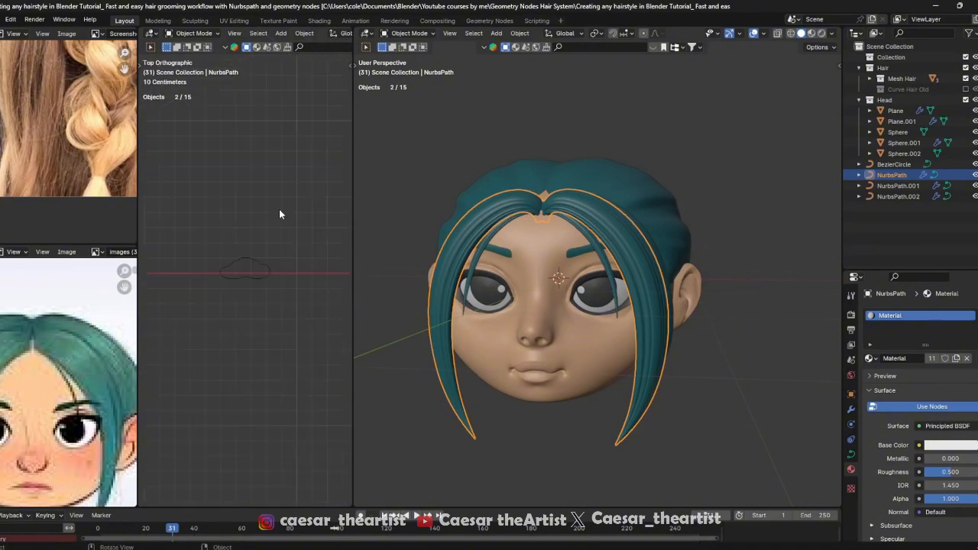
Open the BezierCircle profile curve in edit mode in the top view
middle_click_drag(276, 246, 255, 273, "shift")
scroll(253, 268, "up", 4)
scroll(255, 272, "up", 3)
left_click(232, 278)
key("Tab")
scroll(229, 280, "up", 5)
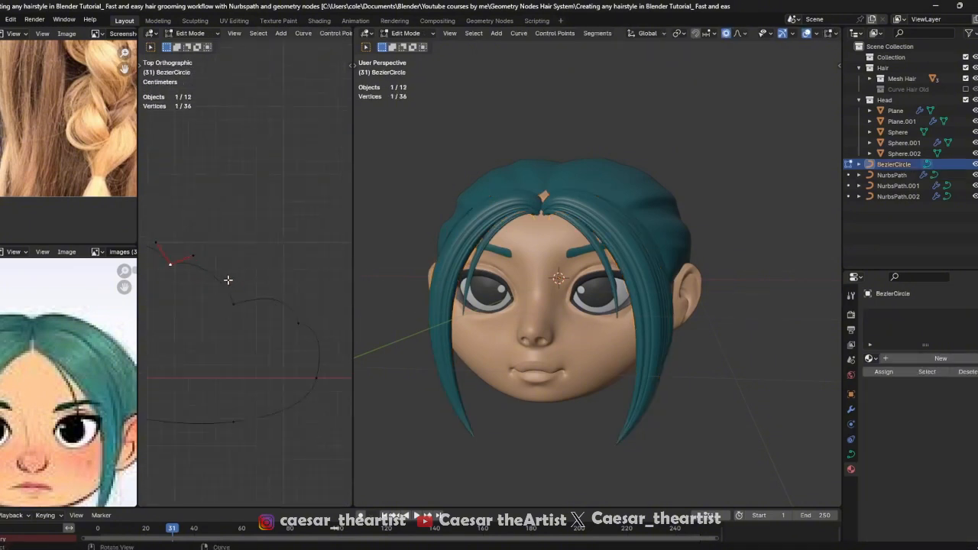
Try duplicating two neighbouring points of the profile curve above its upper right edge, and delete the copy
left_click_drag(316, 368, 206, 243)
middle_click_drag(253, 304, 252, 324, "shift")
key("shift+d")
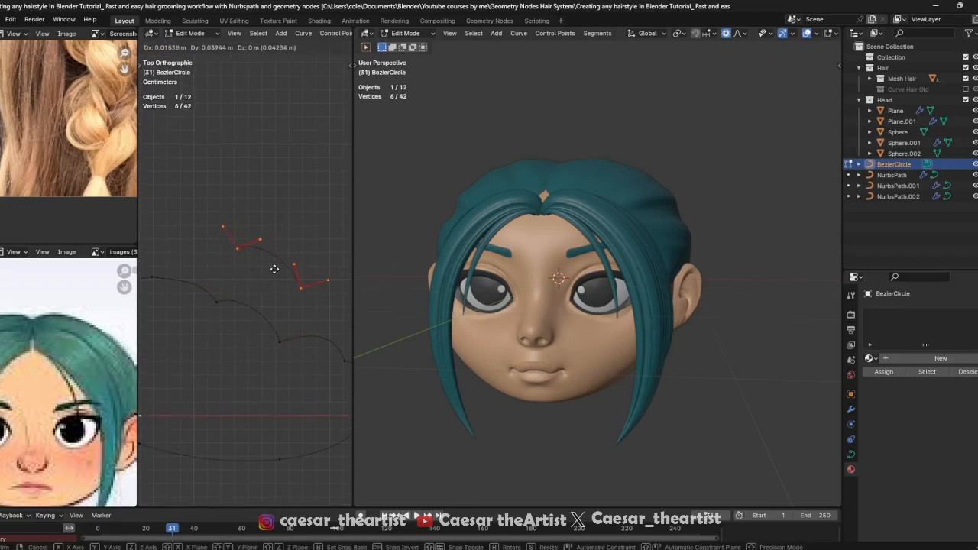
left_click(269, 280)
middle_click_drag(428, 229, 607, 219)
scroll(229, 224, "down", 3)
key("x")
left_click(271, 239)
Duplicate the entire profile outline and shrink the copy to a tiny outline near the original's upper right
left_click_drag(337, 362, 165, 231)
scroll(314, 302, "up", 3)
middle_click_drag(308, 297, 283, 317, "shift")
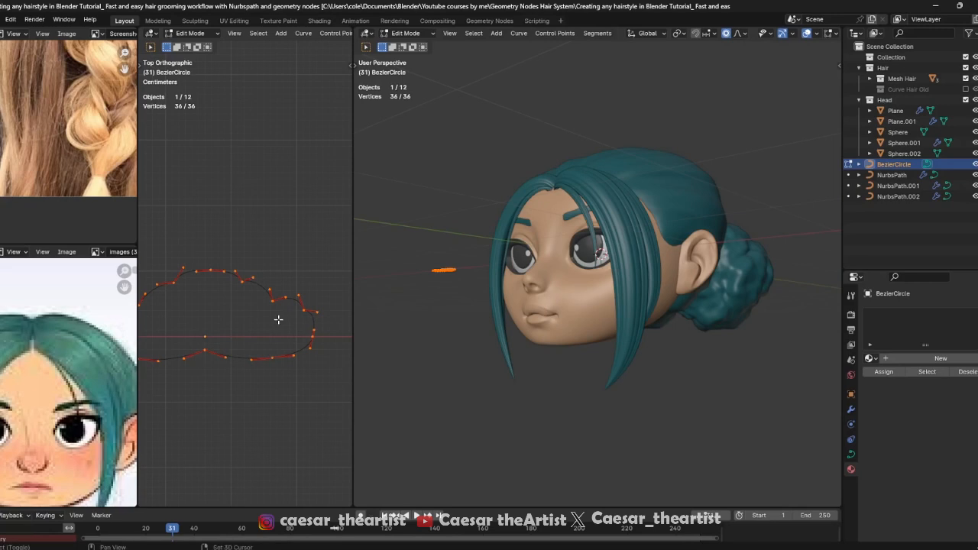
key("shift+d")
left_click(293, 241)
key("s")
left_click(266, 269)
key("s")
left_click(266, 269)
key("g")
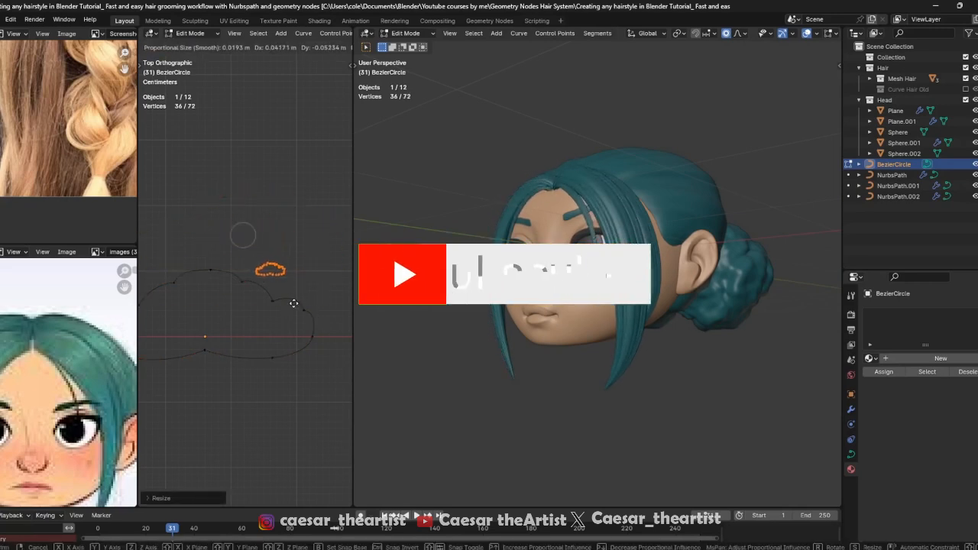
left_click(291, 296)
Adjust the position of the tiny outline copy outside the profile's upper right edge
scroll(290, 297, "up", 3)
key("g")
left_click(309, 312)
scroll(572, 196, "up", 4)
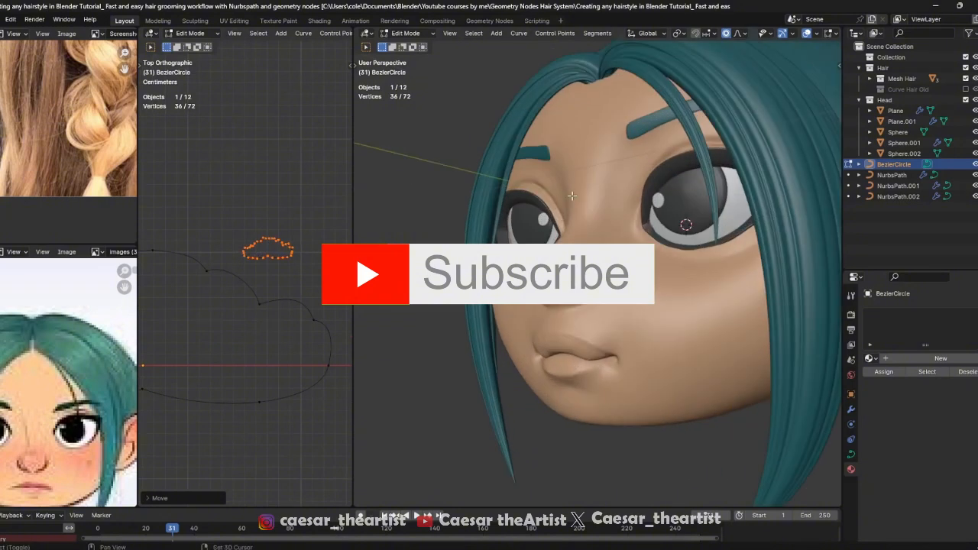
middle_click_drag(572, 196, 528, 206)
key("g")
left_click(309, 228)
Examine up close how the extra tiny outline affects the fringe strands around the face
scroll(570, 306, "down", 3)
middle_click_drag(569, 305, 684, 277)
scroll(651, 330, "up", 5)
scroll(650, 329, "down", 4)
scroll(725, 278, "up", 3)
scroll(725, 276, "up", 3)
scroll(729, 275, "down", 7)
scroll(684, 277, "up", 2)
scroll(278, 247, "down", 3)
Duplicate the tiny outline to the upper left side of the main profile
middle_click_drag(276, 247, 315, 237, "shift")
key("shift+d")
left_click(173, 266)
Duplicate the tiny outline below the profile's lower left, then rotate and scale the copy down
key("shift+d")
left_click(188, 349)
key("r")
left_click(327, 332)
key("g")
left_click(148, 330)
key("s")
left_click(264, 342)
Duplicate the rotated outline to below the profile's centre right and enlarge the copy
key("shift+d")
left_click(334, 338)
key("s")
left_click(180, 340)
Examine the thin flyaway strands on both sides of the face from several angles
mouse_move(501, 221)
middle_mouse_down()
mouse_move(440, 200)
mouse_move(484, 223)
mouse_move(439, 236)
mouse_move(629, 242)
mouse_move(509, 258)
mouse_move(491, 232)
middle_mouse_up()
scroll(439, 200, "up", 4)
scroll(484, 223, "up", 3)
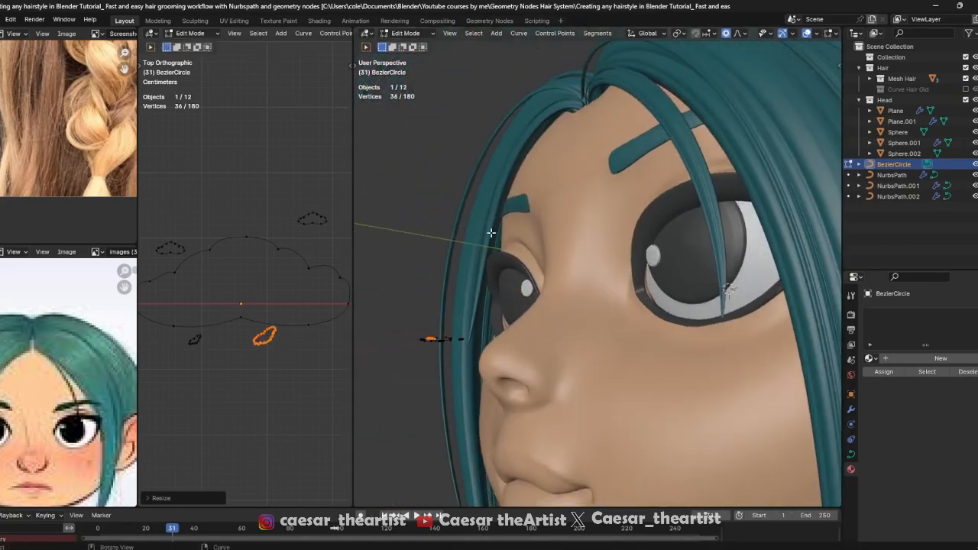
scroll(448, 285, "down", 5)
middle_click_drag(449, 285, 690, 267)
scroll(683, 264, "up", 3)
scroll(683, 265, "up", 3)
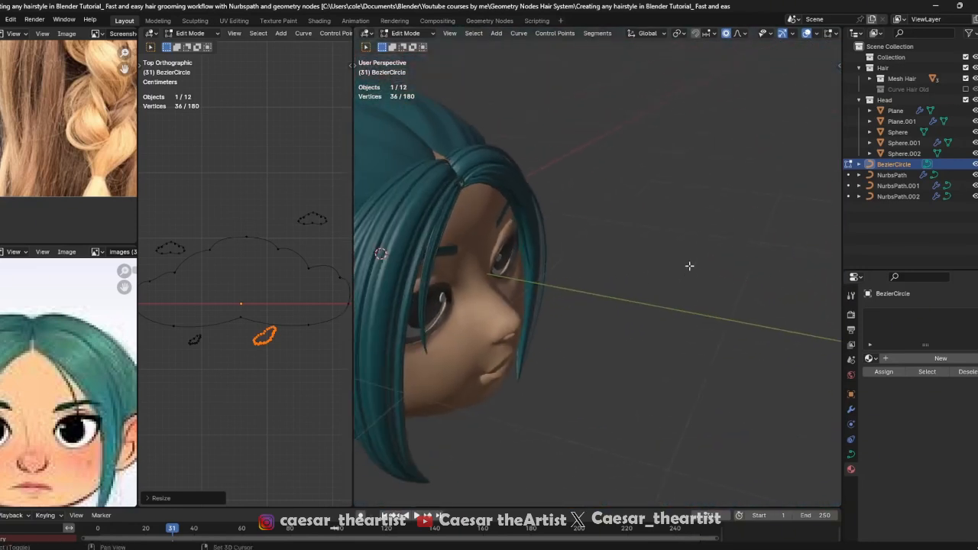
scroll(690, 267, "up", 2)
scroll(512, 393, "up", 10)
scroll(521, 398, "down", 10)
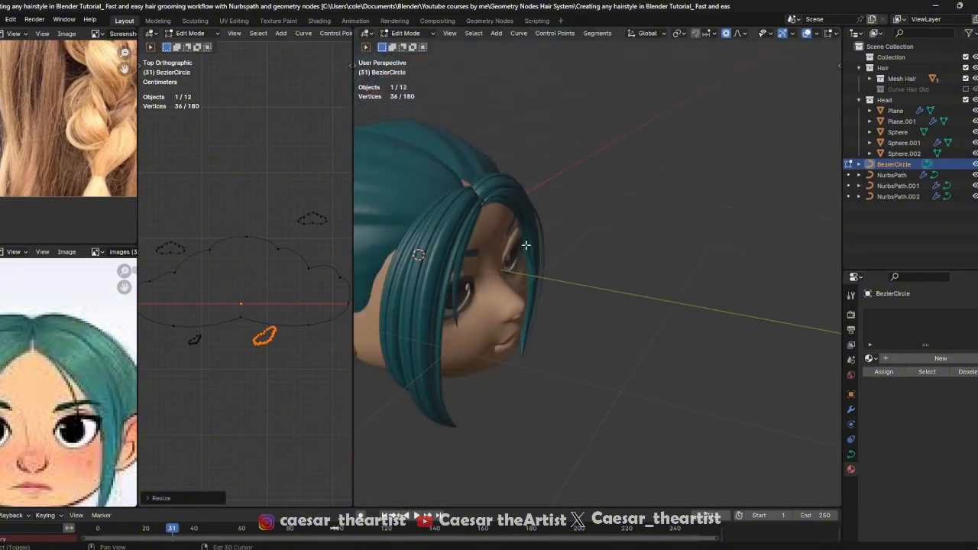
scroll(263, 323, "down", 2)
Try moving the upper right tiny outline far away from the main profile, and undo the moves
left_click_drag(225, 228, 272, 274)
key("g")
left_click(282, 203)
middle_click_drag(764, 267, 561, 260)
scroll(624, 194, "up", 3)
scroll(562, 306, "down", 4)
middle_click_drag(581, 344, 489, 328)
key("g")
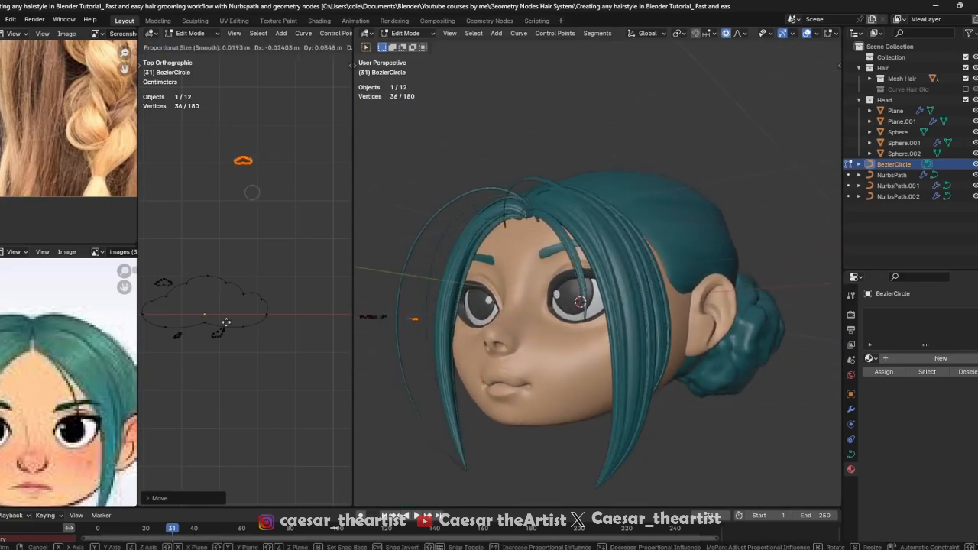
left_click(220, 354)
key("ctrl+z")
key("ctrl+z")
Show the head from the front, leave edit mode on the profile curve and save the file
middle_click_drag(489, 305, 613, 240)
scroll(623, 317, "up", 3)
scroll(606, 329, "down", 6)
key("KP_1")
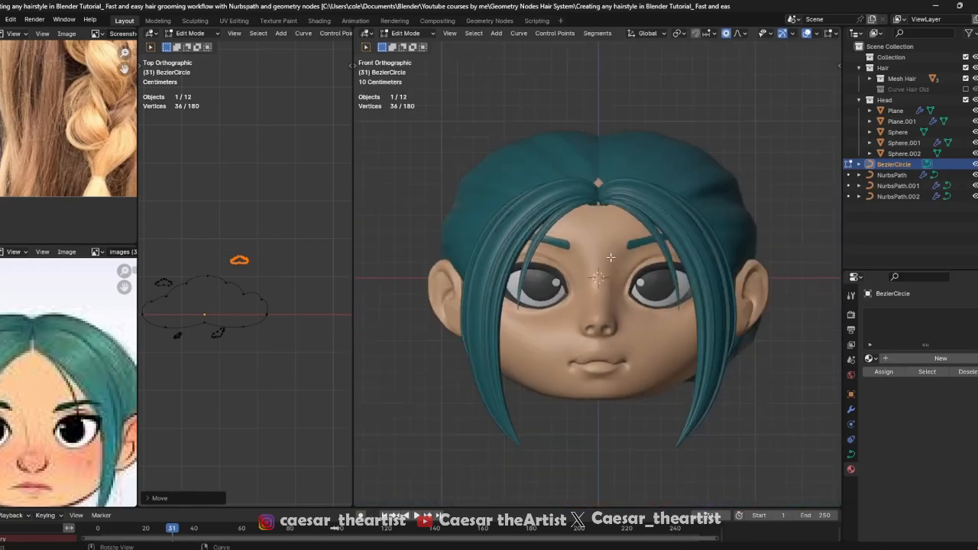
key("Tab")
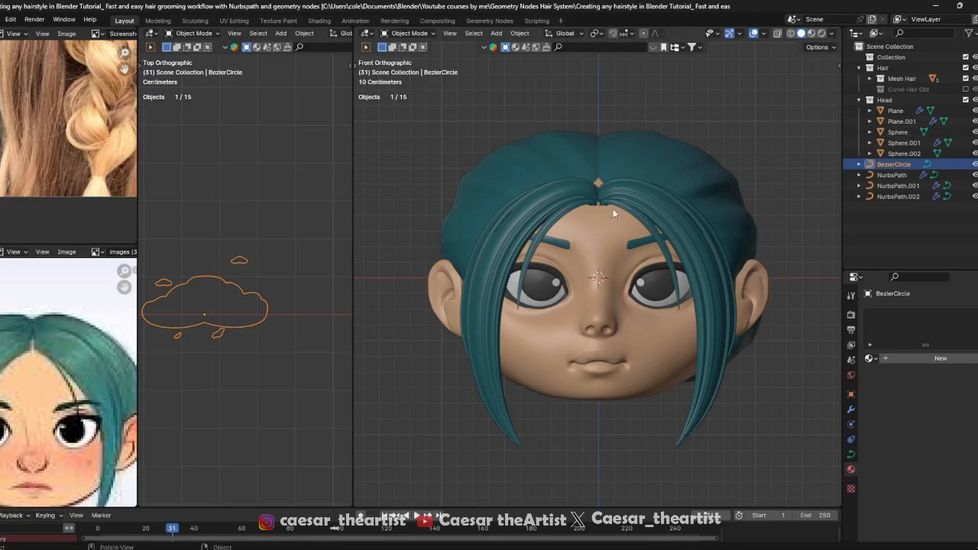
key("ctrl+s")
Move the three mirrored fringe strand curves into a new collection named Hair Curves and save the file
scroll(628, 246, "down", 2)
middle_click_drag(628, 246, 594, 315)
scroll(594, 314, "up", 3)
left_click(599, 308)
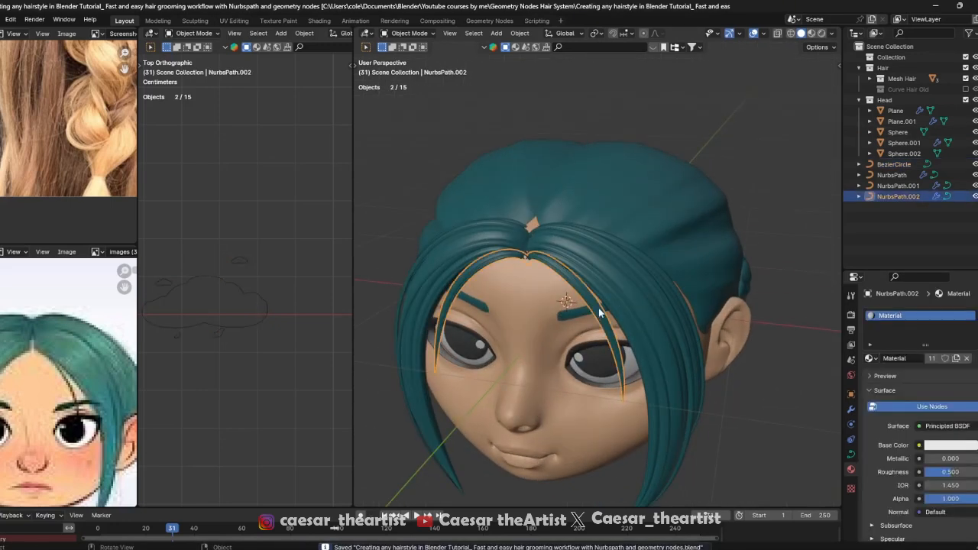
left_click(614, 281, "shift")
middle_click_drag(649, 281, 595, 264)
left_click(618, 280, "shift")
key("m")
left_click(585, 265)
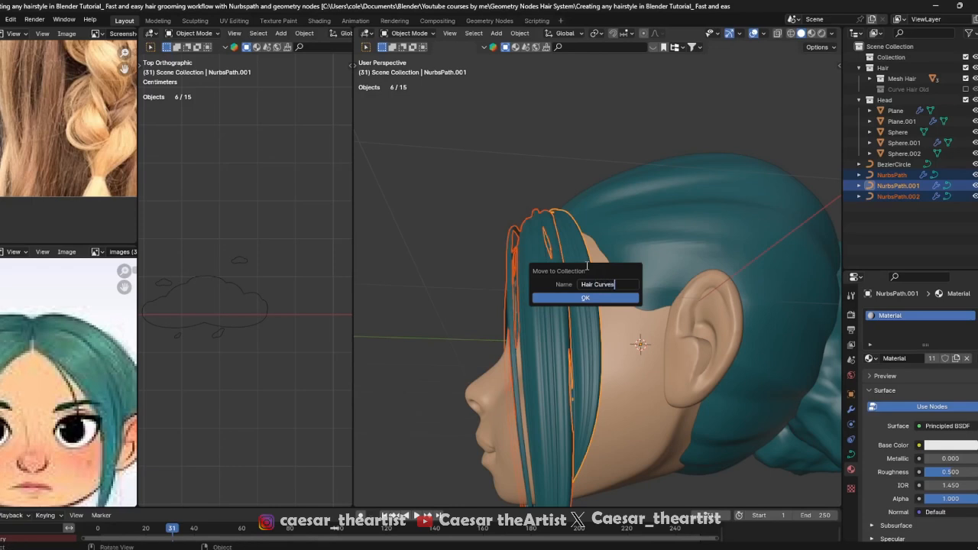
left_click(609, 298)
key("ctrl+s")
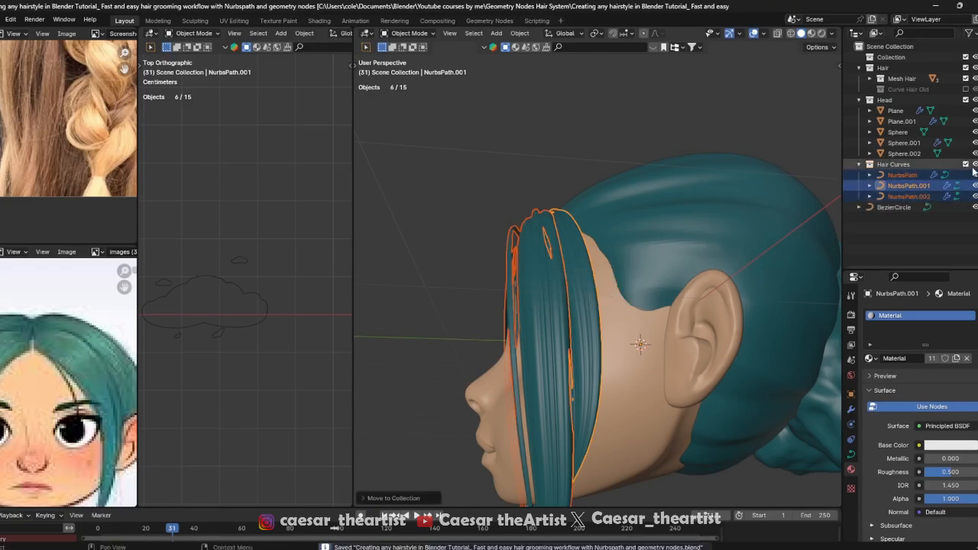
Hide the Hair Curves collection, move the BezierCircle profile into it and save the file
key("h")
middle_click_drag(550, 277, 618, 292)
scroll(618, 292, "down", 4)
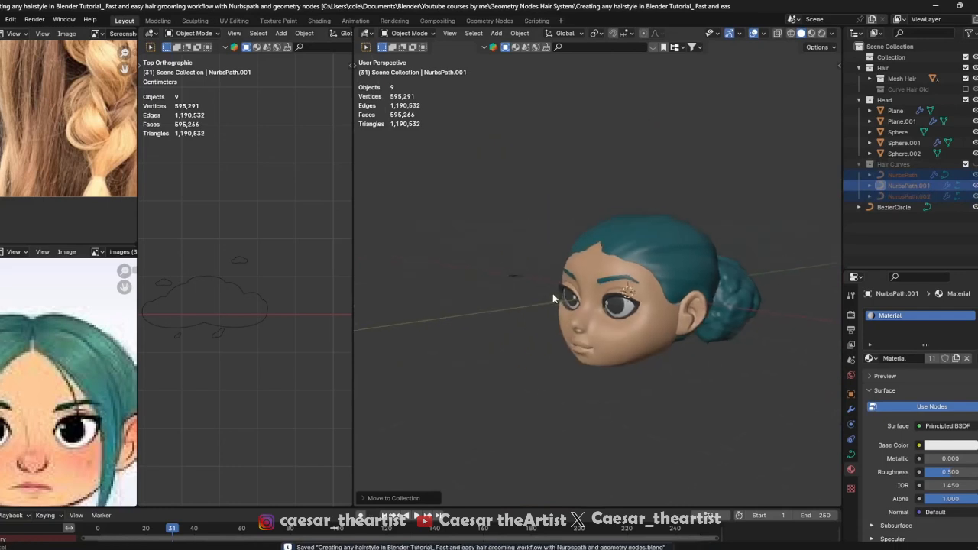
left_click(524, 276)
scroll(524, 276, "up", 1)
scroll(524, 274, "up", 2)
key("m")
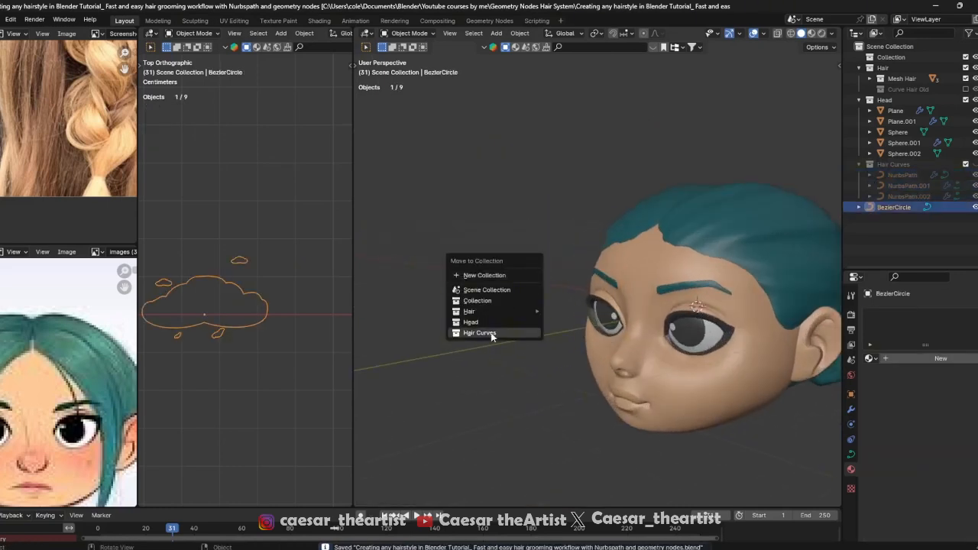
left_click(534, 333)
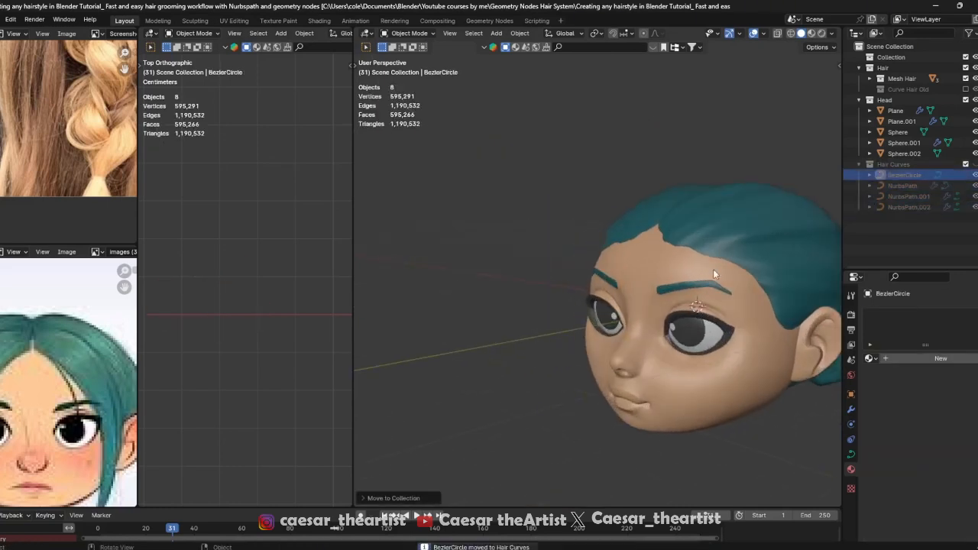
key("ctrl+s")
Set the main viewport to front view, save the file and merge the two 3D viewports into one
key("KP_1")
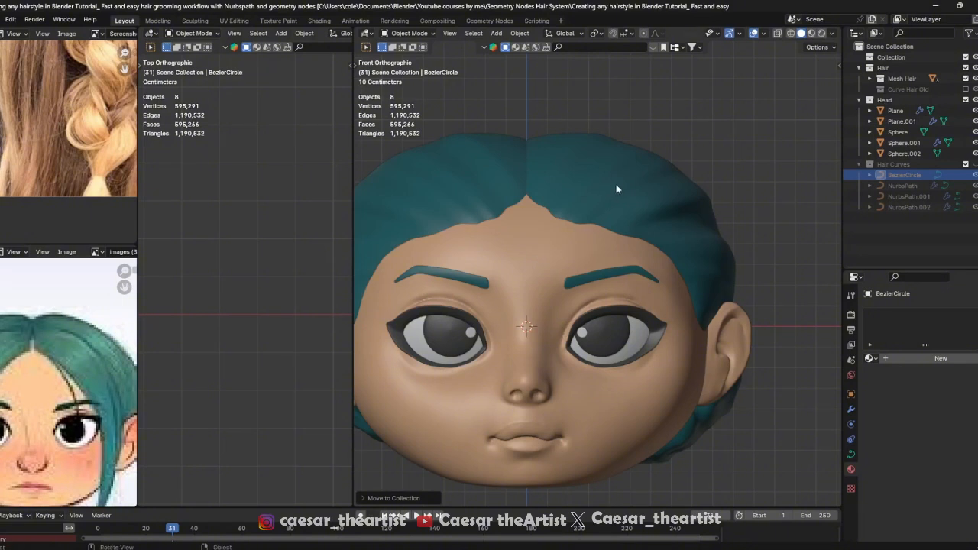
scroll(610, 195, "down", 1)
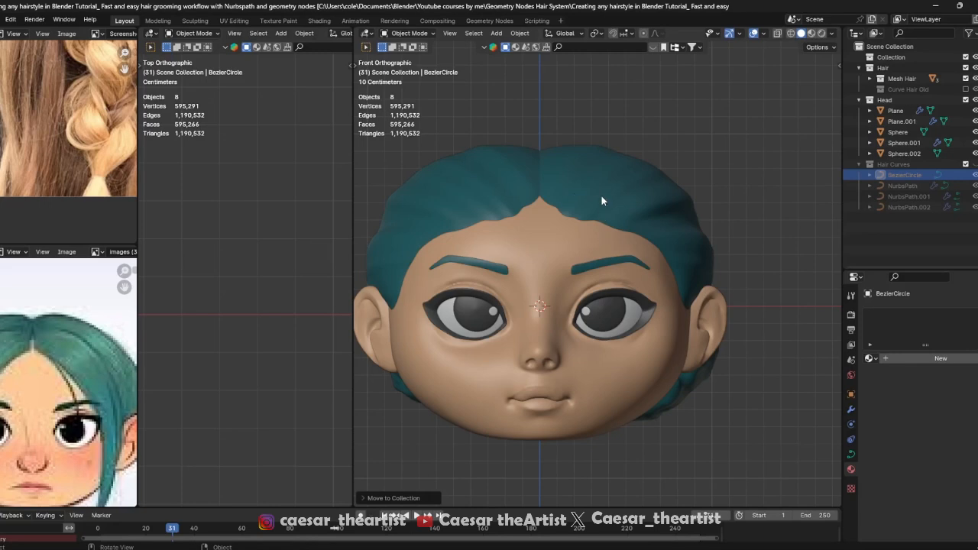
key("ctrl+s")
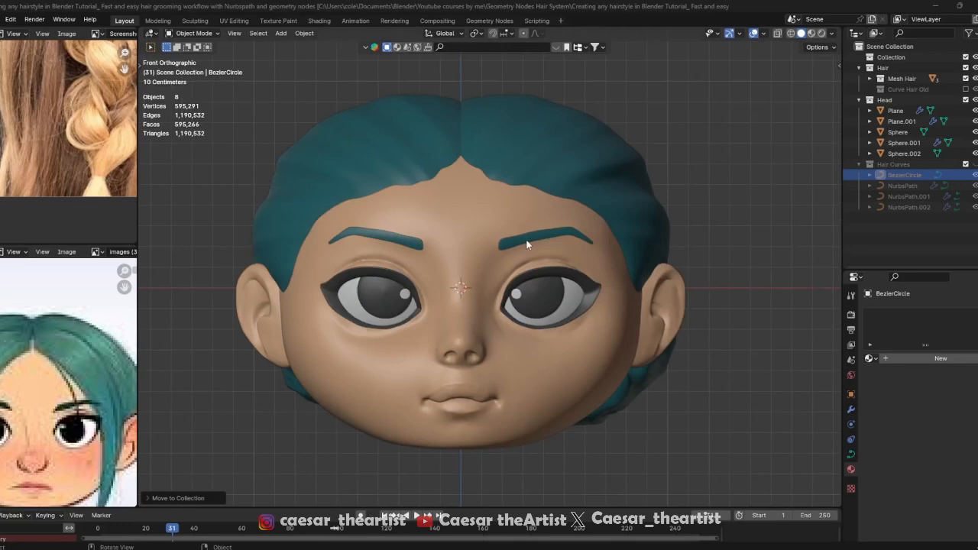
Inspect the head's hairline, save the file and exclude the Hair collection so only the bald head shows
middle_click_drag(535, 229, 464, 244)
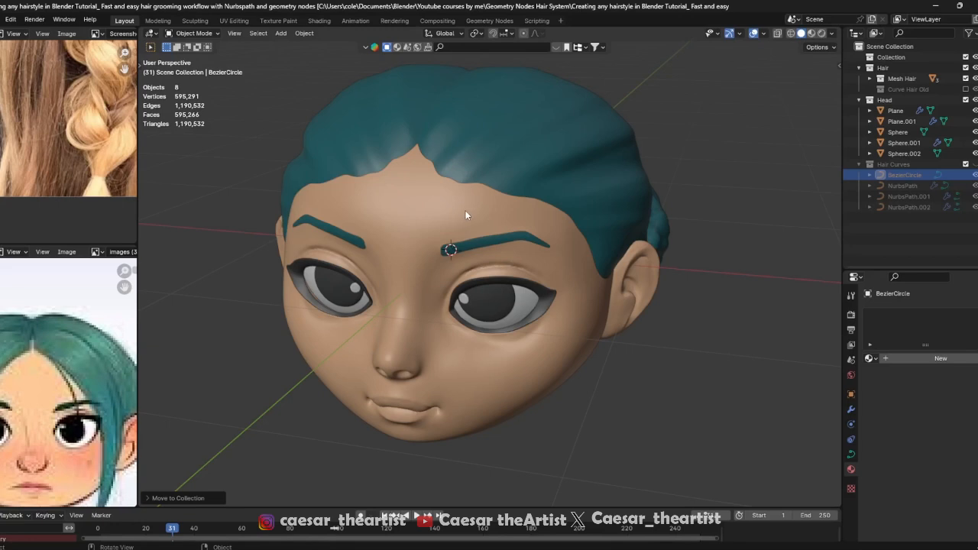
middle_click_drag(468, 199, 459, 270)
scroll(582, 198, "up", 2)
middle_click_drag(583, 198, 541, 177)
scroll(567, 181, "down", 3)
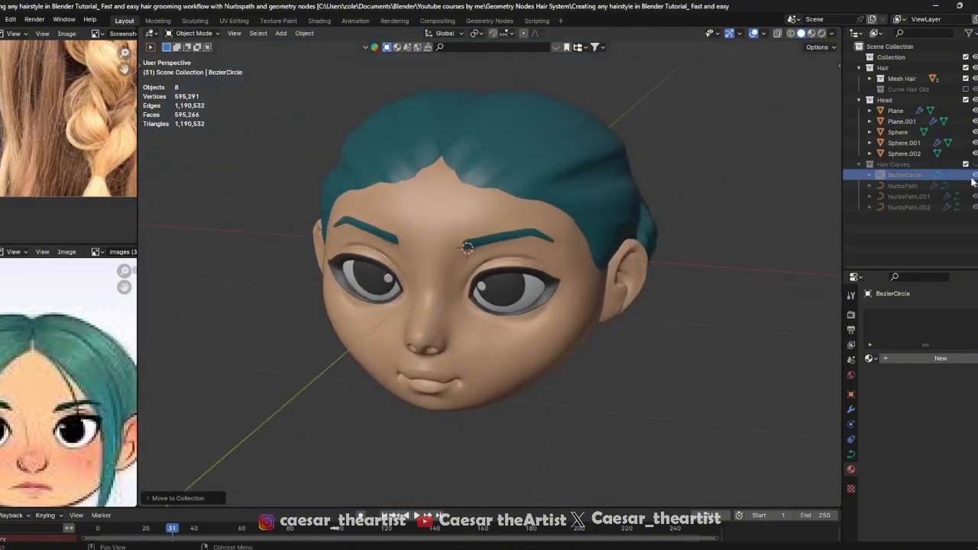
key("ctrl+s")
left_click(965, 67)
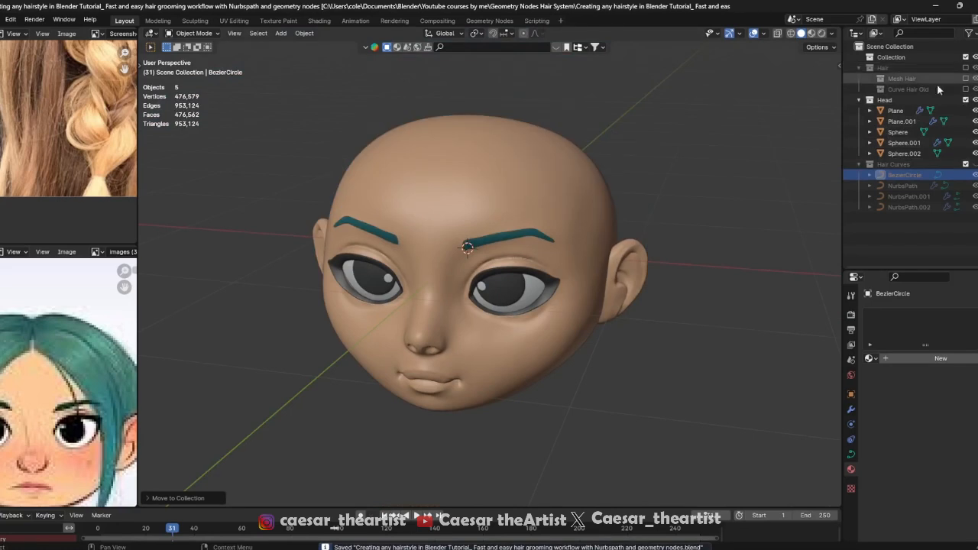
scroll(468, 193, "up", 2)
middle_click_drag(468, 193, 483, 224)
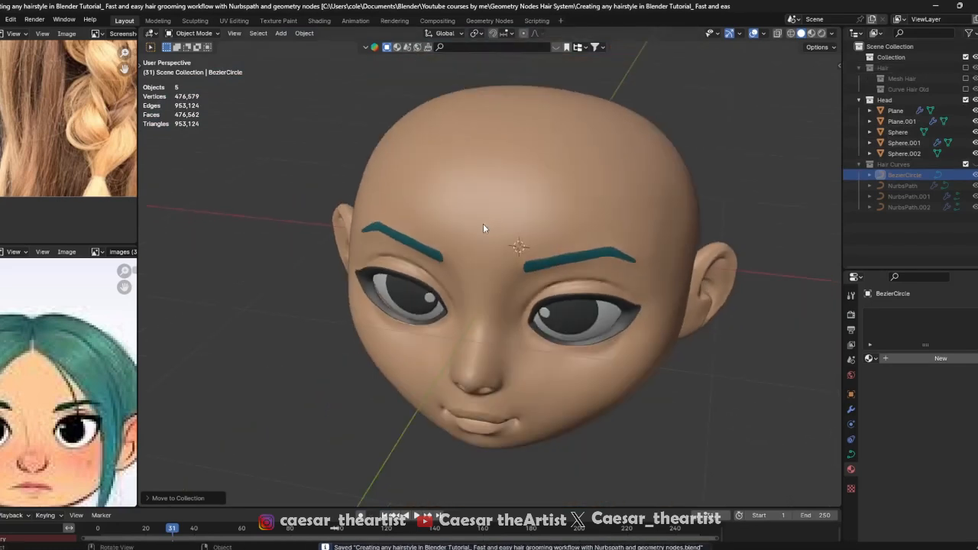
Hide the eyebrow and eyelash object Plane on the head
left_click(564, 254)
scroll(564, 253, "up", 2)
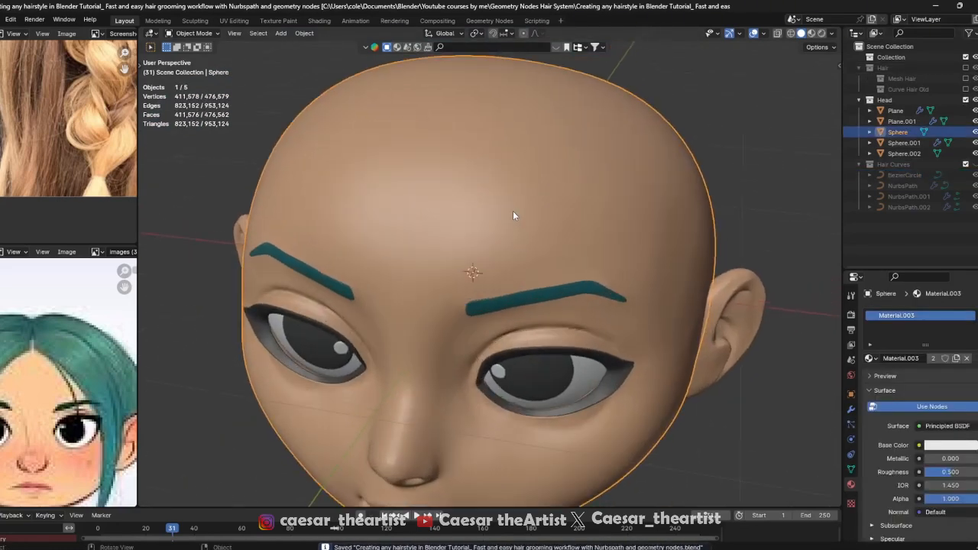
left_click(560, 288)
left_click(974, 110)
scroll(455, 221, "down", 2)
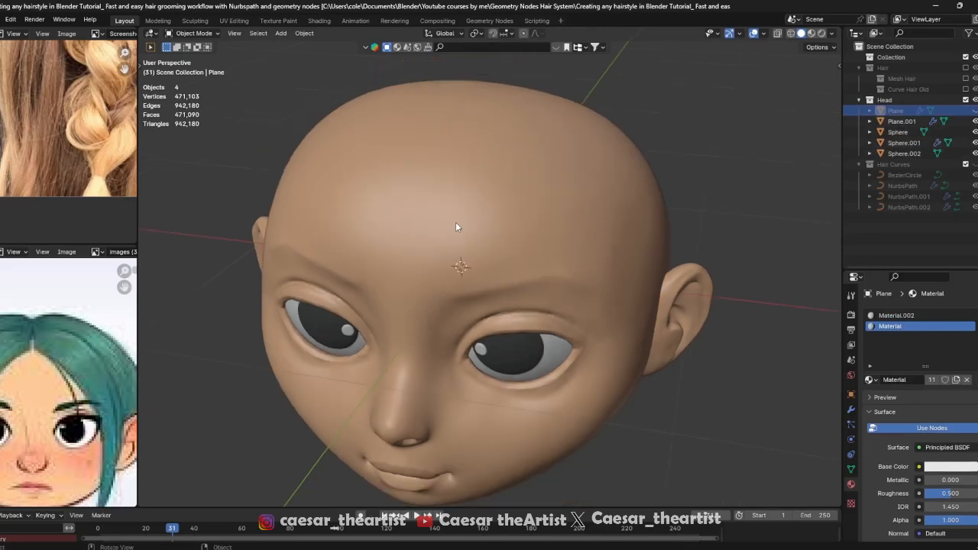
Save the file and add a mesh plane at the 3D cursor, opened in Edit Mode in the right side view
key("ctrl+s")
key("shift+a")
mouse_move(456, 214)
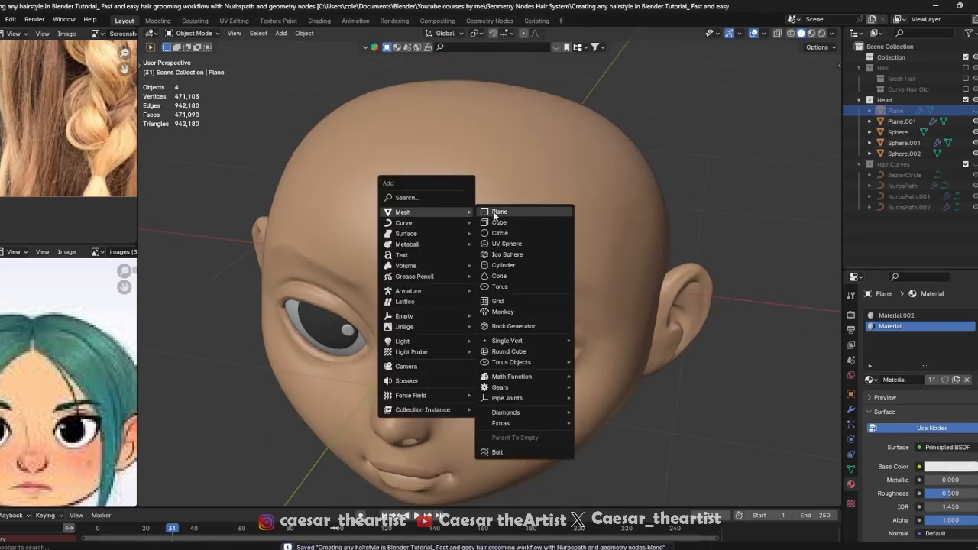
left_click(494, 214)
scroll(478, 222, "down", 2)
key("KP_3")
key("Tab")
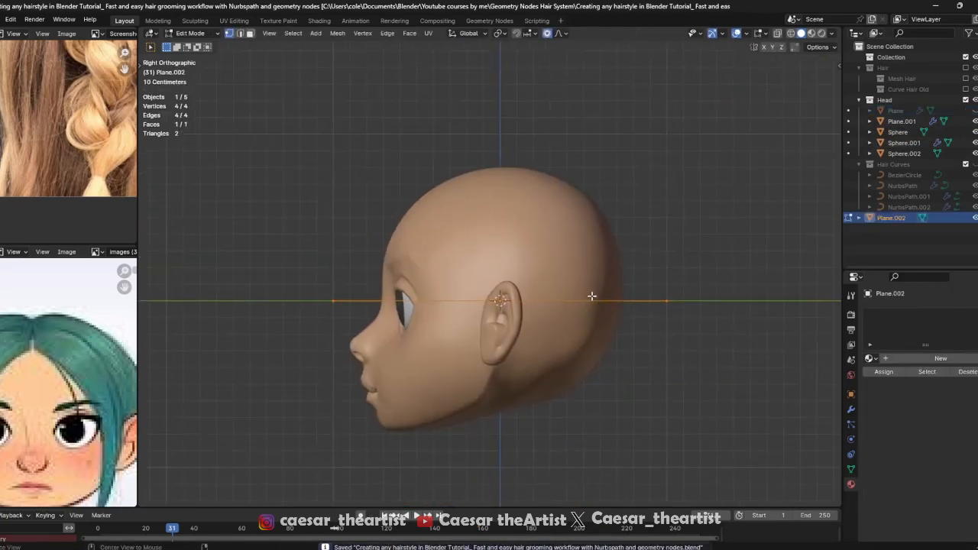
Shrink the new plane and tilt it to follow the forehead's slope, placing it just in front of the upper forehead
key("alt+z")
key("s")
left_click(607, 331)
key("t")
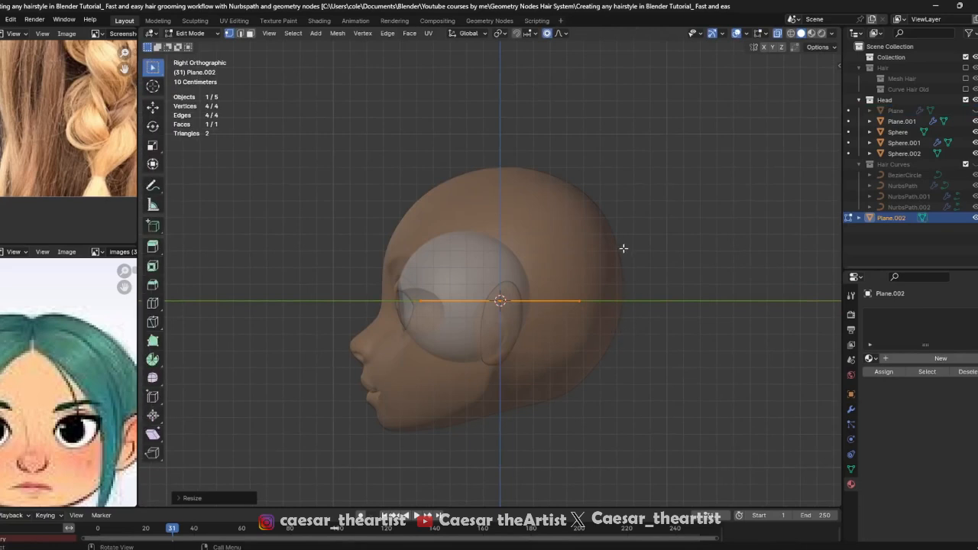
key("t")
key("r")
left_click(610, 255)
key("g")
left_click(475, 165)
scroll(432, 186, "up", 1)
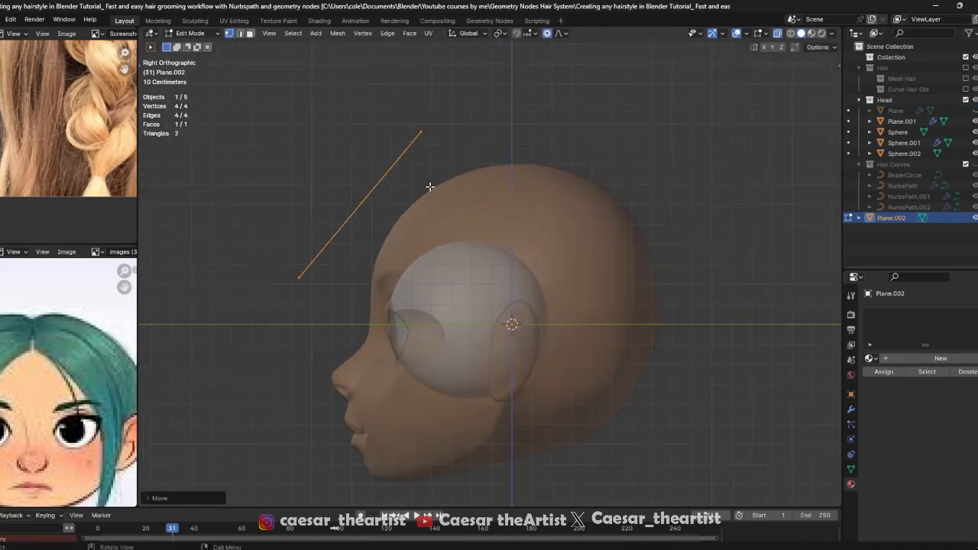
scroll(430, 187, "up", 1)
Scale the plane in front view to a small square patch over the forehead
middle_click_drag(430, 187, 552, 221)
key("alt+z")
middle_click_drag(492, 208, 537, 229)
key("KP_1")
key("KP_7")
key("KP_1")
key("s")
left_click(439, 216)
middle_click_drag(438, 216, 497, 152)
Turn on snapping and set the snap target to Face
left_click(524, 34)
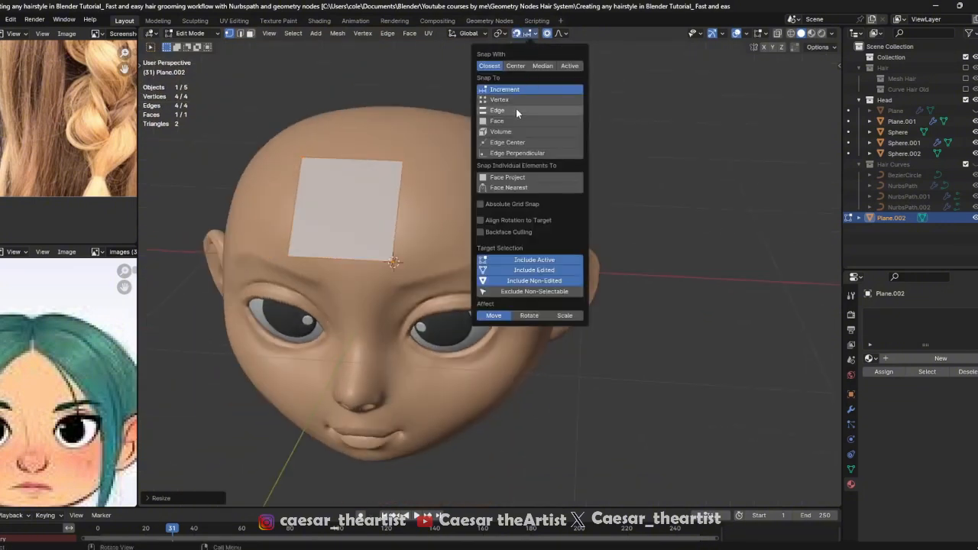
left_click(526, 34)
left_click(525, 34)
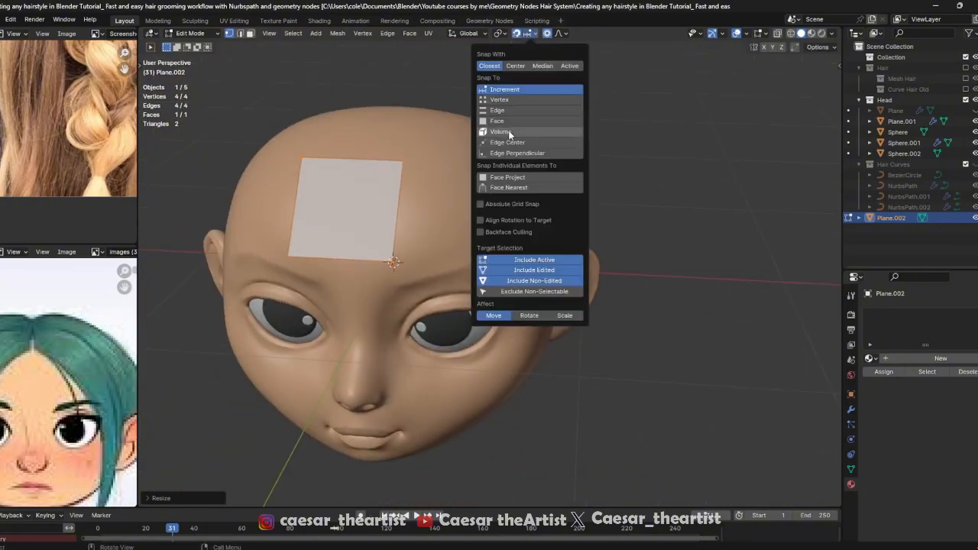
left_click(509, 122)
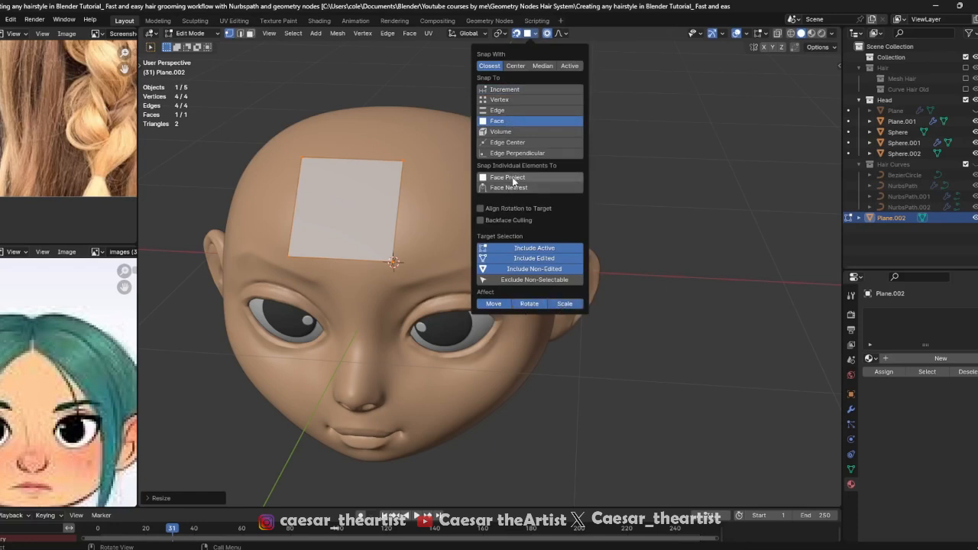
Reposition the whole square plane over the forehead, keeping it snapped to the head's surface
scroll(351, 202, "up", 2)
middle_click_drag(345, 200, 366, 202)
key("grave")
key("grave")
key("grave")
left_click(332, 168)
middle_click_drag(331, 167, 364, 180)
key("alt+z")
key("alt+z")
key("g")
left_click(364, 180)
key("alt+z")
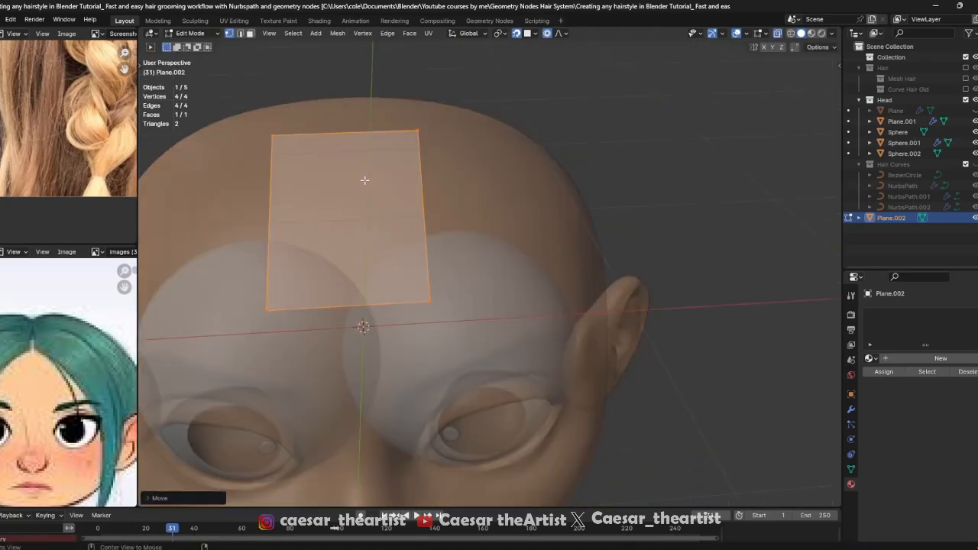
left_click_drag(238, 106, 292, 149)
key("g")
right_click(314, 283)
key("KP_1")
key("Tab")
key("alt+z")
middle_click_drag(368, 222, 737, 319)
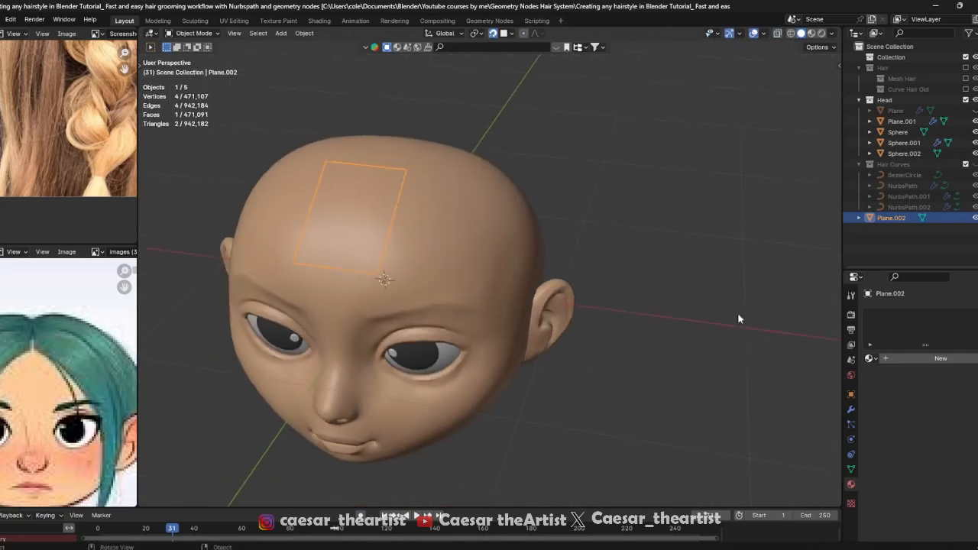
Add a centred vertical loop cut to the plane and delete the vertices of one outer side, leaving half the plane
key("Tab")
key("alt+z")
middle_click_drag(372, 236, 416, 230)
key("ctrl+r")
left_click(343, 175)
right_click(336, 169)
left_click_drag(288, 140, 327, 334)
key("x")
left_click(345, 353)
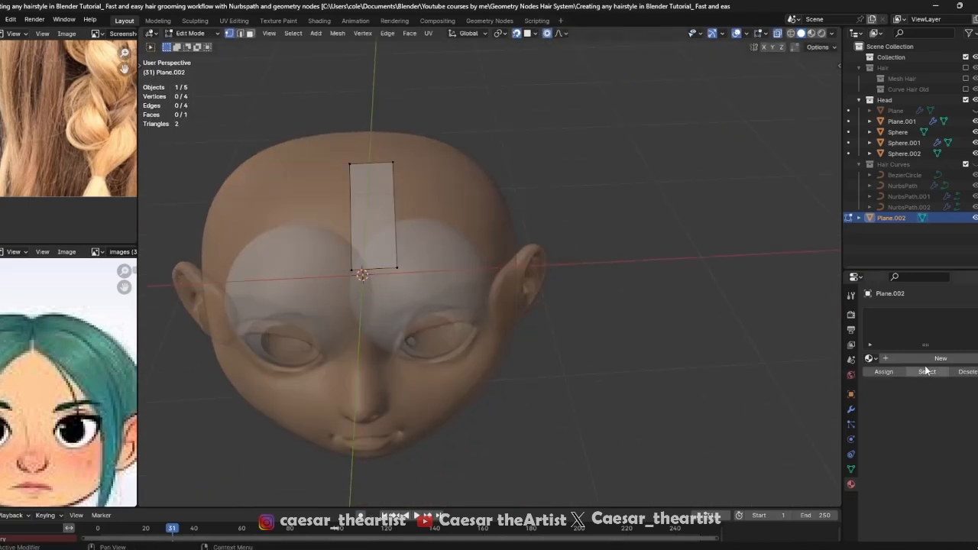
Add a Mirror modifier on the X axis to the half plane and enable clipping
left_click(850, 409)
left_click(918, 313)
mouse_move(917, 313)
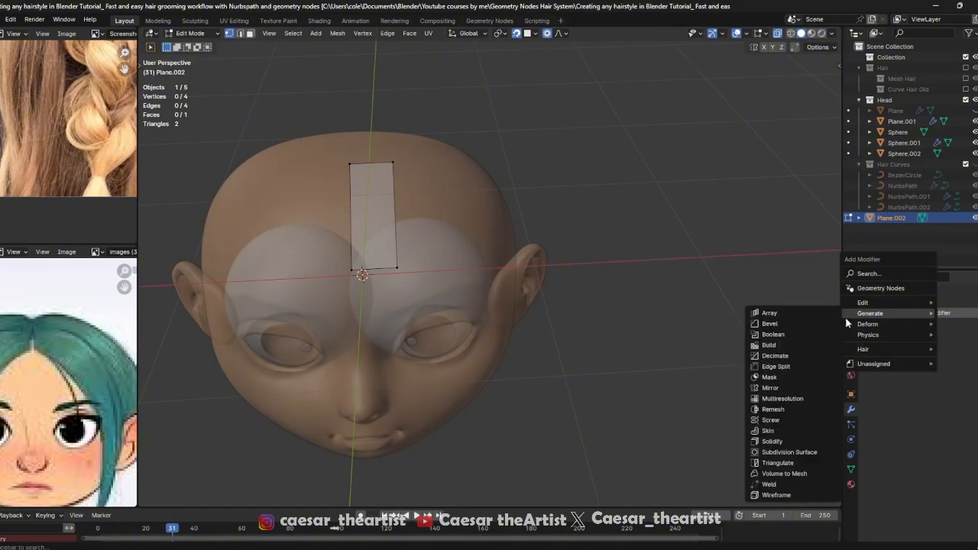
left_click(789, 390)
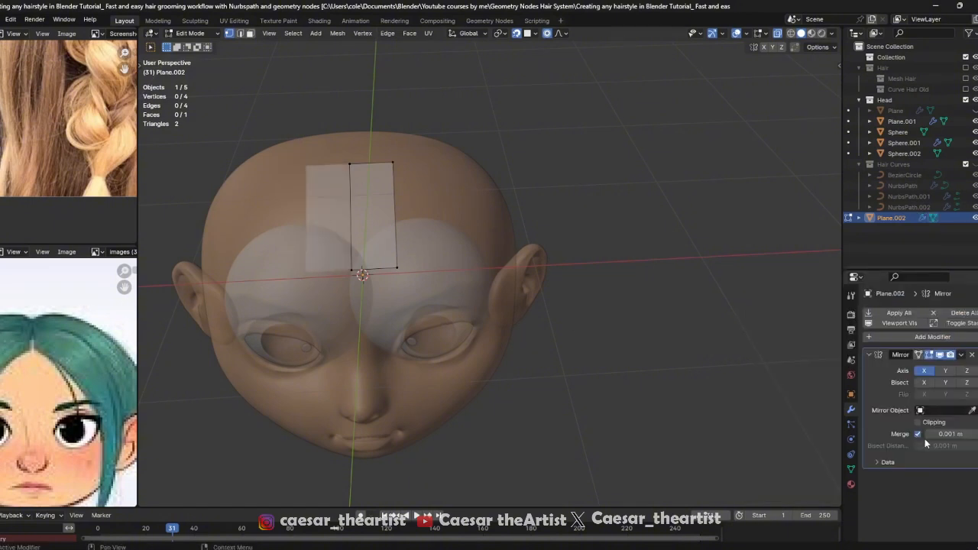
key("Tab")
key("Tab")
Move the whole half plane down to the lower forehead and scale it down
scroll(391, 184, "up", 2)
key("a")
key("g")
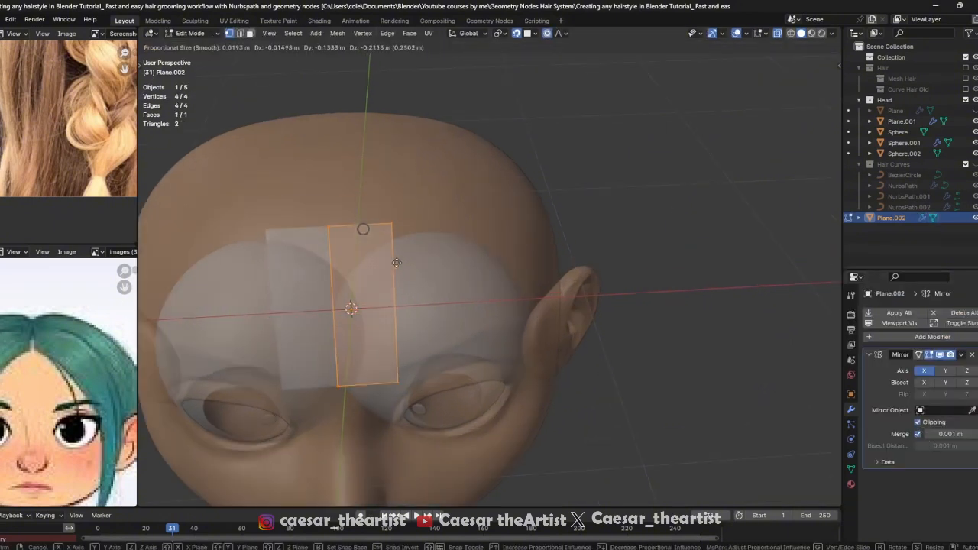
left_click(407, 279)
key("alt+z")
key("KP_1")
key("alt+z")
key("s")
left_click(414, 314)
Snap the two lower corner vertices of the small plane onto the head surface just above the brow
key("alt+z")
middle_click_drag(414, 314, 424, 336)
key("alt+z")
left_click(376, 351)
key("g")
left_click(379, 352)
left_click(343, 341)
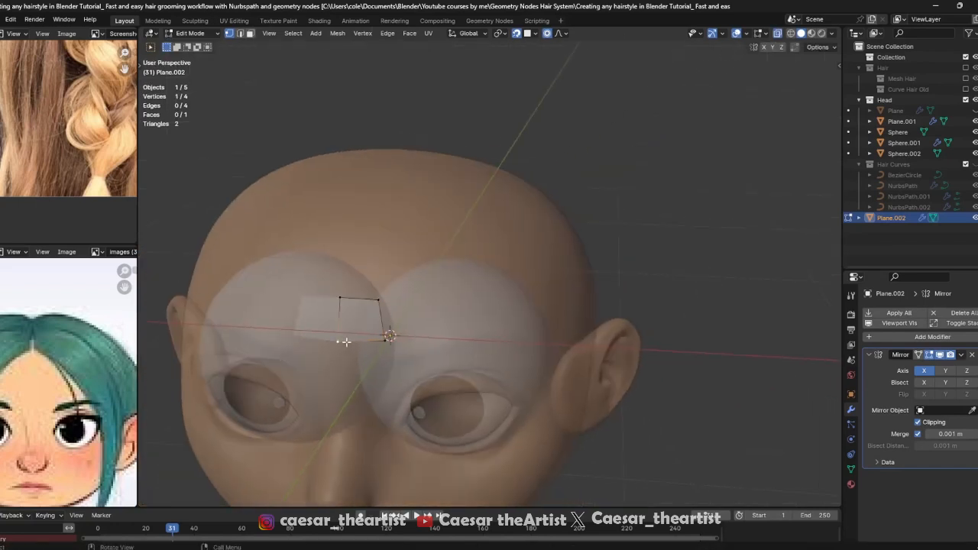
key("g")
left_click(342, 357)
key("alt+z")
left_click(392, 335)
key("g")
left_click(395, 349)
Raise the two upper corner vertices of the plane up the forehead surface
left_click(388, 301)
key("g")
left_click(396, 286)
left_click(344, 298)
left_click(352, 243)
key("alt+z")
left_click(392, 280)
key("g")
left_click(399, 242)
key("alt+z")
Shift the lower outer corner vertex outward along the brow and select the plane's outer edge
left_click(392, 351)
key("g")
left_click(409, 348)
left_click(405, 251, "shift")
middle_click_drag(489, 268, 462, 282)
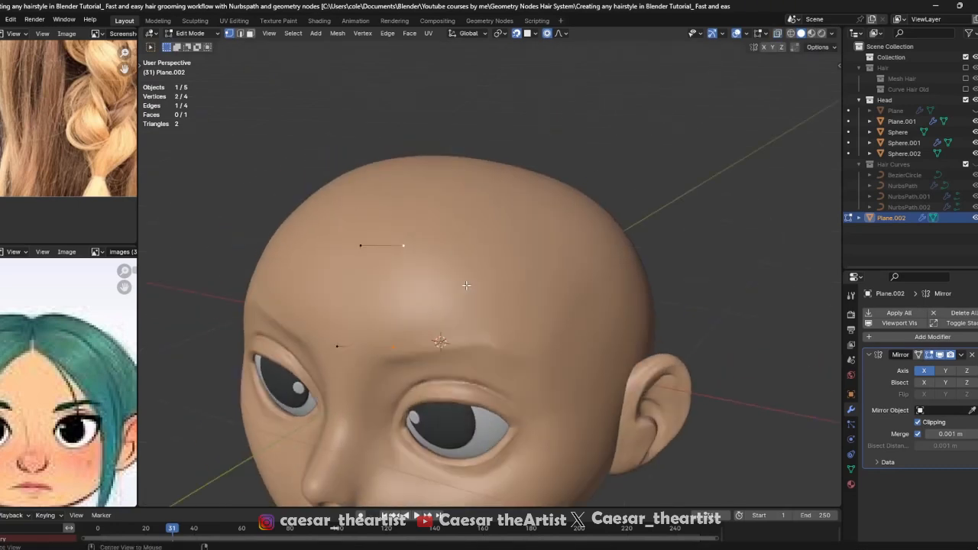
key("alt+z")
left_click(800, 35)
key("alt+z")
middle_click_drag(502, 303, 527, 306)
key("alt+z")
Add a horizontal loop cut across the plane and snap it onto the forehead surface
key("ctrl+r")
left_click(385, 313)
left_click(388, 312)
key("g")
left_click(384, 294)
Extrude the plane's outer edge sideways across the forehead and rotate it to follow the head's curve
left_click(405, 269, "alt")
key("alt+z")
key("alt+z")
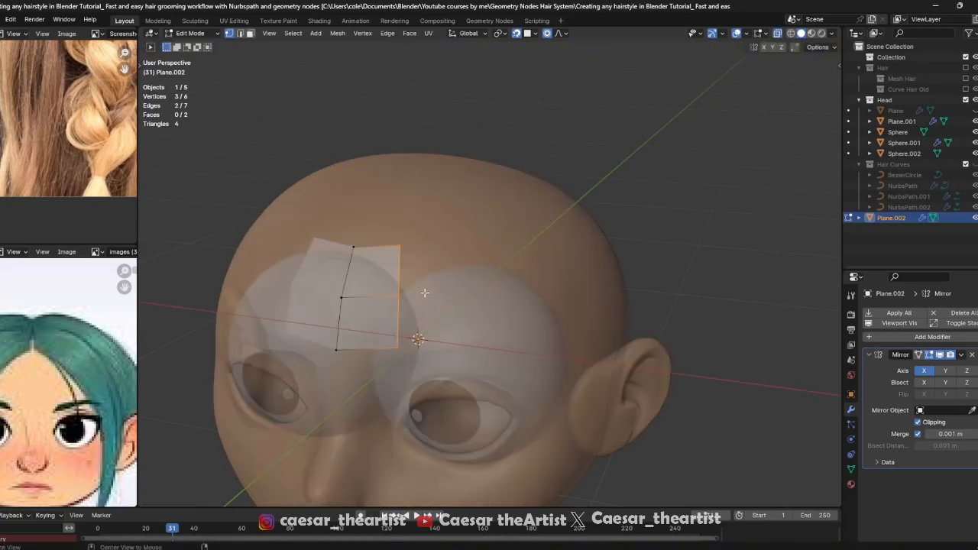
key("e")
left_click(525, 305)
key("r")
left_click(542, 322)
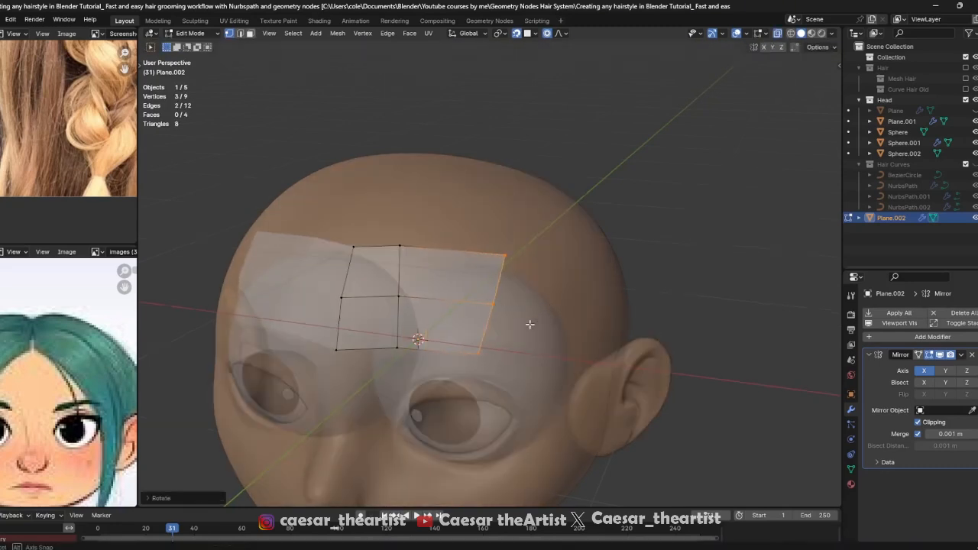
Extrude the new outer edge once more toward the temple and rotate it to match the hairline direction
key("alt+z")
middle_click_drag(529, 325, 511, 290)
key("alt+z")
key("e")
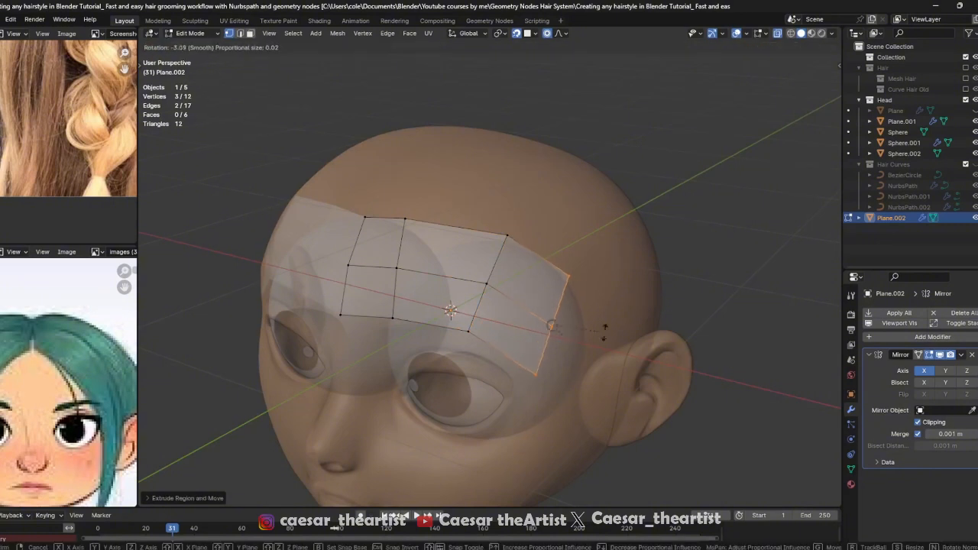
left_click(633, 368)
Scale the extruded temple edge and move it into place between the eye and the ear
middle_click_drag(633, 368, 598, 345)
key("s")
left_click(594, 341)
key("g")
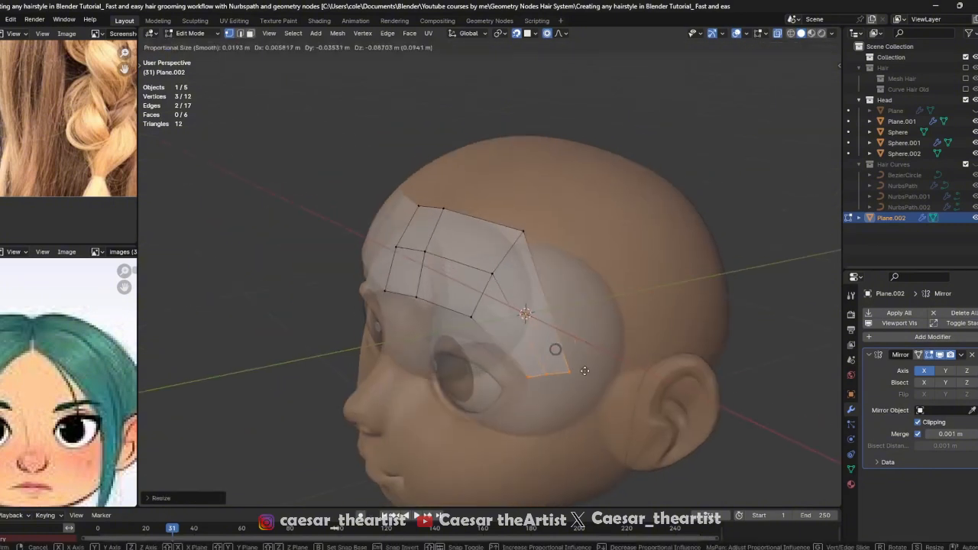
left_click(587, 370)
key("s")
left_click(631, 354)
key("g")
left_click(647, 356)
Add a vertical loop cut through the temple faces and adjust its position and a neighbouring vertex on the head surface
middle_click_drag(489, 253, 540, 289)
key("ctrl+r")
double_click(552, 313)
key("g")
left_click(563, 311)
left_click(454, 314)
key("g")
left_click(439, 311)
Raise the mesh's upper-row vertices higher up the forehead, from the outer one to the centre line
middle_click_drag(493, 271, 432, 243)
left_click(437, 242)
key("g")
left_click(466, 230)
left_click(386, 249)
key("g")
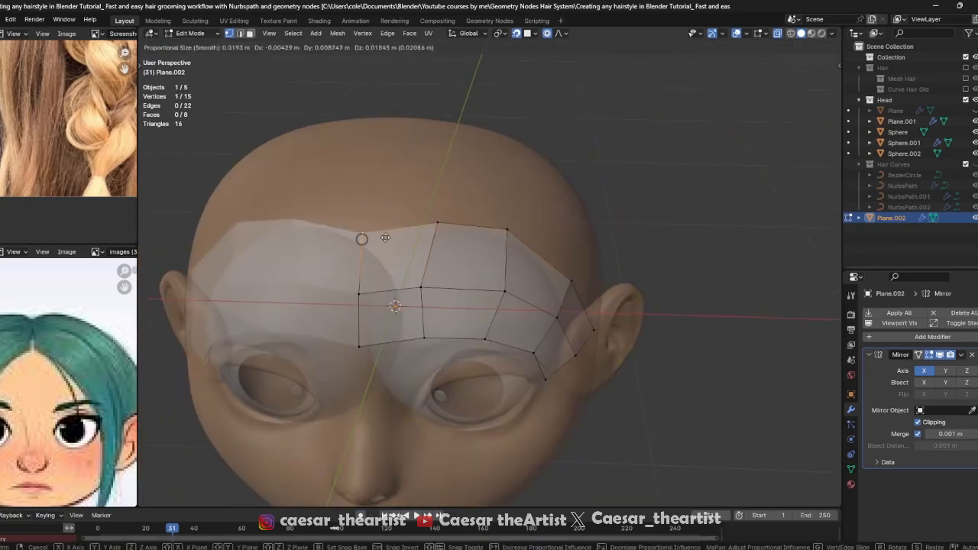
left_click(385, 219)
left_click(439, 235)
key("g")
left_click(447, 216)
Nudge the middle-row vertex beside the centre line on the forehead surface
left_click(431, 289)
key("g")
left_click(430, 291)
middle_click_drag(431, 291, 436, 234, "shift")
key("alt+z")
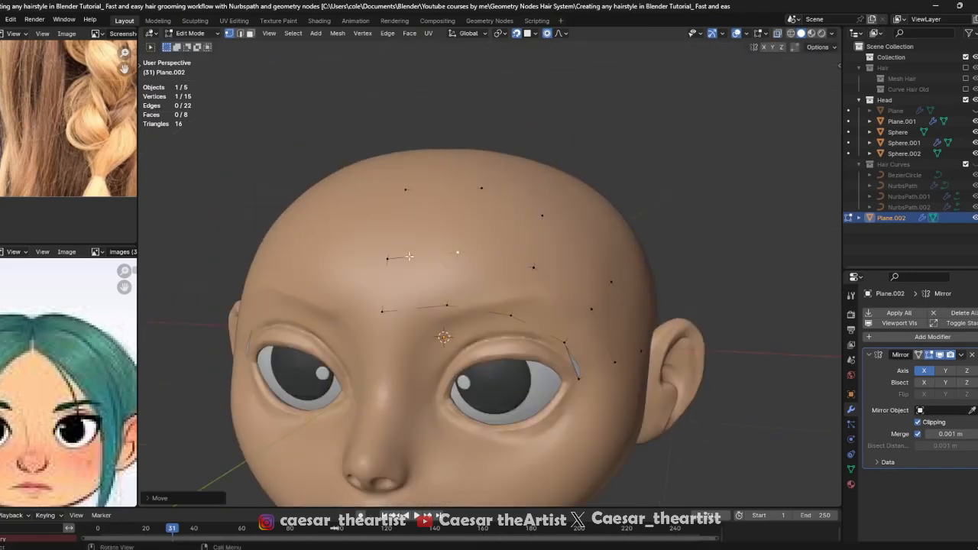
key("alt+z")
middle_click_drag(448, 327, 467, 217)
left_click(467, 214)
Adjust the lower-row vertices at the outer end of the brow to follow the side of the eye
left_click(495, 295)
key("g")
left_click(502, 301)
left_click(512, 337)
key("g")
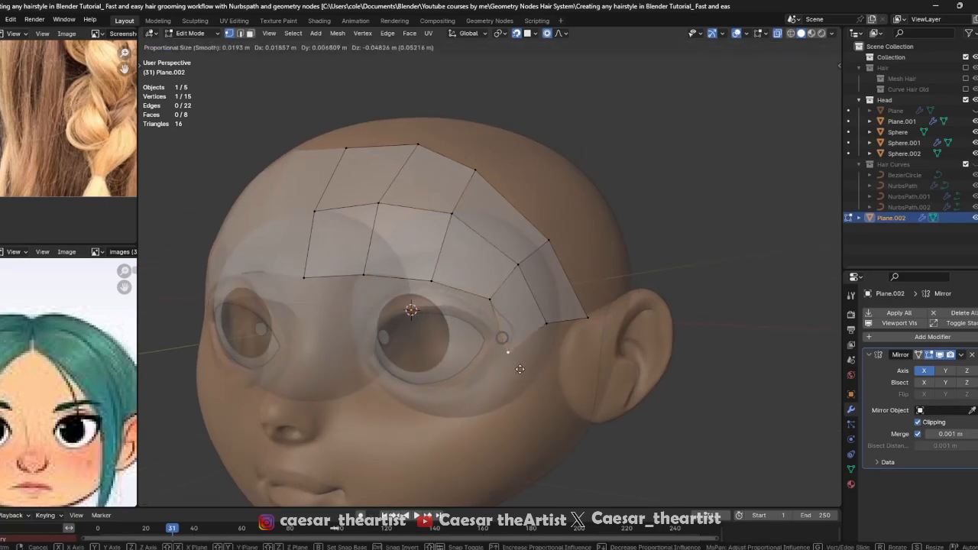
left_click(510, 346)
Reposition the middle and upper vertices of the mesh's outermost edge on the temple in front of the ear
middle_click_drag(569, 343, 519, 345)
left_click(550, 337)
key("g")
left_click(547, 361)
left_click(612, 329)
key("g")
left_click(608, 319)
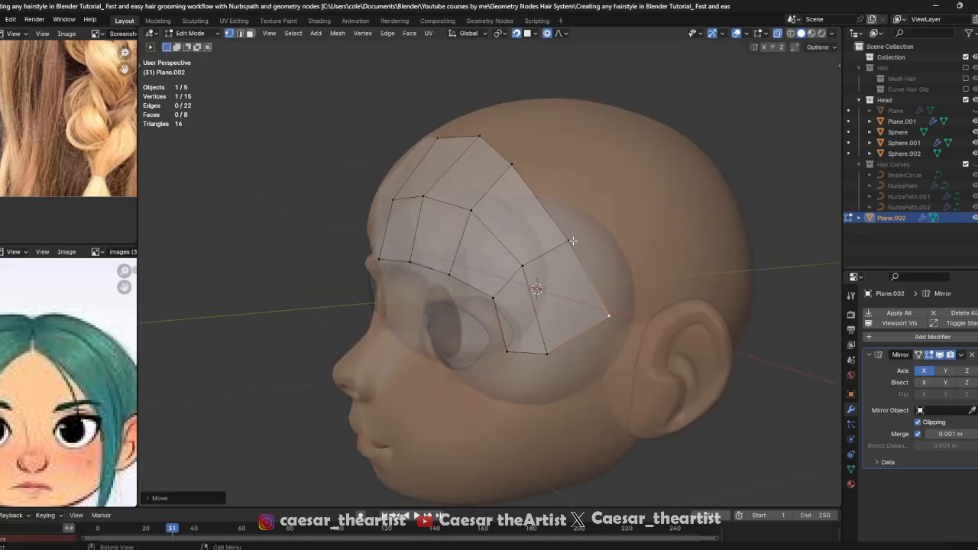
Move the mesh's upper side vertices and the middle vertex above the temple outward to even out the grid
left_click(572, 241)
key("g")
left_click(525, 263)
key("g")
left_click(532, 253)
left_click(512, 168)
key("g")
left_click(530, 157)
middle_click_drag(530, 158, 602, 226)
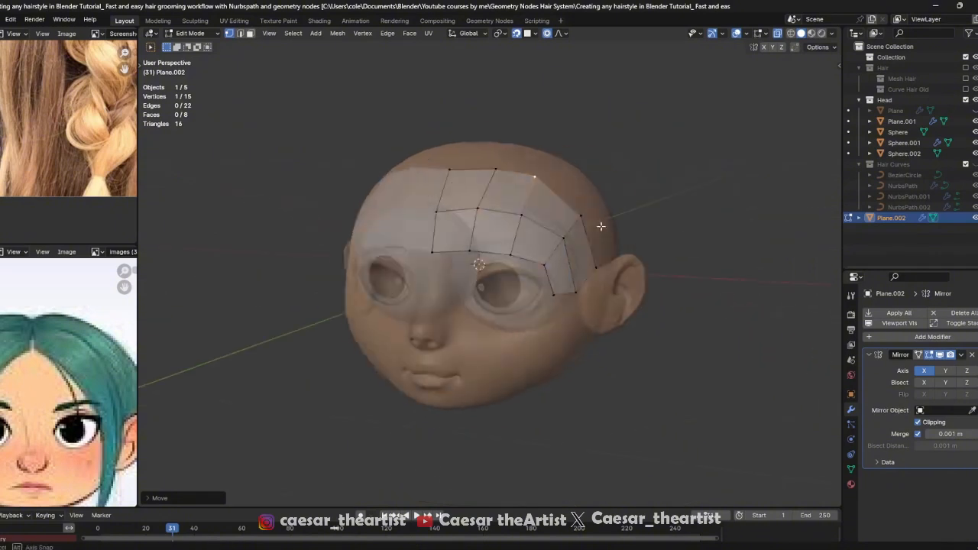
scroll(483, 189, "up", 3)
middle_click_drag(482, 189, 527, 252)
key("Tab")
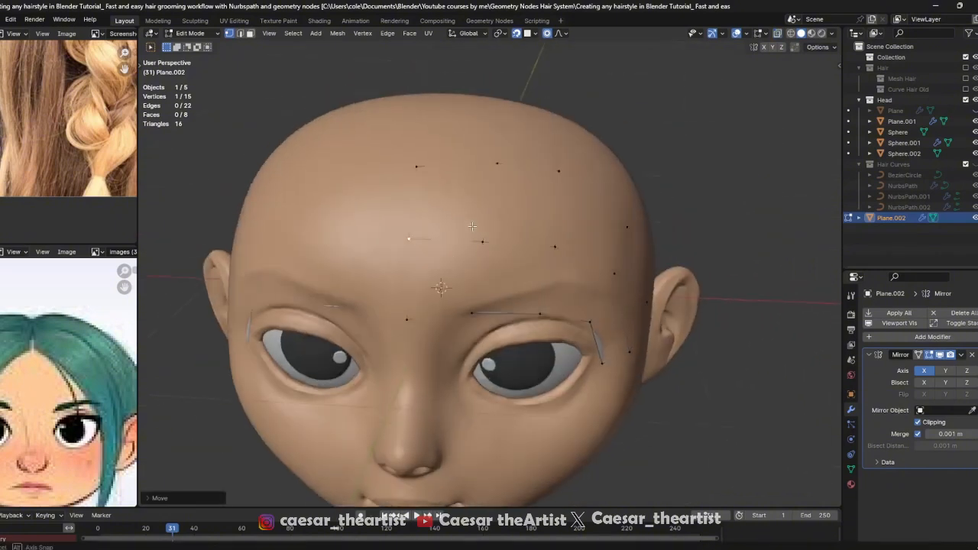
Nudge the two lower-row vertices nearest the centre line between the brows on the head surface
middle_click_drag(561, 304, 565, 305)
key("Tab")
left_click(408, 323)
key("g")
left_click(407, 314)
left_click(483, 317)
key("g")
left_click(482, 314)
key("Tab")
scroll(551, 283, "down", 2)
key("alt+z")
key("alt+z")
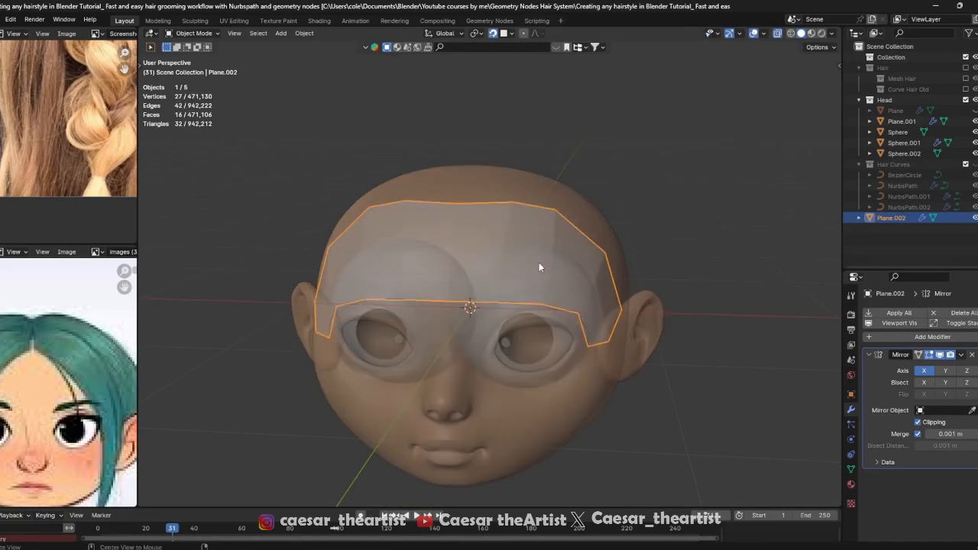
Adjust the upper-row vertices on the forehead to even out the mesh's top edge
key("alt+z")
key("Tab")
middle_click_drag(548, 261, 511, 264)
key("alt+z")
scroll(516, 260, "up", 1)
left_click(511, 198)
key("g")
left_click(505, 200)
left_click(566, 208)
key("g")
left_click(564, 209)
key("g")
left_click(548, 269)
Add a level 1 Subdivision Surface modifier to the scalp mesh and save the file
key("Tab")
key("Tab")
key("Tab")
key("ctrl+1")
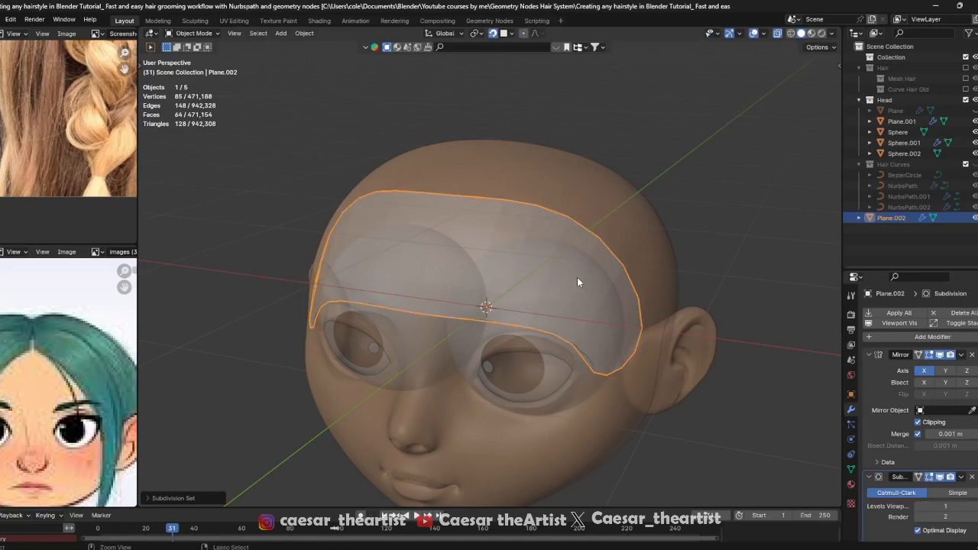
key("ctrl+s")
Crease the boundary edges at the mesh's outer temple corners to sharpen them, and save the file
key("Tab")
left_click(590, 373)
left_click(651, 321, "shift")
key("shift+e")
left_click(519, 302)
middle_click_drag(519, 302, 495, 264)
key("alt+z")
key("Tab")
middle_click_drag(625, 354, 589, 302)
key("ctrl+s")
key("alt+z")
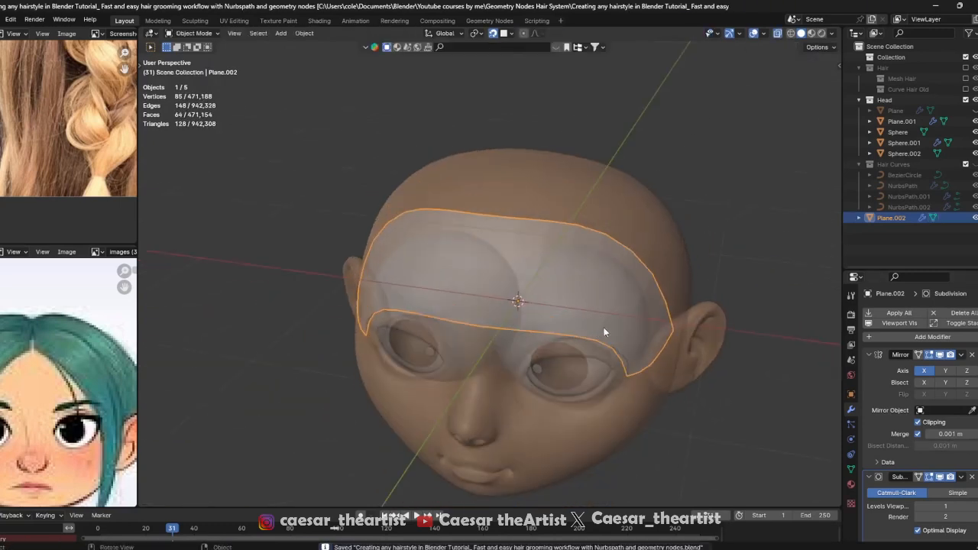
Set the subdivision's viewport level to 2 and apply the Mirror and Subdivision modifiers
left_click(974, 506)
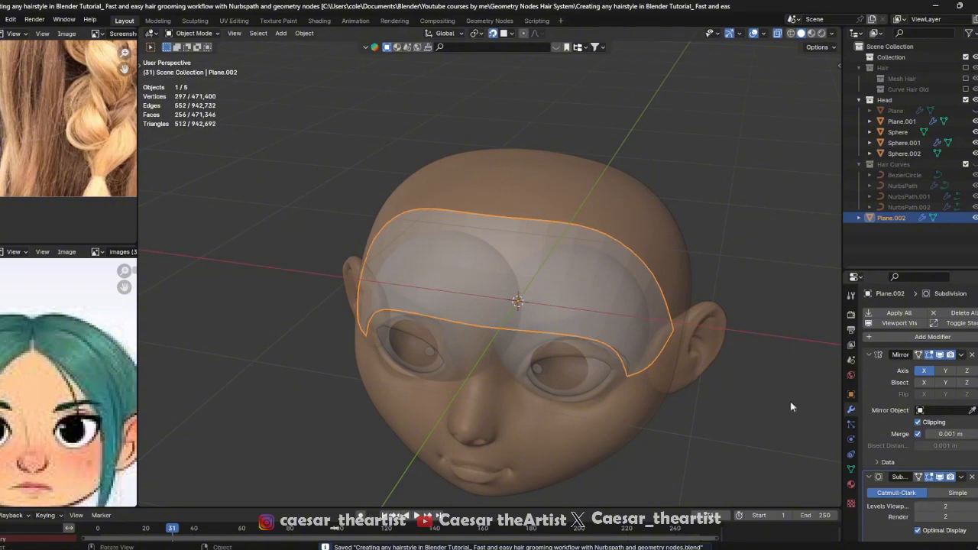
key("ctrl+a")
key("ctrl+z")
key("ctrl+a")
key("ctrl+a")
Select the whole scalp mesh, save the file and unwrap the mesh in the UV Editing workspace
key("Tab")
scroll(569, 266, "up", 2)
key("a")
scroll(564, 265, "down", 3)
middle_click_drag(556, 248, 498, 173)
key("ctrl+s")
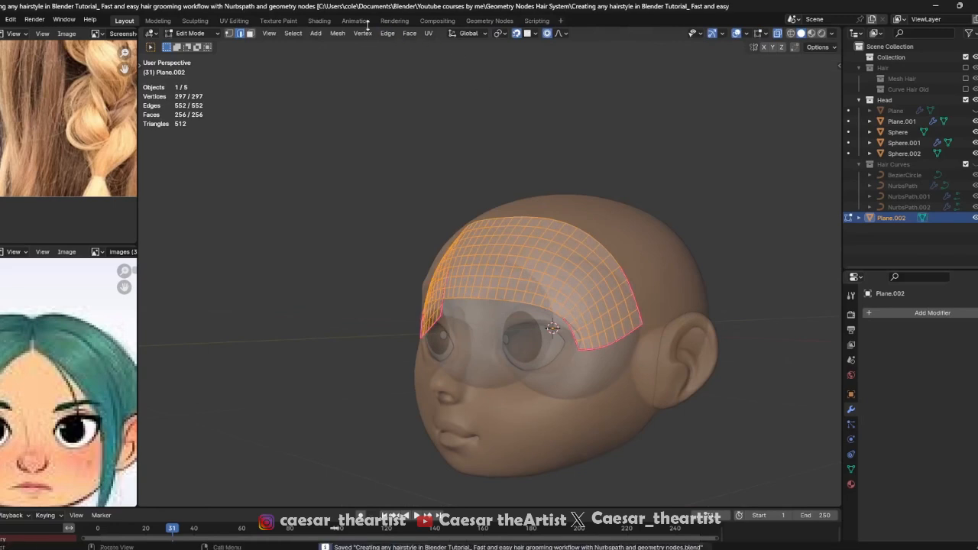
left_click(252, 21)
scroll(207, 231, "up", 2)
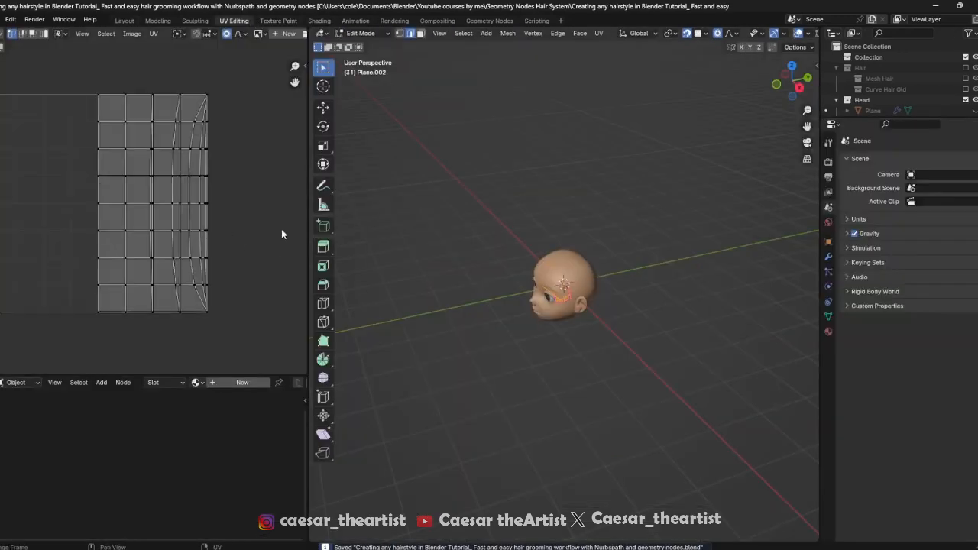
scroll(612, 244, "up", 3)
key("u")
left_click(612, 245)
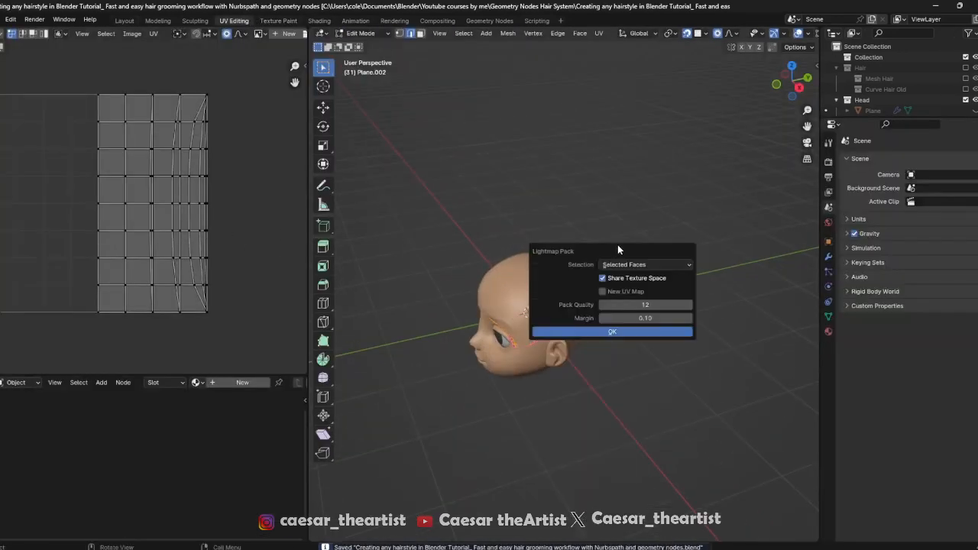
key("u")
left_click(602, 195)
scroll(548, 287, "up", 2)
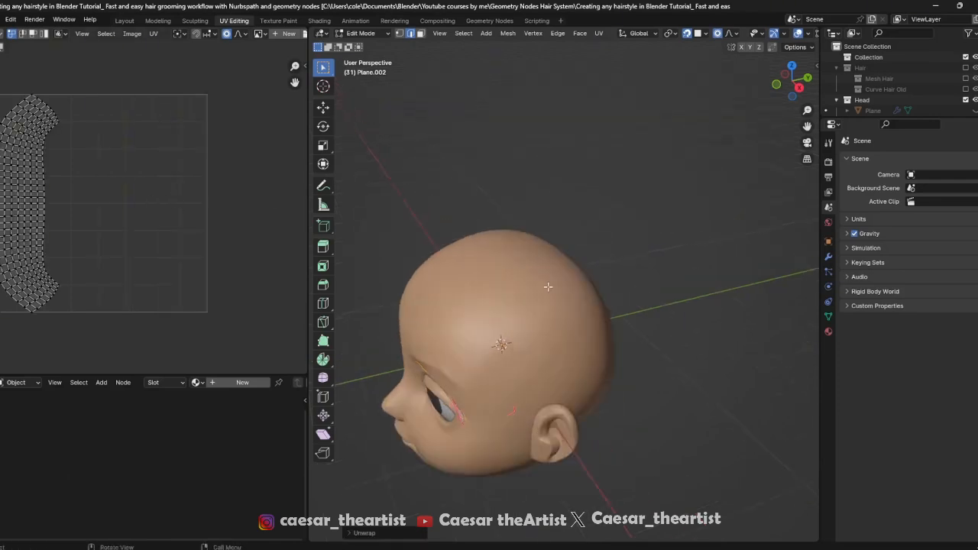
Rotate the whole UV island so that it lies horizontally with its ends pointing down
middle_click_drag(548, 286, 592, 275)
key("KP_1")
key("alt+z")
middle_click_drag(135, 174, 174, 175)
scroll(174, 175, "down", 1)
key("a")
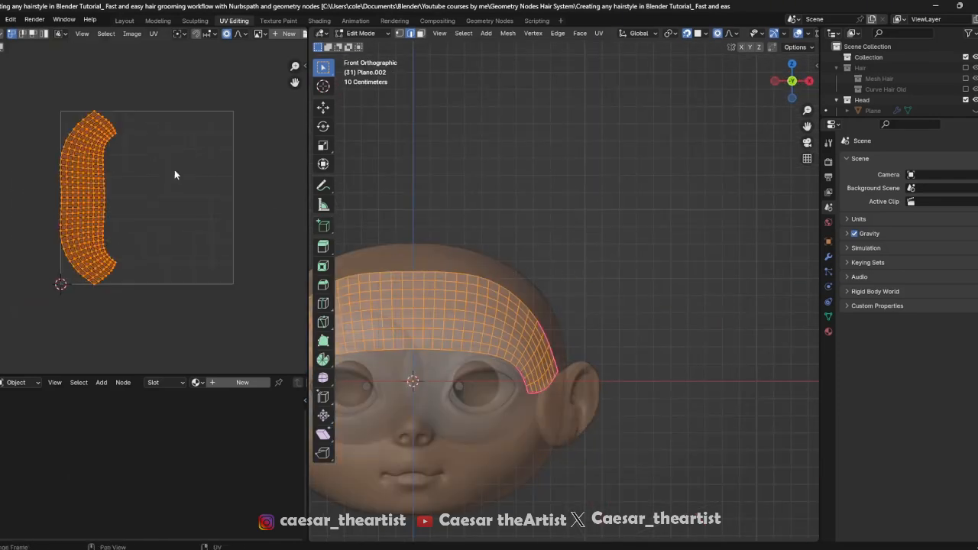
key("r")
left_click(205, 212)
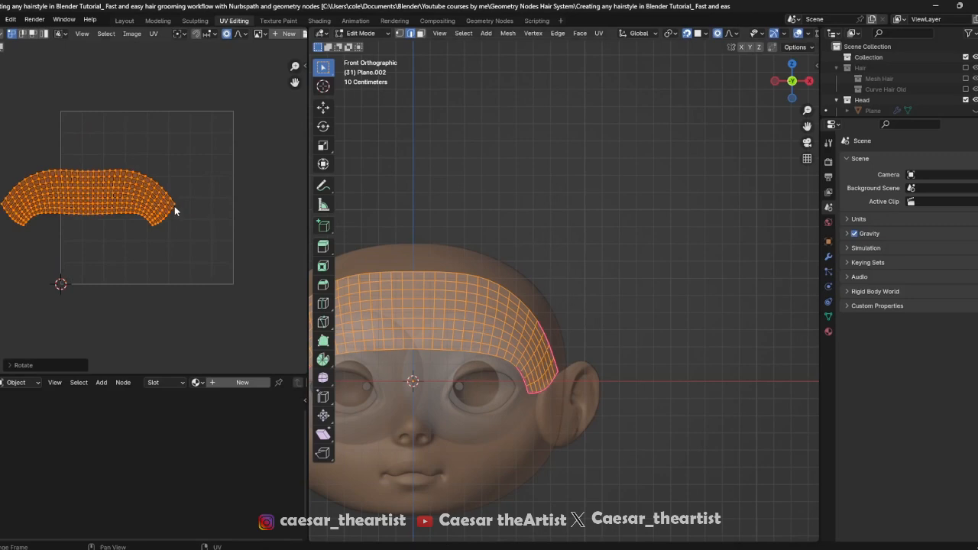
Move the UV island into the UV tile and scale it down slightly to fit inside
key("g")
left_click(235, 199)
key("s")
left_click(227, 197)
key("g")
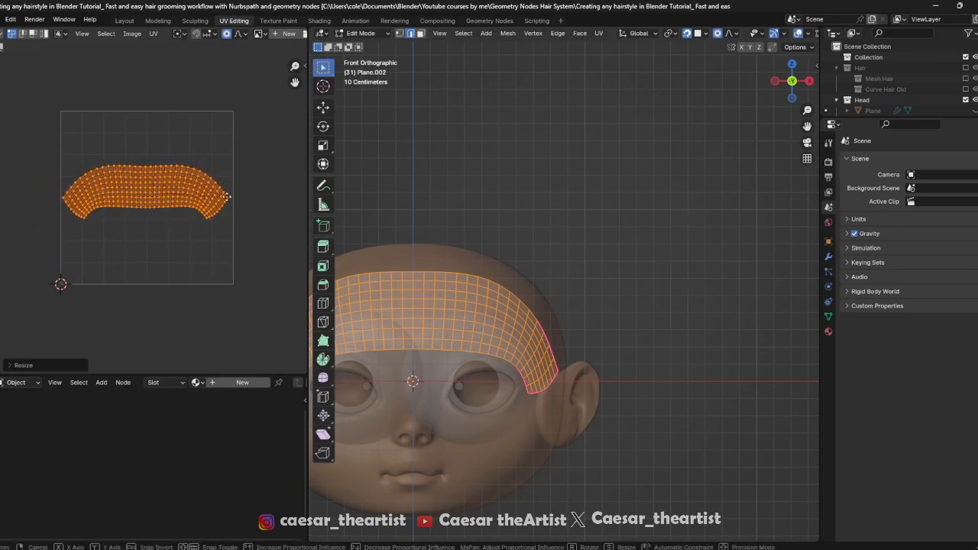
left_click(228, 197)
Leave mesh editing, save the file and return to the Layout workspace
key("Tab")
middle_click_drag(637, 229, 546, 293)
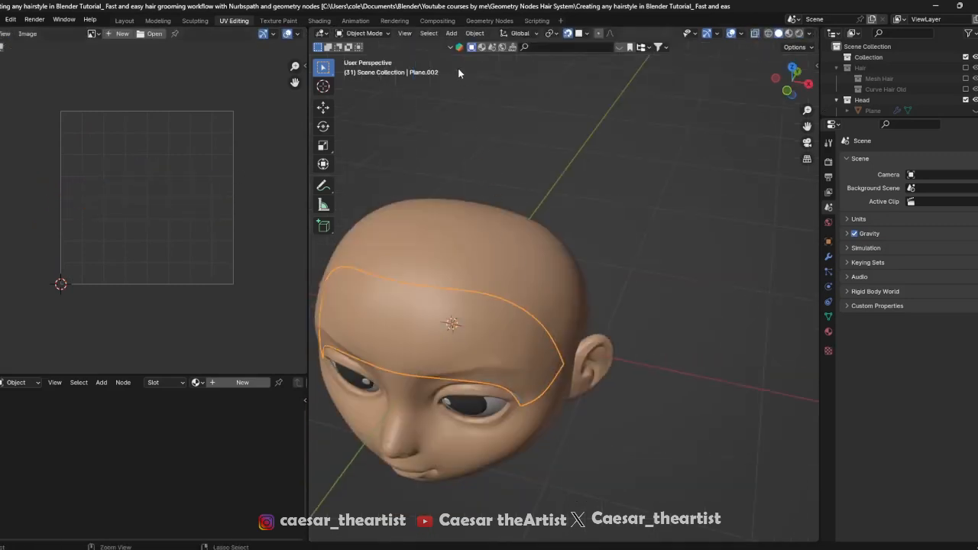
key("ctrl+s")
left_click(127, 22)
key("alt+z")
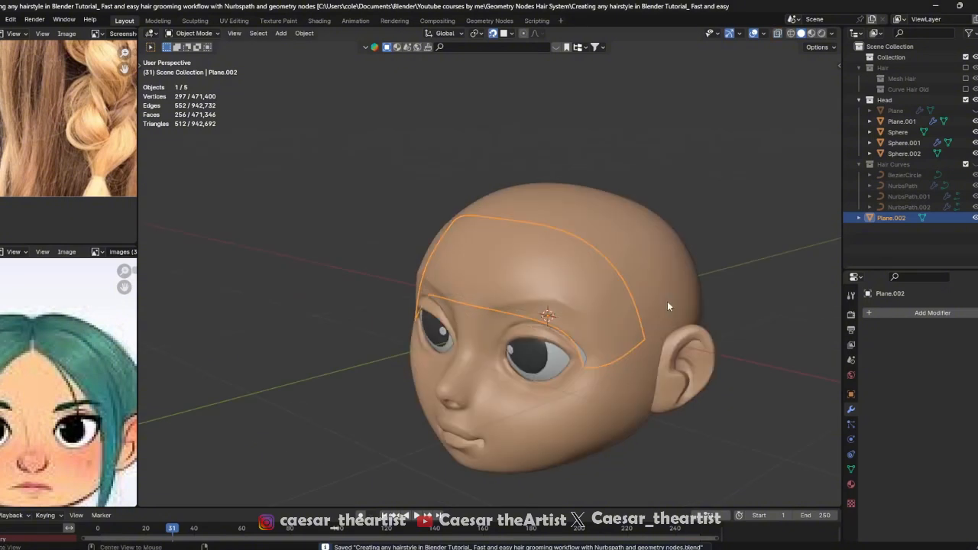
Examine how the scalp mesh sits against the forehead and eye sockets, and save the file
middle_click_drag(540, 253, 575, 275)
scroll(577, 272, "up", 3)
scroll(579, 274, "down", 2)
key("Tab")
scroll(580, 276, "up", 3)
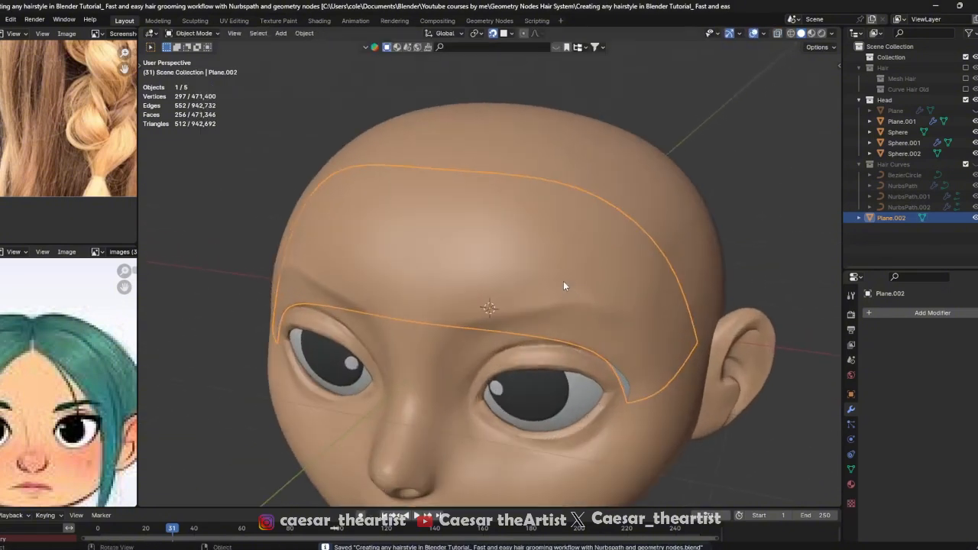
key("alt+z")
key("alt+z")
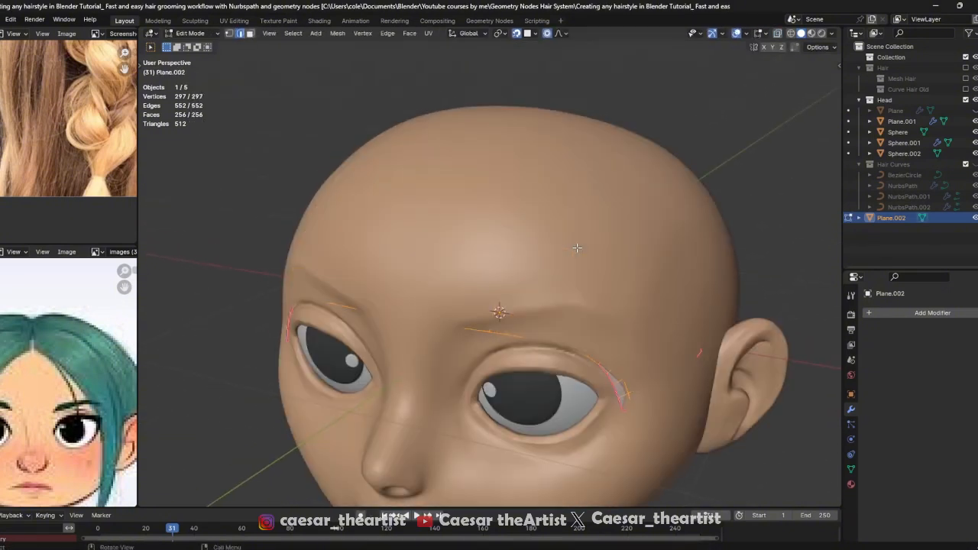
key("Tab")
key("ctrl+s")
left_click(897, 313)
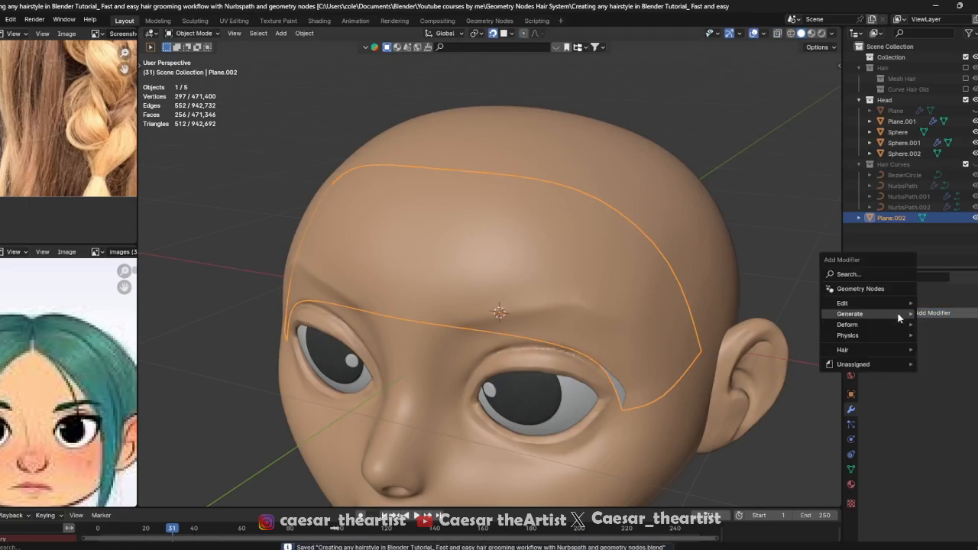
middle_click_drag(547, 208, 520, 205)
Rename the Plane.002 object as Scalp and save the file
double_click(888, 218)
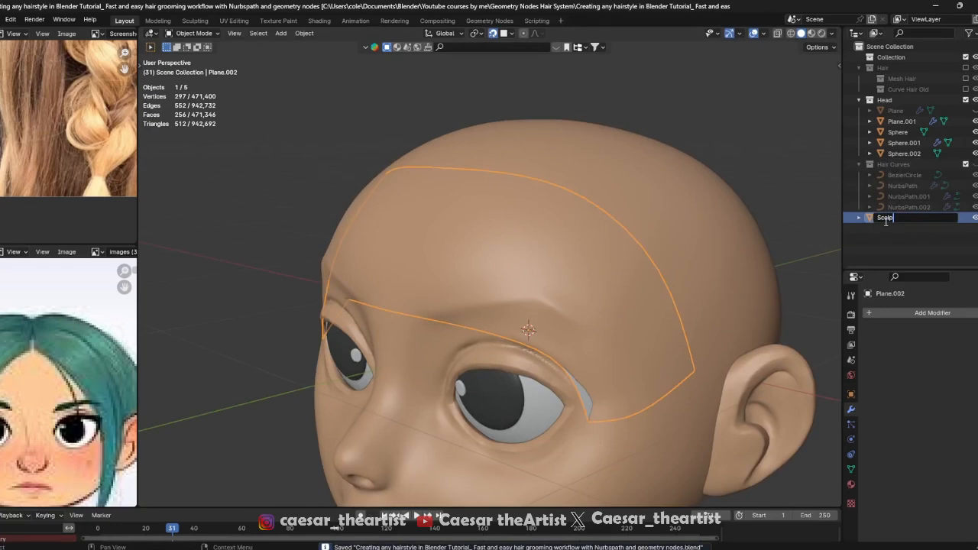
type("Scalp")
key("Return")
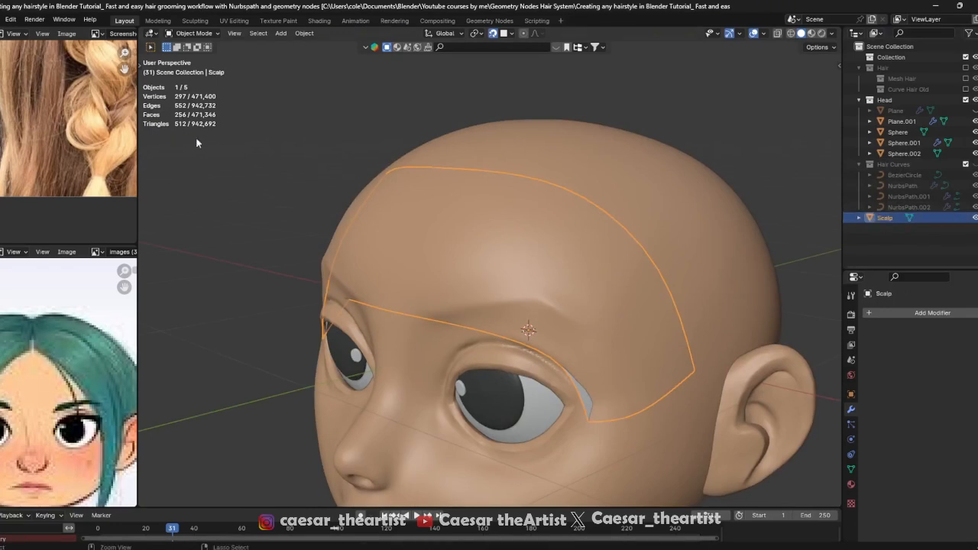
key("ctrl+s")
scroll(507, 209, "down", 4)
scroll(500, 214, "up", 4)
middle_click_drag(473, 227, 521, 234)
middle_click_drag(598, 267, 631, 277)
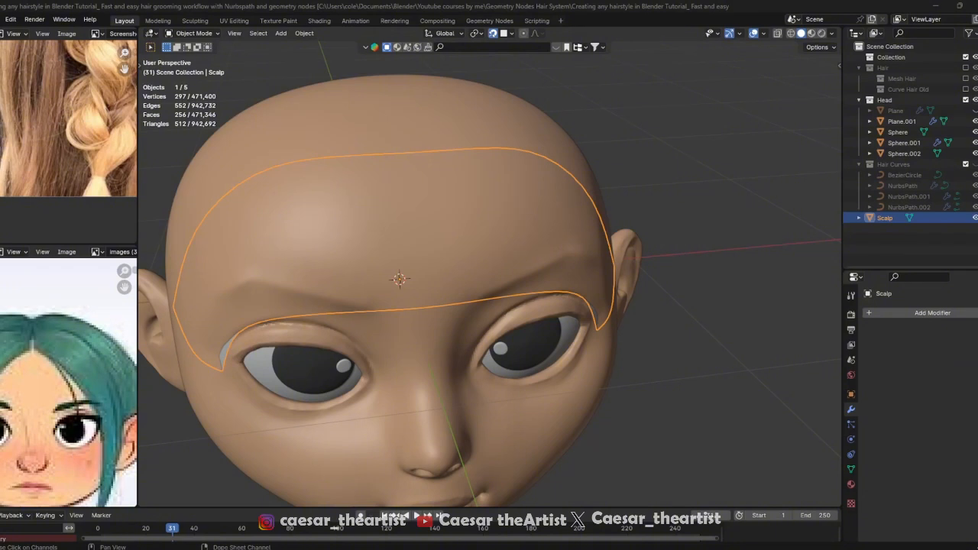
scroll(563, 337, "down", 3)
middle_click_drag(563, 337, 501, 273)
scroll(501, 273, "up", 3)
middle_click_drag(594, 203, 493, 204)
key("ctrl+s")
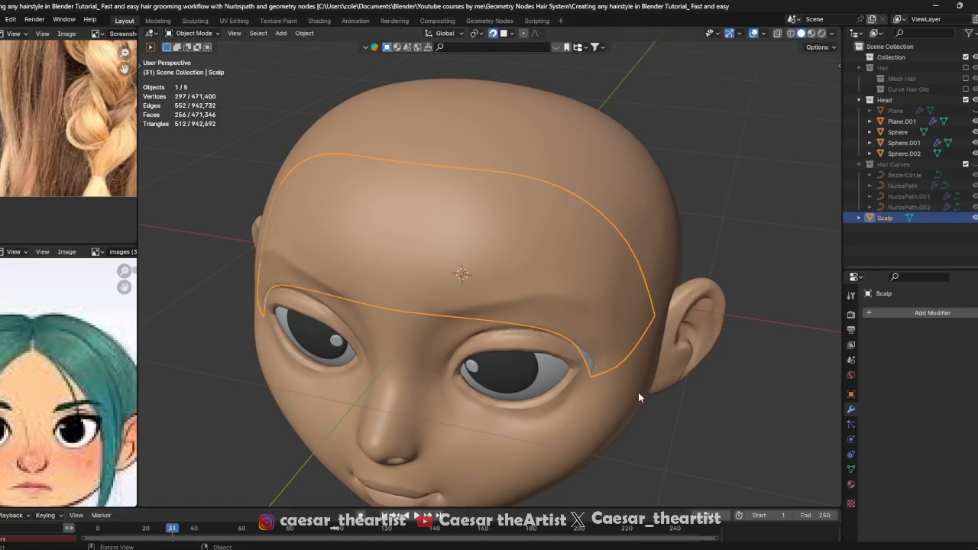
middle_click_drag(550, 196, 560, 182)
middle_click_drag(657, 320, 630, 293)
key("ctrl+s")
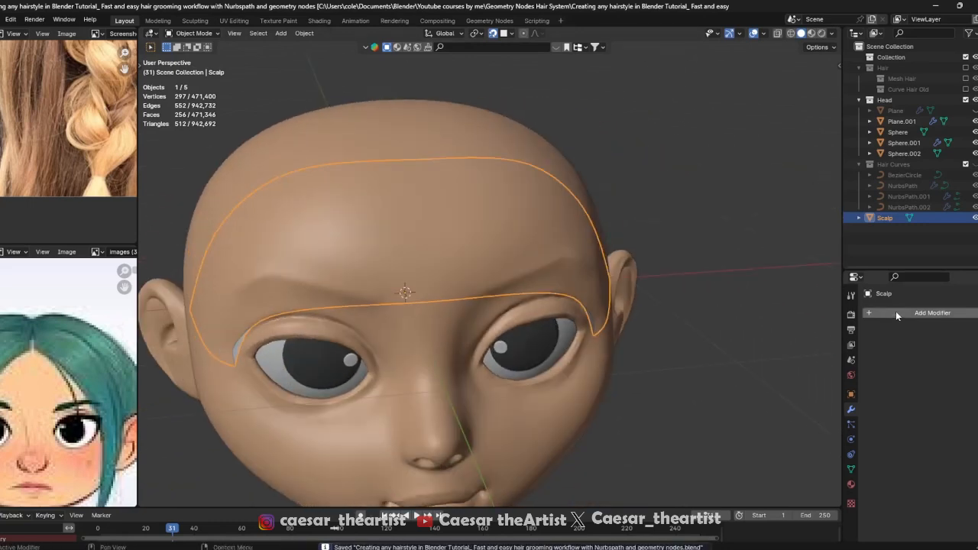
middle_click_drag(724, 247, 525, 199)
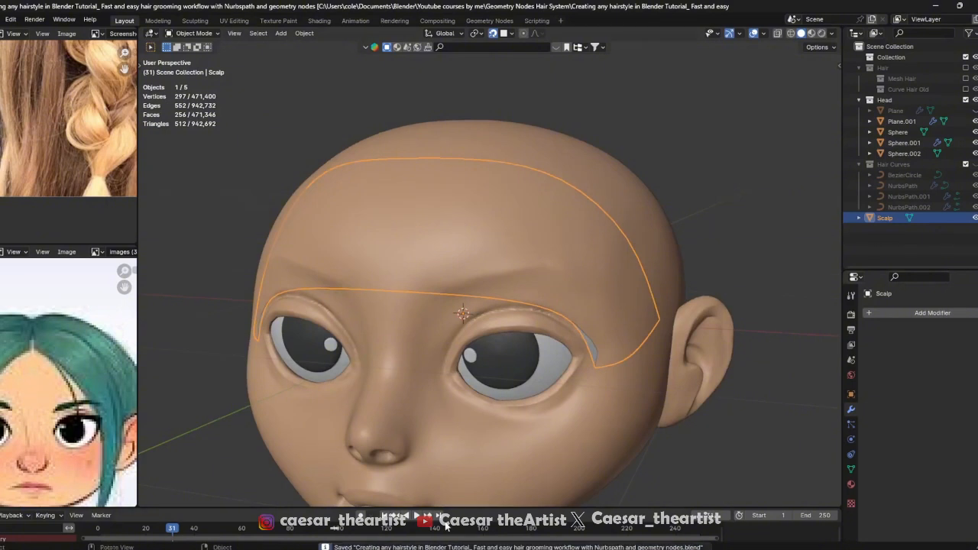
middle_click_drag(443, 498, 465, 305)
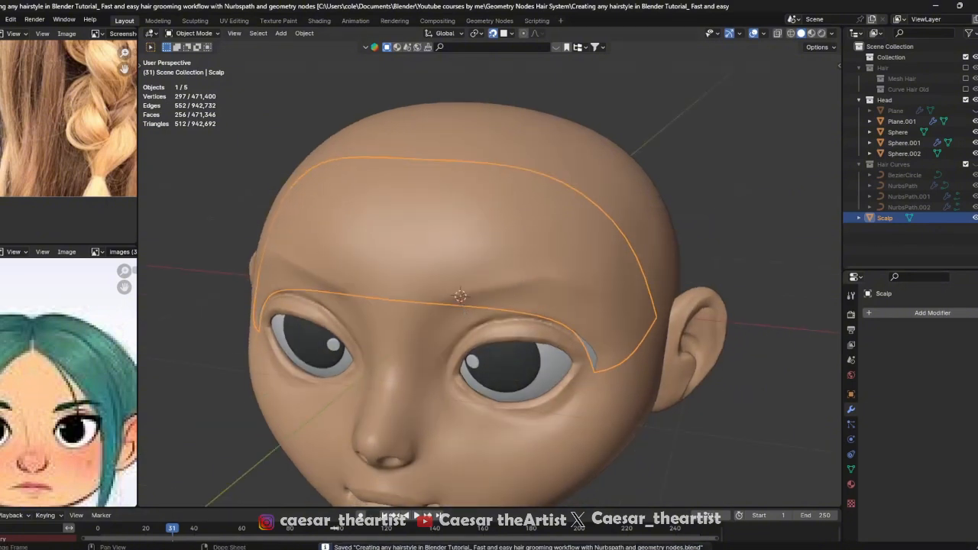
Examine the scalp's face grid and outline over the head, with and without X-ray
key("Tab")
middle_click_drag(428, 268, 487, 188)
key("alt+z")
scroll(500, 193, "down", 3)
scroll(486, 188, "up", 3)
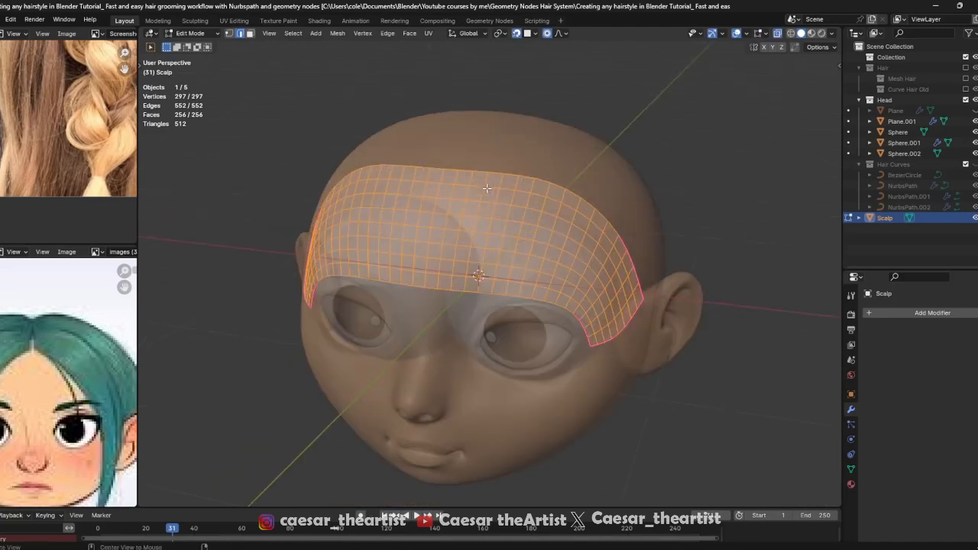
key("Tab")
key("alt+z")
key("alt+z")
key("alt+z")
key("Tab")
key("alt+z")
key("alt+z")
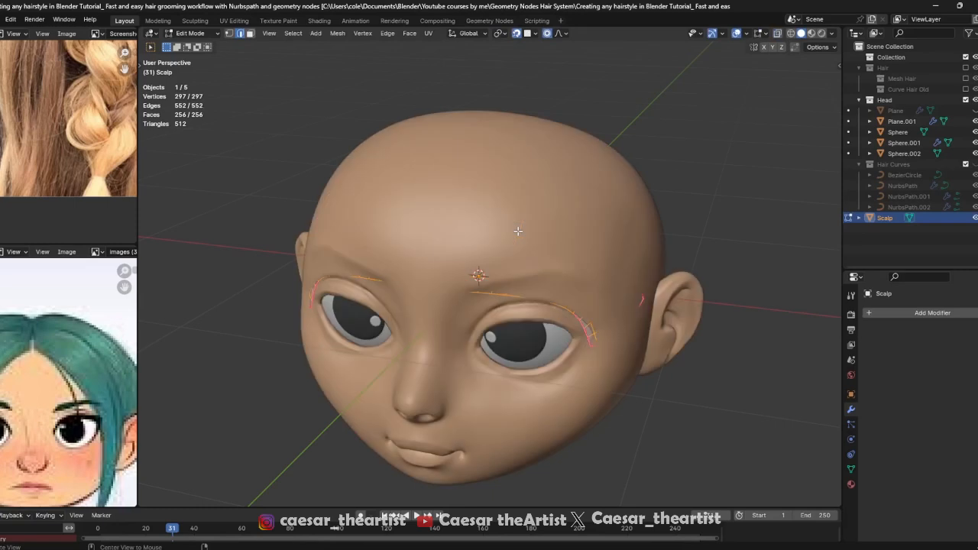
key("Tab")
key("alt+z")
key("alt+z")
key("alt+z")
key("alt+z")
Add an Empty Hair curves object to the Scalp mesh
key("shift+a")
mouse_move(479, 269)
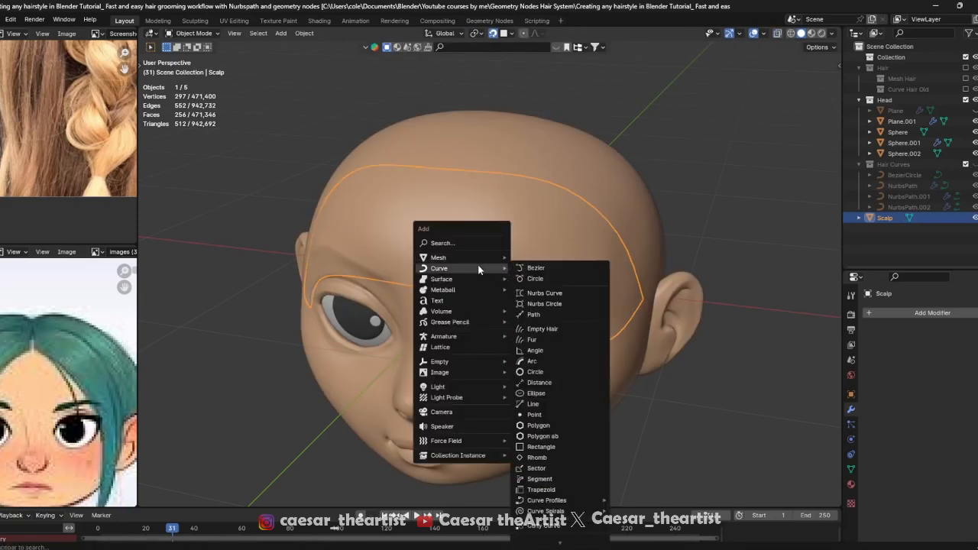
left_click(544, 329)
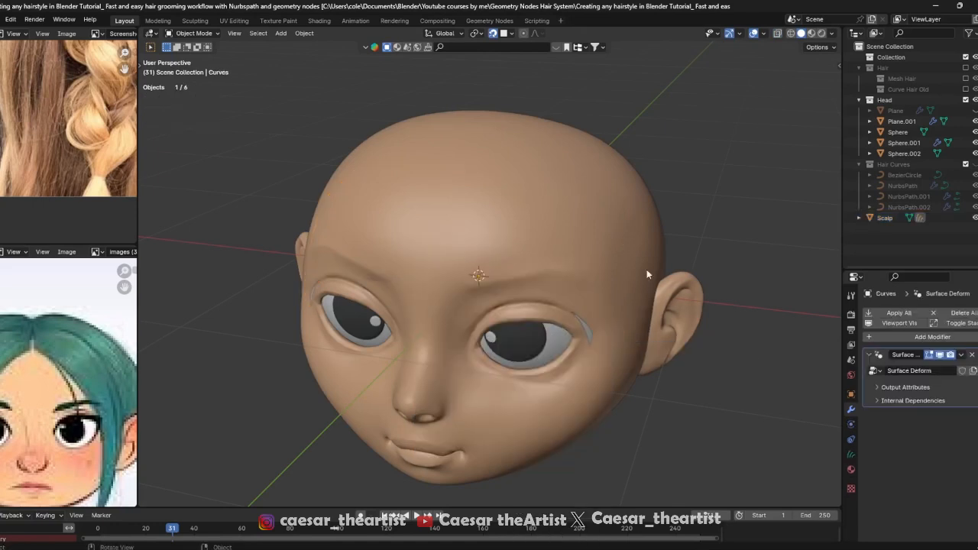
Rename the hair curves object under Scalp as Bangs and save the file
left_click(858, 218)
key("ctrl+s")
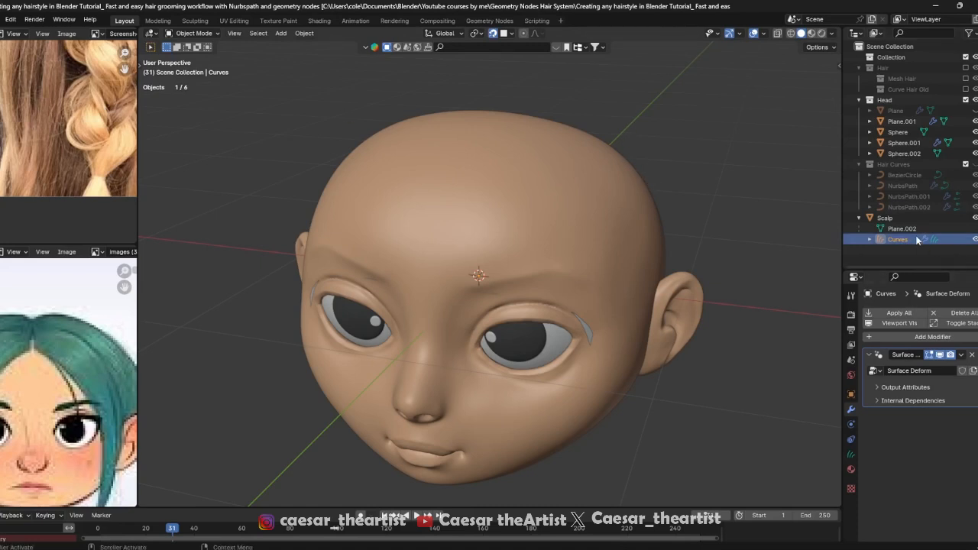
double_click(897, 239)
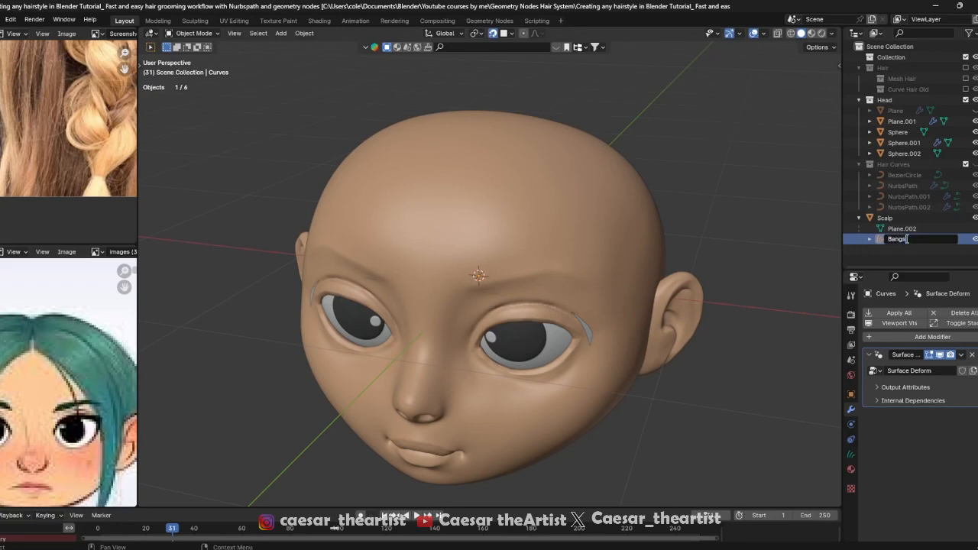
type("Bangs")
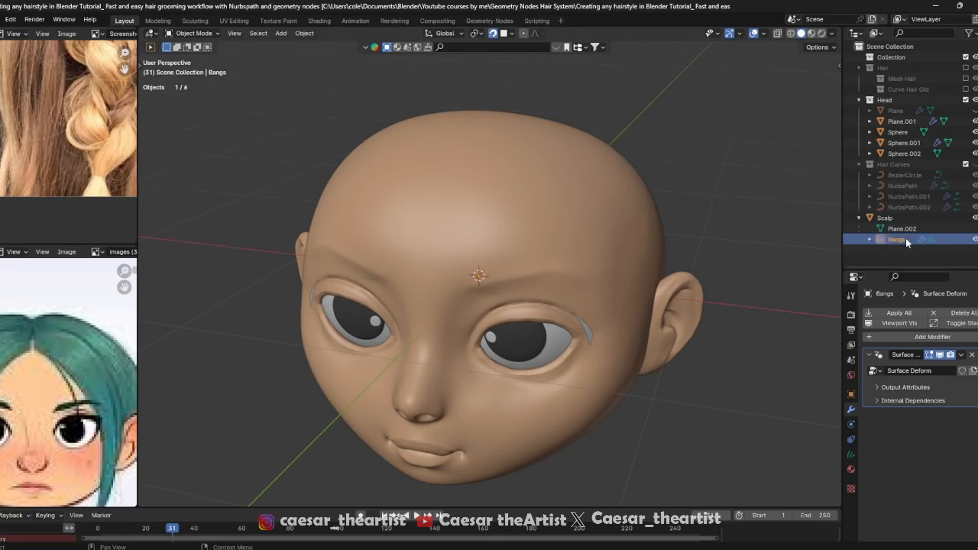
key("Return")
key("ctrl+s")
middle_click_drag(534, 270, 543, 245)
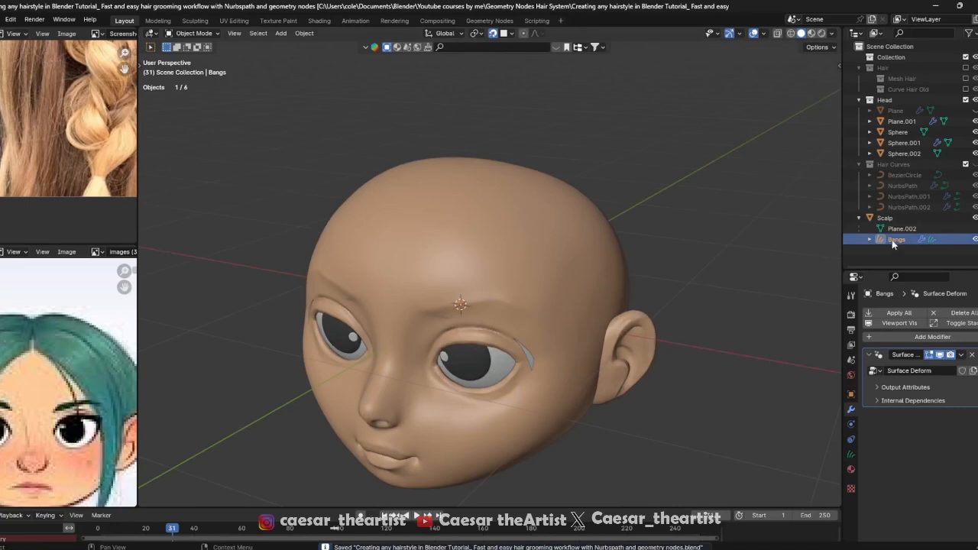
Switch the Bangs curves to Sculpt Mode and widen the brush list to show the tool names
left_click(218, 36)
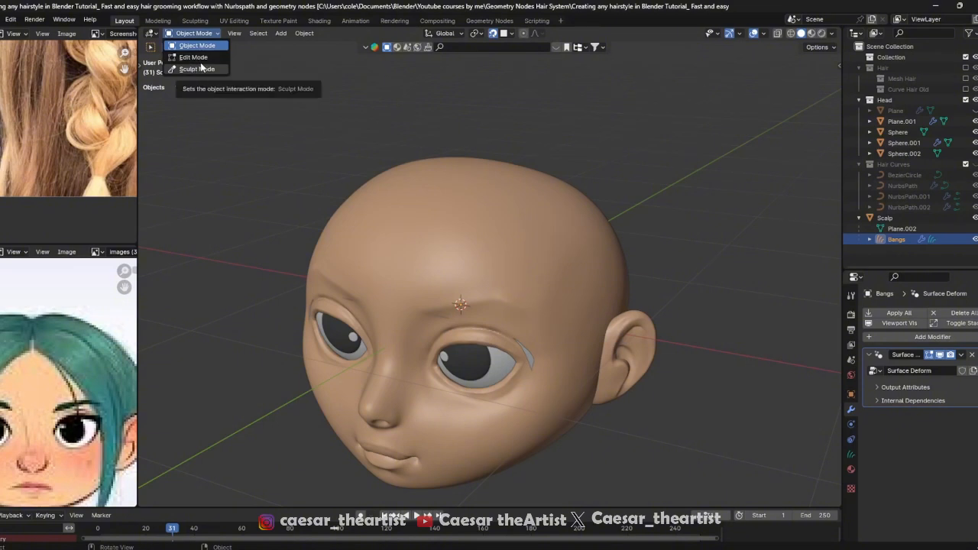
left_click(200, 68)
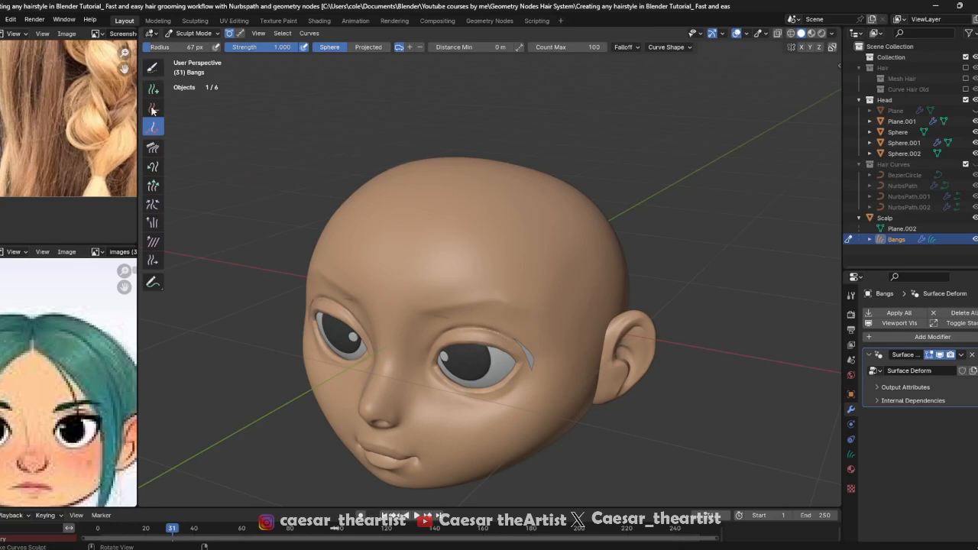
left_click_drag(163, 127, 194, 127)
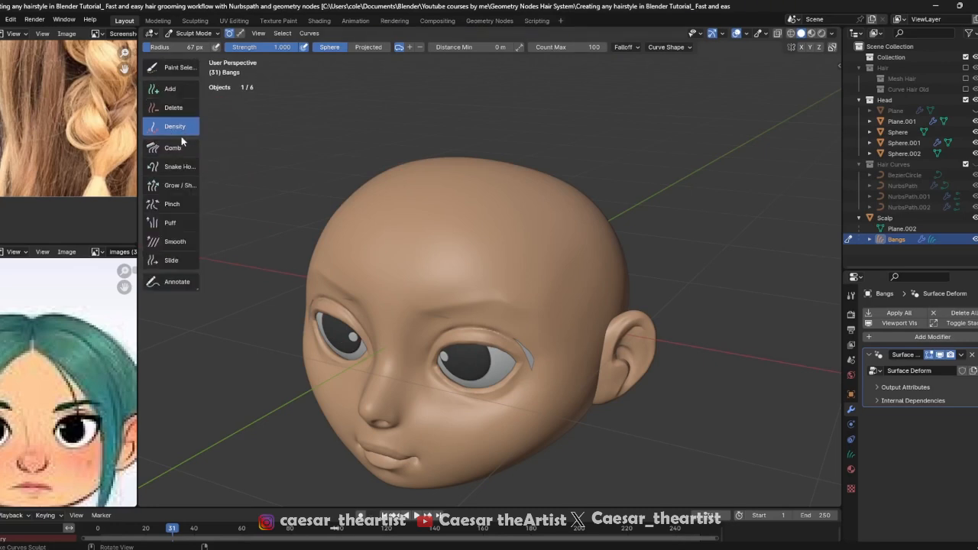
middle_click_drag(282, 142, 239, 120)
middle_click_drag(549, 222, 512, 217)
key("alt+z")
key("alt+z")
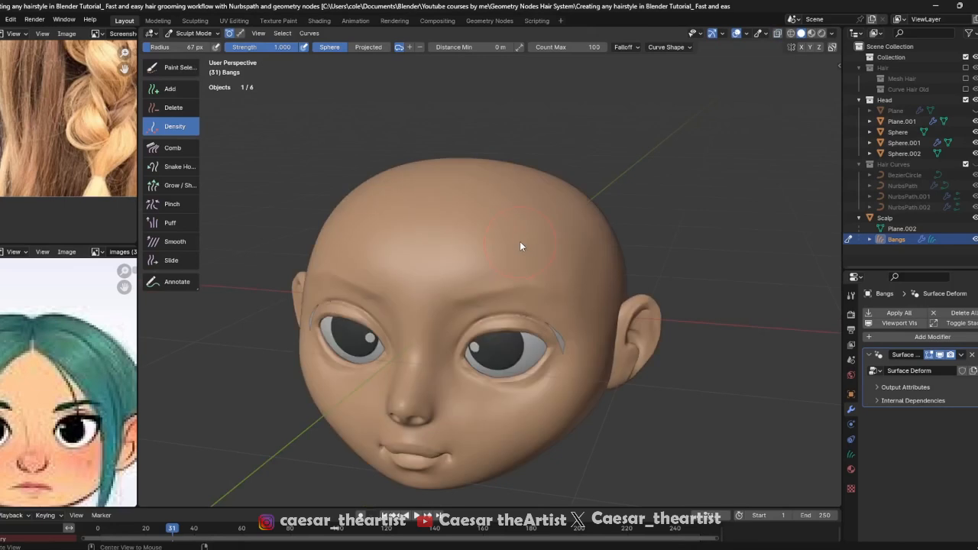
Compare the scalp's placement on the head with X-ray on and off
key("alt+z")
key("alt+z")
middle_click_drag(528, 268, 468, 304)
key("alt+z")
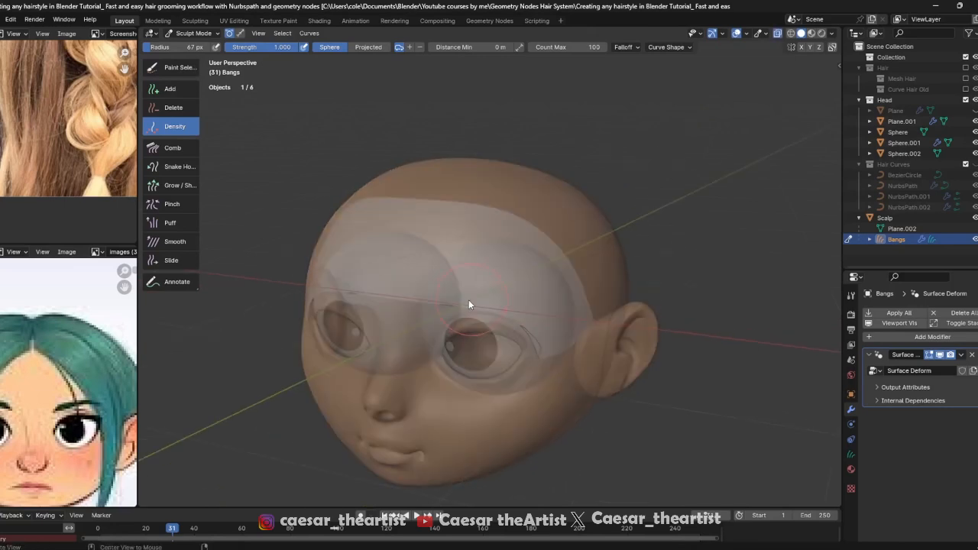
key("alt+z")
key("KP_Divide")
key("KP_Divide")
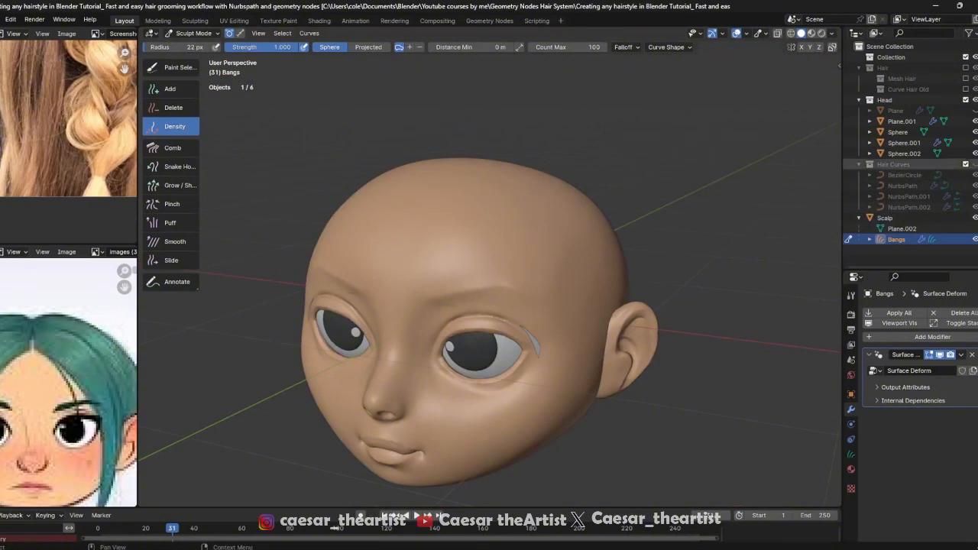
Hide the Head collection so only the scalp is shown, and save the file
left_click(976, 100)
scroll(437, 268, "up", 1)
middle_click_drag(436, 270, 439, 297)
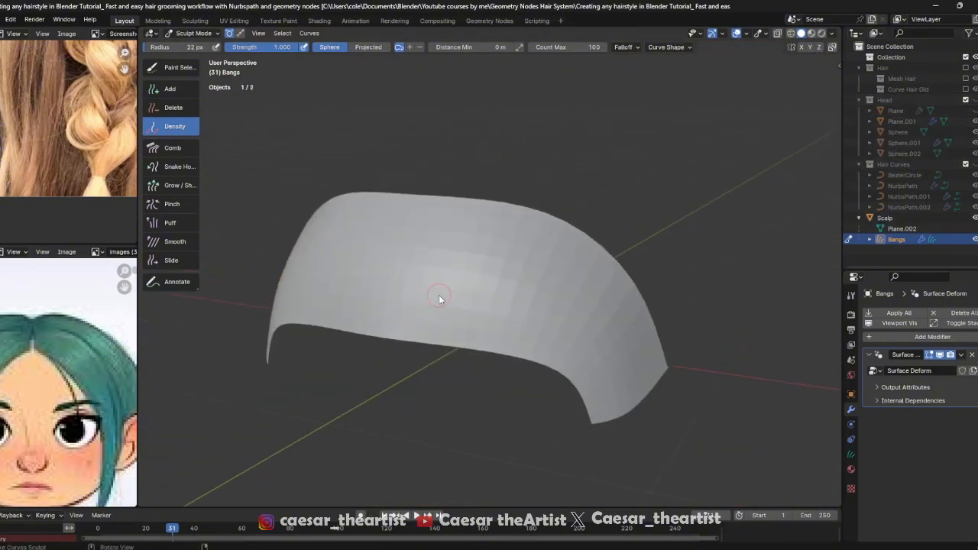
key("ctrl+s")
Turn on the wireframe overlay and enable X-axis mirroring for curve sculpting
left_click(746, 34)
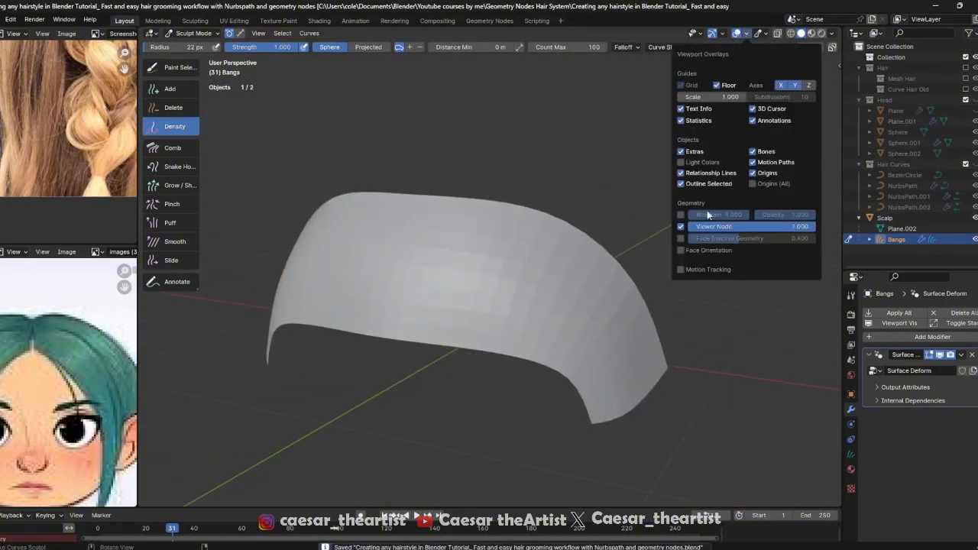
left_click(681, 214)
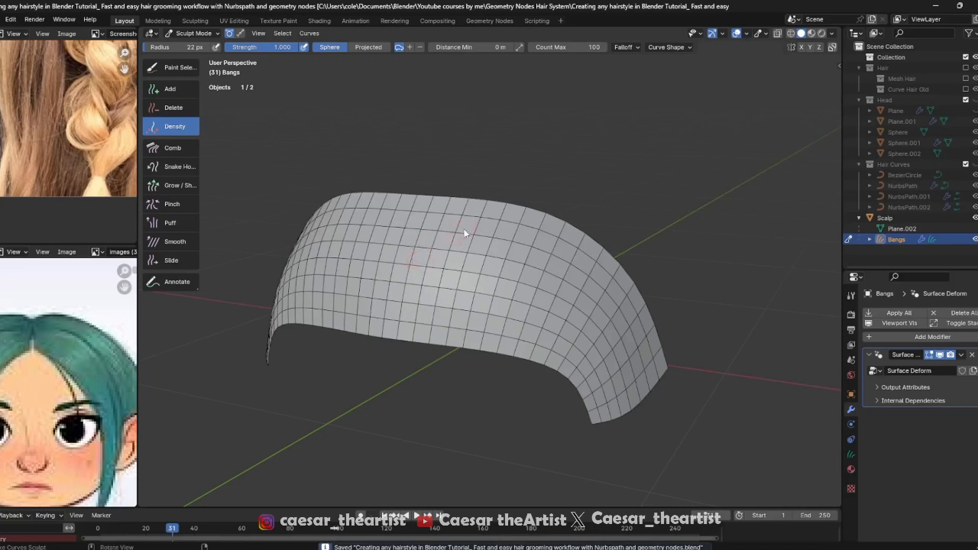
left_click(801, 47)
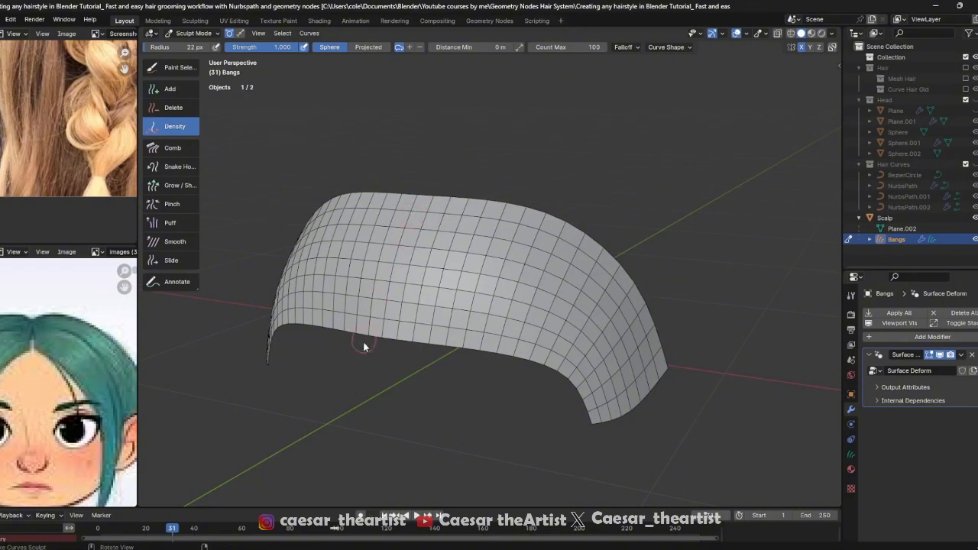
Try Density brush strokes with X mirroring on the front of the scalp and undo them
left_click_drag(391, 263, 413, 197)
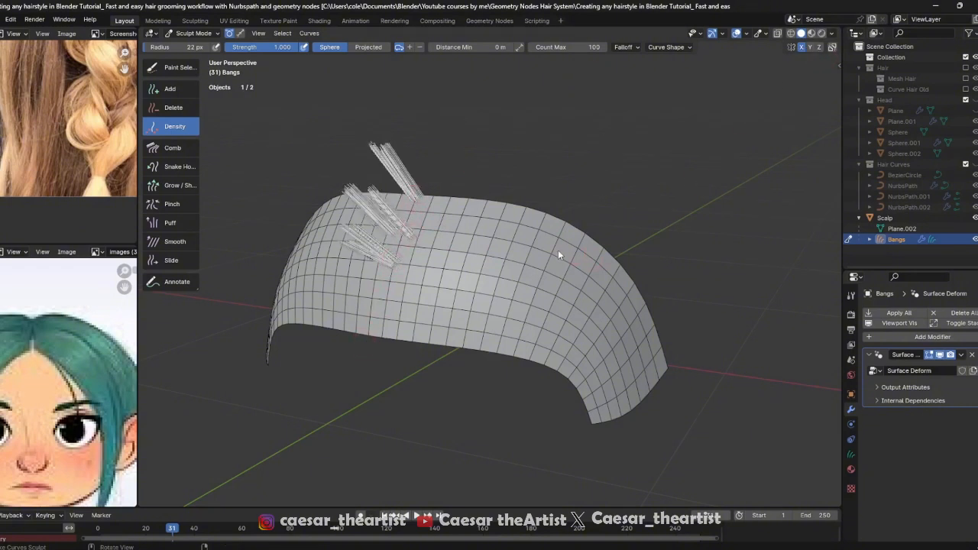
key("ctrl+z")
key("ctrl+z")
key("ctrl+z")
left_click(459, 290)
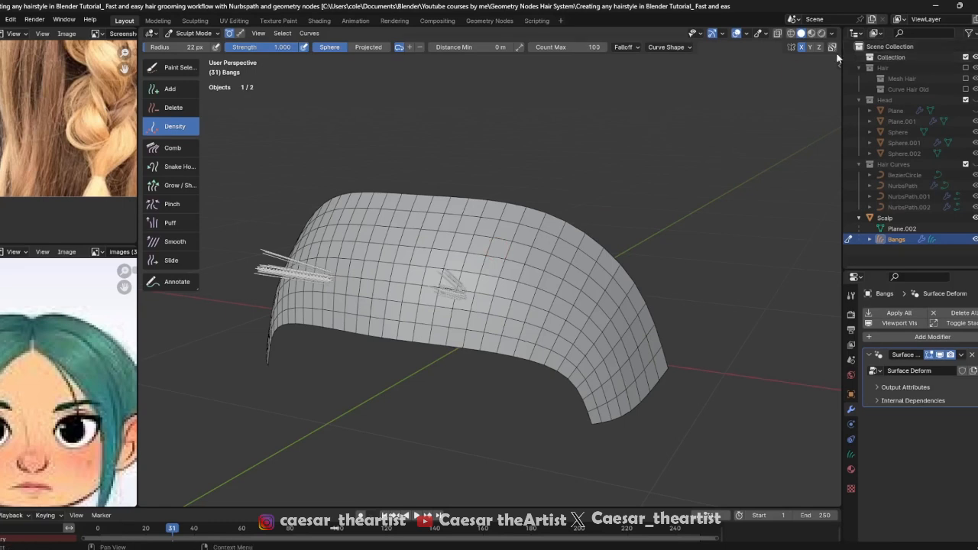
middle_click_drag(548, 201, 498, 227)
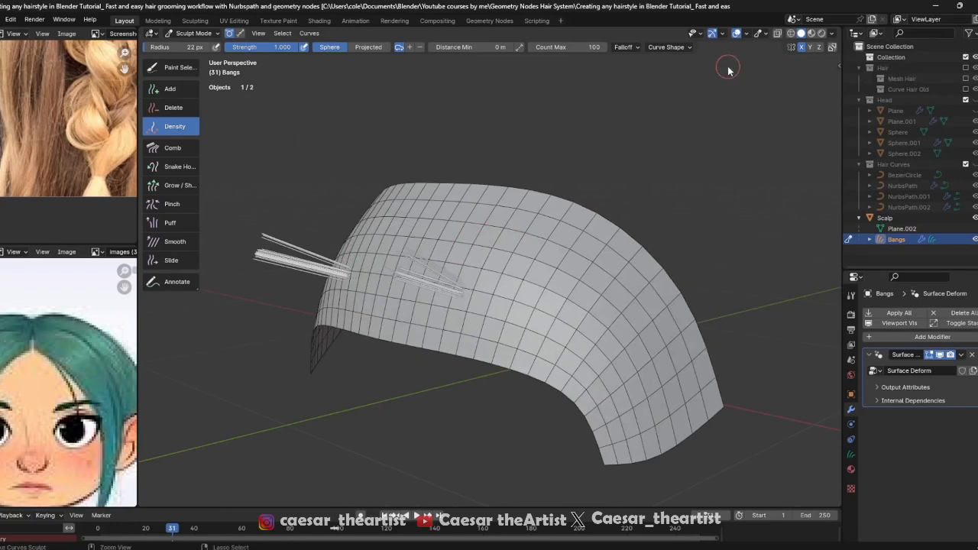
key("ctrl+z")
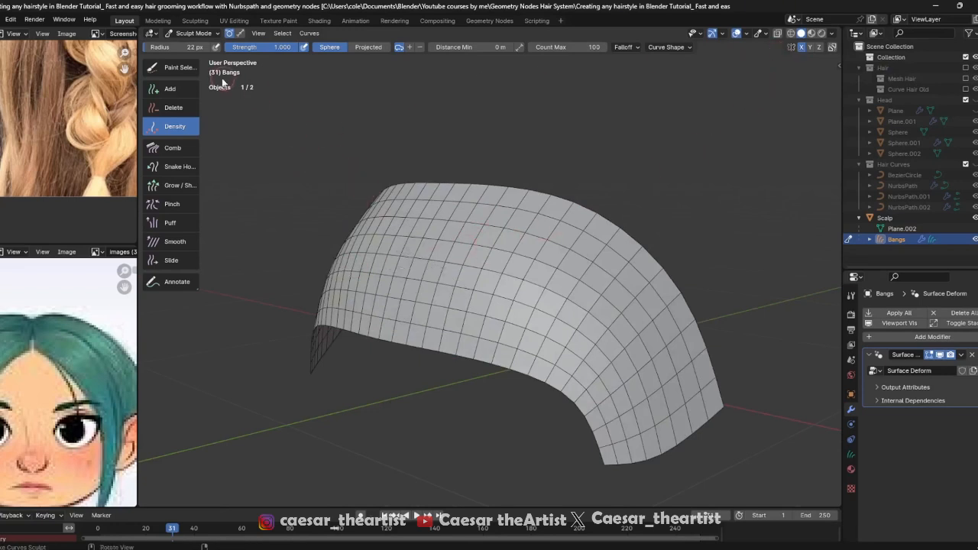
Switch to the Add brush, test it on the scalp with a count of 1, and undo the mirrored curves
left_click(169, 90)
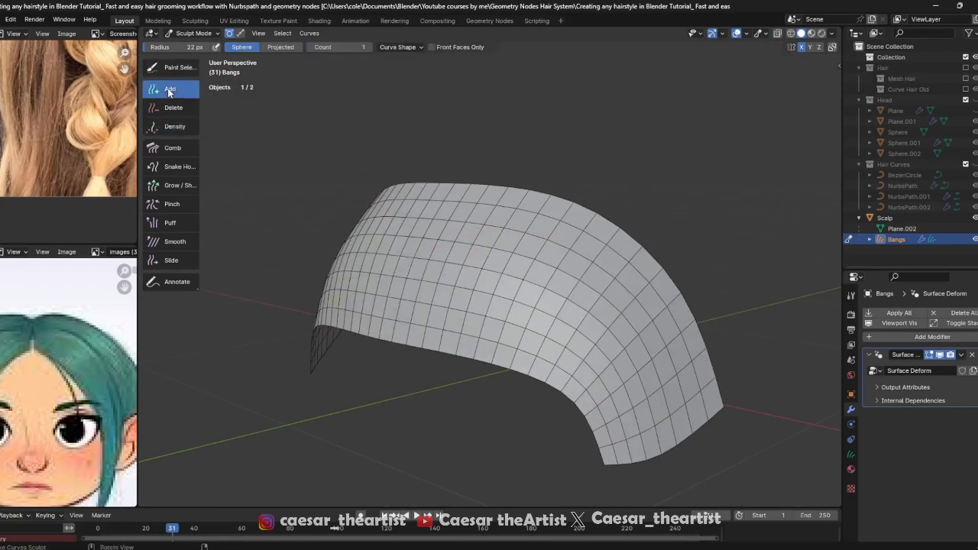
left_click(402, 47)
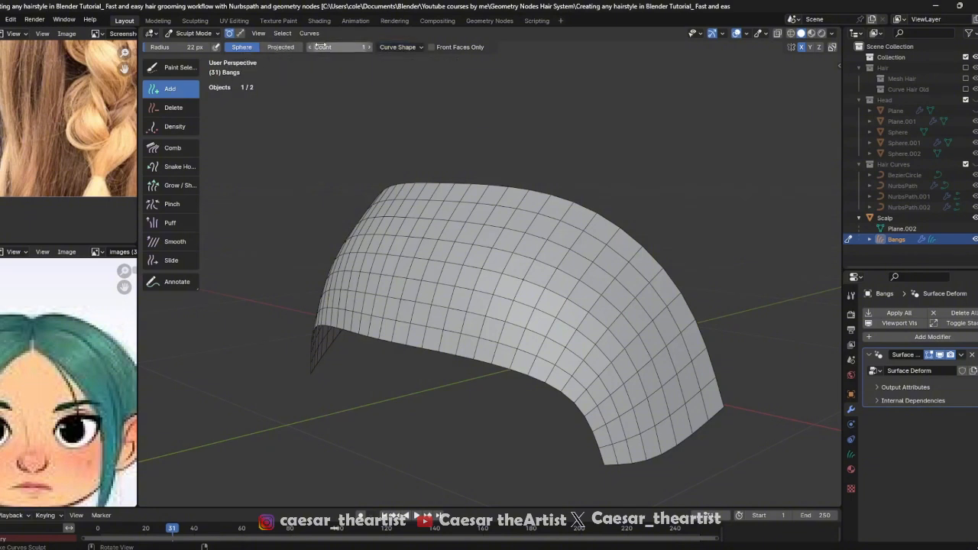
middle_click_drag(426, 183, 480, 243)
scroll(479, 243, "up", 2)
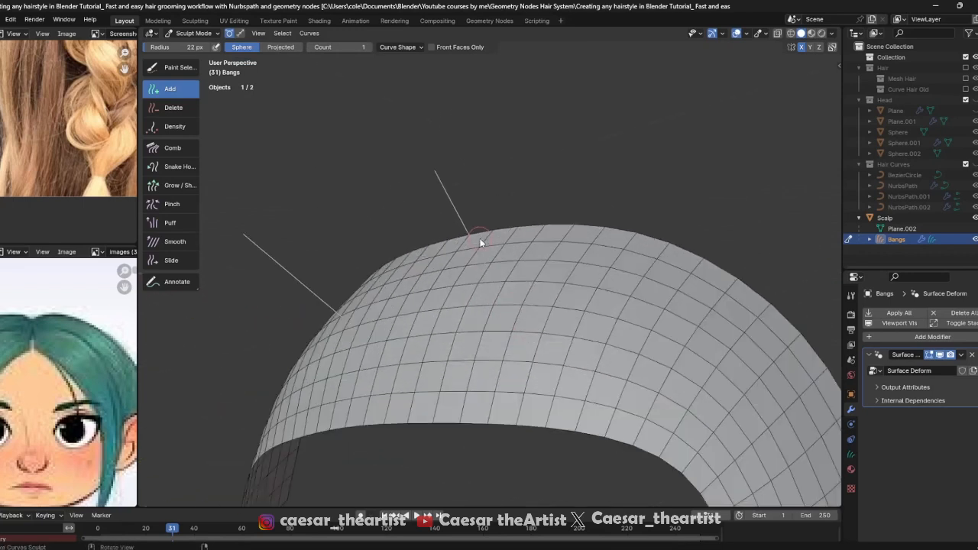
key("ctrl+z")
Test the Add brush with counts of 2 and 3, undoing the added curves, and return the count to 1
left_click(368, 47)
left_click(535, 316)
key("ctrl+z")
left_click(367, 46)
left_click(510, 306)
key("ctrl+z")
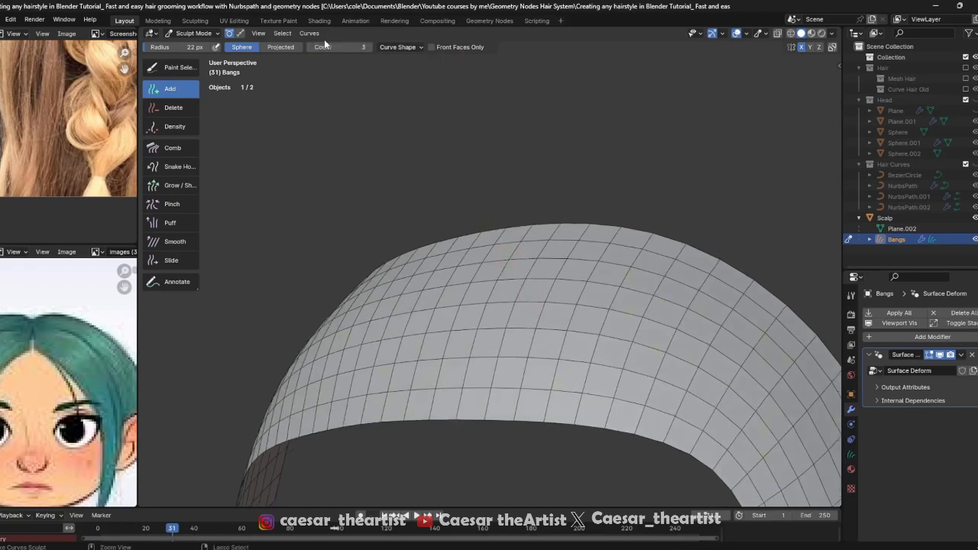
left_click(310, 47)
left_click(311, 47)
Check the Add brush's curve shape settings and add a mirrored pair of curves on the scalp's front
middle_click_drag(459, 199, 473, 175)
left_click(415, 48)
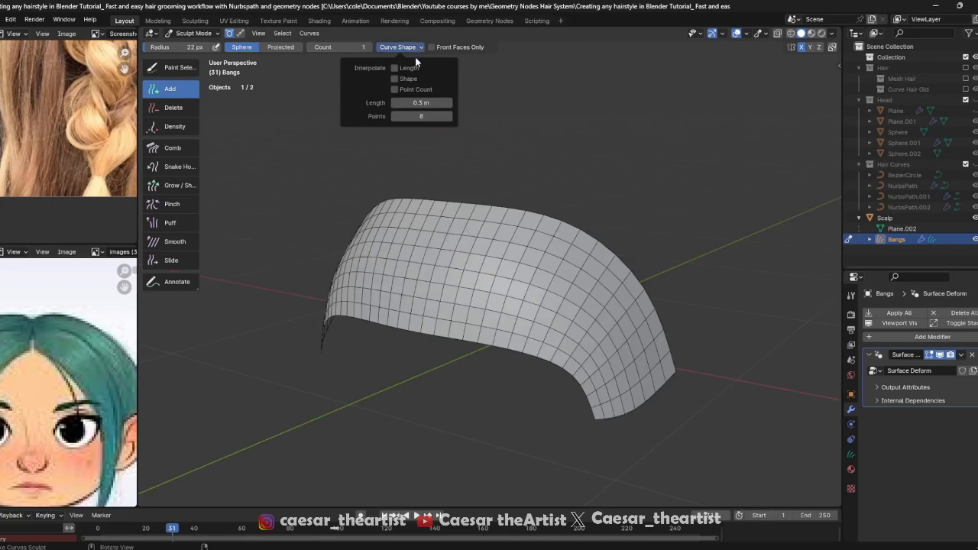
left_click(411, 50)
left_click(411, 51)
scroll(438, 282, "up", 2)
middle_click_drag(426, 288, 541, 252)
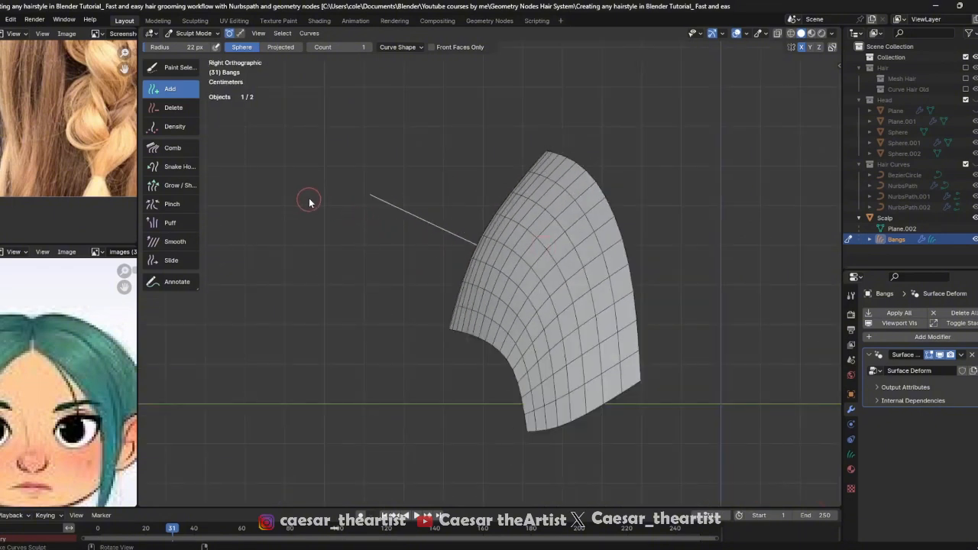
Comb the curve pair forward and downward into a bend using the Comb brush with a 162 px radius
left_click(163, 146)
key("f")
left_click(446, 190)
left_click_drag(392, 169, 330, 246)
middle_click_drag(343, 229, 386, 162)
scroll(378, 181, "up", 3)
Change the viewport shading colour option so the scalp is tinted pink behind the curves
left_click(831, 33)
left_click(782, 195)
middle_click_drag(489, 195, 403, 211)
scroll(317, 164, "up", 2)
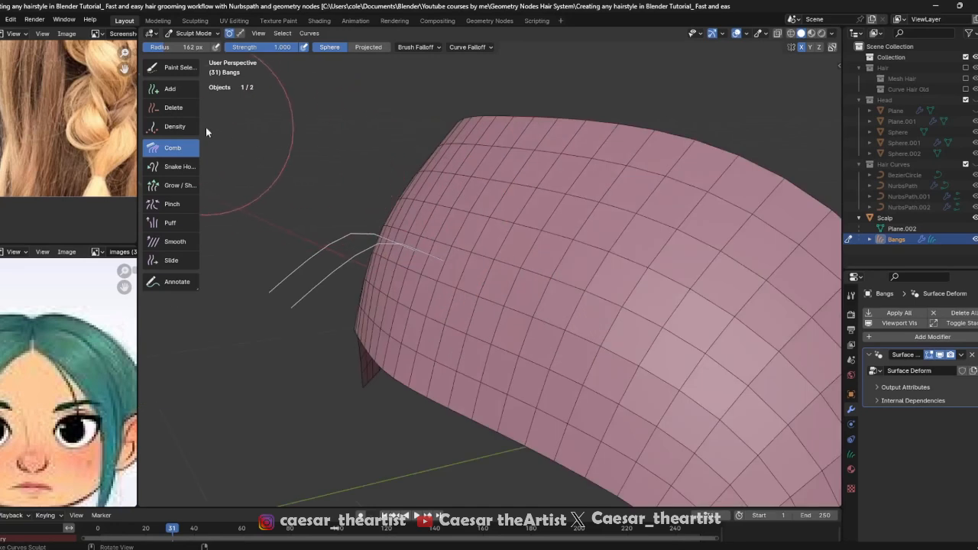
Switch back to the Add brush, try adding another curve pair beside the combed one, and undo it
left_click(170, 88)
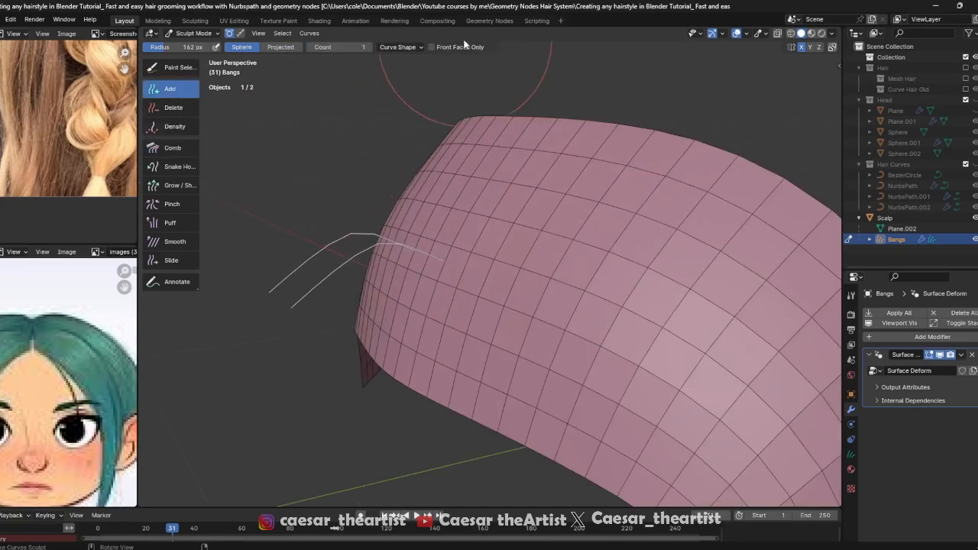
left_click(398, 47)
left_click(471, 268)
middle_click_drag(472, 269, 482, 235)
scroll(482, 235, "up", 4)
key("ctrl+z")
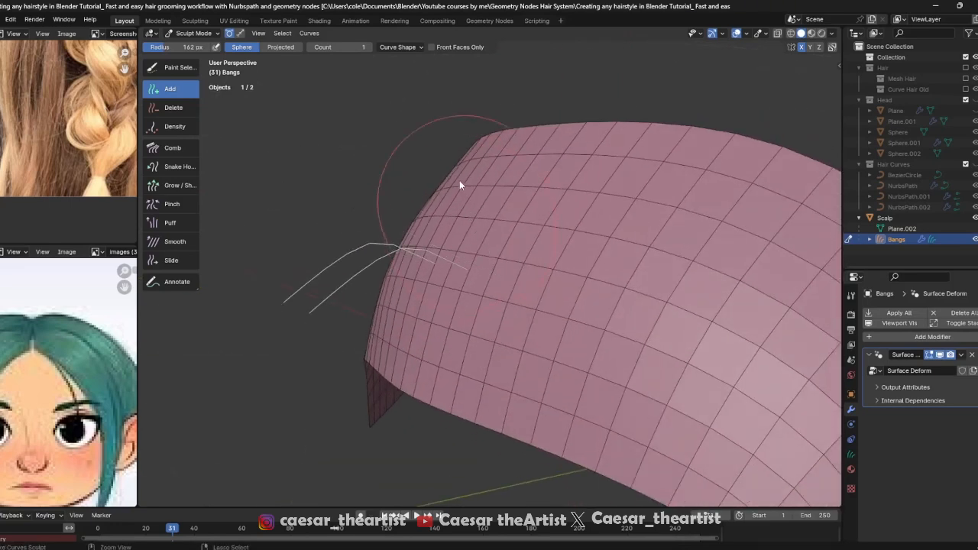
Turn on Shape interpolation for the Add brush and place test curves across the front and side of the scalp
left_click(400, 47)
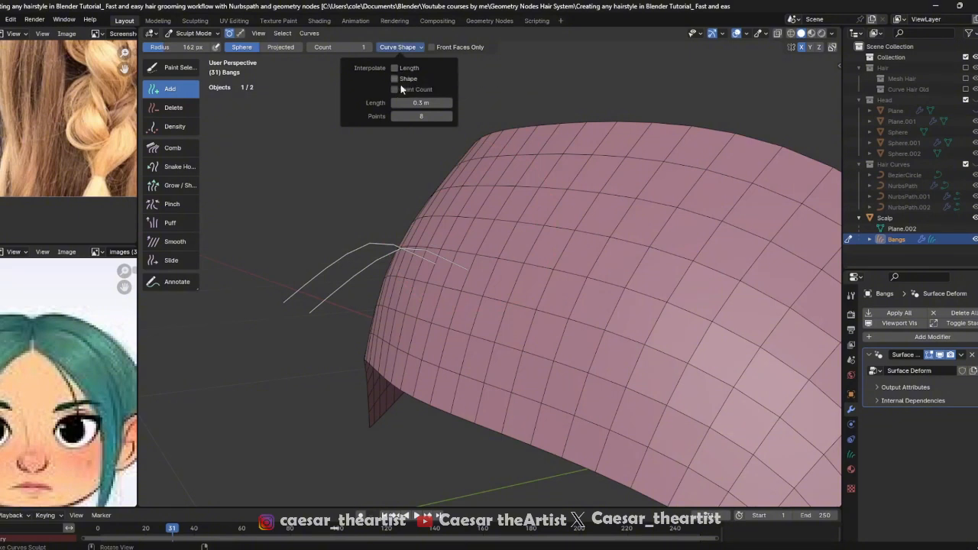
left_click(490, 275)
scroll(487, 273, "down", 3)
middle_click_drag(486, 272, 516, 341)
middle_click_drag(630, 363, 700, 309)
left_click(700, 310)
left_click(662, 398)
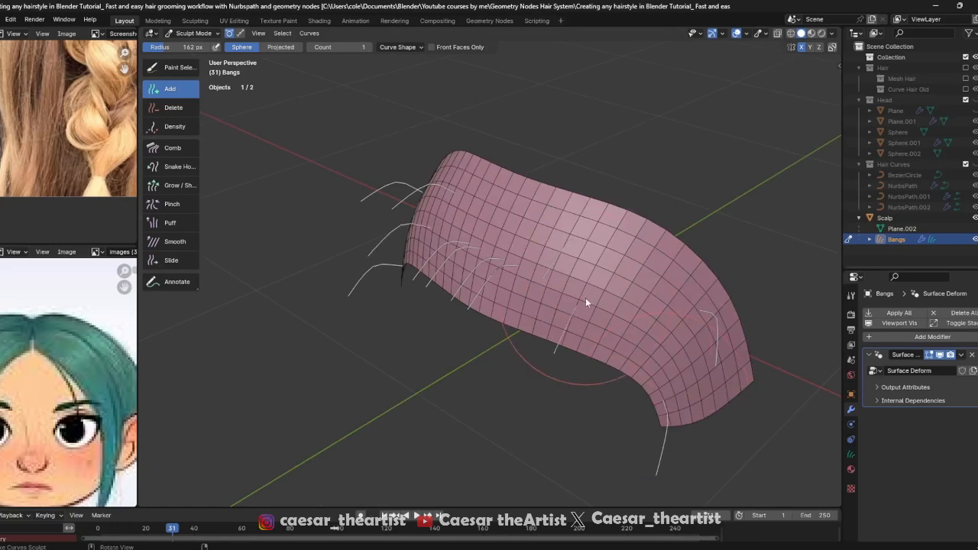
Undo the interpolated test curves, keeping only the original combed pair
scroll(535, 245, "up", 2)
key("ctrl+z")
key("ctrl+z")
key("ctrl+z")
scroll(499, 230, "down", 2)
key("ctrl+z")
scroll(483, 275, "up", 4)
left_click(479, 249)
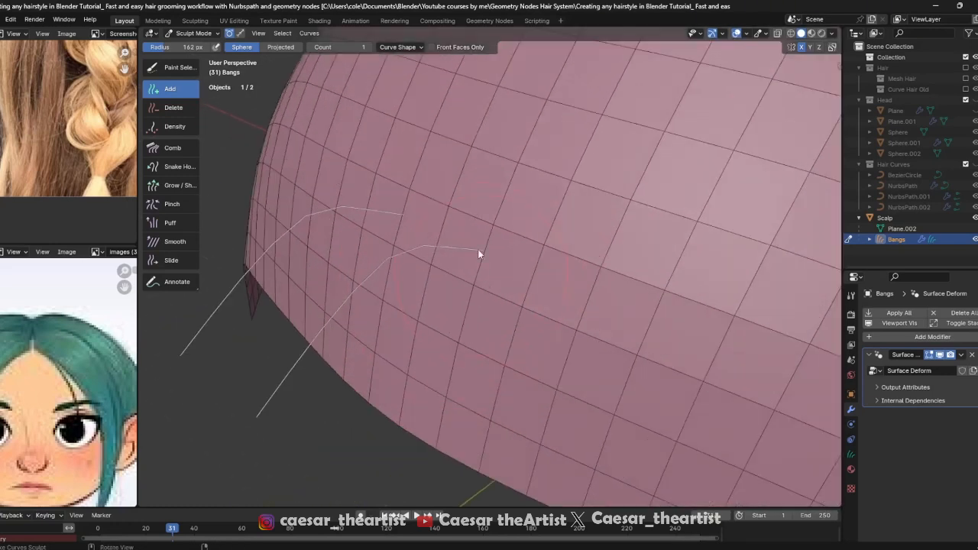
Examine the combed curve's control points one by one in Edit Mode from the right view, and return to Sculpt Mode
left_click(398, 47)
left_click(414, 90)
left_click(414, 90)
mouse_move(399, 158)
middle_mouse_down()
mouse_move(458, 204)
mouse_move(366, 186)
mouse_move(359, 162)
middle_mouse_up()
key("Tab")
key("KP_3")
left_click_drag(247, 261, 276, 329)
left_click_drag(273, 232, 296, 265)
left_click_drag(315, 206, 341, 275)
left_click_drag(350, 176, 378, 253)
left_click_drag(389, 164, 414, 208)
left_click_drag(433, 169, 470, 272)
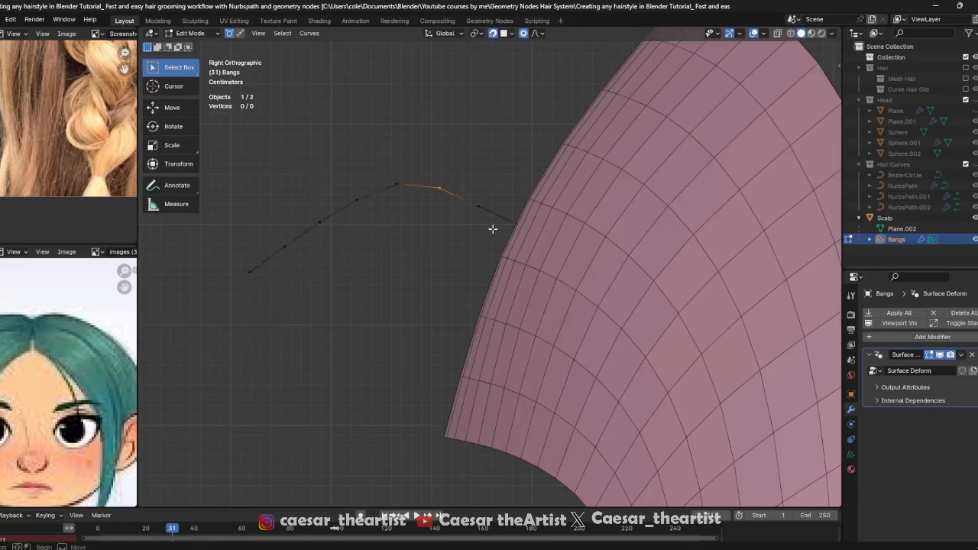
left_click_drag(505, 175, 520, 234)
middle_click_drag(535, 293, 499, 36)
key("ctrl+Tab")
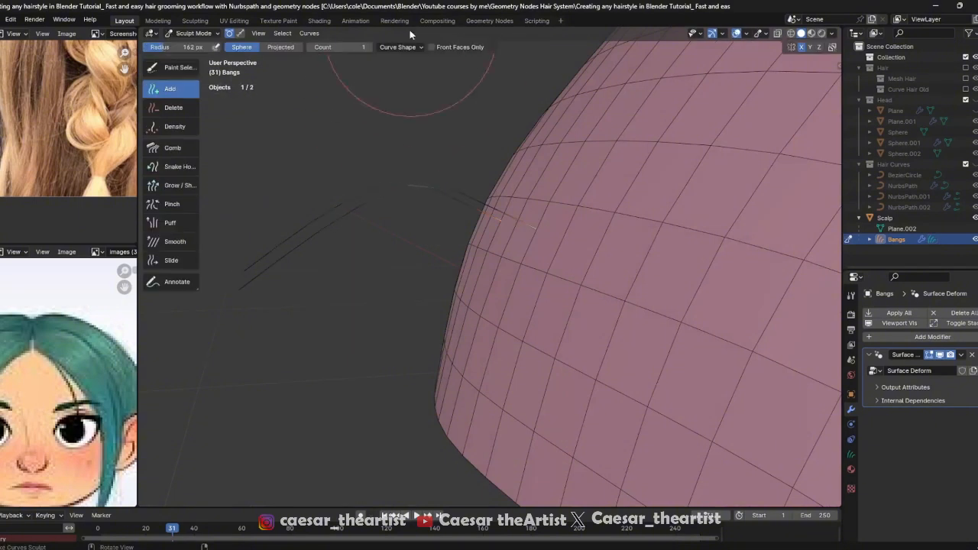
Set the Add brush's curve length to 0.6 m
left_click(405, 46)
middle_click_drag(497, 271, 458, 230)
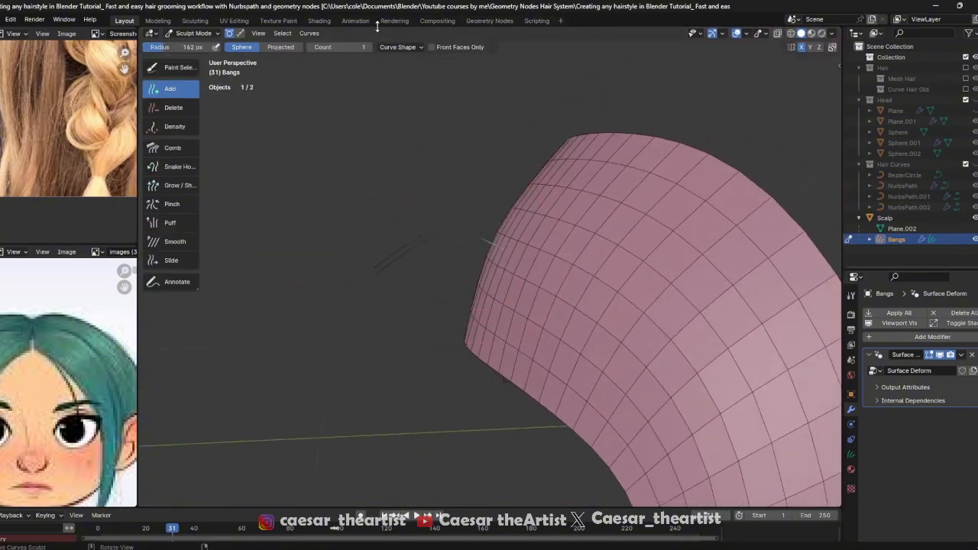
left_click(404, 46)
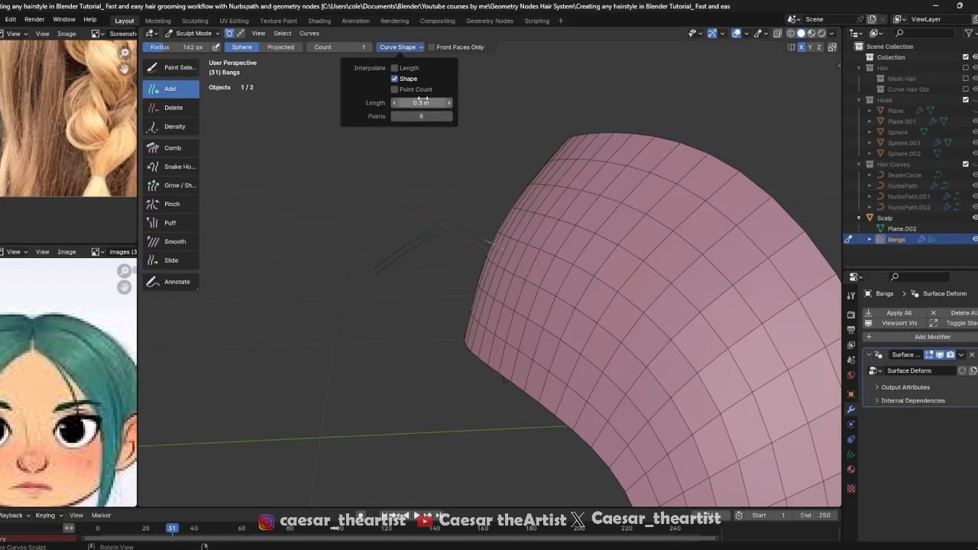
left_click(400, 46)
left_click(401, 46)
double_click(408, 103)
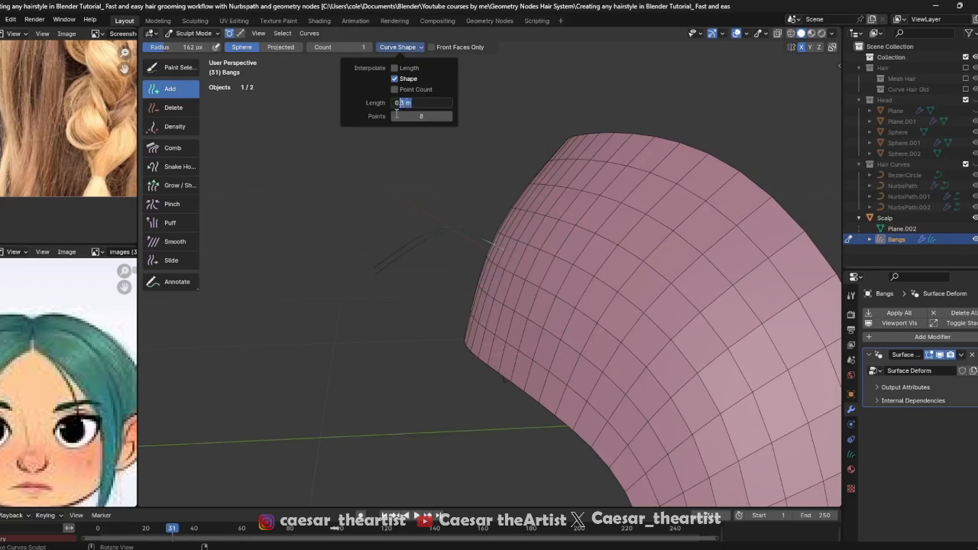
Test the 0.6 m length by adding curves beside the combed pair with Shape interpolation on, and undo them
middle_click_drag(456, 162, 197, 100)
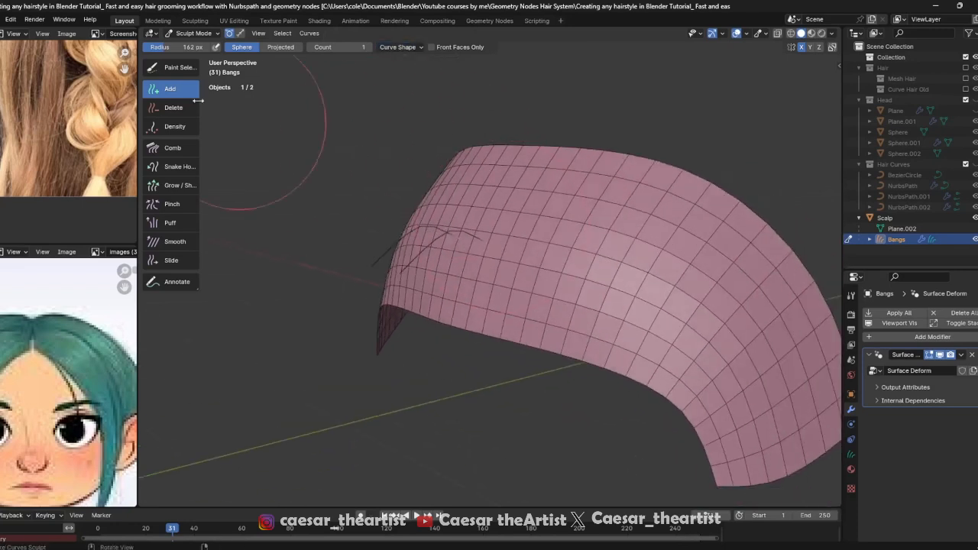
left_click(508, 252)
middle_click_drag(509, 252, 347, 117)
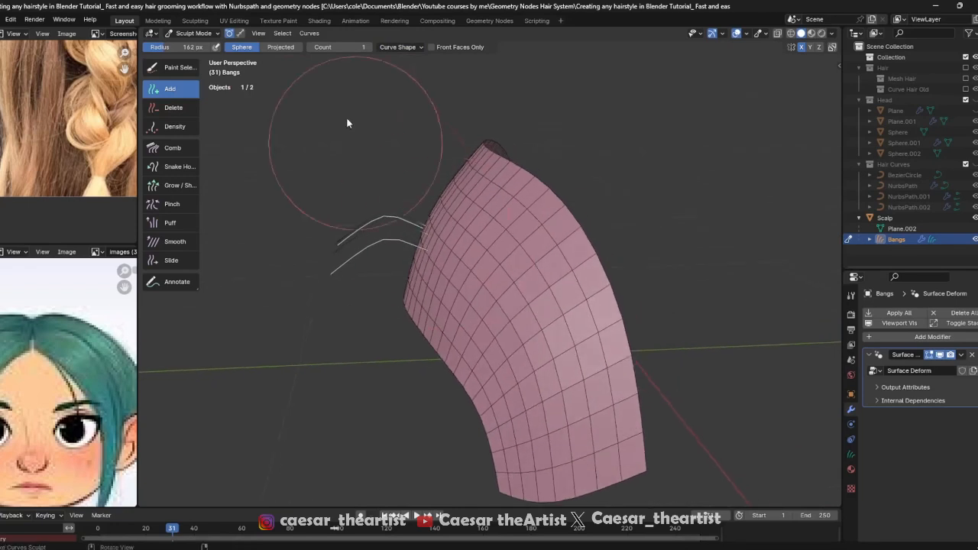
left_click(398, 47)
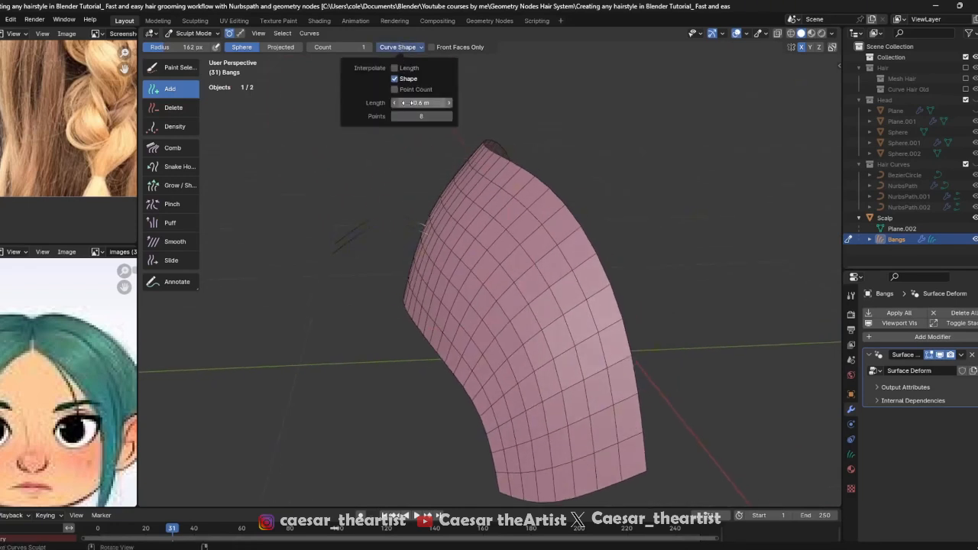
middle_click_drag(430, 207, 413, 243)
left_click(522, 295)
scroll(425, 235, "up", 2)
key("ctrl+z")
left_click(445, 205)
mouse_move(445, 205)
middle_mouse_down()
mouse_move(467, 224)
mouse_move(459, 199)
middle_mouse_up()
Set the Add brush's curve length to 1 m and add a test pair of curves beside the combed ones
left_click(399, 46)
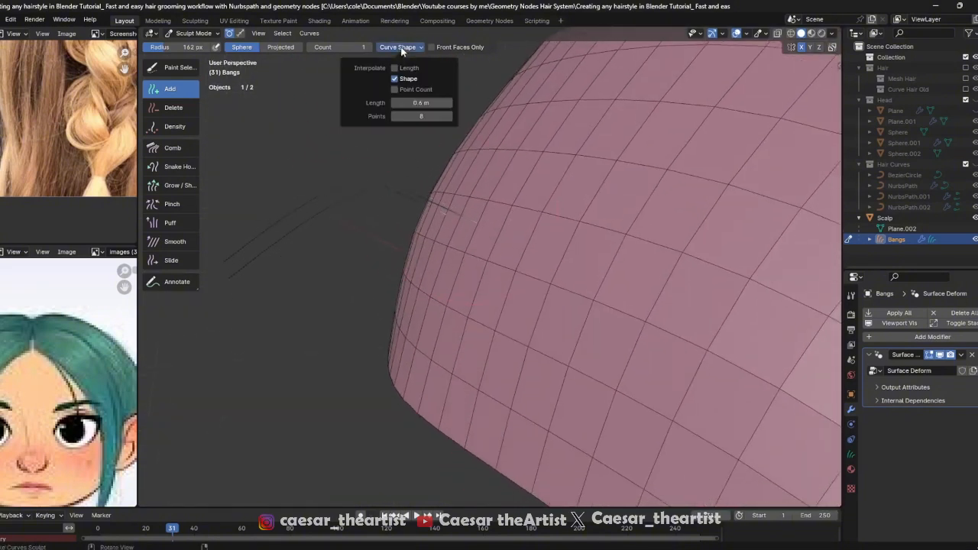
left_click(424, 103)
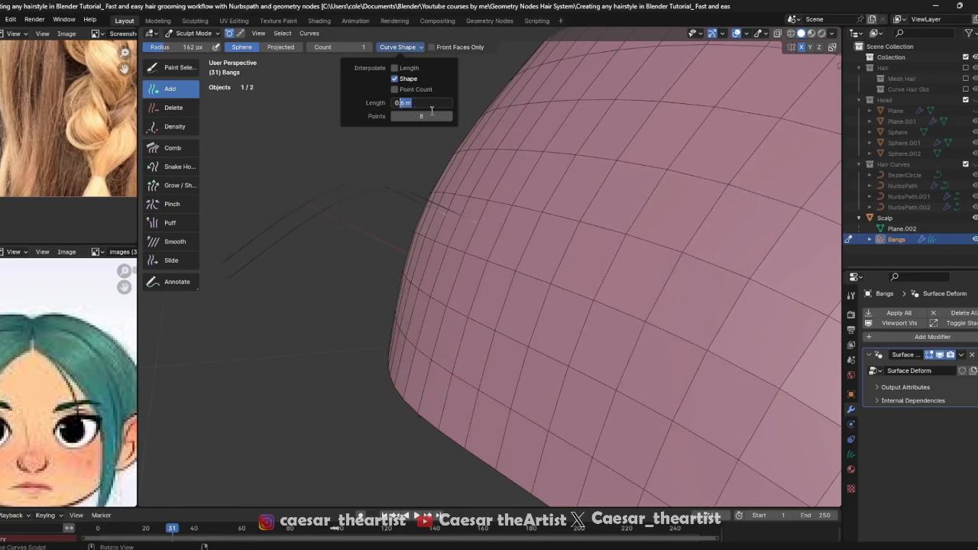
left_click_drag(418, 106, 390, 107)
type("1")
key("Return")
scroll(528, 262, "down", 3)
left_click(528, 262)
middle_click_drag(528, 261, 496, 214)
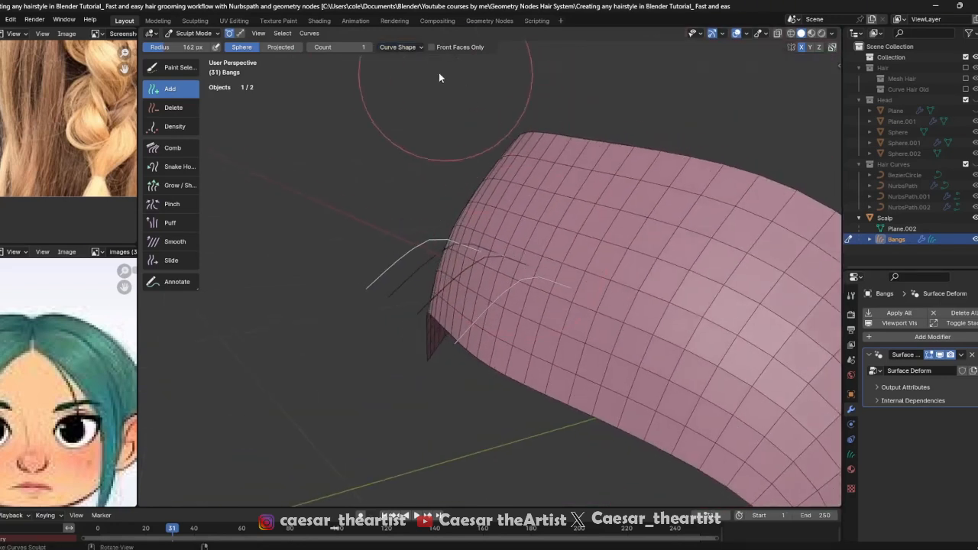
Undo the last test pair and add straight 1 m curves on the scalp with Shape interpolation turned off
left_click(407, 45)
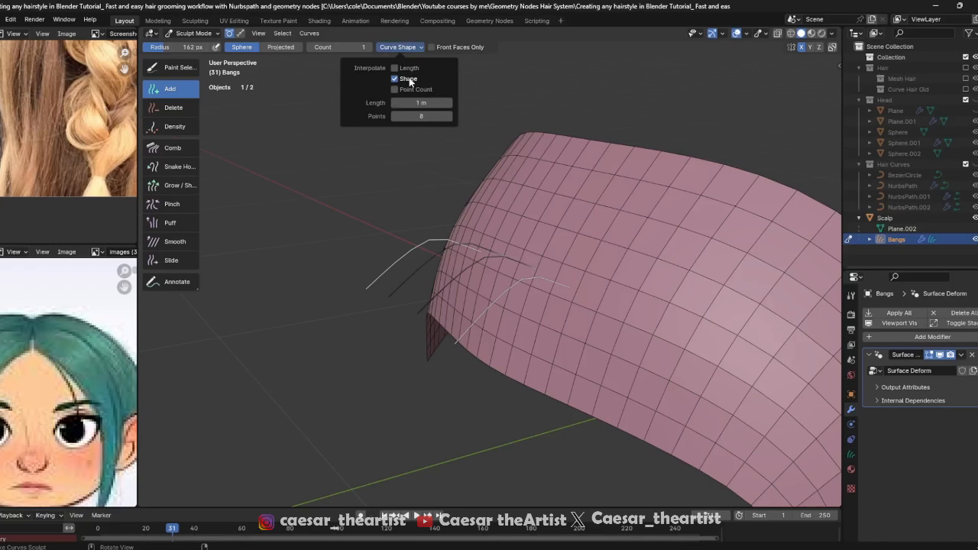
key("ctrl+z")
left_click(538, 276)
mouse_move(538, 282)
middle_mouse_down()
mouse_move(459, 295)
mouse_move(484, 284)
mouse_move(445, 240)
mouse_move(437, 259)
mouse_move(449, 249)
mouse_move(449, 299)
mouse_move(452, 288)
mouse_move(476, 326)
middle_mouse_up()
left_click(510, 270)
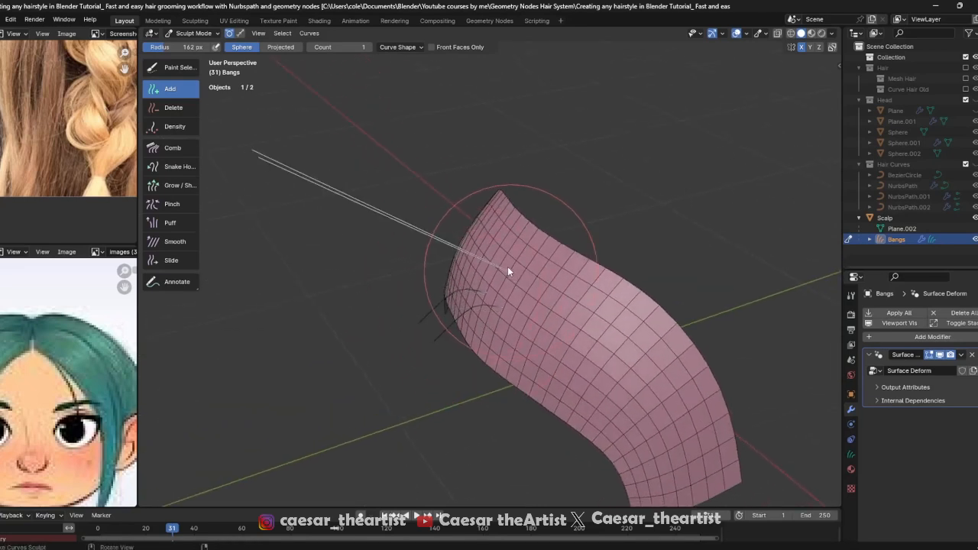
Check the Add brush's Curve Shape settings and switch to the Delete brush
left_click(397, 46)
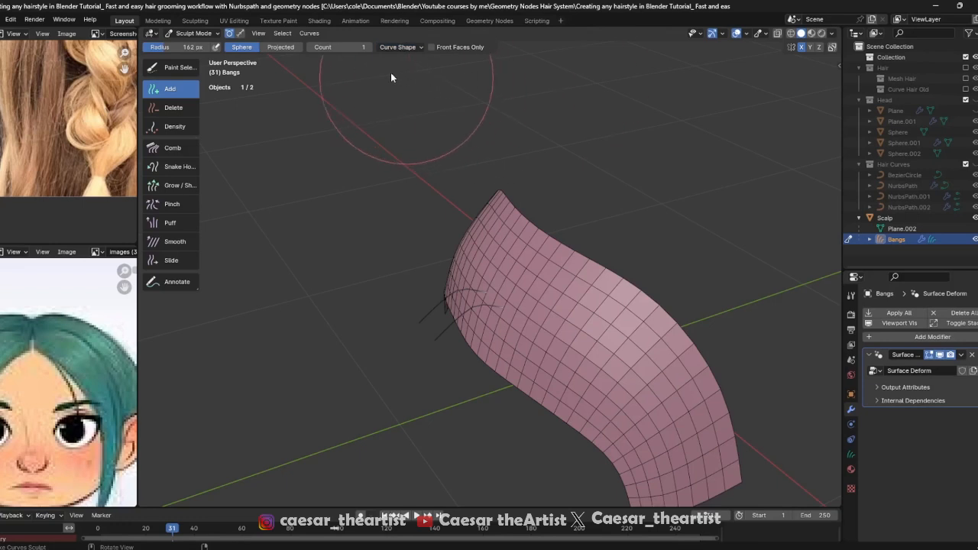
left_click(169, 108)
scroll(362, 284, "up", 1)
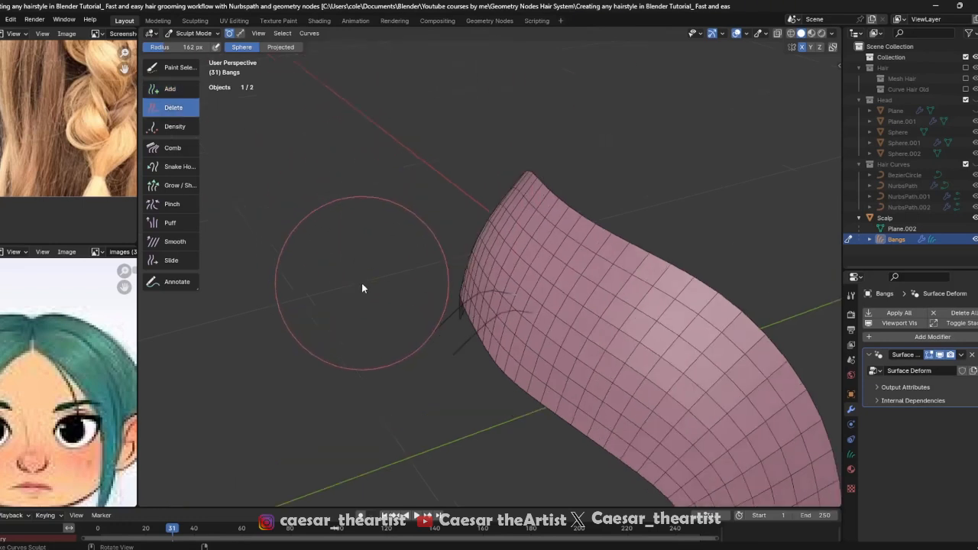
scroll(523, 329, "up", 1)
middle_click_drag(523, 330, 486, 297)
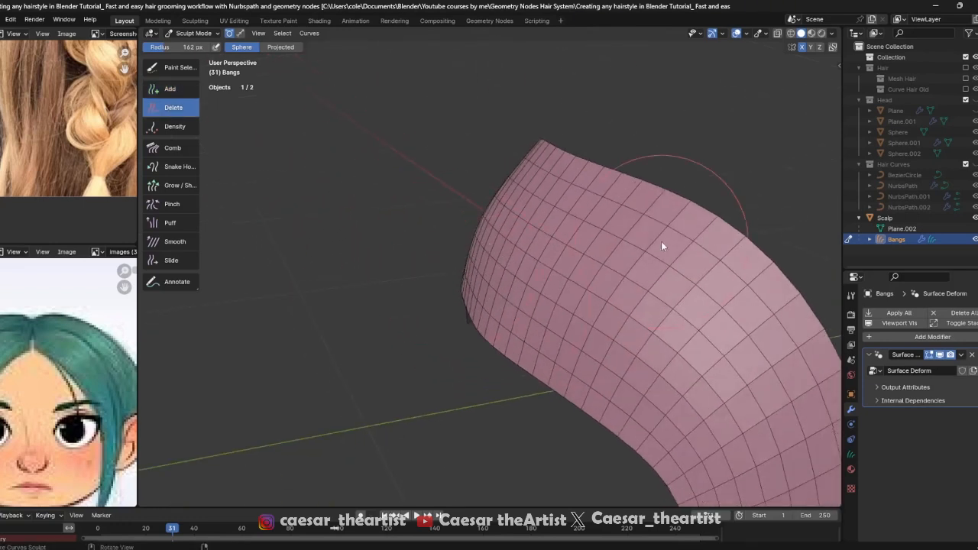
Test the Density brush by painting curves across the scalp, and undo the strokes
left_click(179, 126)
scroll(501, 200, "down", 1)
mouse_move(576, 292)
middle_mouse_down()
mouse_move(573, 260)
mouse_move(559, 262)
middle_mouse_up()
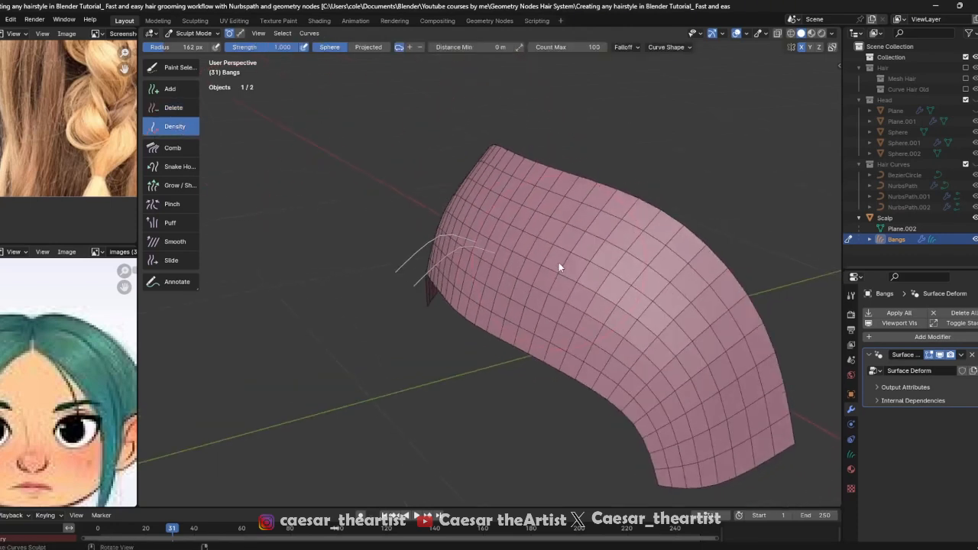
mouse_move(559, 246)
left_mouse_down()
mouse_move(546, 295)
mouse_move(626, 253)
mouse_move(703, 406)
mouse_move(683, 408)
mouse_move(622, 258)
mouse_move(499, 199)
mouse_move(509, 321)
mouse_move(614, 280)
mouse_move(794, 317)
mouse_move(756, 451)
mouse_move(678, 331)
mouse_move(649, 240)
left_mouse_up()
key("ctrl+z")
mouse_move(649, 235)
middle_mouse_down()
mouse_move(615, 249)
mouse_move(671, 238)
mouse_move(613, 231)
middle_mouse_up()
key("ctrl+z")
left_click_drag(652, 181, 819, 412)
key("ctrl+z")
middle_click_drag(665, 239, 583, 227)
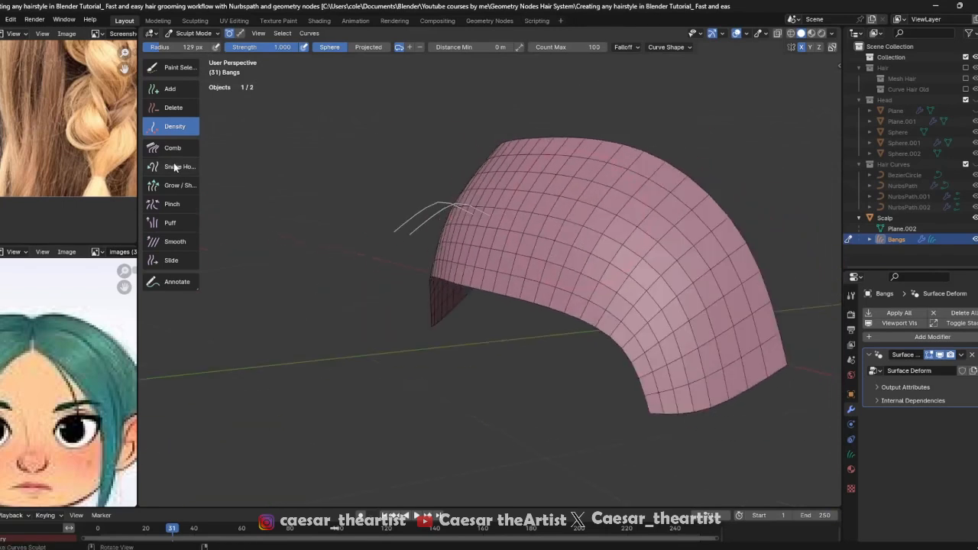
Select the Comb brush and set its radius to 146 px in the right side view
scroll(448, 175, "up", 4)
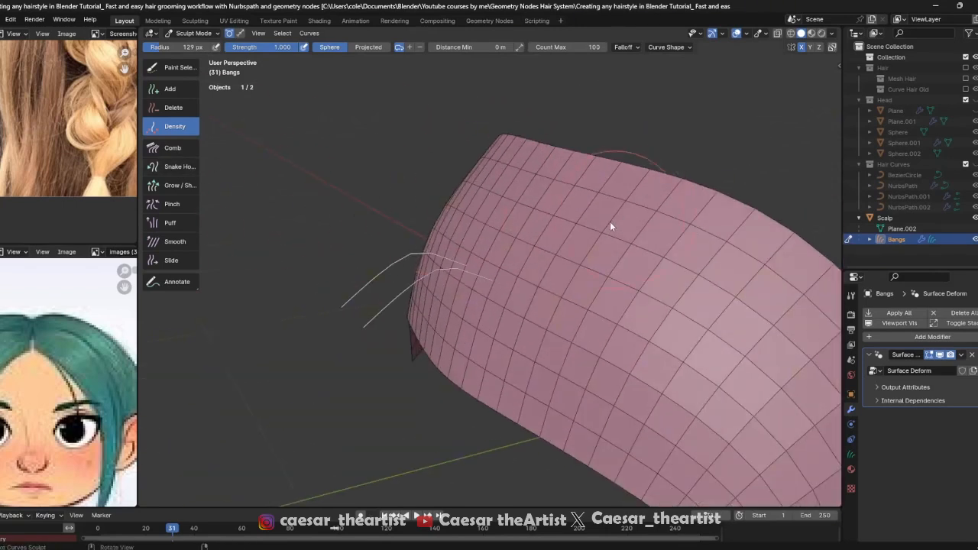
scroll(609, 221, "down", 1)
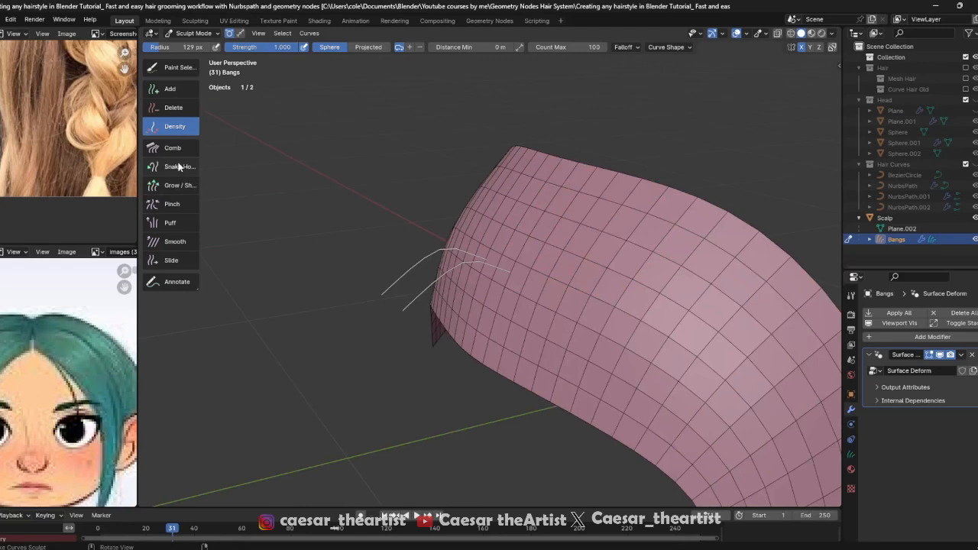
left_click(174, 151)
mouse_move(414, 227)
middle_mouse_down("alt")
mouse_move(375, 219)
mouse_move(423, 207)
middle_mouse_up("alt")
key("f")
left_click(425, 227)
scroll(399, 129, "up", 2)
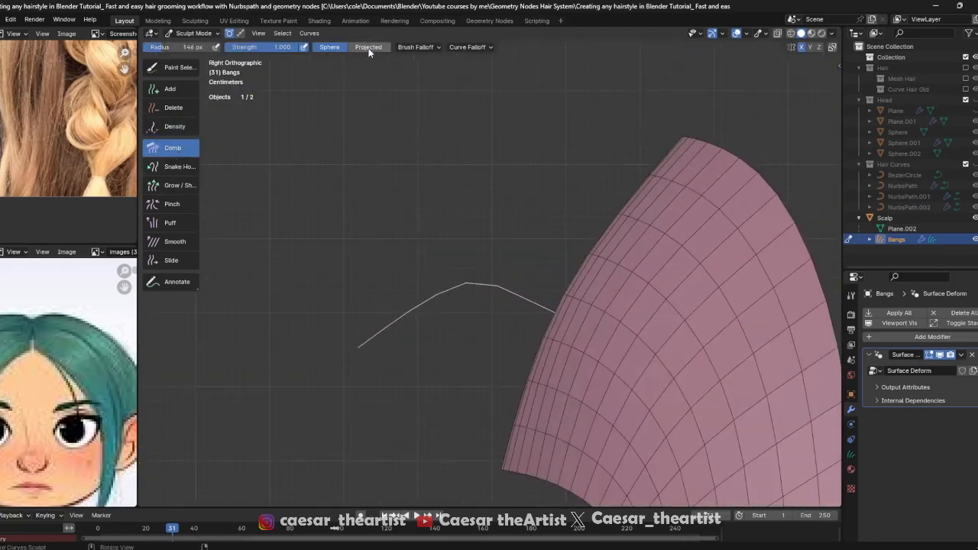
Turn off X symmetry, test a Sphere-mode Comb stroke on the tips of the two curves, and undo the stroke
middle_click_drag(409, 321, 457, 299)
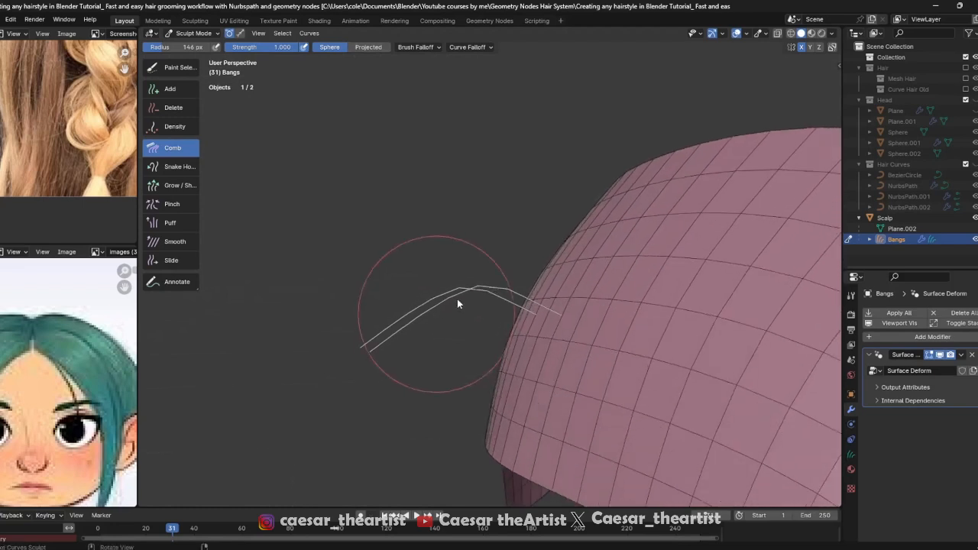
left_click(801, 50)
middle_click_drag(532, 320, 487, 326)
scroll(355, 316, "up", 2)
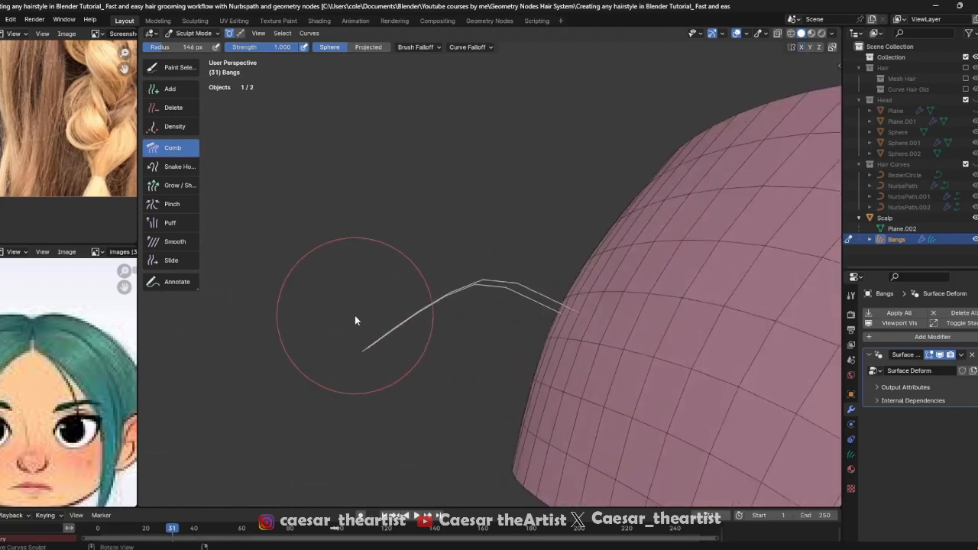
middle_click_drag(409, 330, 402, 343)
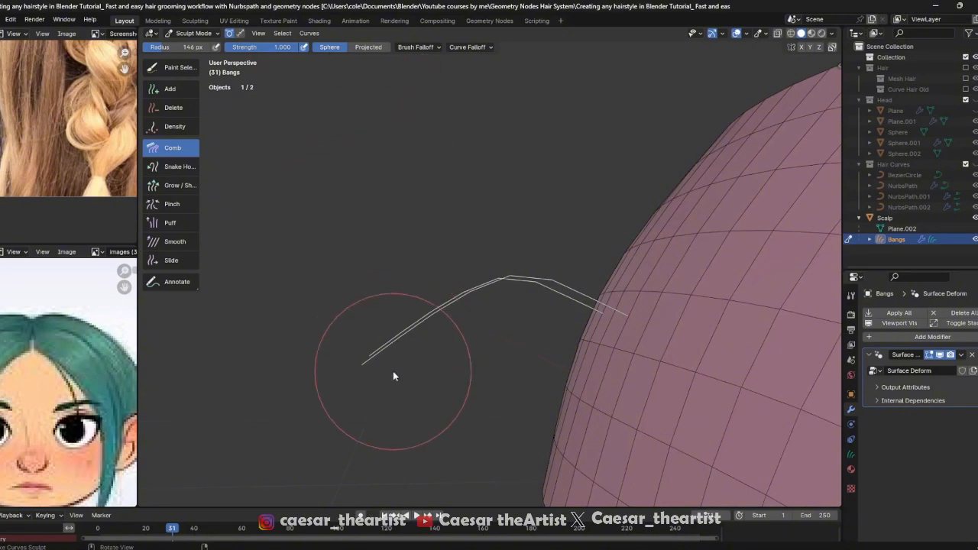
mouse_move(396, 340)
left_mouse_down()
mouse_move(442, 351)
mouse_move(389, 397)
left_mouse_up()
key("ctrl+z")
Switch the Comb brush to Projected and comb the ends of the two curves as a test
left_click(368, 46)
mouse_move(397, 324)
left_mouse_down()
mouse_move(411, 296)
mouse_move(424, 405)
mouse_move(406, 260)
mouse_move(454, 324)
left_mouse_up()
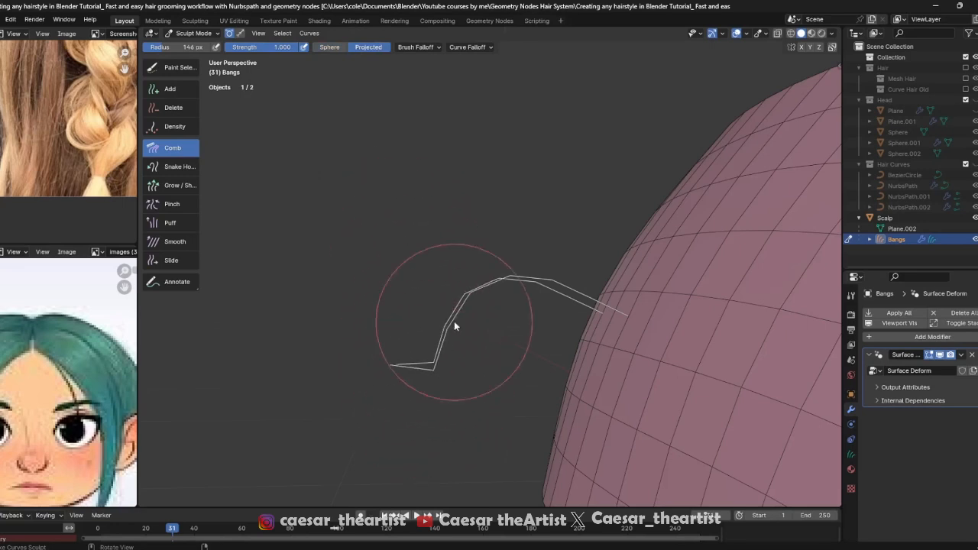
middle_click_drag(454, 324, 465, 324)
mouse_move(465, 324)
left_mouse_down()
mouse_move(448, 306)
mouse_move(461, 404)
mouse_move(447, 349)
mouse_move(476, 273)
left_mouse_up()
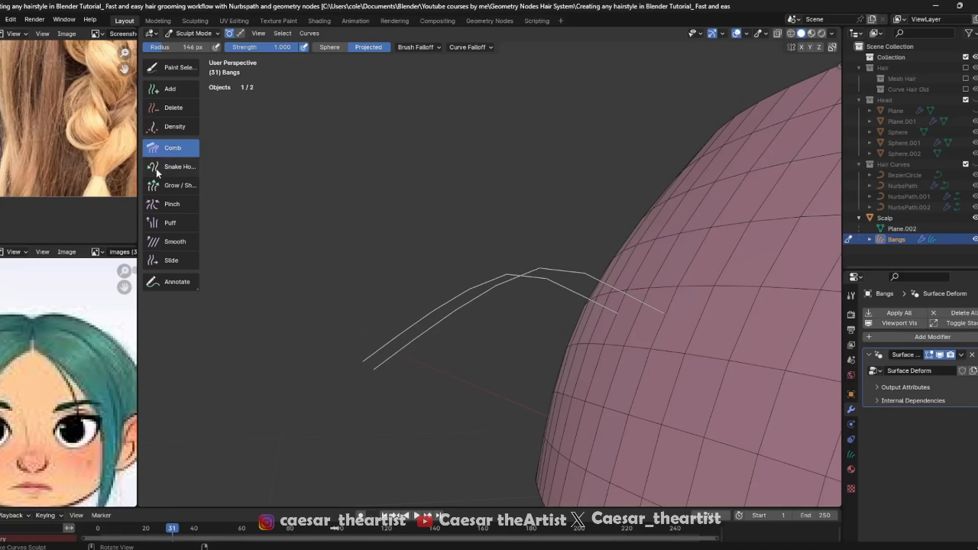
Set the Comb brush's radius to 159 px in the right side view
key("KP_3")
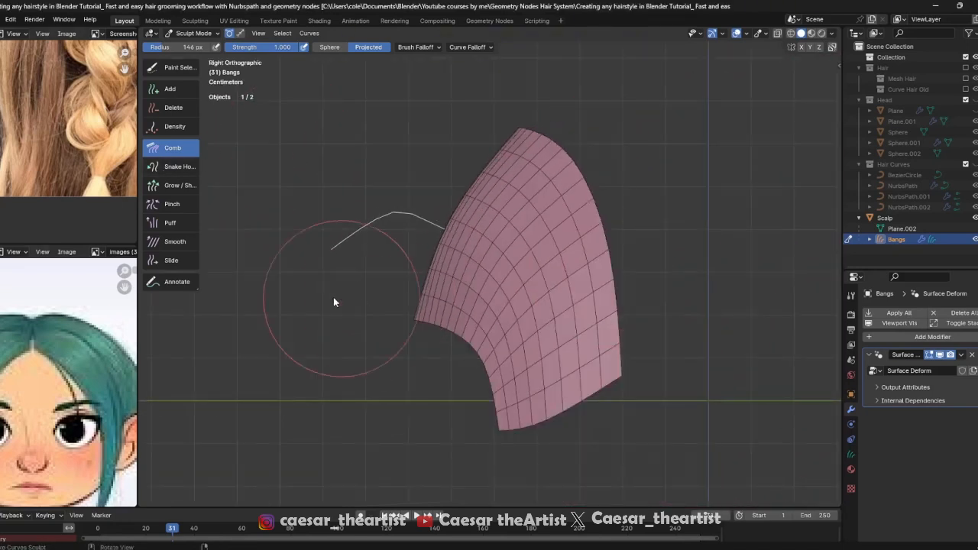
scroll(294, 286, "up", 2)
scroll(521, 233, "down", 2)
key("f")
left_click(505, 229)
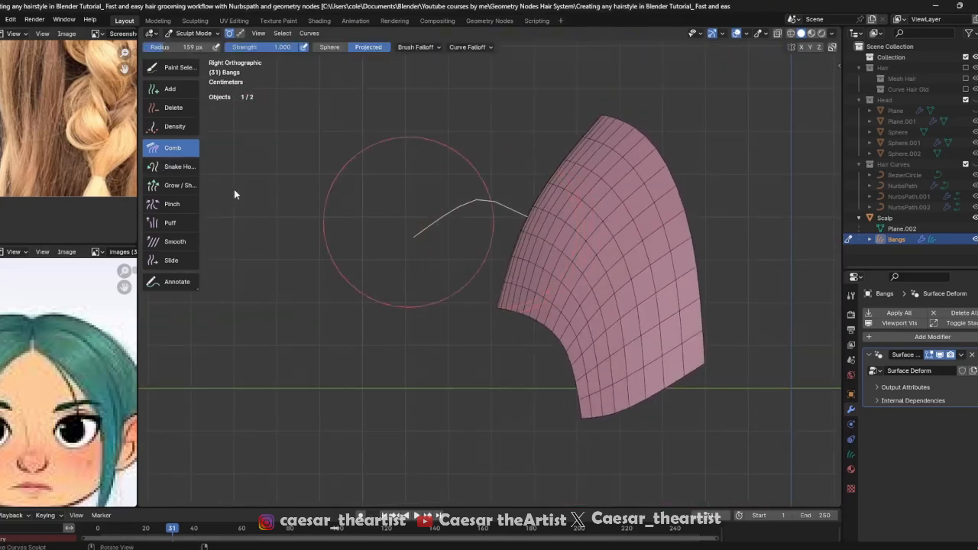
Test lengthening the curves with the Grow/Shrink brush, and undo the stroke
left_click(175, 166)
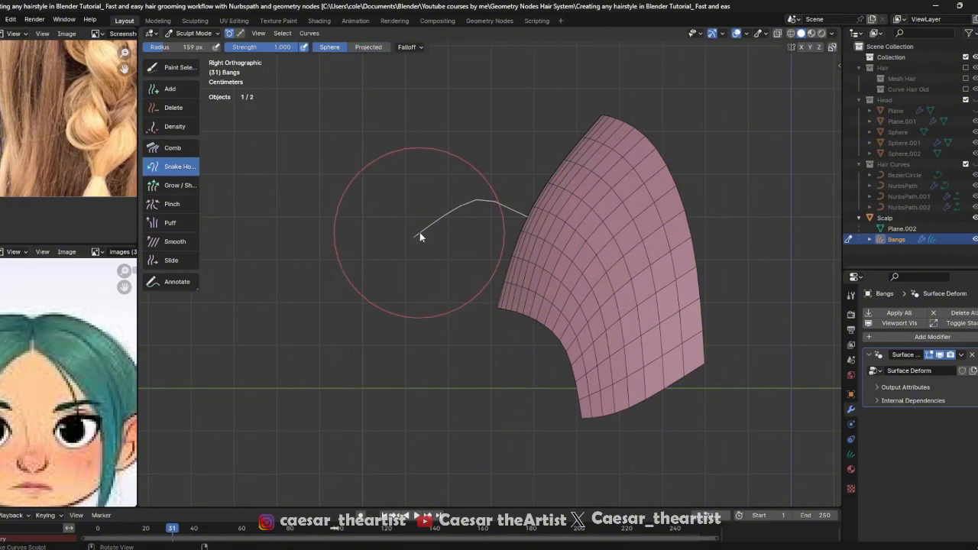
left_click(160, 185)
mouse_move(433, 223)
left_mouse_down()
mouse_move(390, 239)
mouse_move(440, 208)
mouse_move(361, 229)
mouse_move(450, 225)
left_mouse_up()
key("ctrl+z")
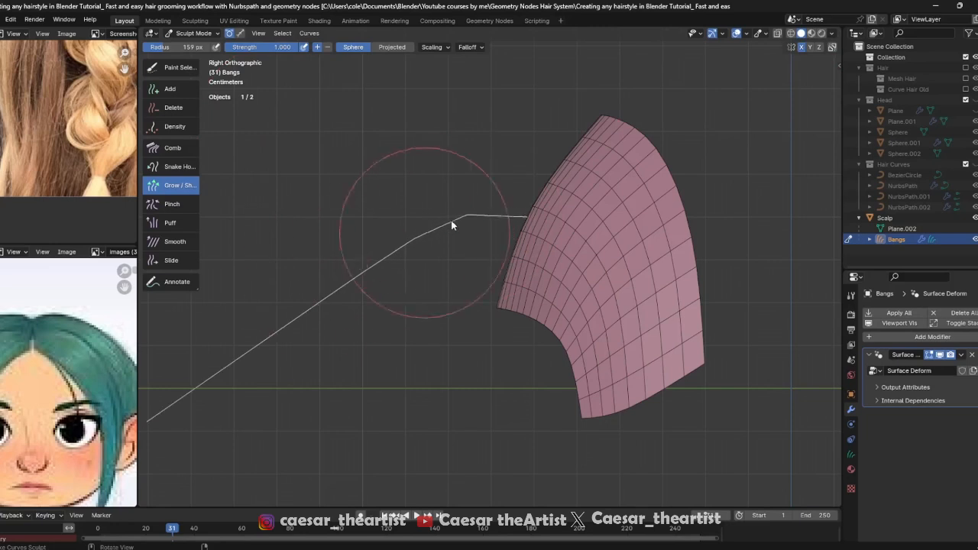
key("ctrl+z")
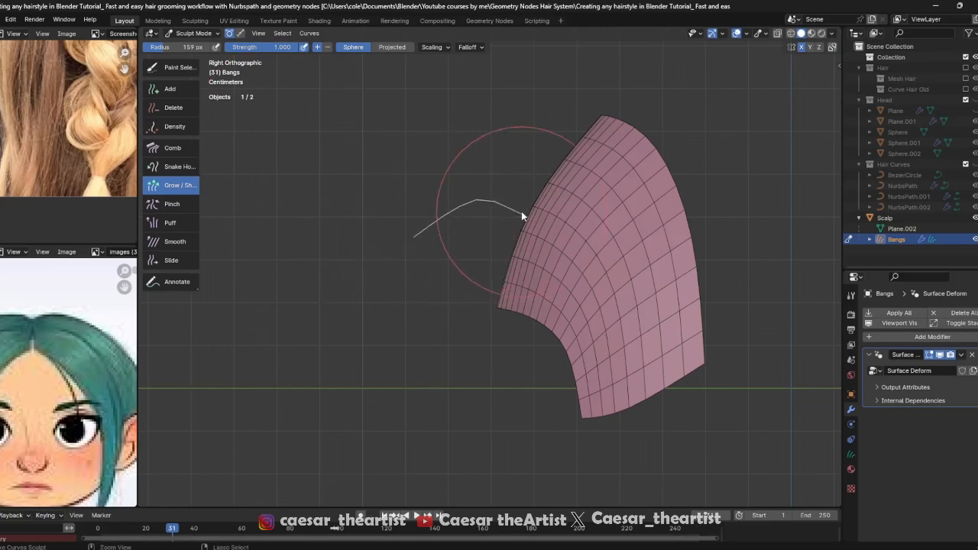
Try pulling the curve tips down and around with the Snake Hook brush, and undo the stroke
left_click(174, 166)
scroll(392, 211, "down", 3)
scroll(413, 222, "down", 1)
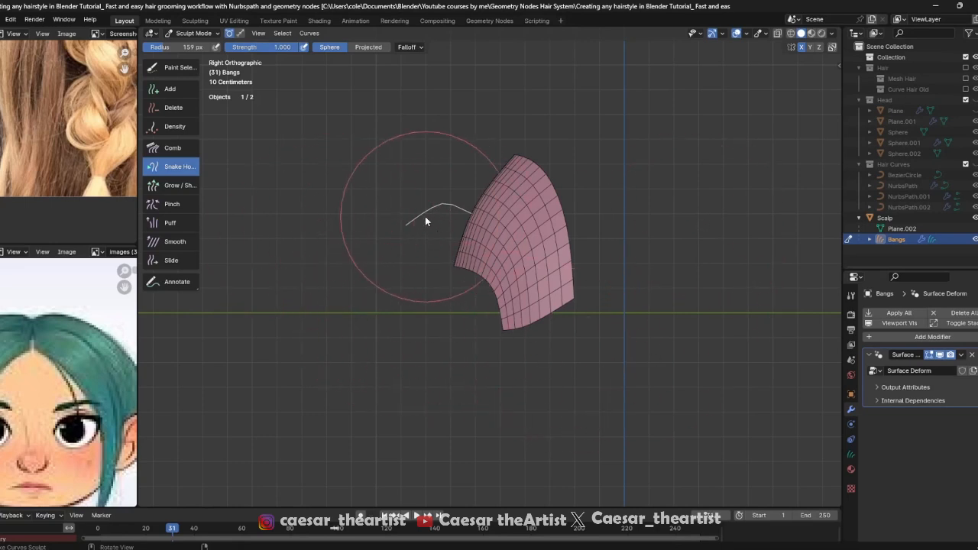
mouse_move(410, 221)
left_mouse_down()
mouse_move(343, 280)
mouse_move(436, 354)
left_mouse_up()
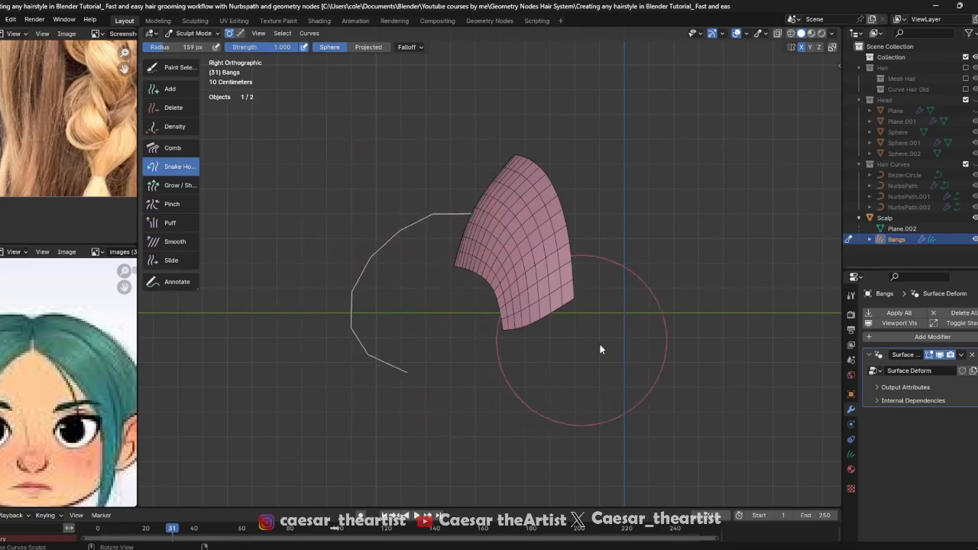
key("ctrl+z")
Set the Snake Hook radius to 134 px, pull the curves far below the scalp as a test, and undo the stroke
key("f")
left_click(402, 233)
mouse_move(413, 219)
left_mouse_down()
mouse_move(401, 302)
mouse_move(432, 347)
mouse_move(443, 334)
mouse_move(529, 429)
mouse_move(526, 387)
mouse_move(583, 422)
mouse_move(551, 479)
left_mouse_up()
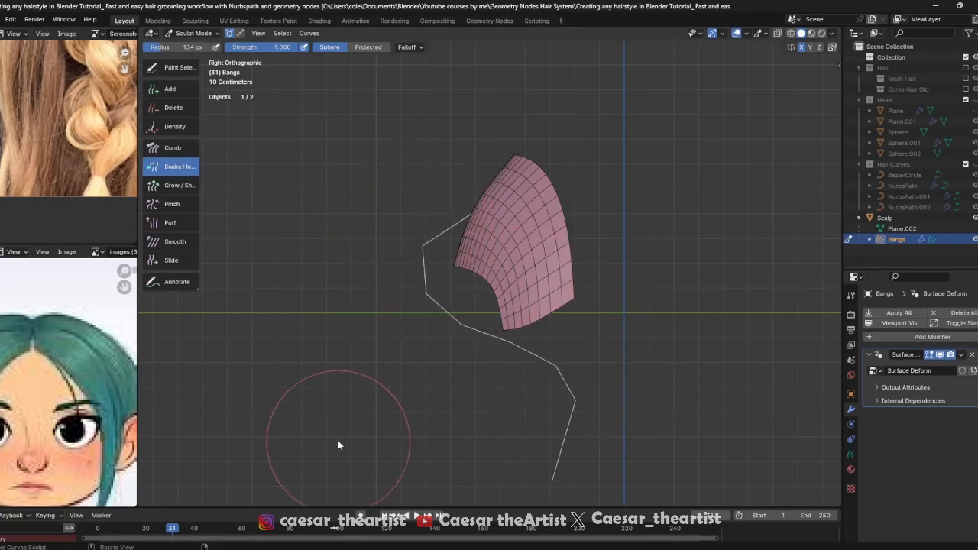
scroll(527, 220, "up", 2)
key("ctrl+z")
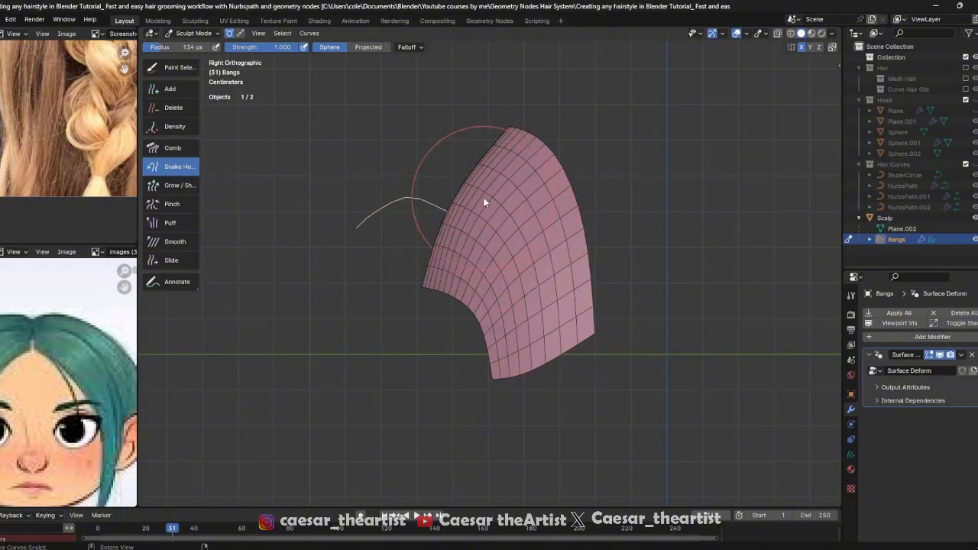
Try growing the curves with the Grow/Shrink brush at 134 px radius, and undo the stroke
scroll(483, 197, "up", 4)
left_click(191, 194)
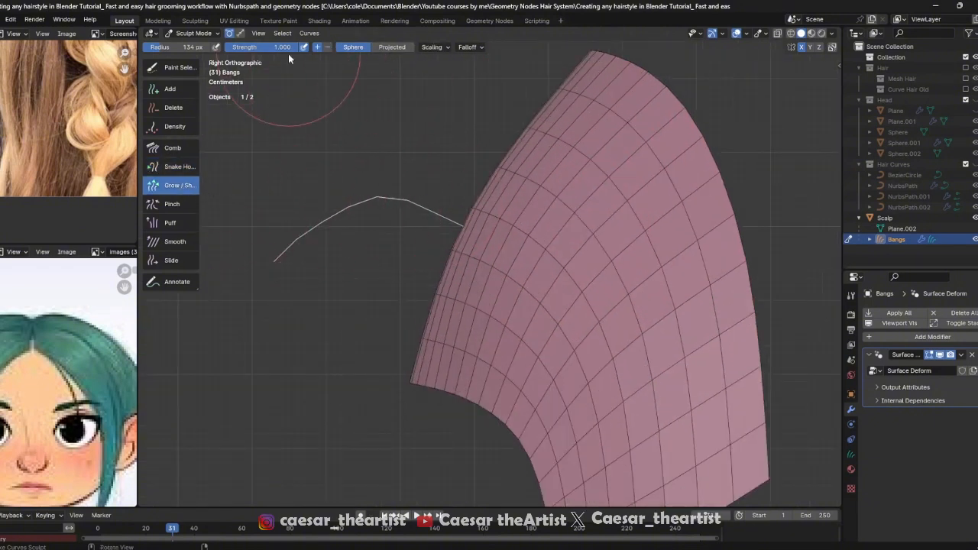
mouse_move(328, 251)
left_mouse_down()
mouse_move(287, 263)
mouse_move(367, 202)
left_mouse_up()
scroll(351, 196, "down", 1)
key("ctrl+z")
Set Grow/Shrink to subtract, test shrinking the curves and undo it, and open the brush's Scaling options
left_click(328, 47)
left_click_drag(319, 249, 379, 207)
key("ctrl+z")
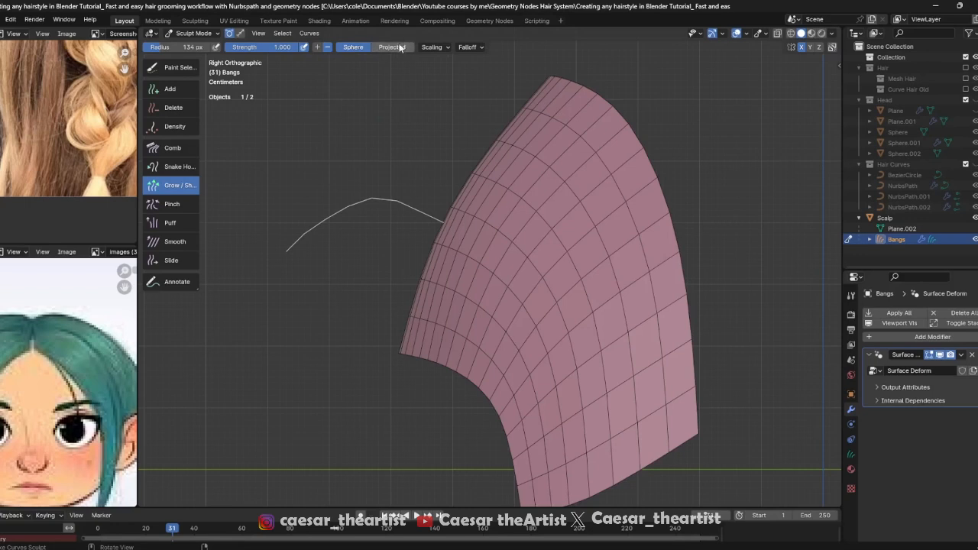
left_click(440, 47)
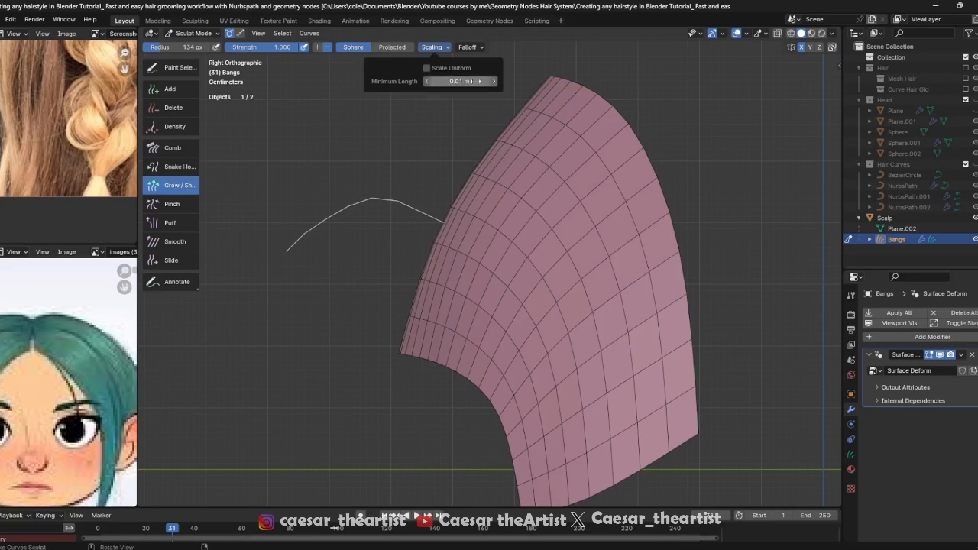
middle_click_drag(233, 206, 255, 196, "shift")
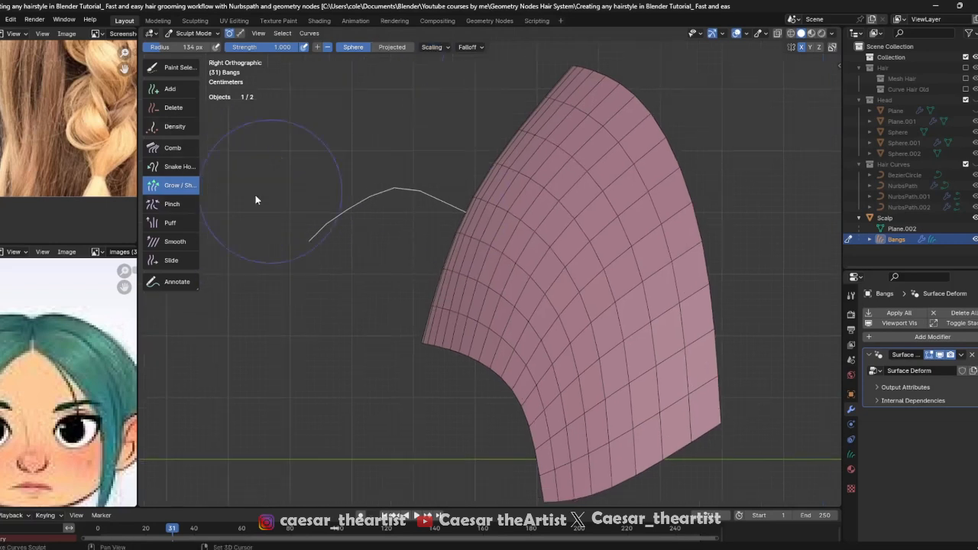
Select the Slide brush, set its radius to 164 px, and slide a curve root across the scalp
left_click(171, 261)
mouse_move(427, 260)
middle_mouse_down()
mouse_move(475, 274)
mouse_move(431, 254)
mouse_move(553, 224)
mouse_move(446, 272)
mouse_move(408, 234)
mouse_move(484, 211)
mouse_move(429, 251)
middle_mouse_up()
key("f")
left_click(436, 245)
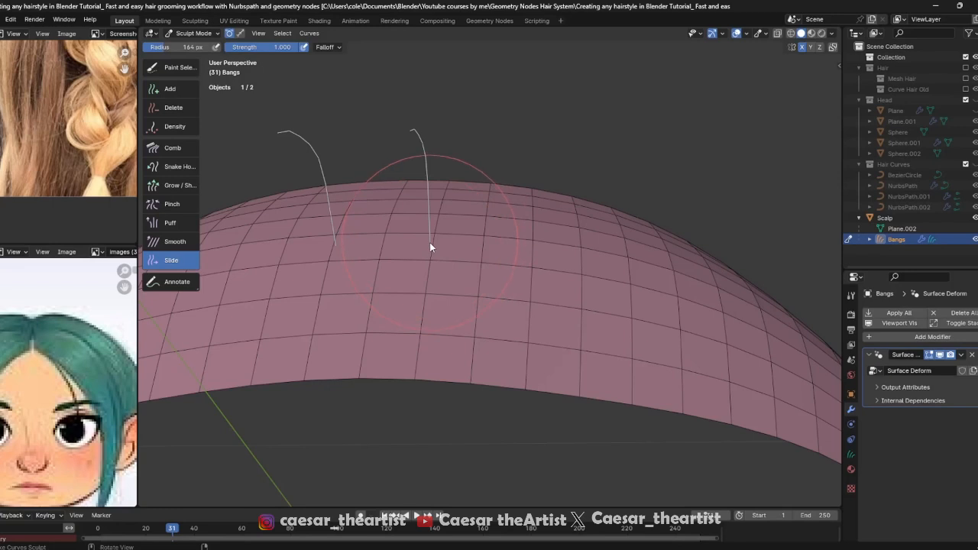
mouse_move(433, 243)
left_mouse_down()
mouse_move(404, 245)
mouse_move(687, 268)
left_mouse_up()
Set the Slide brush's radius to 106 px and slide the curve root a short distance on the scalp
key("f")
left_click(372, 239)
key("f")
left_click(367, 236)
key("f")
left_click(444, 250)
mouse_move(429, 247)
left_mouse_down()
mouse_move(601, 267)
mouse_move(593, 334)
mouse_move(380, 335)
mouse_move(410, 231)
mouse_move(548, 256)
mouse_move(367, 218)
mouse_move(410, 237)
mouse_move(404, 243)
left_mouse_up()
Save the Blender file
mouse_move(404, 244)
middle_mouse_down()
mouse_move(327, 215)
mouse_move(524, 211)
mouse_move(602, 251)
mouse_move(610, 268)
mouse_move(484, 221)
mouse_move(497, 257)
mouse_move(523, 246)
mouse_move(476, 257)
mouse_move(472, 283)
mouse_move(581, 264)
mouse_move(539, 276)
middle_mouse_up()
key("ctrl+s")
mouse_move(400, 421)
middle_mouse_down()
mouse_move(415, 323)
mouse_move(476, 303)
mouse_move(430, 198)
mouse_move(495, 214)
mouse_move(472, 203)
middle_mouse_up()
key("ctrl+s")
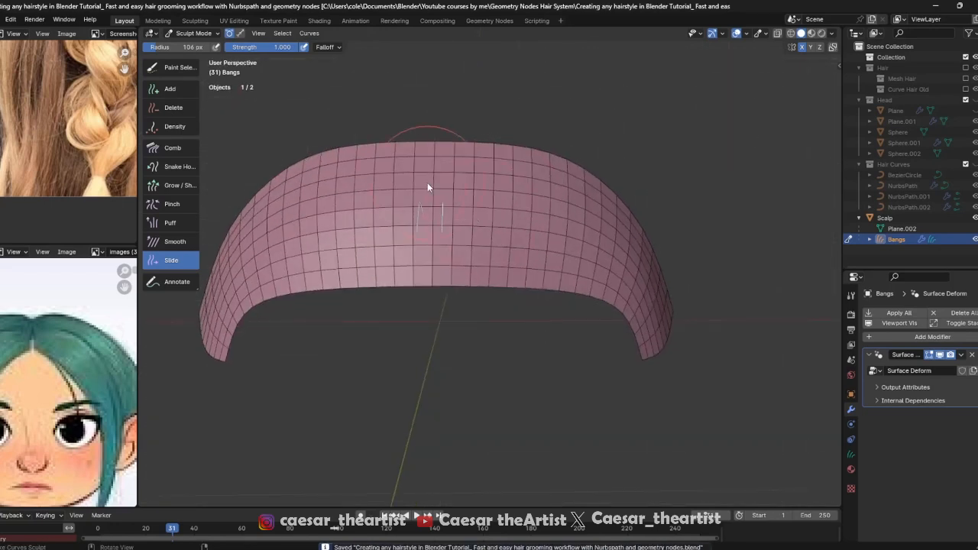
Remove the remaining test curves from the scalp with the Delete brush
left_click(177, 105)
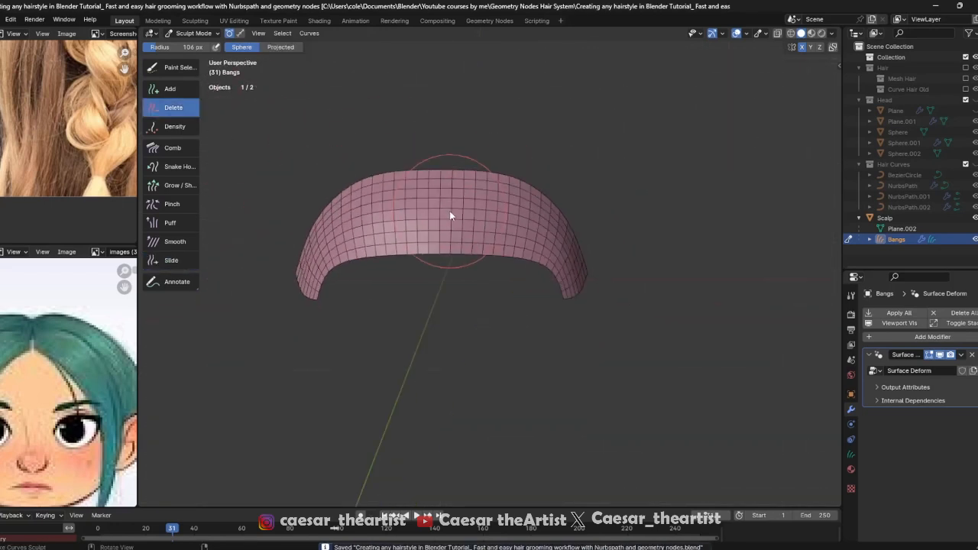
key("KP_Divide")
key("KP_Divide")
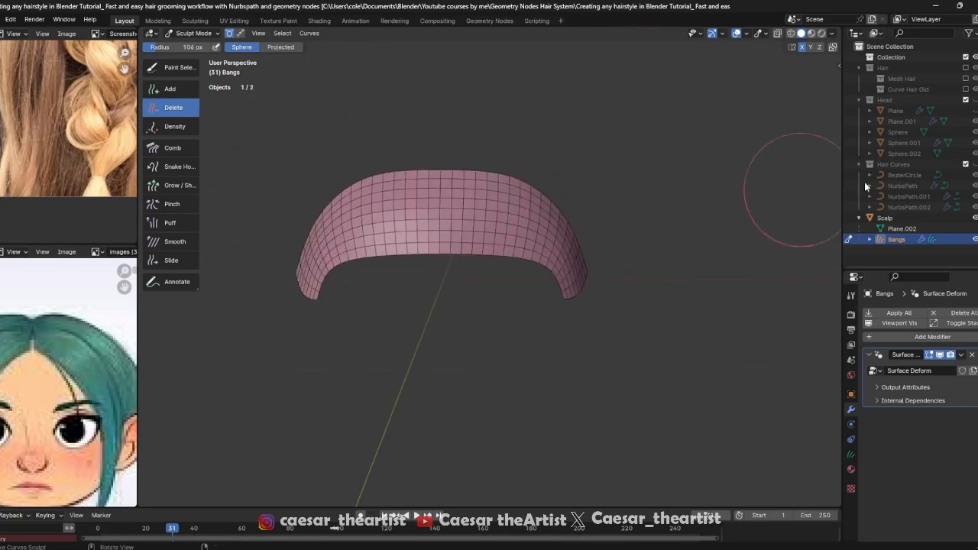
Make the Head collection visible again around the scalp
left_click(976, 100)
middle_click_drag(388, 208, 372, 229)
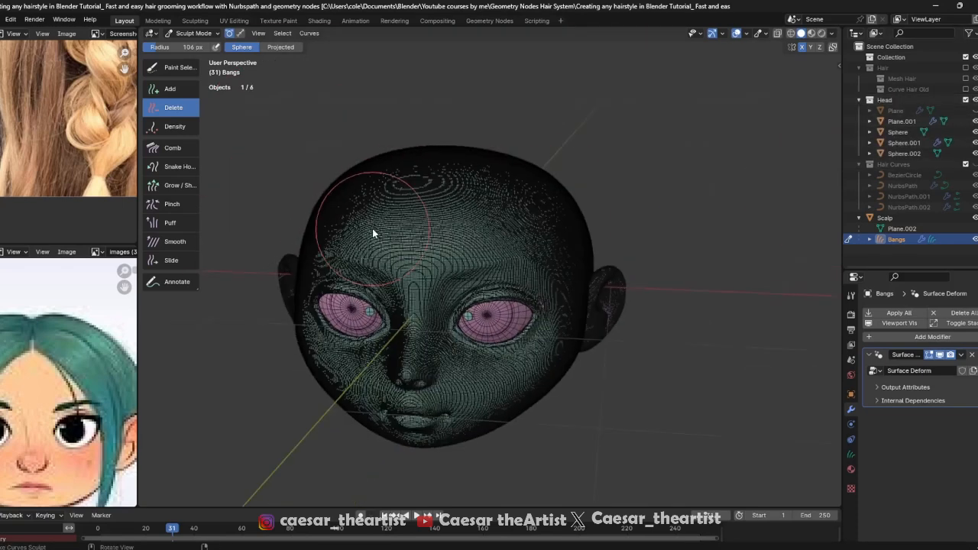
scroll(372, 229, "up", 1)
Turn off the wireframe overlay in the viewport and save the file
left_click(746, 34)
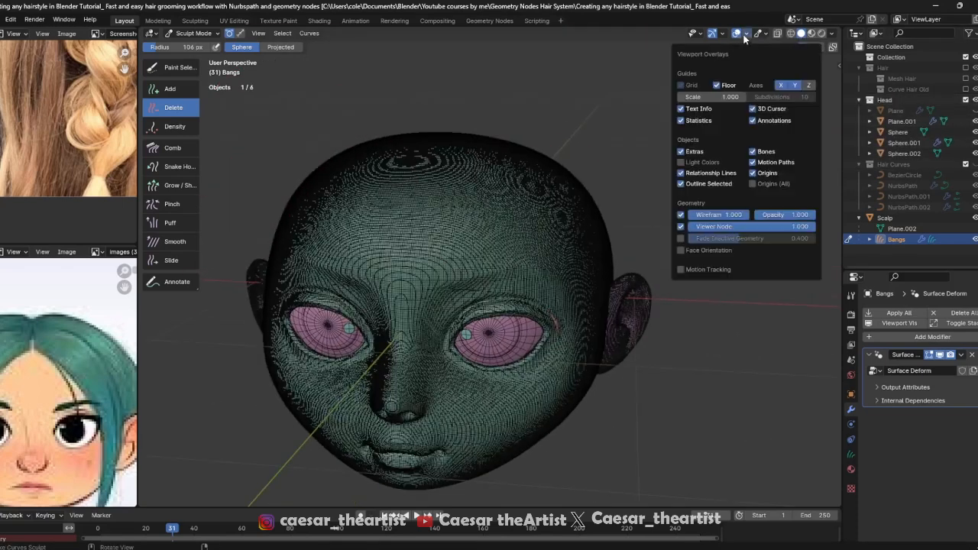
left_click(682, 214)
scroll(416, 233, "up", 2)
key("ctrl+s")
scroll(425, 228, "down", 2)
Select the Add brush for the Bangs curves and set its radius to 47 px
middle_click_drag(426, 229, 388, 244)
key("alt+z")
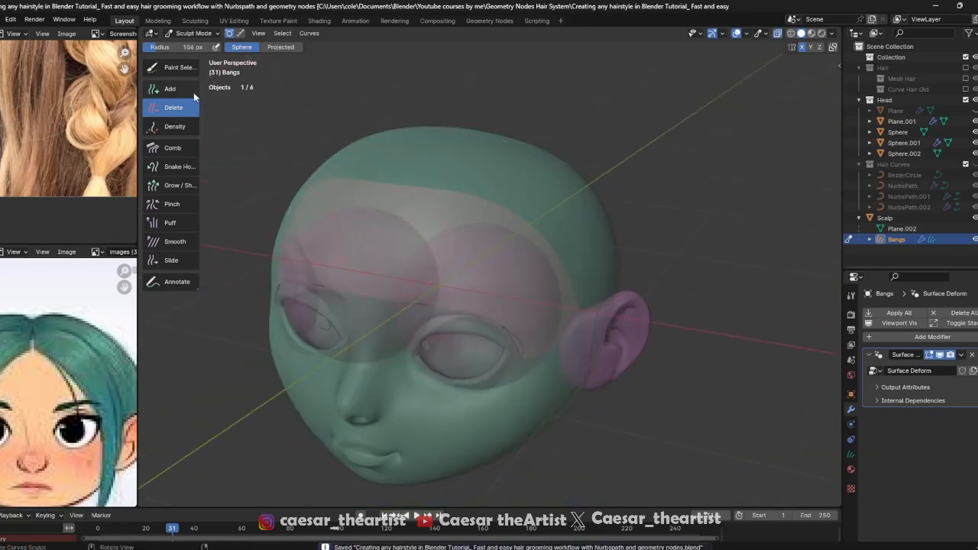
left_click(192, 91)
key("alt+z")
middle_click_drag(467, 230, 438, 217)
key("f")
left_click(408, 212)
Check the scalp mesh's position beneath the head by toggling X-ray display
key("alt+z")
key("alt+z")
key("alt+z")
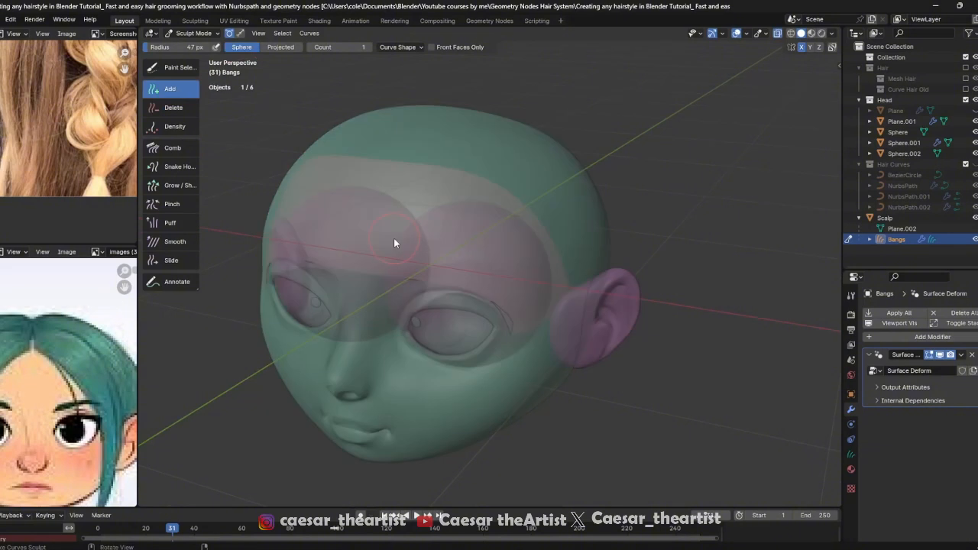
key("alt+z")
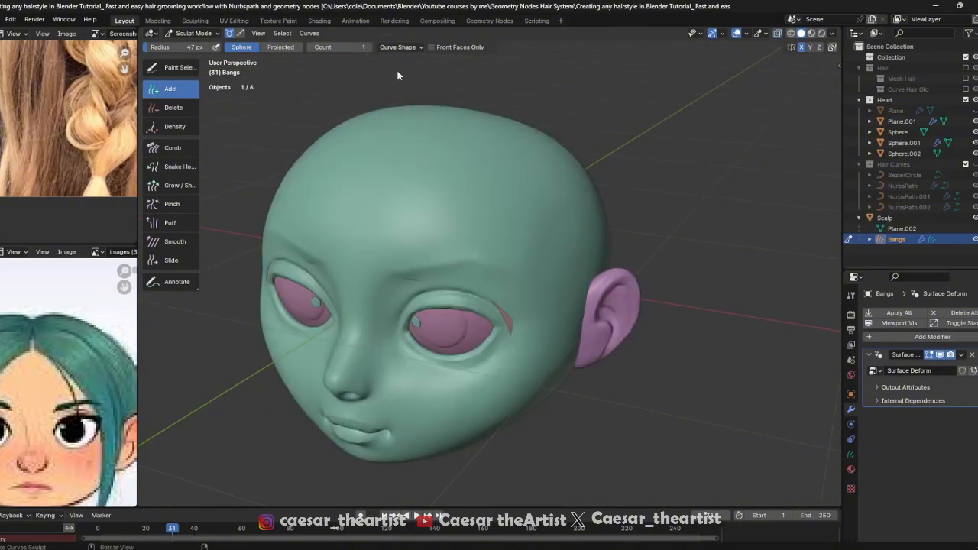
Add a mirrored pair of hair curves at the front centre of the scalp, using X-ray display to see the scalp
scroll(390, 227, "down", 5)
middle_click_drag(391, 228, 460, 230)
scroll(430, 223, "up", 7)
key("alt+z")
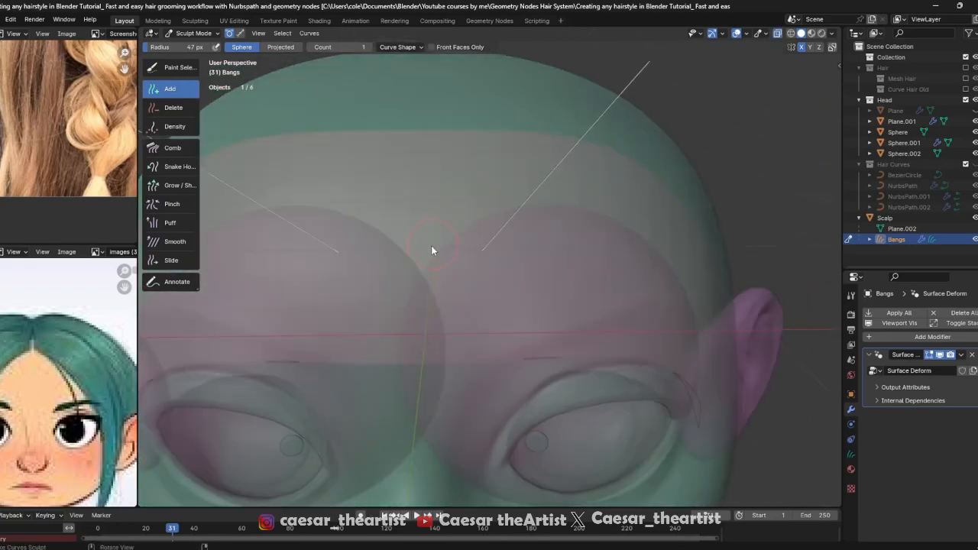
left_click(417, 251)
key("ctrl+z")
left_click(420, 252)
scroll(420, 252, "down", 5)
scroll(419, 255, "up", 4)
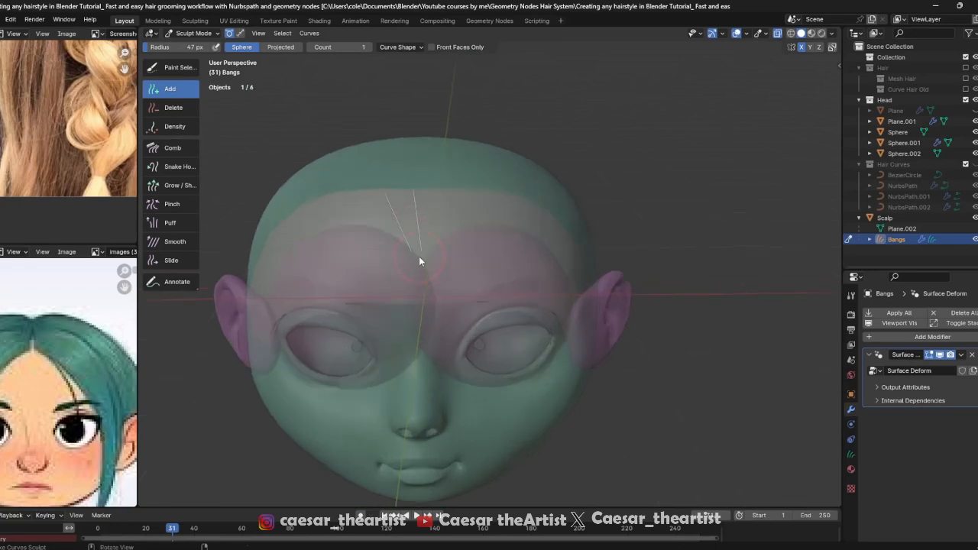
scroll(423, 246, "down", 4)
key("alt+z")
middle_click_drag(423, 245, 439, 205)
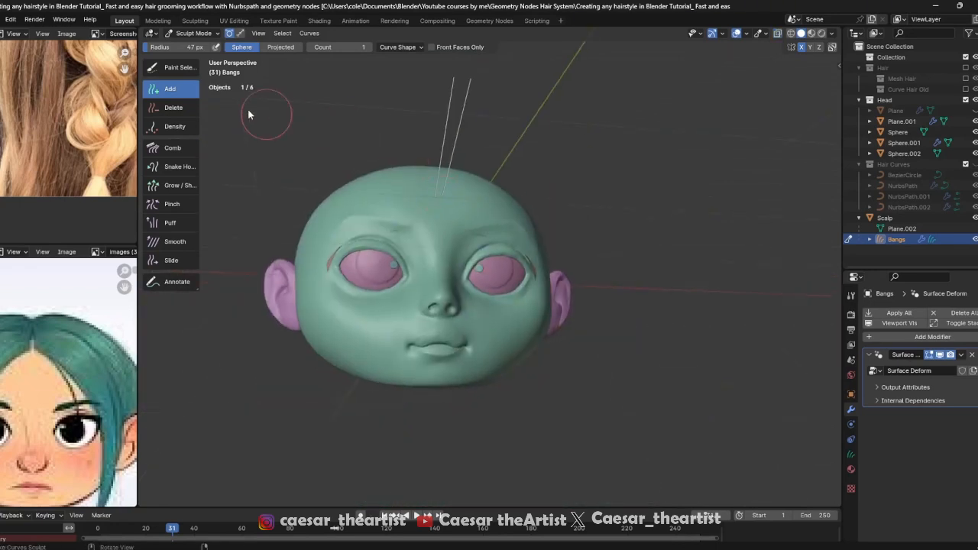
Comb the new hair curves outward and down over both sides of the forehead with a 194 px Comb brush
left_click(176, 147)
key("f")
left_click(449, 123)
middle_click_drag(449, 123, 425, 116)
left_click_drag(425, 115, 526, 124)
mouse_move(430, 148)
left_mouse_down()
mouse_move(517, 163)
mouse_move(516, 136)
mouse_move(504, 153)
mouse_move(444, 176)
left_mouse_up()
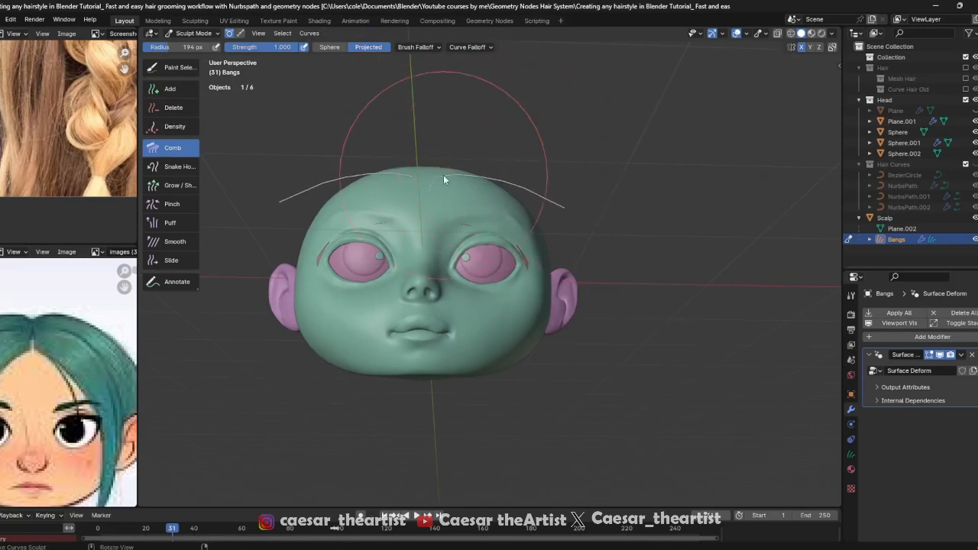
Comb the hair curves further down along the sides of the face so they follow the head
scroll(461, 152, "up", 3)
scroll(500, 180, "down", 3)
middle_click_drag(501, 181, 596, 204)
left_click_drag(579, 146, 597, 226)
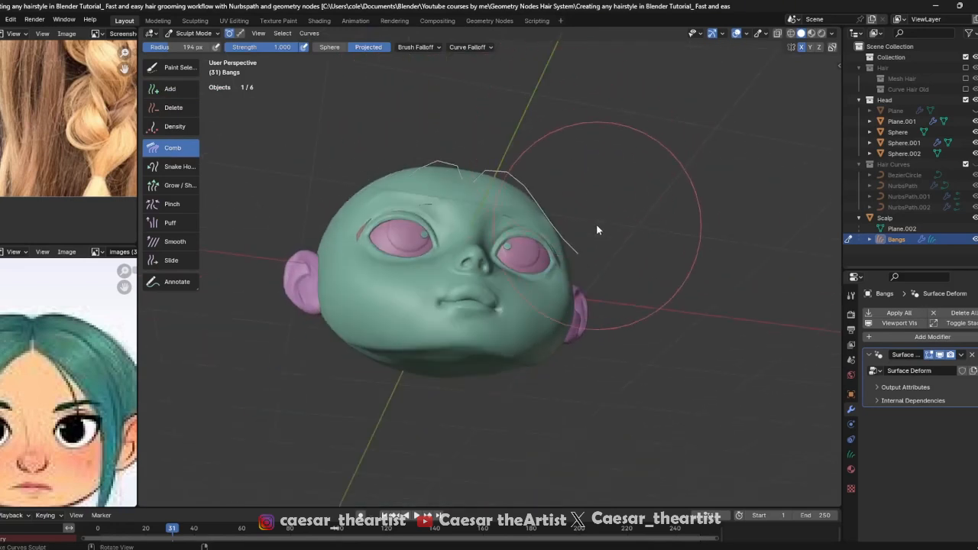
scroll(543, 238, "up", 3)
middle_click_drag(552, 219, 502, 237)
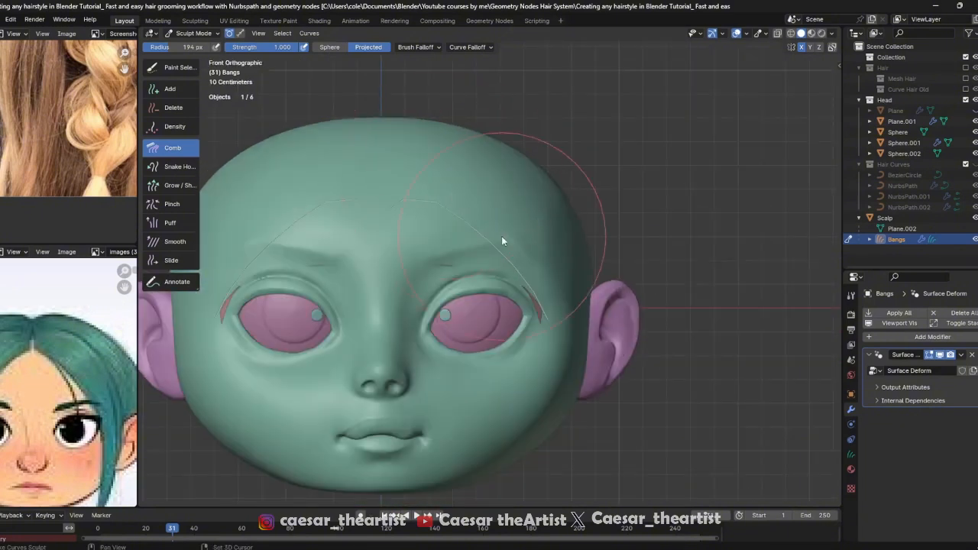
Pull the tips of both strands down below the chin with the Snake Hook brush at a 155 px radius
scroll(502, 242, "down", 2)
key("f")
left_click(529, 249)
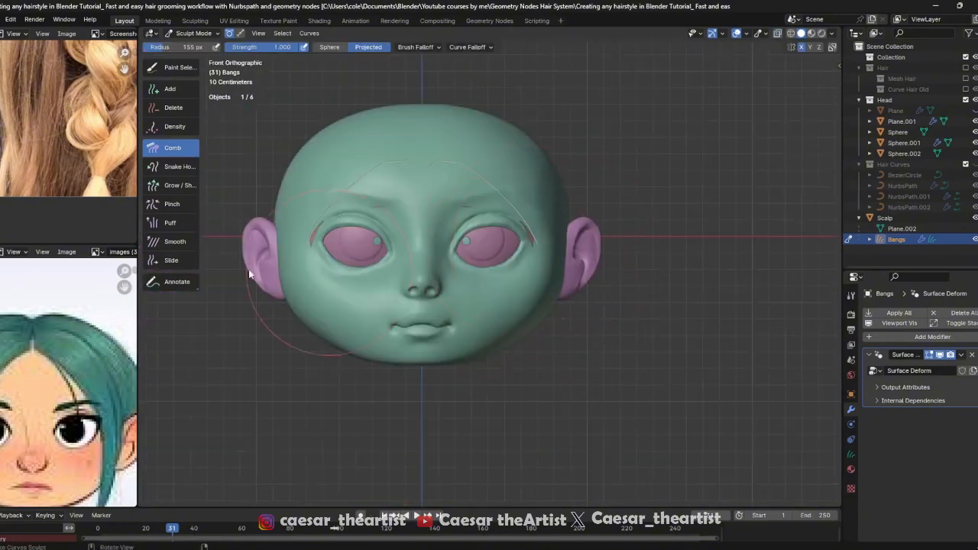
left_click(181, 167)
mouse_move(541, 241)
left_mouse_down()
mouse_move(561, 285)
mouse_move(564, 393)
mouse_move(540, 403)
left_mouse_up()
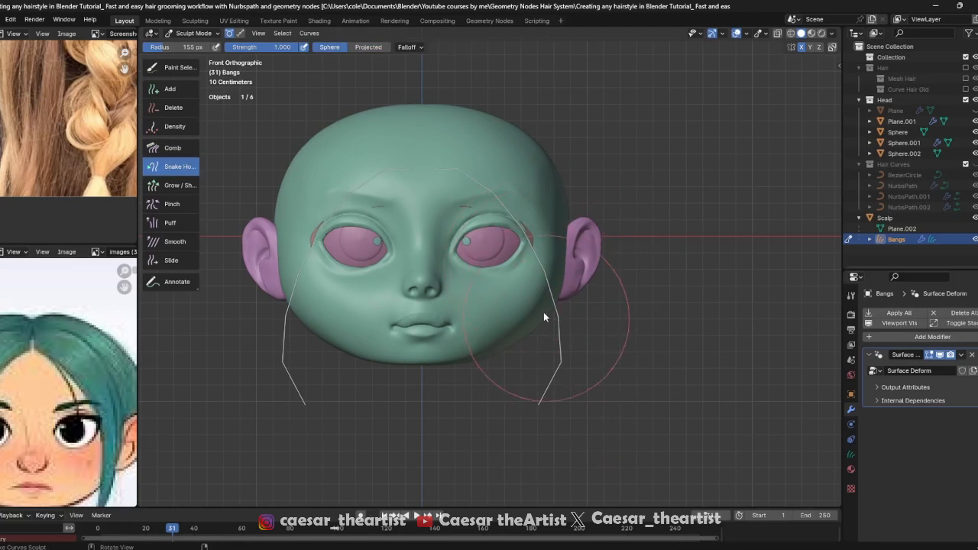
Comb the lower parts of both strands inward beside the jaw with a 134 px Comb brush in front view
left_click(181, 145)
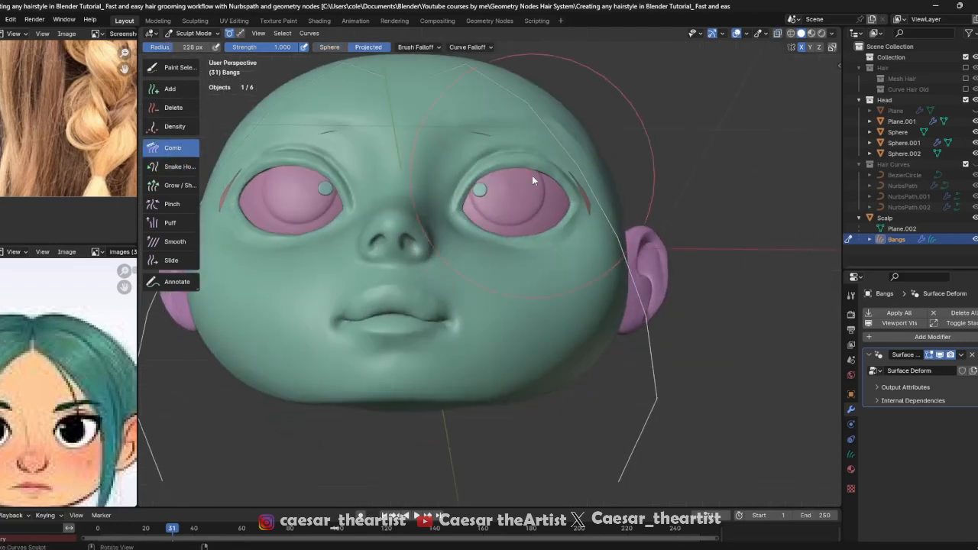
middle_click_drag(532, 180, 498, 175)
middle_click_drag(515, 181, 543, 210)
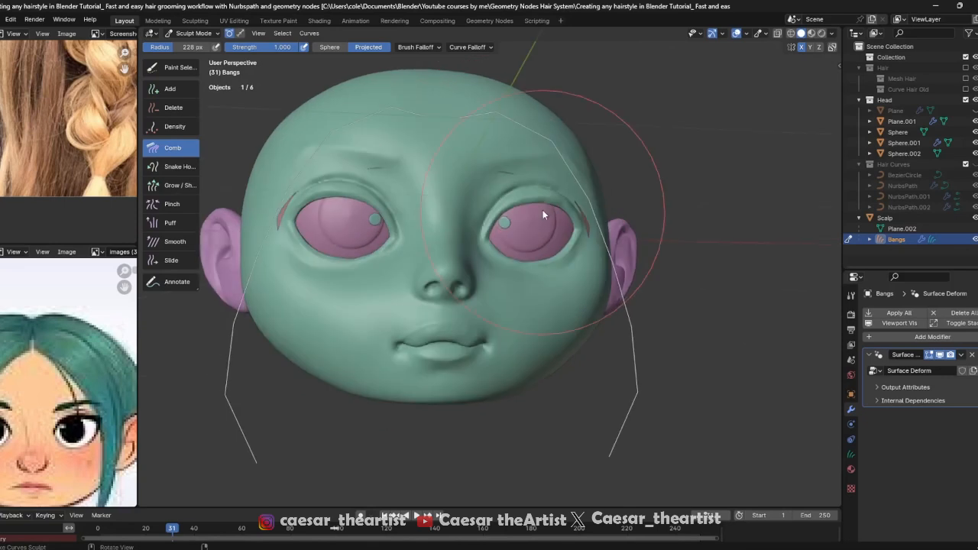
key("KP_1")
key("f")
left_click(574, 288)
scroll(573, 289, "down", 1)
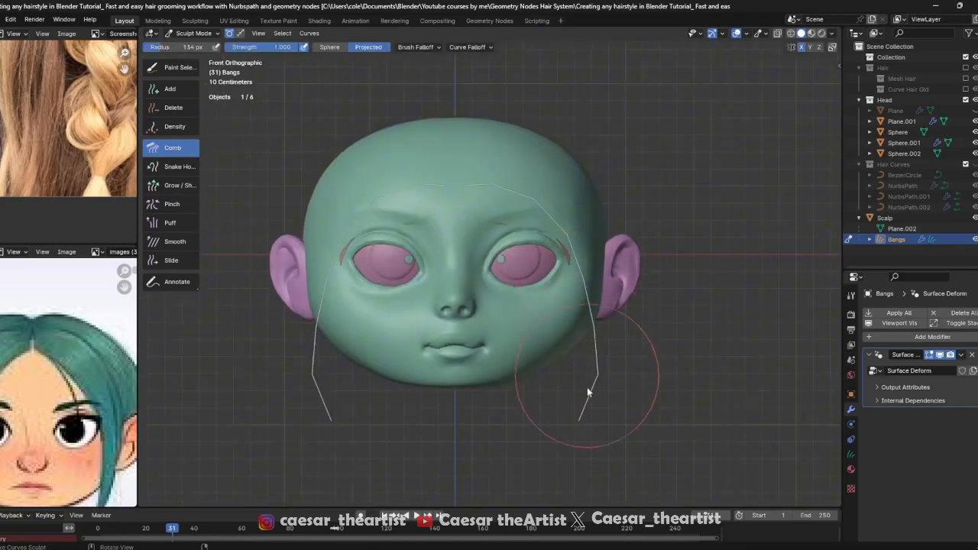
left_click_drag(628, 331, 621, 325)
left_click_drag(617, 443, 601, 438)
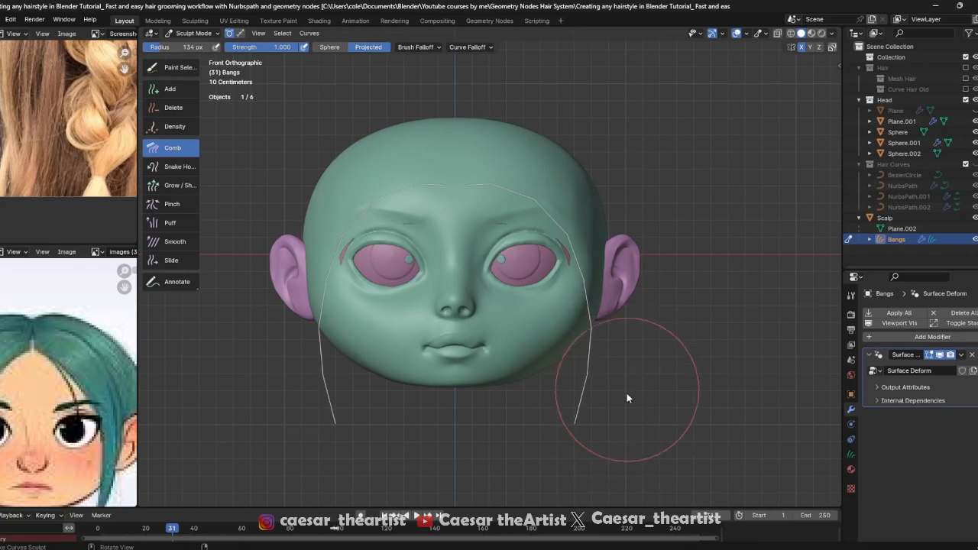
Refine the strands' curvature along the side of the face with the Comb brush at a 132 px radius
mouse_move(606, 429)
middle_mouse_down()
mouse_move(572, 328)
mouse_move(502, 343)
mouse_move(538, 331)
mouse_move(631, 331)
middle_mouse_up()
scroll(618, 195, "up", 5)
key("f")
left_click(688, 221)
left_click_drag(630, 231, 625, 236)
scroll(627, 303, "down", 5)
scroll(540, 246, "up", 5)
mouse_move(626, 303)
middle_mouse_down()
mouse_move(540, 246)
mouse_move(493, 165)
mouse_move(469, 194)
mouse_move(417, 138)
mouse_move(537, 265)
mouse_move(524, 195)
middle_mouse_up()
Check the strands against the scalp and head by toggling X-ray display and save the file
key("alt+z")
scroll(494, 165, "up", 3)
key("alt+z")
key("alt+z")
key("alt+z")
key("z")
left_click(375, 124)
scroll(525, 198, "down", 2)
key("alt+z")
key("alt+z")
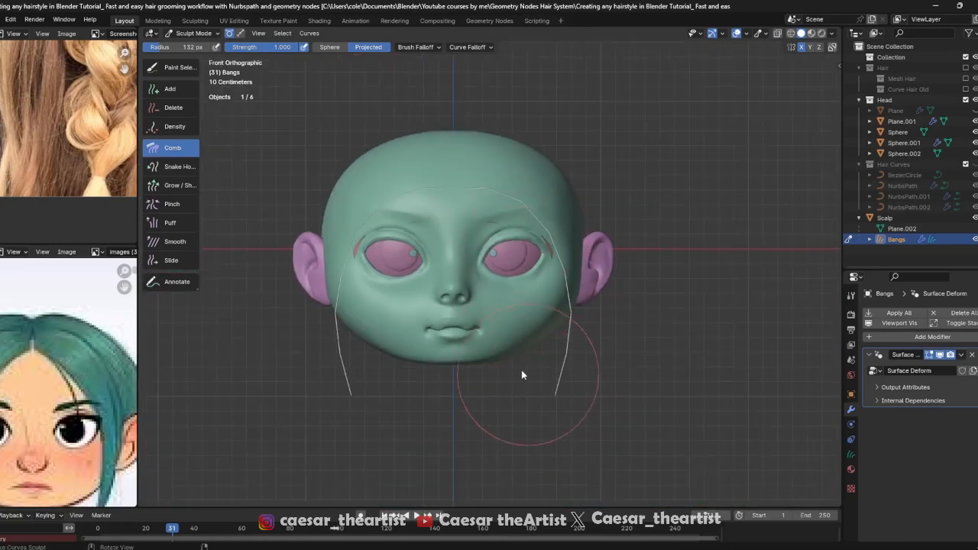
scroll(452, 276, "up", 2)
key("ctrl+s")
Switch the Bangs curves from Sculpt Mode to Object Mode
scroll(474, 294, "up", 1)
left_click(200, 36)
left_click(191, 47)
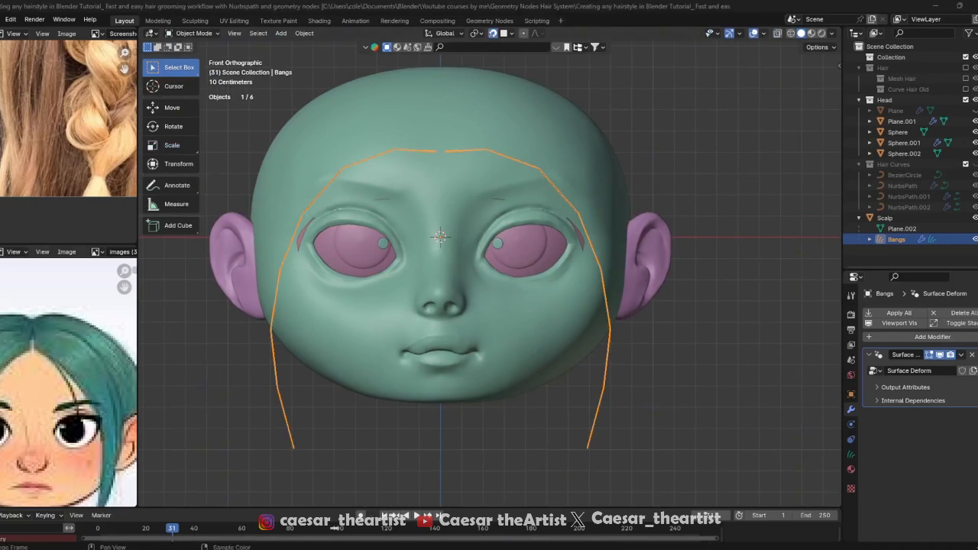
Enlarge the timeline area, turn it into a Geometry Node Editor and save the file
left_click_drag(304, 502, 303, 366)
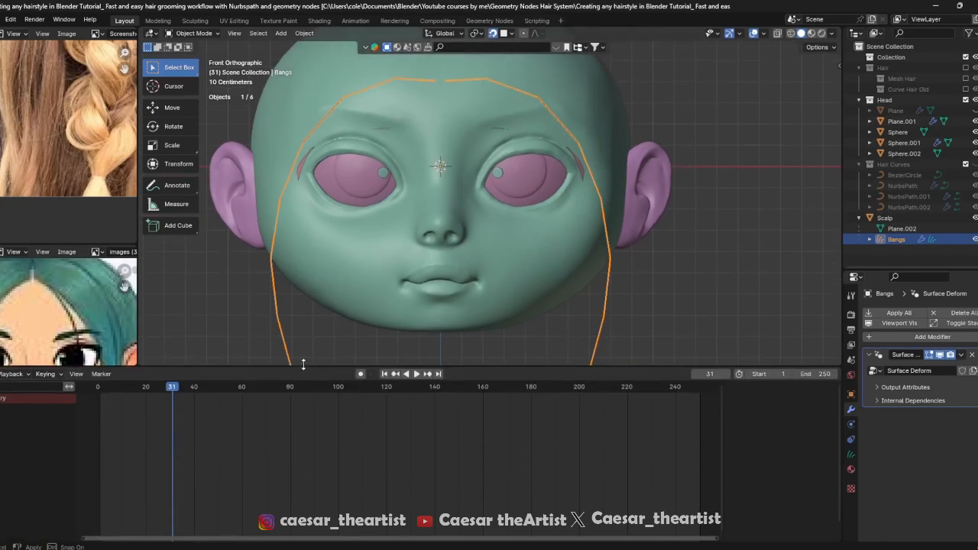
left_click(2, 377)
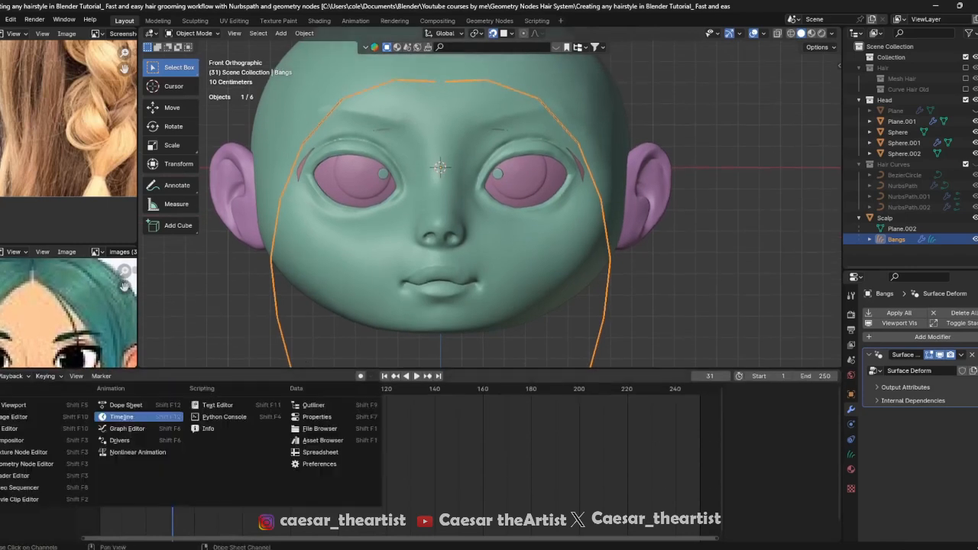
left_click(25, 464)
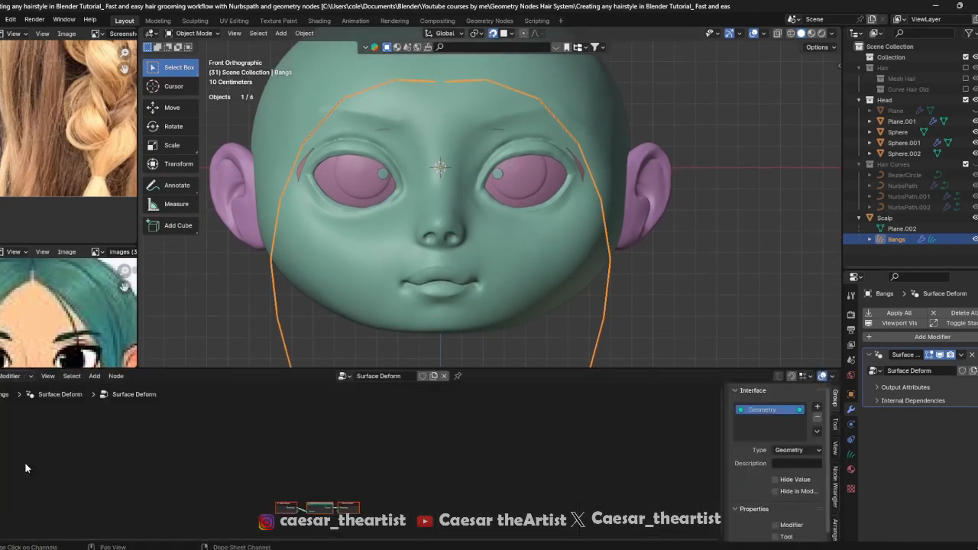
middle_click_drag(390, 437, 392, 399)
middle_click_drag(430, 218, 515, 176)
key("ctrl+s")
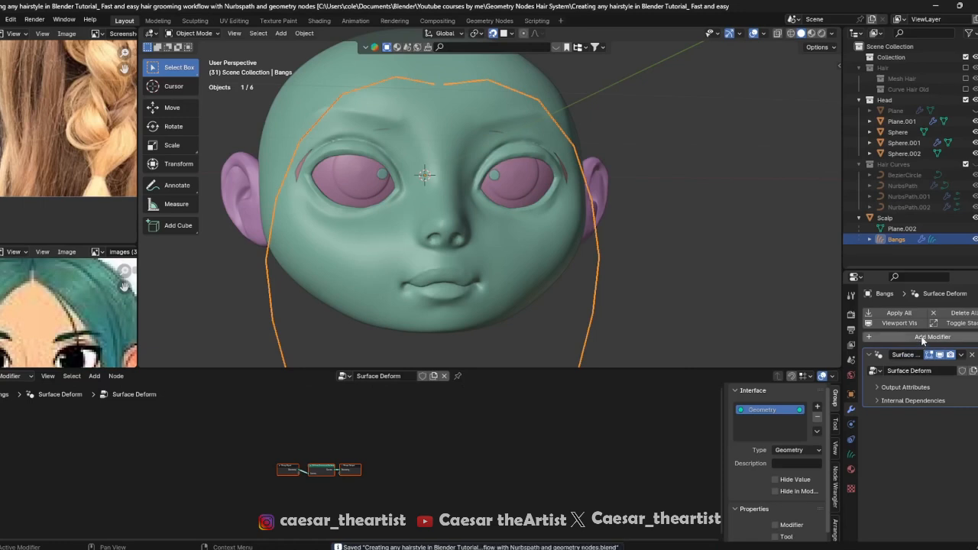
Add a Geometry Nodes modifier to the Bangs curves and move it above the Surface Deform modifier
scroll(304, 471, "up", 2)
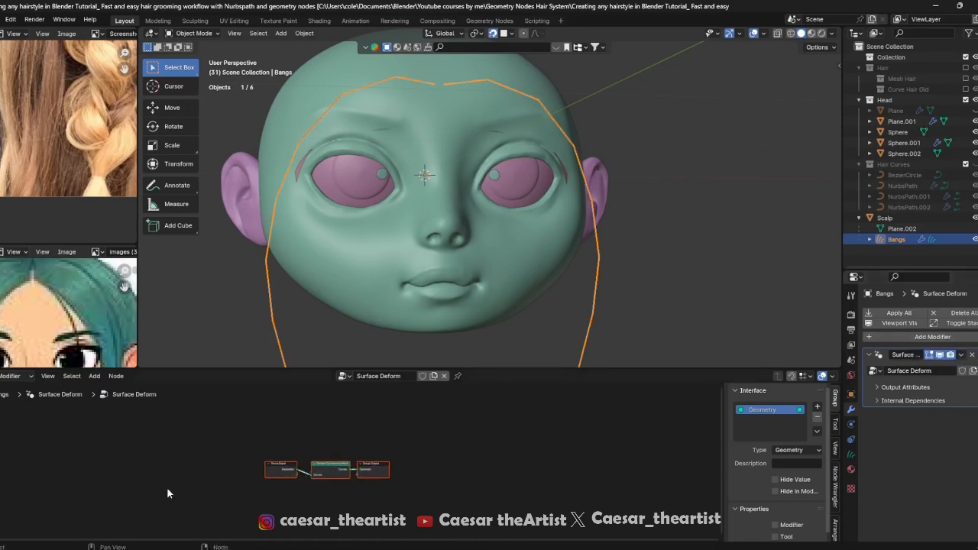
left_click(917, 337)
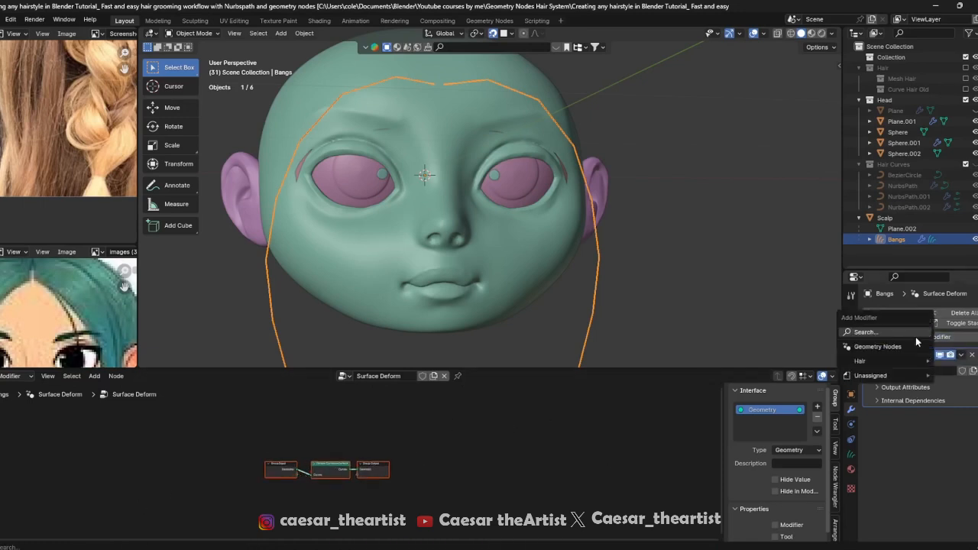
left_click(905, 346)
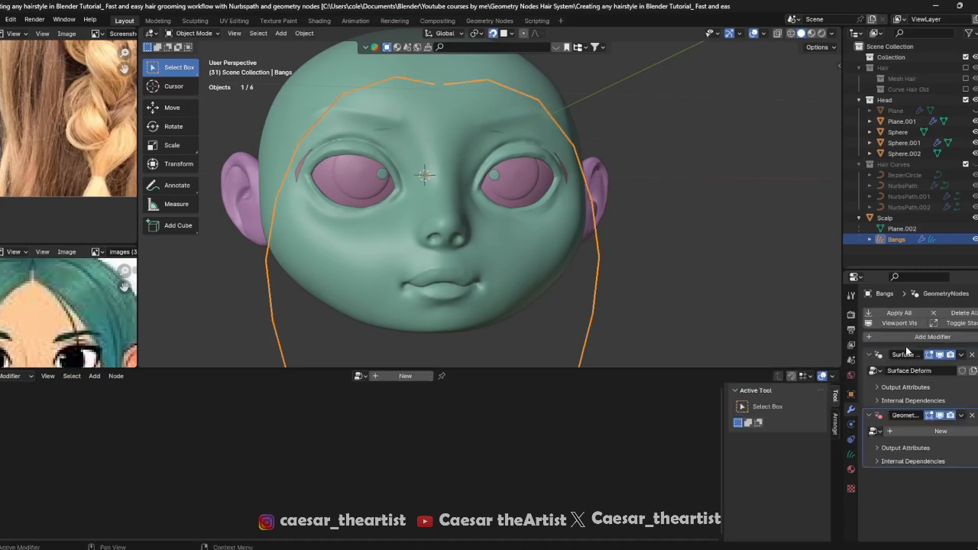
key("ctrl+s")
left_click_drag(977, 416, 977, 343)
Create a new node tree named Bangs in the Geometry Nodes modifier and pin it in the node editor
mouse_move(513, 200)
middle_mouse_down()
mouse_move(543, 181)
mouse_move(519, 207)
mouse_move(508, 181)
middle_mouse_up()
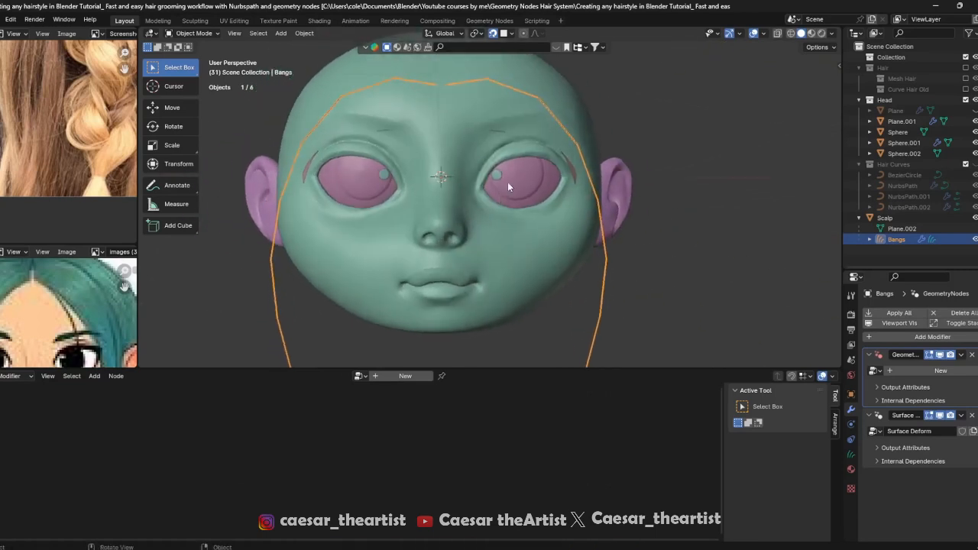
left_click(933, 371)
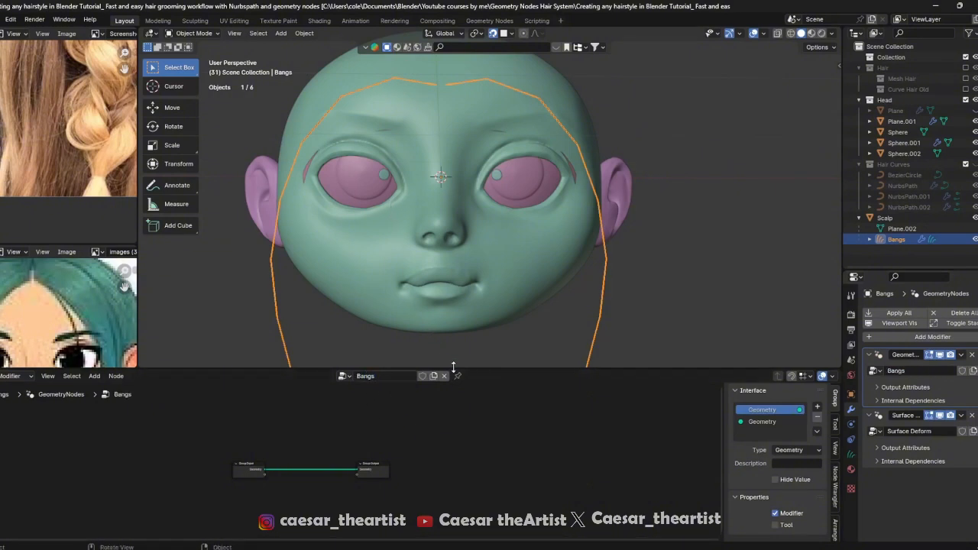
left_click(591, 234)
left_click(633, 222)
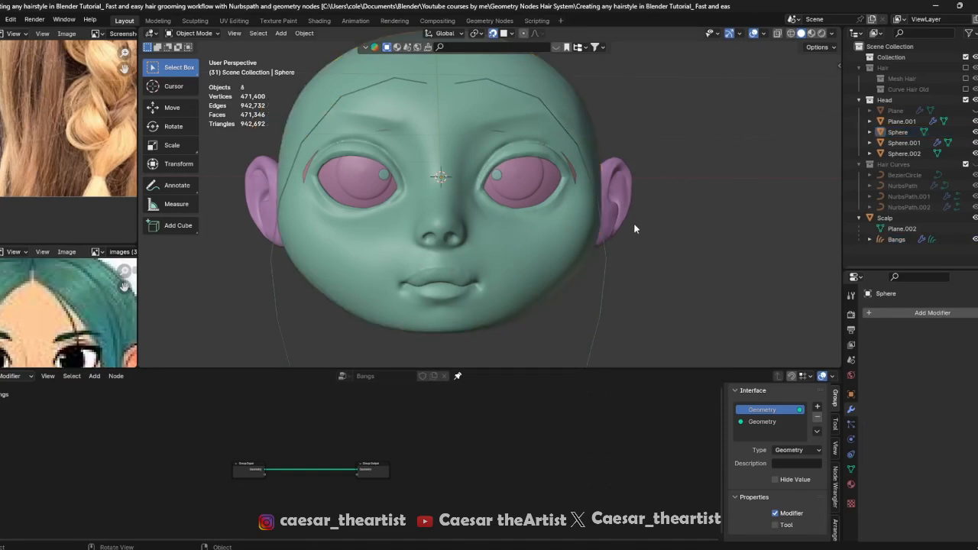
left_click(600, 288)
scroll(381, 487, "up", 2)
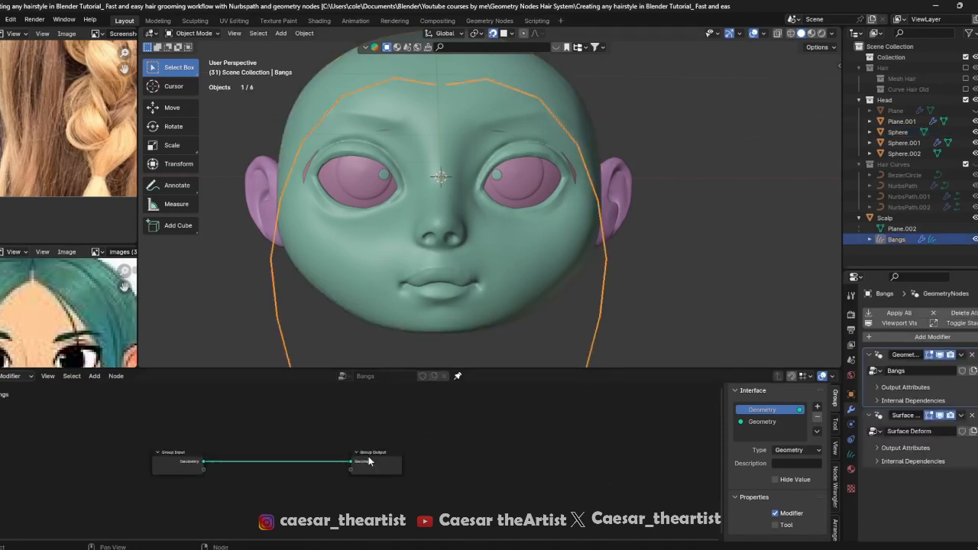
key("ctrl+s")
Unpin the node tree while selecting the head, and pin it again with the Bangs curves selected
left_click(568, 244)
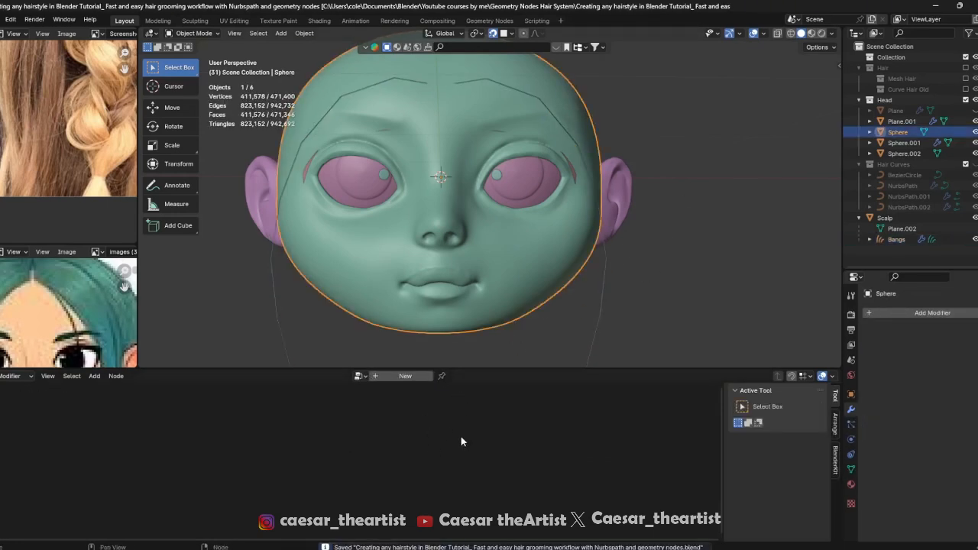
left_click(611, 207)
left_click(540, 126)
left_click(552, 116)
scroll(434, 413, "up", 2)
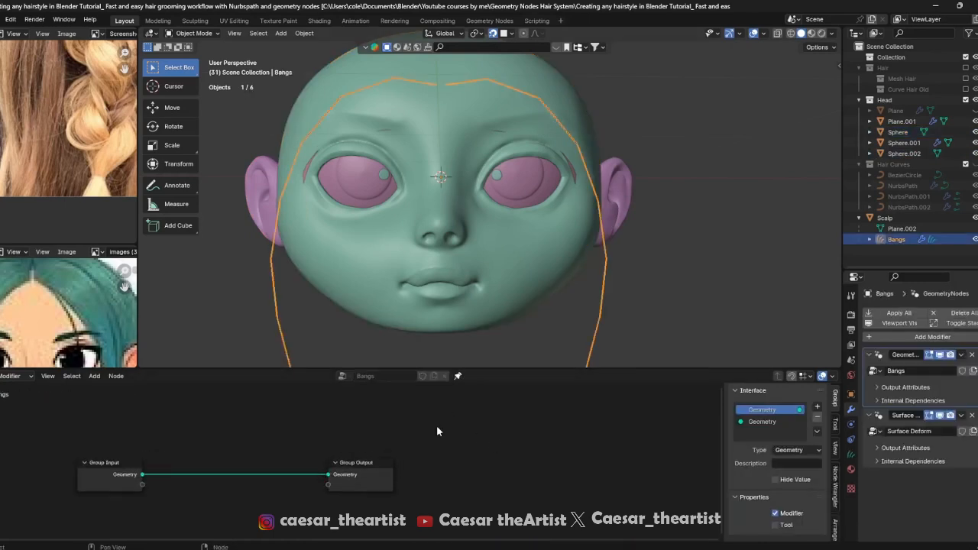
Examine the Bangs curves from several angles around the face and save the file
middle_click_drag(437, 427, 523, 414)
key("ctrl+s")
scroll(357, 417, "up", 1)
middle_click_drag(357, 414, 482, 401)
scroll(499, 194, "down", 2)
middle_click_drag(498, 194, 521, 189)
scroll(529, 195, "up", 3)
scroll(603, 274, "down", 2)
middle_click_drag(603, 274, 529, 218)
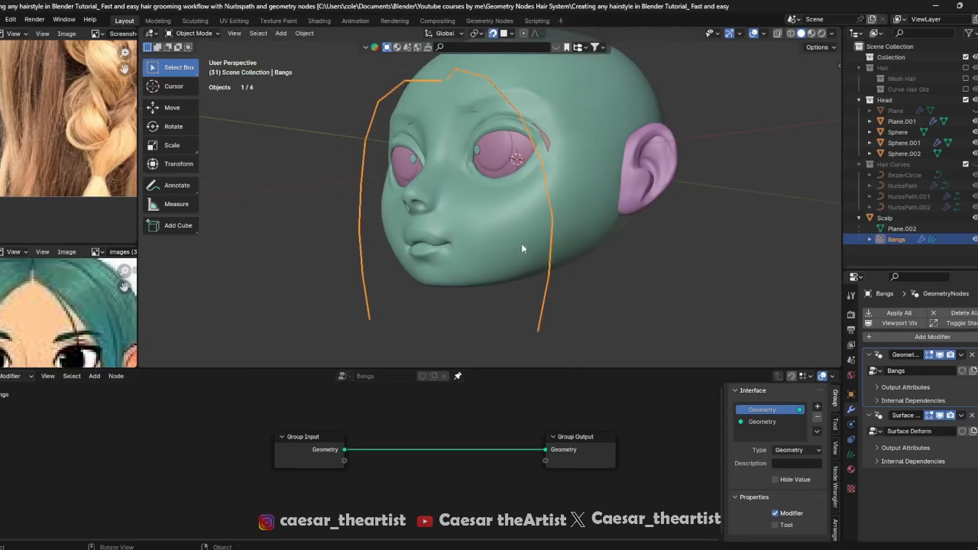
key("ctrl+s")
scroll(522, 244, "up", 1)
middle_click_drag(617, 191, 549, 226)
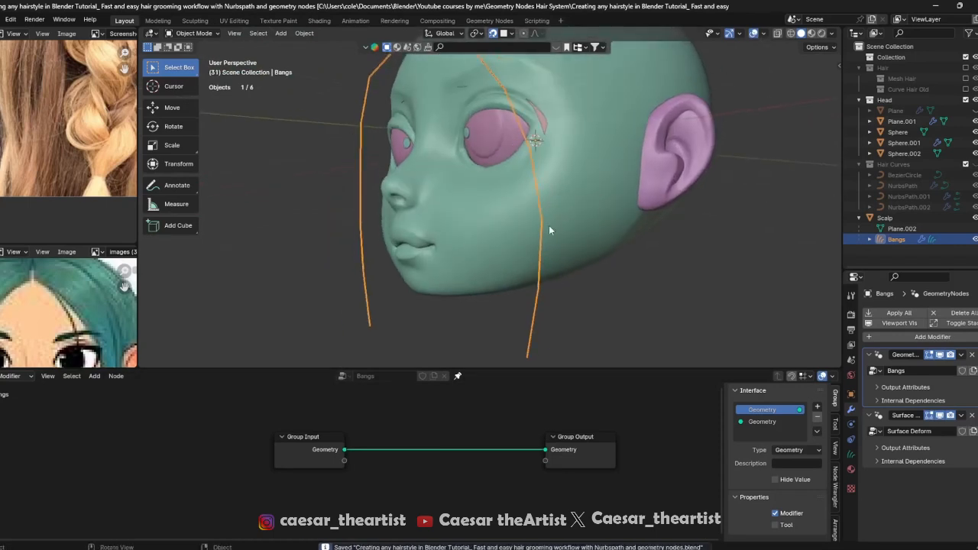
middle_click_drag(470, 213, 478, 170)
scroll(550, 248, "up", 3)
left_click(723, 276)
middle_click_drag(718, 267, 653, 220)
left_click(666, 220)
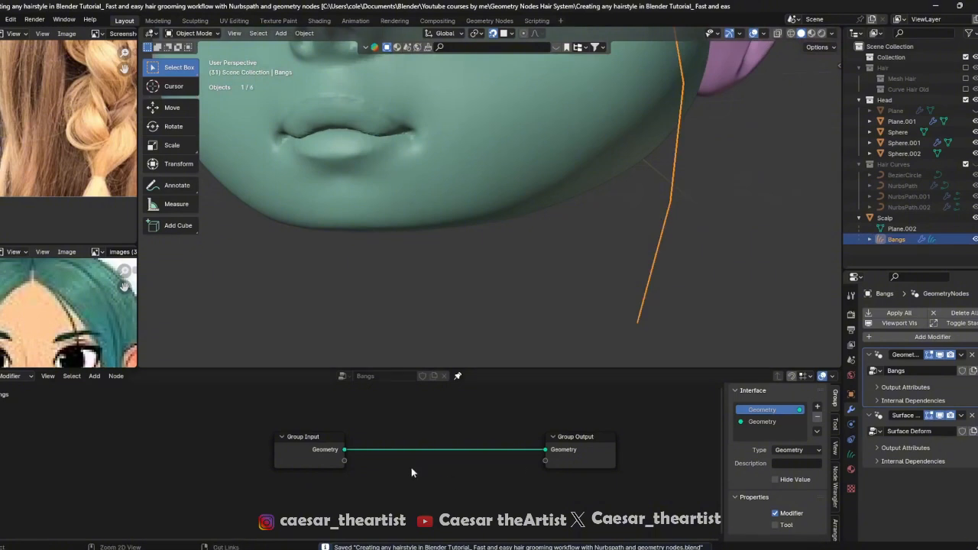
Insert a Set Hair Curve Profile node between Group Input and Group Output, moving Group Input aside for room
left_click_drag(321, 450, 190, 446)
scroll(193, 447, "down", 1)
key("shift+a")
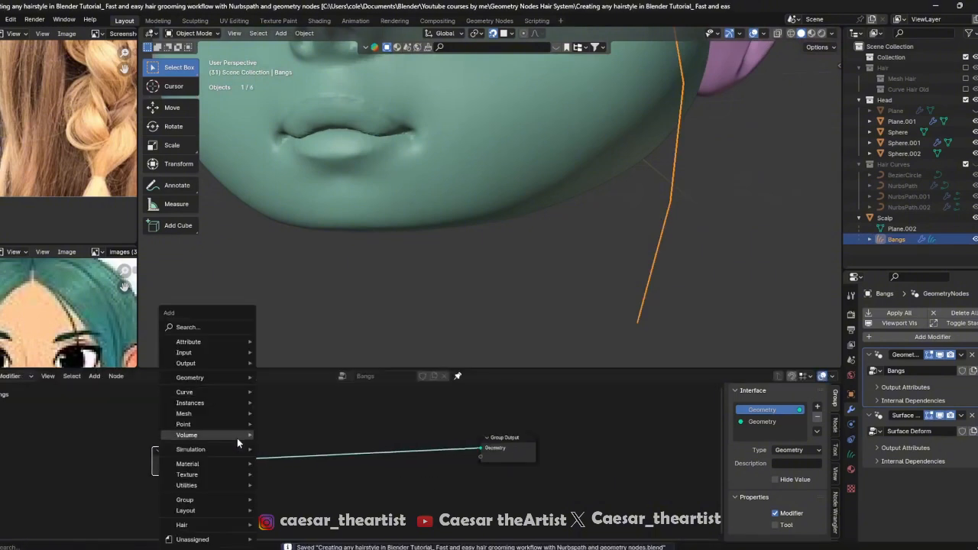
mouse_move(206, 527)
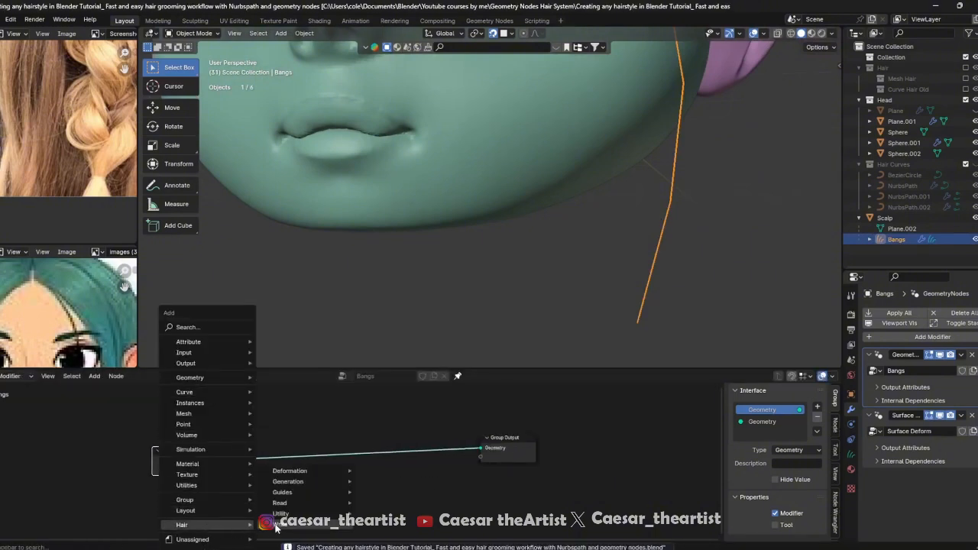
left_click(390, 526)
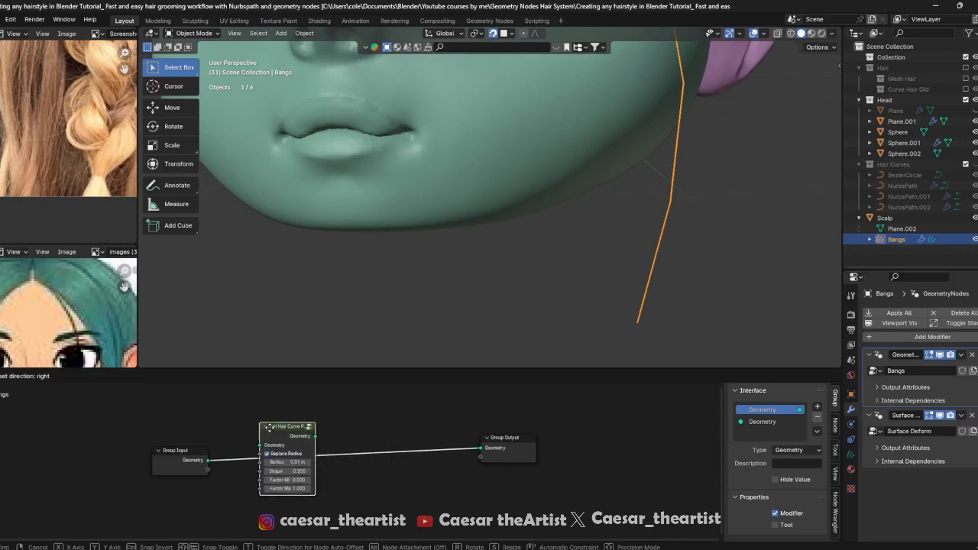
left_click(270, 432)
left_click_drag(188, 462, 187, 447)
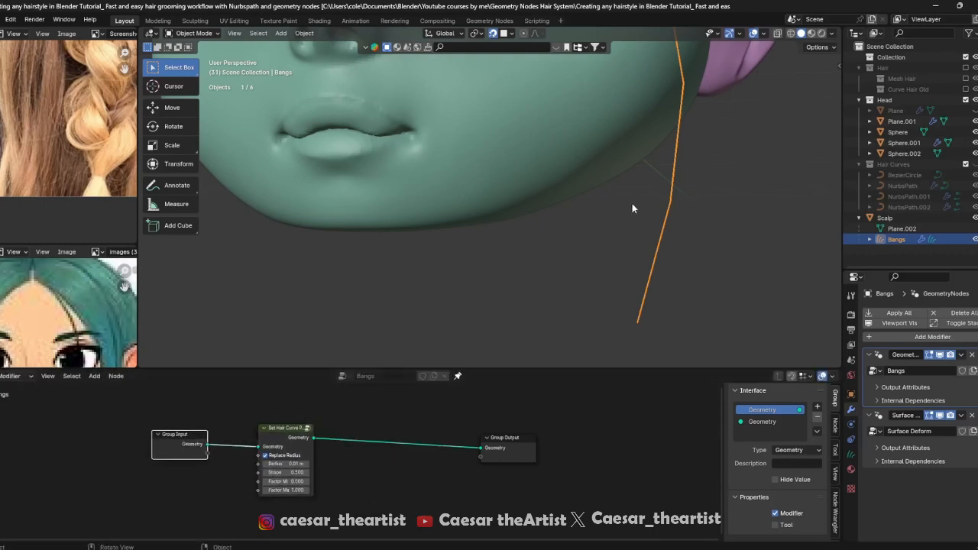
middle_click_drag(632, 204, 626, 203)
scroll(290, 511, "up", 1)
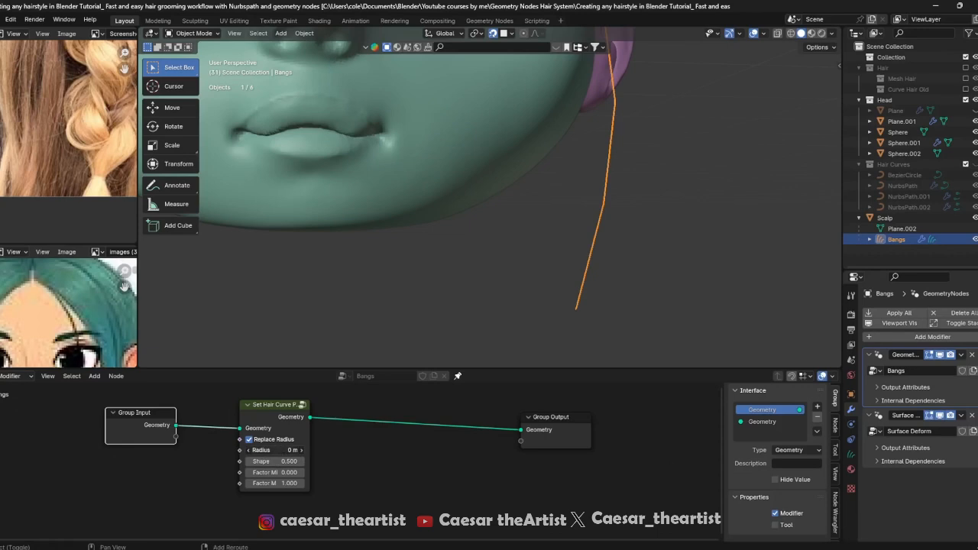
Set the render Curves shape to Strip and save the file
scroll(649, 192, "down", 5)
middle_click_drag(602, 206, 618, 115)
scroll(621, 113, "up", 2)
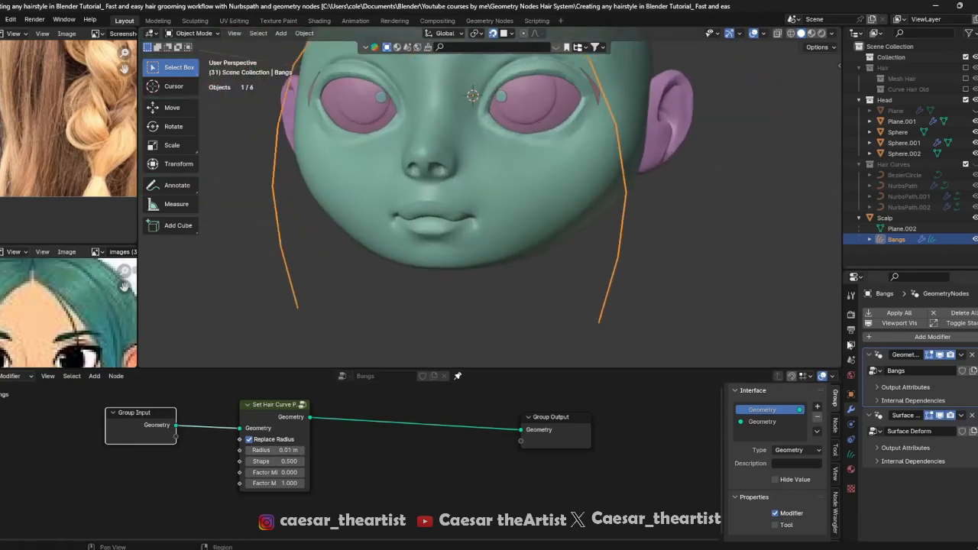
left_click(851, 315)
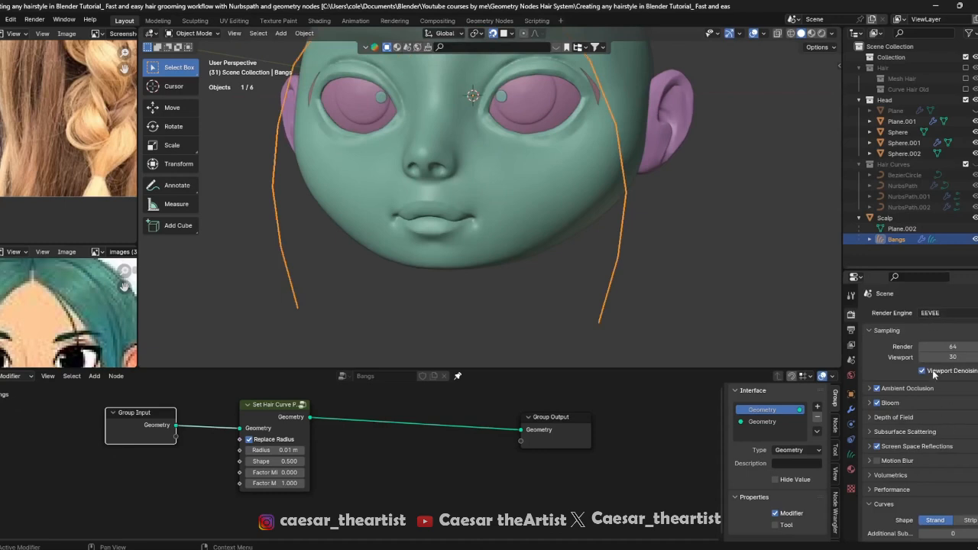
scroll(522, 158, "down", 3)
middle_click_drag(522, 157, 706, 242)
key("ctrl+s")
scroll(956, 448, "down", 2)
left_click(970, 456)
scroll(566, 165, "up", 4)
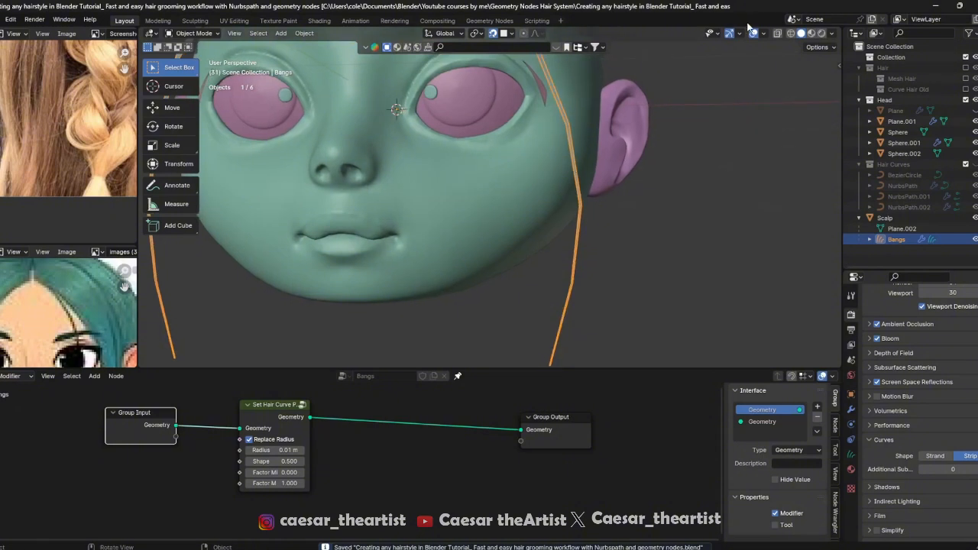
Set the render Curves additional subdivisions to 3 and save the file
double_click(977, 469)
mouse_move(265, 449)
left_mouse_down()
mouse_move(287, 449)
mouse_move(265, 449)
left_mouse_up()
scroll(387, 251, "down", 2)
middle_click_drag(397, 250, 495, 288)
scroll(562, 276, "up", 5)
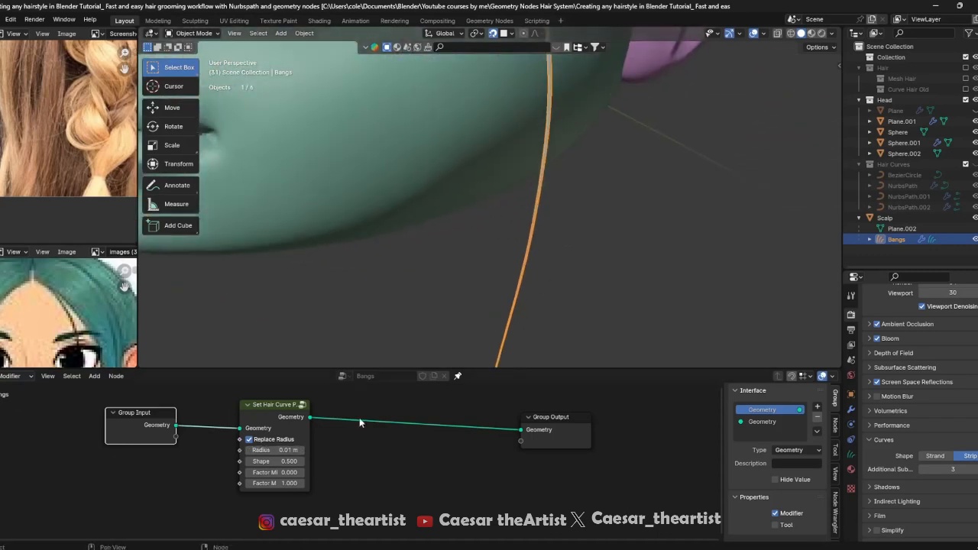
key("ctrl+s")
Move the Group Input and Set Hair Curve Profile nodes together, farther away from Group Output
middle_click_drag(284, 423, 342, 431)
left_click_drag(380, 498, 171, 426)
key("g")
left_click(204, 465)
Hide the viewport overlays and set the Set Hair Curve Profile node's Shape to 0.270
left_click(316, 481)
scroll(316, 478, "up", 2)
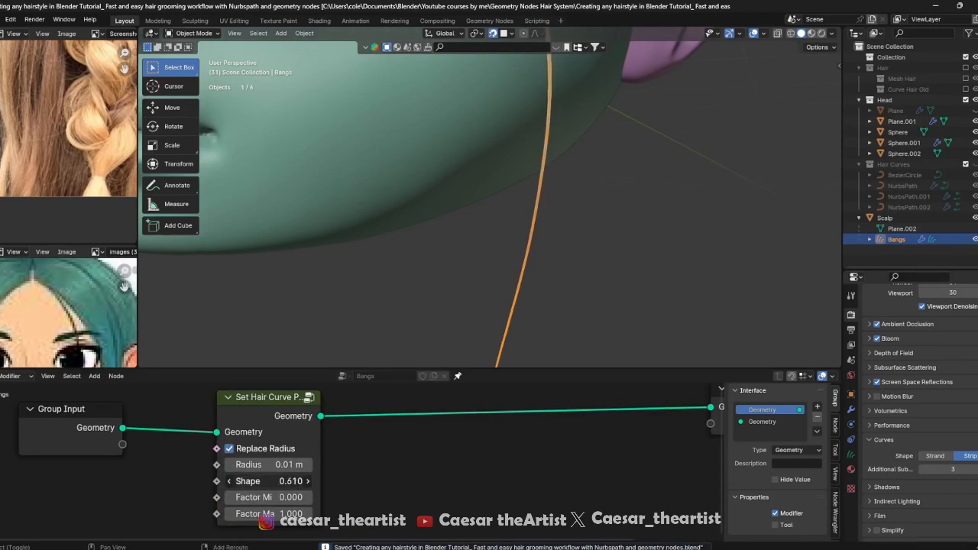
scroll(518, 226, "down", 1)
middle_click_drag(519, 226, 536, 184, "shift")
left_click(753, 33)
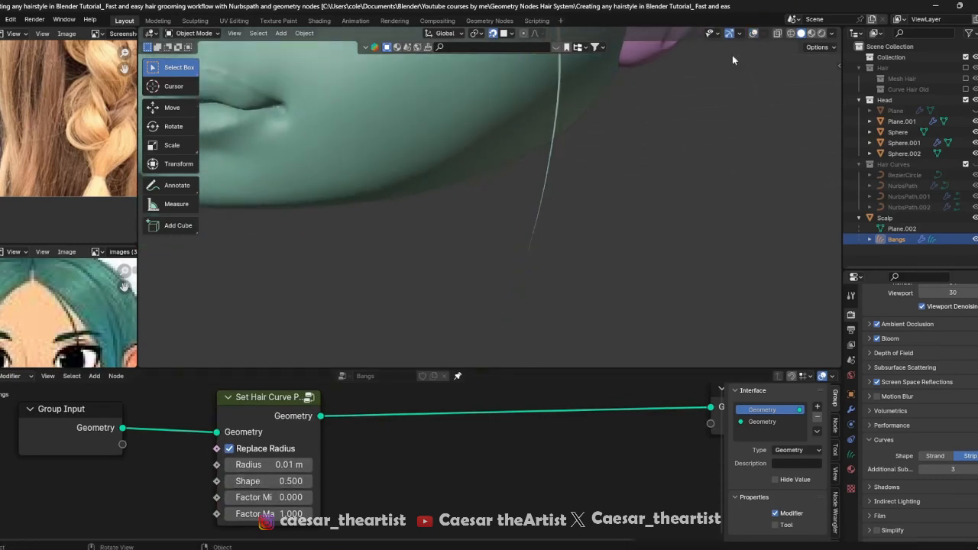
mouse_move(268, 481)
left_mouse_down()
mouse_move(302, 481)
mouse_move(236, 481)
mouse_move(258, 480)
left_mouse_up()
middle_click_drag(352, 288, 483, 317)
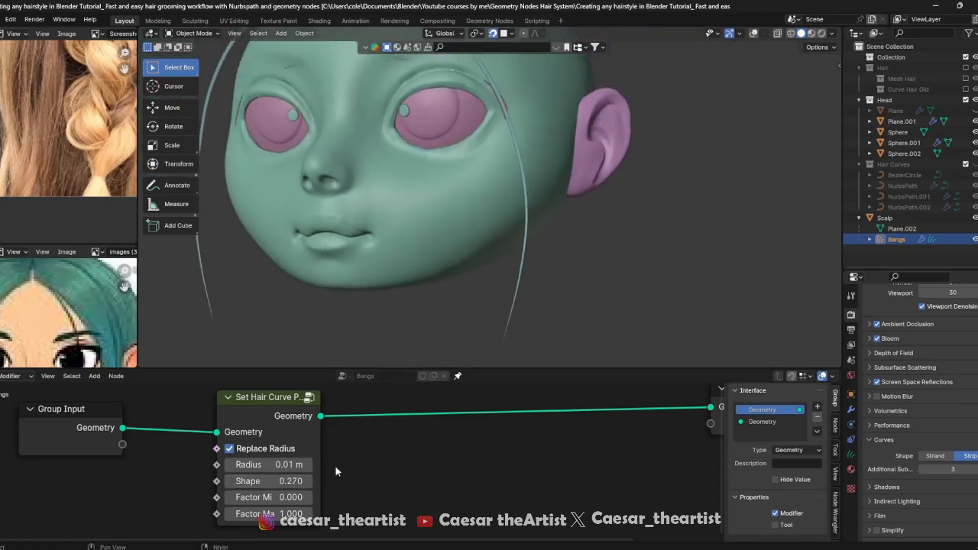
Increase the Radius of the Set Hair Curve Profile node to 0.2 m to widen the bangs
mouse_move(267, 465)
left_mouse_down()
mouse_move(306, 464)
mouse_move(281, 464)
left_mouse_up()
scroll(366, 270, "down", 3)
middle_click_drag(366, 270, 412, 200)
scroll(279, 463, "up", 2)
mouse_move(275, 464)
left_mouse_down()
mouse_move(311, 464)
mouse_move(263, 464)
mouse_move(284, 464)
mouse_move(275, 464)
left_mouse_up()
scroll(441, 211, "up", 2)
scroll(400, 280, "up", 2)
scroll(495, 252, "down", 4)
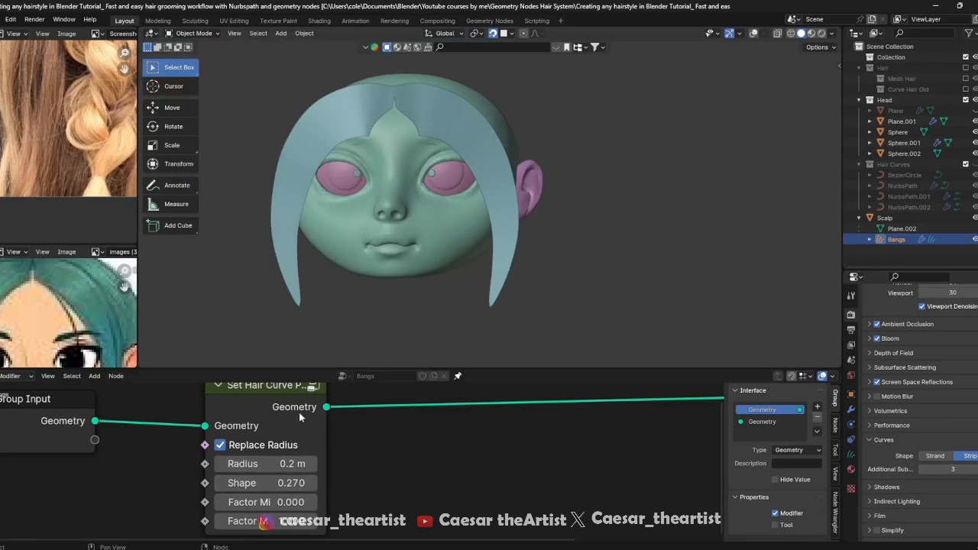
middle_click_drag(282, 491, 285, 479)
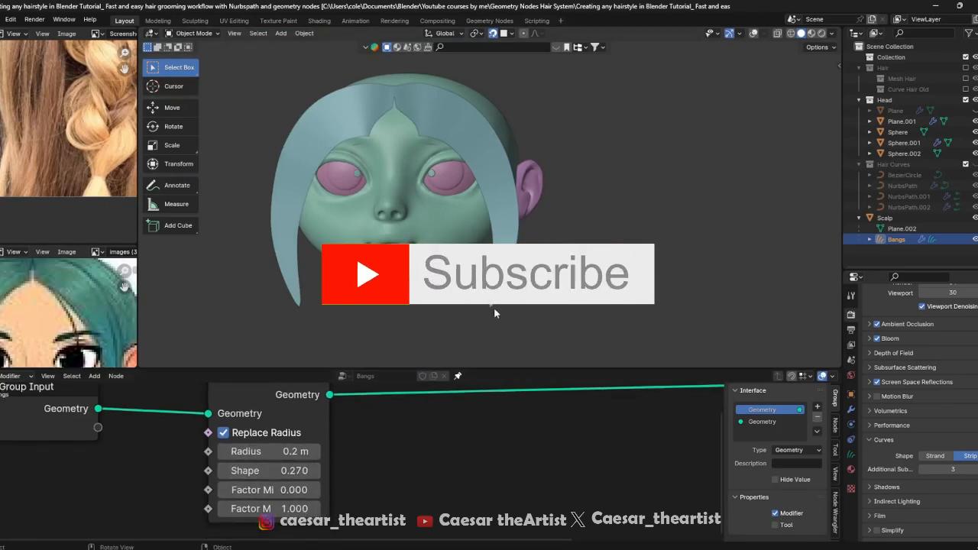
scroll(510, 239, "up", 3)
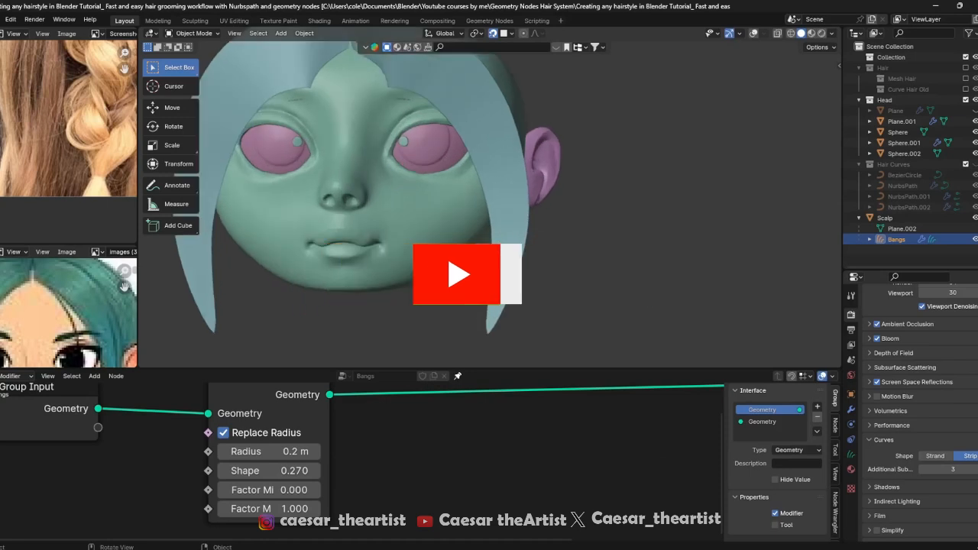
Try Shape values of 0.520 and 0.890 on the widened bangs and bring the Shape to 0.500
left_click_drag(253, 471, 310, 471)
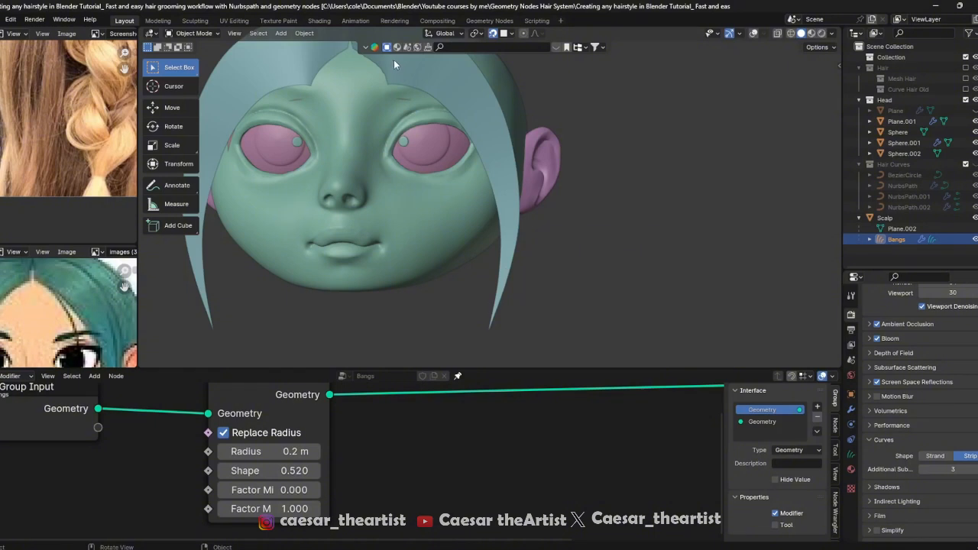
middle_click_drag(514, 283, 515, 298)
left_click_drag(304, 471, 358, 471)
middle_click_drag(504, 207, 480, 127)
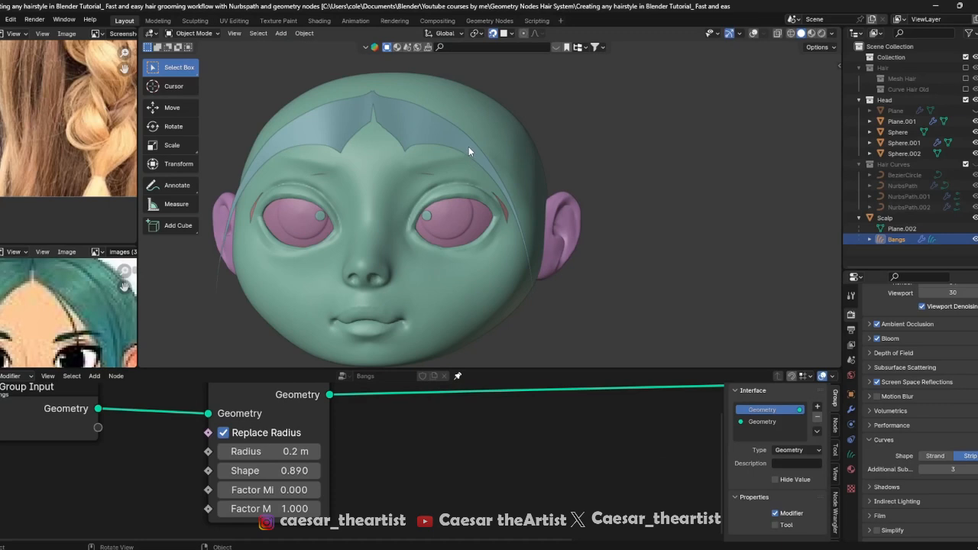
left_click_drag(290, 470, 256, 462)
middle_click_drag(504, 184, 478, 176)
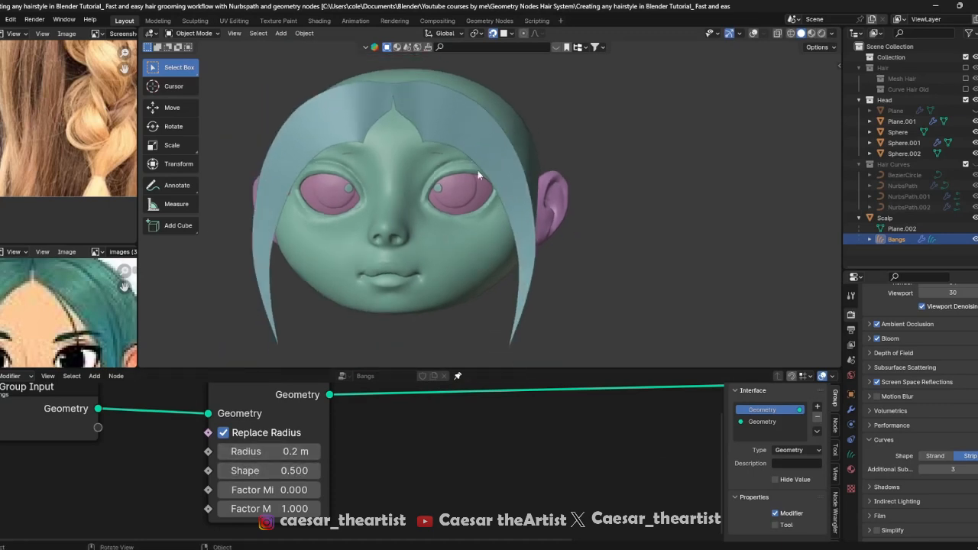
Set the hair profile's Shape to 0.230 and Radius to 0.01 m, save the file, and shift the node slightly toward Group Output
middle_click_drag(590, 289, 592, 279, "shift")
left_click_drag(276, 490, 315, 509)
left_click_drag(281, 471, 258, 471)
left_click(296, 452)
type("0.07")
key("Return")
left_click_drag(277, 452, 265, 452)
middle_click_drag(465, 168, 519, 305)
key("ctrl+s")
scroll(380, 462, "down", 3)
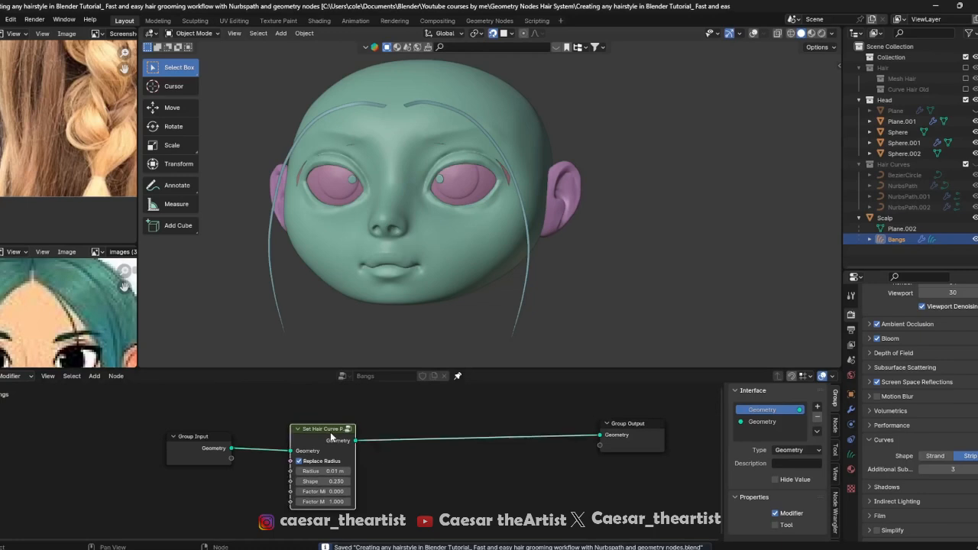
left_click_drag(338, 422, 359, 422)
Switch the solid viewport color from Random to Material and turn the overlays back on
left_click(832, 34)
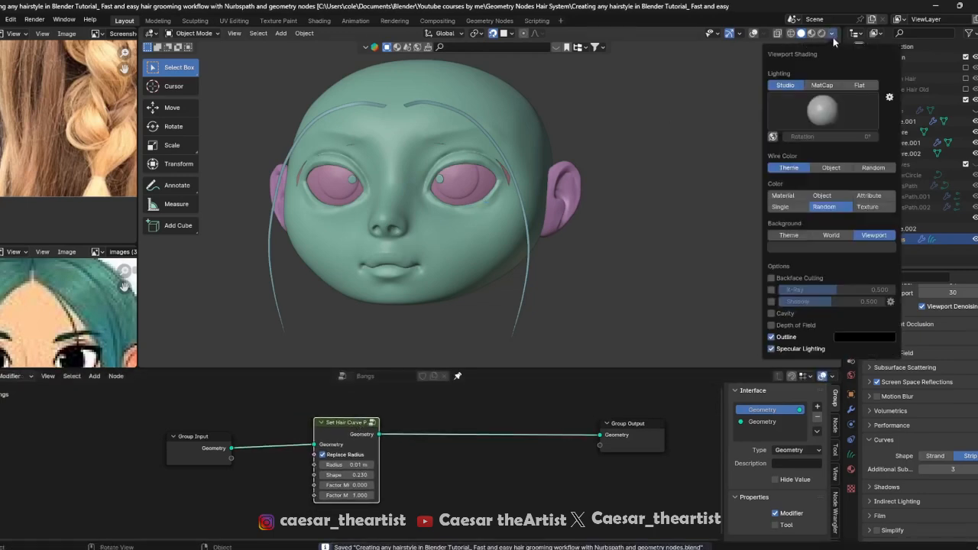
left_click(796, 197)
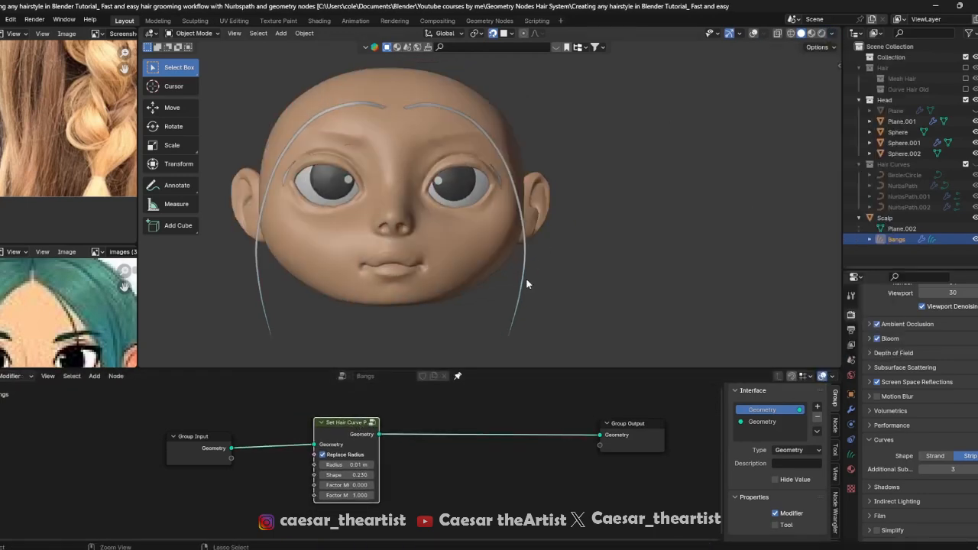
scroll(337, 474, "down", 1)
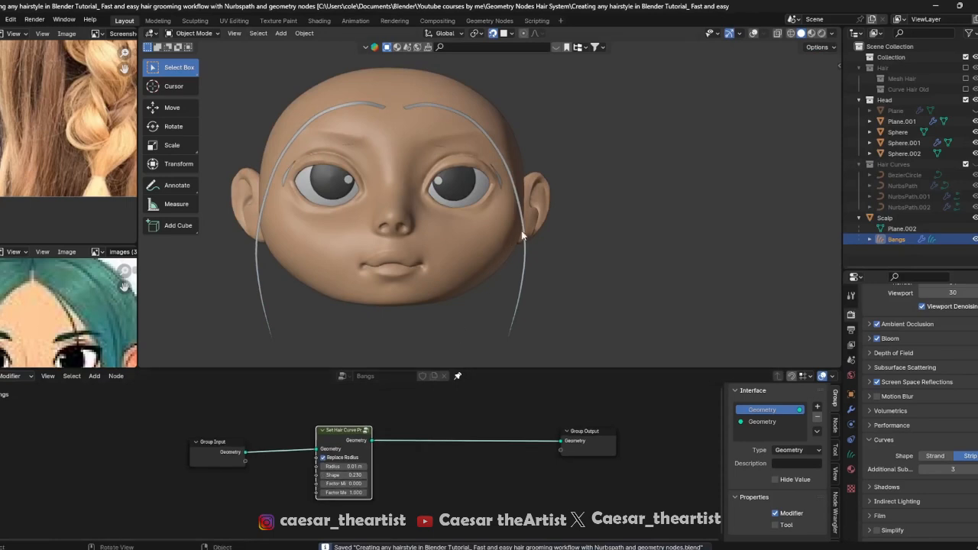
middle_click_drag(525, 237, 507, 253)
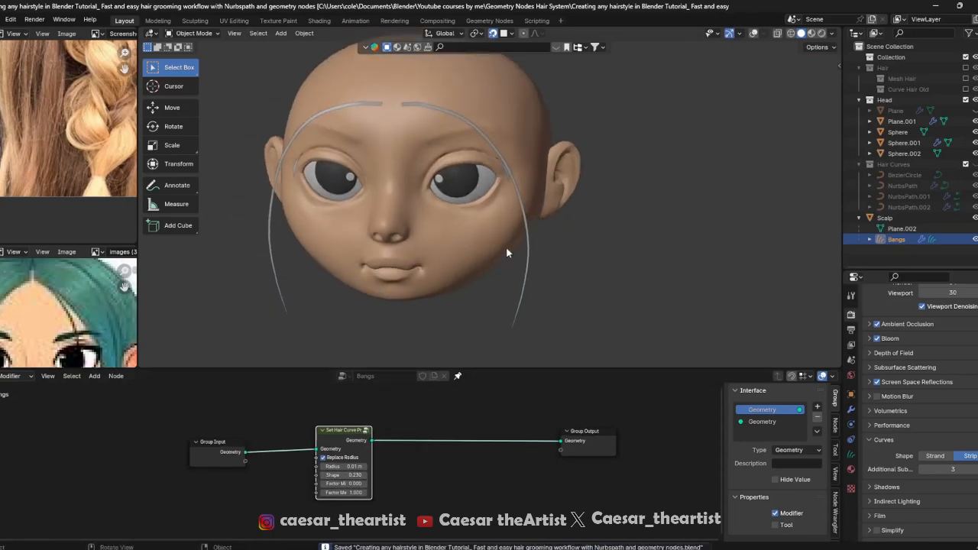
left_click(755, 33)
Show the Hair Curves collection, rename the NurbsPath hair's material to Hair, and hide the collection again
left_click(851, 469)
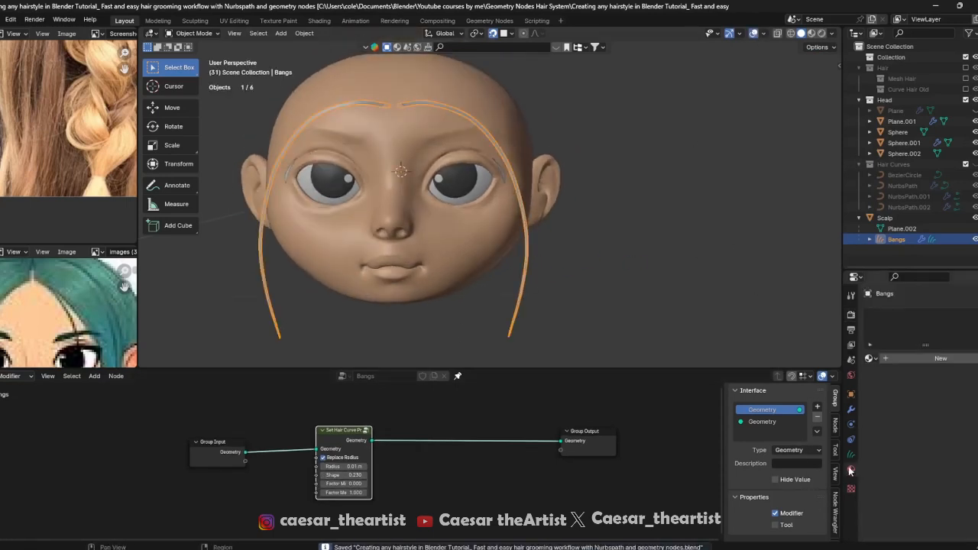
middle_click_drag(570, 184, 537, 168)
left_click(870, 359)
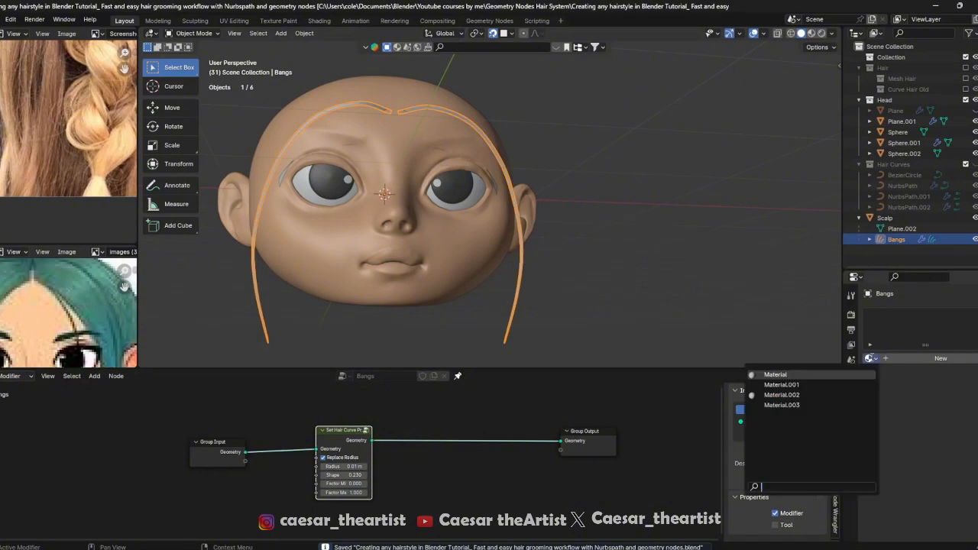
left_click(872, 356)
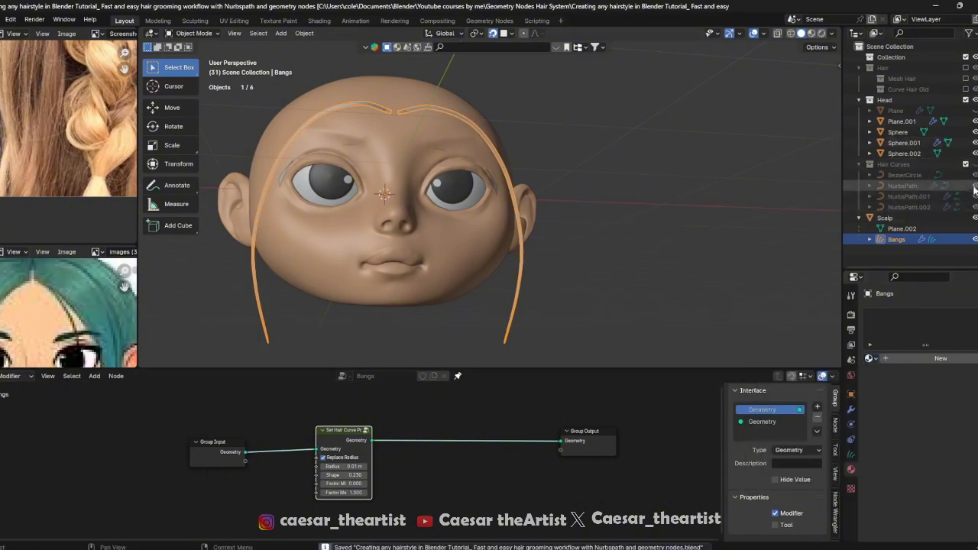
left_click(974, 164)
left_click(500, 239)
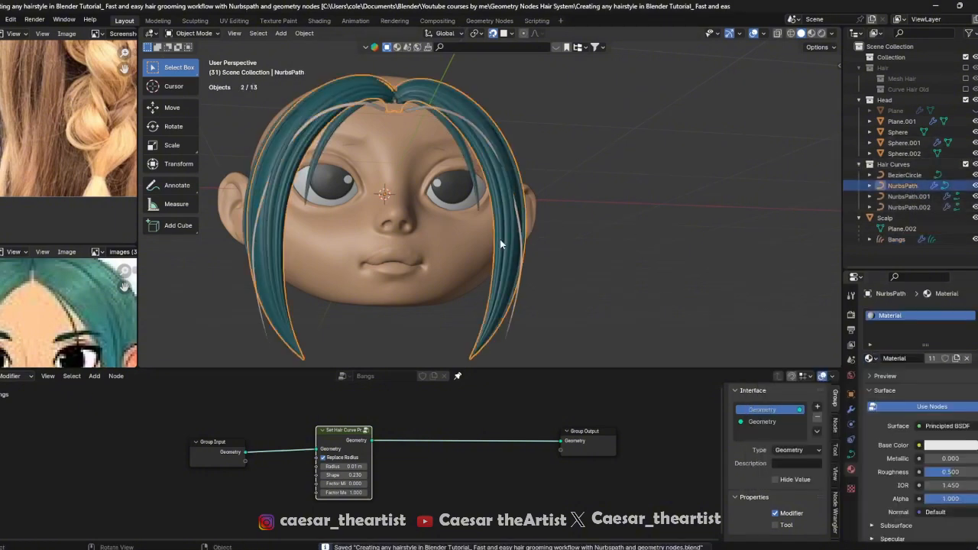
left_click(901, 359)
type("Hair")
key("Return")
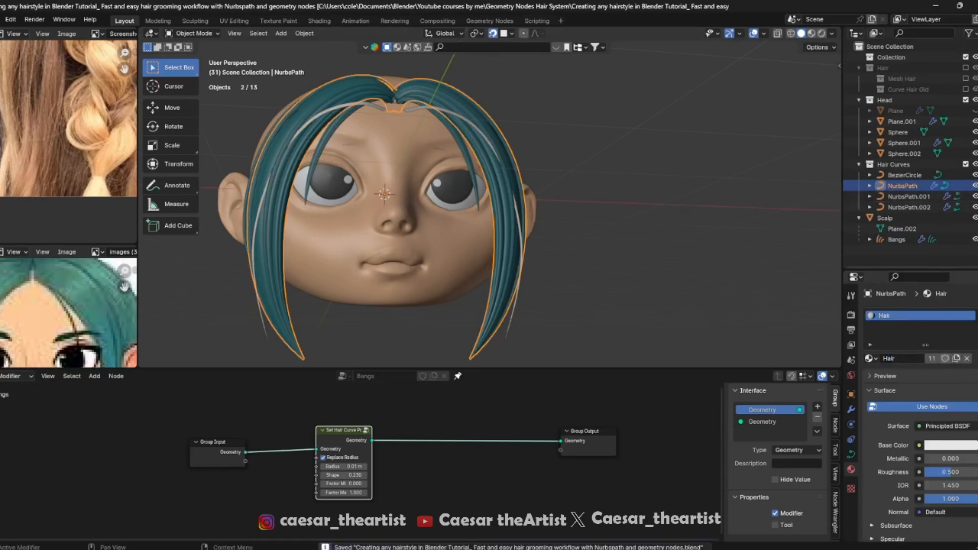
left_click(974, 164)
Try the Hair material on the Bangs curves with overlays hidden, remove its material slot, and save the file
left_click(501, 299)
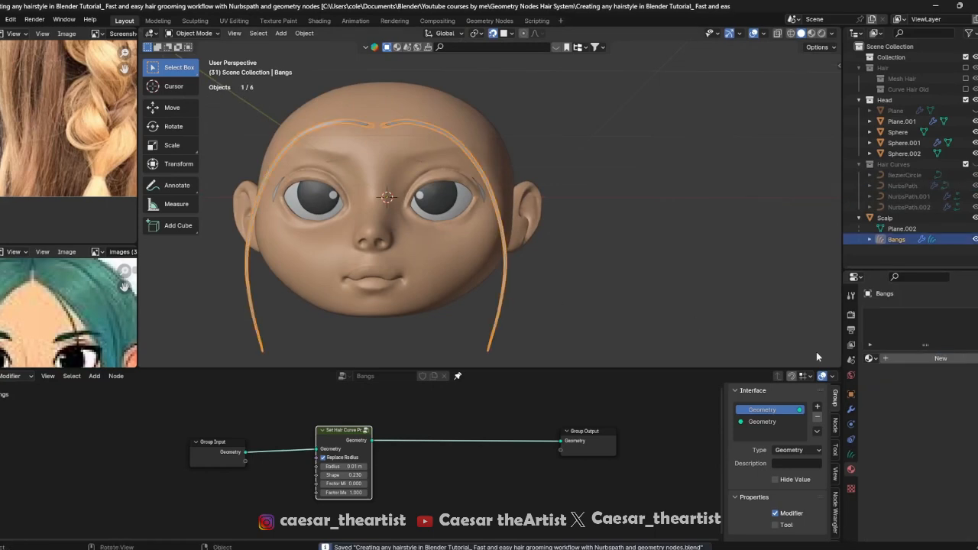
left_click(869, 359)
left_click(771, 374)
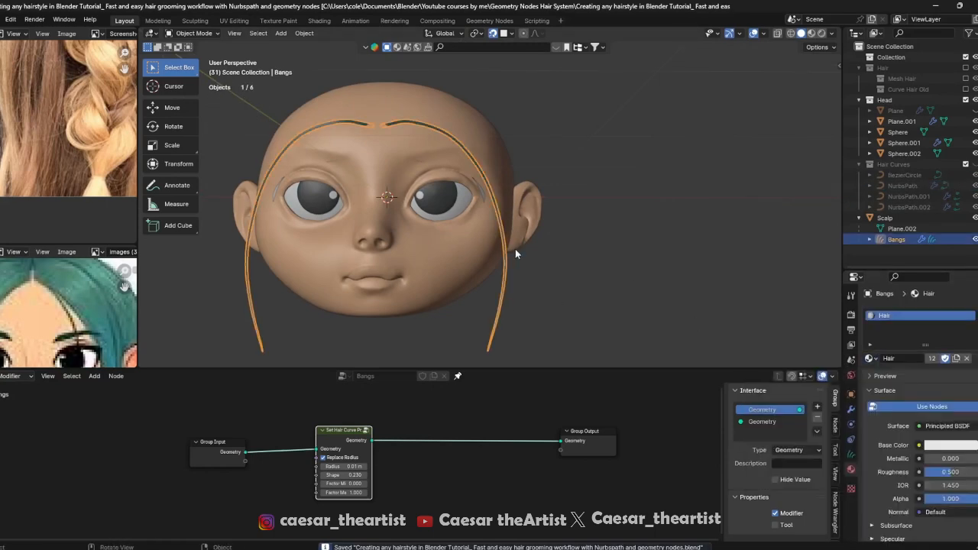
left_click(754, 33)
middle_click_drag(665, 177, 569, 165)
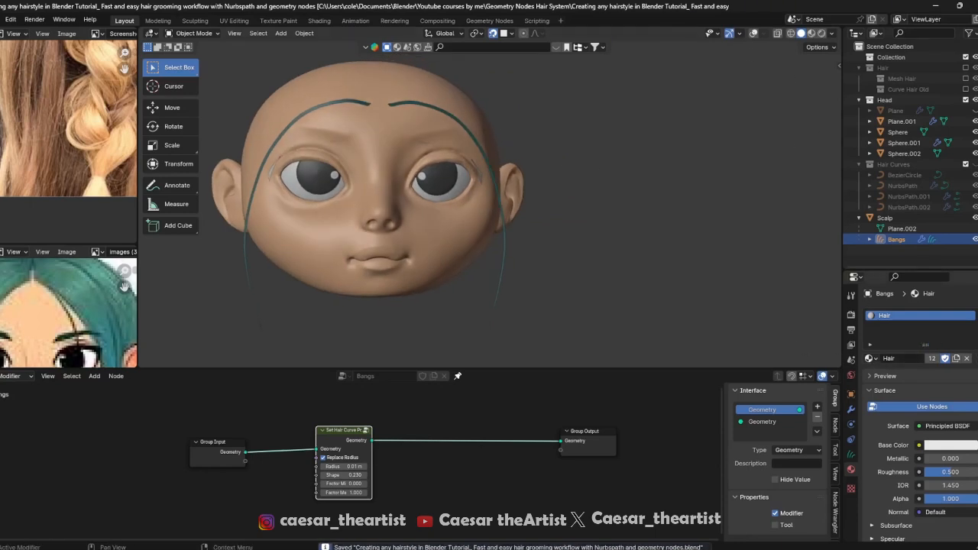
left_click(977, 327)
key("ctrl+s")
Insert a Set Material node between Group Input and Set Hair Curve Profile, and assign it the Hair material
middle_click_drag(376, 461, 422, 444)
scroll(367, 447, "up", 2)
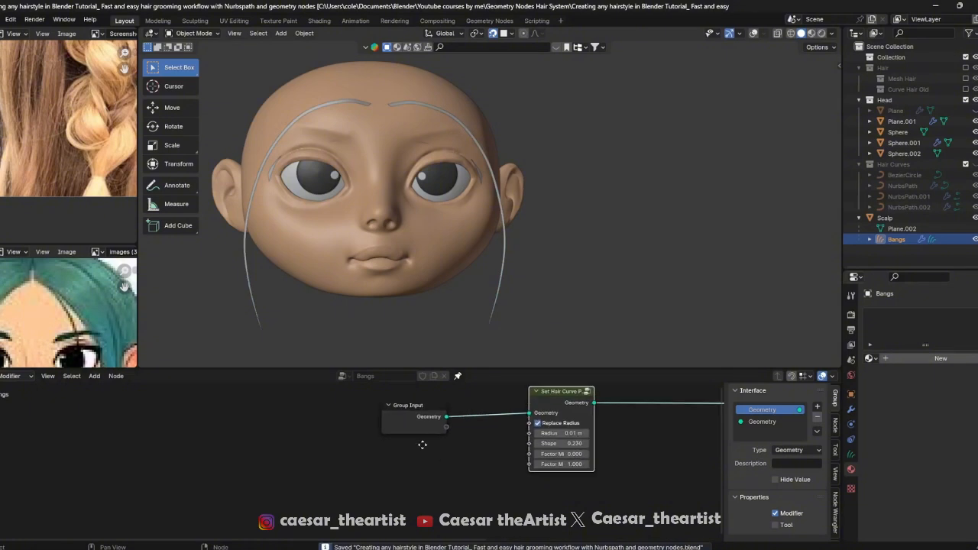
scroll(423, 445, "down", 2)
middle_click_drag(298, 479, 207, 476)
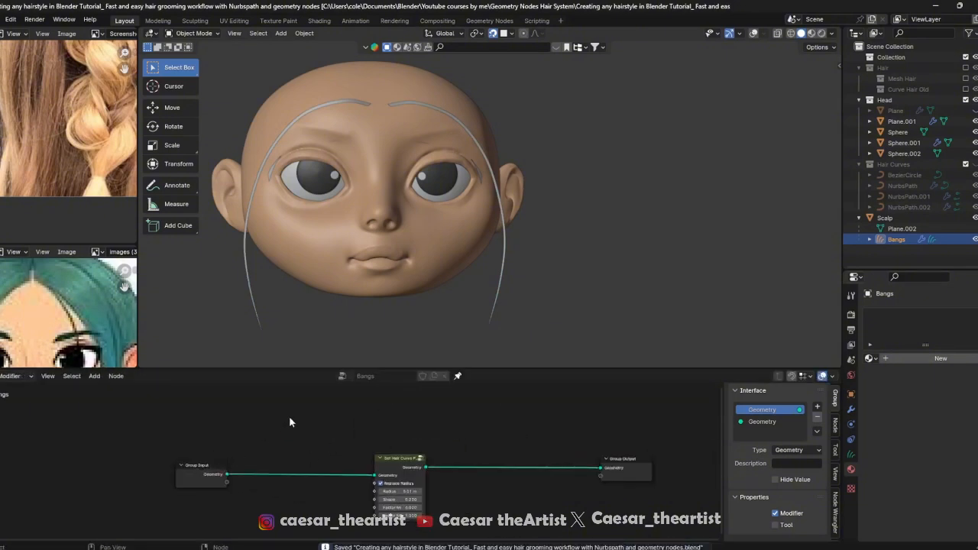
key("shift+a")
left_click(292, 220)
type("set")
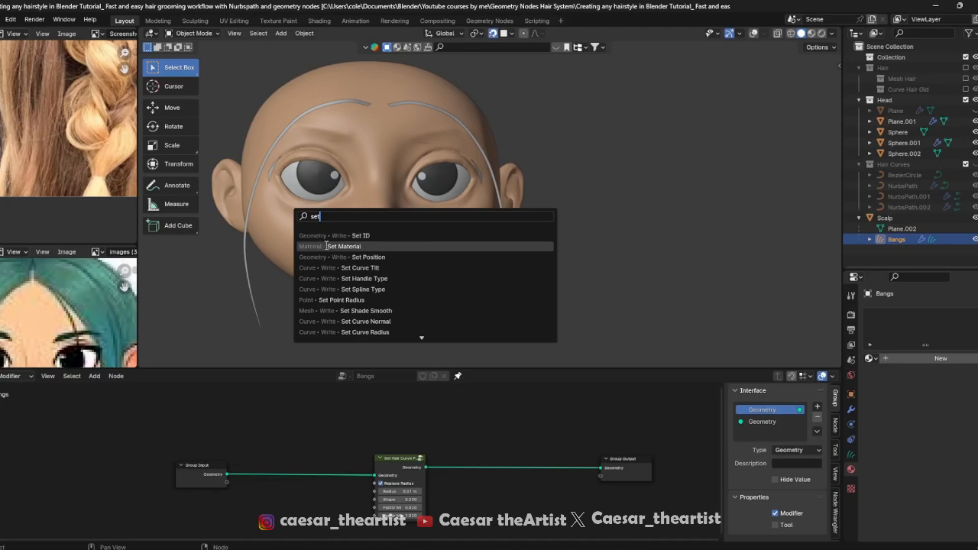
left_click(327, 246)
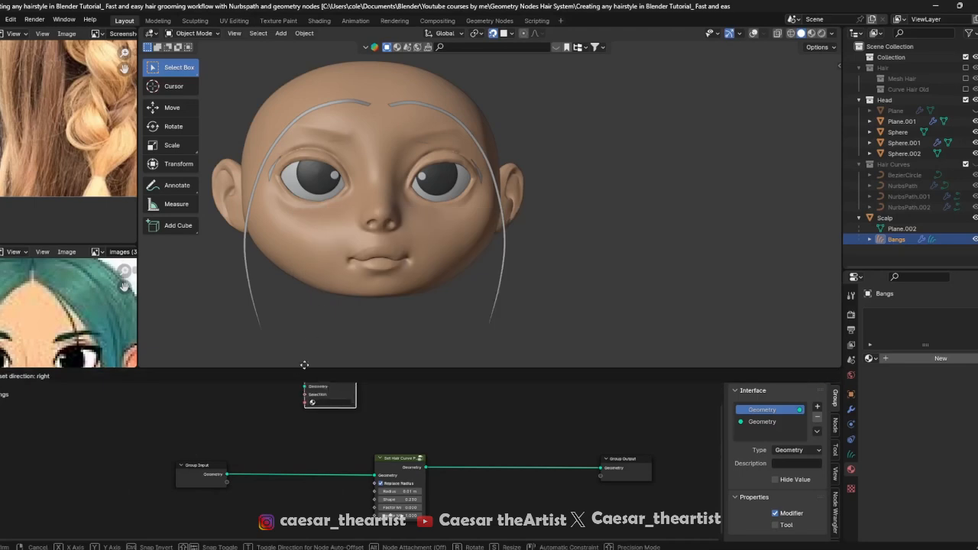
left_click(285, 449)
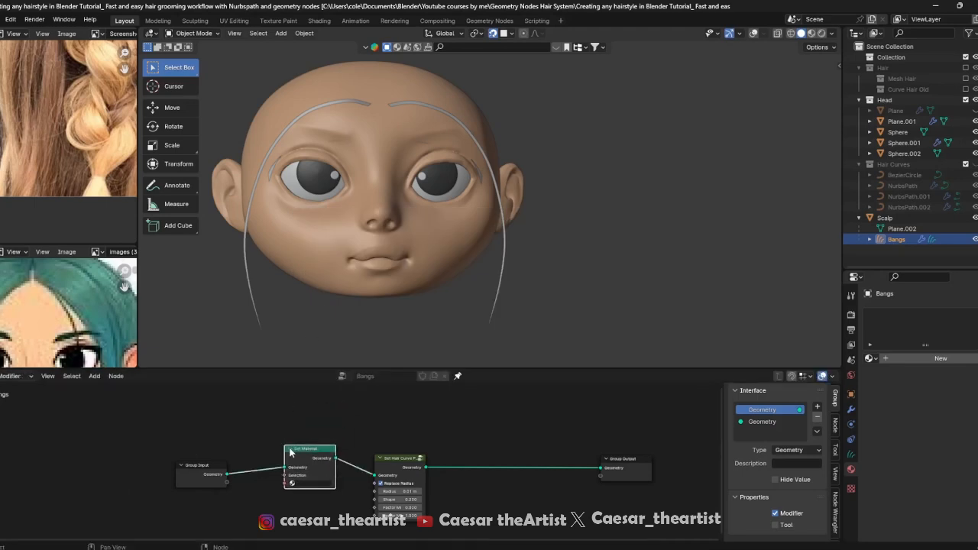
scroll(319, 502, "up", 2)
left_click(312, 497)
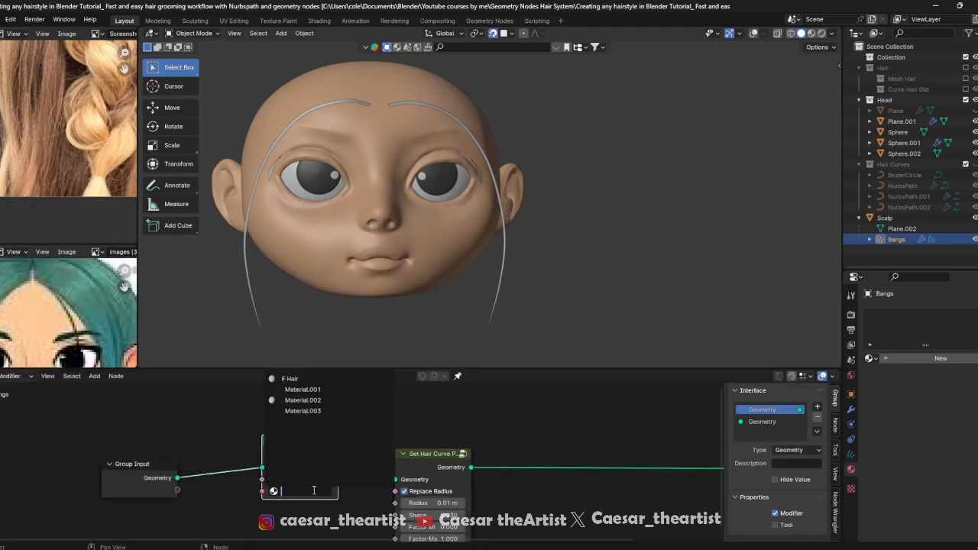
left_click(321, 379)
mouse_move(375, 299)
middle_mouse_down()
mouse_move(487, 160)
mouse_move(478, 175)
middle_mouse_up()
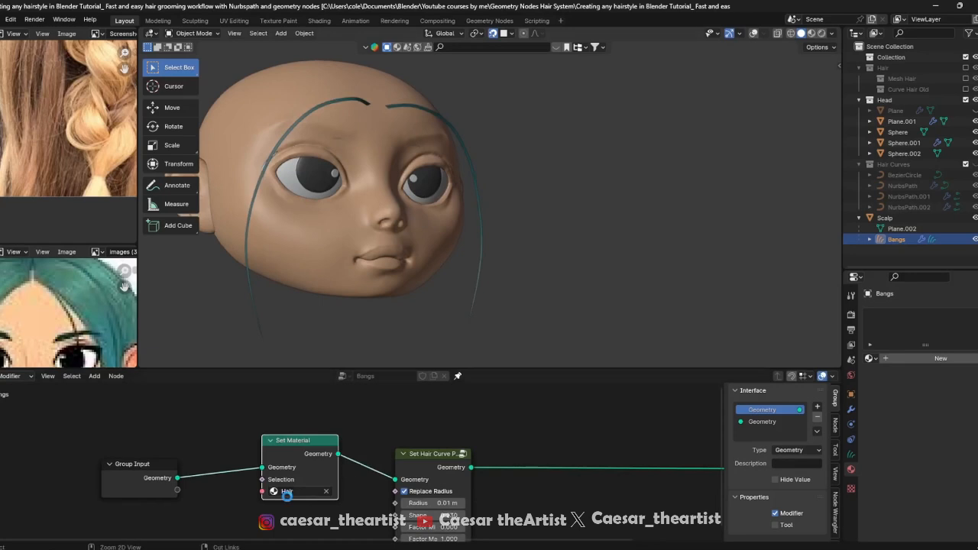
Line up the Group Input, Set Material and Set Hair Curve Profile nodes closer together and save the file
left_click_drag(158, 486, 208, 483)
left_click_drag(316, 453, 329, 467)
left_click_drag(428, 459, 421, 450)
left_click_drag(314, 460, 316, 453)
left_click_drag(441, 453, 432, 443)
scroll(430, 437, "down", 2)
middle_click_drag(432, 433, 379, 432)
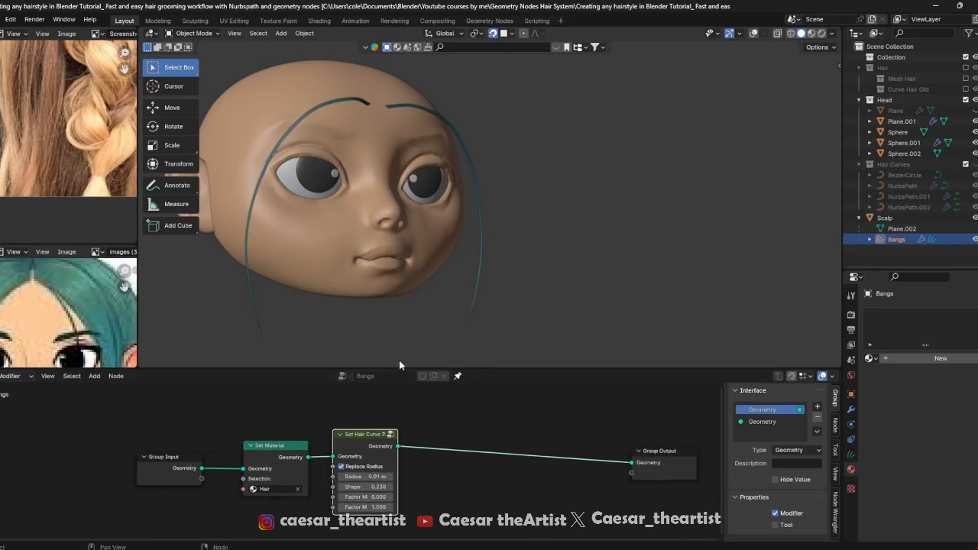
middle_click_drag(425, 219, 469, 261)
key("grave")
left_click(402, 223)
middle_click_drag(459, 221, 473, 244)
key("ctrl+s")
middle_click_drag(397, 183, 437, 150)
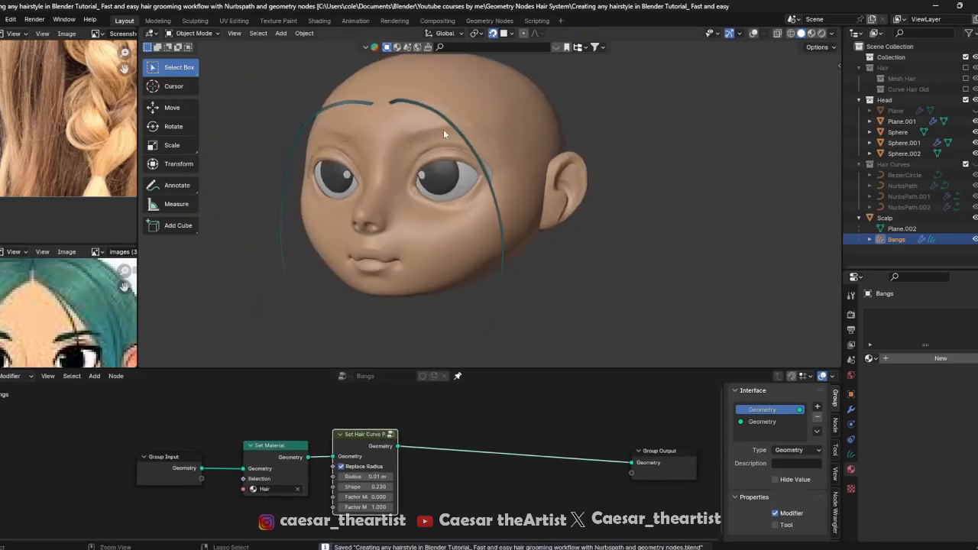
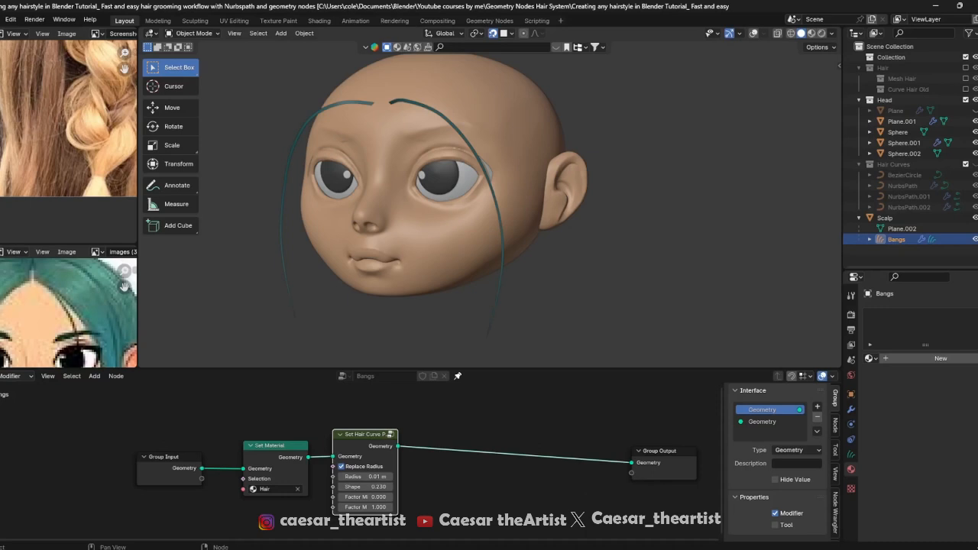
Shift the Set Hair Curve Profile node slightly away from the Set Material node and save the file
middle_click_drag(581, 88, 504, 126)
scroll(57, 300, "up", 4)
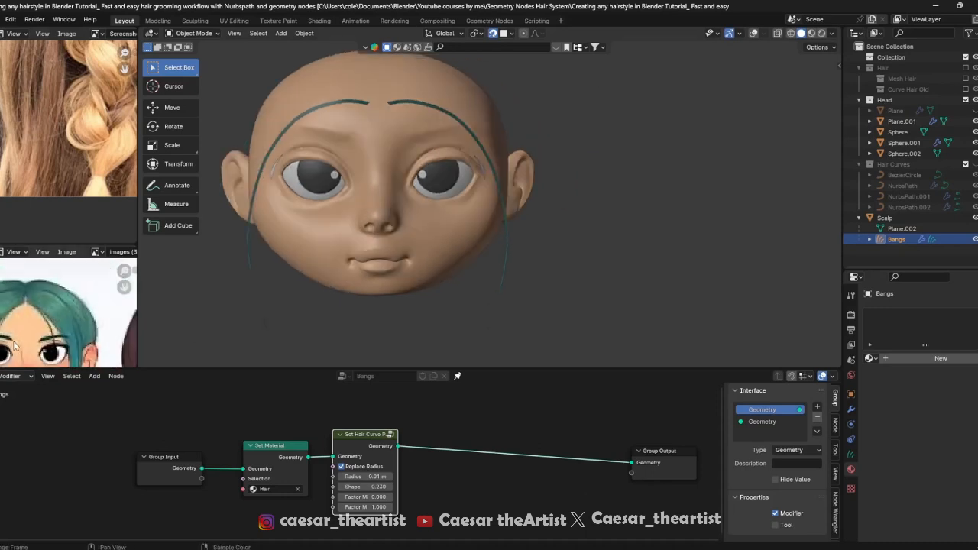
left_click_drag(366, 441, 371, 440)
key("ctrl+s")
Examine the two guide strands of the bangs up close and from a distance around the forehead
scroll(459, 168, "up", 2)
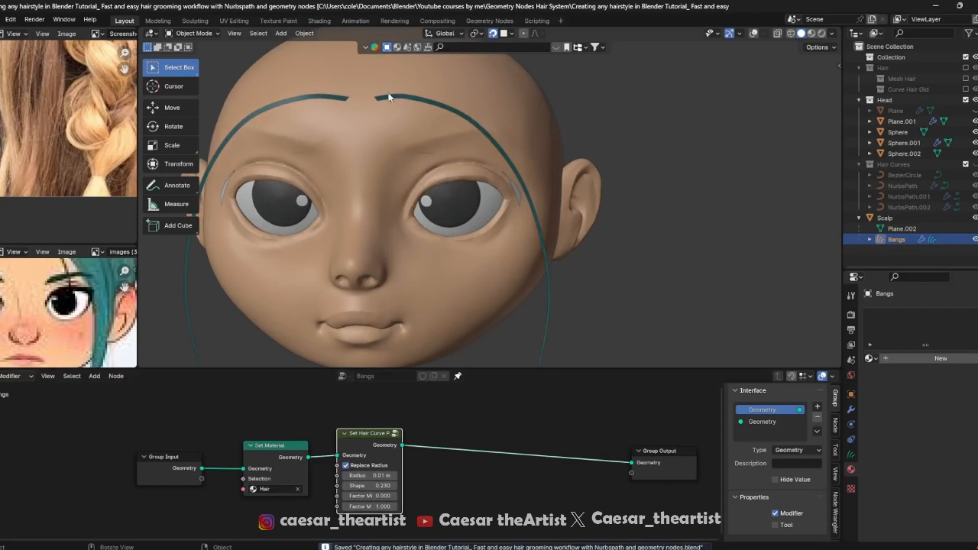
scroll(404, 105, "down", 3)
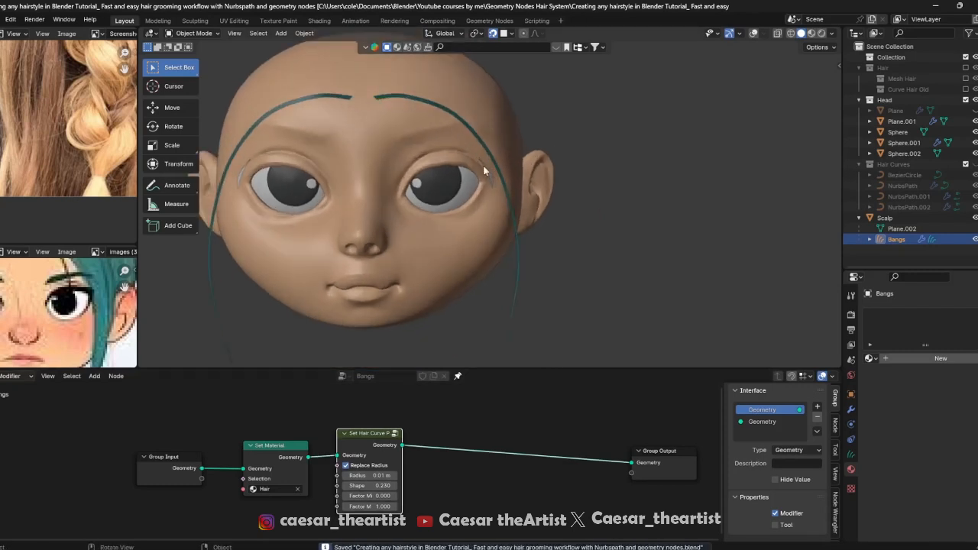
scroll(510, 307, "down", 3)
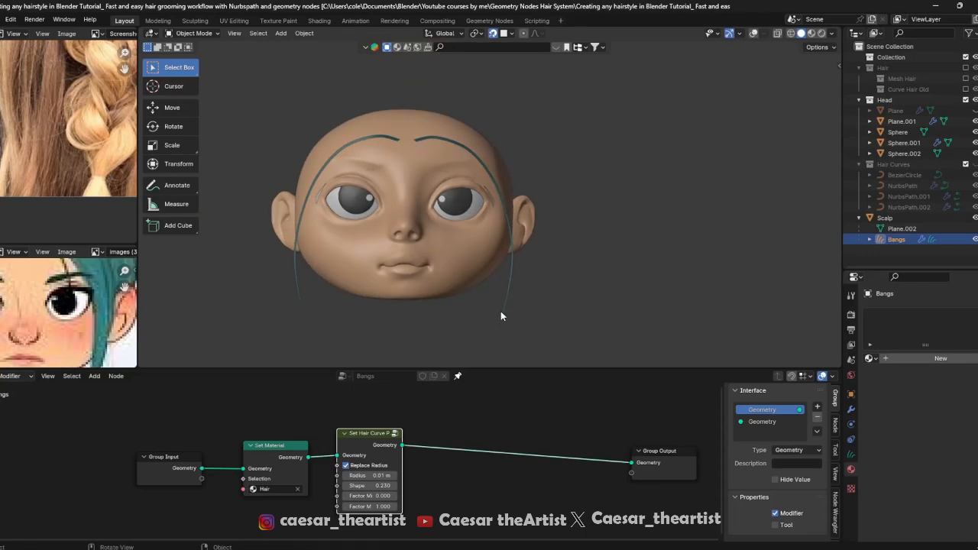
scroll(411, 121, "up", 4)
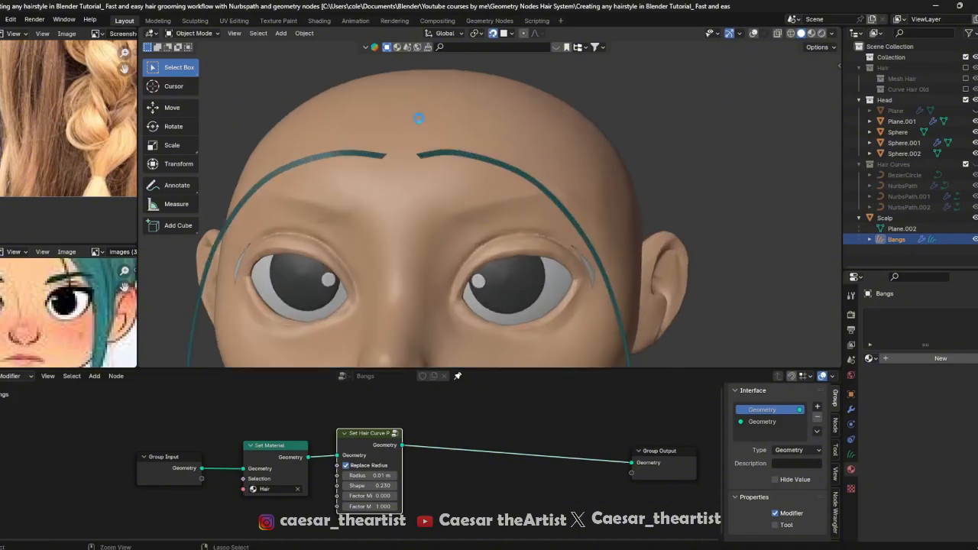
key("ctrl+s")
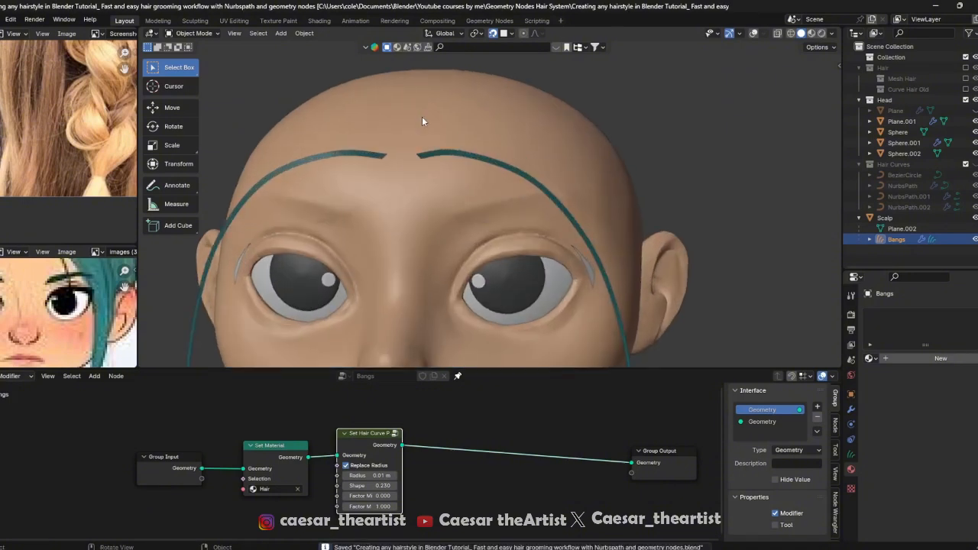
scroll(424, 117, "down", 2)
middle_click_drag(425, 117, 440, 147)
scroll(433, 145, "up", 2)
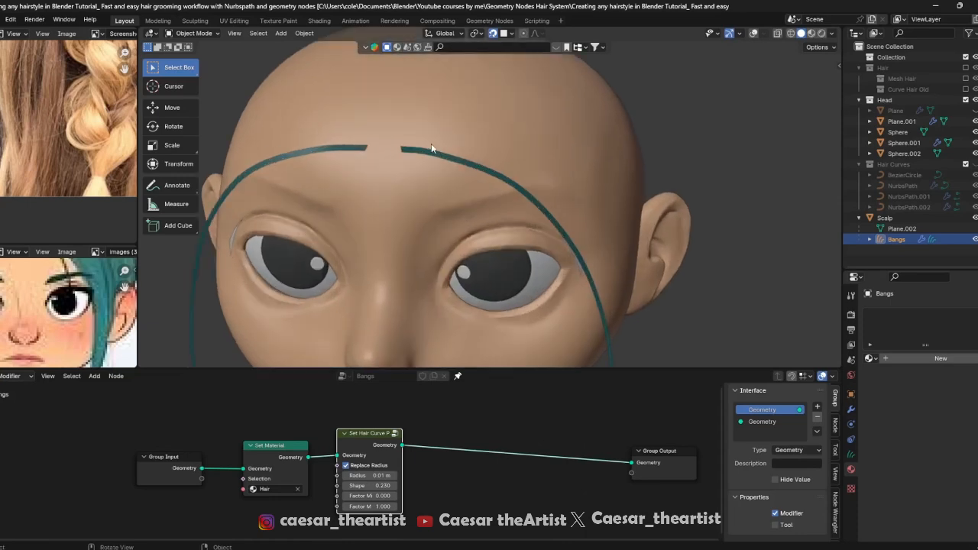
scroll(465, 171, "down", 3)
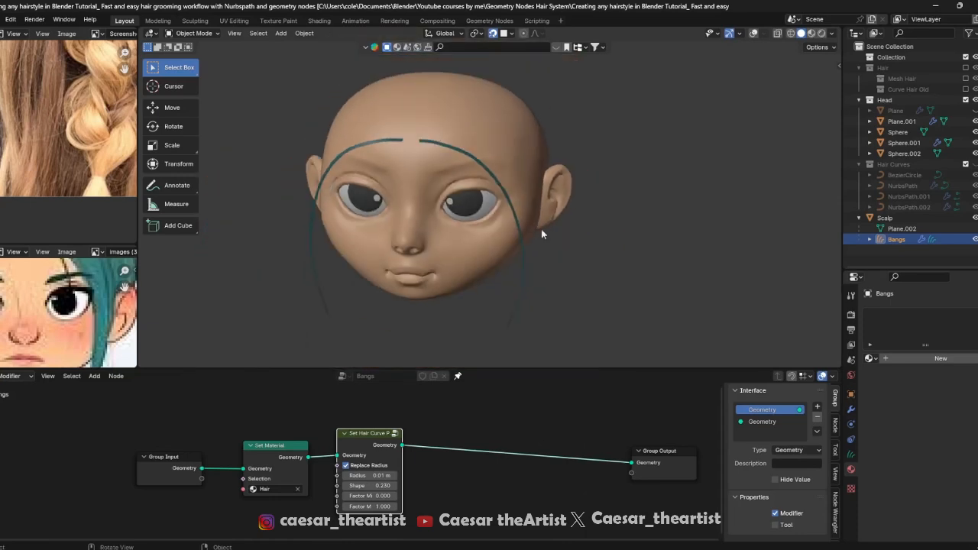
Insert a Duplicate Hair Curves node between Set Hair Curve Profile and Group Output, and save the file
key("shift+a")
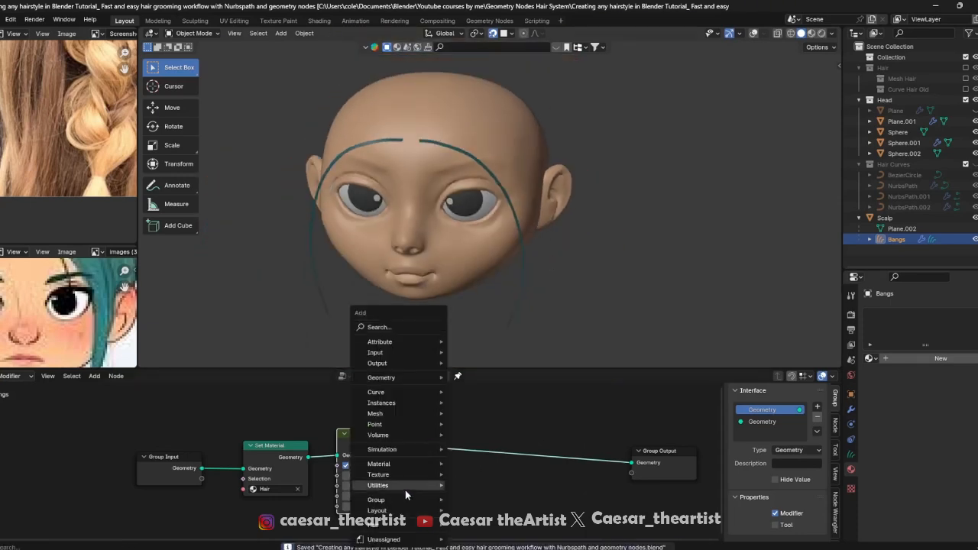
mouse_move(395, 523)
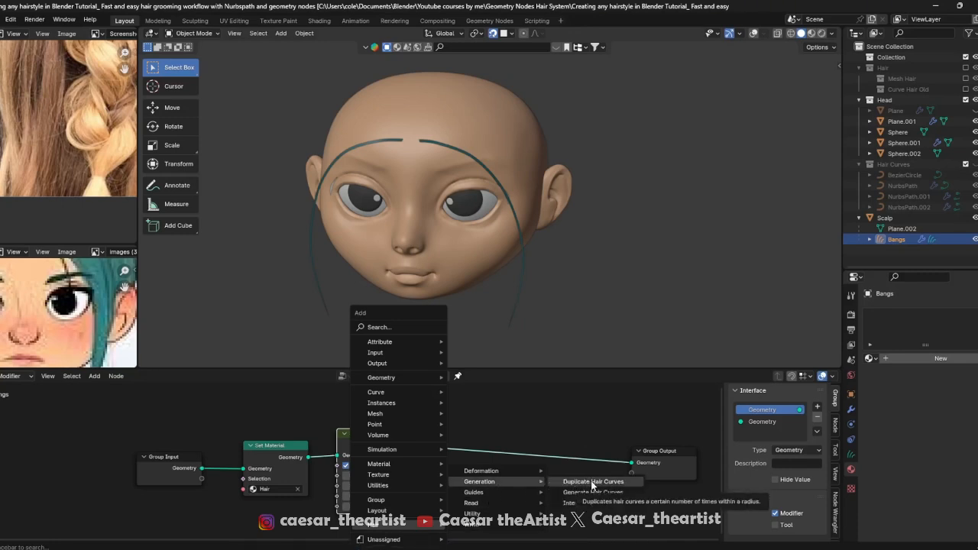
left_click(592, 483)
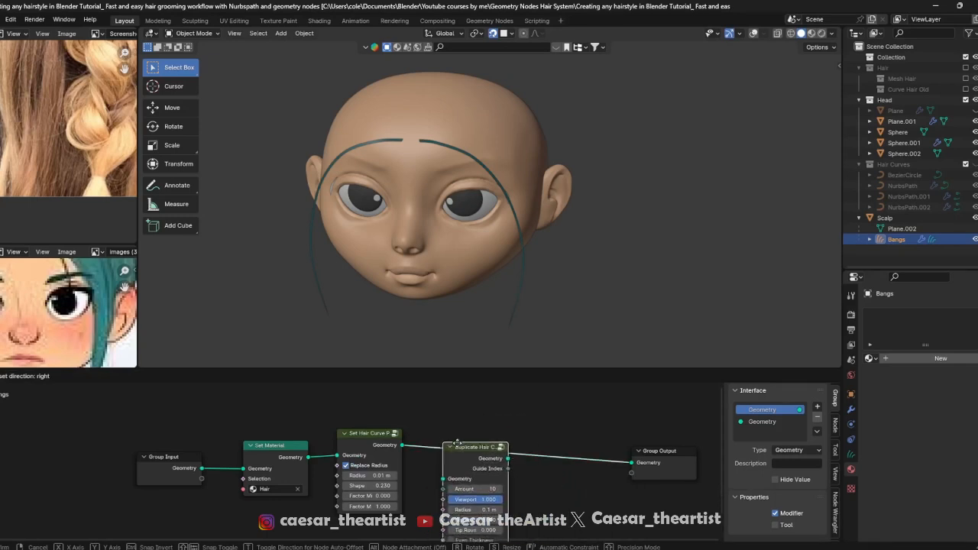
left_click(472, 409)
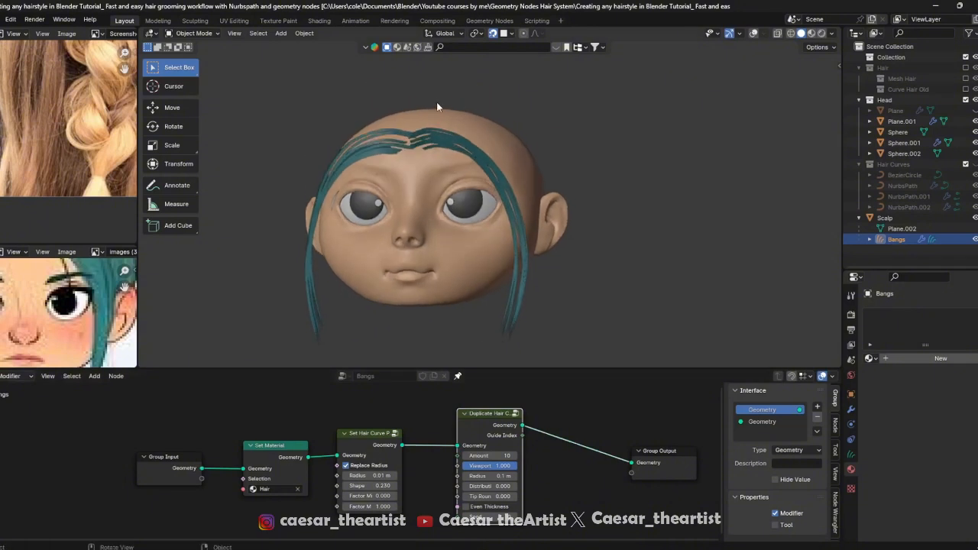
scroll(437, 103, "up", 3)
key("ctrl+s")
middle_click_drag(436, 144, 492, 184)
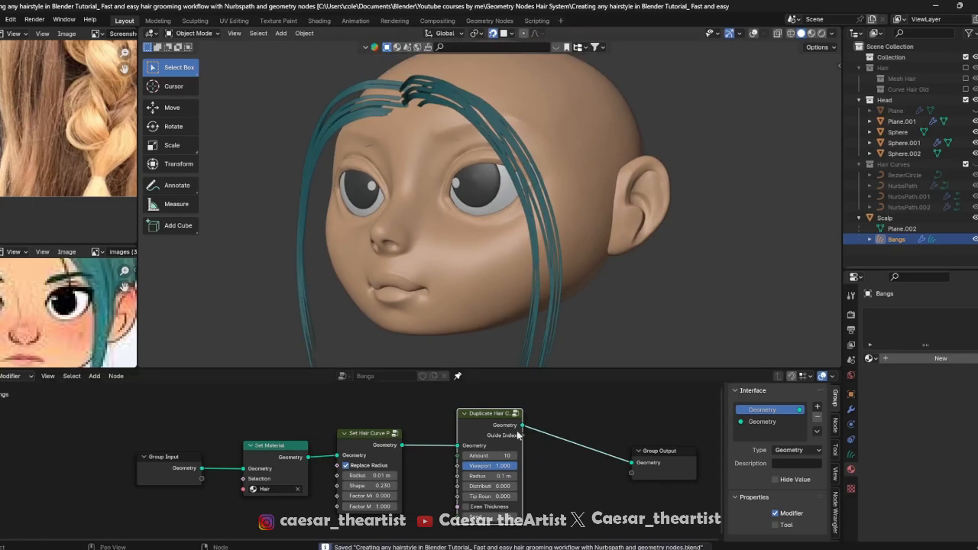
Raise the Amount of the Duplicate Hair Curves node to 212 and check the denser bangs
left_click_drag(490, 457, 596, 456)
middle_click_drag(439, 130, 504, 121)
scroll(411, 76, "up", 4)
key("Tab")
key("Tab")
scroll(416, 115, "down", 6)
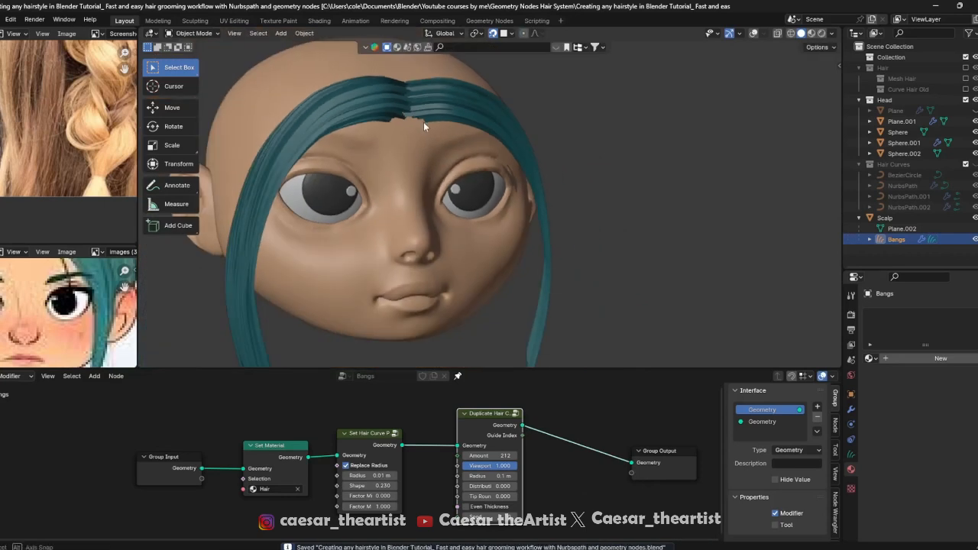
middle_click_drag(416, 162, 379, 172)
scroll(447, 413, "up", 2)
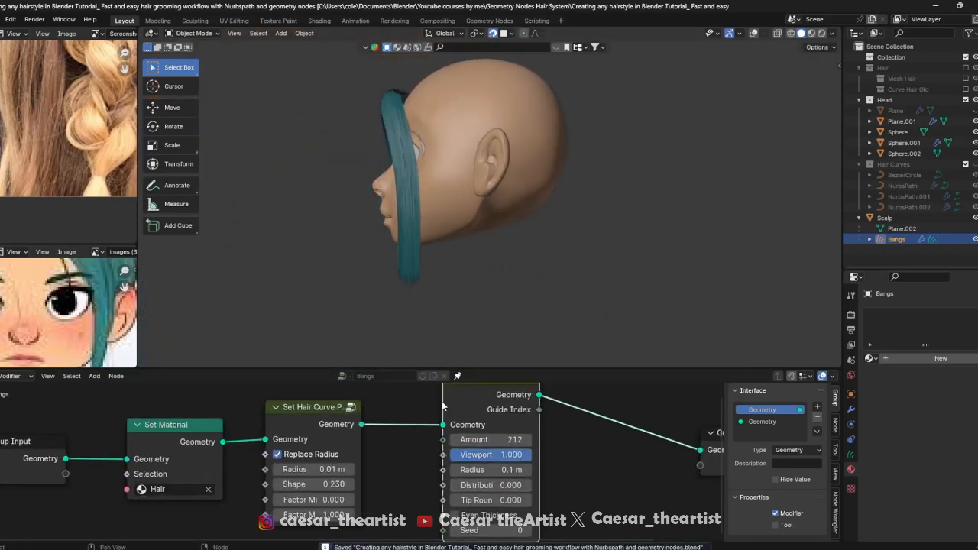
Widen the Duplicate Hair Curves node, raise its Tip Roundness to 0.673, and save the file
left_click_drag(443, 405, 412, 405)
middle_click_drag(409, 232, 381, 162)
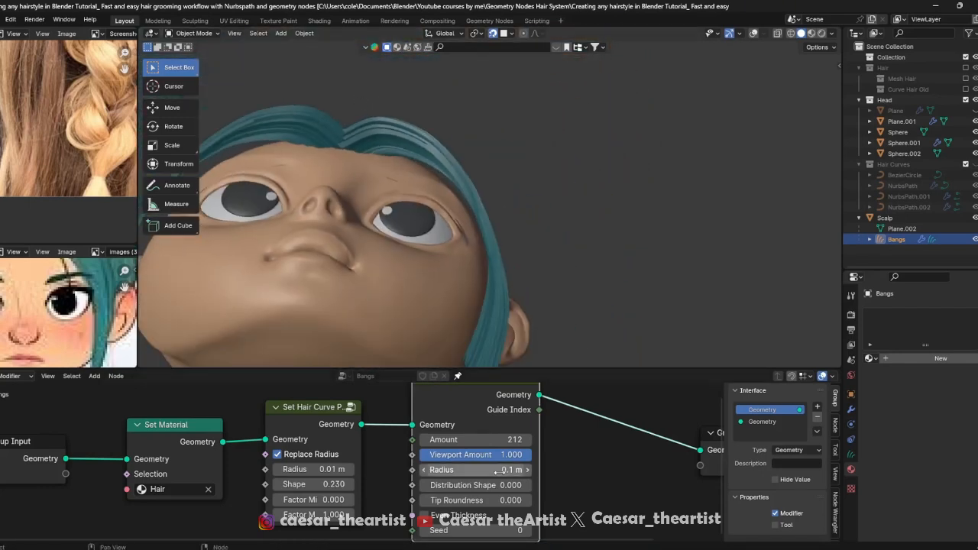
left_click(449, 517)
scroll(465, 197, "down", 4)
key("ctrl+s")
middle_click_drag(466, 197, 333, 215)
mouse_move(484, 503)
left_mouse_down()
mouse_move(505, 501)
mouse_move(495, 500)
left_mouse_up()
middle_click_drag(379, 190, 337, 173)
key("ctrl+s")
scroll(337, 172, "down", 4)
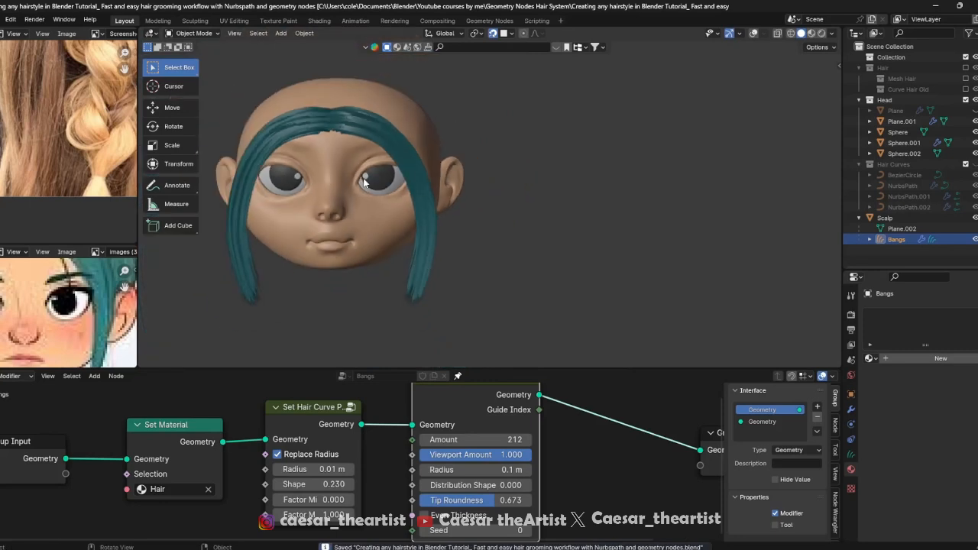
Set the Duplicate Hair Curves node's Tip Roundness to 0.703, try other Amount and Radius values, and save the file
middle_click_drag(472, 492, 460, 492)
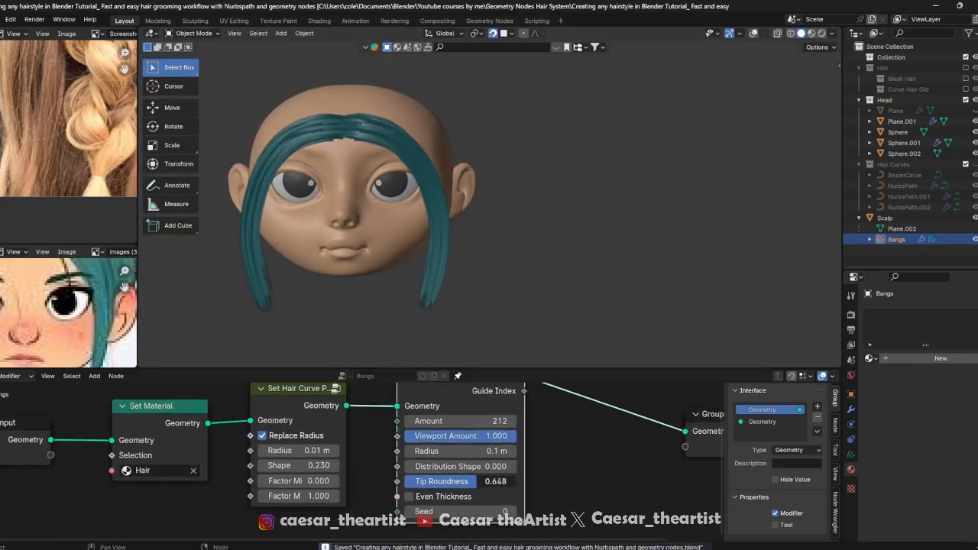
middle_click_drag(459, 442, 447, 465)
left_click_drag(450, 445, 612, 445)
right_click(450, 445)
left_click_drag(432, 474, 460, 473)
right_click(432, 473)
key("ctrl+s")
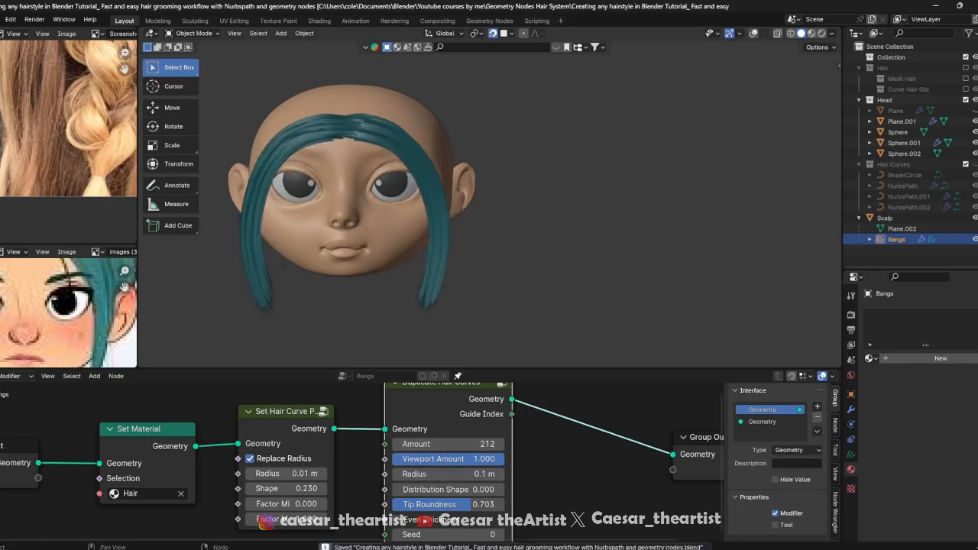
Split a narrow area off the node editor and turn it into a Spreadsheet showing the Bangs data
scroll(347, 460, "down", 1)
left_click_drag(0, 372, 155, 388)
left_click(5, 375)
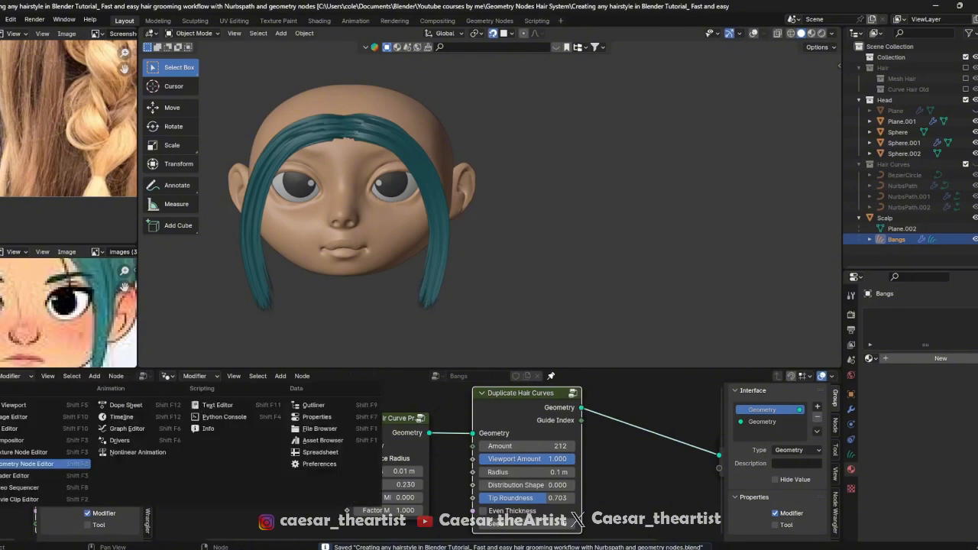
left_click(323, 457)
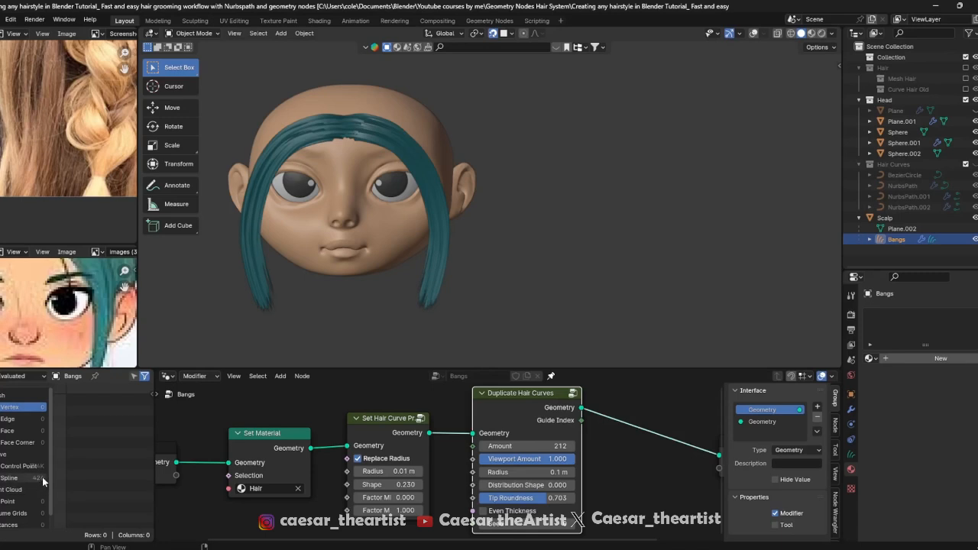
Increase the Amount of the Duplicate Hair Curves node to 312 and check the hair at the parting
middle_click_drag(575, 454, 534, 450)
middle_click_drag(336, 144, 364, 139)
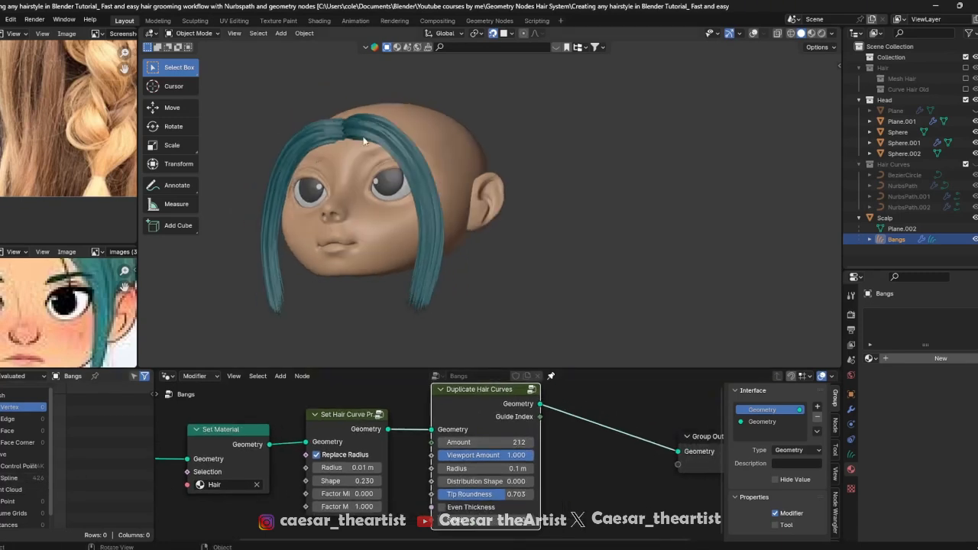
left_click_drag(485, 446, 546, 446)
middle_click_drag(425, 259, 447, 218)
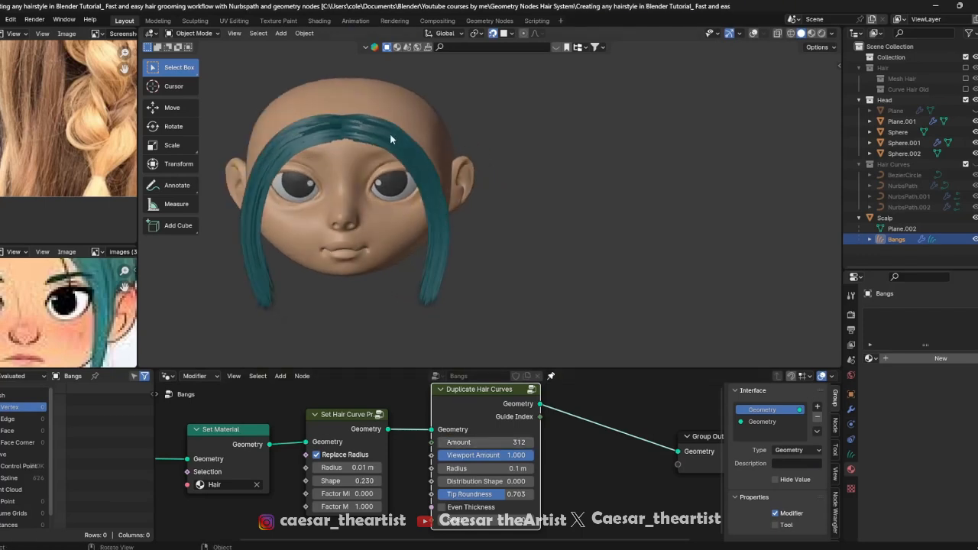
middle_click_drag(364, 146, 363, 202, "shift")
scroll(363, 203, "up", 5)
scroll(363, 202, "down", 5)
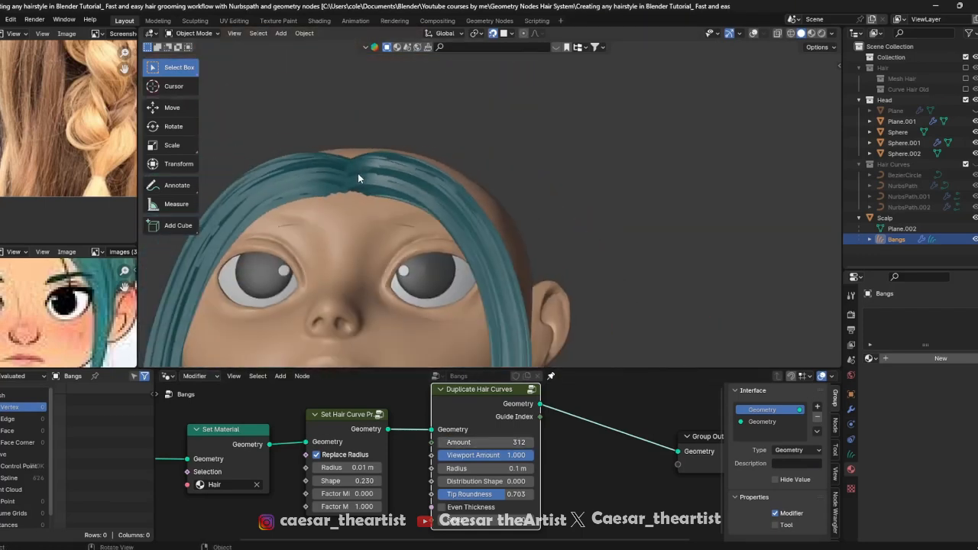
Try a very large duplicate radius, cancel it, set the Radius to 0.11 m, and save the file
middle_click_drag(539, 460, 516, 455)
left_click_drag(487, 464, 592, 463)
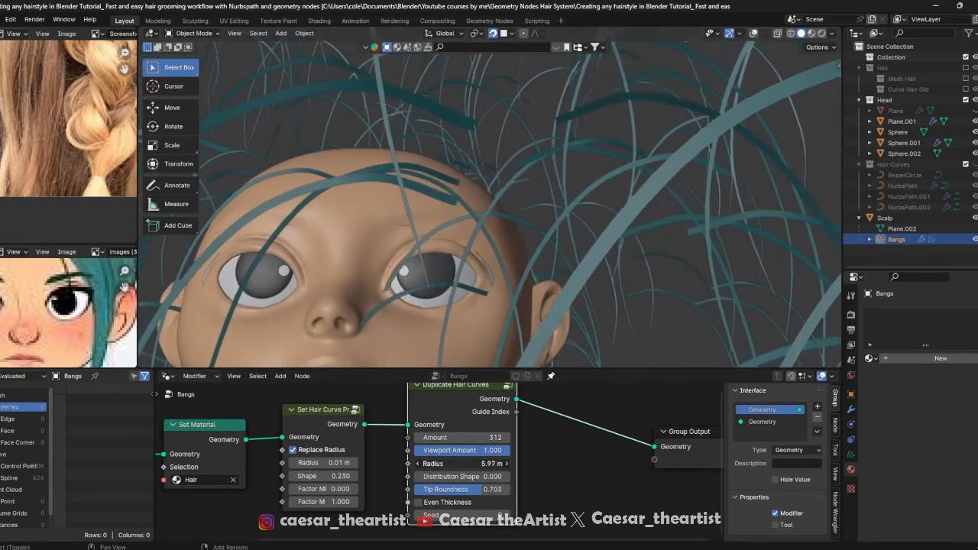
key("Escape")
scroll(461, 474, "up", 2)
mouse_move(462, 475)
left_mouse_down()
mouse_move(445, 475)
mouse_move(454, 471)
left_mouse_up()
middle_click_drag(401, 222, 421, 200)
scroll(317, 208, "down", 3)
key("ctrl+s")
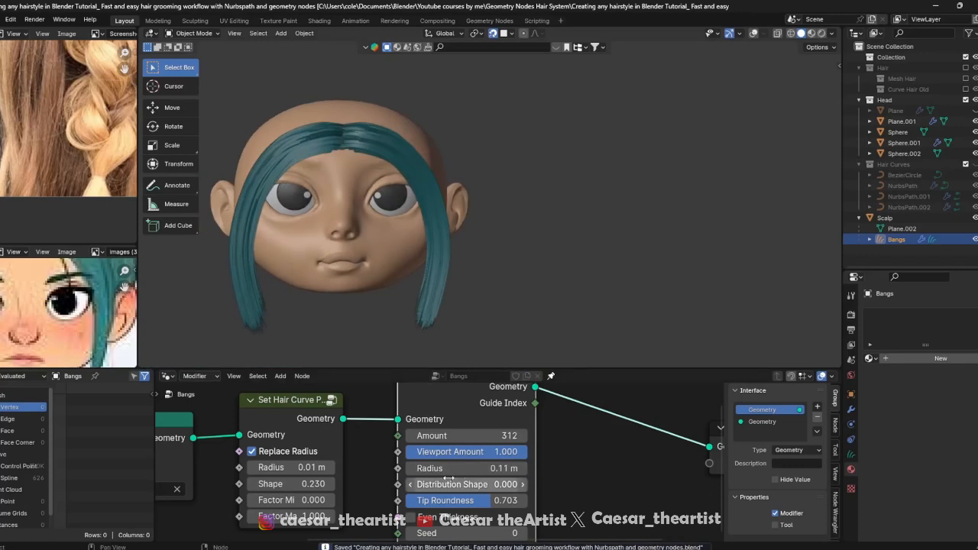
Examine the duplicated bangs from the front and side, including their lower tips, and save the file
middle_click_drag(456, 500, 445, 485)
mouse_move(445, 471)
left_mouse_down()
mouse_move(472, 472)
mouse_move(395, 471)
mouse_move(445, 472)
left_mouse_up()
right_click(445, 471)
scroll(470, 483, "down", 3)
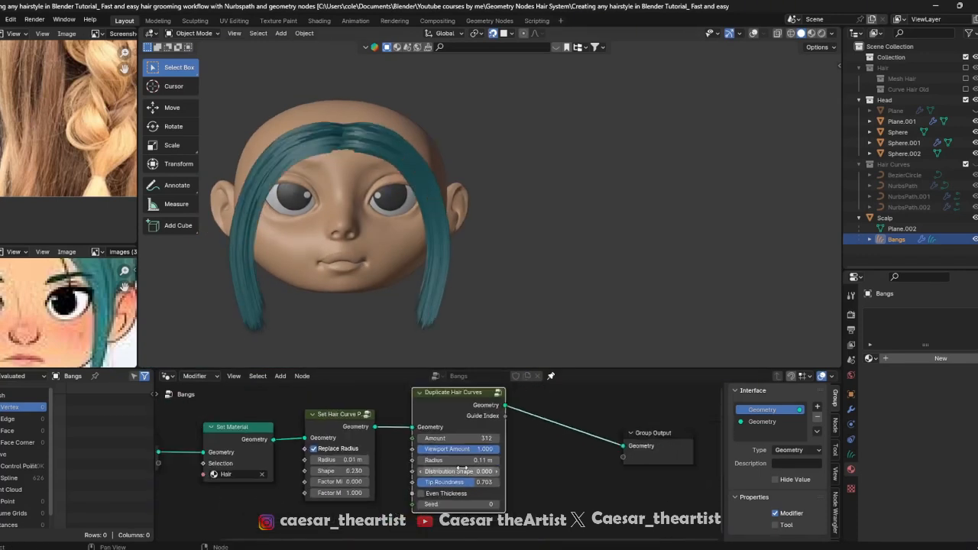
middle_click_drag(409, 185, 370, 161)
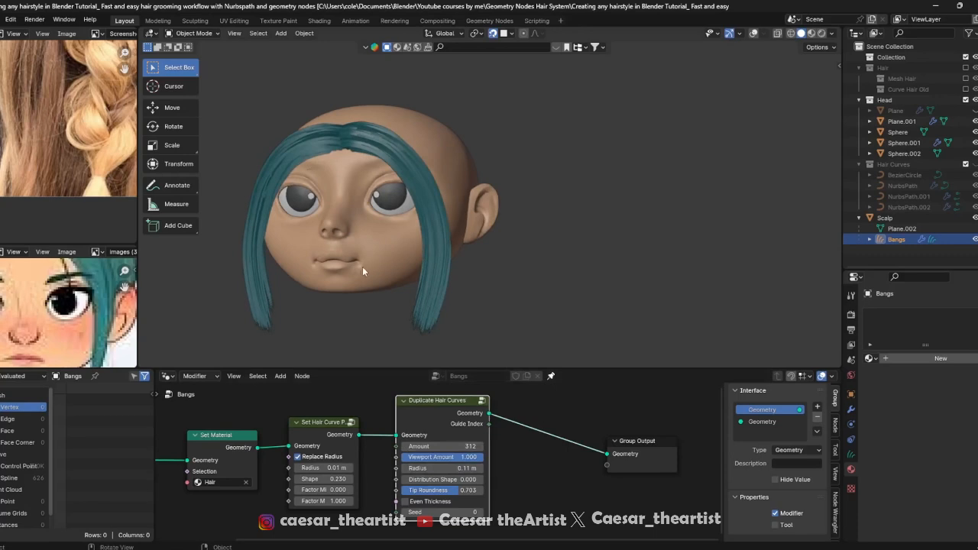
key("ctrl+s")
middle_click_drag(481, 309, 408, 232)
scroll(390, 260, "up", 3)
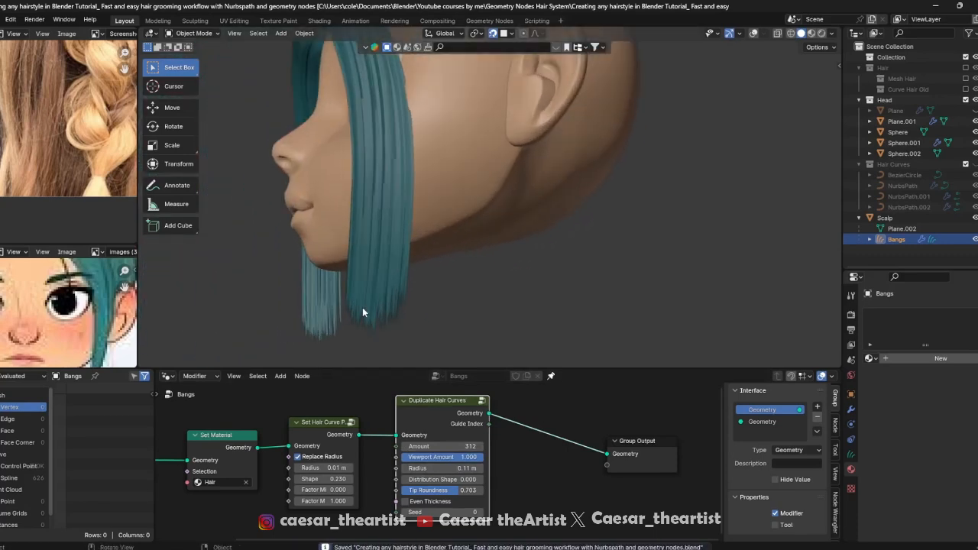
middle_click_drag(389, 312, 408, 229)
scroll(407, 237, "down", 3)
scroll(447, 446, "down", 2)
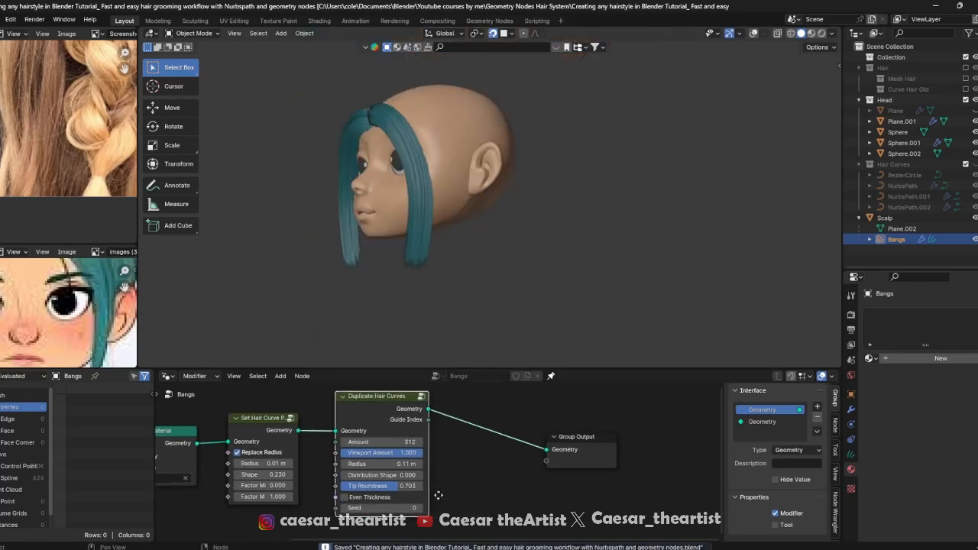
Insert a Clump Hair Curves node between Duplicate Hair Curves and Group Output, and save the file
key("shift+a")
mouse_move(449, 453)
mouse_move(535, 469)
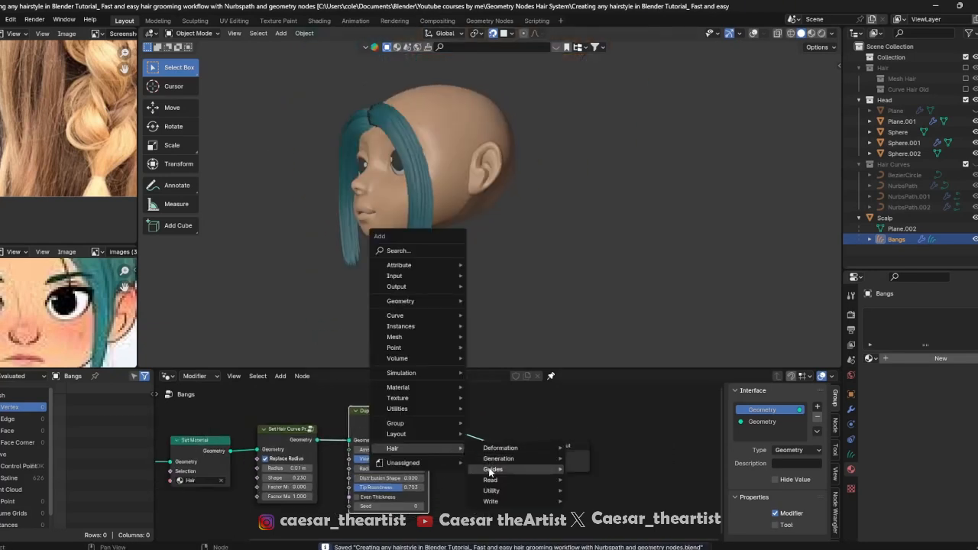
left_click(591, 480)
left_click(490, 411)
middle_click_drag(343, 122, 415, 135)
scroll(415, 135, "up", 3)
key("ctrl+s")
Move Group Output aside, connect Duplicate Hair Curves' Guide Index to Clump Hair Curves' Guide Index, and save the file
left_click_drag(527, 434, 674, 405)
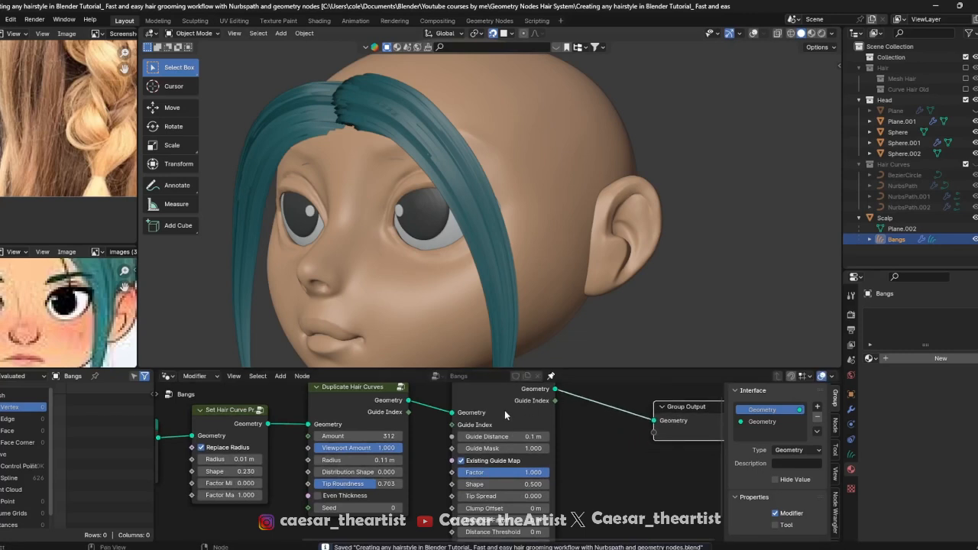
middle_click_drag(505, 410, 508, 416)
left_click_drag(413, 419, 456, 432)
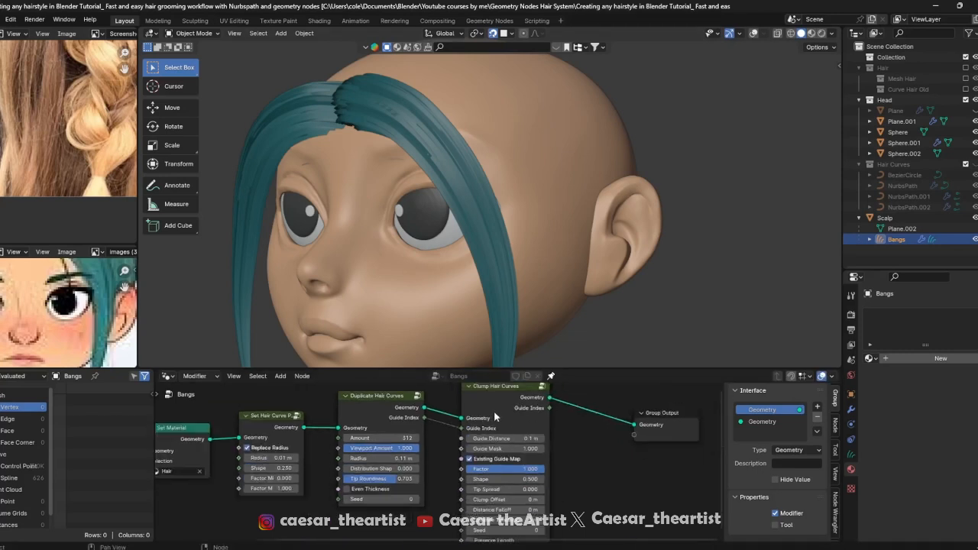
scroll(494, 410, "down", 1)
middle_click_drag(406, 199, 475, 207)
key("ctrl+s")
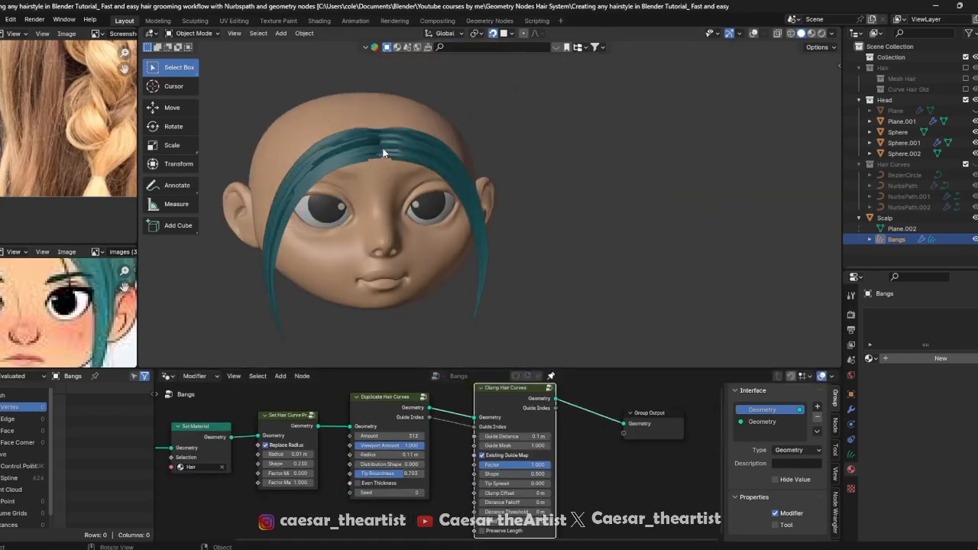
Reconnect Duplicate Hair Curves' Guide Index output to Clump Hair Curves' Guide Index input, and save the file
scroll(470, 214, "up", 3)
scroll(459, 449, "up", 2)
mouse_move(477, 419)
left_mouse_down()
mouse_move(462, 423)
mouse_move(476, 420)
left_mouse_up()
middle_click_drag(419, 231, 379, 198)
scroll(428, 416, "up", 2)
scroll(427, 420, "down", 1)
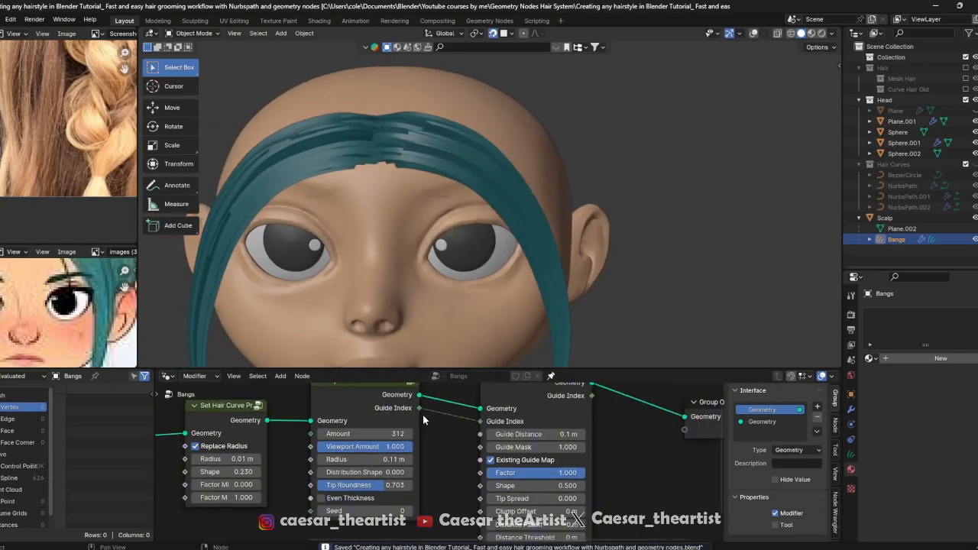
left_click_drag(420, 409, 413, 442)
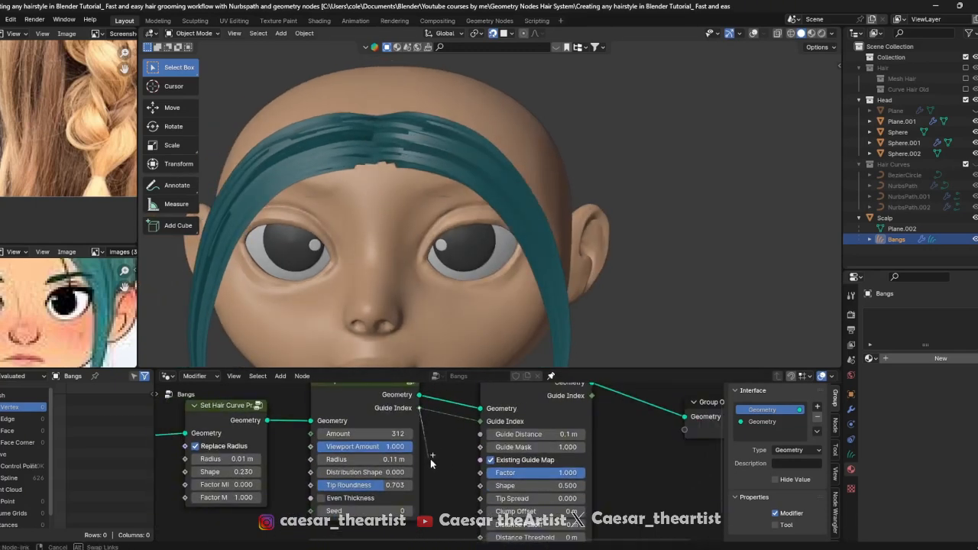
left_click_drag(483, 422, 481, 421)
middle_click_drag(460, 237, 447, 154)
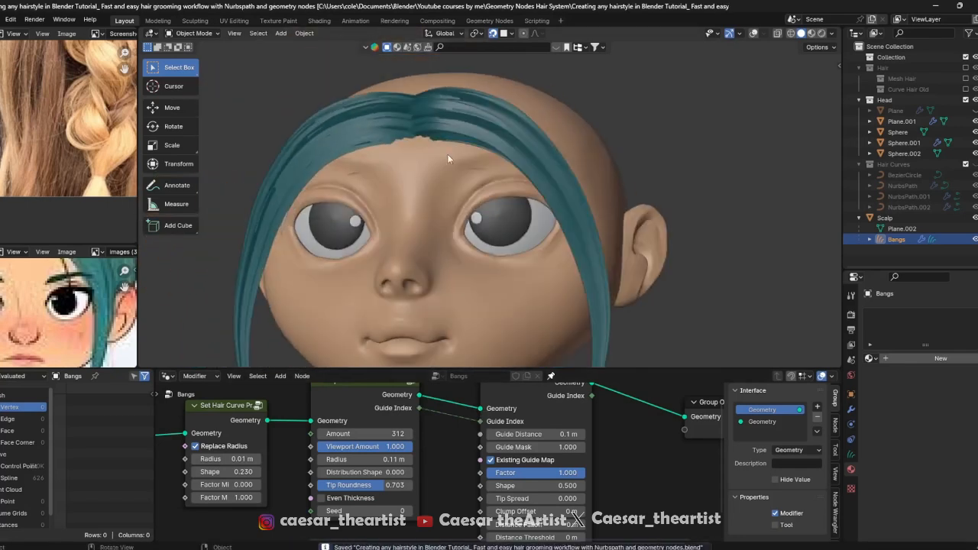
key("ctrl+s")
scroll(481, 432, "down", 4)
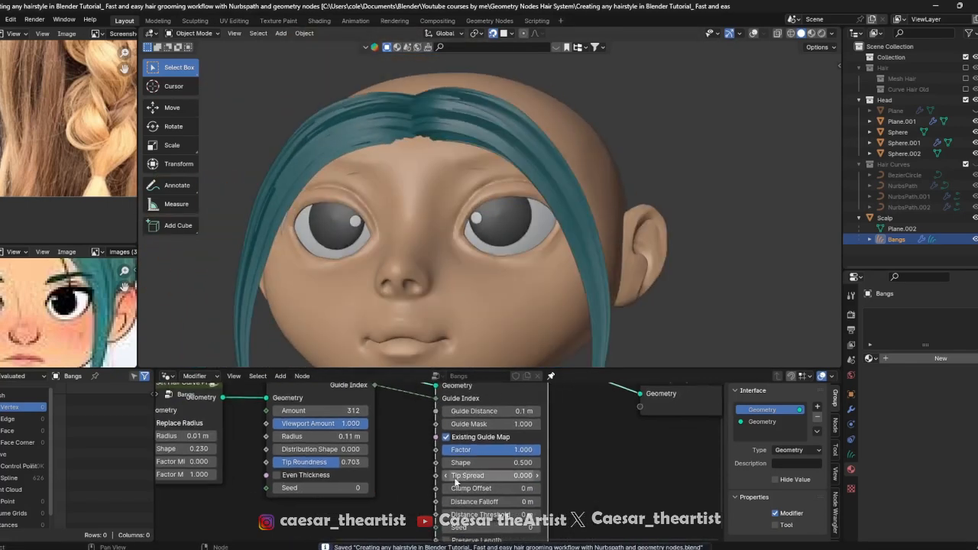
Examine the clumped bangs from the front along with the Clump Hair Curves settings, and save the file
left_click_drag(521, 410, 536, 399)
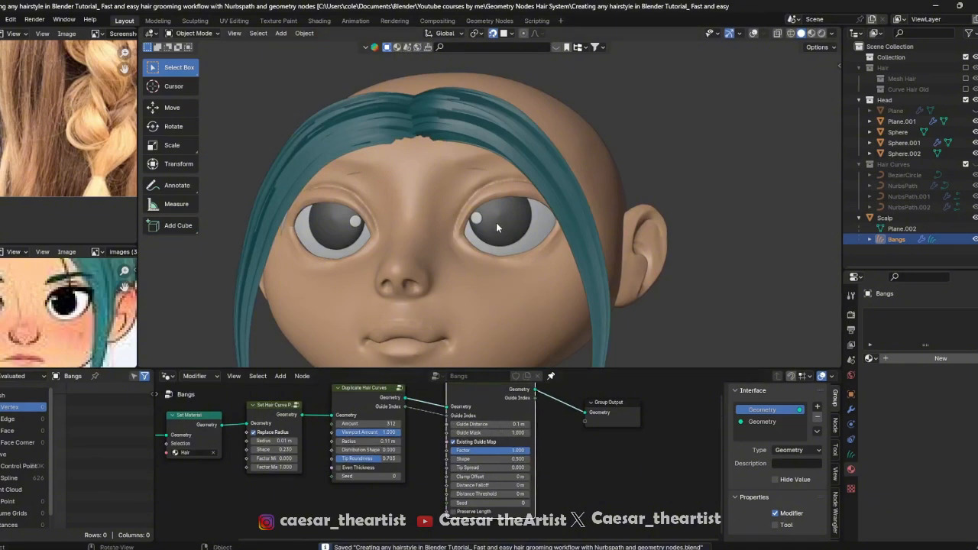
scroll(497, 414, "up", 2)
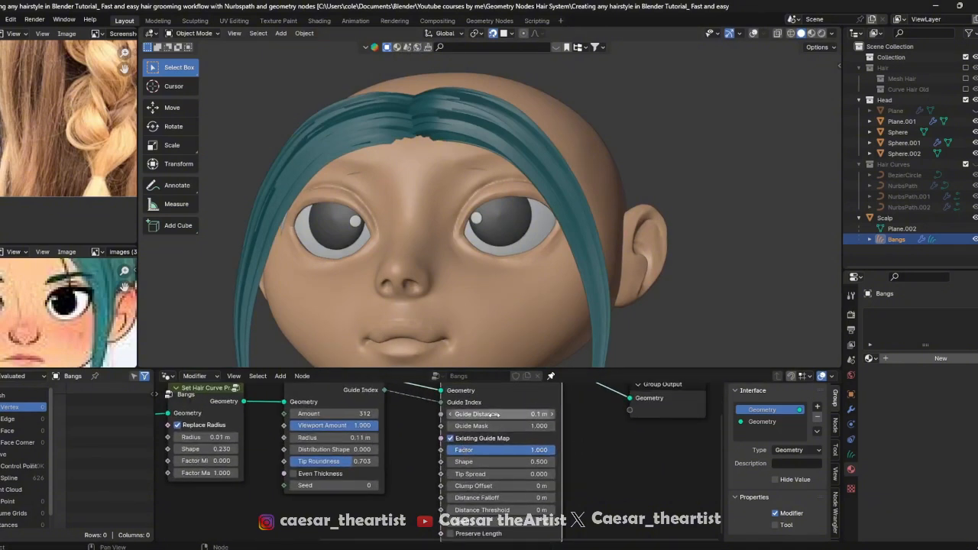
middle_click_drag(486, 333, 512, 363)
middle_click_drag(436, 405, 439, 423)
middle_click_drag(455, 221, 505, 168)
key("ctrl+s")
middle_click_drag(487, 521, 479, 487)
scroll(479, 487, "down", 1)
scroll(479, 487, "up", 2)
scroll(482, 463, "up", 1)
Try a Clump Hair Curves Shape of 0.720, set it to 0.560, and save the file
mouse_move(492, 440)
left_mouse_down()
mouse_move(623, 440)
mouse_move(492, 440)
left_mouse_up()
middle_click_drag(535, 305, 490, 339)
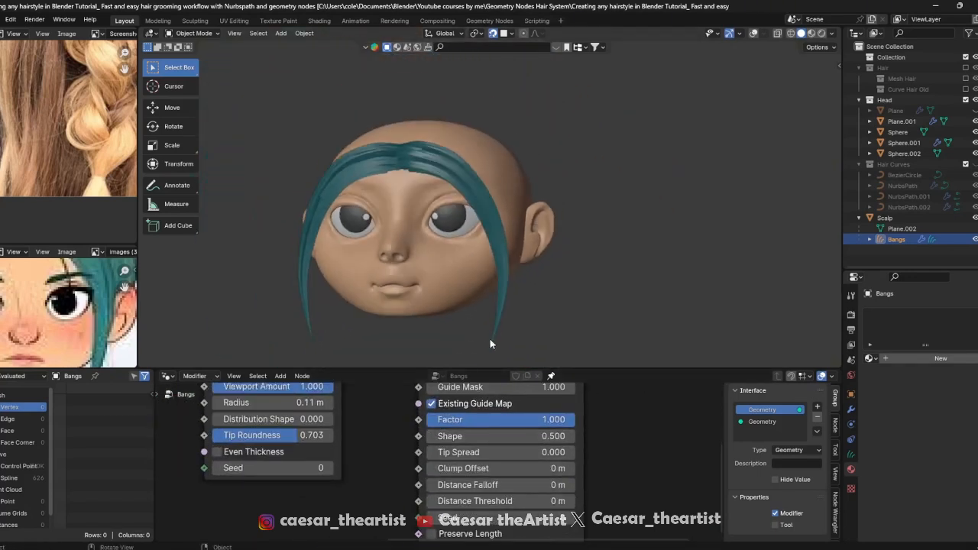
scroll(507, 469, "up", 1)
left_click_drag(501, 429, 511, 448)
scroll(54, 305, "down", 3)
scroll(54, 328, "up", 1)
scroll(538, 487, "up", 1)
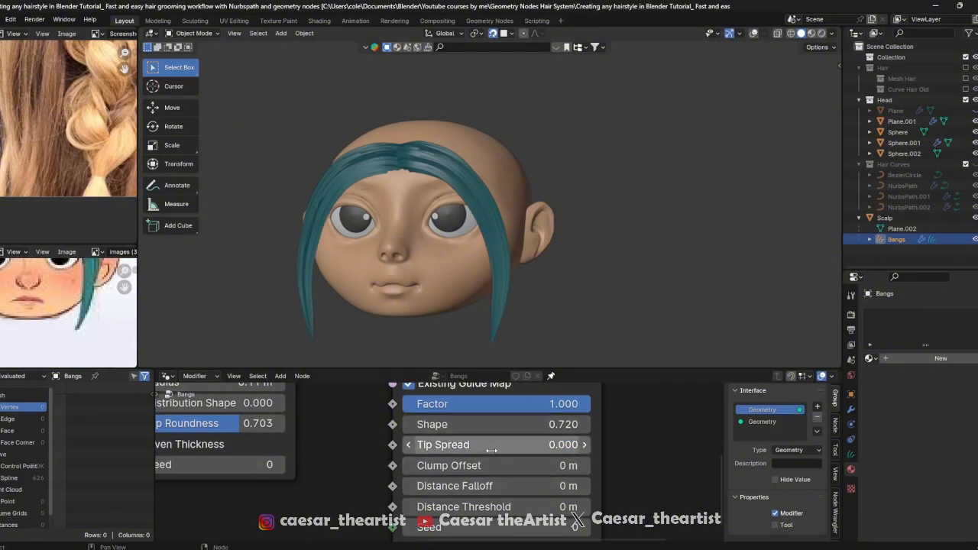
left_click_drag(496, 424, 454, 424)
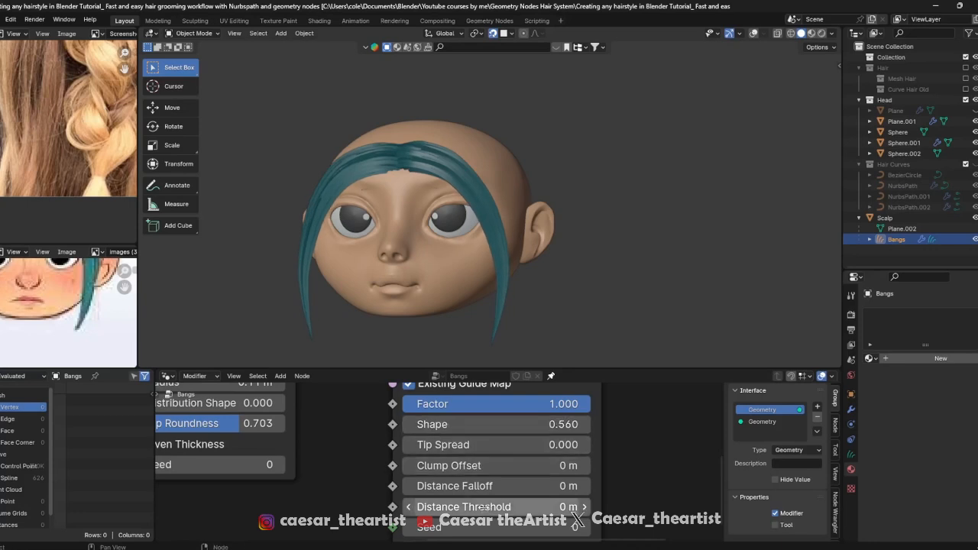
key("ctrl+s")
Try a Duplicate Hair Curves Radius of 0.09 m, set it to 0.13 m, and save the file
middle_click_drag(428, 253, 382, 227)
scroll(295, 453, "down", 3)
middle_click_drag(295, 457, 341, 502)
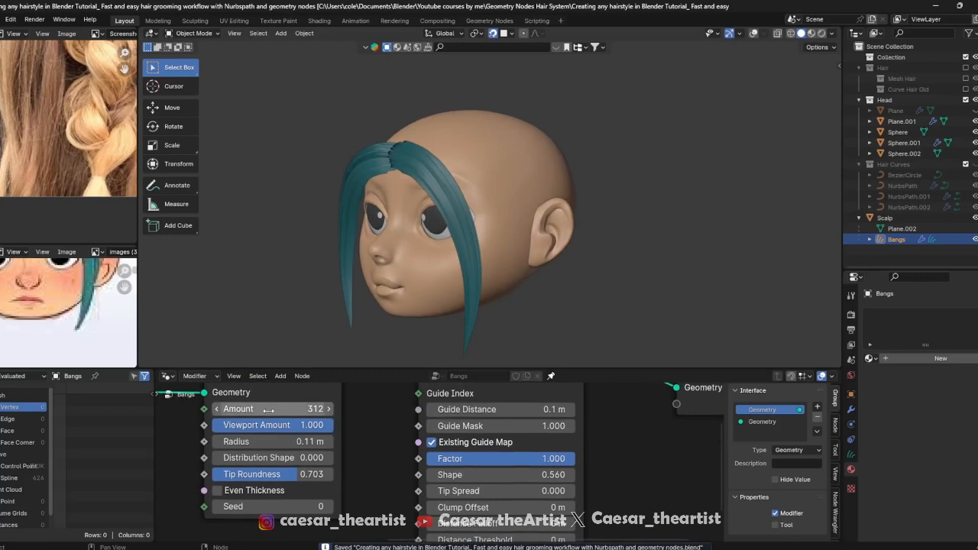
middle_click_drag(268, 409, 273, 422)
left_click_drag(264, 454, 294, 454)
middle_click_drag(379, 220, 425, 214)
left_click(241, 454)
type("0.09")
key("Return")
left_click_drag(282, 454, 298, 454)
middle_click_drag(443, 267, 341, 146)
scroll(432, 431, "down", 5)
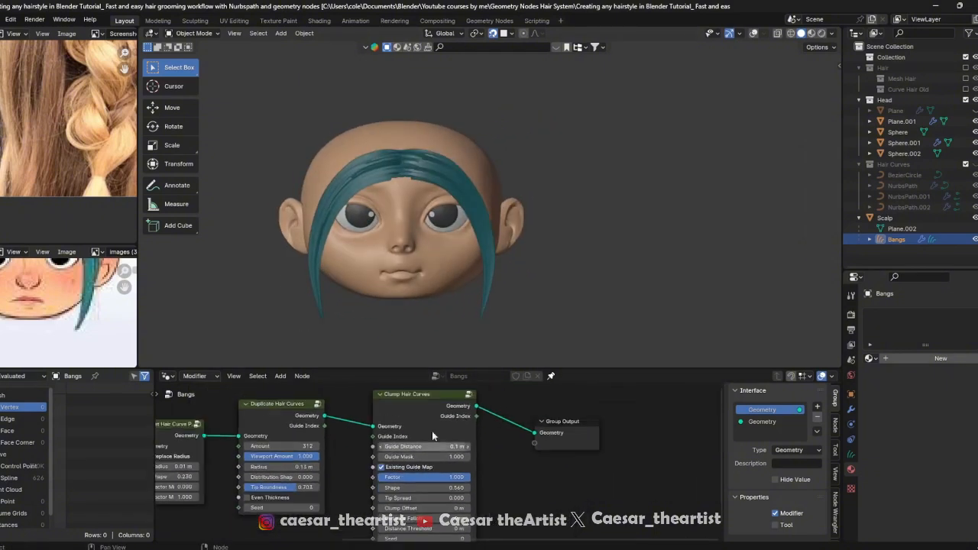
scroll(493, 269, "up", 4)
scroll(493, 268, "down", 3)
key("ctrl+s")
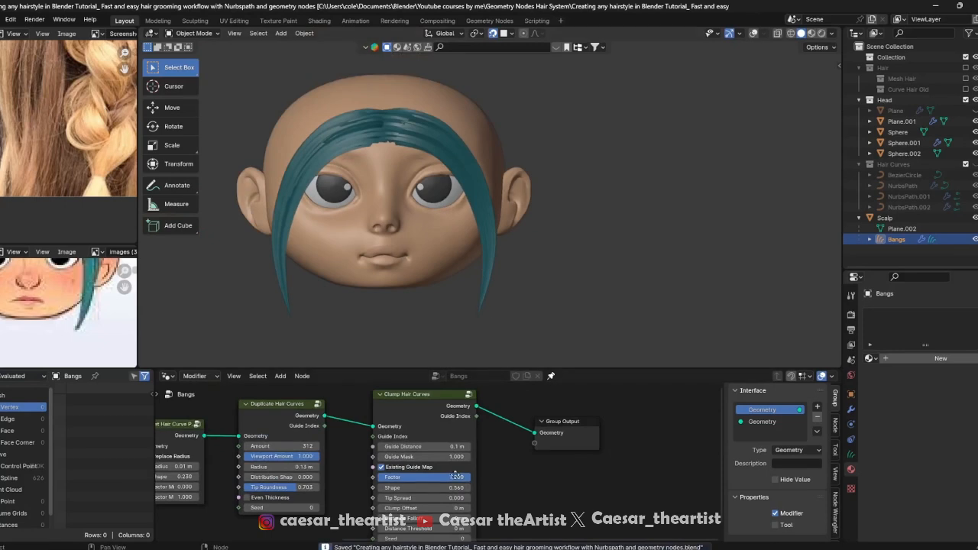
Set the Clump Hair Curves Shape to 0.660, check the bangs up close, and save the file
scroll(455, 475, "up", 4)
mouse_move(415, 472)
left_mouse_down()
mouse_move(448, 472)
mouse_move(425, 472)
left_mouse_up()
middle_click_drag(460, 210, 482, 200)
scroll(508, 472, "down", 2)
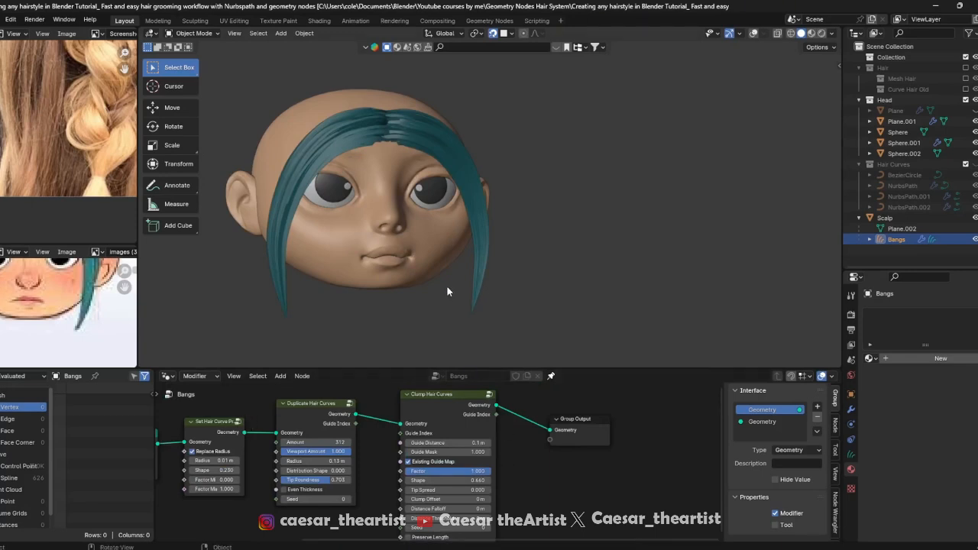
middle_click_drag(453, 285, 454, 198)
scroll(398, 114, "up", 4)
scroll(399, 119, "down", 4)
mouse_move(399, 120)
middle_mouse_down()
mouse_move(358, 153)
mouse_move(322, 161)
mouse_move(468, 169)
mouse_move(416, 118)
middle_mouse_up()
key("ctrl+s")
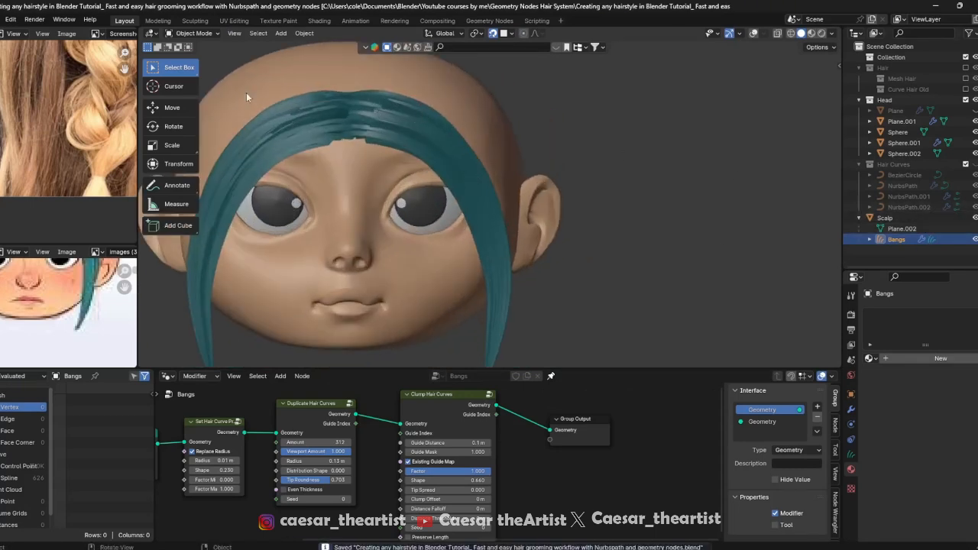
Inspect the full bangs in Sculpt Mode, save the file, and return to Object Mode
left_click(200, 33)
left_click(206, 67)
mouse_move(475, 130)
middle_mouse_down()
mouse_move(438, 163)
mouse_move(437, 210)
middle_mouse_up()
scroll(494, 466, "down", 3)
key("ctrl+s")
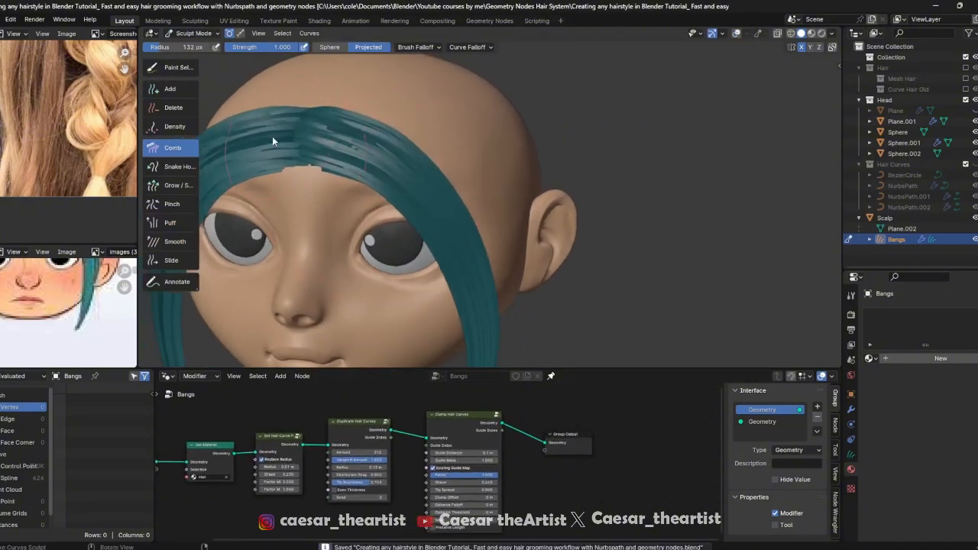
left_click(194, 33)
left_click(193, 46)
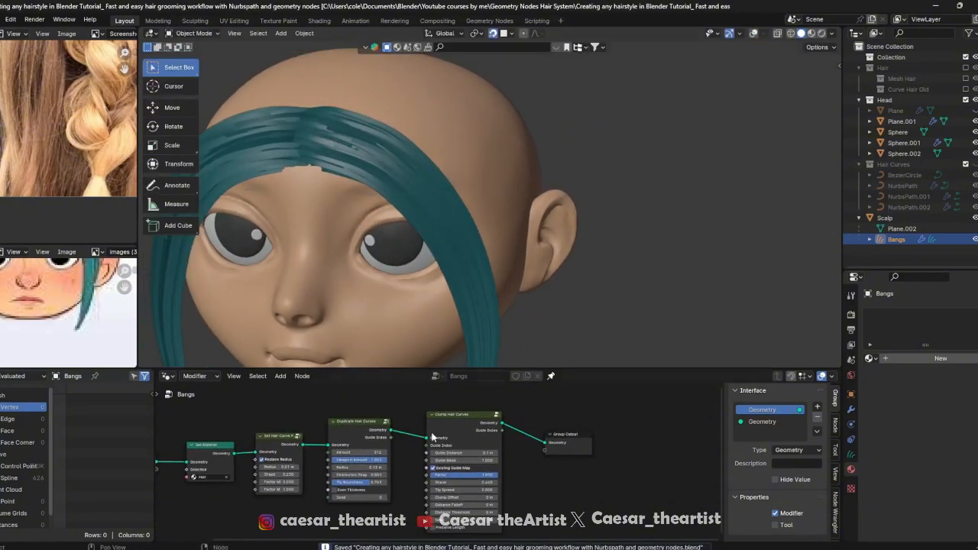
Mute the Clump Hair Curves and Duplicate Hair Curves nodes to expose the guide curves, and unmute both
middle_click_drag(432, 436, 450, 435)
scroll(387, 437, "up", 2)
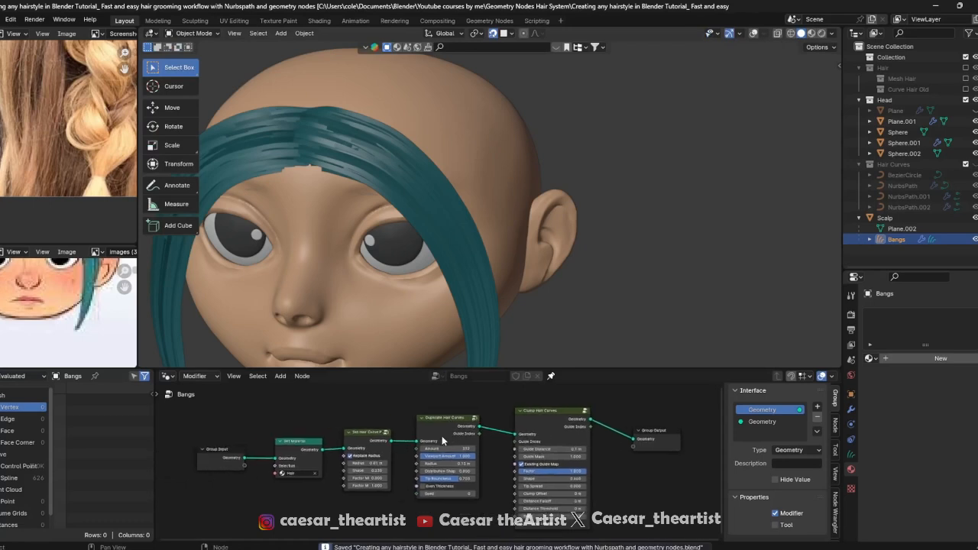
scroll(333, 450, "down", 1)
left_click(553, 414)
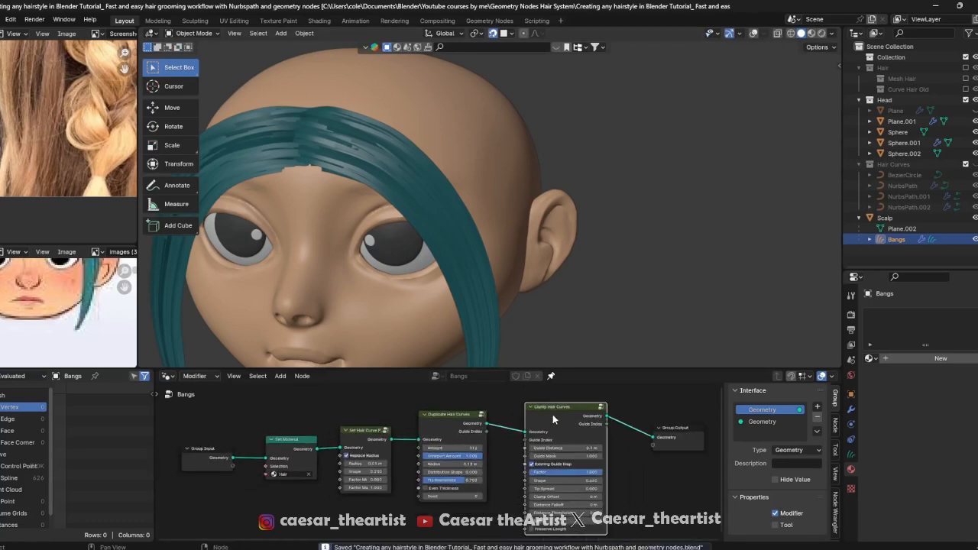
key("m")
left_click(466, 418)
key("m")
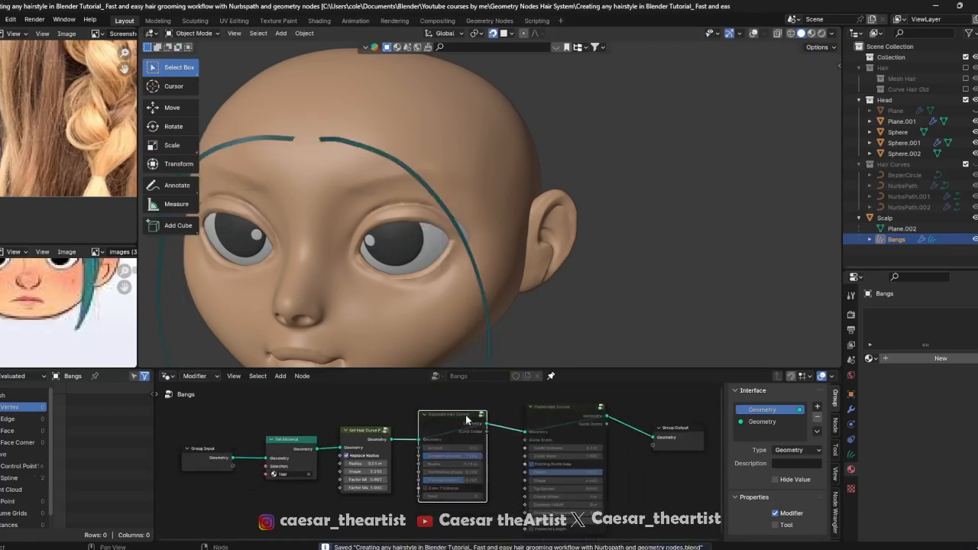
left_click(545, 413)
key("m")
left_click(472, 424)
key("m")
Toggle muting of Clump Hair Curves and Duplicate Hair Curves several more times, leaving both nodes enabled
left_click(530, 414)
key("m")
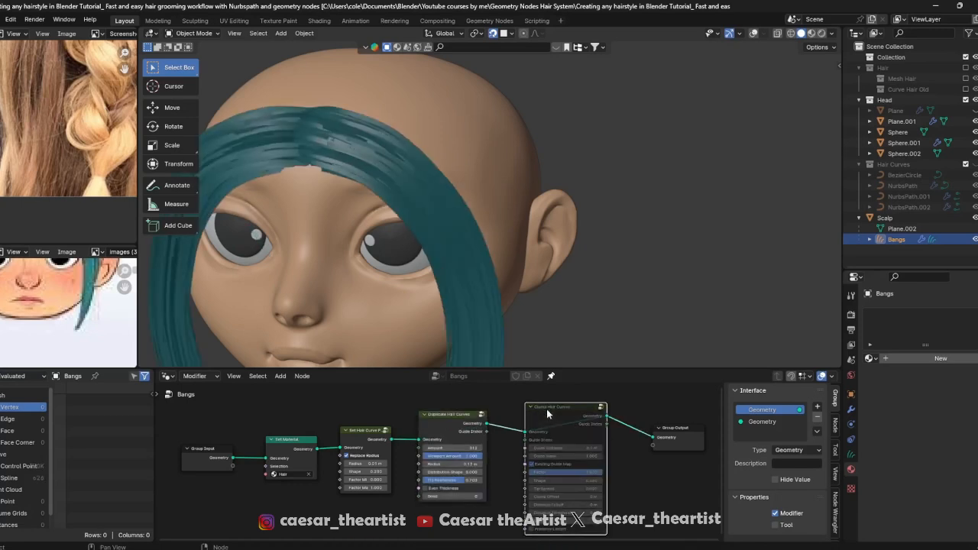
left_click(474, 425)
key("m")
key("m")
left_click(536, 411)
key("m")
key("m")
left_click(461, 429)
key("m")
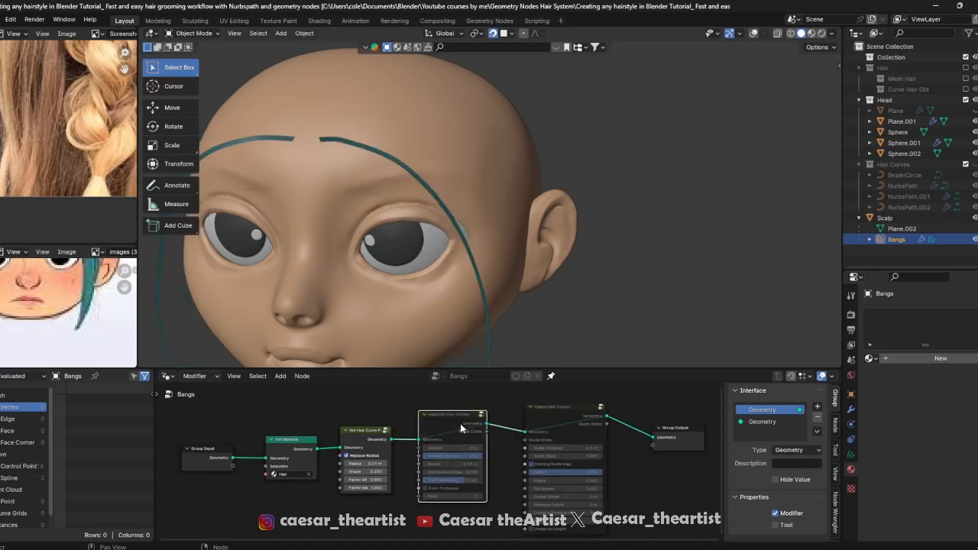
key("m")
left_click(542, 413)
key("m")
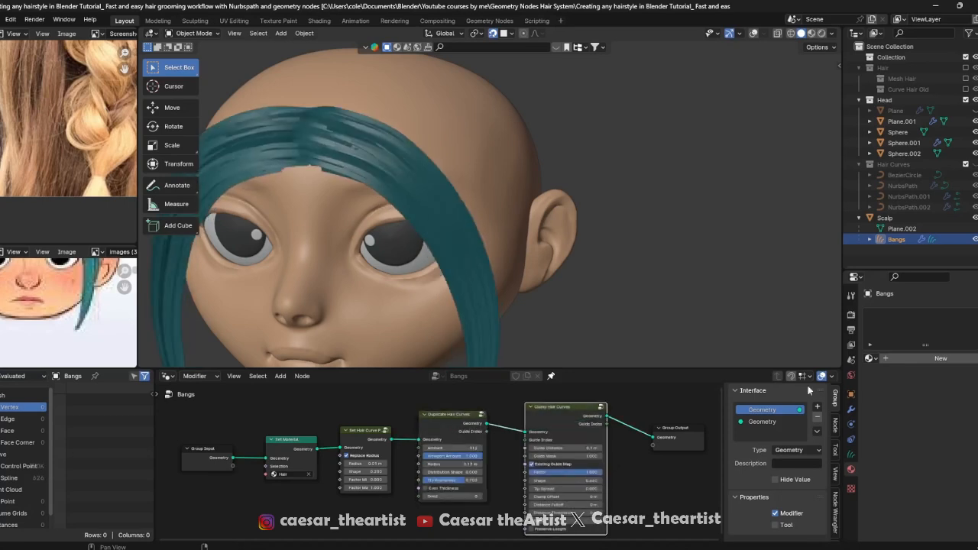
Toggle the Bangs Geometry Nodes modifier's viewport display off and back on, and save the file
left_click(850, 412)
key("ctrl+s")
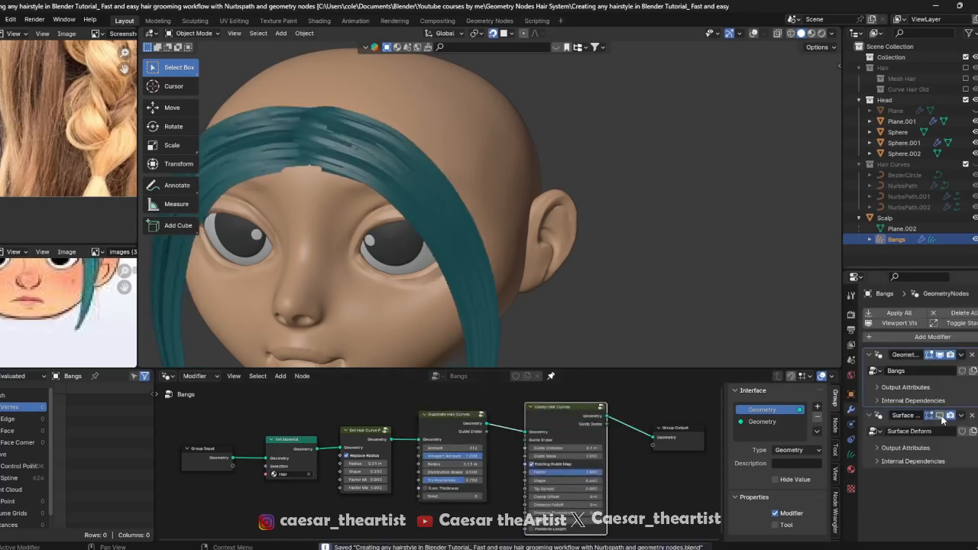
left_click(939, 356)
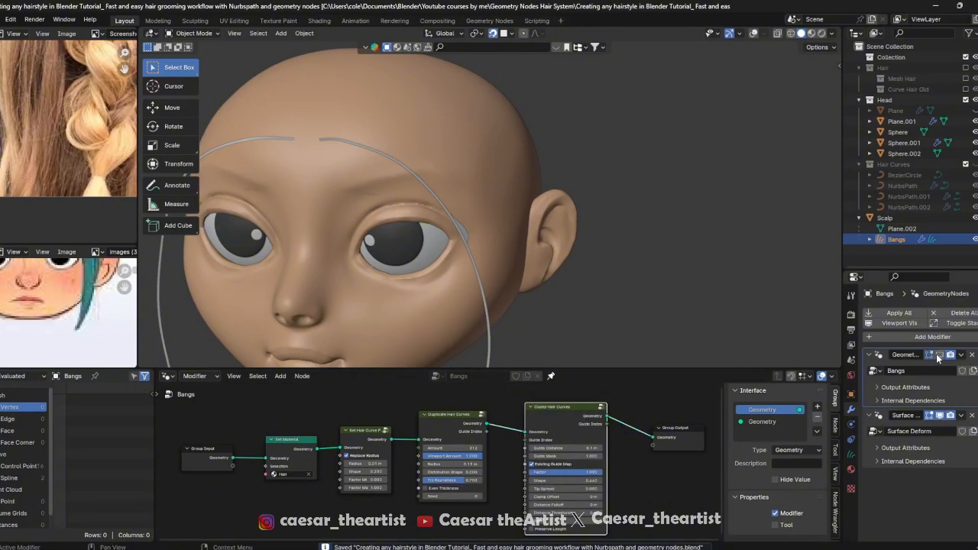
left_click(944, 356)
left_click(943, 356)
left_click(944, 356)
left_click(944, 356)
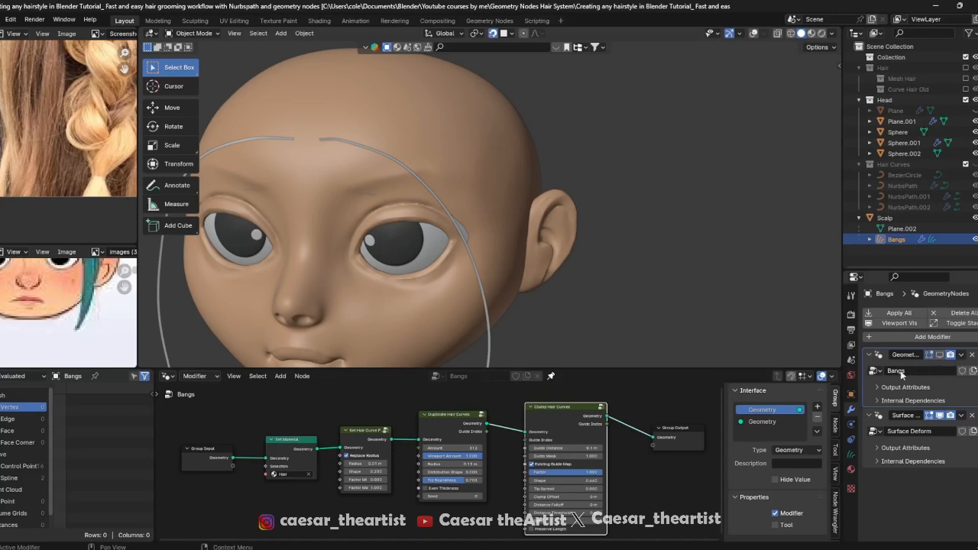
left_click(940, 356)
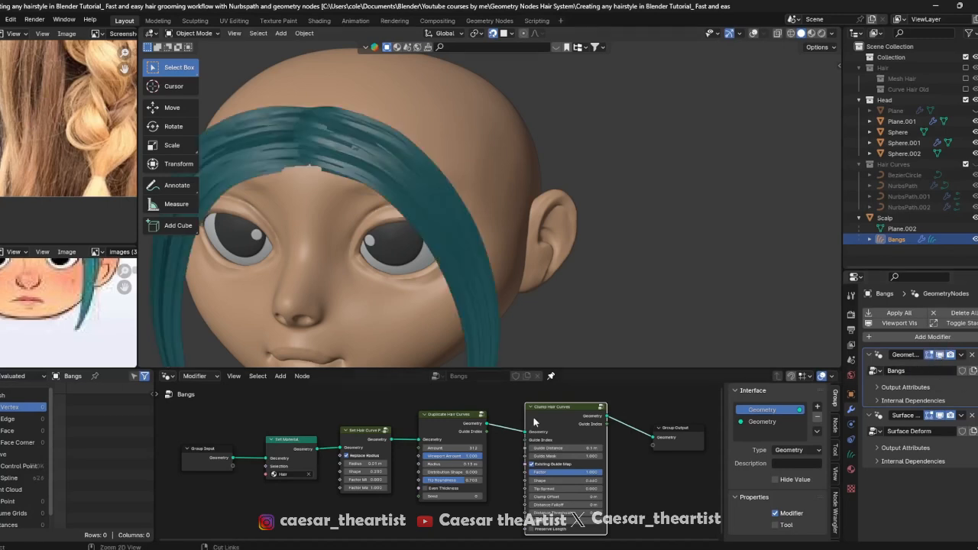
key("ctrl+s")
Add a Viewer node previewing the Set Hair Curve Profile output, and move it below the Duplicate Hair Curves node
scroll(364, 438, "up", 2)
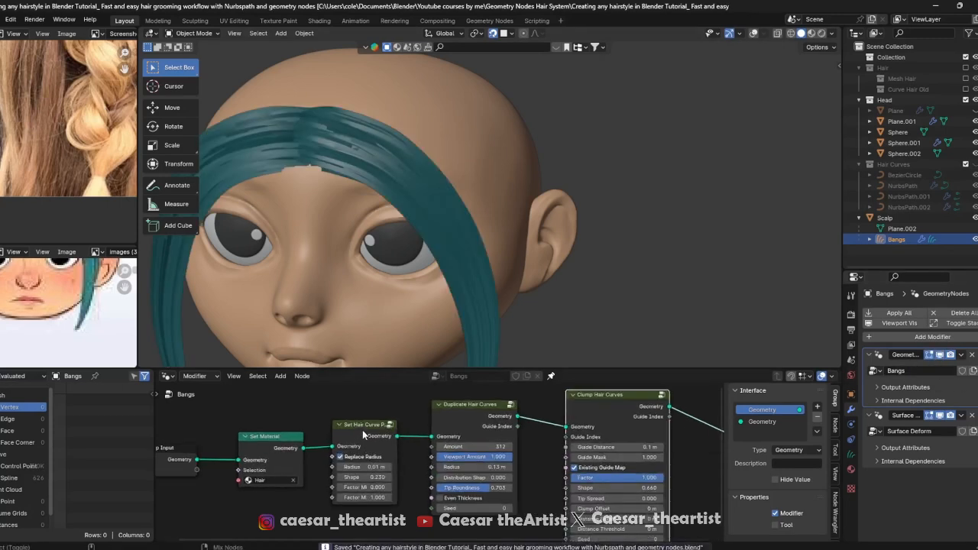
left_click(362, 429, "ctrl+shift")
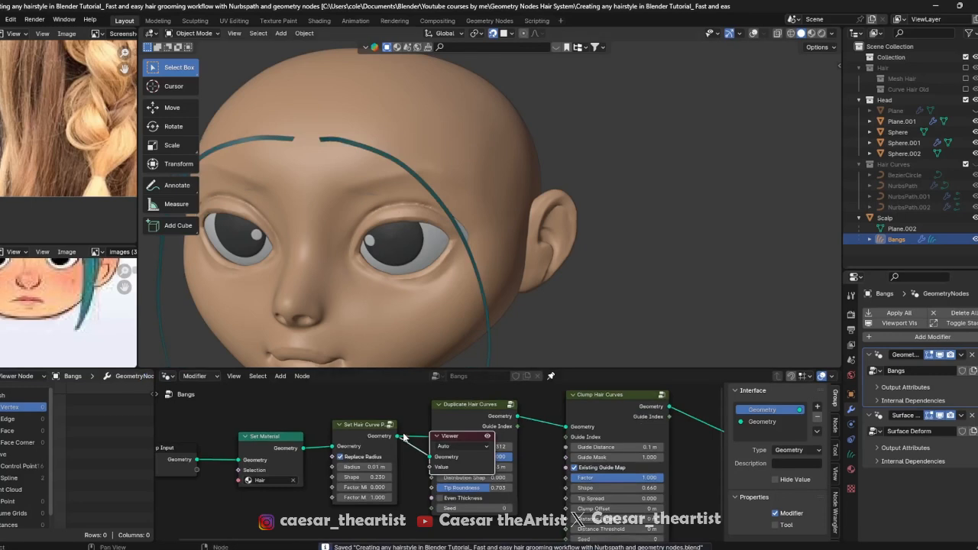
left_click_drag(451, 447, 462, 512)
left_click_drag(467, 415, 482, 412)
left_click(375, 443, "ctrl+shift")
middle_click_drag(482, 526, 446, 470)
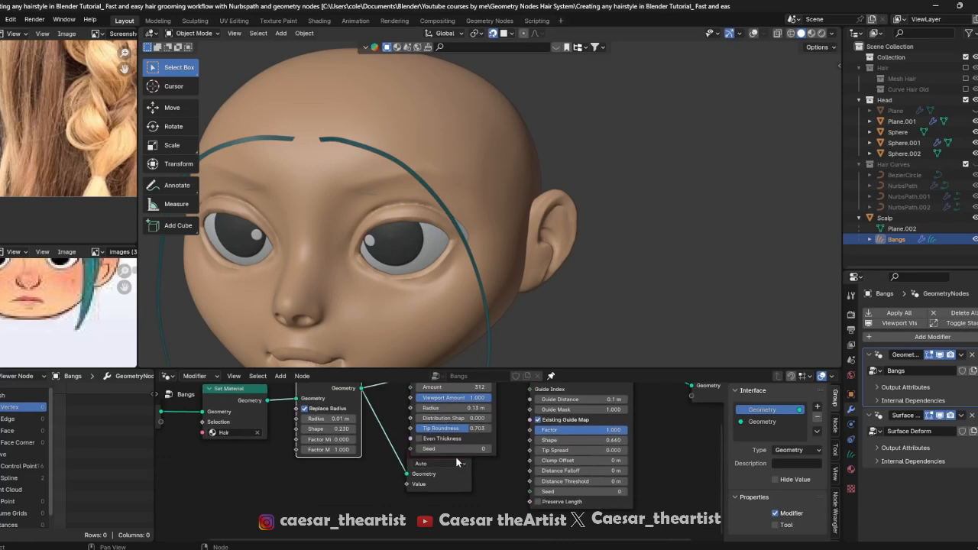
scroll(447, 459, "down", 2)
middle_click_drag(369, 407, 354, 435)
Preview the Duplicate Hair Curves output through the Viewer node, and shift Clump Hair Curves slightly aside
left_click(442, 409, "ctrl+shift")
scroll(345, 136, "down", 4)
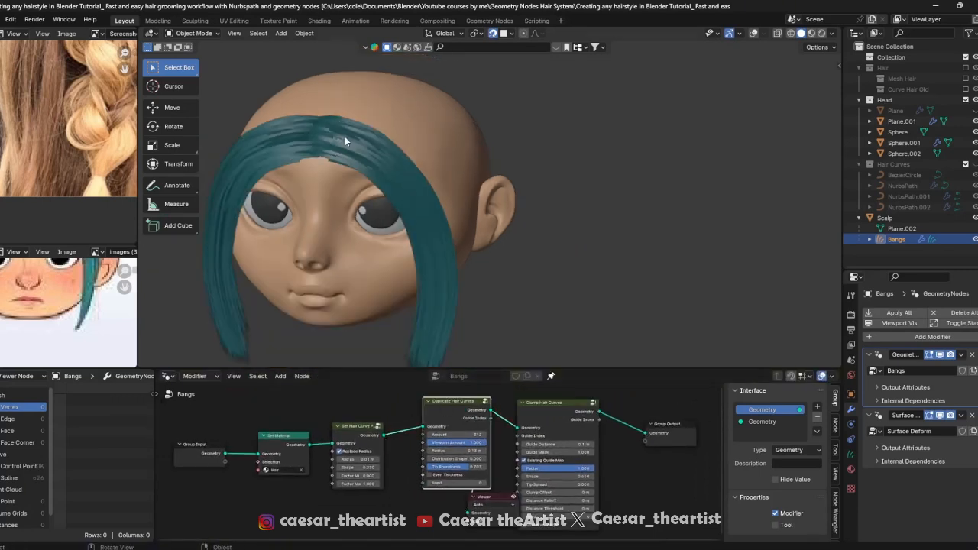
middle_click_drag(345, 136, 424, 289)
left_click_drag(556, 413, 565, 405)
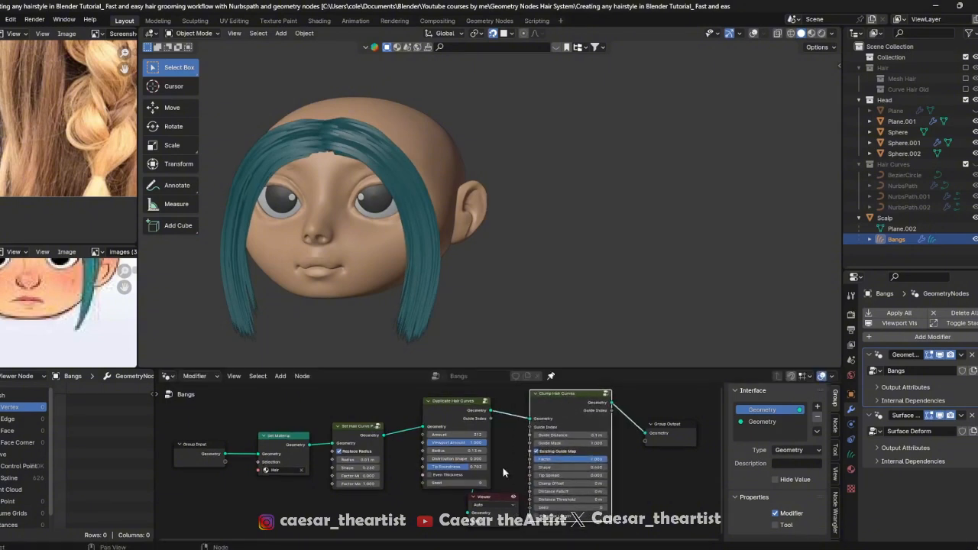
Preview Set Hair Curve Profile through the Viewer again, move the Viewer below Group Output, and save the file
left_click(362, 436, "ctrl+shift")
middle_click_drag(409, 284, 446, 324)
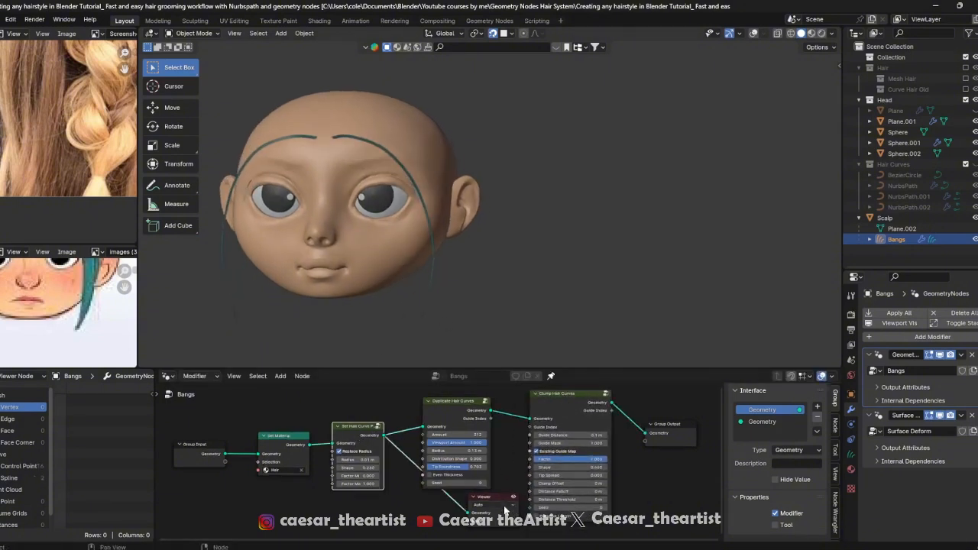
left_click_drag(500, 500, 704, 487)
scroll(357, 182, "up", 2)
scroll(405, 157, "down", 1, "ctrl")
key("ctrl+s")
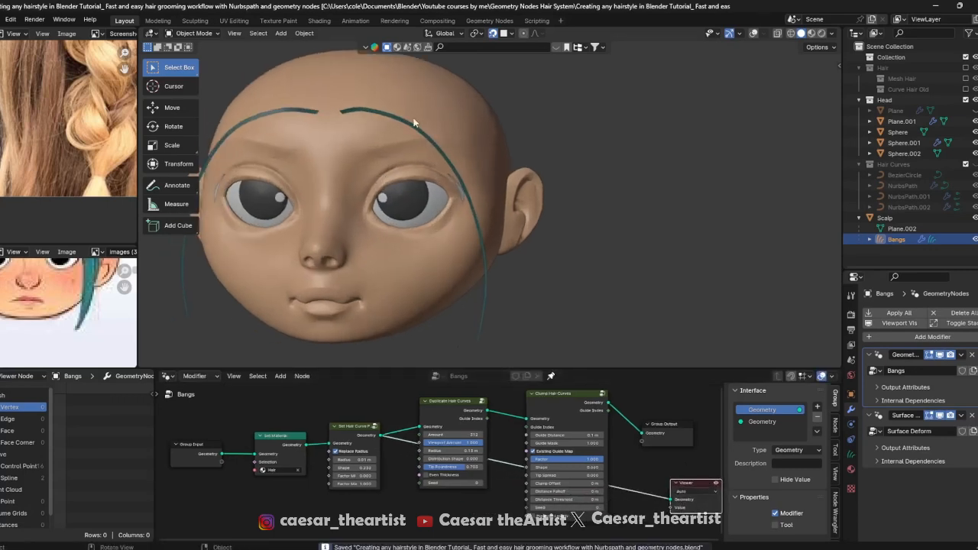
Switch the Bangs curves to Sculpt Mode and activate the Add brush above the forehead strands
left_click(194, 33)
left_click(197, 68)
mouse_move(245, 76)
middle_mouse_down()
mouse_move(308, 113)
mouse_move(360, 169)
middle_mouse_up()
scroll(357, 149, "up", 2)
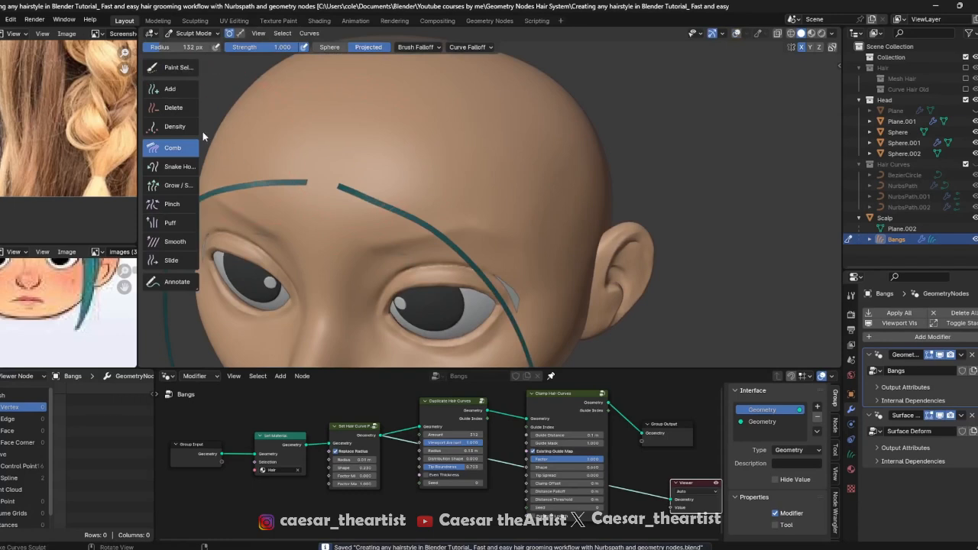
left_click(169, 89)
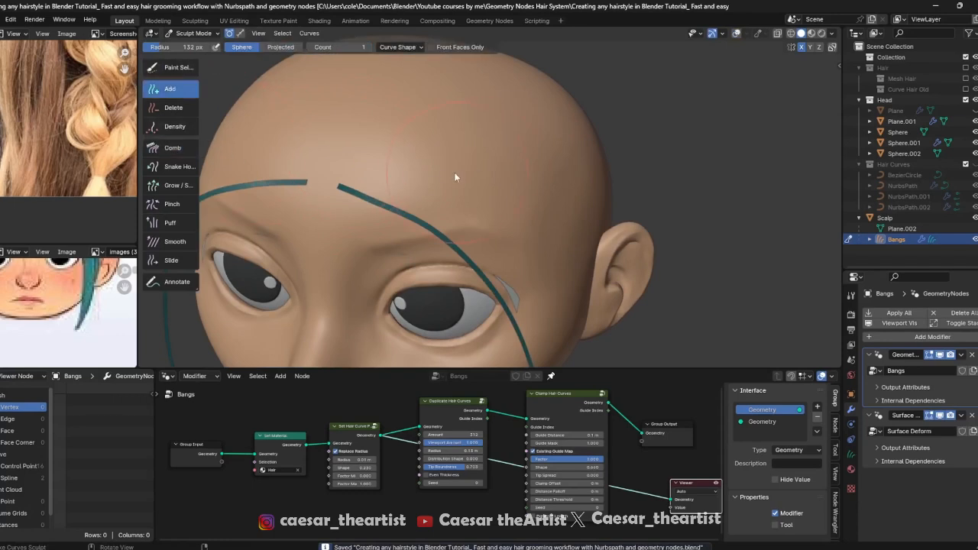
left_click(347, 150)
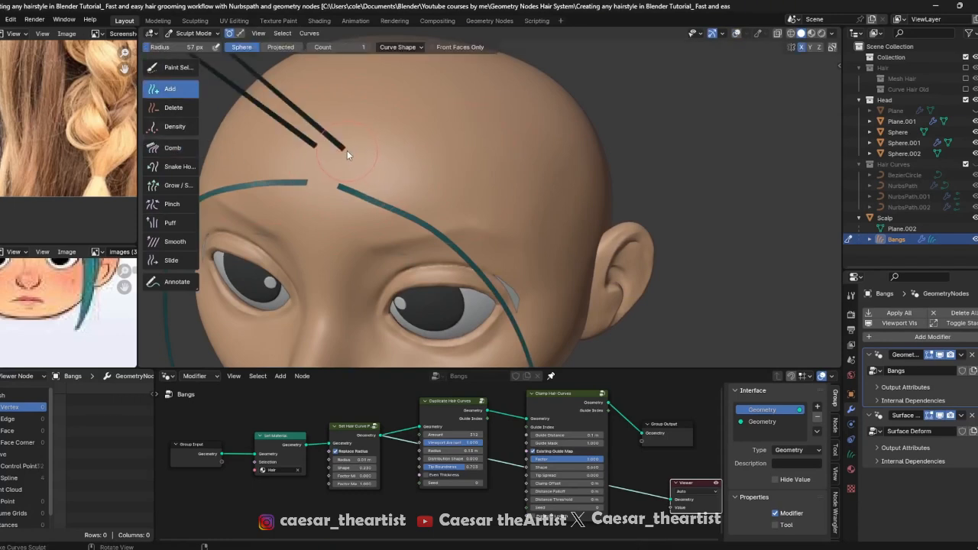
scroll(348, 150, "down", 3)
middle_click_drag(348, 149, 373, 134)
key("ctrl+z")
scroll(380, 95, "up", 3)
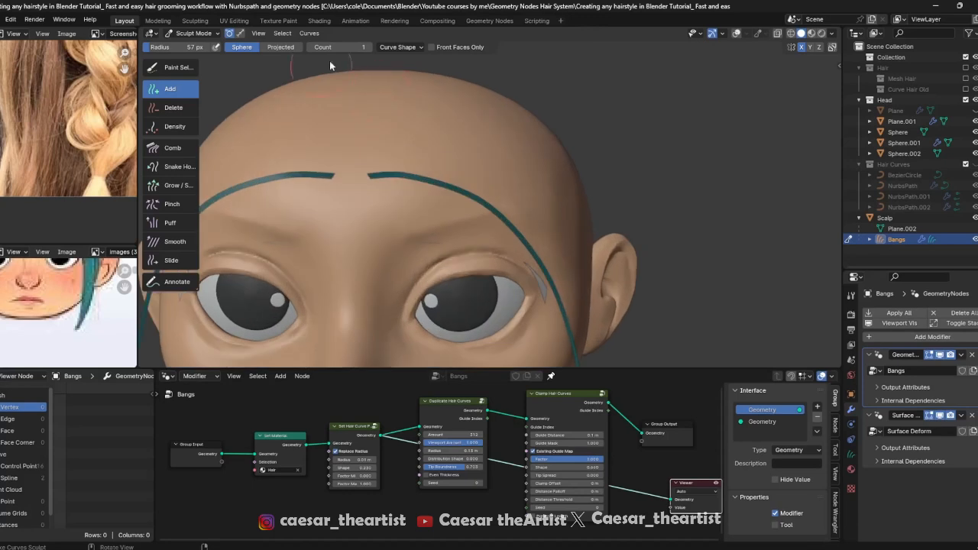
Change a Curve Shape option of the Add brush and try adding a mirrored strand pair above the existing guides
left_click(401, 47)
left_click(395, 78)
left_click(373, 143)
scroll(373, 143, "down", 3)
middle_click_drag(373, 143, 498, 233)
key("alt+z")
scroll(454, 186, "up", 2)
middle_click_drag(454, 185, 423, 160)
key("alt+z")
key("alt+z")
key("alt+z")
scroll(417, 154, "up", 3)
key("ctrl+z")
Add a mirrored strand pair at the forehead's centre above the existing guides, and check it from the front
scroll(415, 155, "down", 2)
key("alt+z")
key("alt+z")
scroll(415, 173, "up", 3)
key("alt+z")
key("alt+z")
left_click(409, 161)
scroll(411, 159, "down", 1)
middle_click_drag(411, 159, 465, 181)
key("grave")
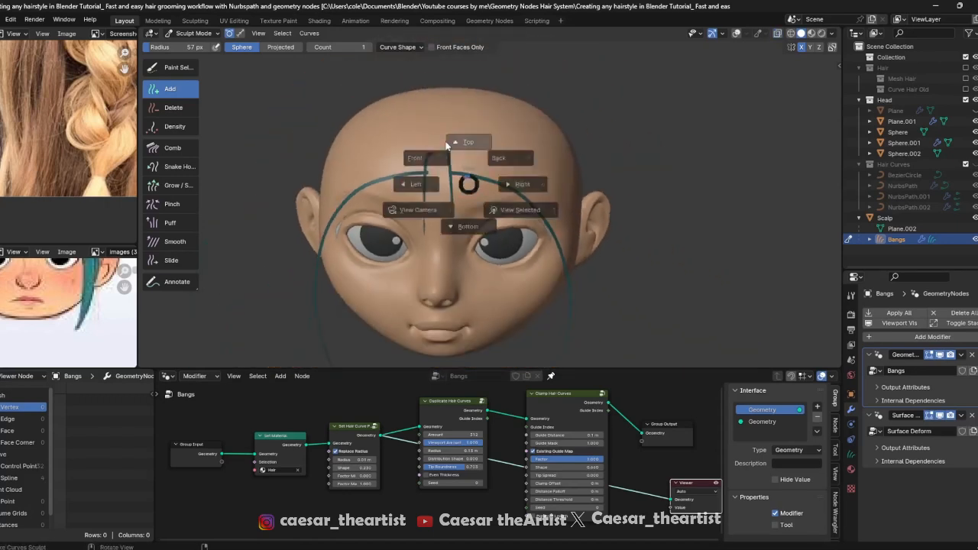
left_click(417, 157)
scroll(465, 179, "up", 3)
middle_click_drag(409, 84, 404, 121, "shift")
key("alt+z")
key("alt+z")
scroll(404, 121, "up", 3)
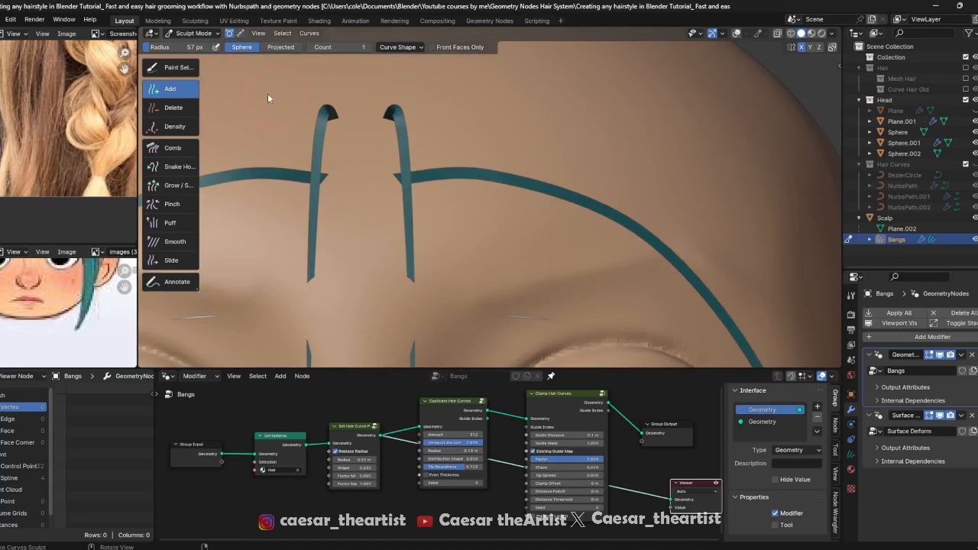
Paint-select only the new strand pair at the forehead's centre
left_click(179, 68)
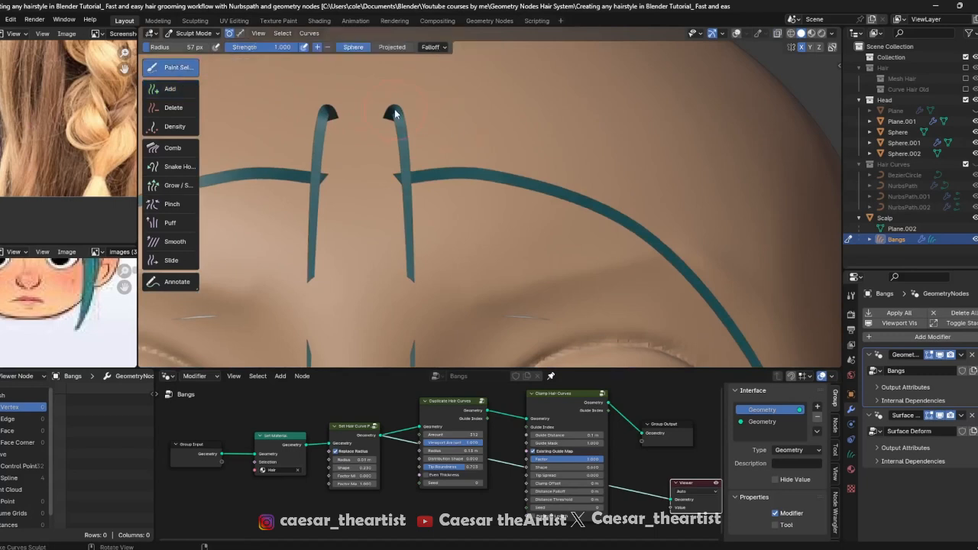
scroll(394, 123, "down", 3)
key("alt+z")
scroll(430, 141, "up", 2)
key("alt+z")
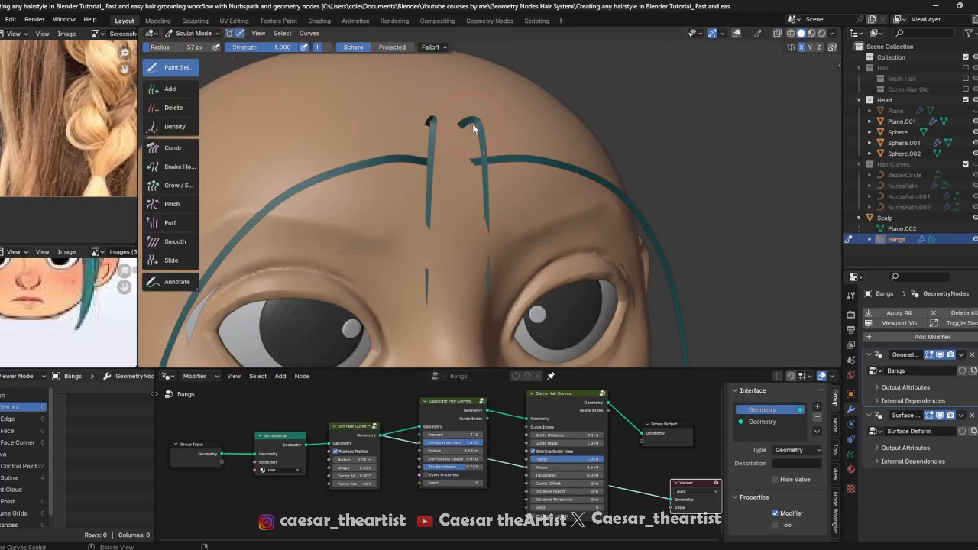
Turn on the viewport overlays and check the selected strand pair with X-ray on and off
left_click(737, 35)
key("alt+z")
key("alt+z")
key("alt+z")
key("alt+z")
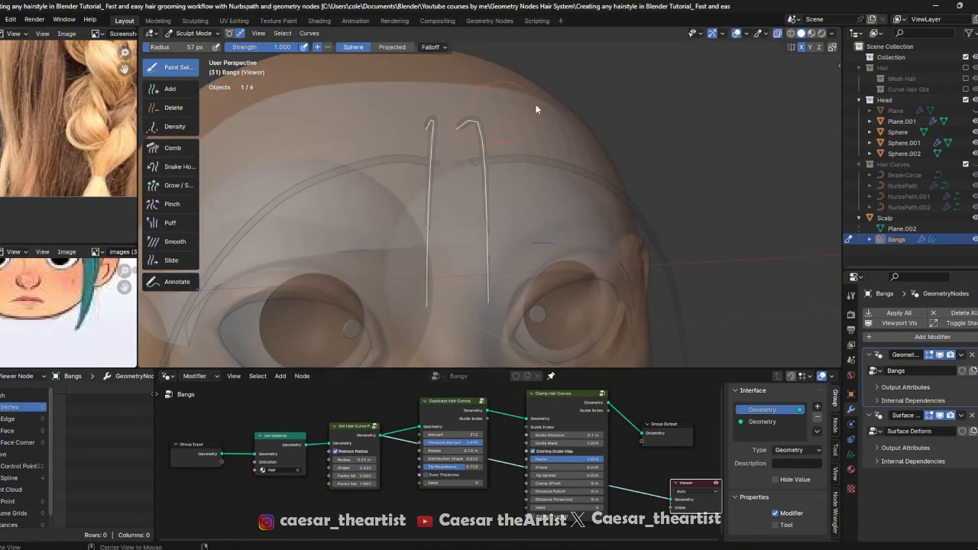
key("alt+z")
left_click(738, 35)
key("alt+z")
key("alt+z")
key("alt+z")
key("alt+z")
scroll(464, 151, "down", 4)
middle_click_drag(461, 158, 413, 176)
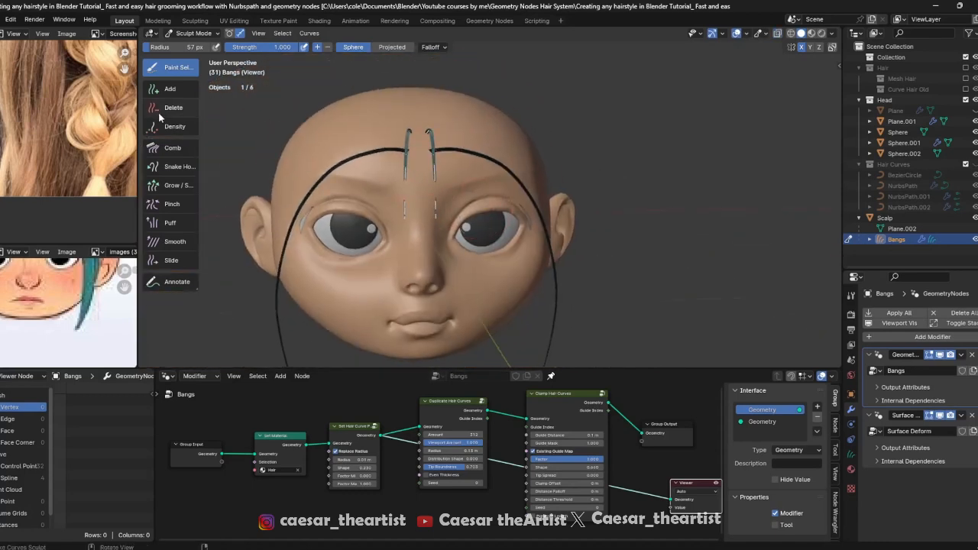
Comb the selected strands outward across the forehead, and pull them down beside the cheeks with Snake Hook
left_click(168, 148)
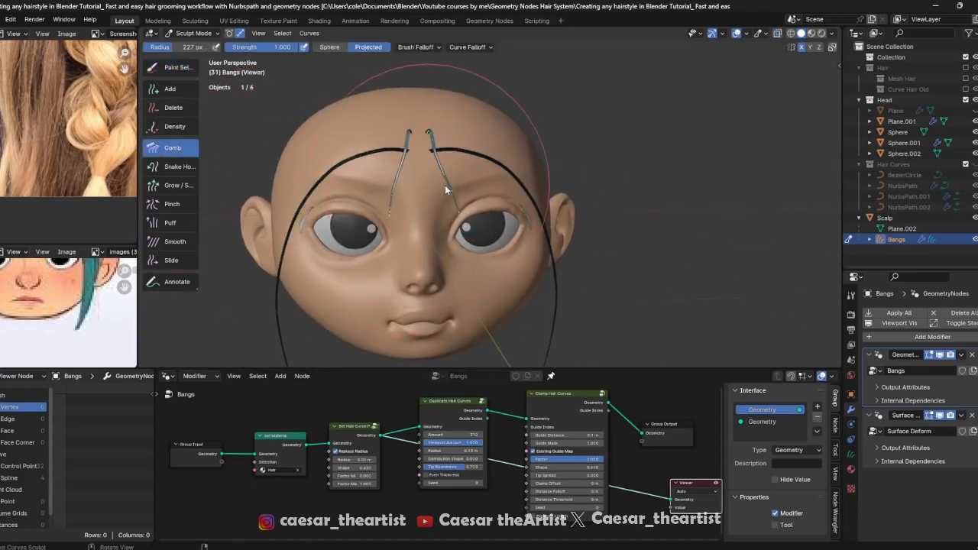
scroll(467, 172, "up", 3)
left_click_drag(483, 167, 478, 141)
left_click_drag(395, 124, 500, 113)
mouse_move(501, 113)
middle_mouse_down()
mouse_move(481, 111)
mouse_move(482, 190)
mouse_move(439, 114)
mouse_move(375, 69)
middle_mouse_up()
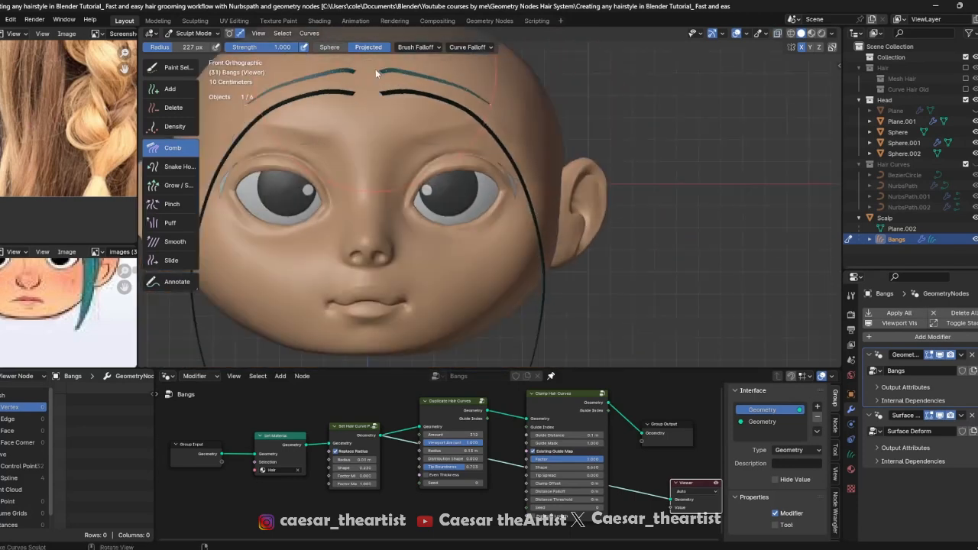
left_click(184, 167)
left_click_drag(535, 148, 554, 276)
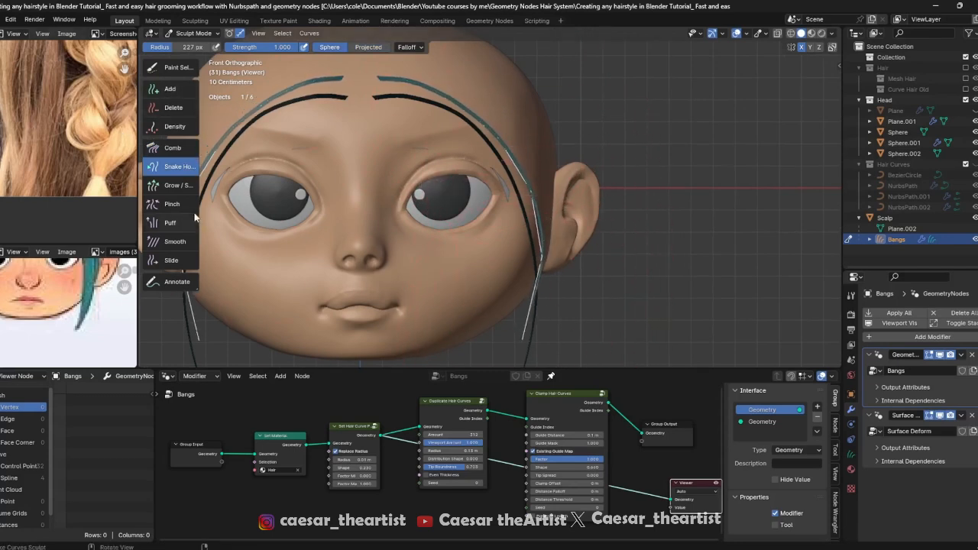
Comb the new strands from the side to follow the existing guides, using a brush radius of 137 px
left_click(177, 148)
mouse_move(550, 253)
middle_mouse_down()
mouse_move(594, 283)
mouse_move(519, 205)
middle_mouse_up()
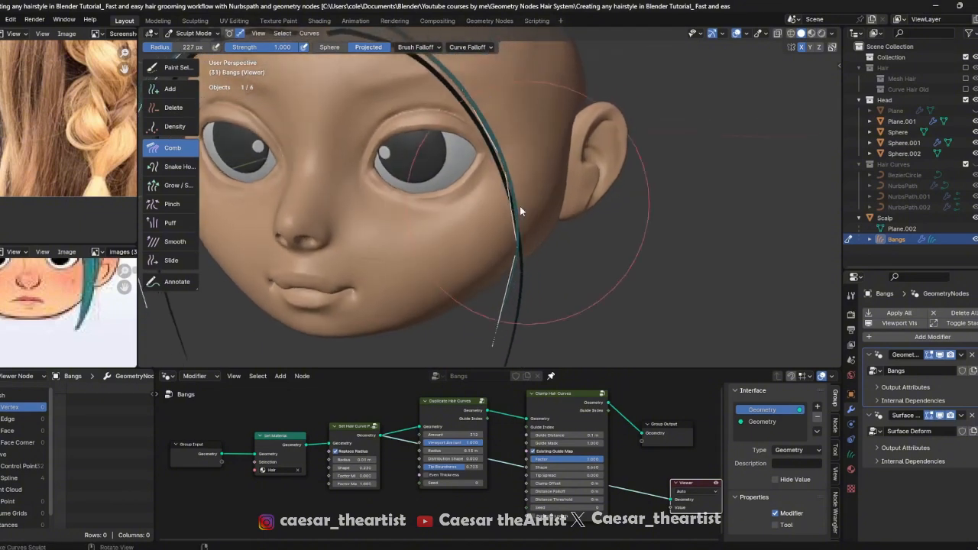
mouse_move(515, 281)
middle_mouse_down()
mouse_move(410, 234)
mouse_move(391, 190)
mouse_move(341, 255)
middle_mouse_up()
key("f")
left_click(336, 206)
mouse_move(330, 188)
middle_mouse_down()
mouse_move(368, 137)
mouse_move(355, 171)
middle_mouse_up()
mouse_move(385, 313)
middle_mouse_down()
mouse_move(315, 182)
mouse_move(359, 218)
middle_mouse_up()
key("f")
left_click(339, 196)
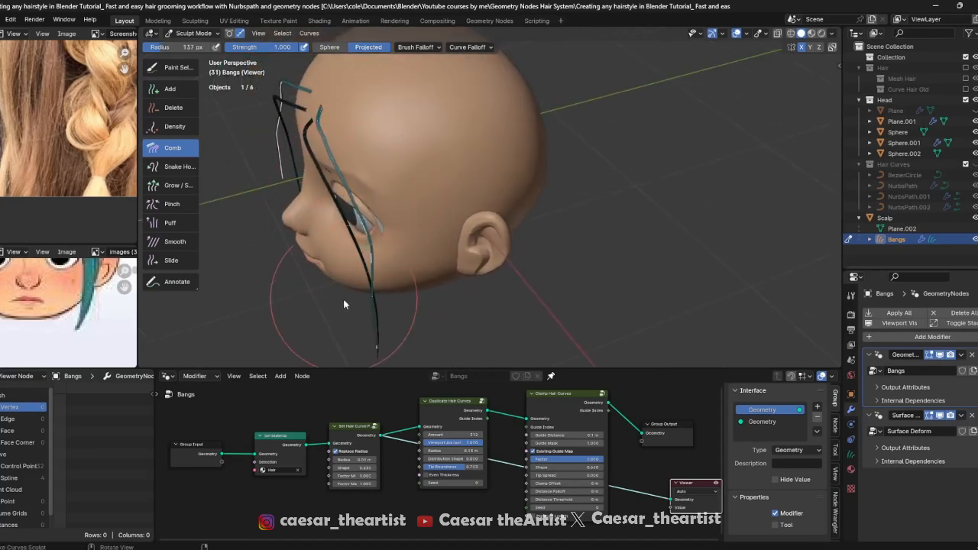
Reduce the Comb radius to 108 px and refine the new strands beside the cheeks from the front
mouse_move(367, 317)
middle_mouse_down()
mouse_move(369, 258)
mouse_move(518, 219)
middle_mouse_up()
key("f")
left_click(370, 260)
key("KP_1")
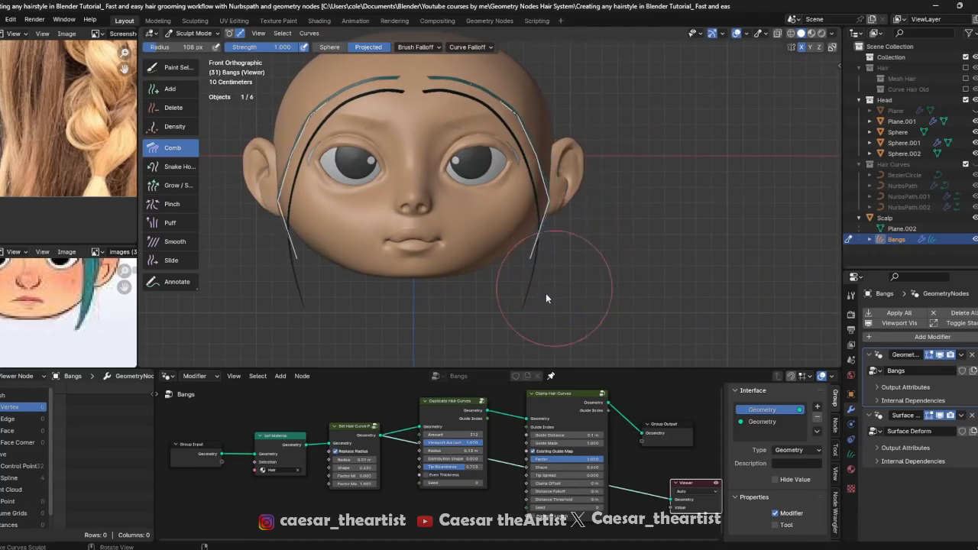
scroll(557, 186, "up", 2)
scroll(555, 137, "down", 2)
Set the Comb radius to 165 px, refine the strands' lower ends near the jaw, and save the file
mouse_move(554, 118)
middle_mouse_down()
mouse_move(437, 162)
mouse_move(386, 168)
middle_mouse_up()
key("f")
mouse_move(304, 145)
middle_mouse_down()
mouse_move(451, 152)
mouse_move(557, 191)
mouse_move(519, 102)
mouse_move(485, 90)
middle_mouse_up()
scroll(550, 177, "down", 2)
scroll(486, 180, "up", 3)
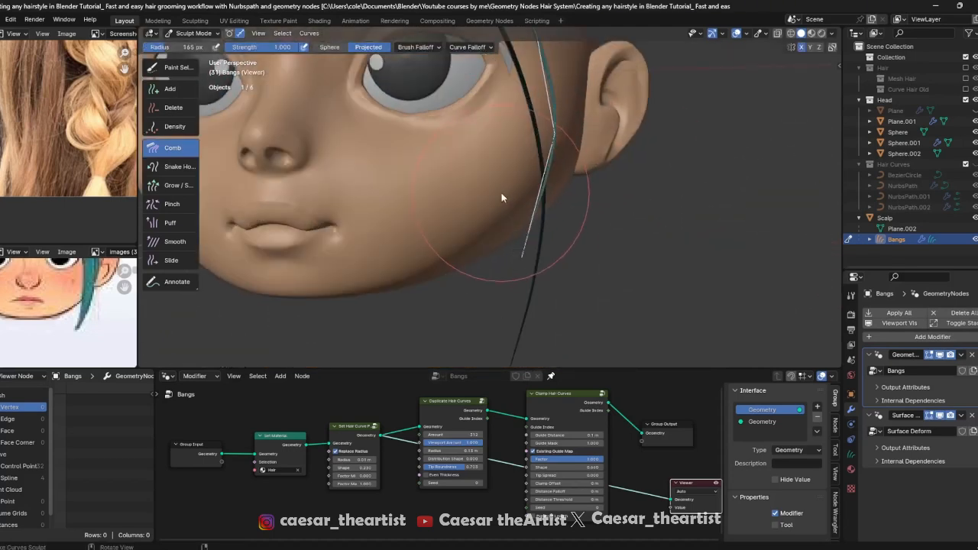
scroll(522, 194, "down", 5)
middle_click_drag(525, 192, 410, 156)
key("ctrl+s")
Preview the Clump Hair Curves output through the Viewer node and check the full bangs on the head
middle_click_drag(554, 406, 473, 412)
left_click(479, 410, "ctrl+shift")
middle_click_drag(509, 238, 532, 227)
scroll(558, 228, "up", 2)
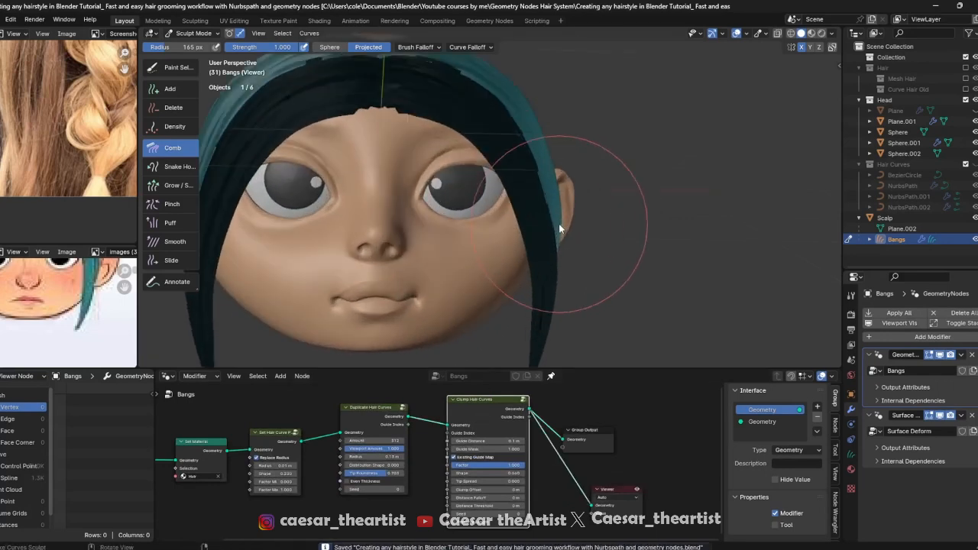
middle_click_drag(564, 198, 628, 197)
scroll(619, 145, "down", 1)
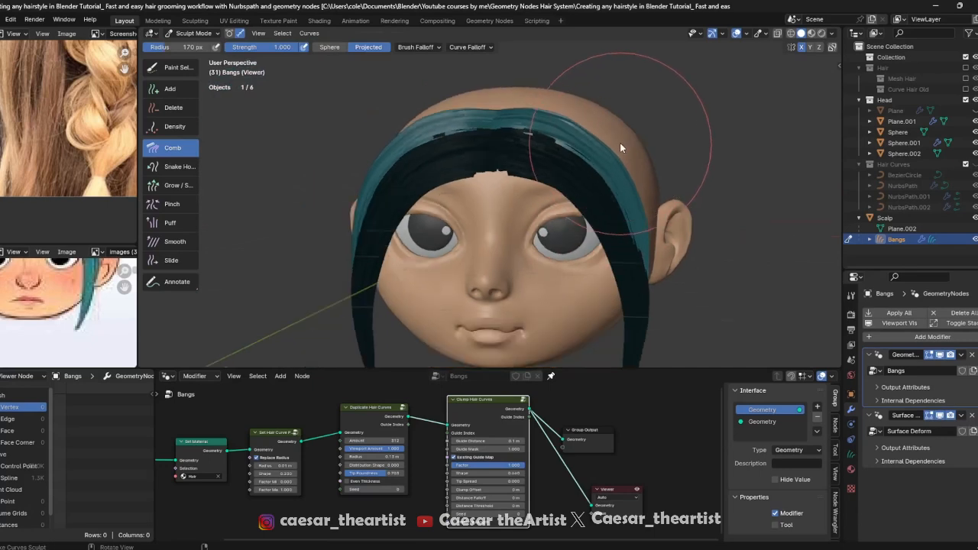
Activate the Slide brush with a 40 px radius and nudge the lower guide's root near the centre parting
scroll(554, 145, "up", 2)
key("alt+z")
middle_click_drag(542, 139, 276, 201)
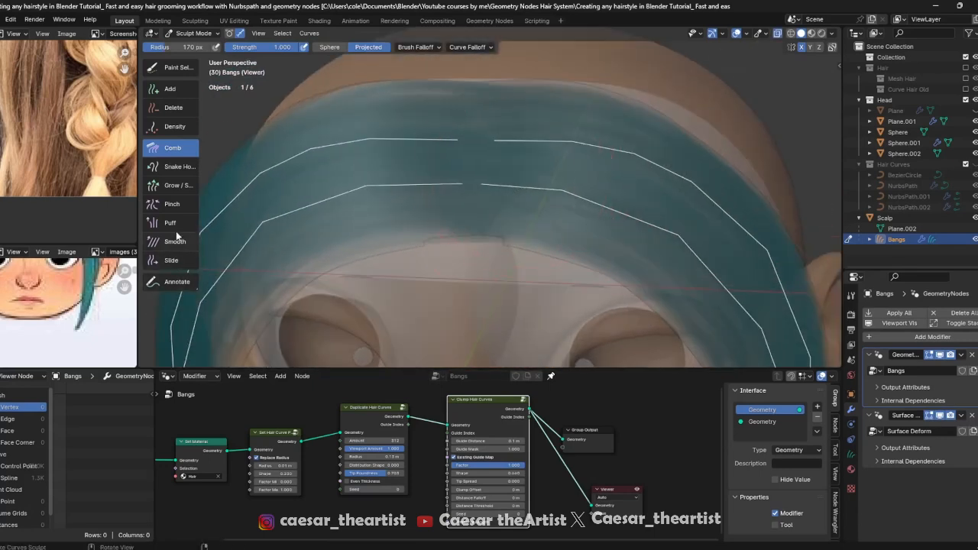
left_click(171, 261)
key("f")
left_click(509, 185)
key("alt+z")
key("alt+z")
mouse_move(499, 184)
left_mouse_down()
mouse_move(485, 185)
mouse_move(495, 185)
left_mouse_up()
key("f")
left_click(488, 183)
key("alt+z")
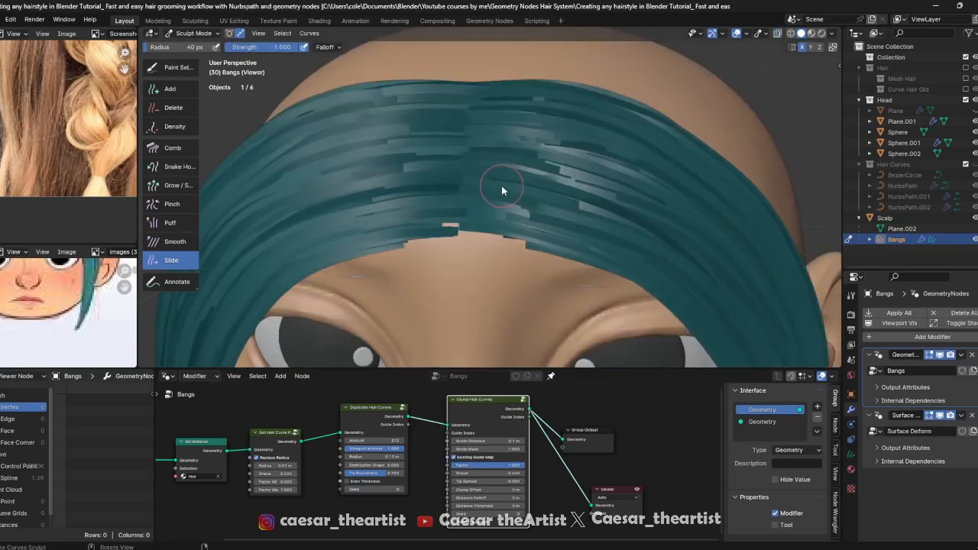
Slide the lower guide pair's roots outward from the centre parting
key("alt+z")
key("alt+z")
left_click_drag(496, 181, 537, 186)
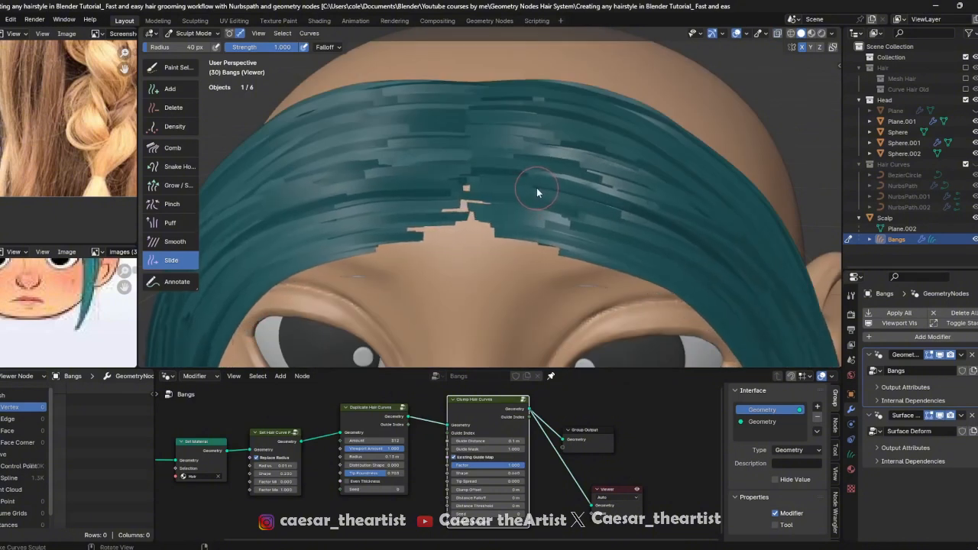
key("alt+z")
key("alt+z")
Slide the upper guide pair's roots outward to line up with the lower pair, opening the centre parting
key("alt+z")
left_click_drag(493, 147, 524, 146)
key("alt+z")
key("alt+z")
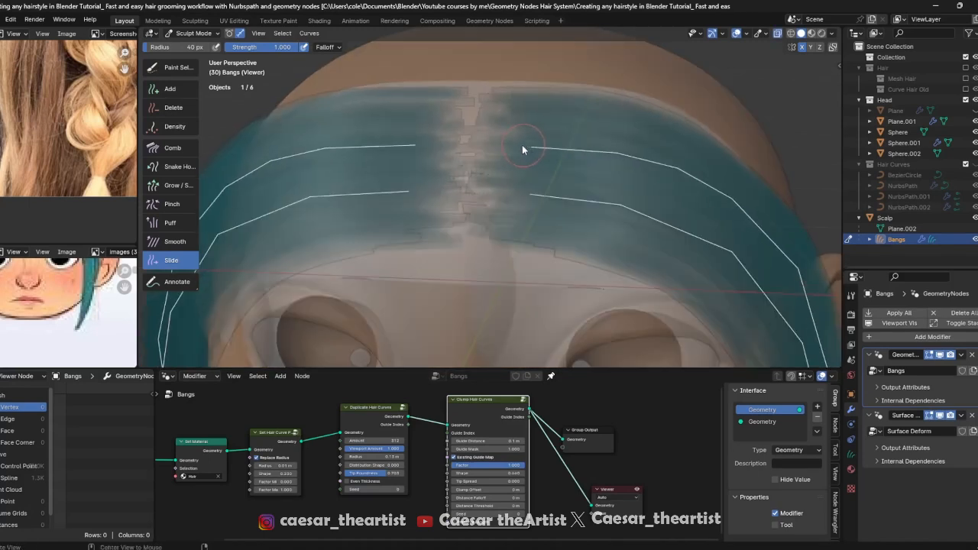
key("alt+z")
scroll(522, 144, "down", 4)
middle_click_drag(497, 143, 558, 195)
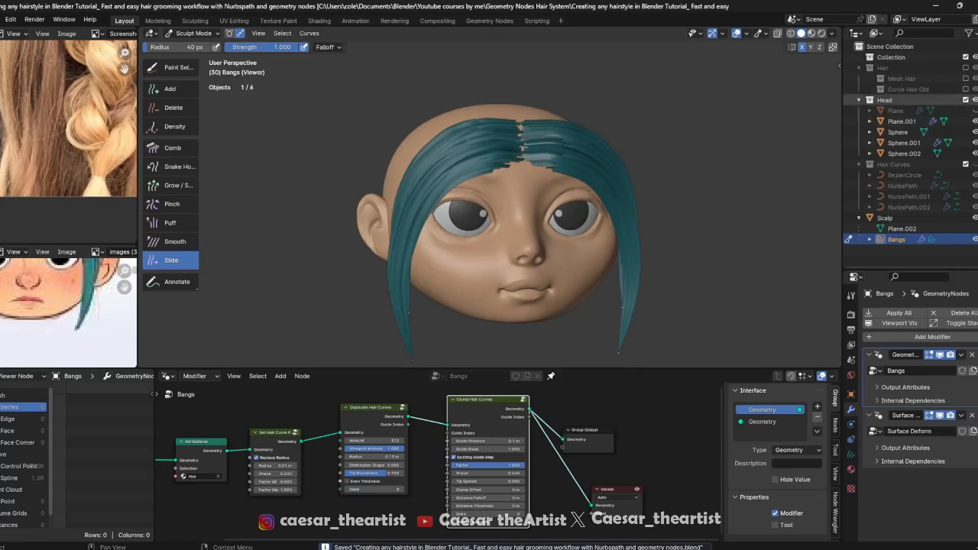
Show the Hair collection with Mesh Hair behind the bangs, and save the file
left_click(963, 79)
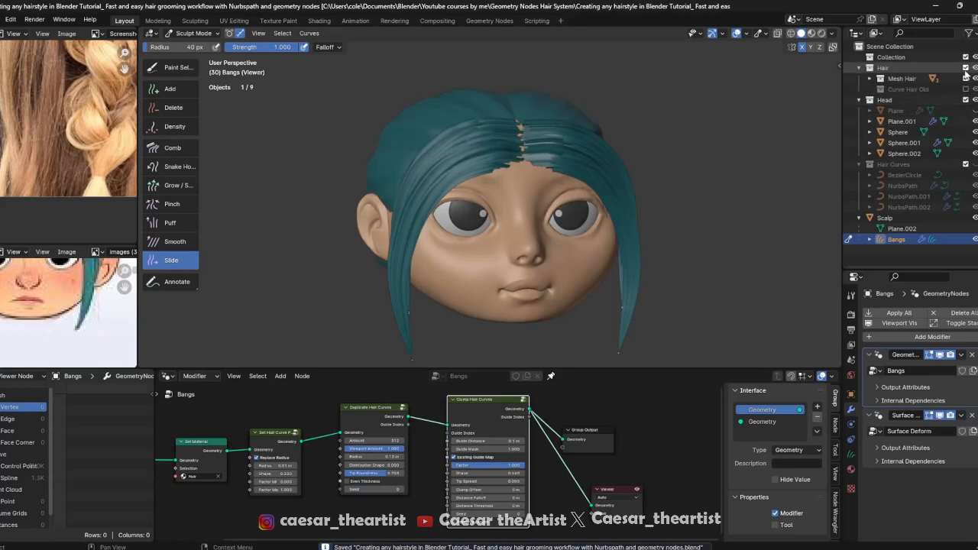
middle_click_drag(536, 157, 506, 145)
scroll(519, 146, "up", 2)
key("alt+z")
scroll(519, 148, "up", 2)
key("alt+z")
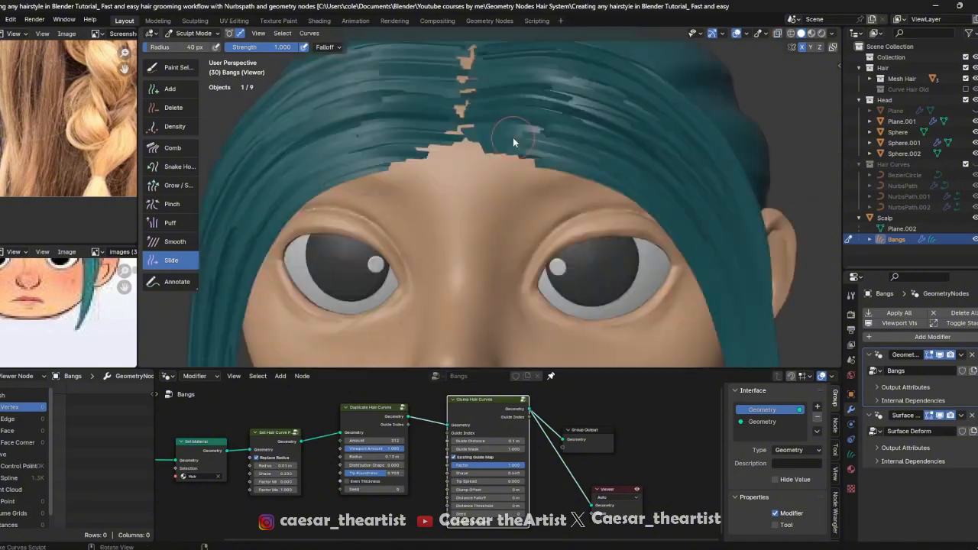
key("alt+z")
key("ctrl+s")
Examine the bangs' centre parting against the mesh hair in solid and X-ray views, and save the file again
key("alt+z")
scroll(481, 142, "down", 3)
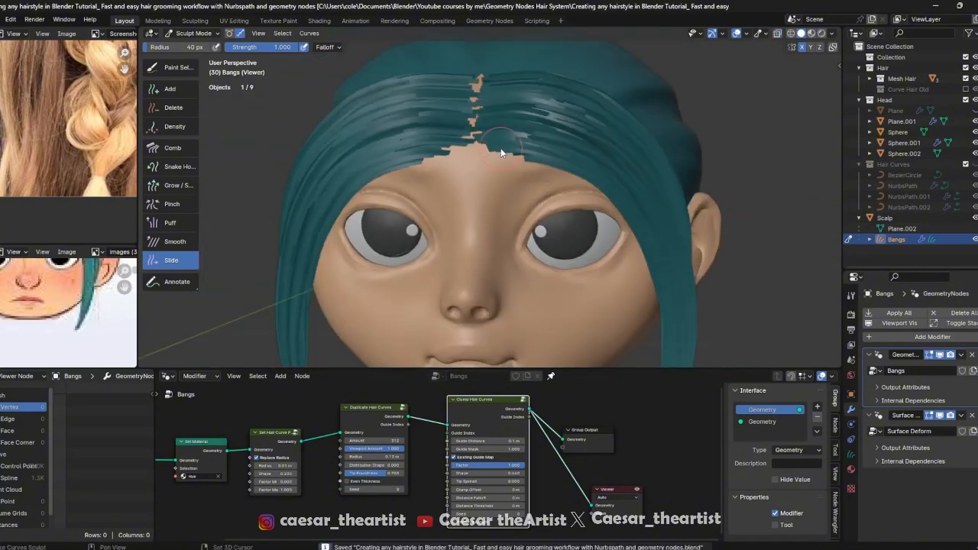
key("alt+z")
middle_click_drag(485, 128, 449, 154)
scroll(418, 166, "up", 2)
scroll(419, 168, "down", 1)
key("alt+z")
scroll(451, 156, "down", 2)
key("ctrl+s")
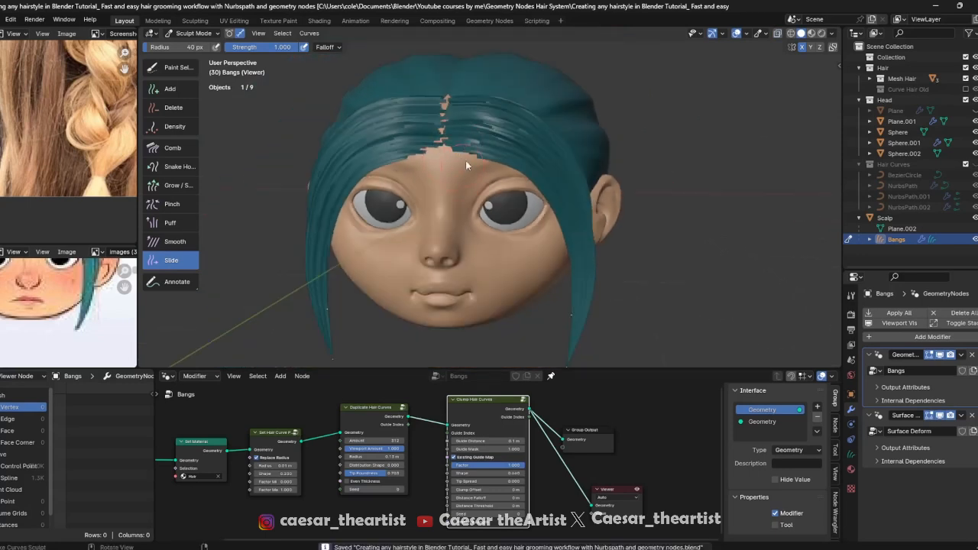
scroll(465, 164, "up", 3)
key("alt+z")
key("alt+z")
middle_click_drag(441, 144, 478, 153)
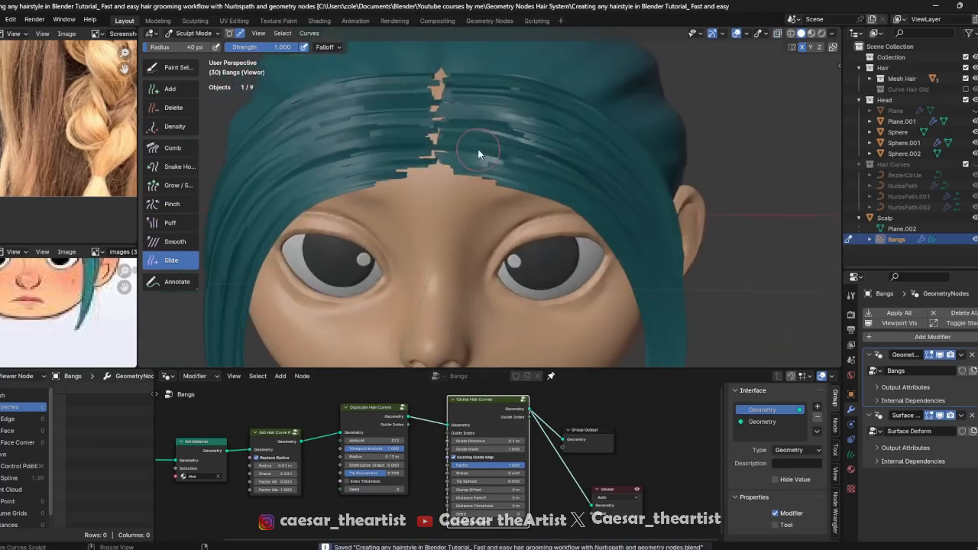
Add another mirrored strand pair at the hairline below the existing guides
key("alt+z")
left_click(170, 88)
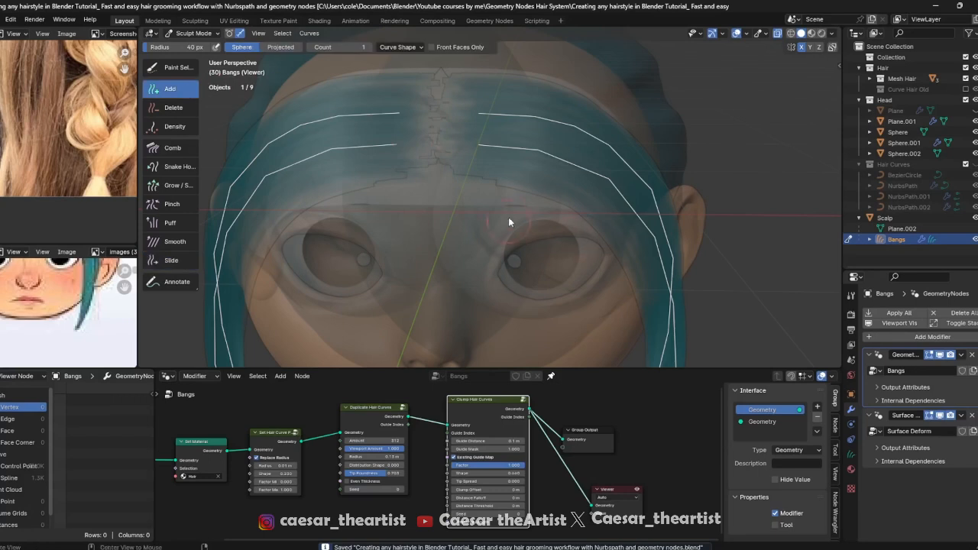
left_click(467, 171)
key("alt+z")
middle_click_drag(485, 188, 559, 207)
key("alt+z")
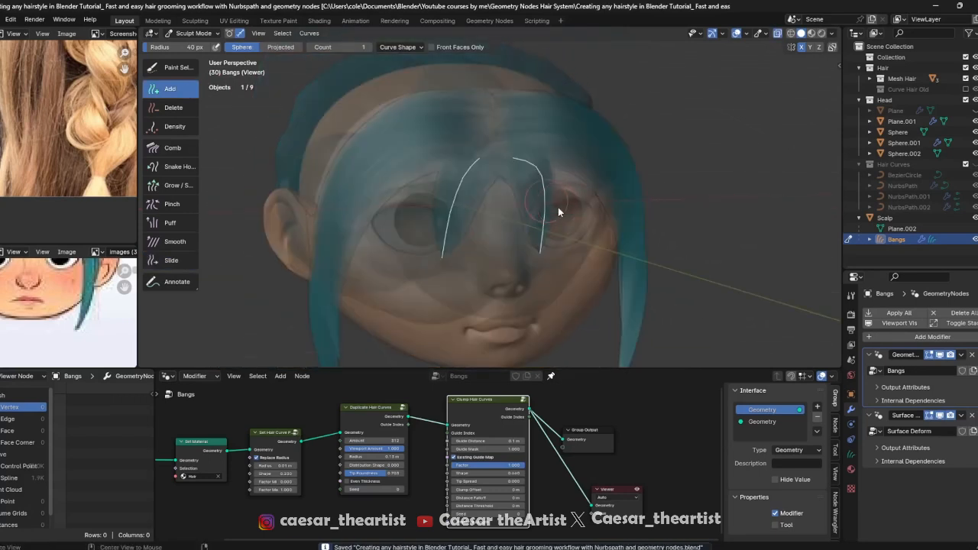
key("alt+z")
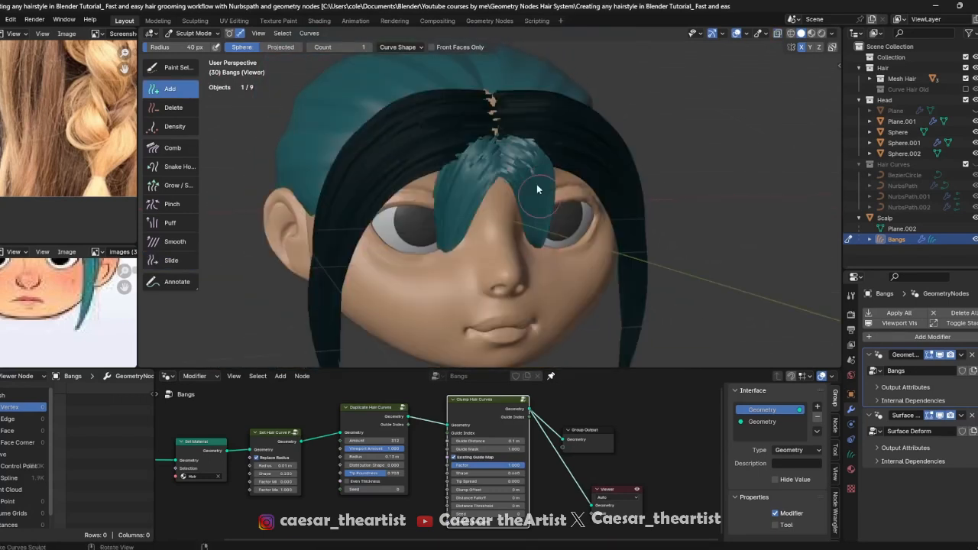
key("alt+z")
Comb the short hairline strands outward over the eyes with a 151 px brush
middle_click_drag(552, 241, 558, 221)
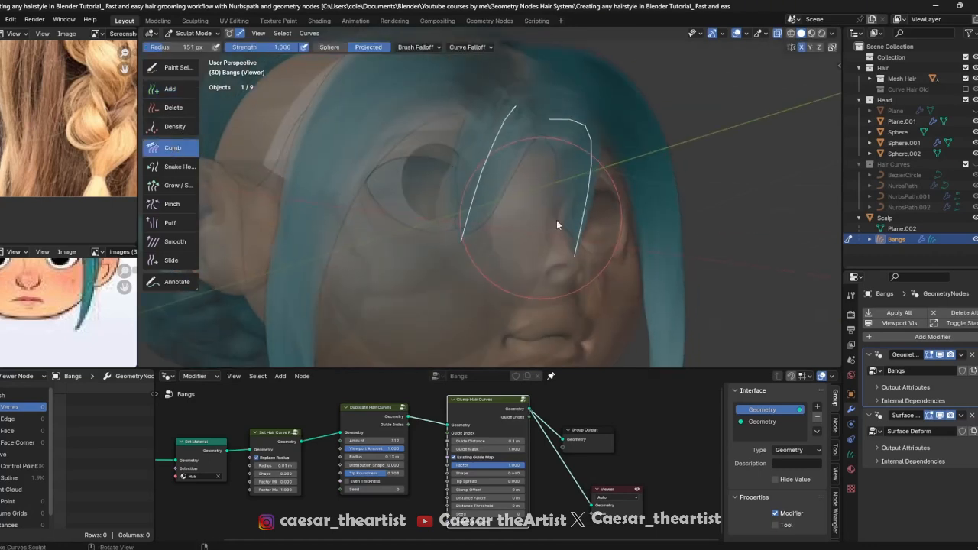
key("alt+z")
mouse_move(602, 221)
left_mouse_down()
mouse_move(631, 261)
mouse_move(606, 169)
left_mouse_up()
mouse_move(606, 170)
middle_mouse_down()
mouse_move(543, 173)
mouse_move(528, 202)
middle_mouse_up()
scroll(523, 206, "up", 2)
key("alt+z")
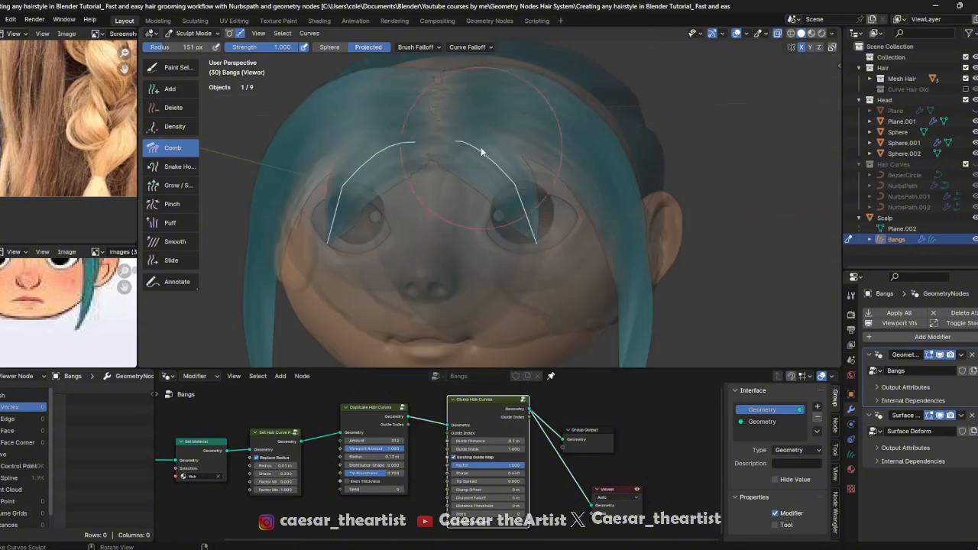
Delete the short strand pair at the hairline with the Delete brush
left_click(185, 109)
left_click(468, 175)
key("alt+z")
scroll(467, 177, "down", 3)
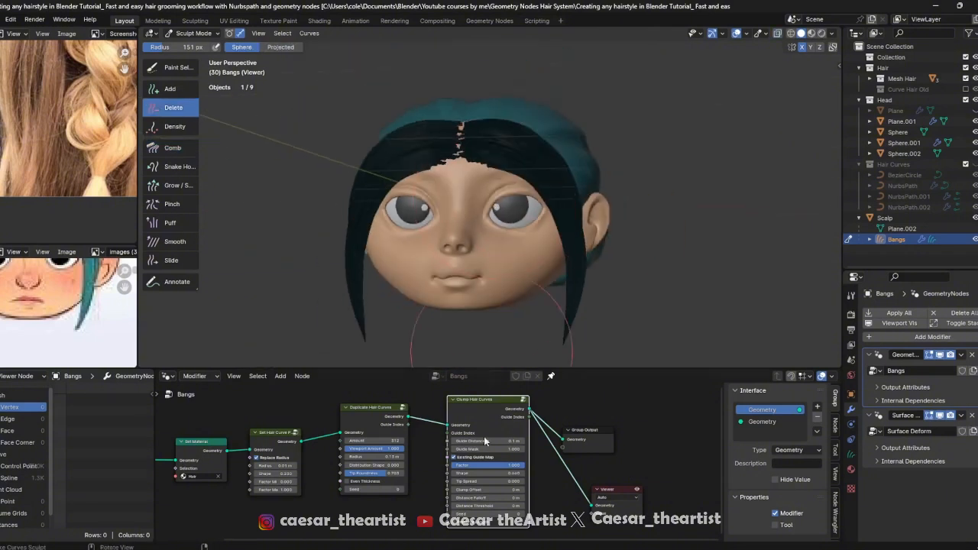
Save the file and move the Group Output and Viewer nodes farther away from the Clump Hair Curves node
scroll(484, 436, "down", 4)
middle_click_drag(465, 274, 503, 264)
scroll(514, 155, "up", 4)
key("ctrl+s")
scroll(502, 462, "up", 2)
left_click_drag(551, 440, 647, 420)
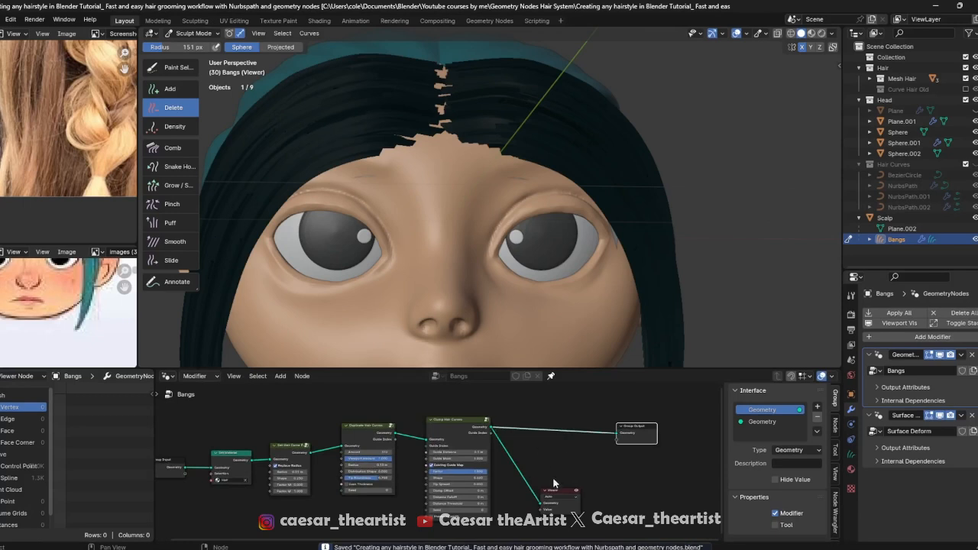
left_click_drag(575, 489, 643, 483)
Check the bangs' centre parting with X-ray switched on and off, and save the file
middle_click_drag(528, 153, 505, 190)
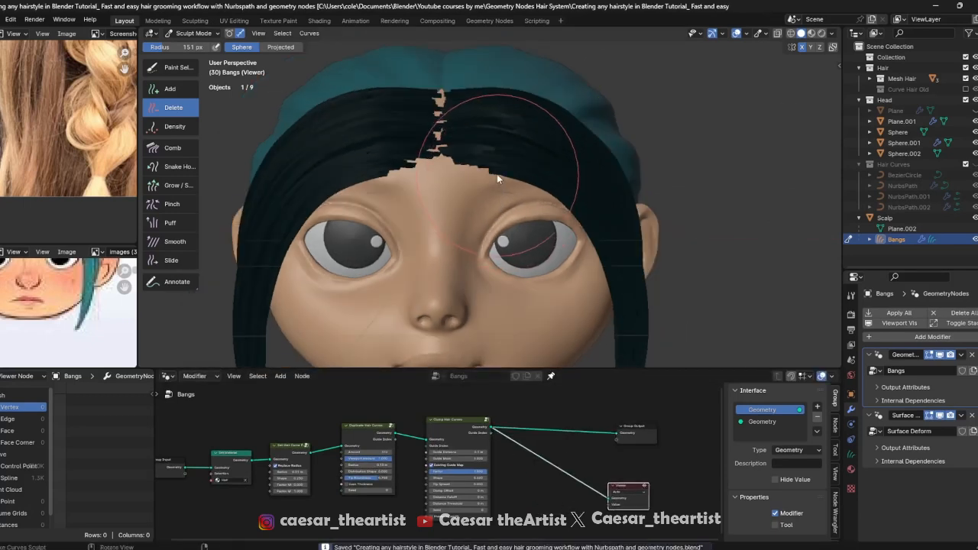
scroll(493, 145, "down", 1)
key("alt+z")
key("alt+z")
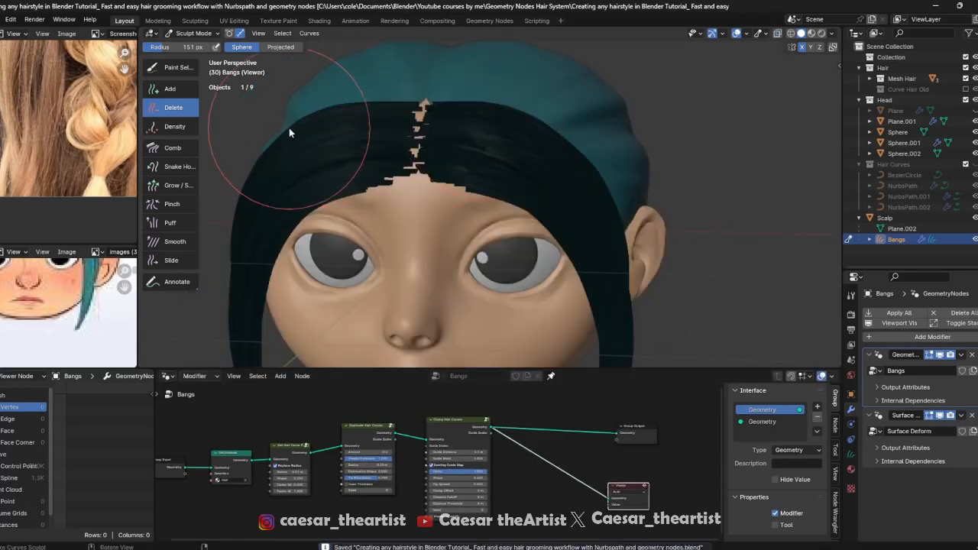
scroll(502, 199, "down", 3)
middle_click_drag(493, 199, 541, 197)
key("ctrl+s")
Return to Object Mode, deselect the bangs and inspect them from the side
left_click(193, 34)
left_click(201, 45)
middle_click_drag(608, 128, 484, 145)
left_click(564, 131)
middle_click_drag(535, 219, 426, 241)
scroll(521, 198, "up", 3)
middle_click_drag(521, 198, 570, 208)
Set the radius in the Set Hair Curve Profile node to 0.001 m for thinner strands
scroll(391, 470, "up", 4)
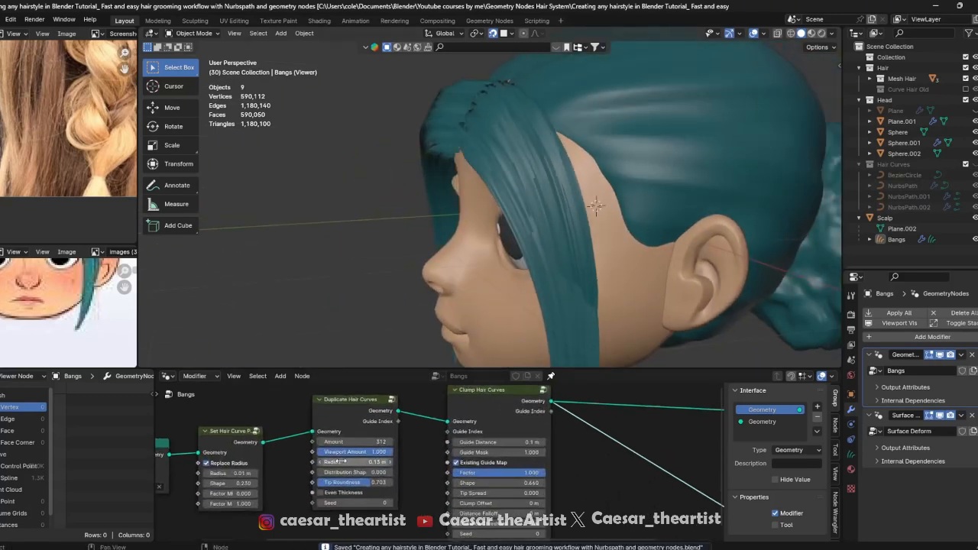
scroll(275, 470, "up", 2)
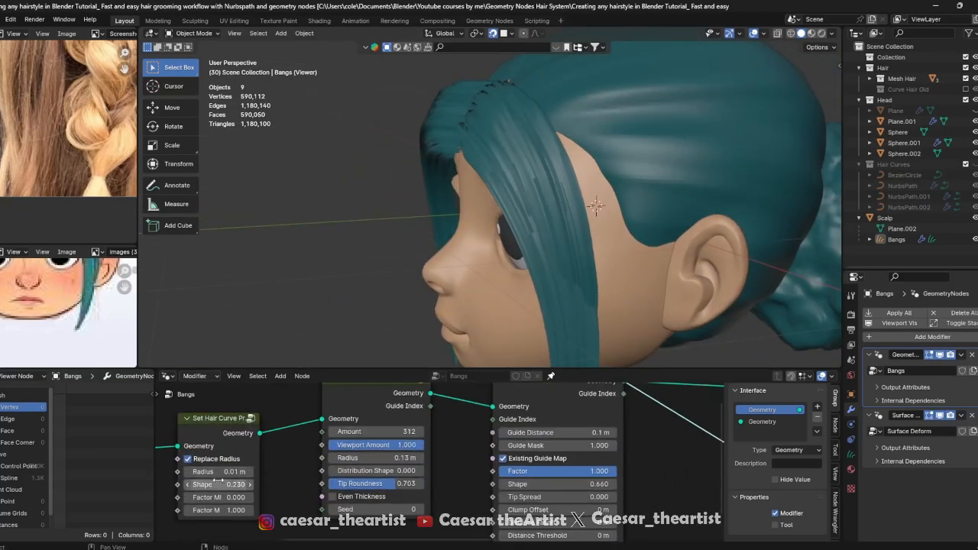
mouse_move(218, 484)
left_mouse_down()
mouse_move(237, 485)
mouse_move(218, 479)
left_mouse_up()
middle_click_drag(294, 337, 501, 217)
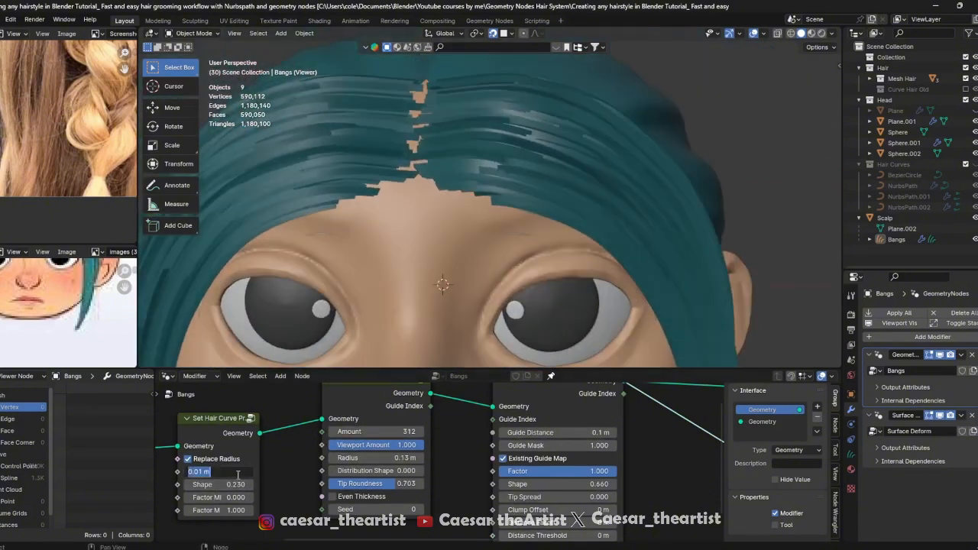
key("Return")
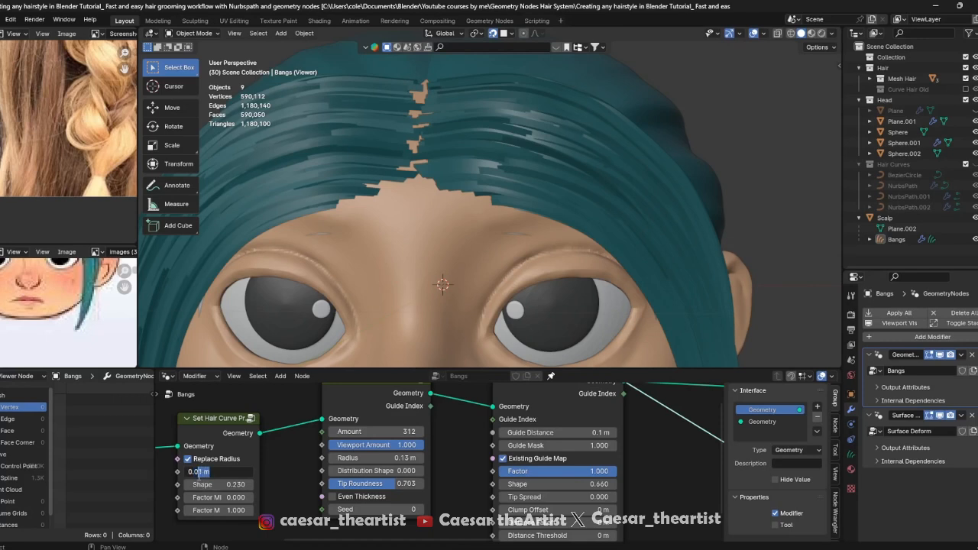
key("Return")
scroll(438, 237, "down", 3)
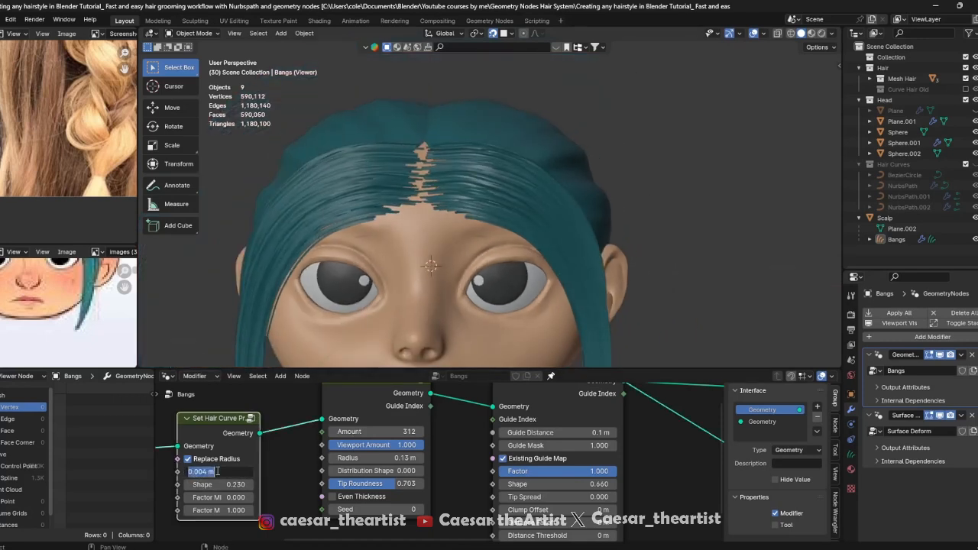
key("Return")
scroll(465, 184, "down", 3)
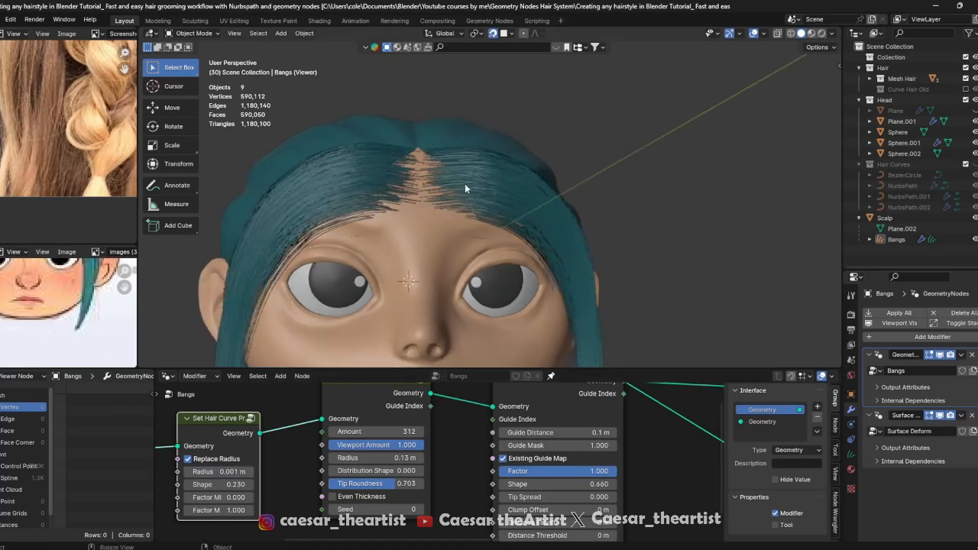
Save the file and examine the thinner strands and parting up close and from several angles
middle_click_drag(522, 204, 485, 152)
key("ctrl+s")
scroll(468, 131, "up", 4)
scroll(482, 97, "down", 7)
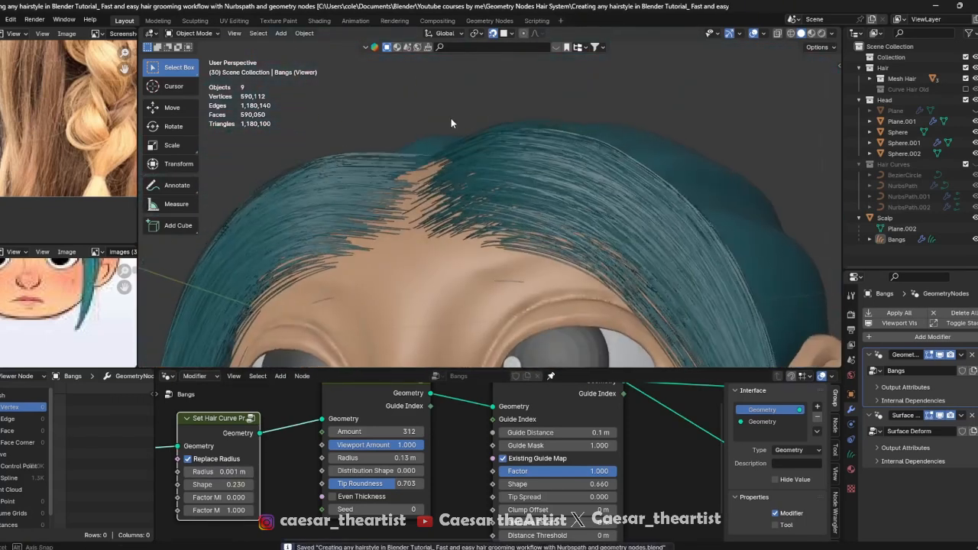
middle_click_drag(460, 119, 547, 160)
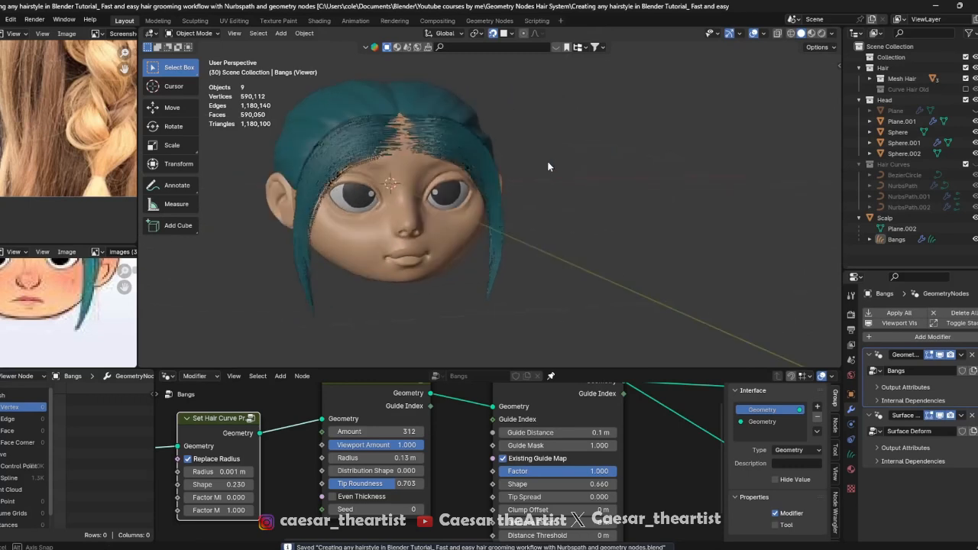
scroll(414, 133, "up", 3)
scroll(414, 133, "up", 3)
scroll(413, 157, "down", 5)
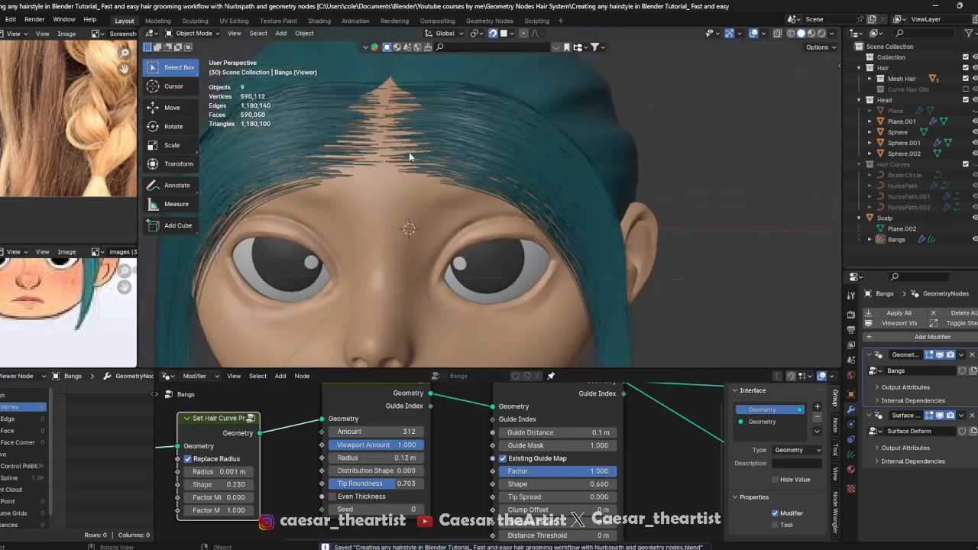
middle_click_drag(408, 152, 774, 176)
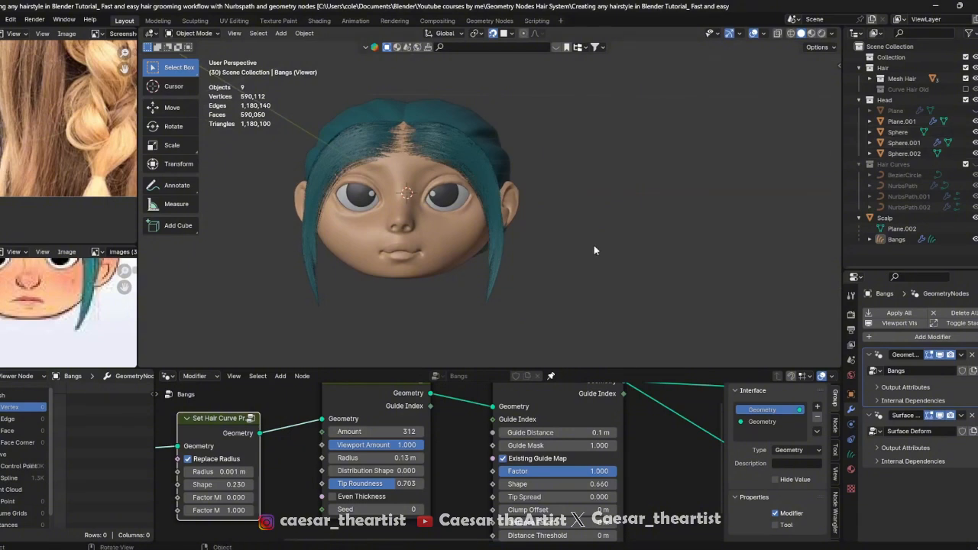
Set the Duplicate Hair Curves radius to 0.1 m and save the file
scroll(554, 489, "down", 6)
scroll(461, 420, "down", 4)
middle_click_drag(513, 418, 466, 435)
scroll(449, 440, "up", 5)
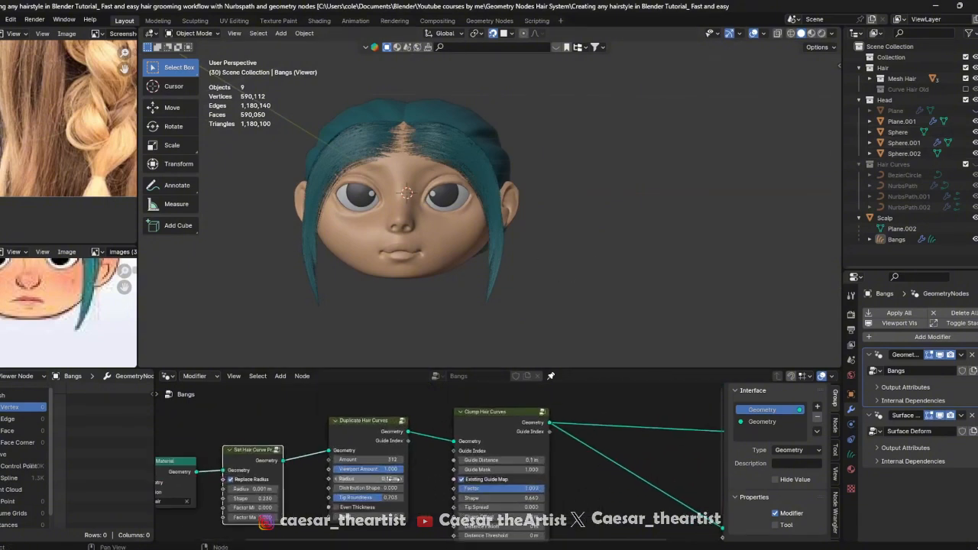
scroll(361, 479, "up", 6)
mouse_move(357, 473)
left_mouse_down()
mouse_move(384, 474)
mouse_move(353, 476)
left_mouse_up()
scroll(418, 153, "up", 5)
scroll(463, 170, "down", 5)
scroll(451, 183, "up", 5)
key("ctrl+s")
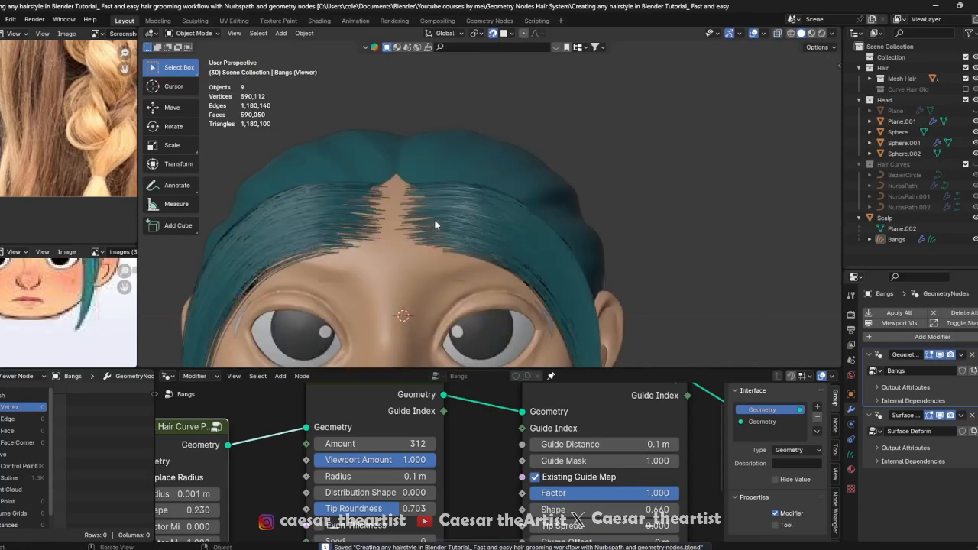
Slide the mirrored guide roots inward to narrow the centre parting in Sculpt Mode, then return to Object Mode and save
left_click(434, 219)
left_click(194, 33)
left_click(197, 68)
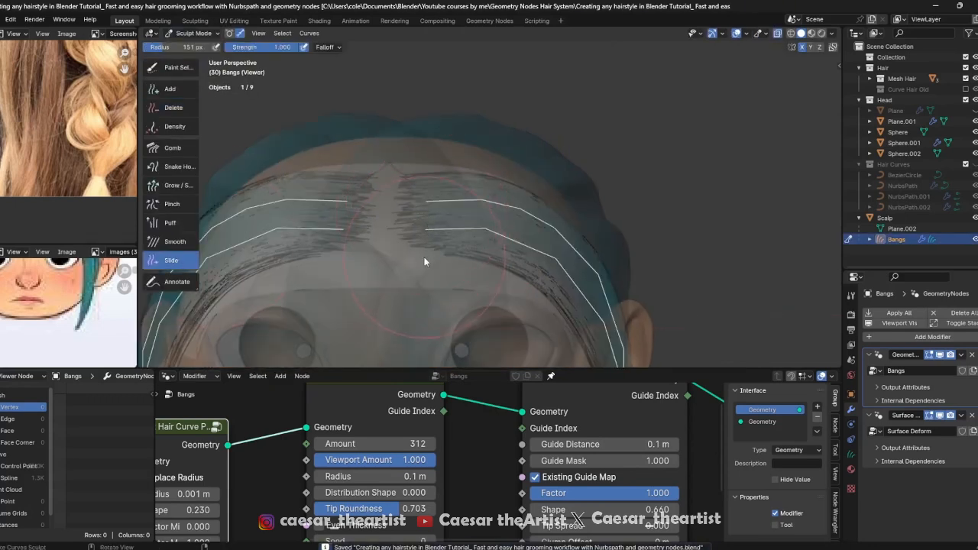
scroll(413, 221, "down", 5)
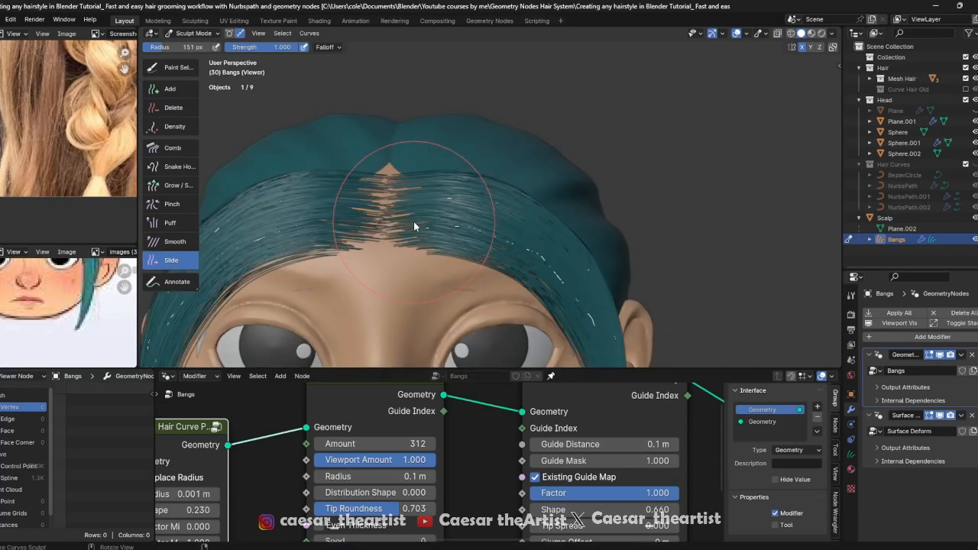
scroll(415, 219, "down", 3)
left_click(208, 37)
left_click(204, 47)
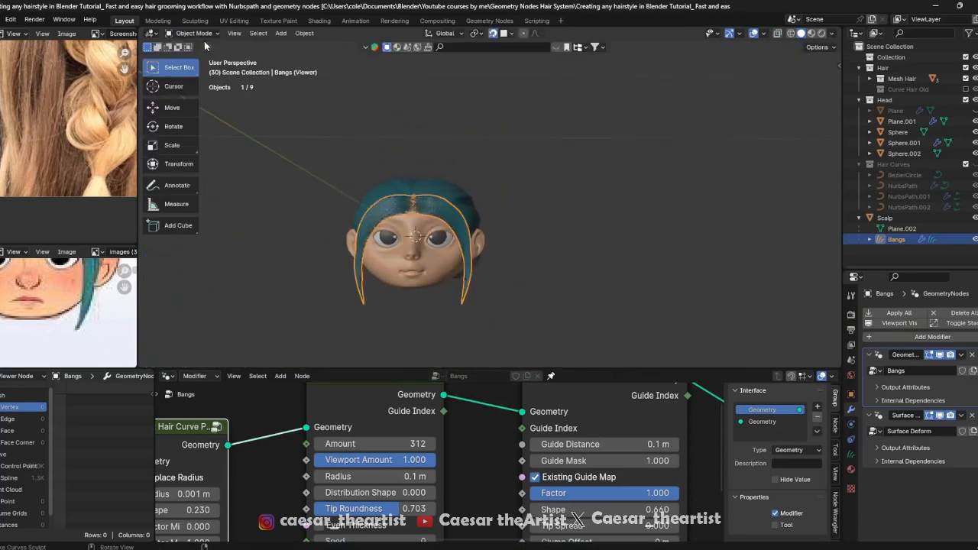
left_click(507, 153)
key("ctrl+s")
Preview the bangs in rendered shading with Scene World turned off and the render engine set to Cycles
mouse_move(489, 260)
middle_mouse_down()
mouse_move(516, 293)
mouse_move(428, 234)
mouse_move(428, 268)
middle_mouse_up()
scroll(426, 232, "up", 6)
middle_click_drag(428, 229, 505, 203)
middle_click_drag(504, 203, 542, 178, "ctrl")
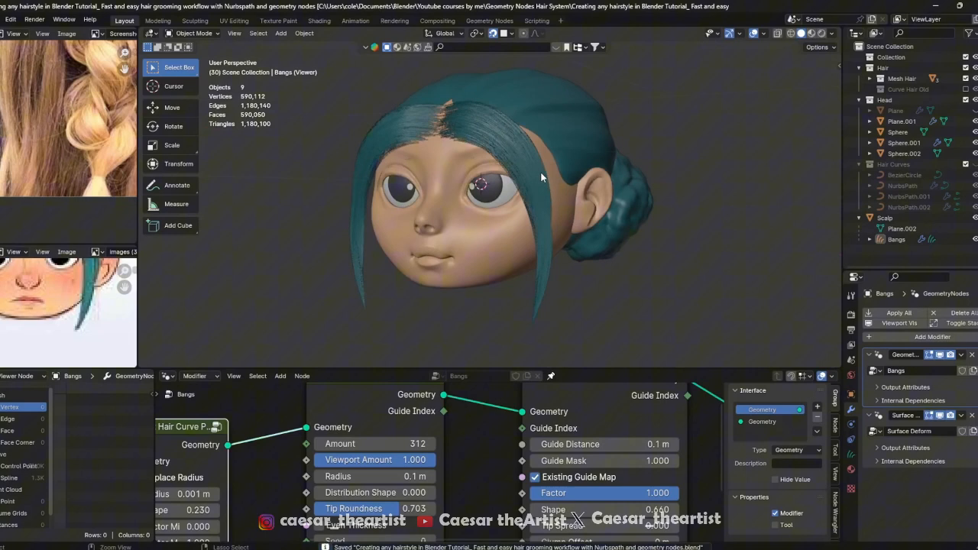
left_click(822, 33)
left_click(832, 33)
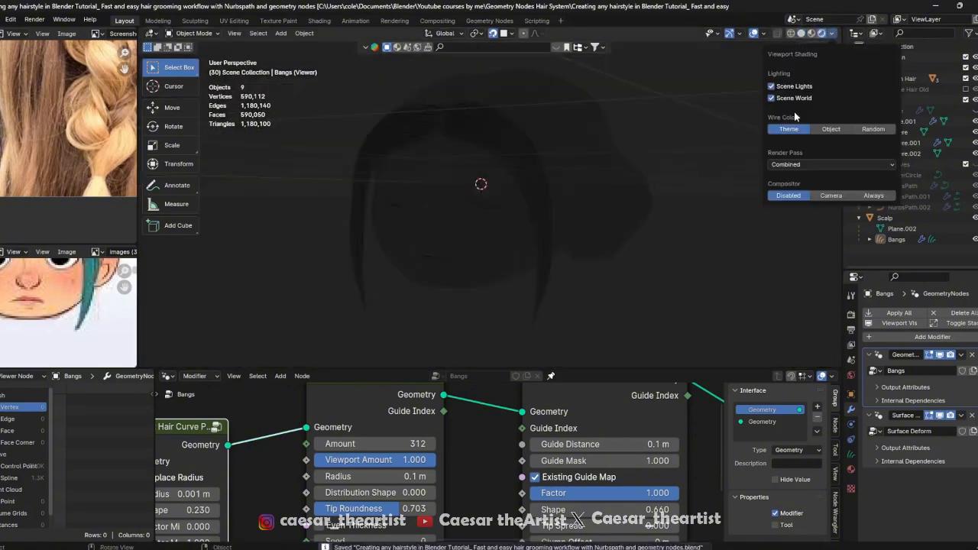
left_click(796, 99)
mouse_move(552, 165)
middle_mouse_down()
mouse_move(573, 169)
mouse_move(502, 159)
mouse_move(520, 157)
middle_mouse_up()
scroll(504, 154, "up", 2)
left_click(849, 314)
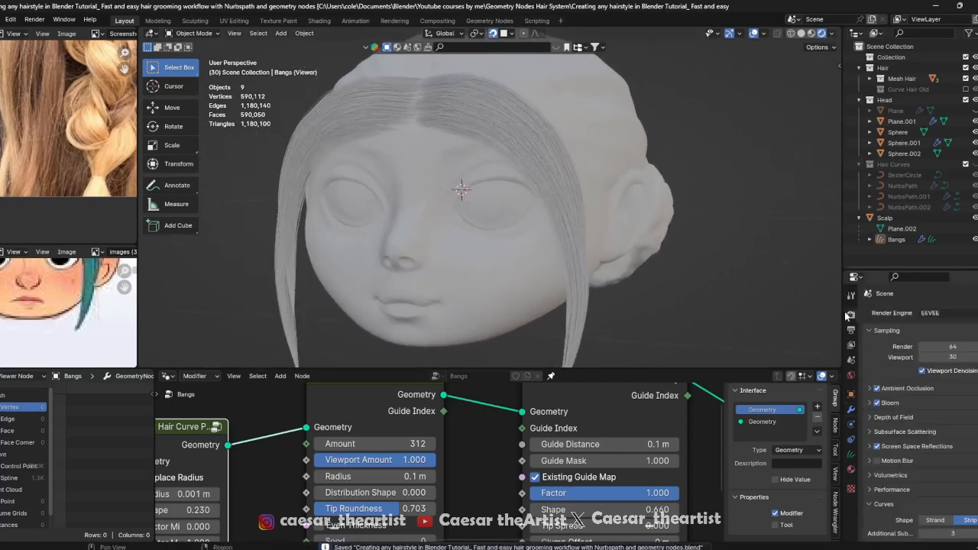
left_click(934, 349)
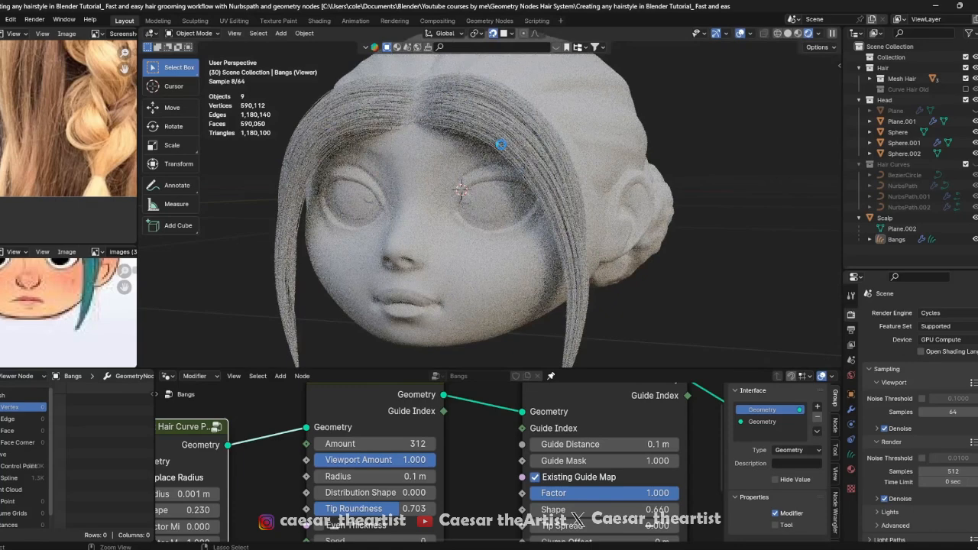
Save the file, examine the Cycles-rendered bangs from several angles, and return to solid shading in front view
key("ctrl+s")
middle_click_drag(498, 143, 600, 154)
scroll(474, 136, "down", 3)
middle_click_drag(438, 121, 465, 159)
scroll(467, 156, "up", 3)
middle_click_drag(500, 128, 471, 159)
scroll(472, 141, "down", 4)
middle_click_drag(543, 155, 513, 153)
scroll(523, 145, "up", 1)
left_click(787, 33)
key("KP_1")
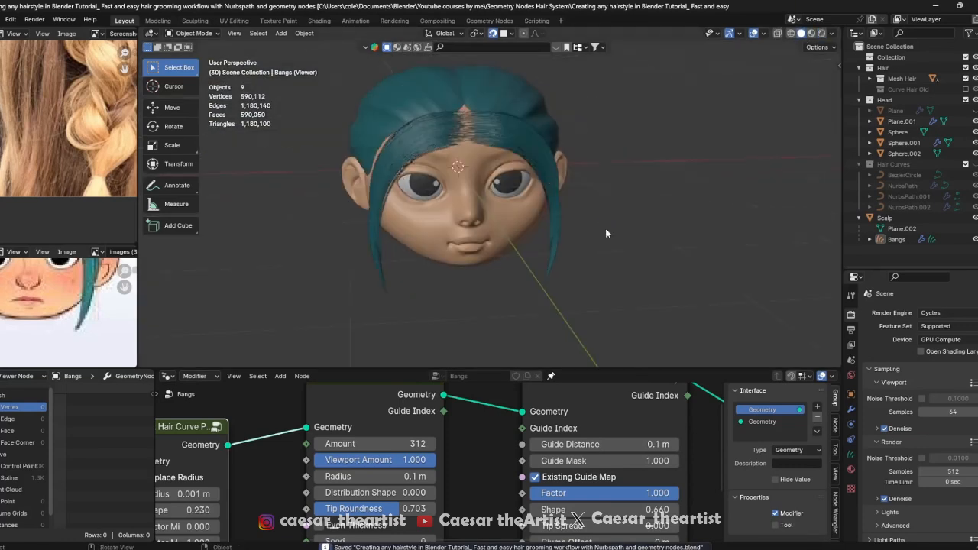
Spread the bangs' node chain apart horizontally, from the Set Material node to the Viewer and Group Output nodes
scroll(515, 438, "down", 5)
scroll(649, 458, "up", 5)
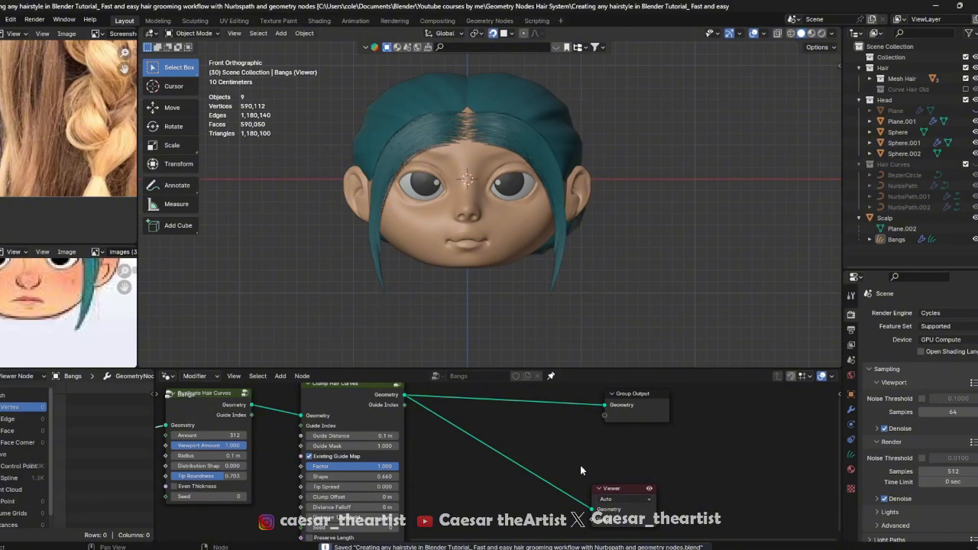
scroll(582, 470, "down", 2)
left_click_drag(607, 485, 658, 468)
left_click_drag(630, 412, 686, 407)
scroll(603, 428, "down", 2)
middle_click_drag(473, 428, 536, 429)
left_click_drag(505, 410, 574, 415)
left_click_drag(408, 418, 468, 420)
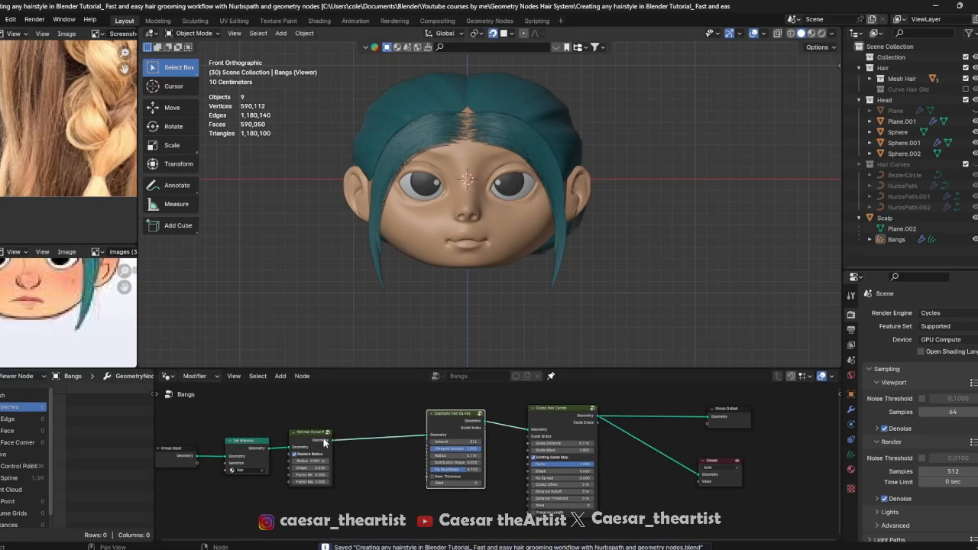
left_click_drag(324, 438, 382, 440)
left_click_drag(259, 447, 301, 447)
middle_click_drag(167, 447, 224, 447)
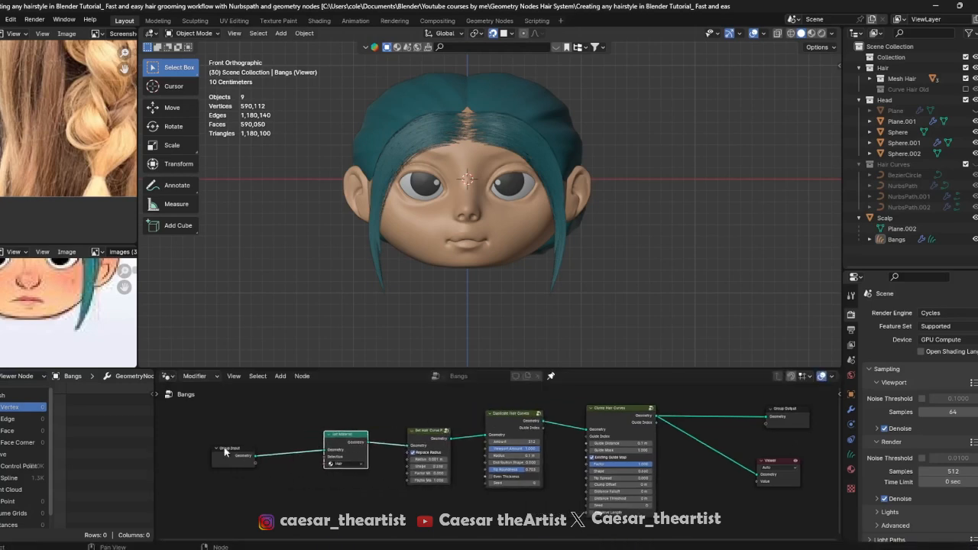
Shift the node chain up to Clump Hair Curves slightly closer to the output nodes and save the file
scroll(216, 429, "down", 1)
left_click_drag(216, 430, 616, 459)
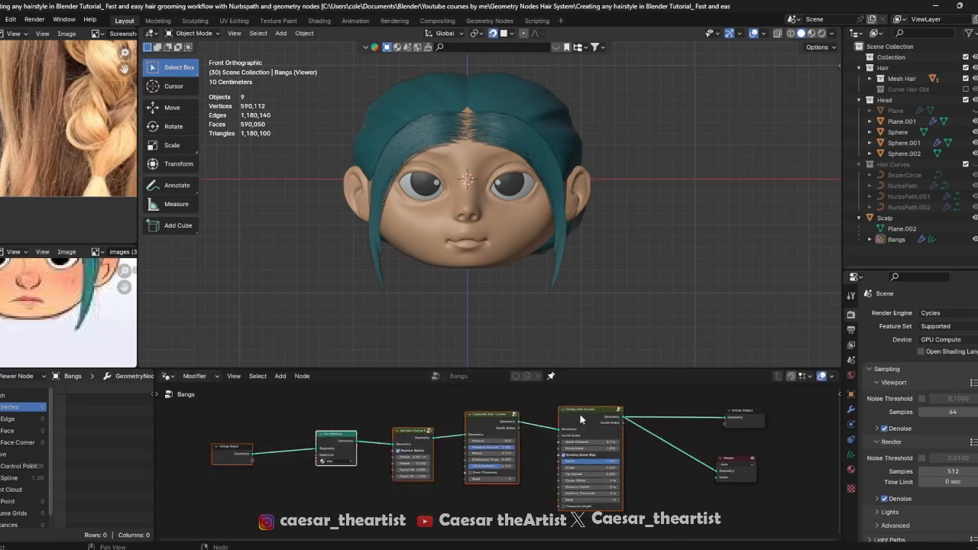
left_click_drag(581, 419, 588, 419)
left_click_drag(761, 495, 681, 392)
key("ctrl+s")
Check the bangs from the front and tighten the spacing of the Set Material, profile, Duplicate and Clump Hair Curves nodes
middle_click_drag(509, 153, 503, 133)
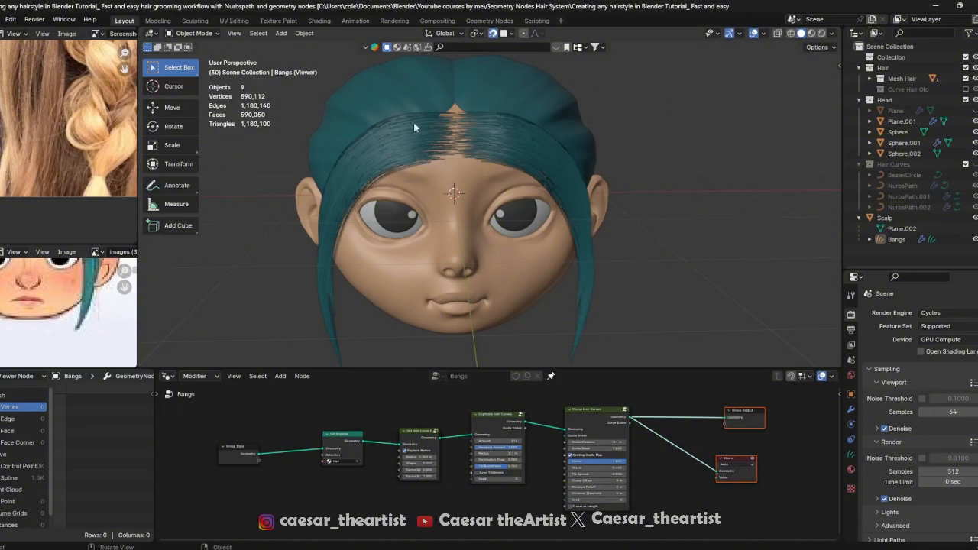
scroll(428, 121, "up", 3)
scroll(495, 165, "down", 5)
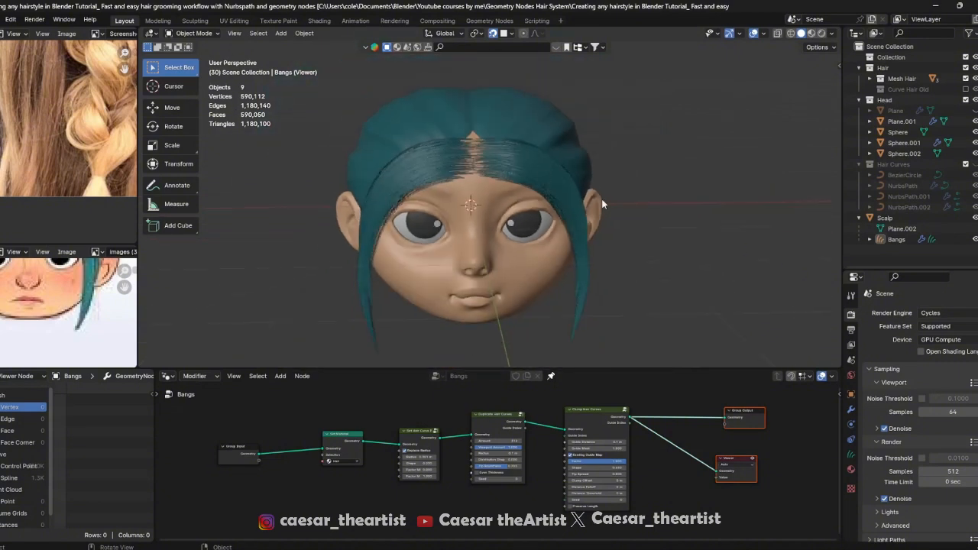
scroll(410, 480, "up", 2)
left_click_drag(322, 433, 302, 434)
left_click_drag(416, 434, 389, 437)
left_click_drag(304, 428, 303, 434)
left_click_drag(514, 414, 489, 423)
left_click_drag(654, 403, 622, 415)
left_click_drag(510, 409, 511, 415)
middle_click_drag(411, 429, 462, 420)
scroll(430, 433, "down", 1)
Inspect the bangs from the side, adjust the Duplicate Hair Curves node's position, and save the file
middle_click_drag(460, 274, 377, 209)
middle_click_drag(592, 414, 478, 414)
scroll(476, 413, "up", 4)
left_click_drag(427, 409, 436, 415)
scroll(442, 409, "down", 2)
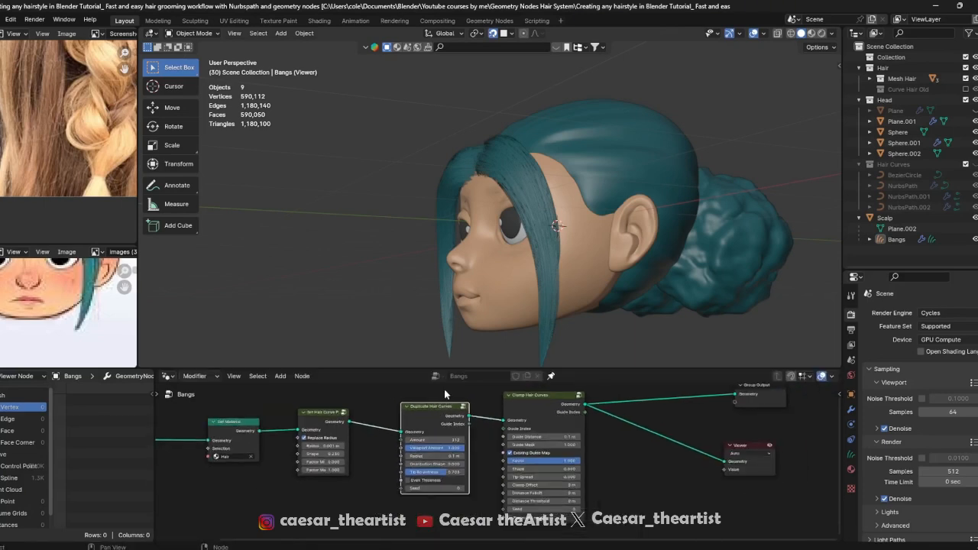
scroll(423, 457, "up", 2)
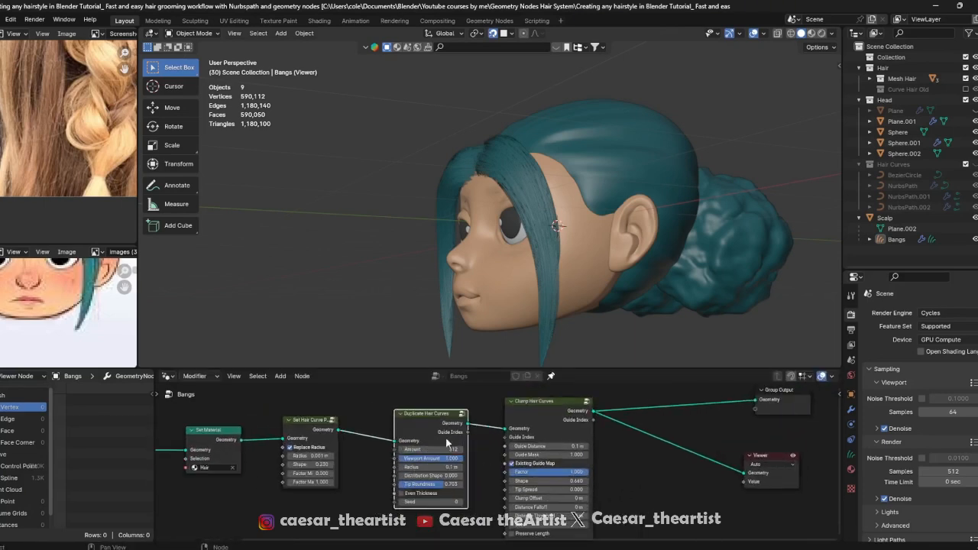
key("ctrl+s")
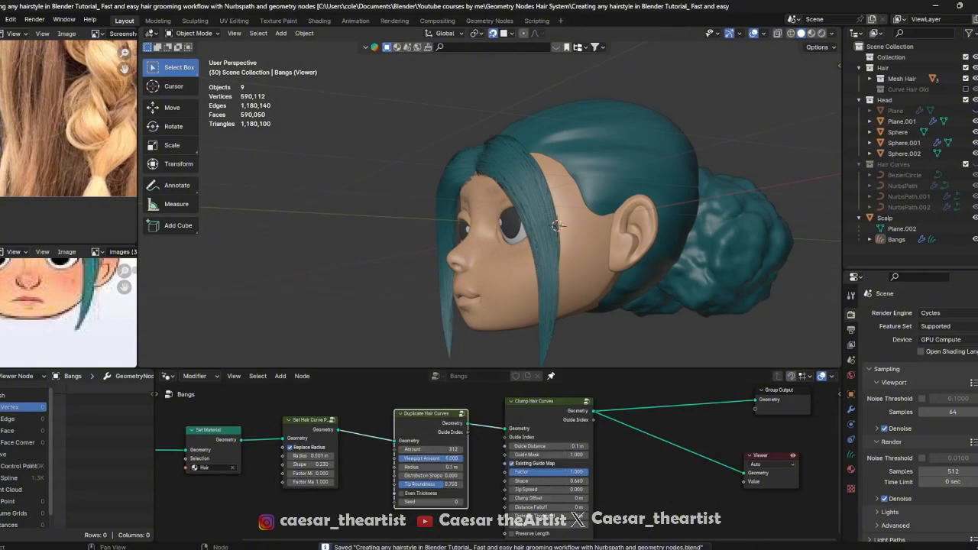
Clear space in the node chain by moving Clump Hair Curves farther along and Duplicate Hair Curves below it
scroll(540, 430, "up", 2)
left_click_drag(554, 419, 627, 426)
left_click_drag(414, 426, 409, 507)
scroll(409, 507, "down", 2)
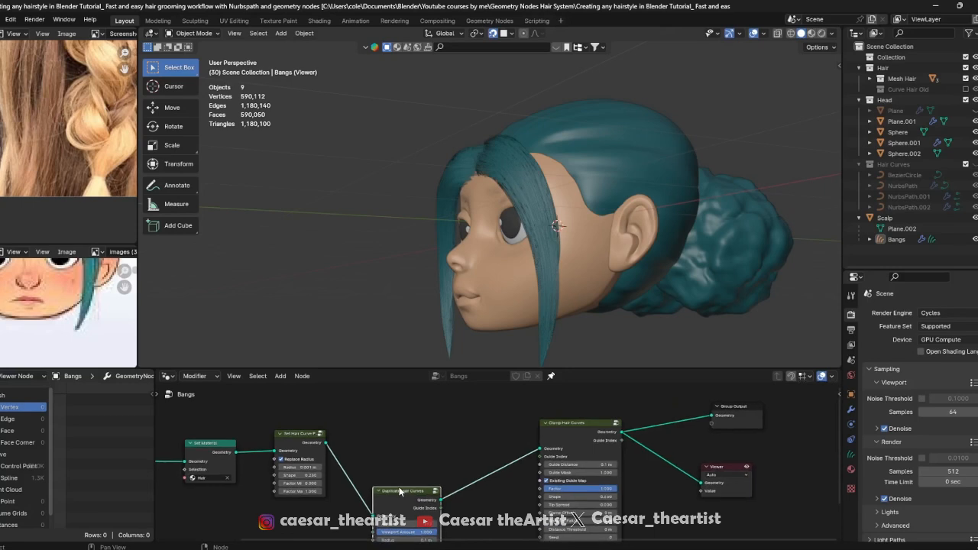
Add an Interpolate Hair Curves node above the bangs' node chain
key("shift+a")
mouse_move(395, 451)
mouse_move(451, 462)
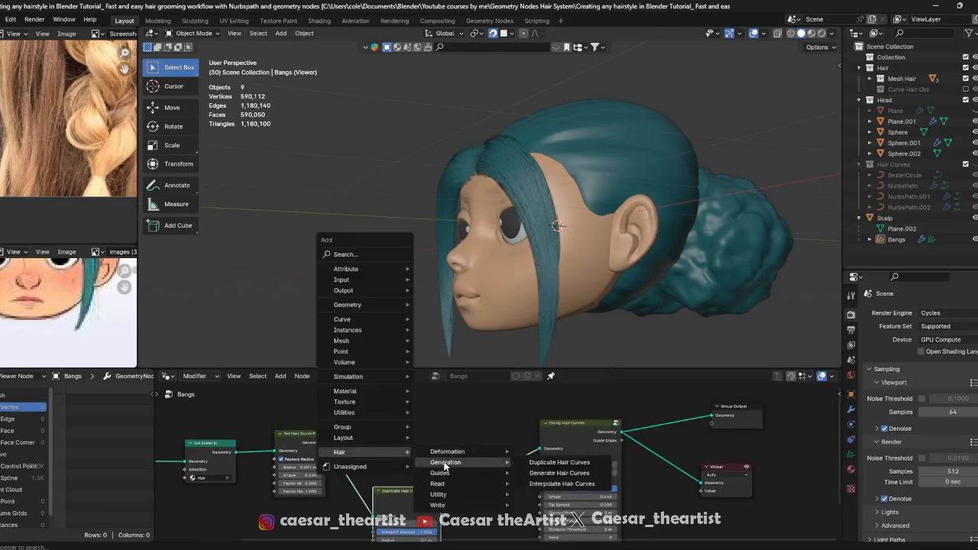
left_click(542, 484)
scroll(413, 428, "down", 2)
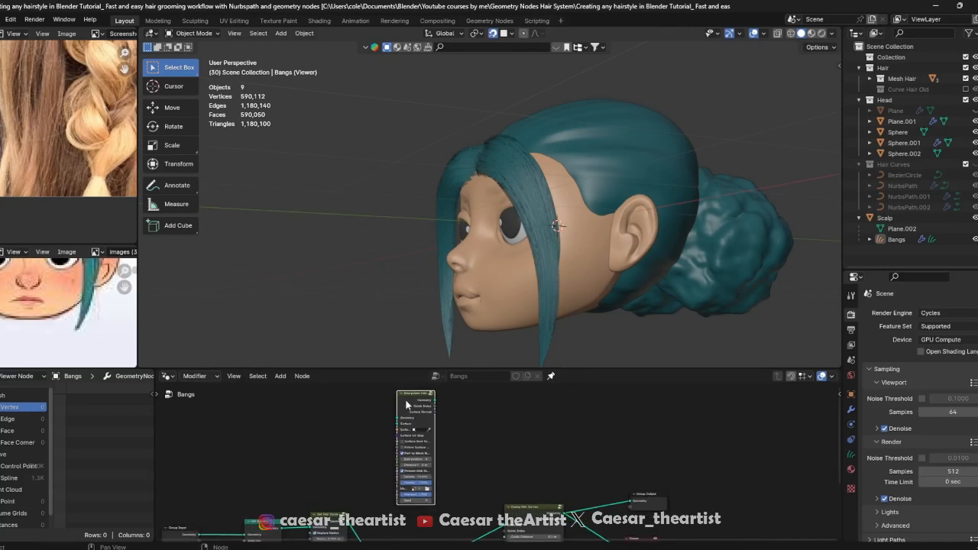
Connect Set Hair Curve Profile's geometry to the Interpolate Hair Curves node and preview its output through the Viewer node
left_click(407, 405)
scroll(362, 496, "up", 2)
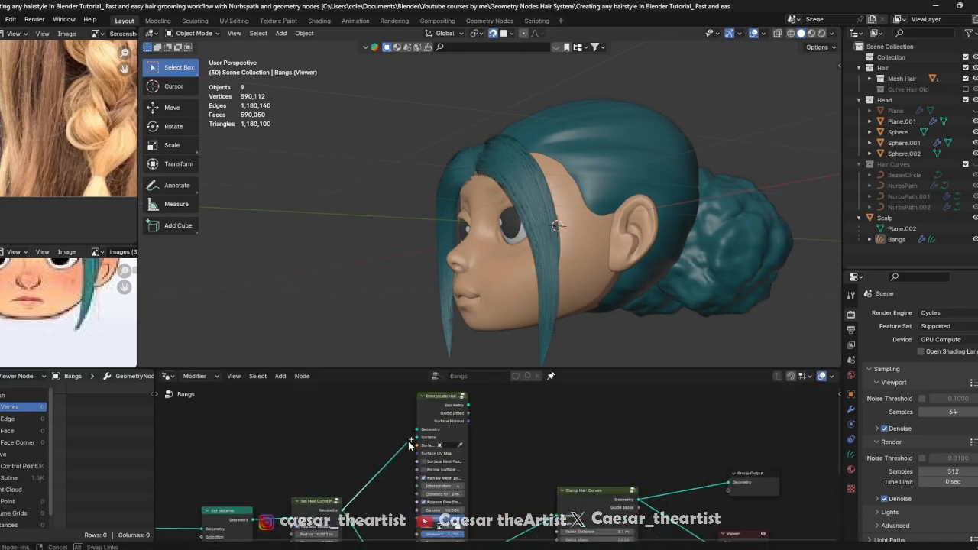
left_click(446, 415, "ctrl+shift")
middle_click_drag(476, 295, 519, 280)
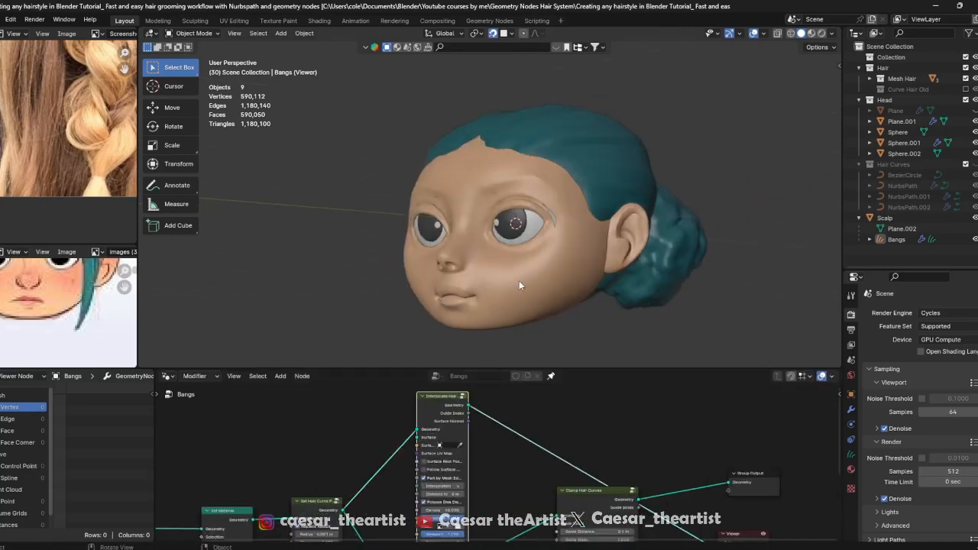
Save the file and set Scalp as the surface object of the Interpolate Hair Curves node
scroll(425, 443, "up", 5)
key("ctrl+s")
left_click(463, 448)
type("s")
left_click(487, 327)
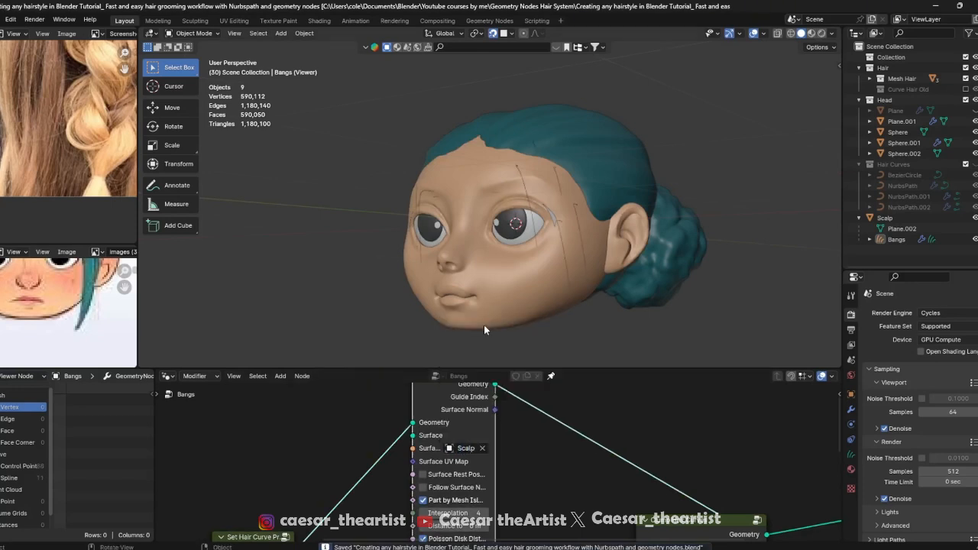
Raise the Interpolate Hair Curves density to about 1,624, check the generated strands around the head, and save the file
middle_click_drag(484, 326, 523, 298)
scroll(458, 493, "down", 2)
middle_click_drag(453, 500, 456, 450)
left_click_drag(461, 495, 738, 494)
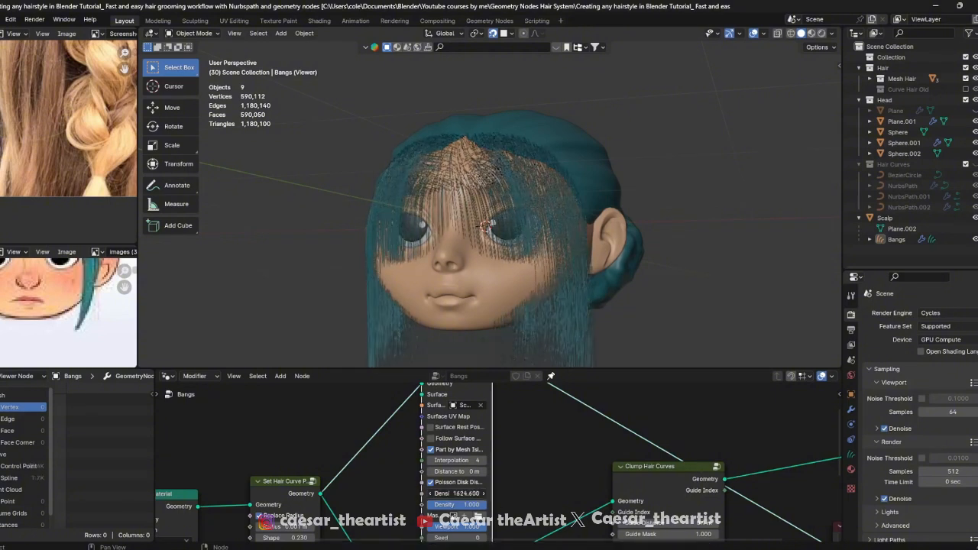
middle_click_drag(490, 256, 566, 264)
key("ctrl+s")
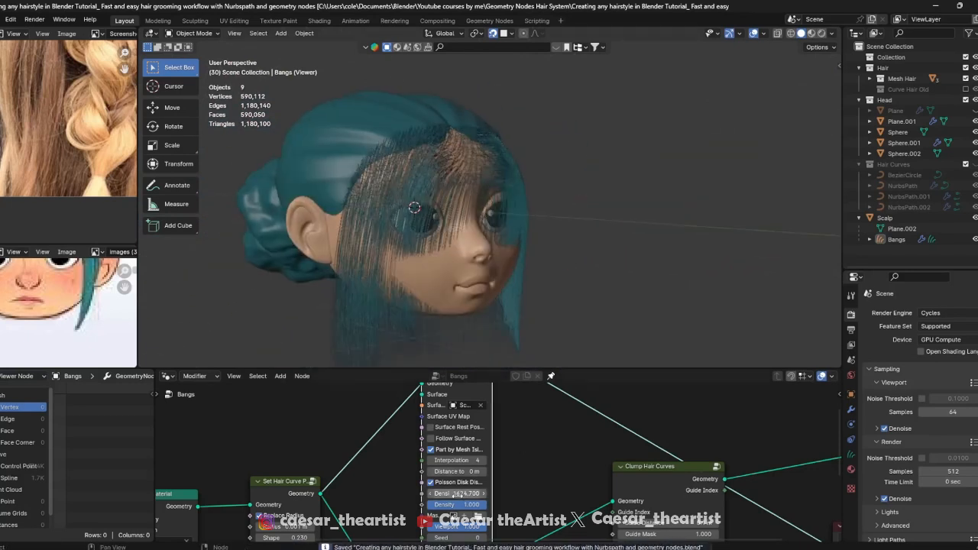
Review the node chain and nudge the Duplicate Hair Curves node beneath Interpolate Hair Curves
scroll(492, 451, "down", 5)
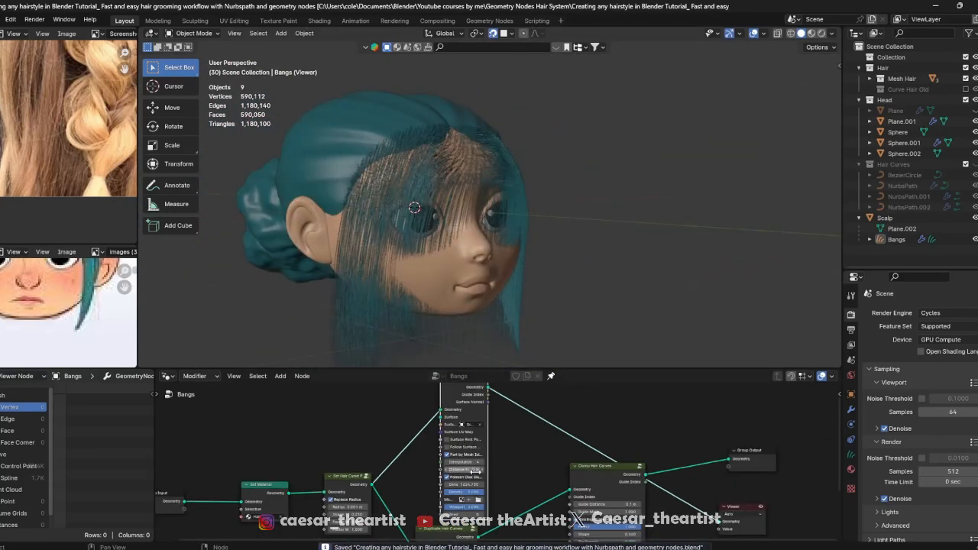
scroll(467, 443, "up", 2)
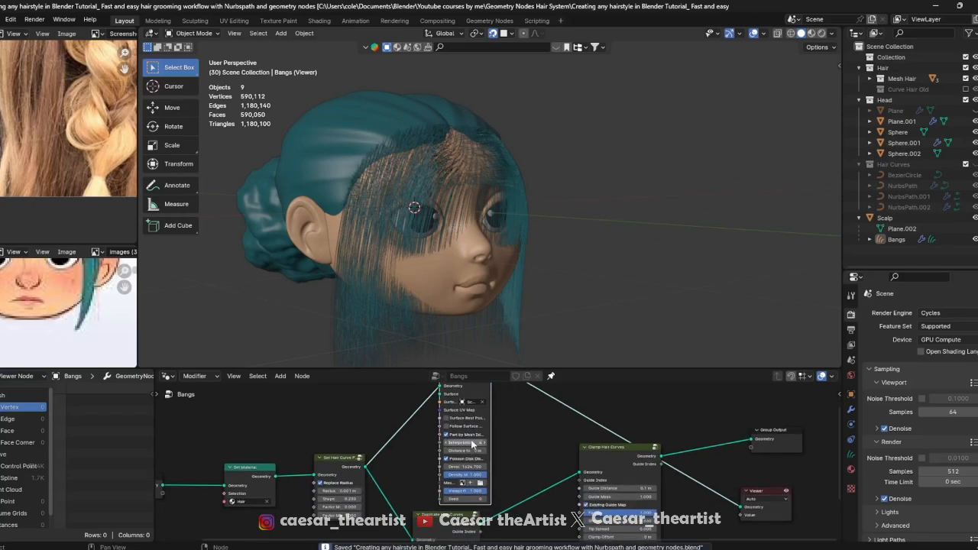
scroll(467, 436, "down", 2)
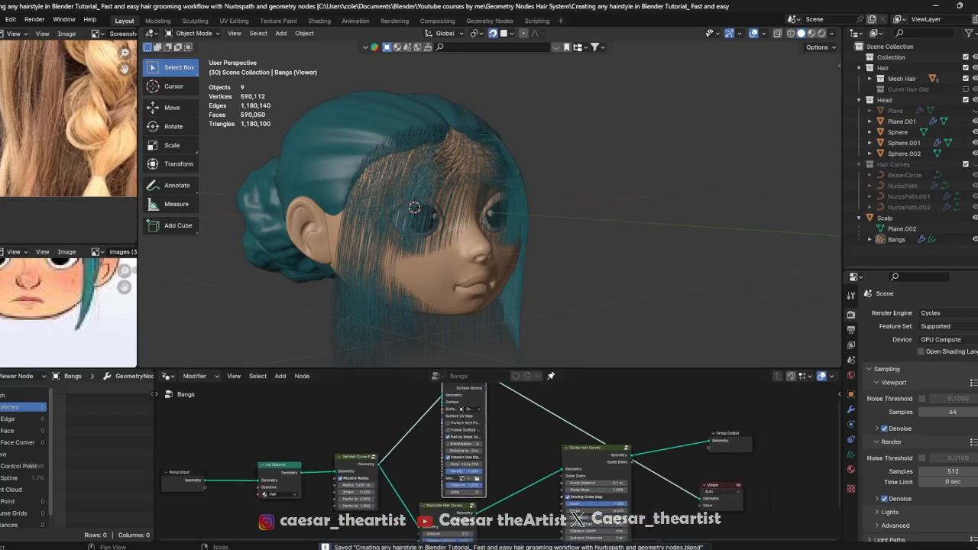
middle_click_drag(444, 521, 455, 463)
scroll(456, 463, "up", 4)
mouse_move(455, 462)
left_mouse_down()
mouse_move(481, 468)
mouse_move(472, 468)
left_mouse_up()
scroll(468, 463, "down", 3)
middle_click_drag(466, 434, 444, 493)
scroll(446, 477, "down", 3)
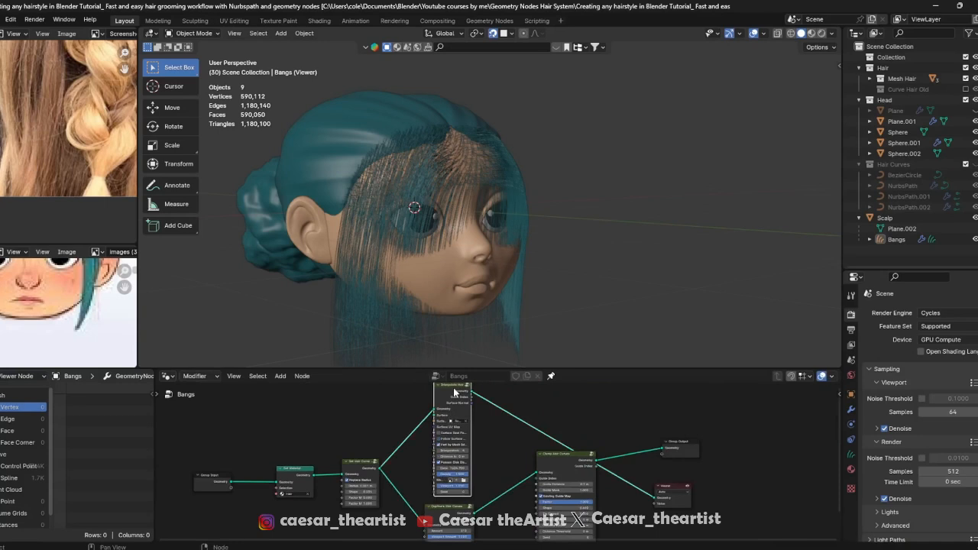
Remove the Interpolate Hair Curves node, put Duplicate Hair Curves back in line, preview Clump Hair Curves' output, and save
key("ctrl+x")
left_click_drag(445, 512, 446, 415)
scroll(441, 476, "up", 3)
left_click(618, 454, "ctrl+shift")
scroll(443, 500, "up", 5)
key("ctrl+s")
scroll(447, 430, "down", 7)
scroll(569, 454, "down", 2)
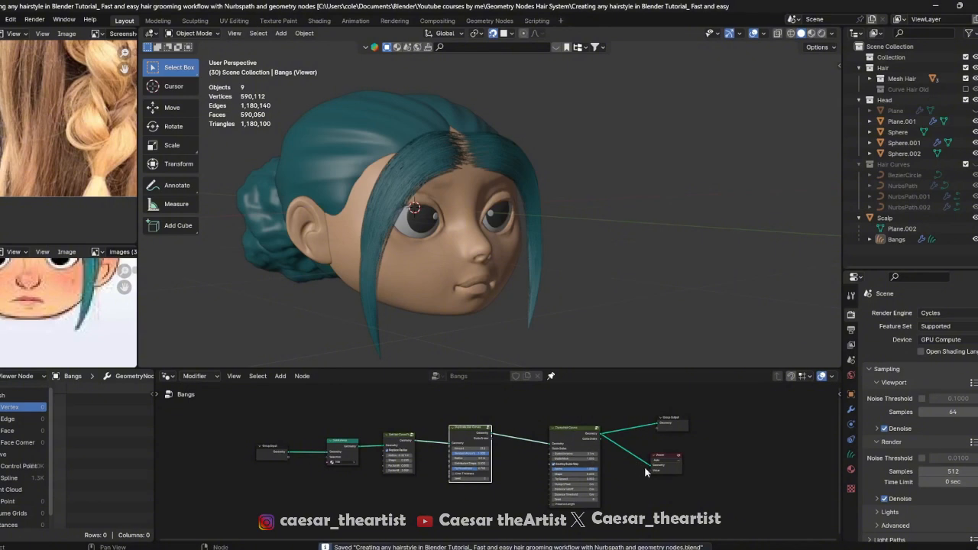
Inspect the clumped bangs from the front and at an angle, and save the file
key("grave")
left_click(469, 231)
scroll(517, 189, "up", 4)
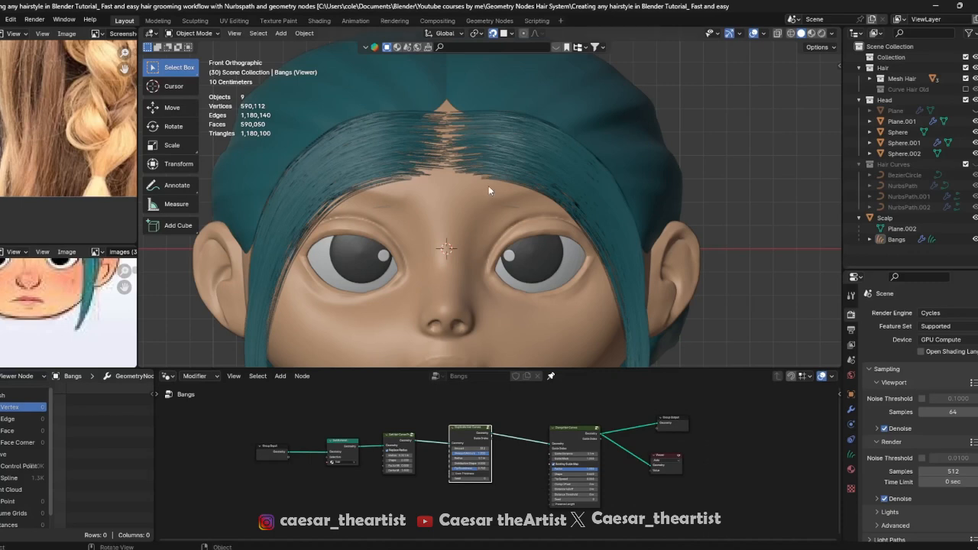
scroll(575, 188, "down", 3)
scroll(528, 188, "up", 2)
middle_click_drag(574, 188, 512, 174)
middle_click_drag(566, 145, 543, 114, "shift")
key("ctrl+s")
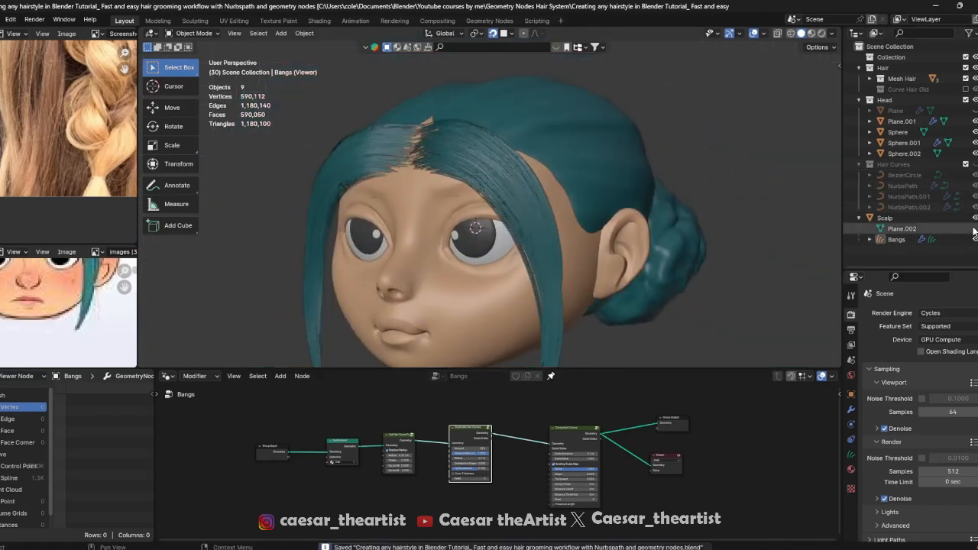
Hide Bangs, show the Hair Curves collection, and try moving a NURBS bangs strand
left_click(974, 239)
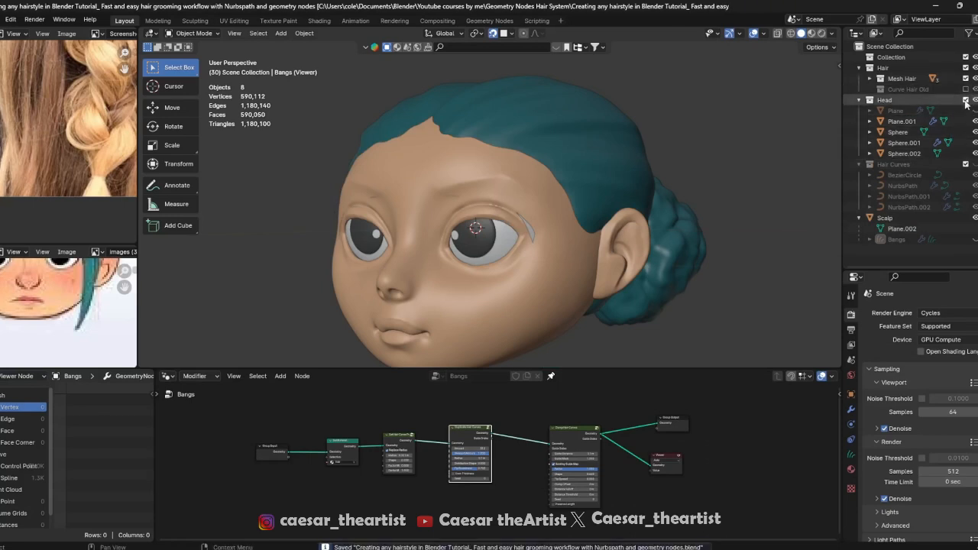
left_click(975, 164)
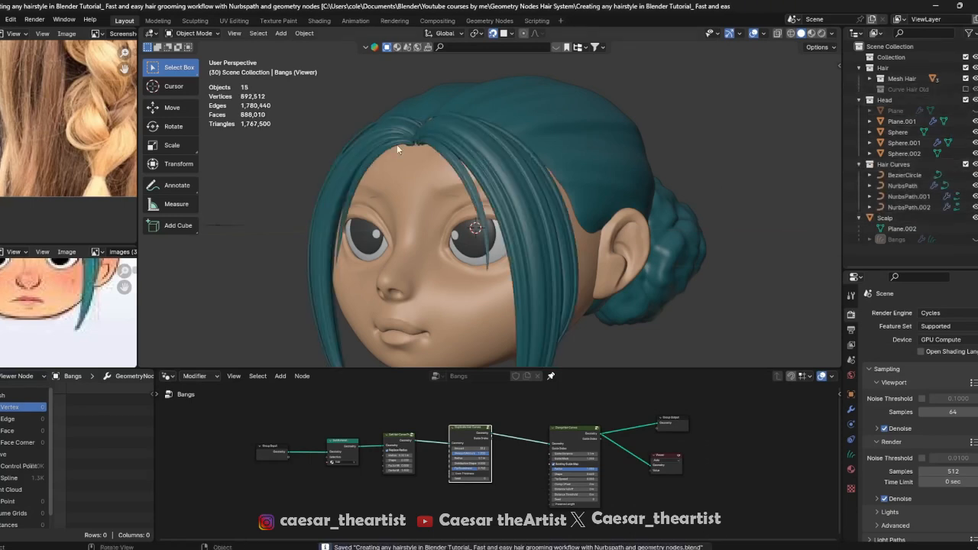
middle_click_drag(397, 144, 476, 152)
left_click(489, 136)
key("g")
right_click(526, 148)
key("g")
right_click(535, 150)
scroll(517, 149, "down", 1)
Try reshaping the NurbsPath side strand by pulling its lower control points outward and inward, discarding the changes
key("Tab")
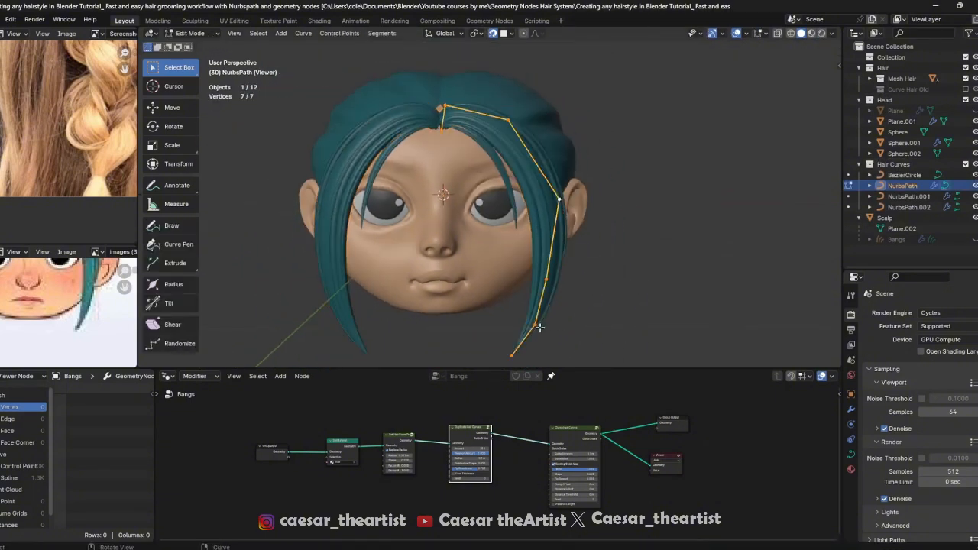
left_click(537, 324)
key("g")
right_click(556, 279)
left_click_drag(556, 279, 672, 271)
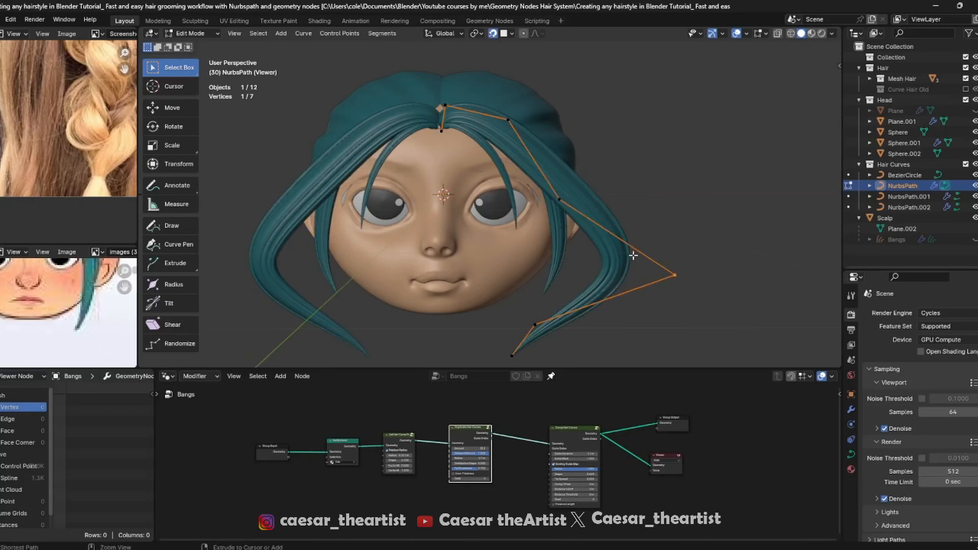
key("ctrl+z")
key("g")
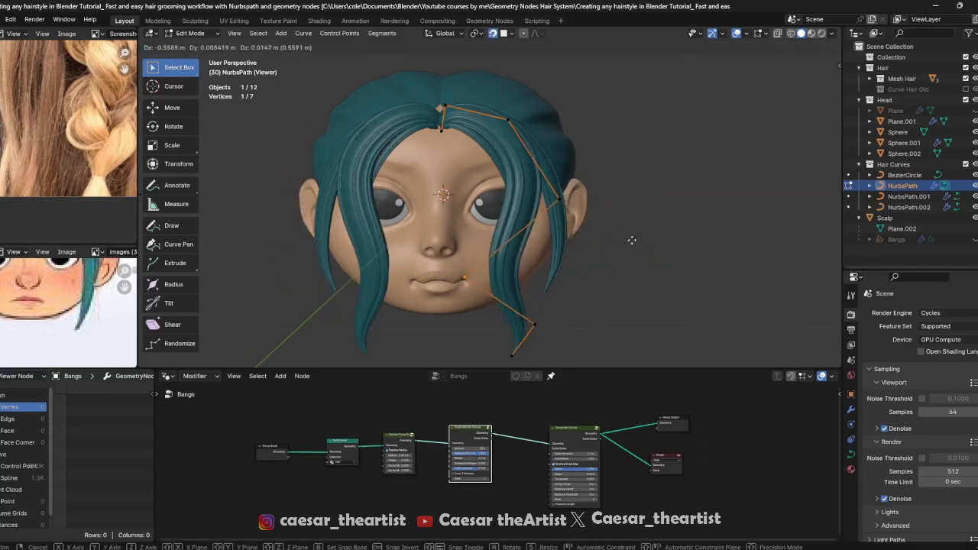
right_click(632, 240)
key("Tab")
Examine the NURBS bangs from several angles, try moving a strand as a whole, and check its control points
middle_click_drag(632, 240, 544, 246)
left_click(471, 142)
scroll(471, 142, "up", 3)
left_click(471, 142)
middle_click_drag(471, 142, 479, 145)
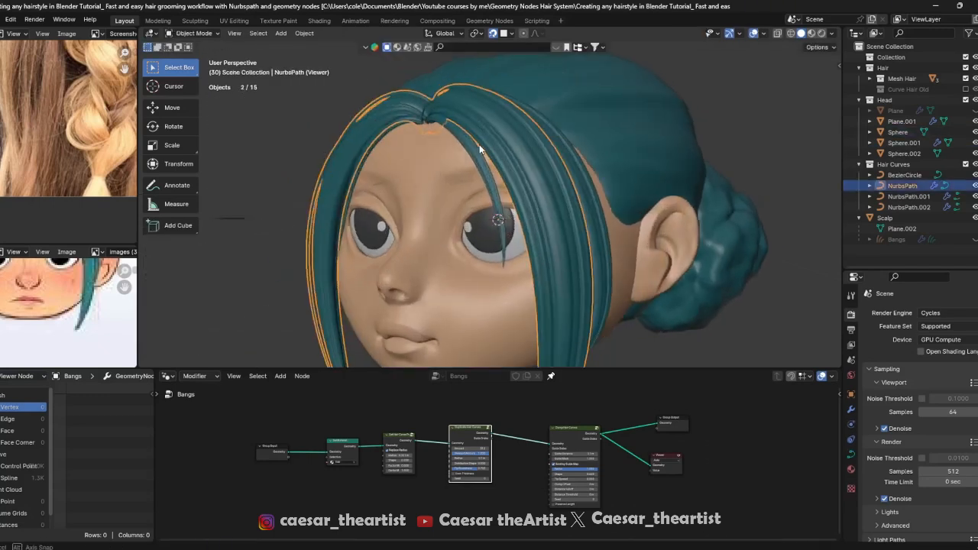
scroll(480, 144, "down", 5)
left_click(502, 159)
key("g")
right_click(493, 150)
left_click(507, 134)
key("Tab")
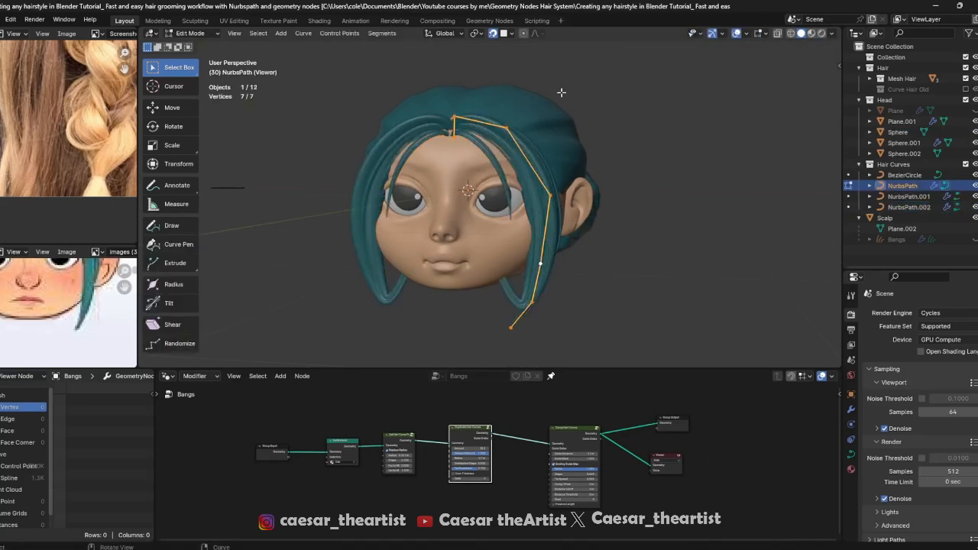
key("Tab")
middle_click_drag(521, 176, 489, 191)
Switch the viewport to Rendered shading and examine the NURBS bangs' strands from afar and close up
left_click(822, 34)
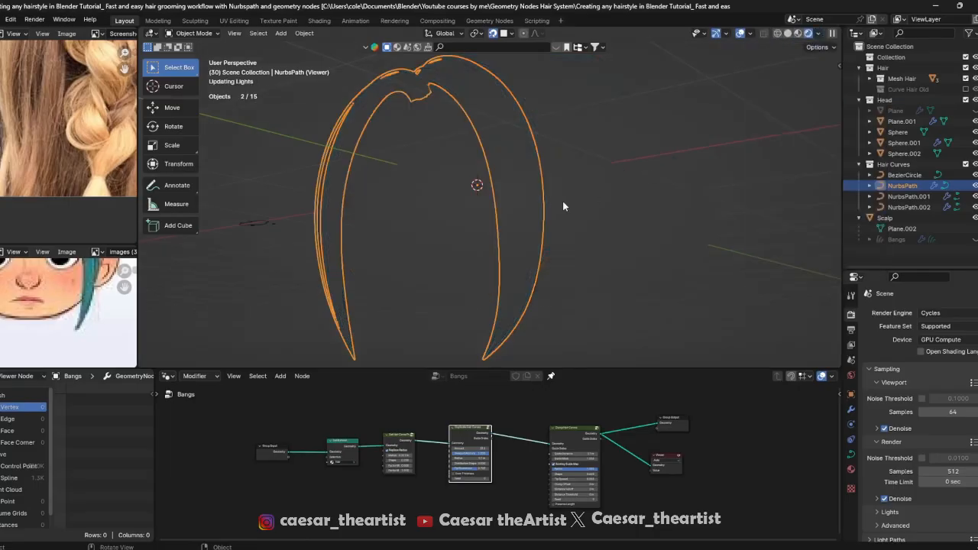
left_click(282, 176)
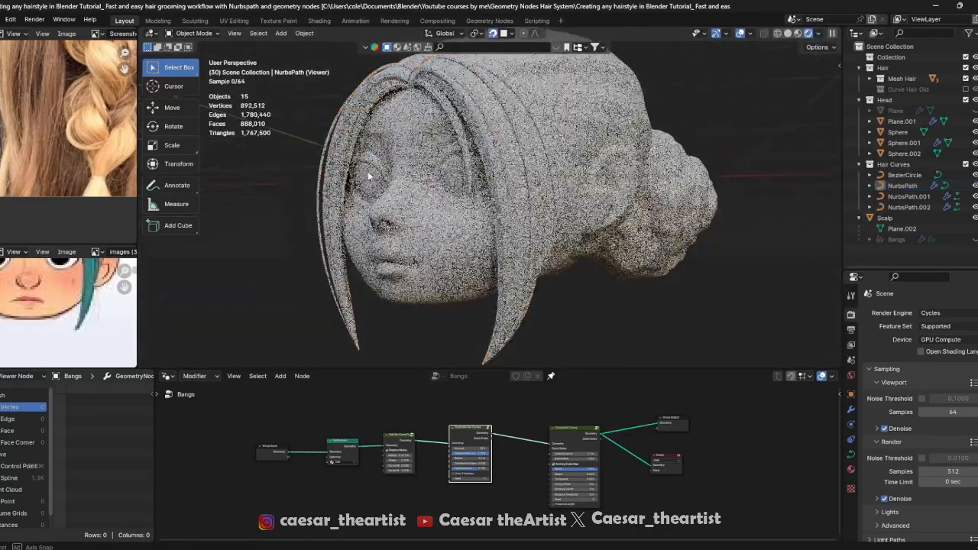
middle_click_drag(368, 171, 491, 164)
scroll(491, 164, "up", 2)
scroll(440, 139, "up", 3)
scroll(509, 200, "up", 3)
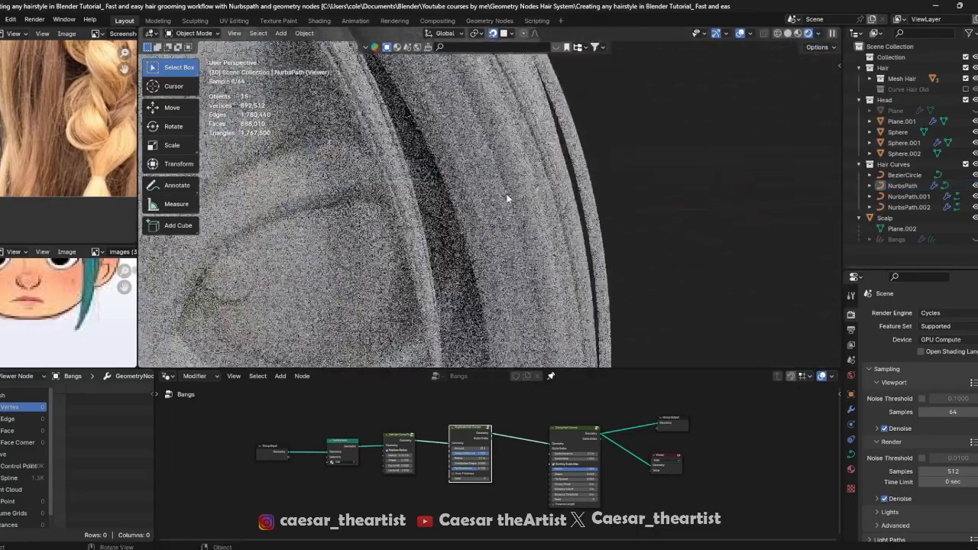
scroll(510, 219, "up", 2)
scroll(509, 217, "down", 5)
scroll(513, 176, "up", 6)
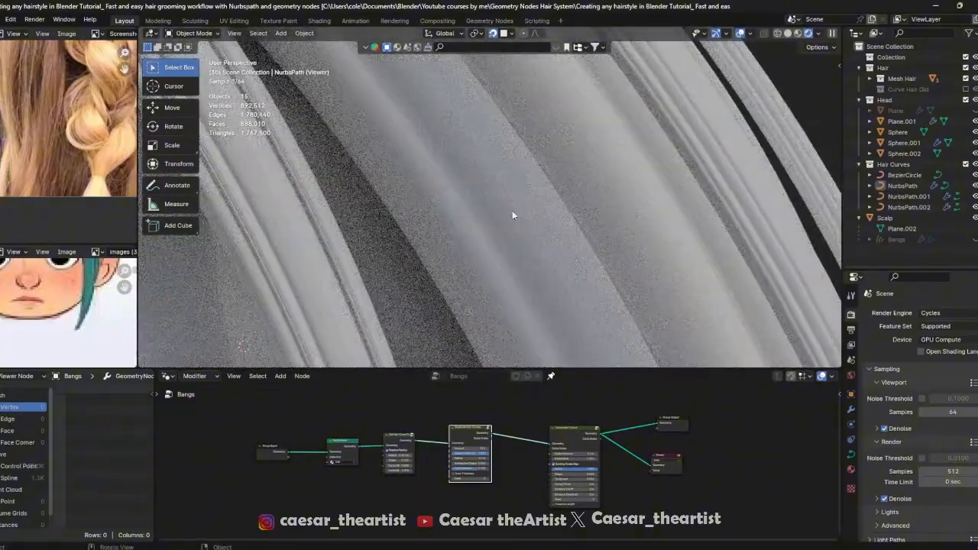
scroll(518, 187, "down", 6)
scroll(527, 187, "up", 3)
scroll(527, 187, "down", 4)
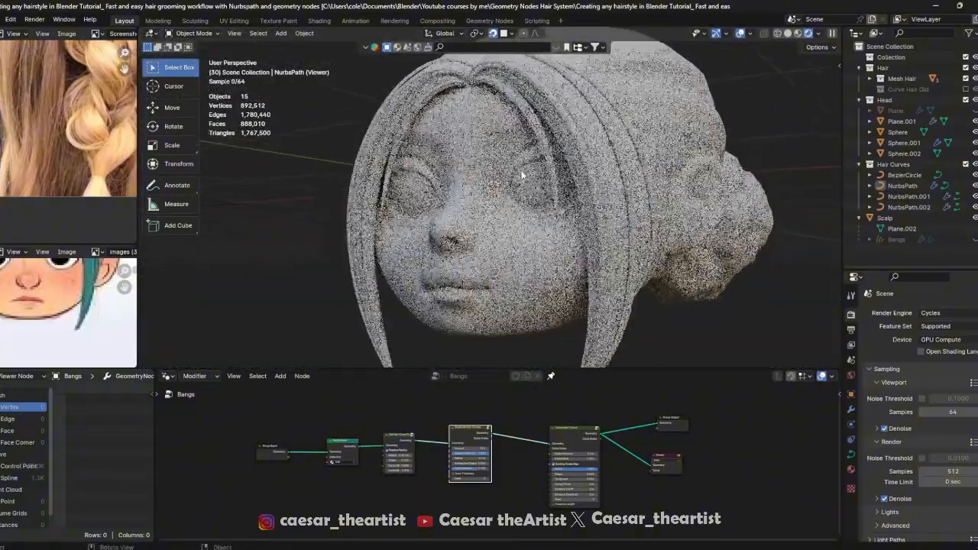
scroll(694, 143, "up", 4)
Return the viewport to Solid shading, save the file, and select the main NURBS bangs strand
left_click(788, 34)
key("ctrl+s")
mouse_move(593, 173)
middle_mouse_down()
mouse_move(597, 160)
mouse_move(598, 171)
middle_mouse_up()
left_click(597, 172)
scroll(596, 172, "down", 3)
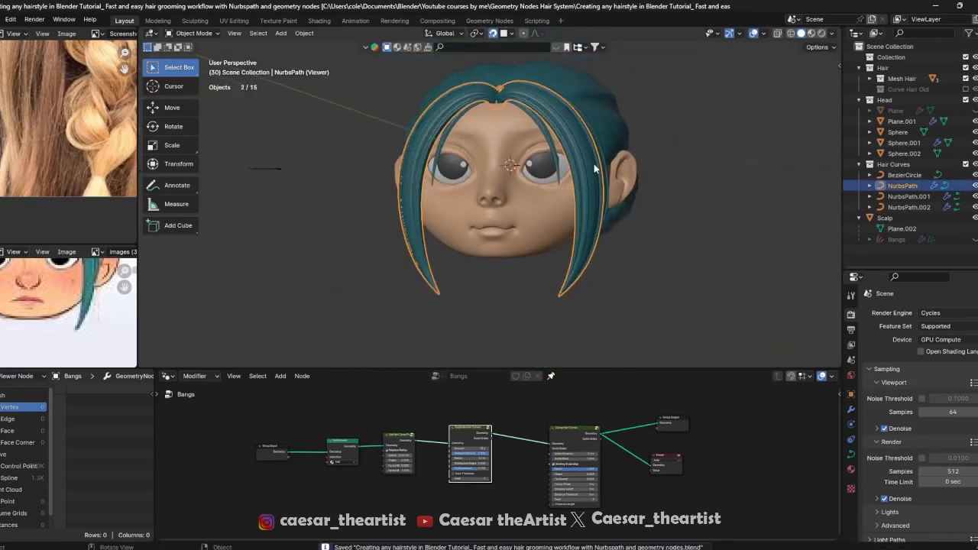
Hide the Hair Curves collection, show the Bangs object again, and inspect its strands around the parting
left_click(974, 165)
left_click(974, 239)
scroll(493, 106, "up", 5)
left_click(452, 146)
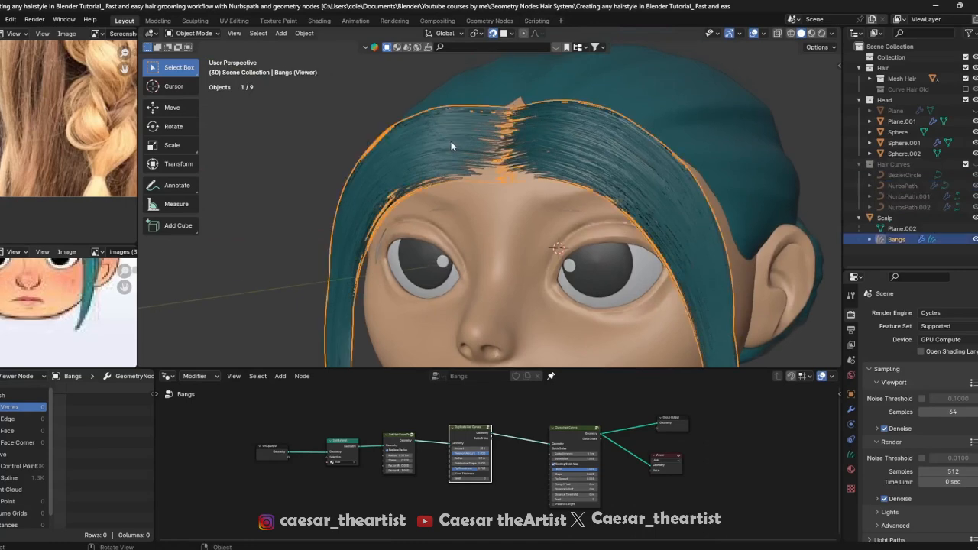
middle_click_drag(452, 144, 441, 91, "shift")
scroll(442, 94, "down", 4)
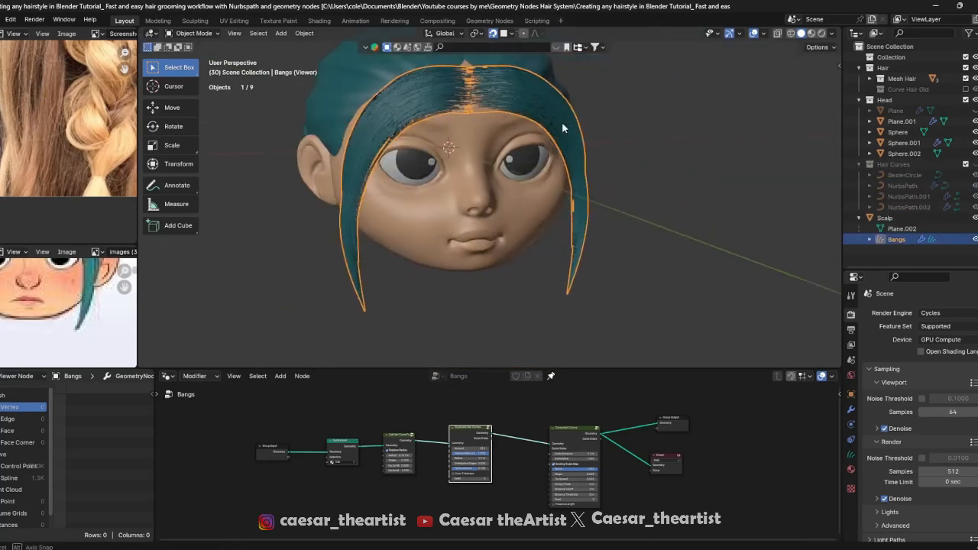
scroll(558, 120, "up", 6)
middle_click_drag(514, 197, 503, 212)
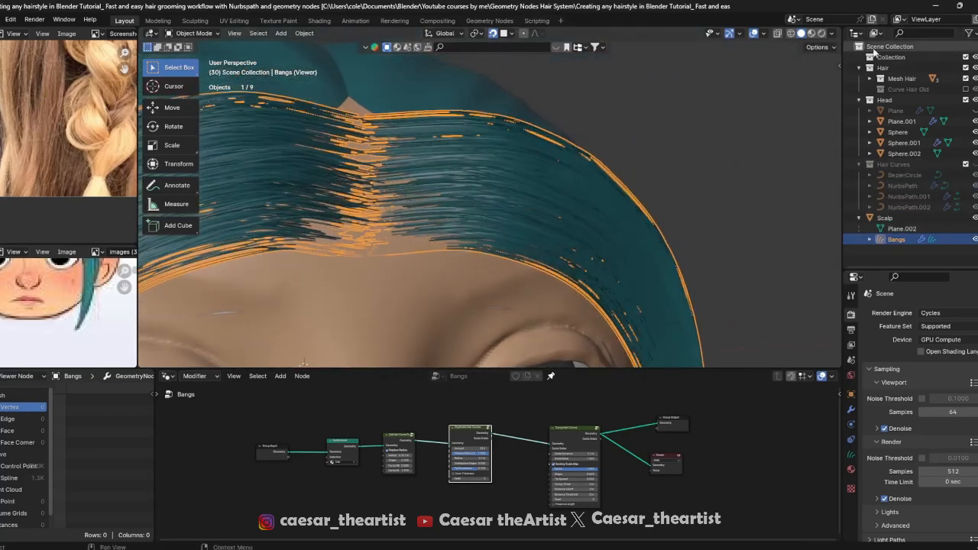
Switch the viewport to Rendered shading and examine the Bangs strands close up and from the front
left_click(821, 33)
middle_click_drag(713, 294, 724, 267)
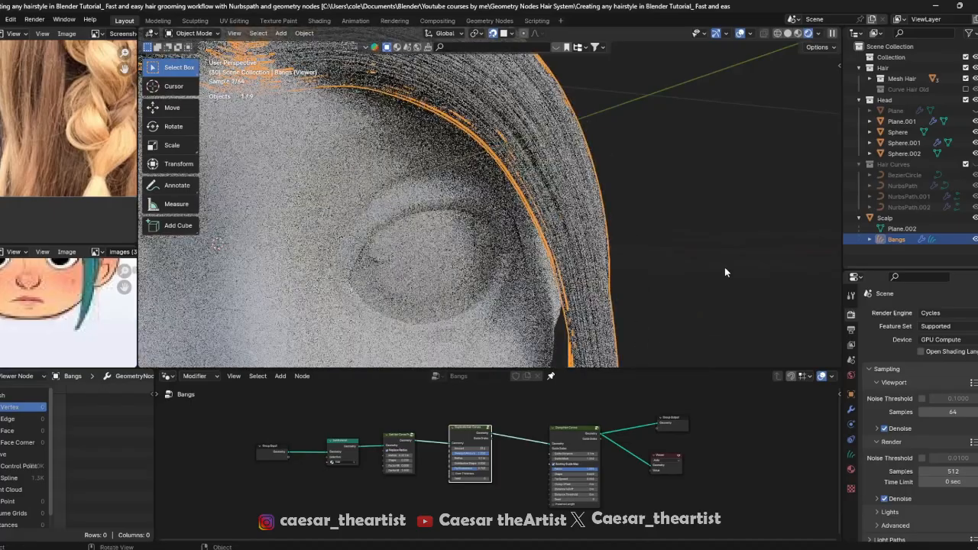
left_click(724, 267)
scroll(577, 270, "up", 3)
scroll(482, 179, "up", 4)
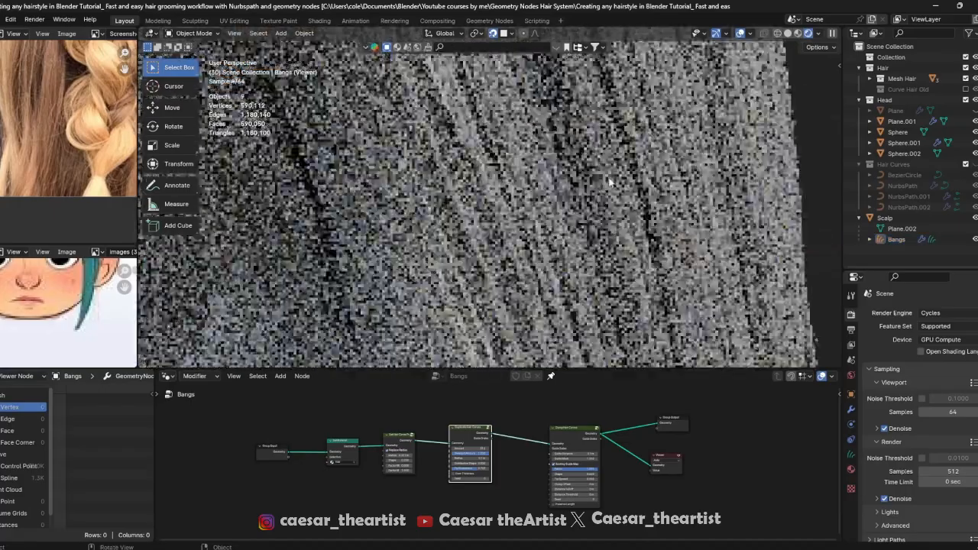
scroll(647, 170, "down", 5)
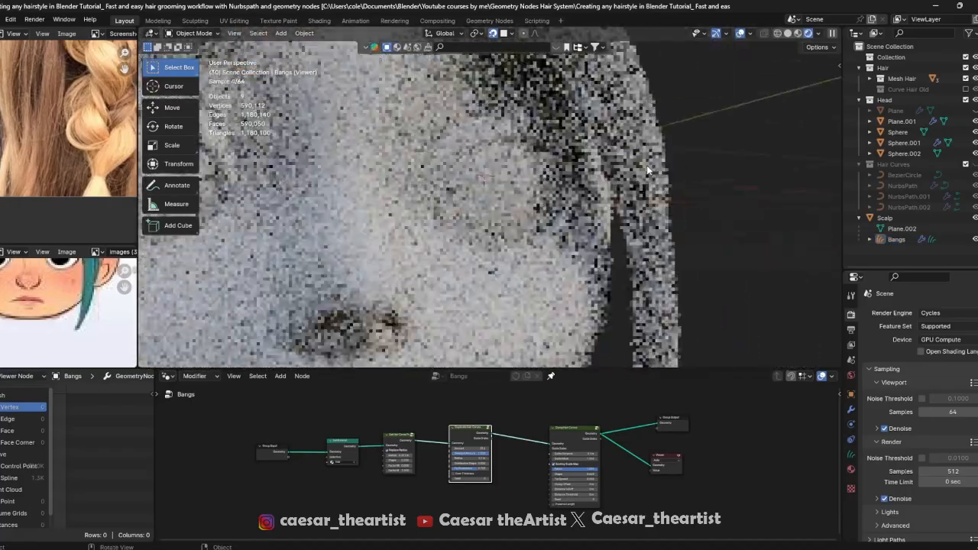
scroll(659, 173, "down", 6)
middle_click_drag(670, 175, 596, 136)
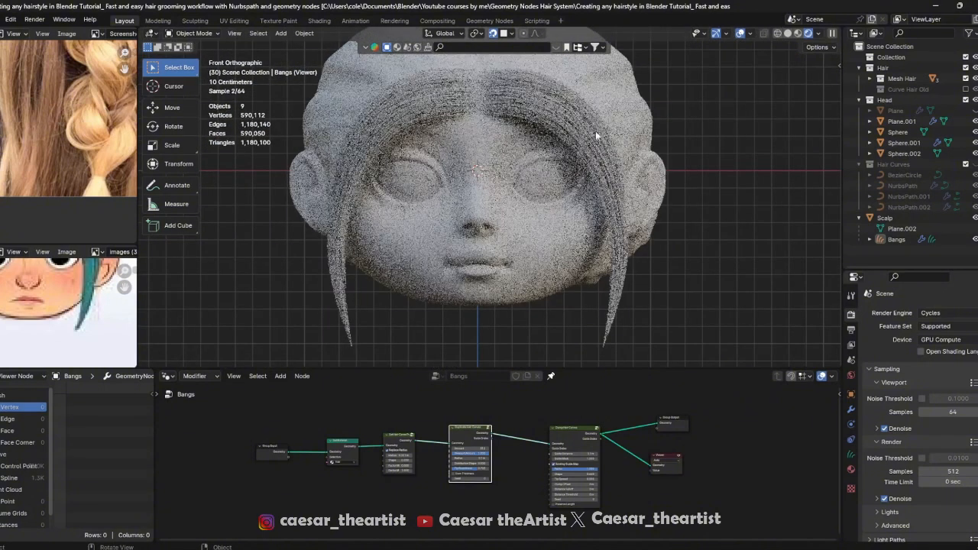
scroll(606, 164, "down", 3)
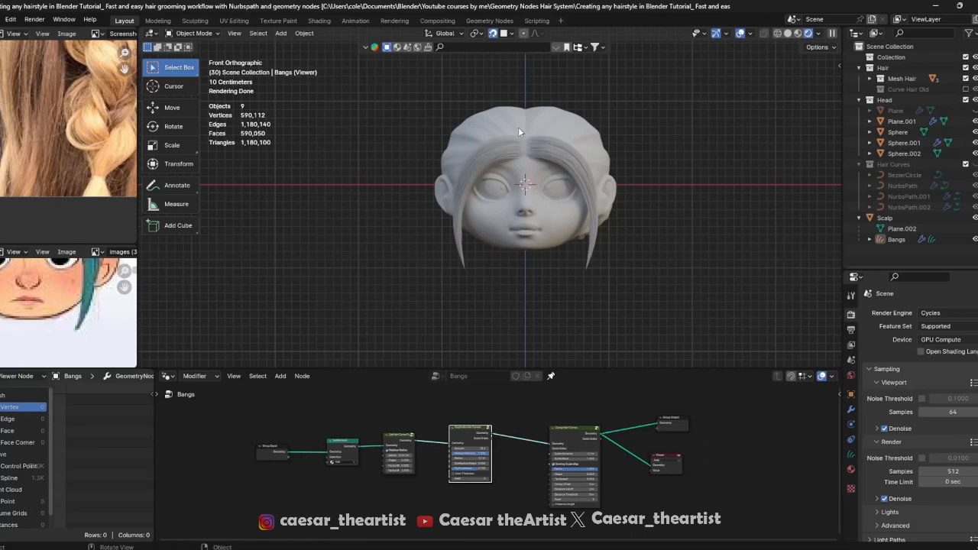
Compare the rendered Bangs at an angle and closer from the front, and save the file
left_click(518, 130)
middle_click_drag(518, 130, 639, 176)
left_click(597, 142)
key("grave")
left_click(580, 138)
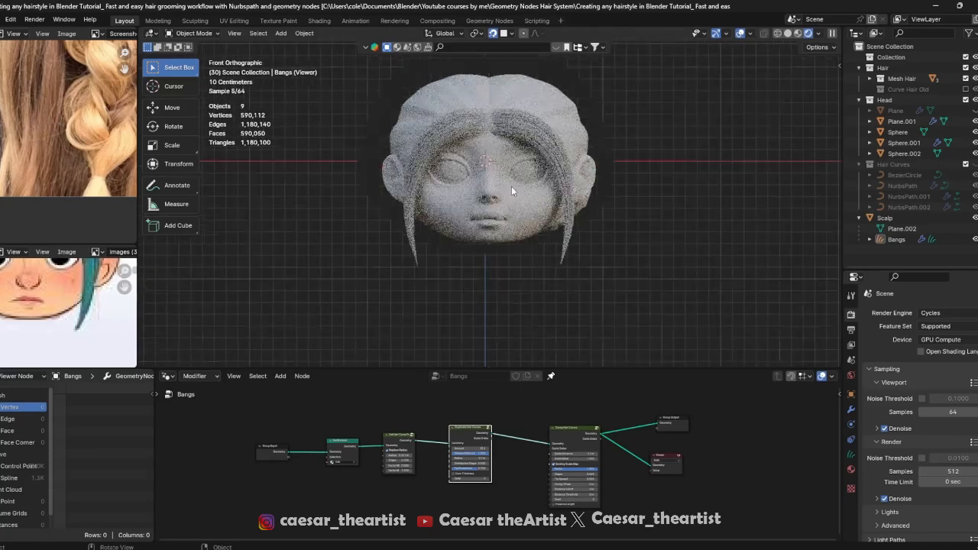
scroll(512, 186, "up", 4)
key("ctrl+s")
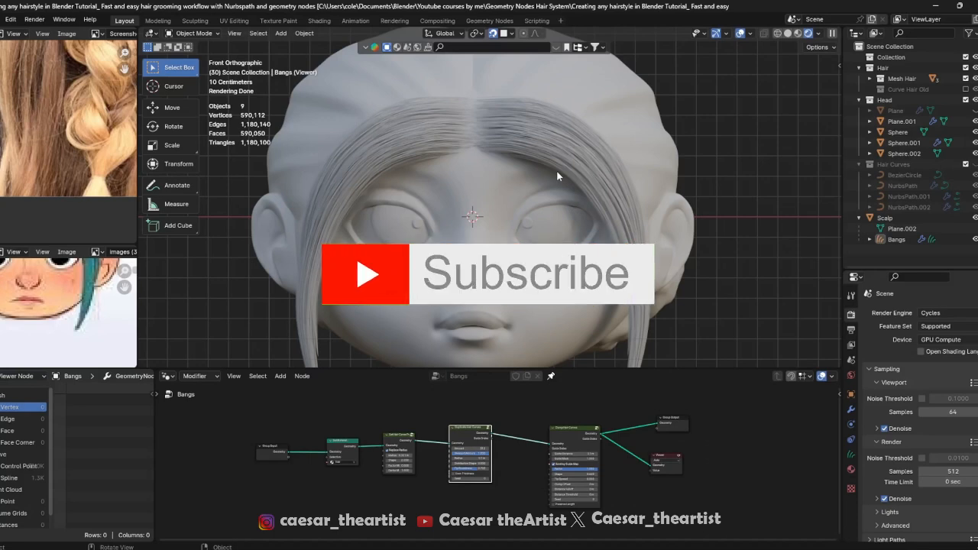
Return the viewport to Solid shading, save the file, and frame the face and bangs from the front
left_click(788, 47)
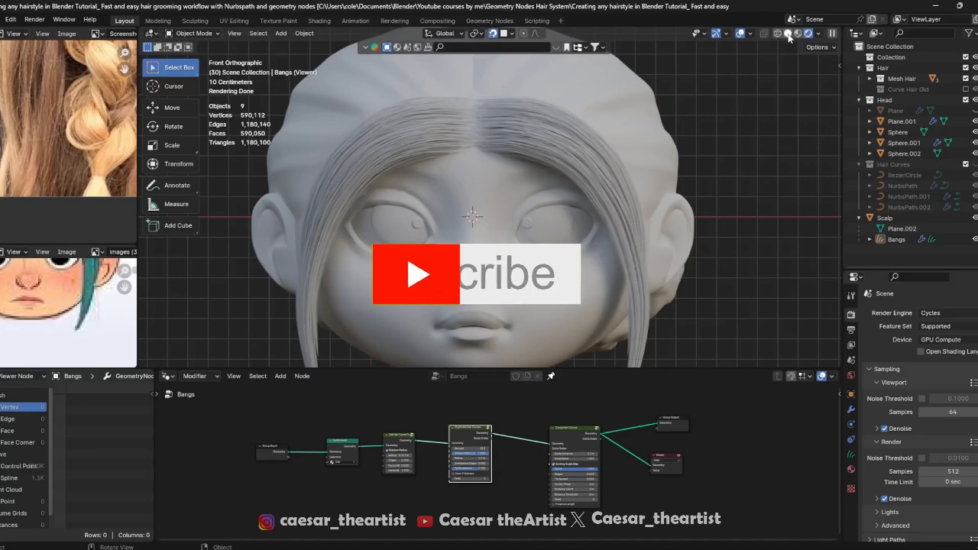
key("ctrl+s")
scroll(496, 187, "down", 2)
scroll(462, 194, "up", 4)
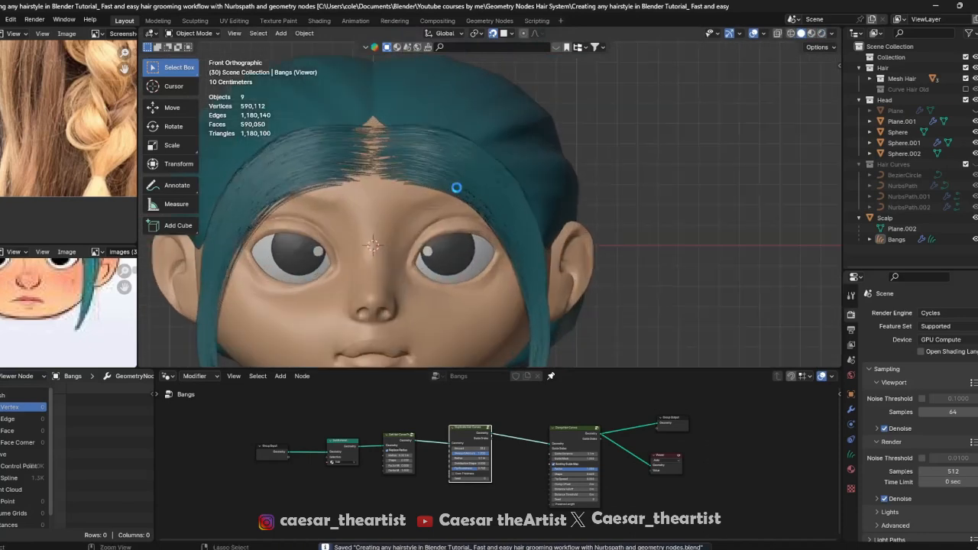
middle_click_drag(456, 188, 506, 153, "shift")
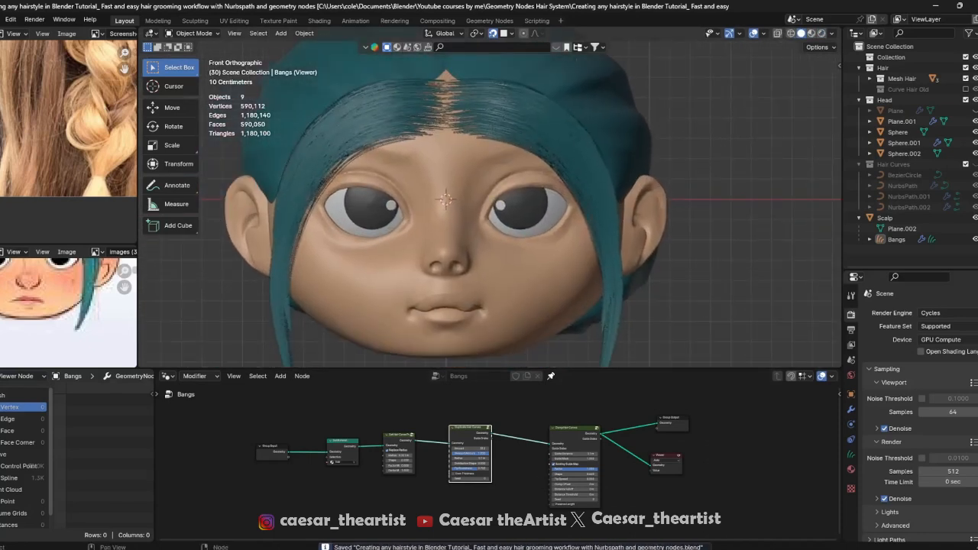